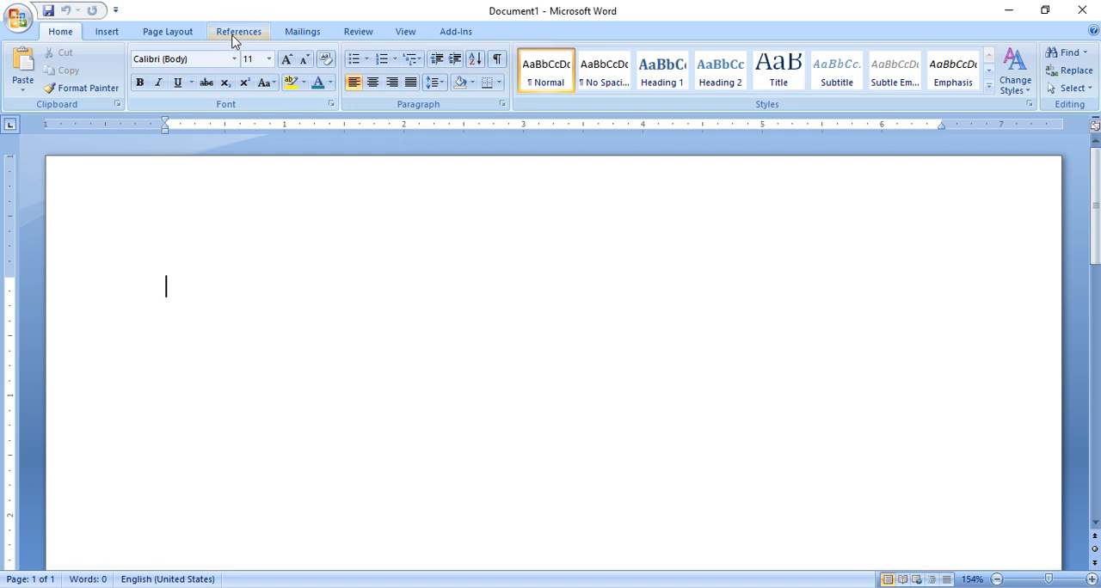
# - Preview the blank document in Full Screen Reading view and return to the editing window
pyautogui.click(236, 33)
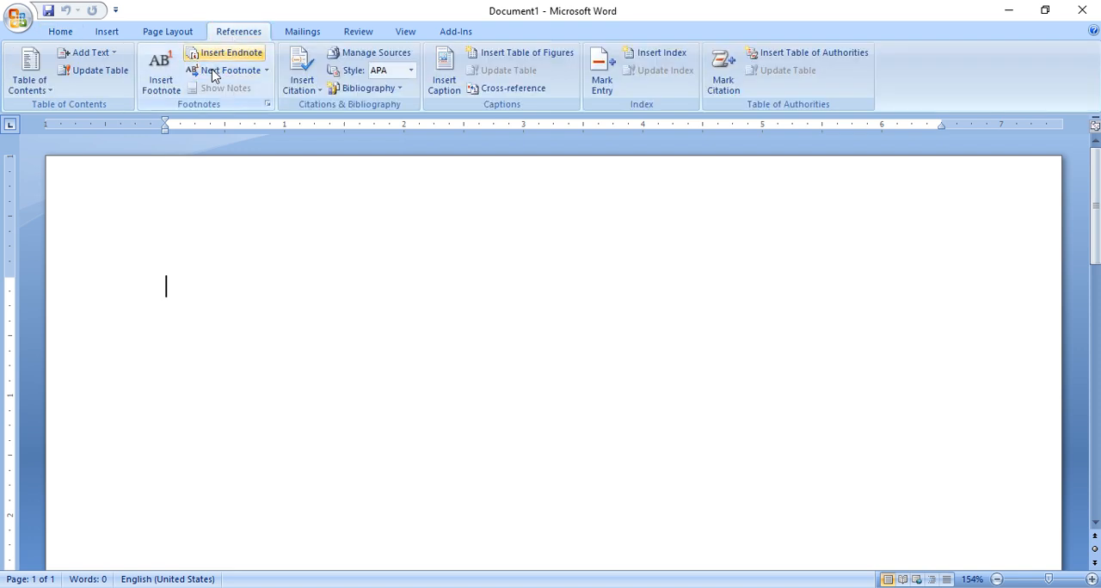
pyautogui.click(403, 33)
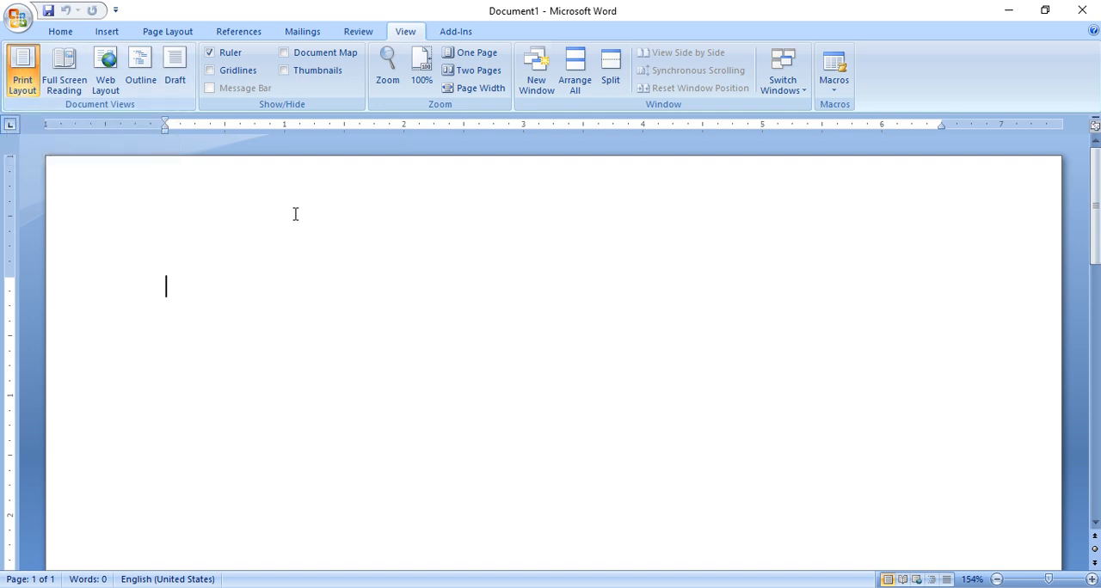
pyautogui.click(69, 84)
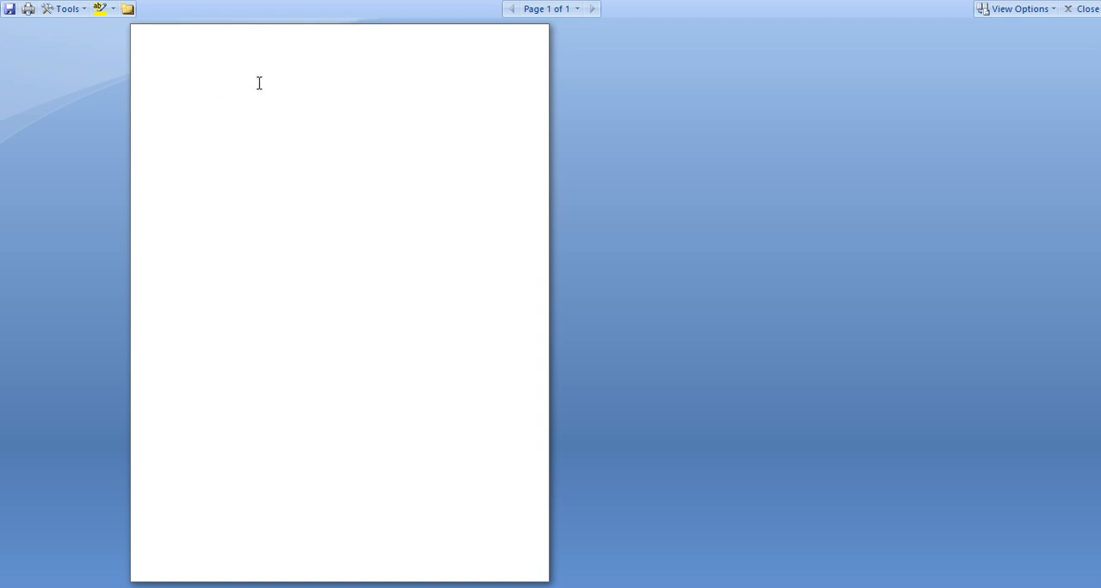
pyautogui.click(1081, 8)
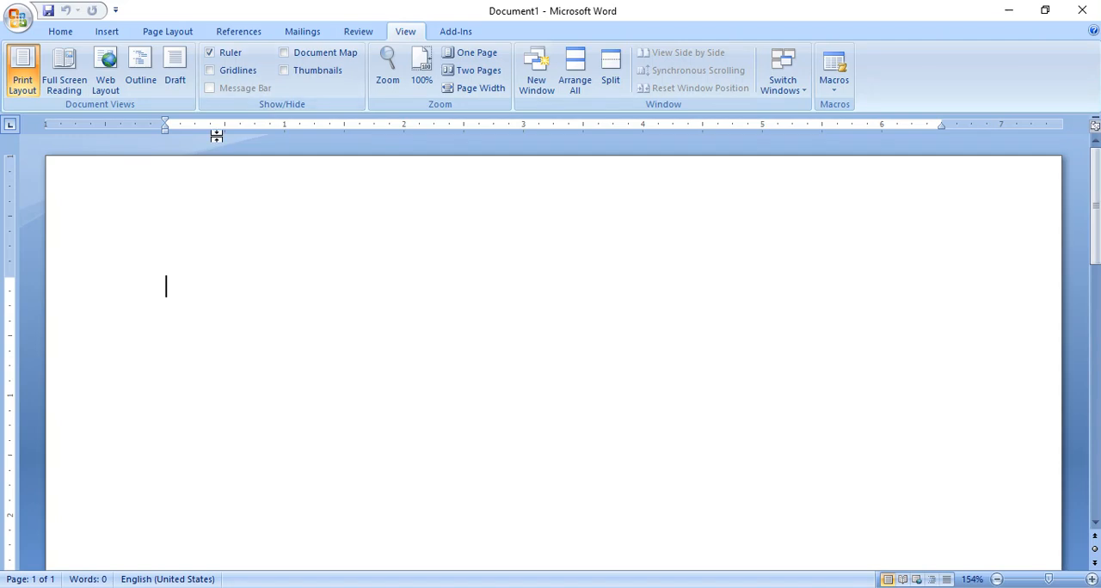
pyautogui.click(75, 86)
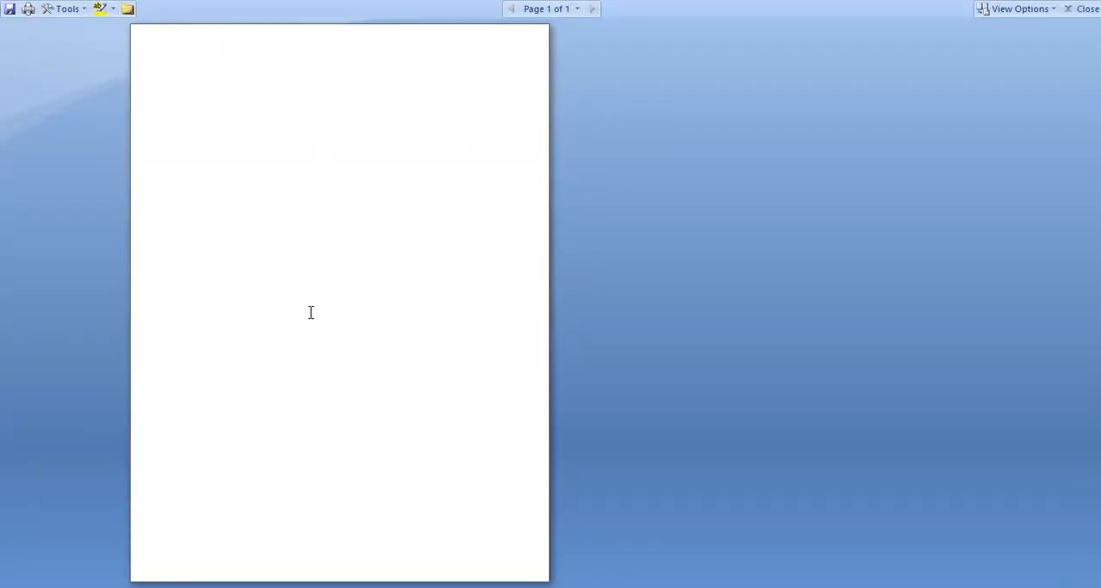
pyautogui.click(1085, 10)
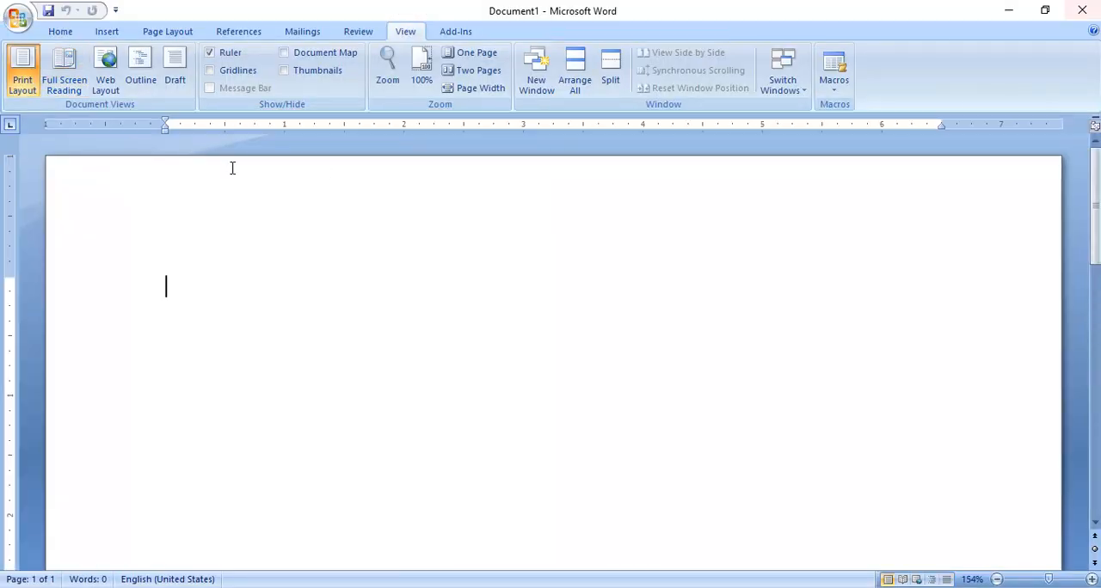
# - Compare the blank document in Web Layout with Print Layout, ending in Web Layout
pyautogui.click(106, 86)
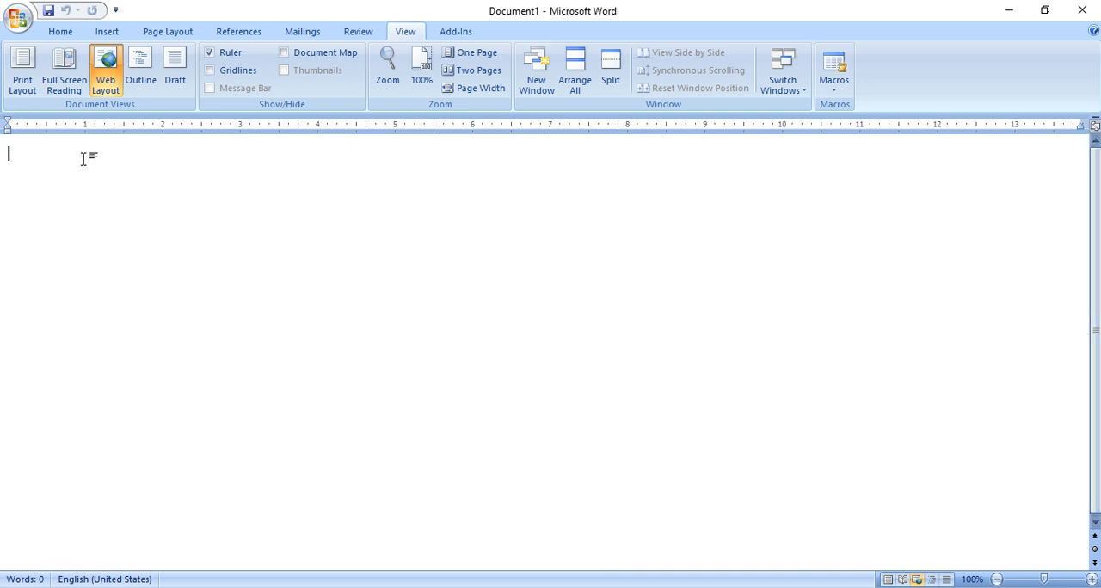
pyautogui.click(23, 79)
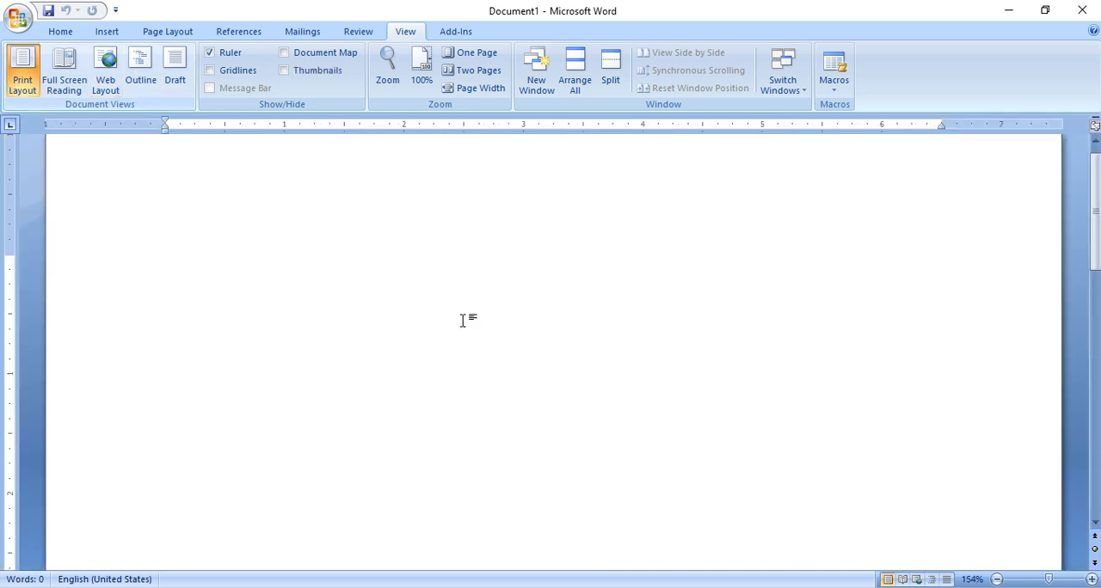
pyautogui.click(105, 74)
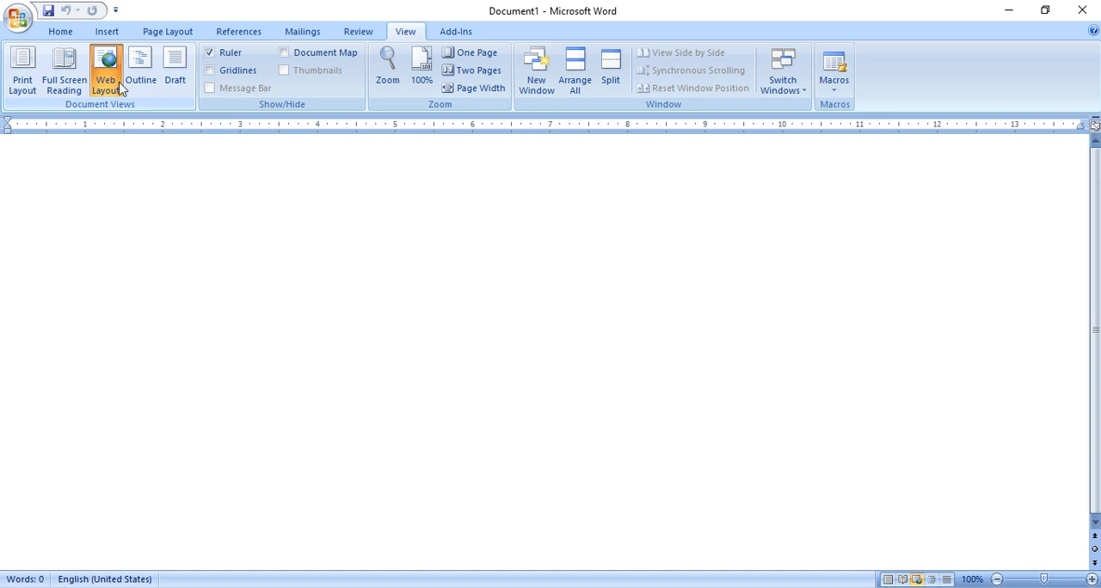
# - Show the document in Outline view, close that view, and switch the document to Draft view
pyautogui.click(141, 79)
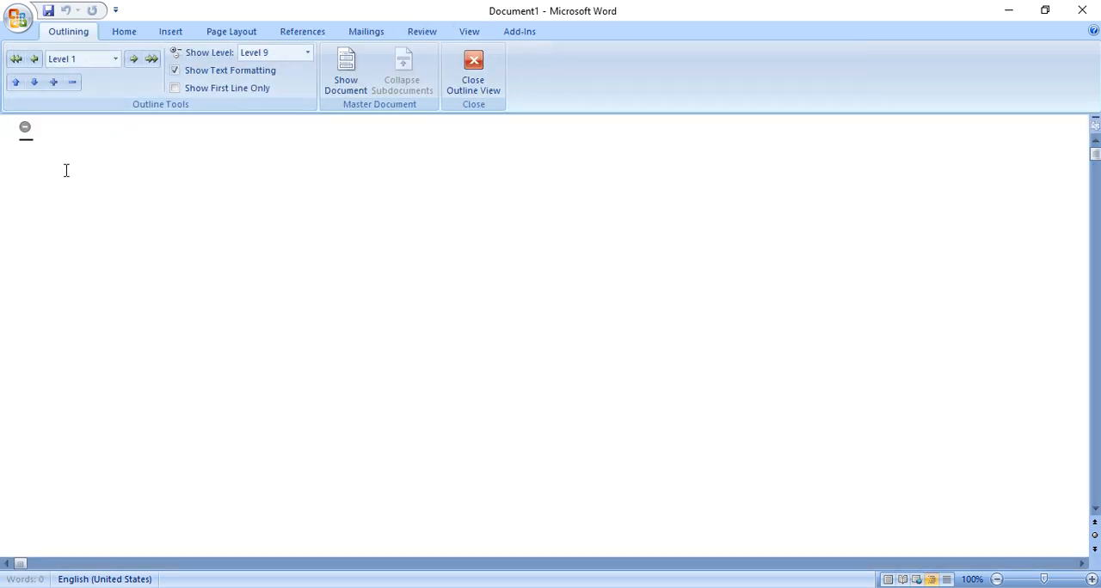
pyautogui.click(484, 79)
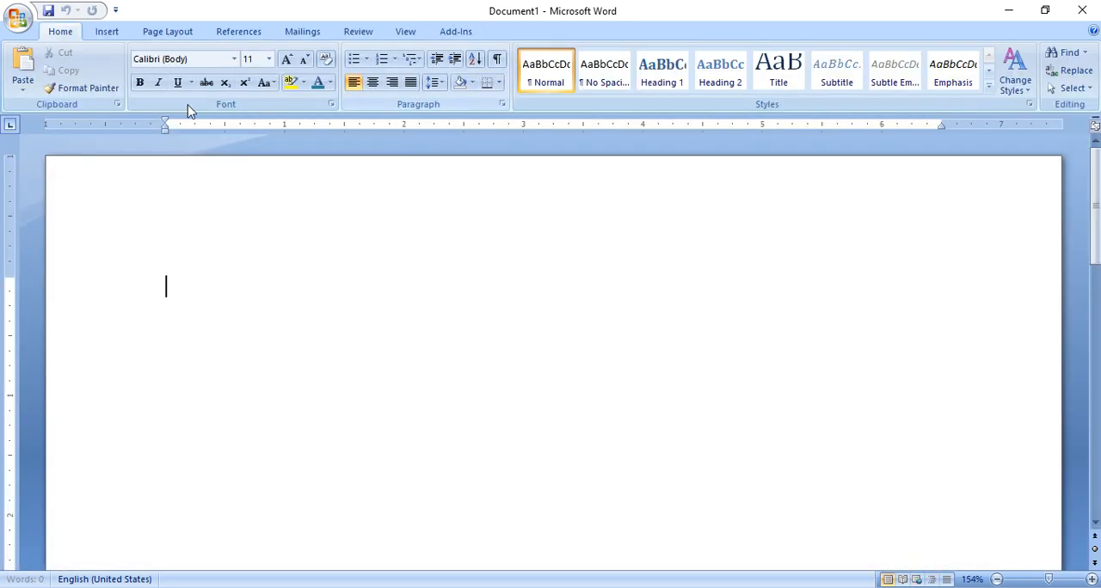
pyautogui.click(417, 36)
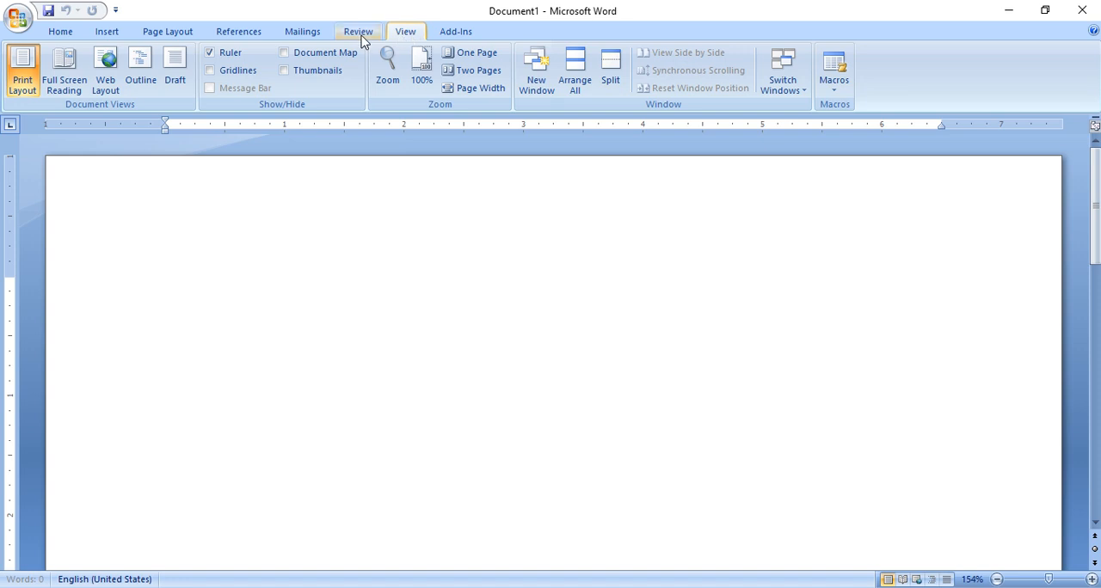
pyautogui.click(178, 81)
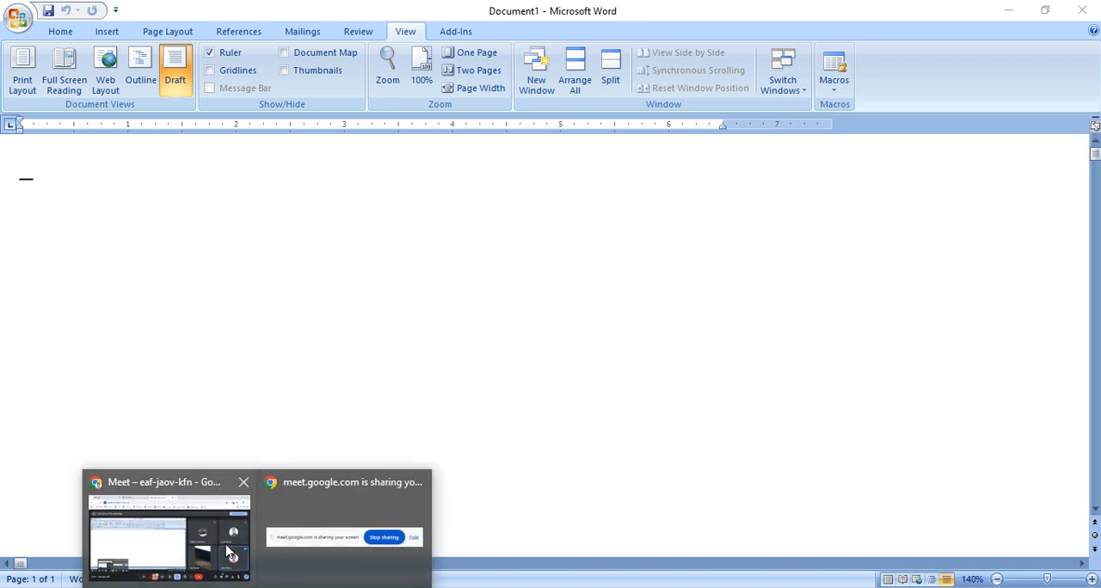
# - Switch to Chrome and search Google in a new tab for "application form demo text"
pyautogui.click(203, 533)
pyautogui.click(619, 16)
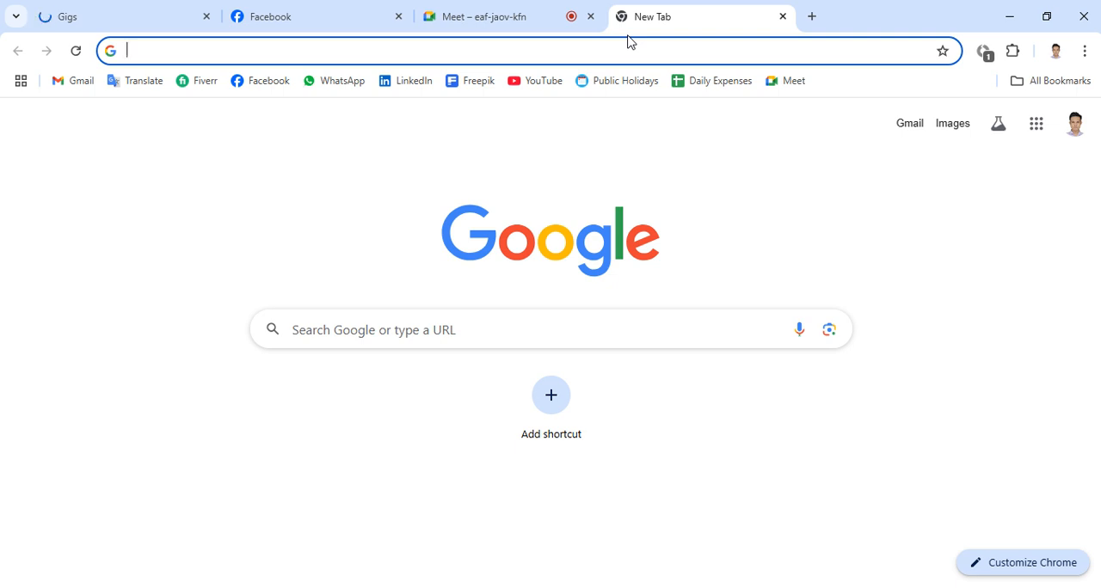
pyautogui.write('applica')
pyautogui.press('BackSpace')
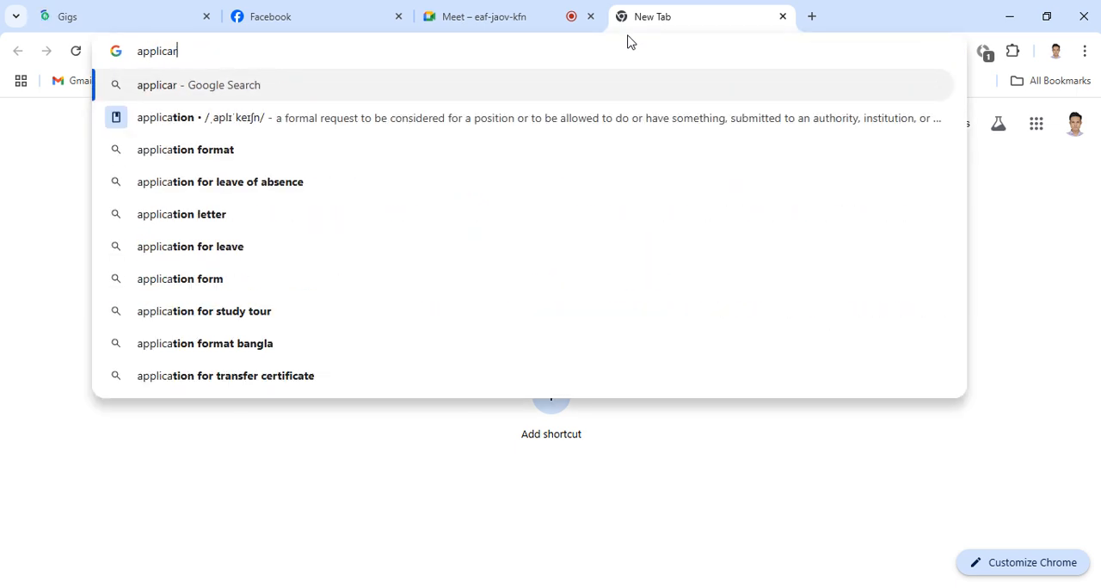
pyautogui.press('BackSpace')
pyautogui.write('ation ')
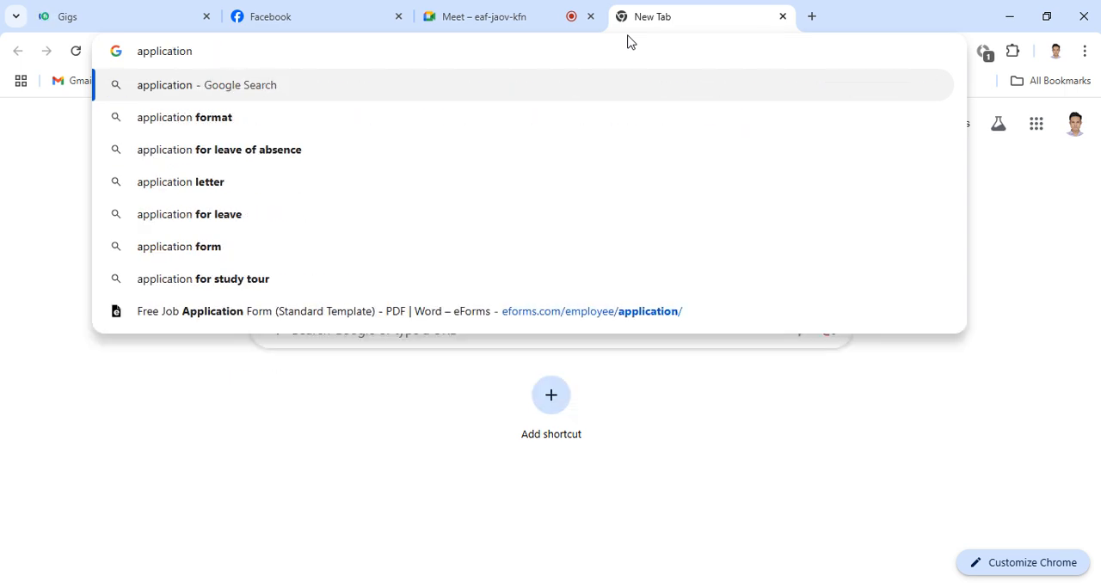
pyautogui.write('form demo text')
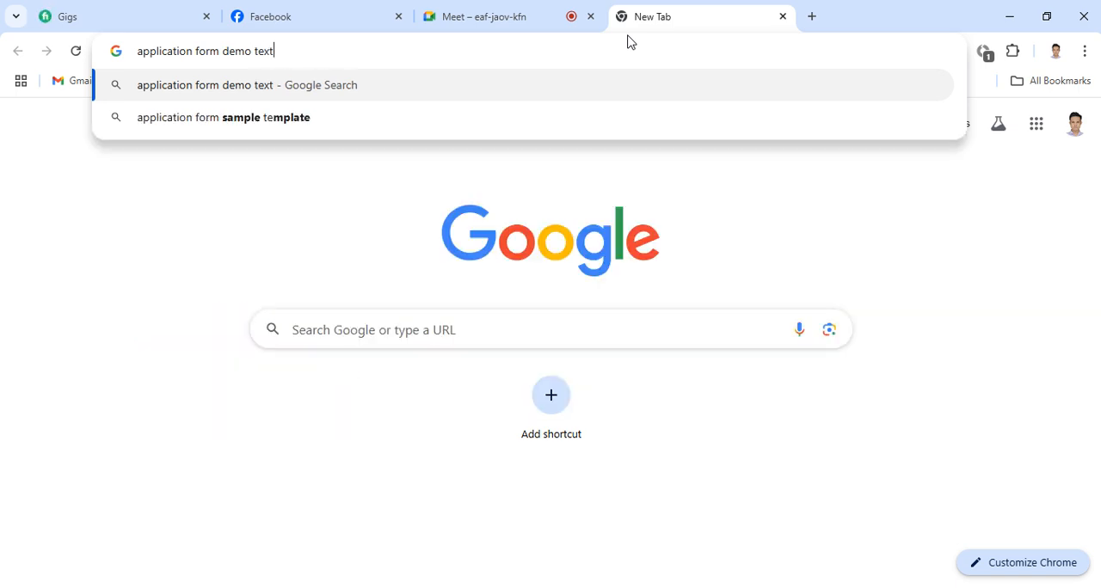
pyautogui.press('Return')
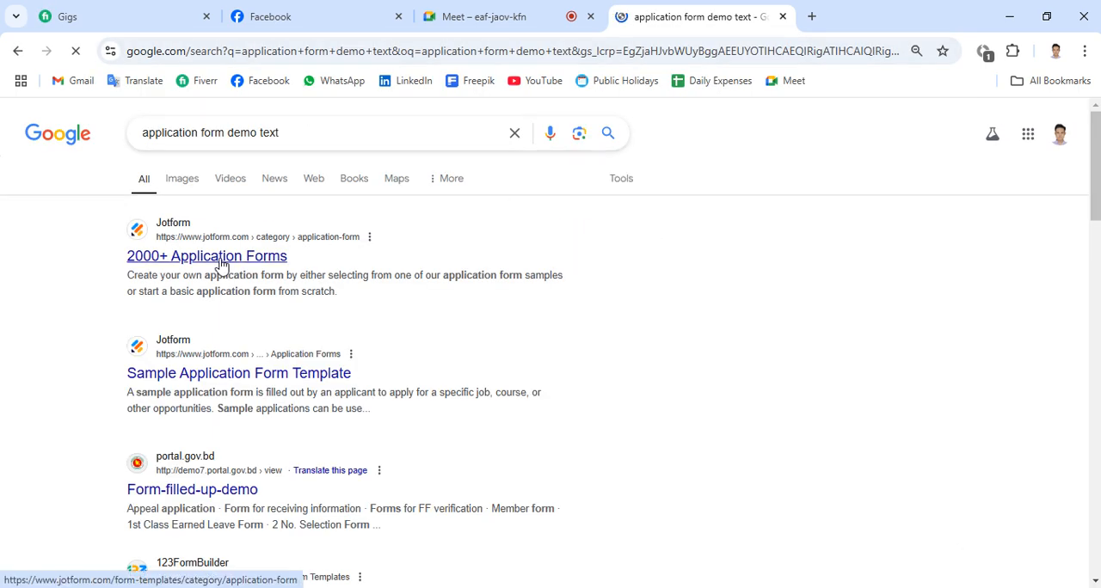
# - Open Jotform's "2000+ Application Forms" result in a separate tab and examine the available form templates for suitable sample text
pyautogui.middleClick(221, 260)
pyautogui.click(847, 8)
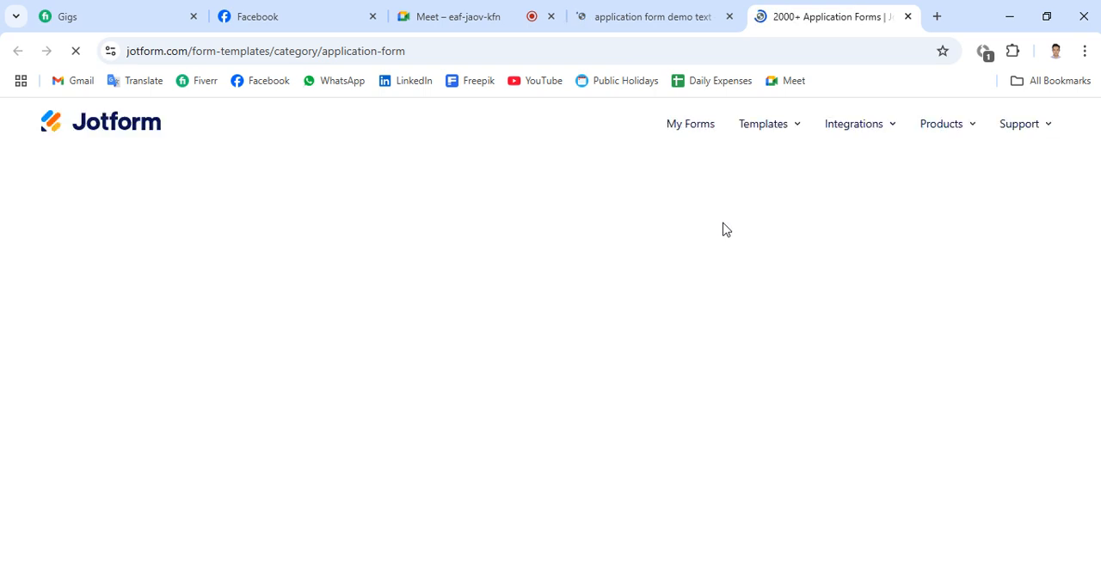
pyautogui.scroll(-2, 688, 231)
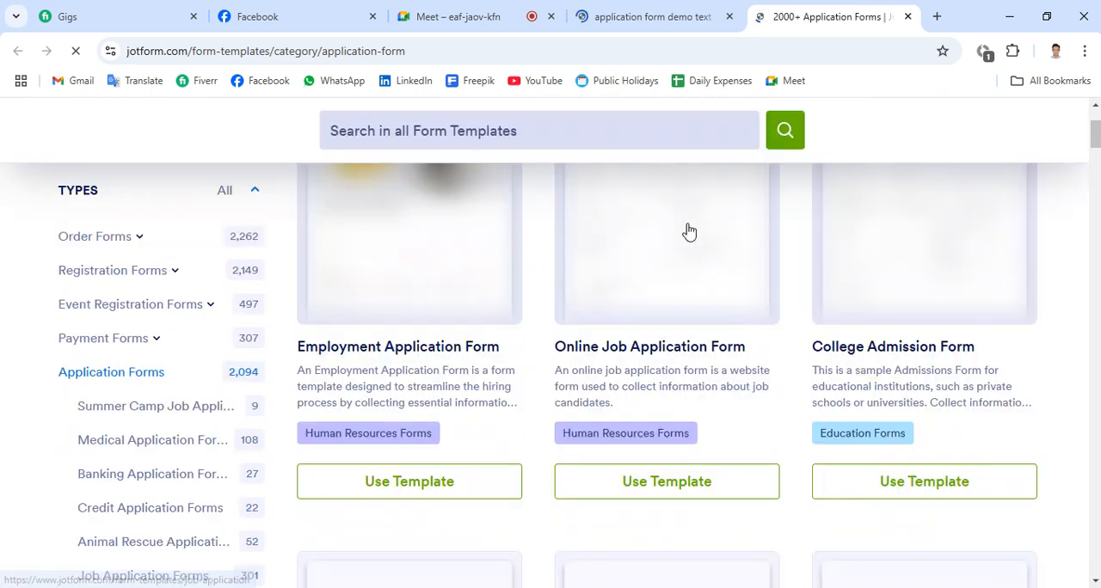
pyautogui.scroll(-3, 685, 238)
pyautogui.scroll(-6, 679, 258)
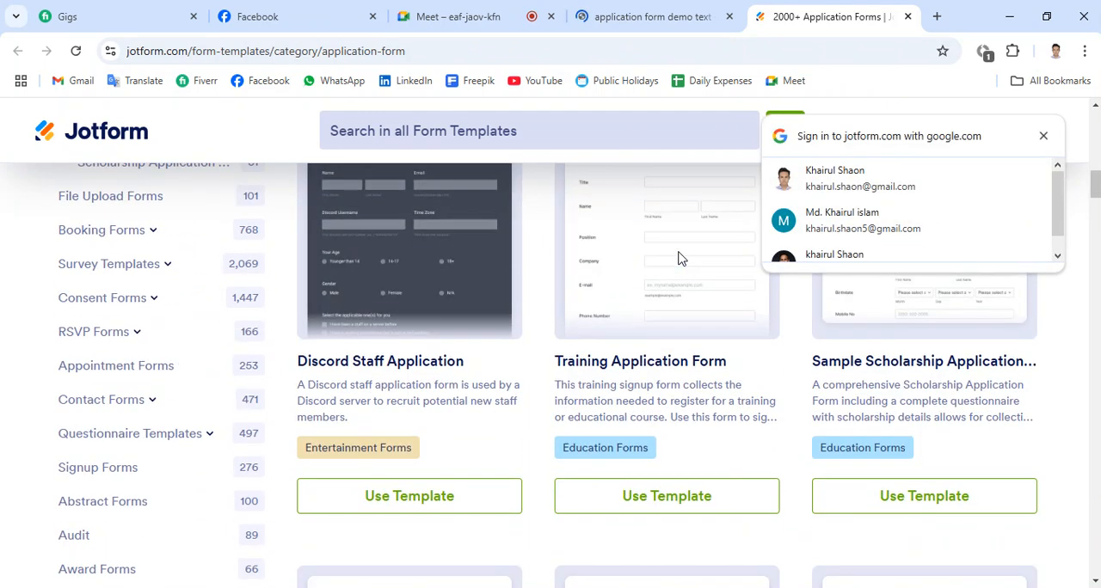
pyautogui.scroll(-1, 680, 258)
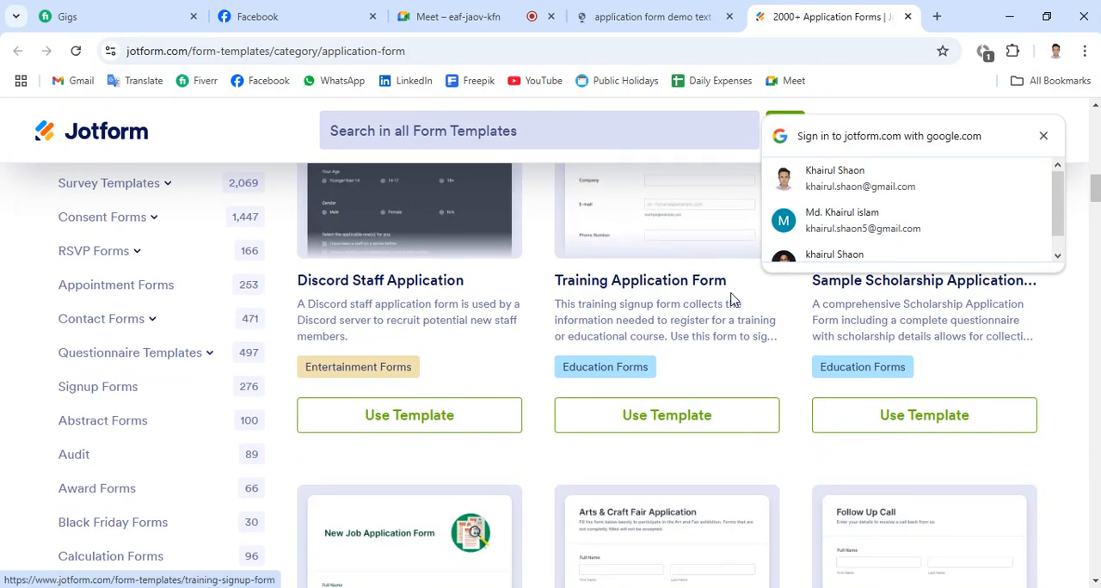
pyautogui.scroll(-5, 756, 296)
pyautogui.scroll(-6, 756, 301)
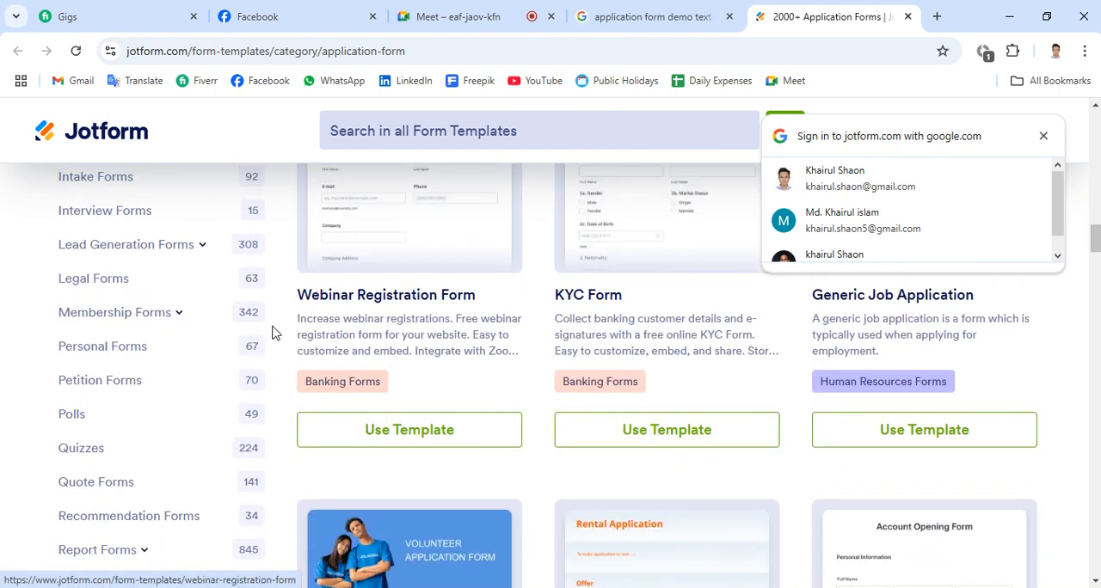
pyautogui.scroll(5, 214, 346)
pyautogui.scroll(15, 214, 346)
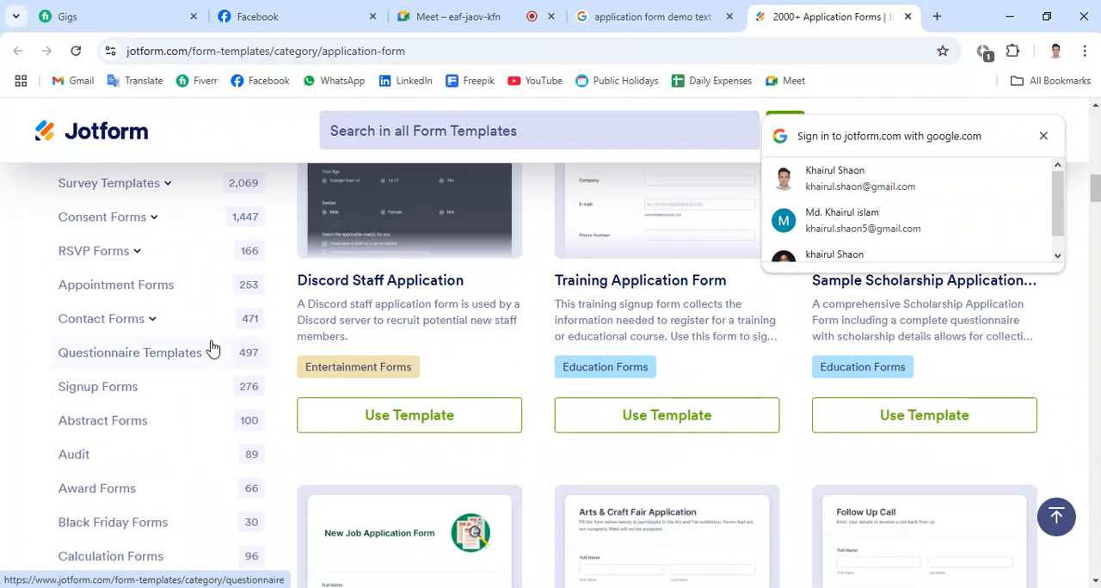
pyautogui.scroll(2, 214, 347)
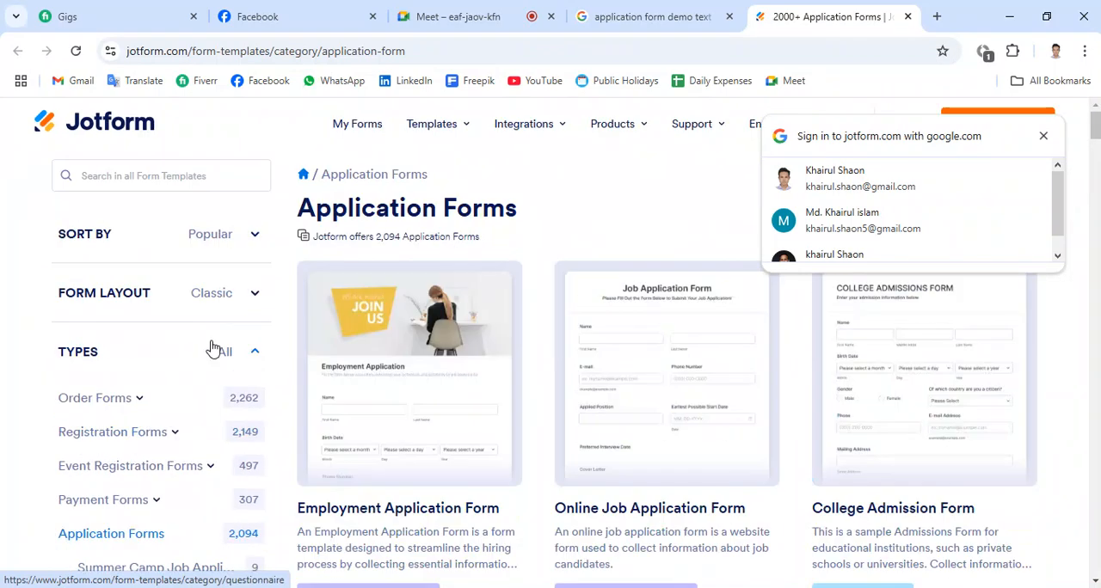
# - Return to the Google results and refine the search to "jobs application form demo text"
pyautogui.click(654, 16)
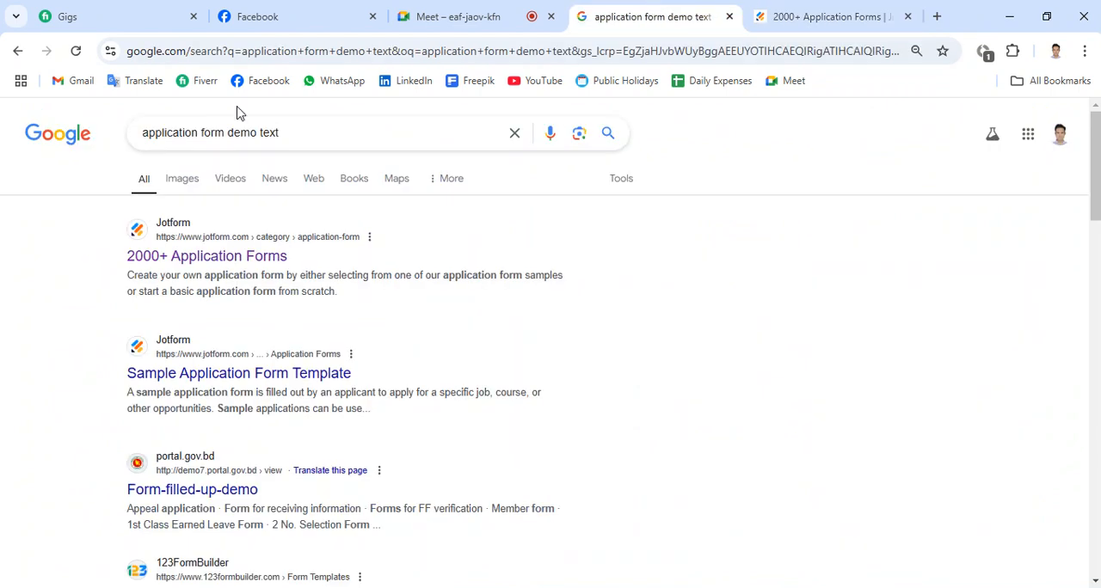
pyautogui.click(146, 138)
pyautogui.write('jobs')
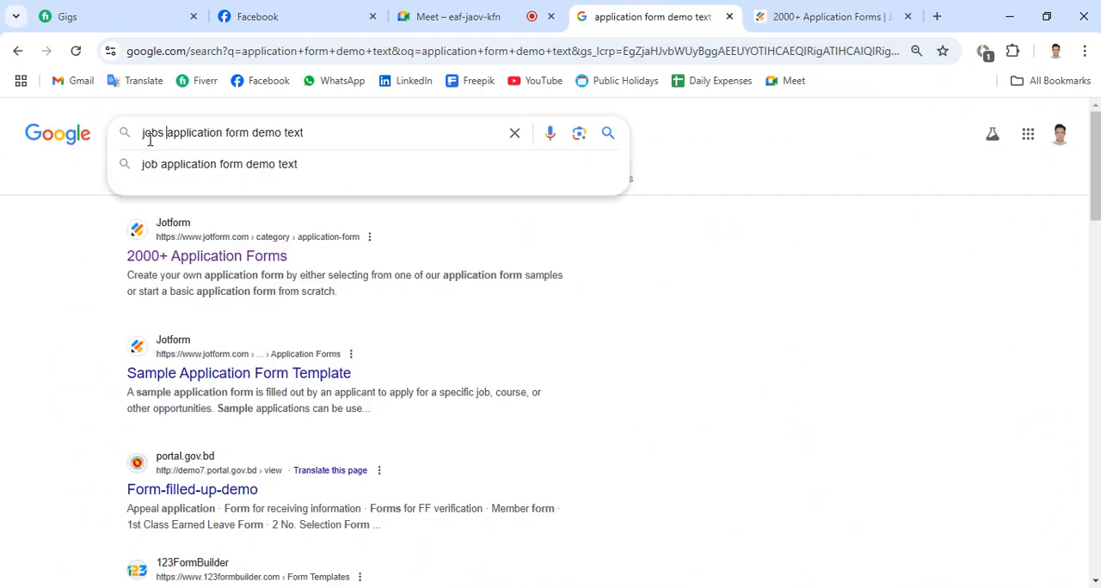
pyautogui.press('Return')
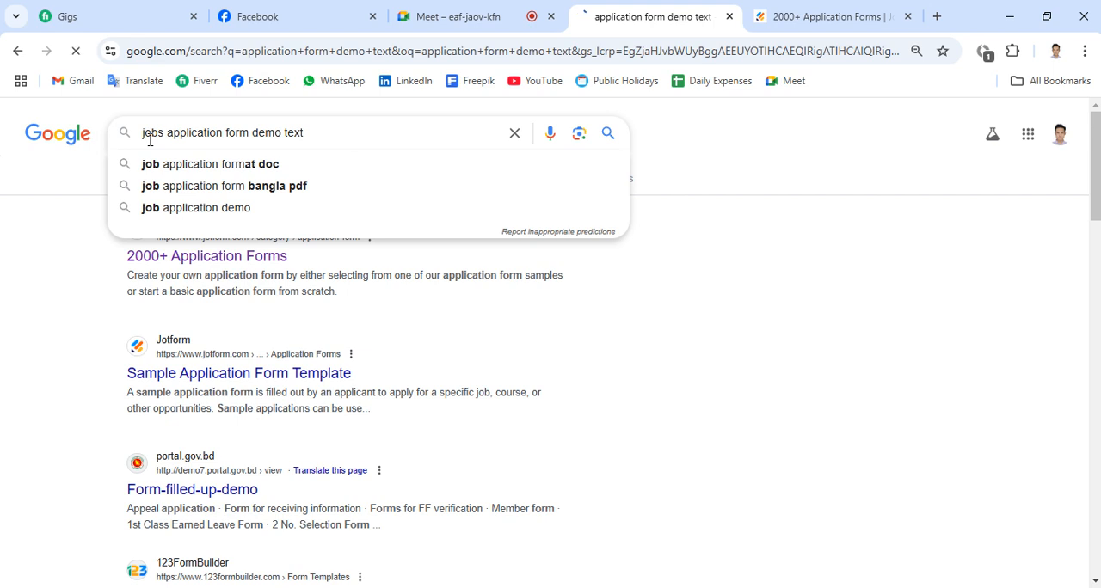
# - Open Jotform's "Online Job Application Form Template" result in a separate tab and dismiss the template preview
pyautogui.middleClick(198, 256)
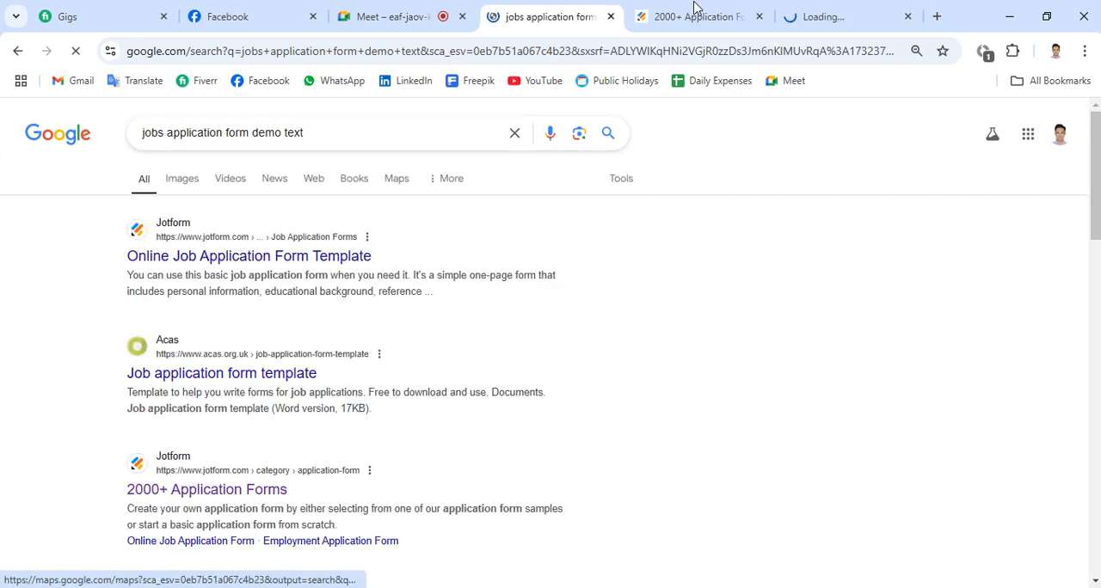
pyautogui.click(818, 11)
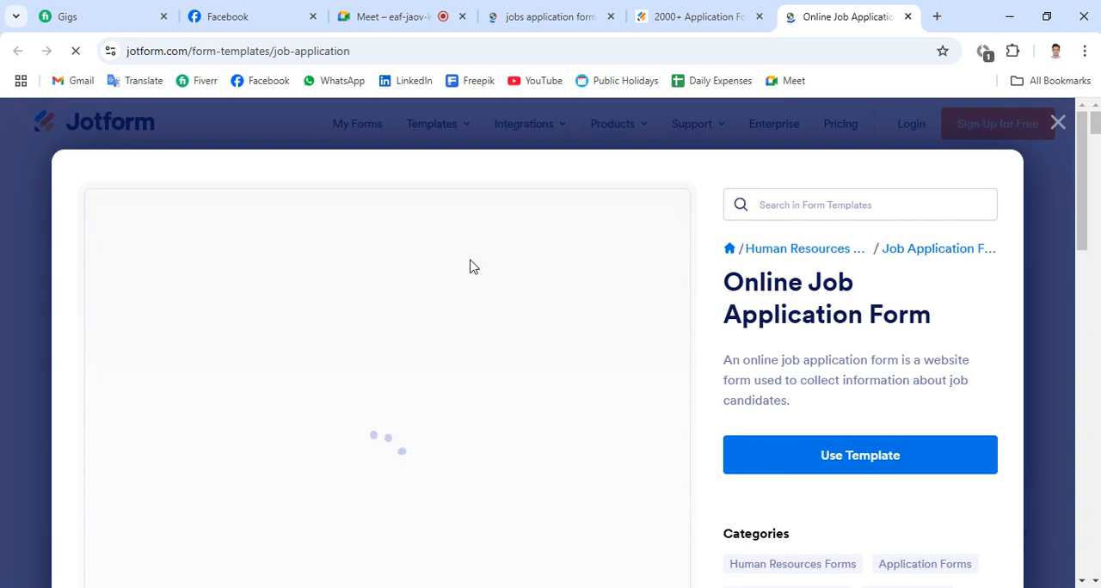
pyautogui.click(1058, 124)
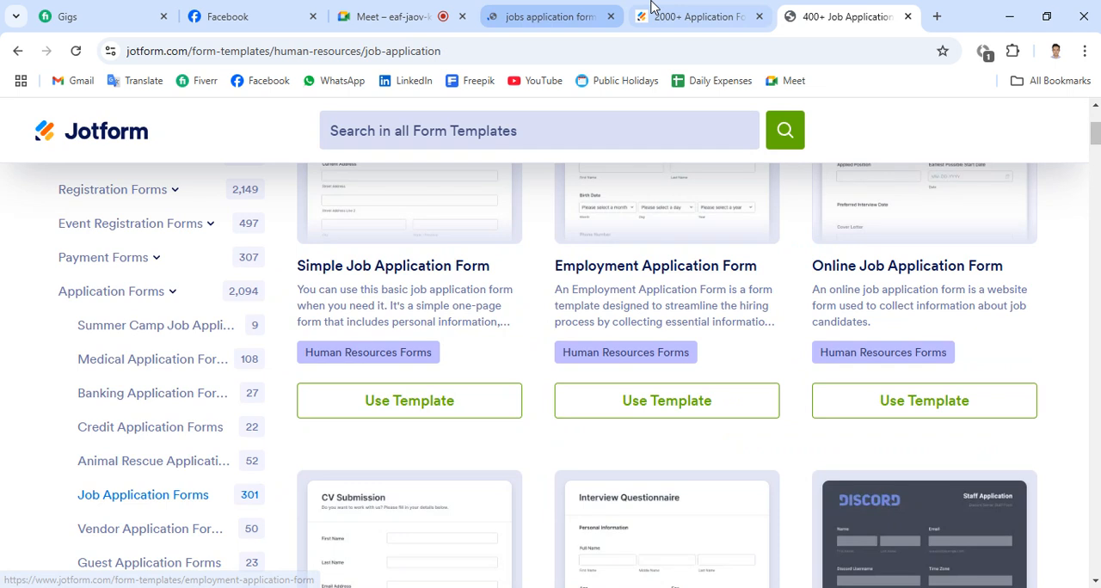
# - Go back to the job application search results and open Scribd's "BD Job Application Form | PDF" in a separate tab
pyautogui.click(508, 12)
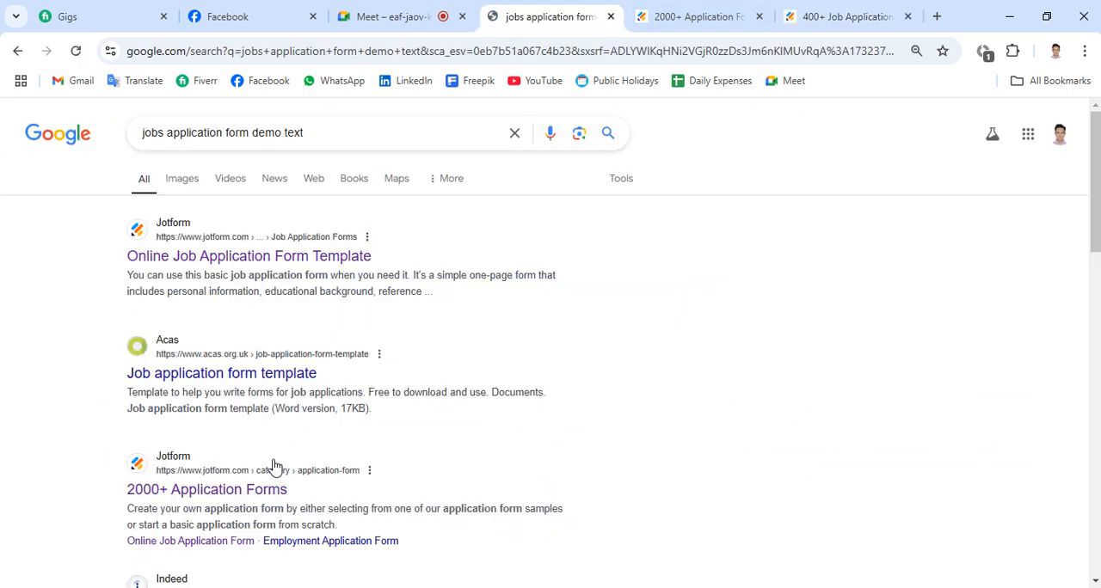
pyautogui.scroll(-3, 249, 494)
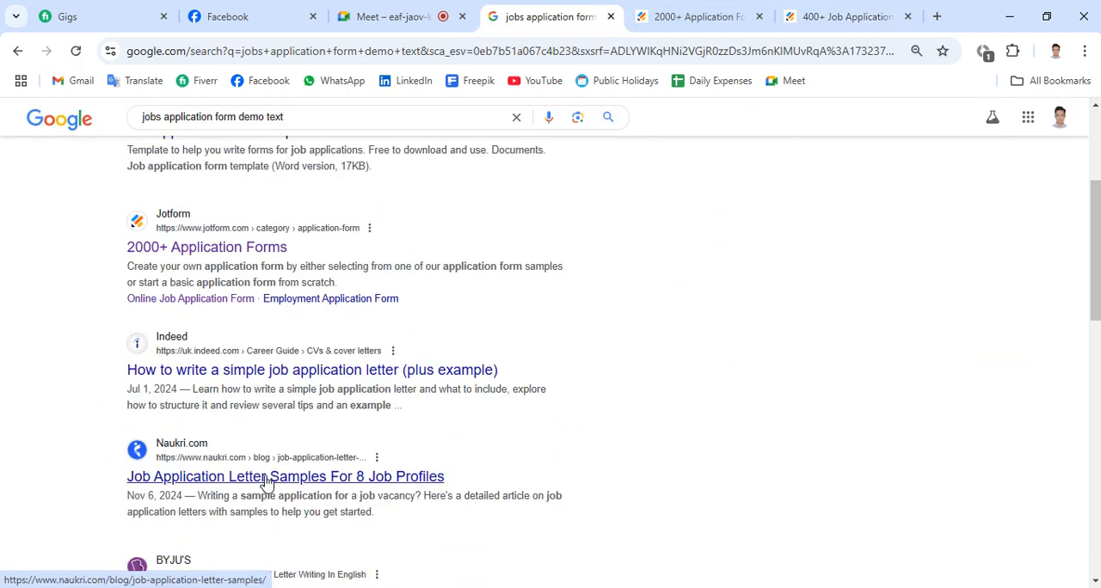
pyautogui.scroll(-2, 267, 483)
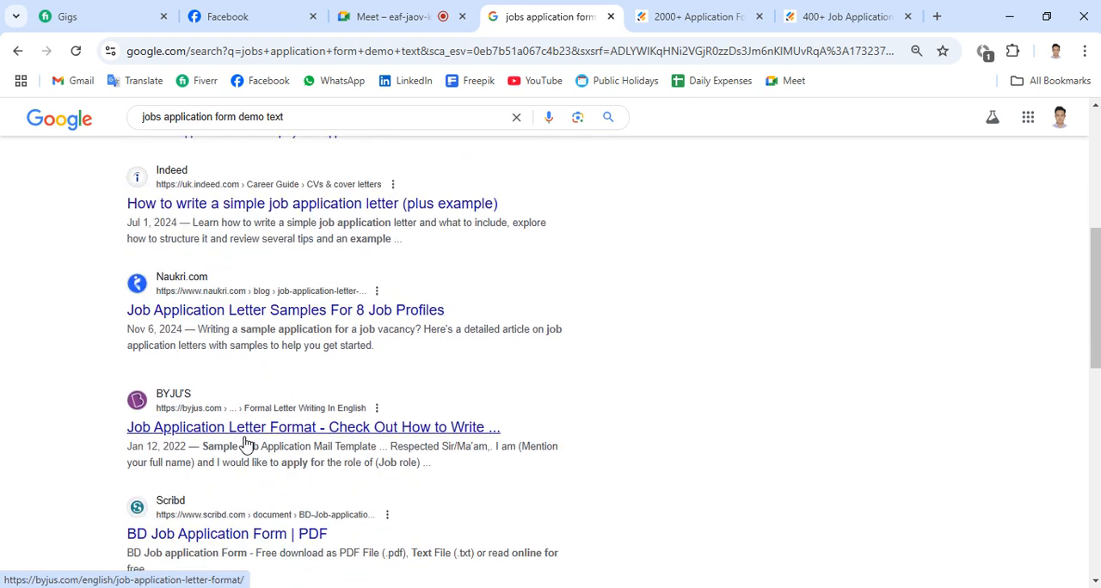
pyautogui.scroll(-2, 247, 438)
pyautogui.middleClick(254, 380)
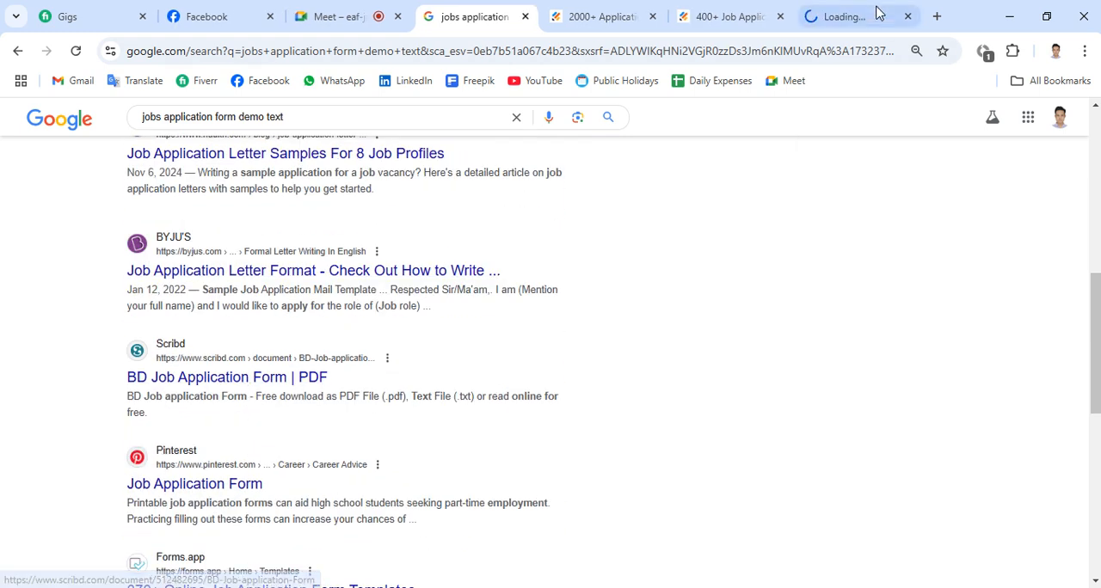
# - Switch to the opened Scribd document "BD Job Application Form" and examine its pages for usable sample text
pyautogui.click(838, 10)
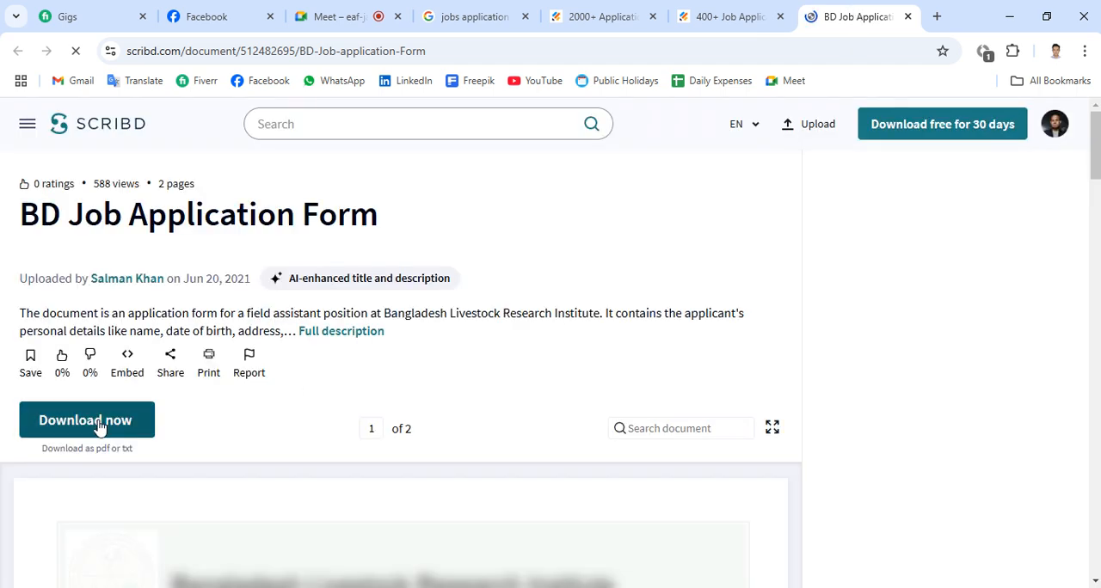
pyautogui.scroll(-8, 376, 368)
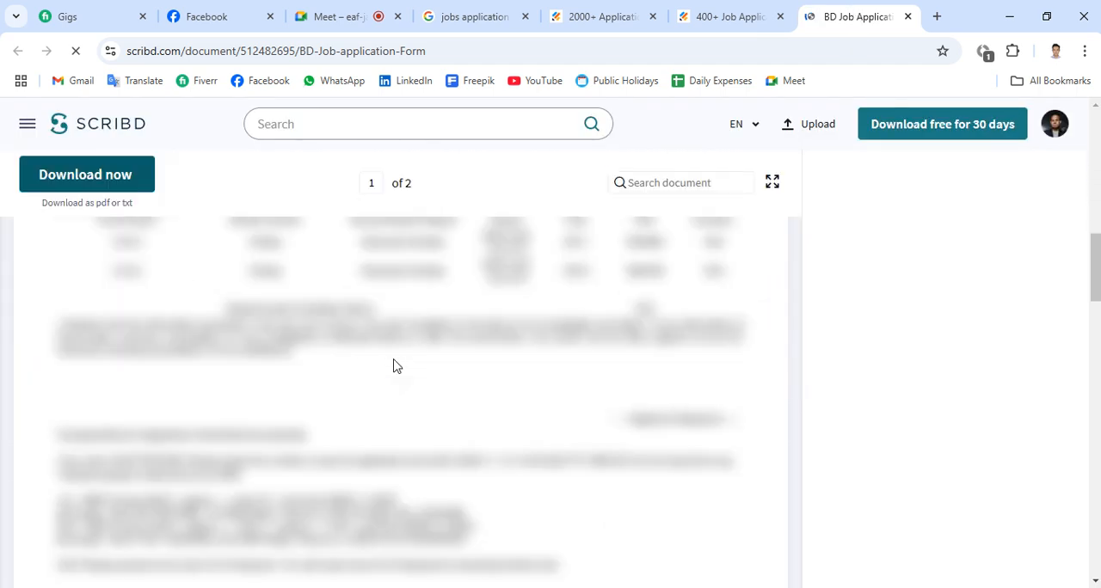
pyautogui.scroll(-5, 395, 366)
pyautogui.scroll(6, 394, 367)
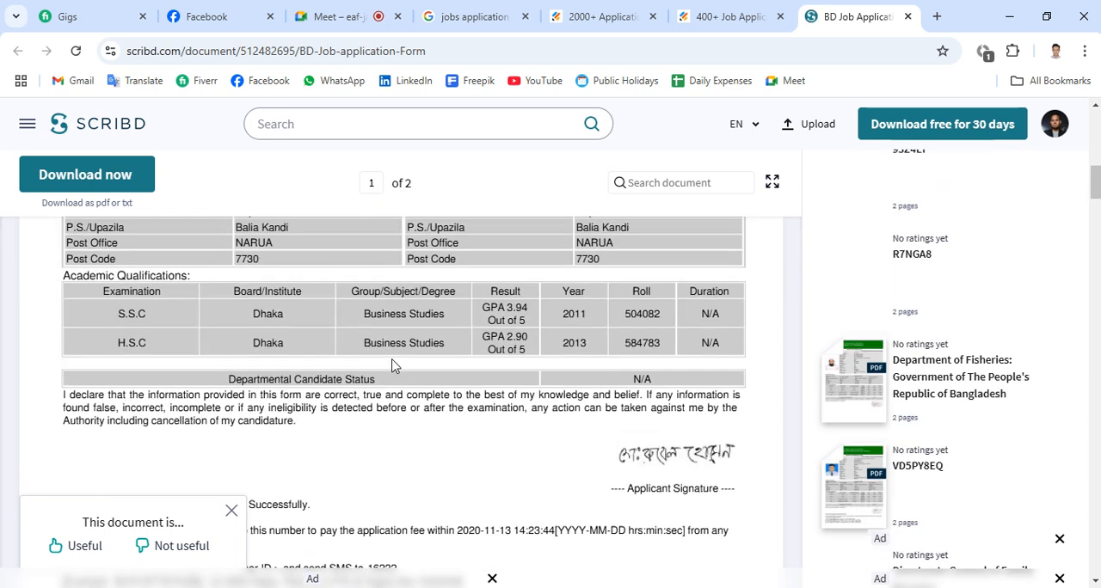
pyautogui.scroll(6, 392, 365)
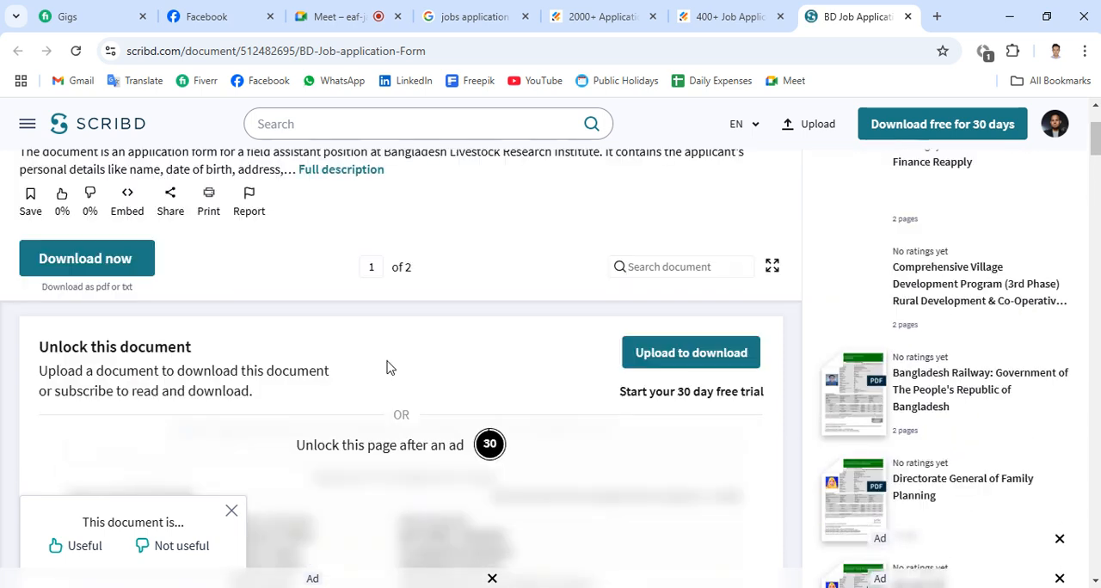
pyautogui.scroll(2, 386, 368)
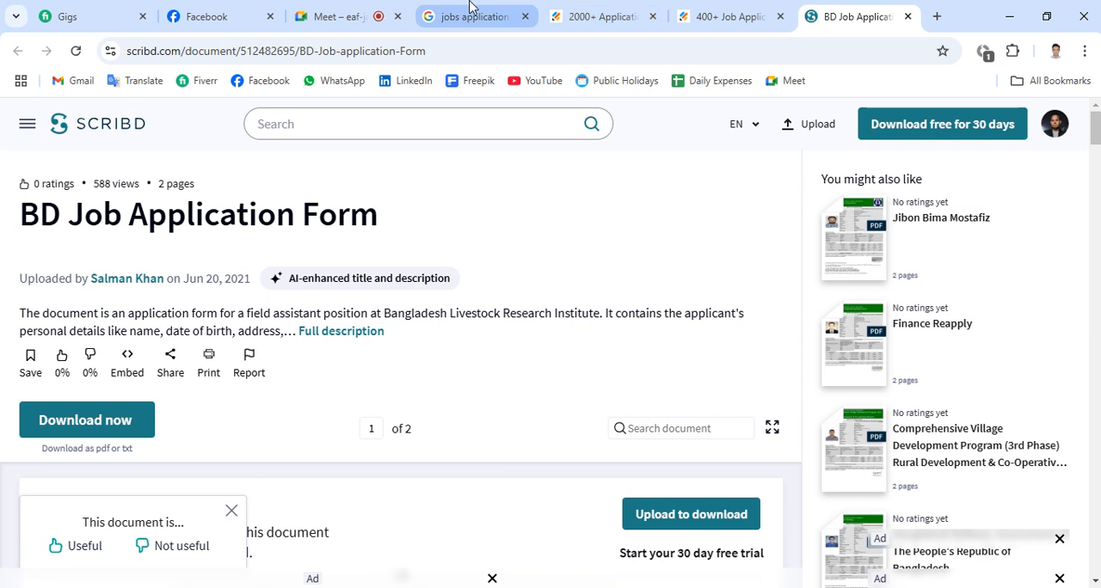
# - Return to the Google results for "jobs application form demo text" and look through them for another sample source
pyautogui.click(469, 7)
pyautogui.scroll(-3, 359, 370)
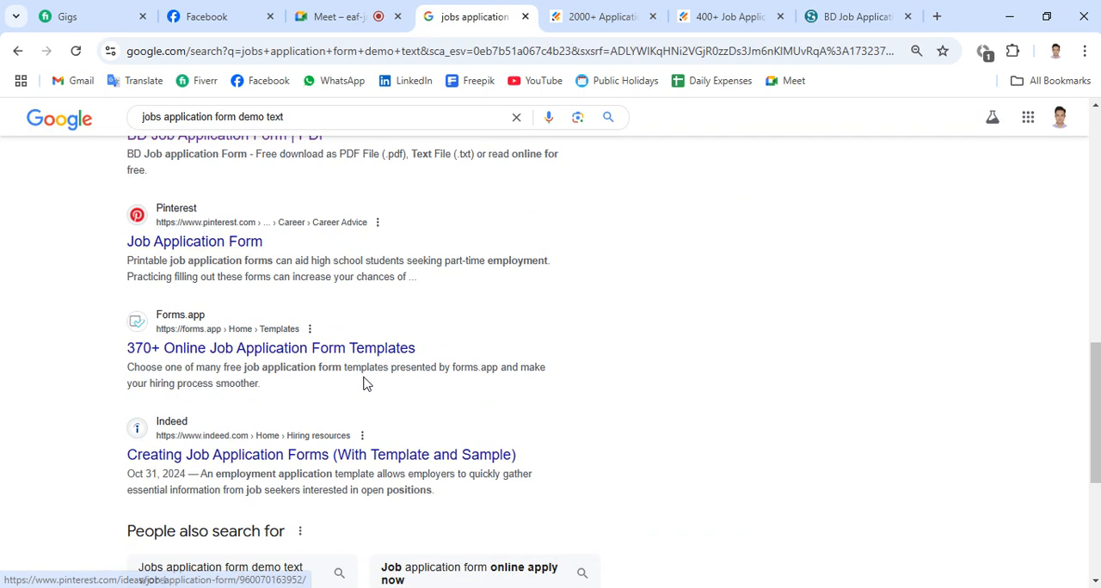
pyautogui.scroll(-4, 363, 384)
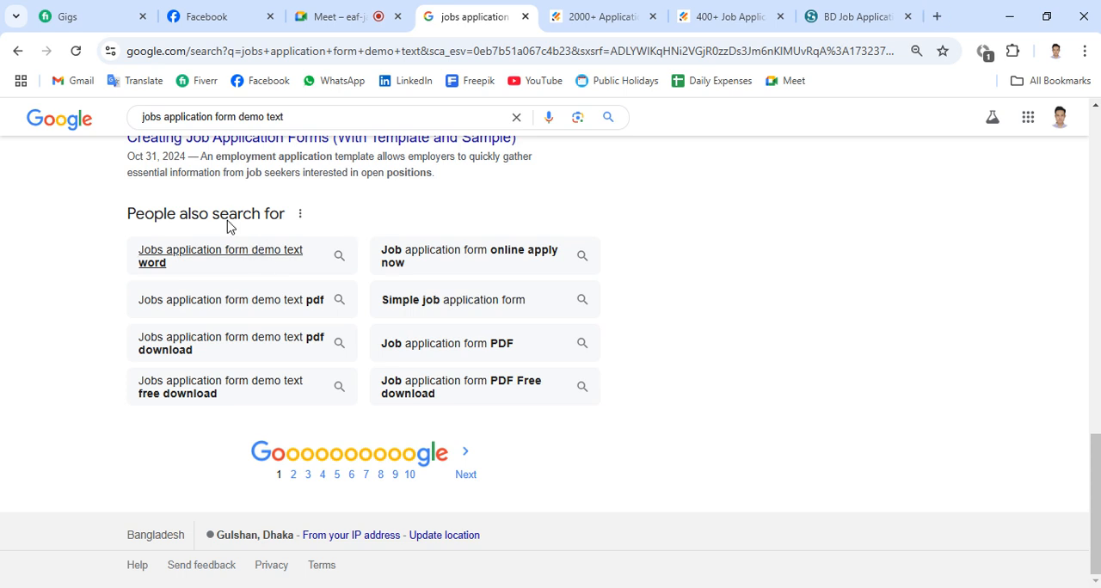
pyautogui.scroll(1, 290, 249)
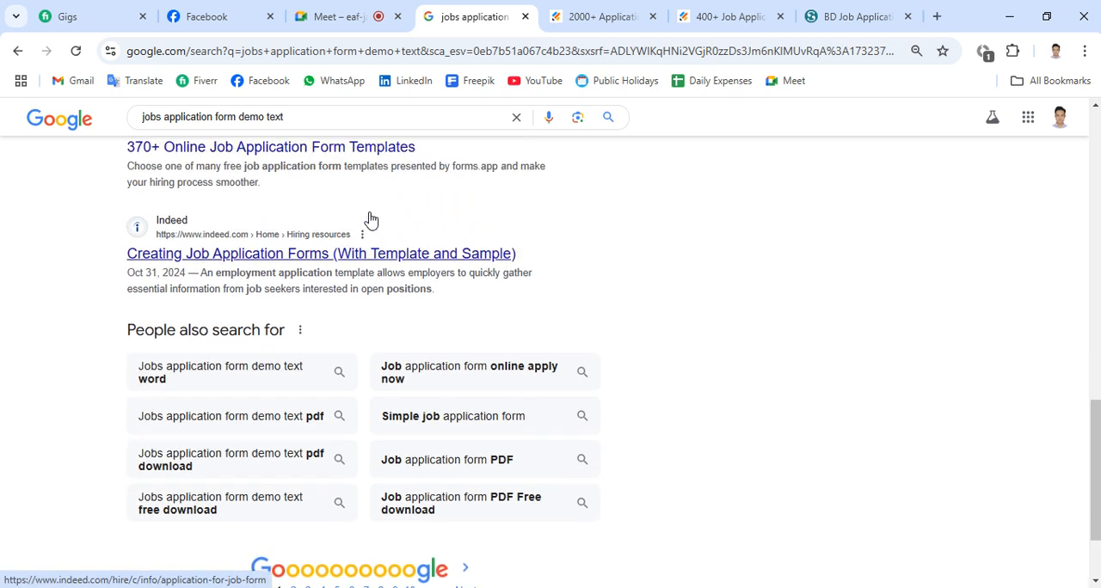
pyautogui.scroll(10, 371, 220)
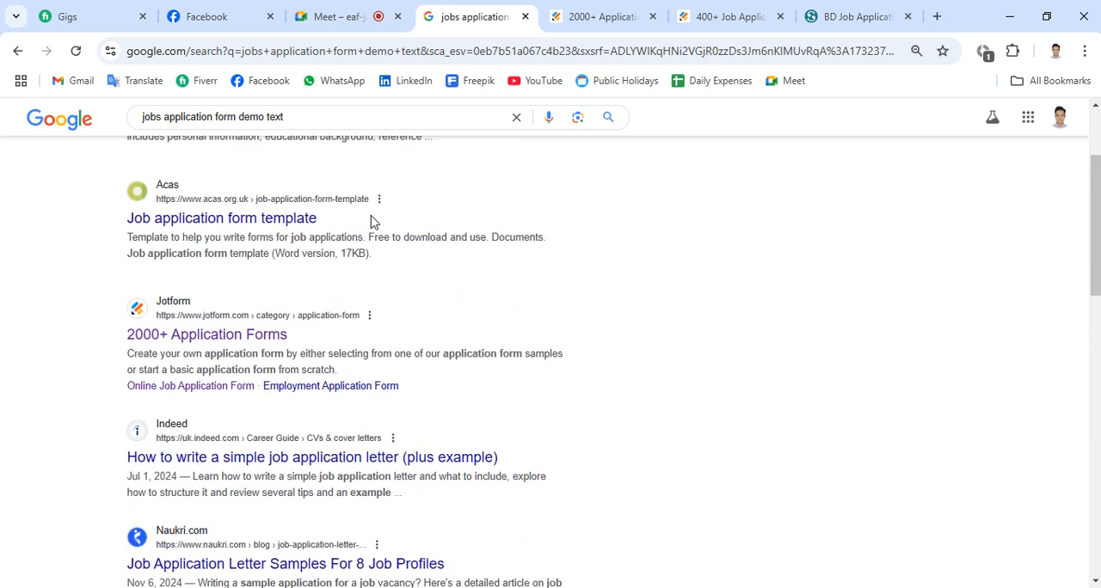
pyautogui.scroll(2, 370, 219)
# - Open Jotform's "Online Job Application Form Template" result in a separate tab again and dismiss the template preview
pyautogui.middleClick(277, 253)
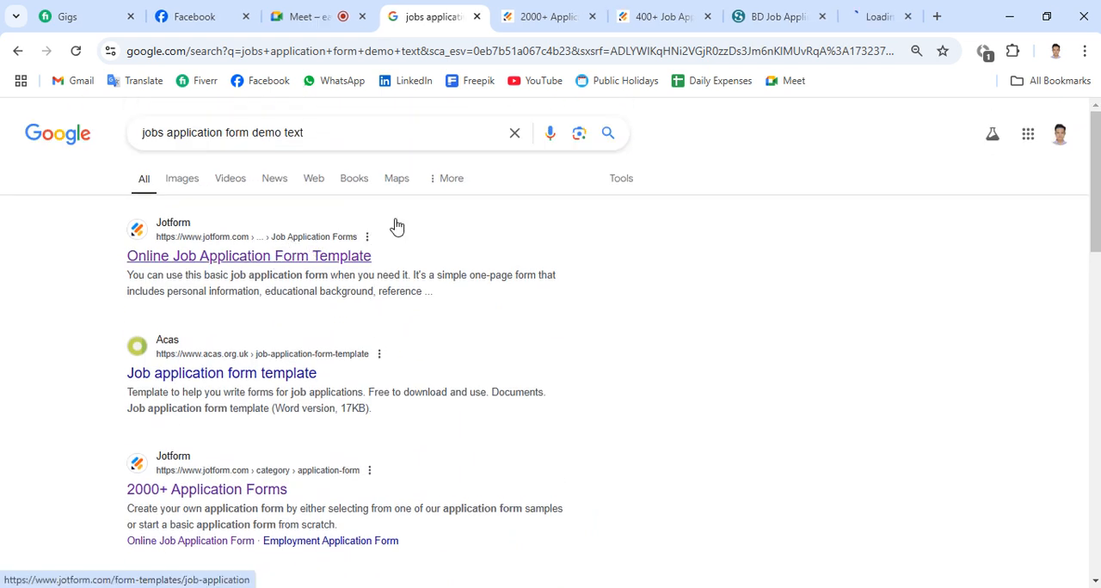
pyautogui.click(893, 9)
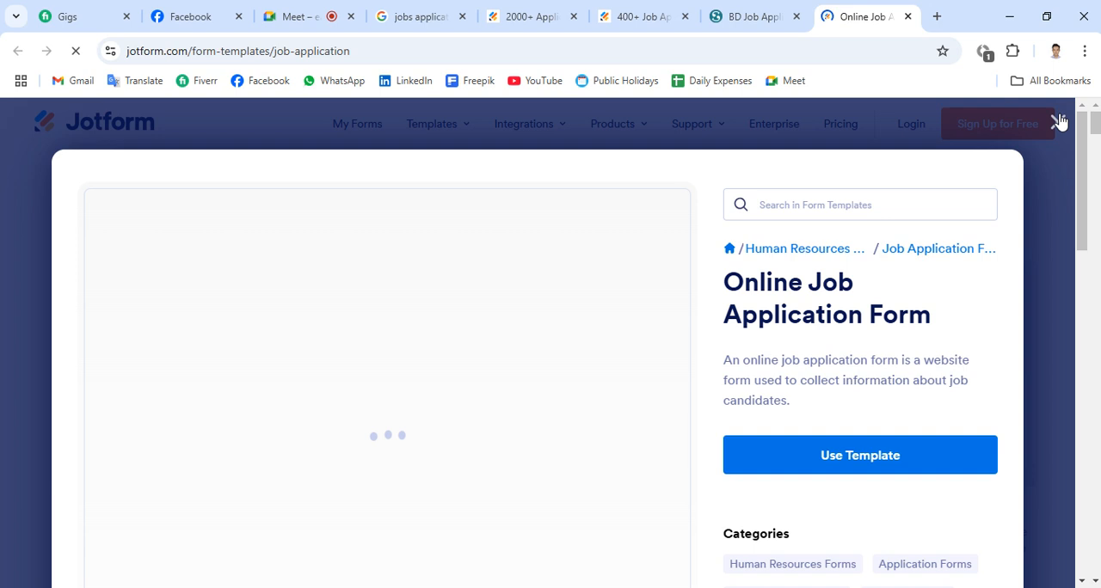
pyautogui.click(1057, 121)
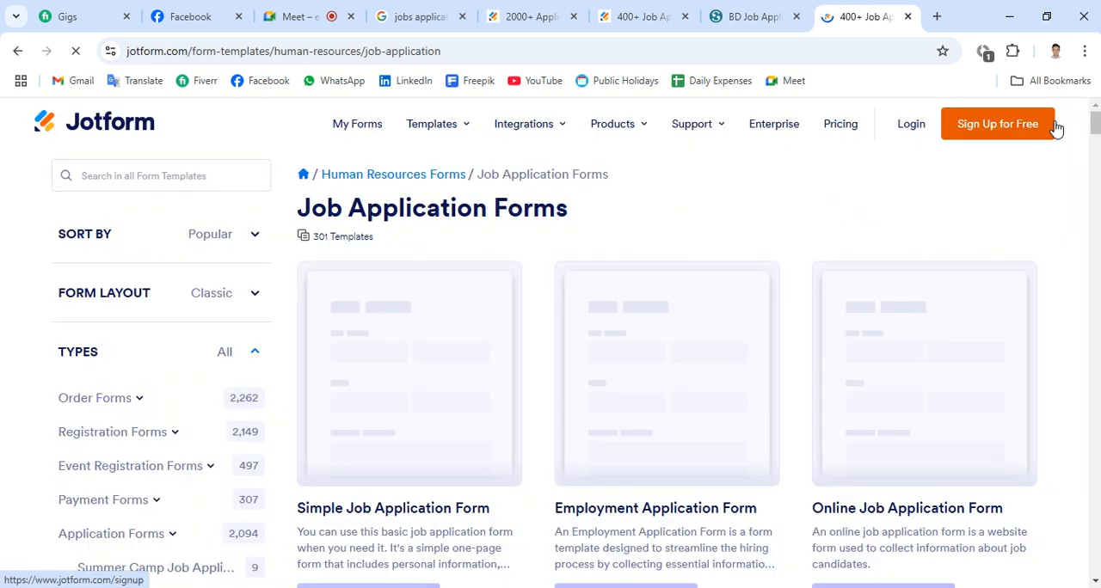
# - Complete the human verification for Jotform's sign-up page, look over the page and close its tab
pyautogui.scroll(-1, 599, 225)
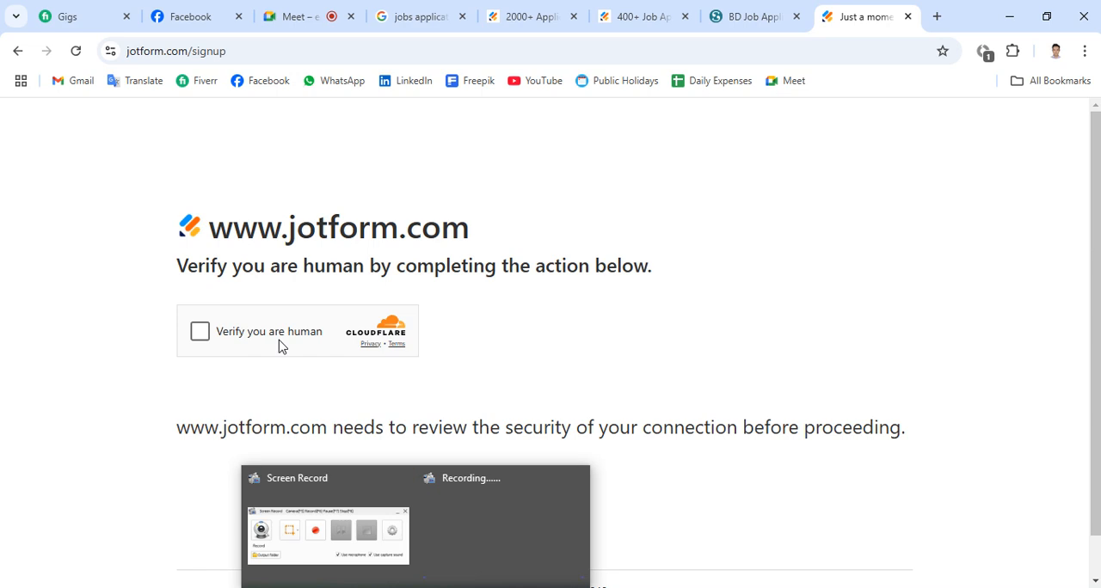
pyautogui.click(196, 337)
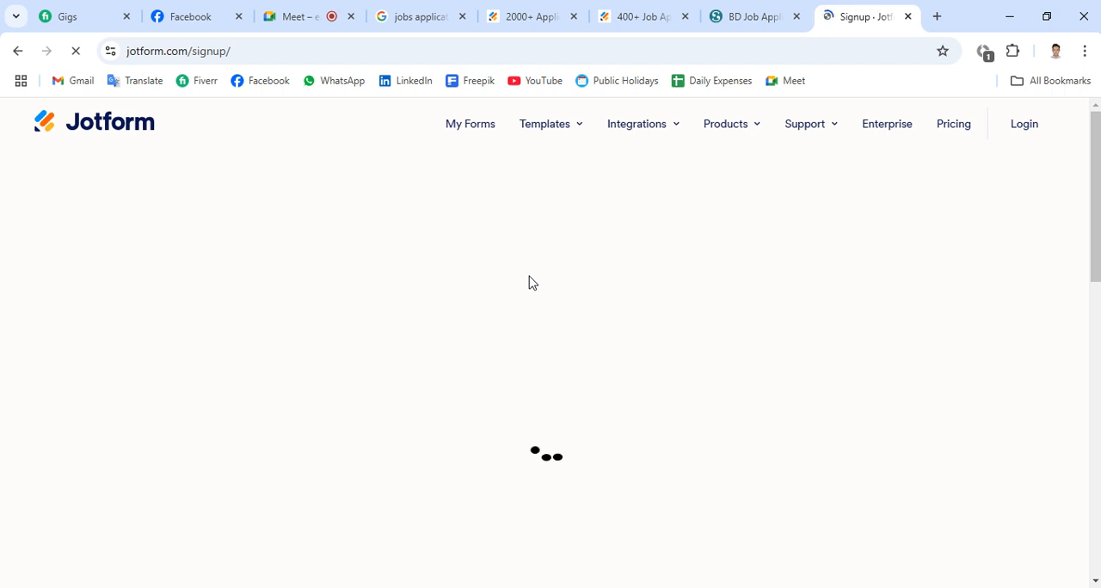
pyautogui.scroll(-5, 757, 302)
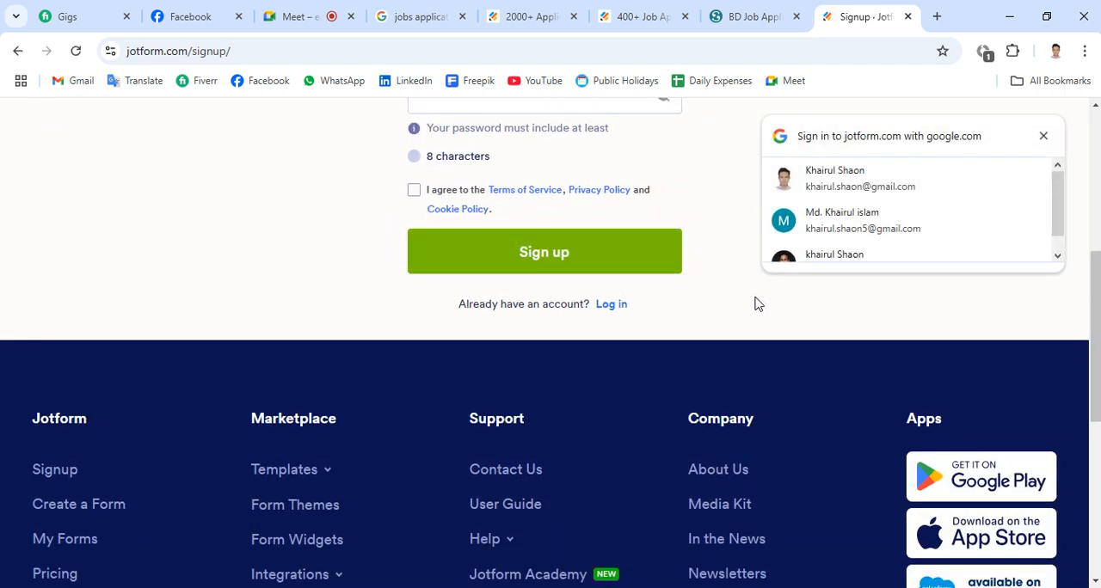
pyautogui.scroll(5, 740, 283)
pyautogui.click(907, 16)
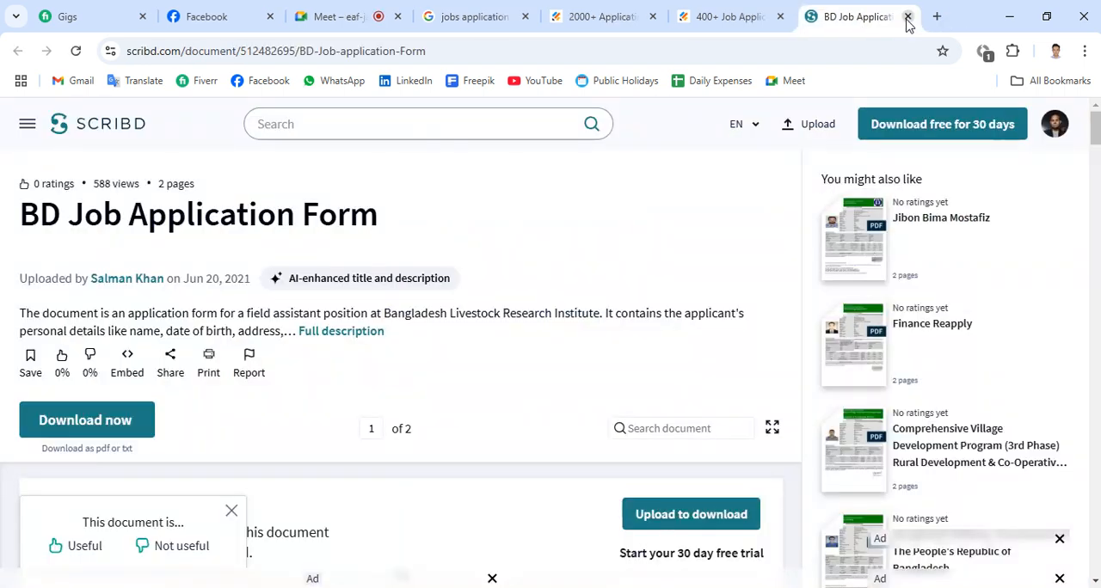
# - Examine Scribd's "BD Job Application Form" and its list of related documents for a more suitable sample
pyautogui.scroll(-5, 411, 410)
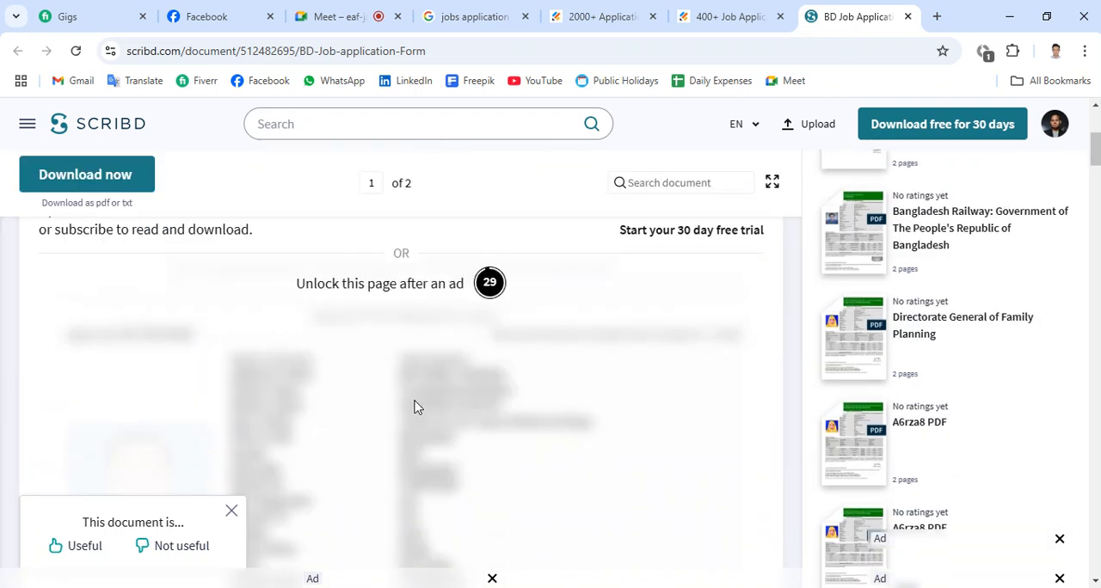
pyautogui.scroll(1, 412, 409)
pyautogui.scroll(-3, 414, 406)
pyautogui.scroll(-10, 414, 406)
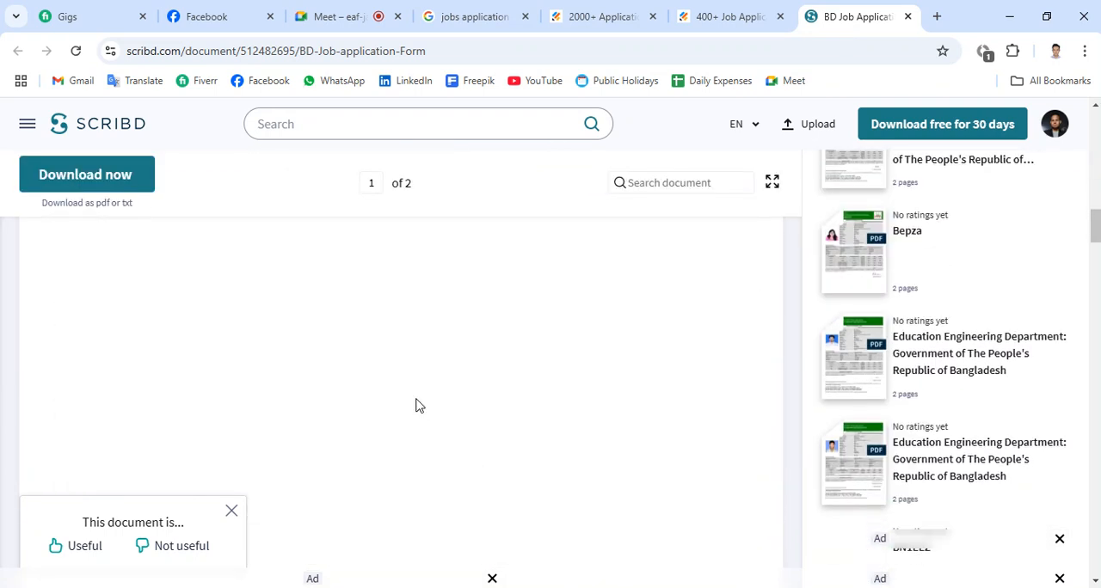
pyautogui.scroll(-1, 416, 405)
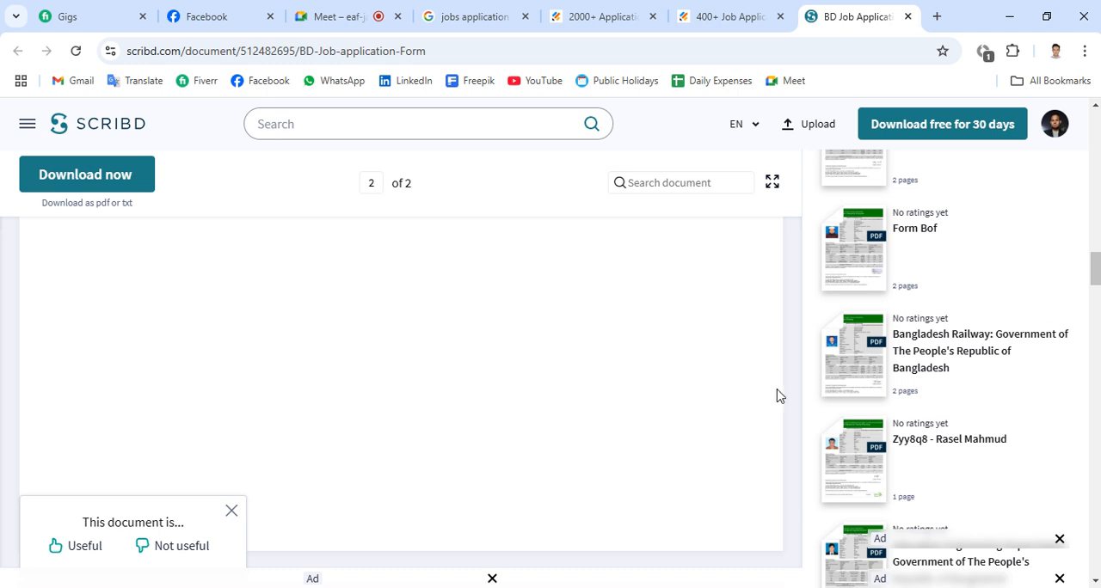
pyautogui.scroll(-3, 963, 369)
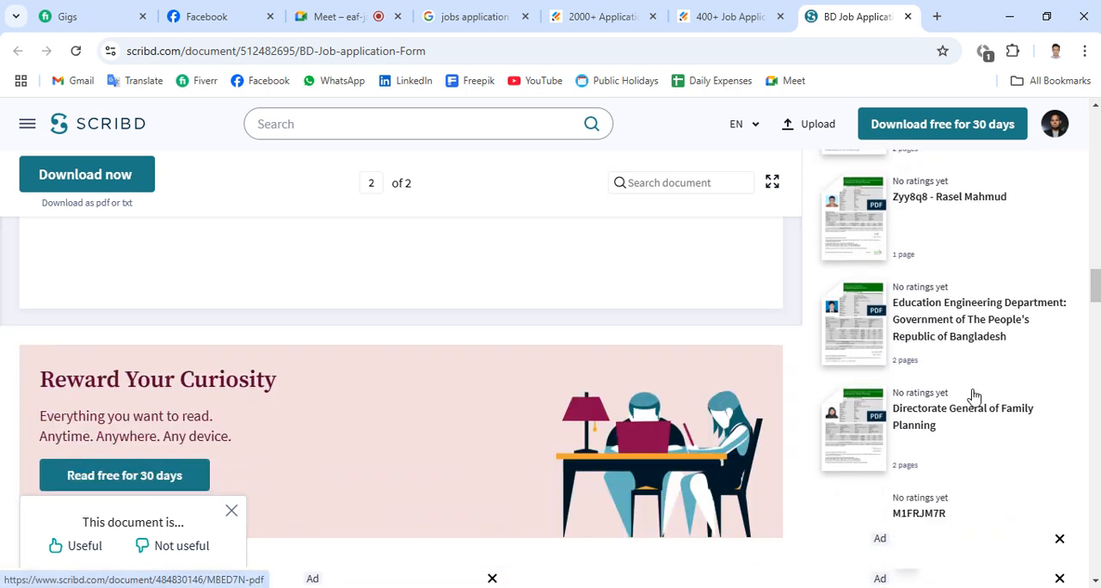
pyautogui.scroll(-8, 507, 394)
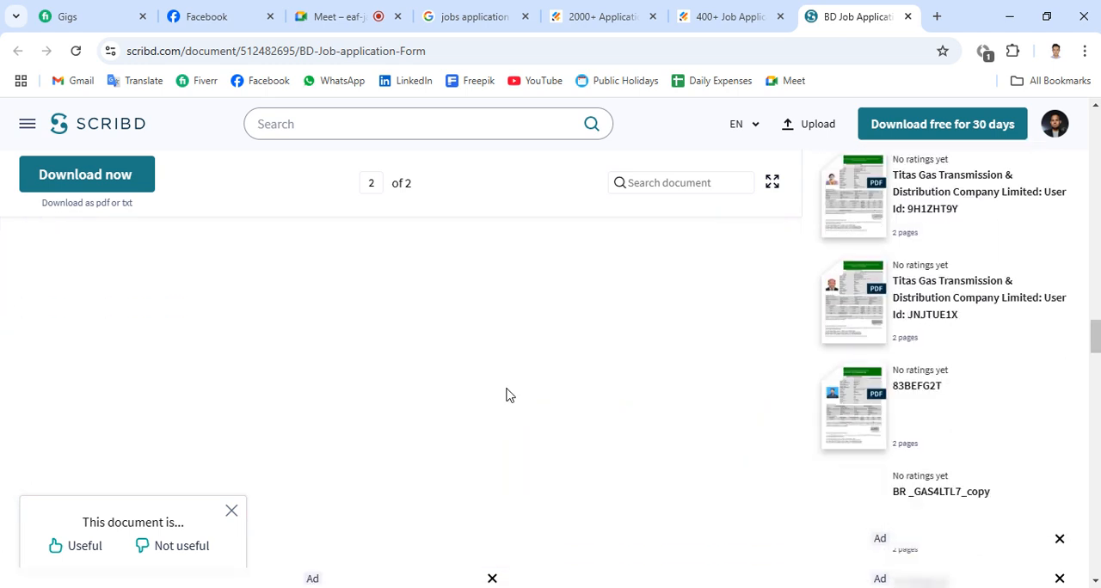
pyautogui.scroll(-10, 507, 393)
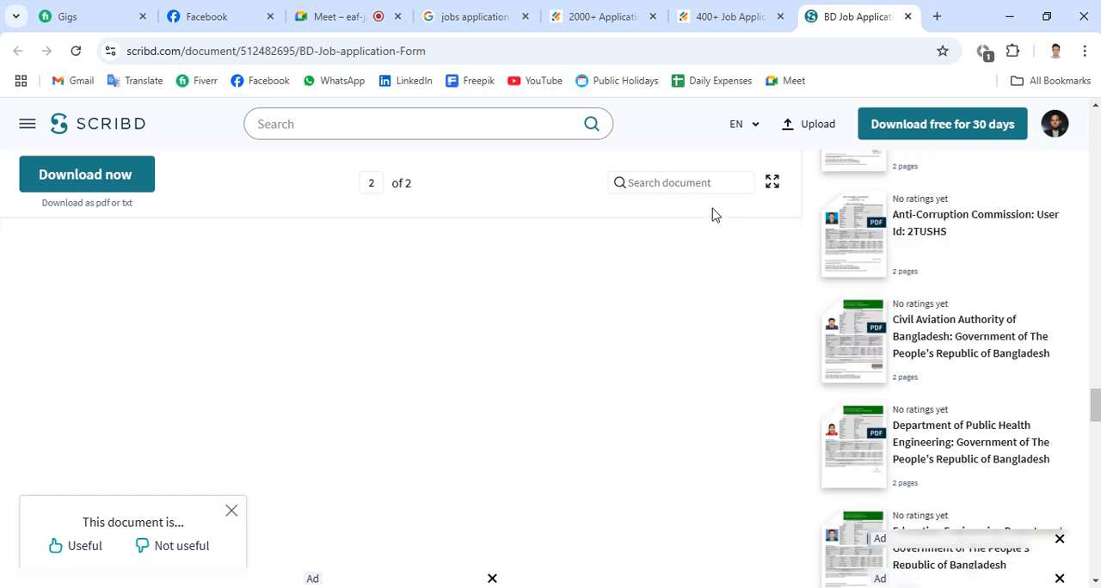
# - Open the related Scribd document "Civil Aviation Authority of Bangladesh: Government of The People's Republic of Bangladesh" and examine its application form
pyautogui.click(951, 332)
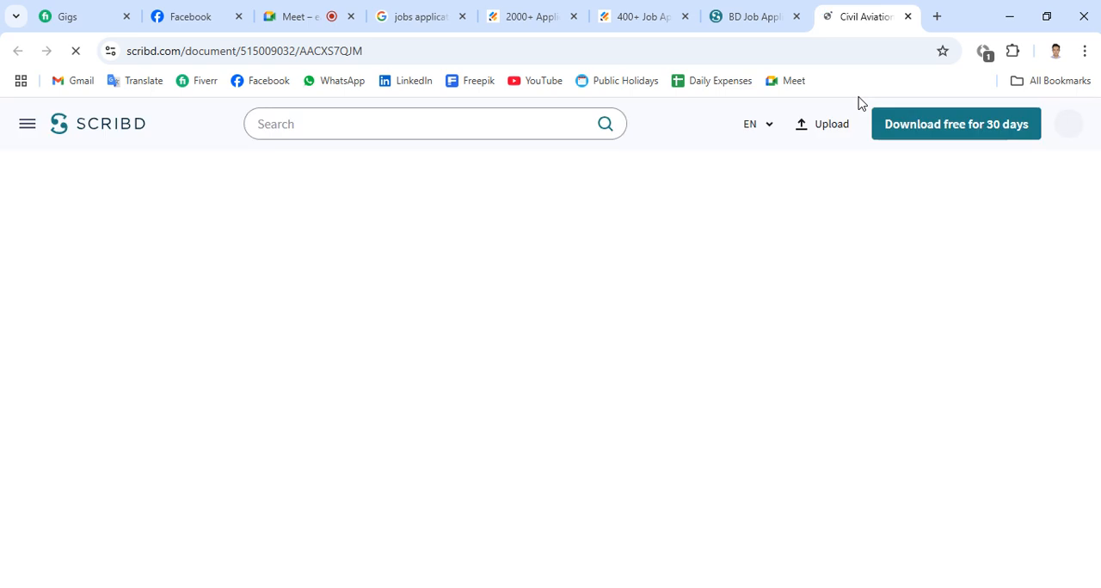
pyautogui.scroll(-10, 352, 215)
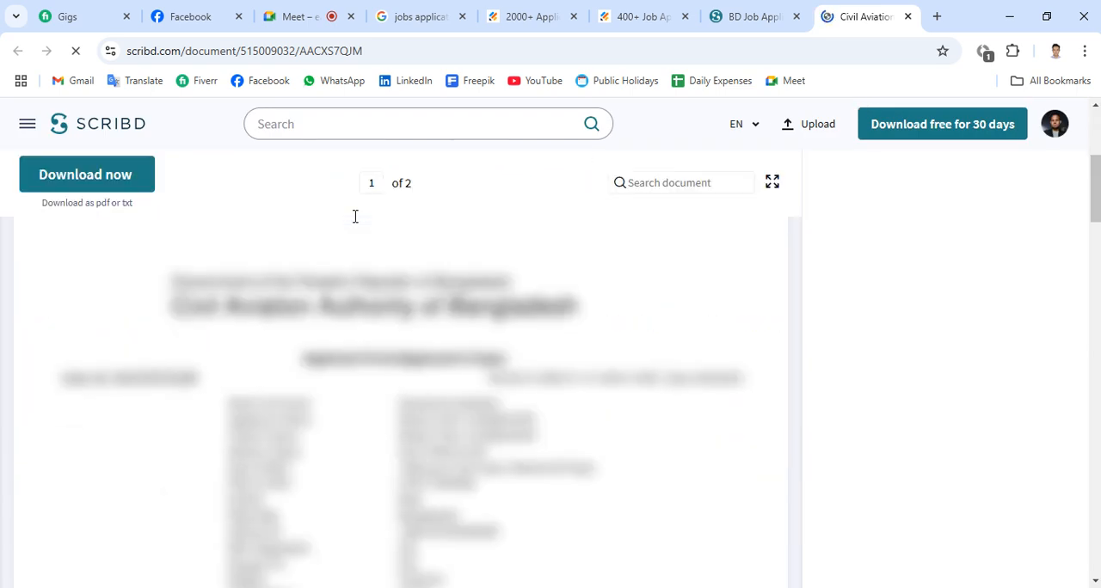
pyautogui.scroll(-5, 356, 217)
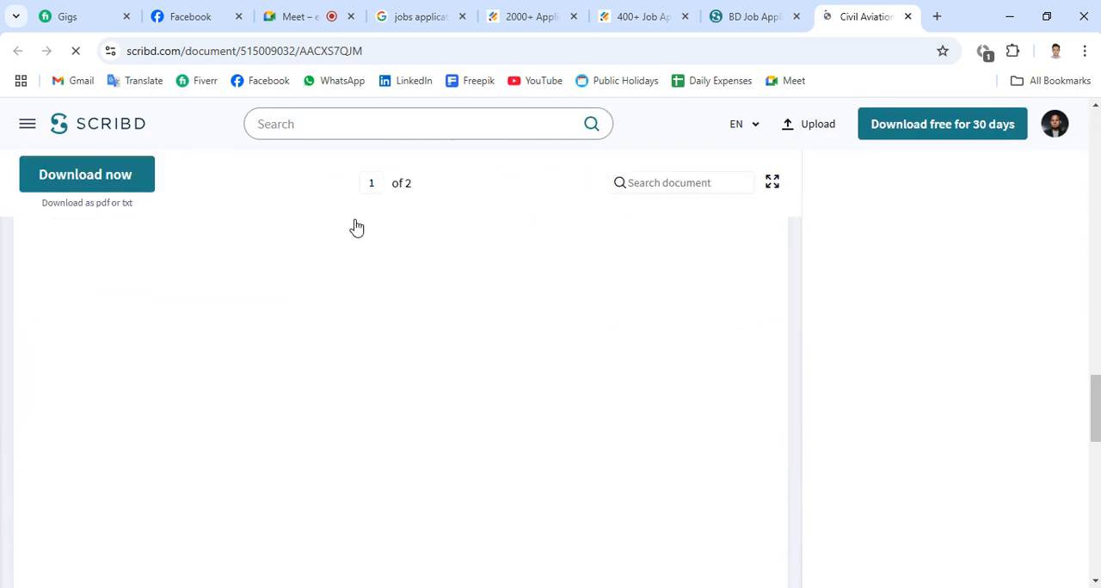
pyautogui.scroll(8, 356, 217)
pyautogui.scroll(-4, 356, 225)
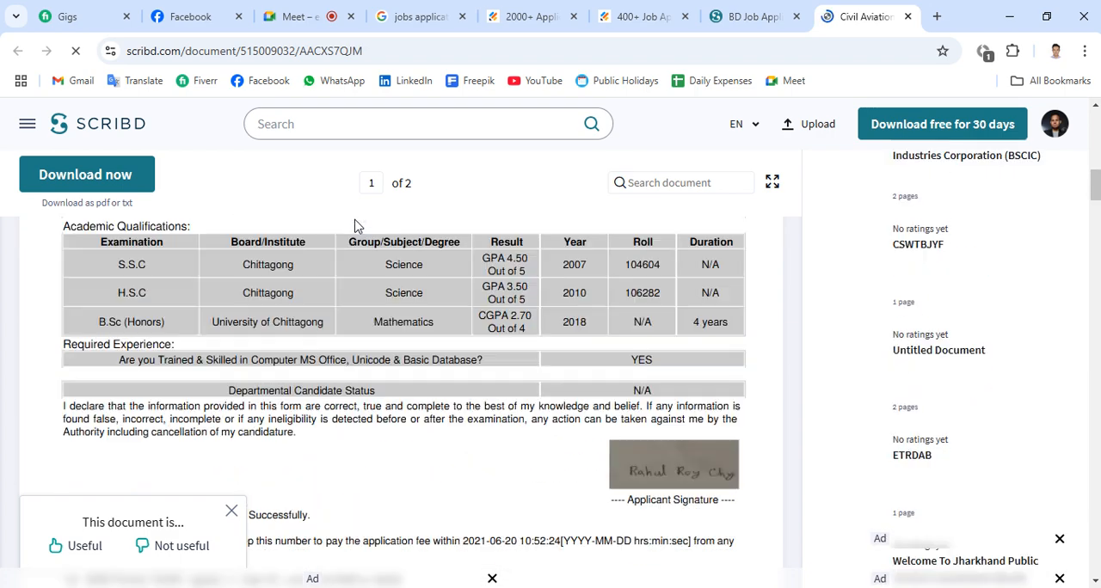
pyautogui.scroll(2, 356, 225)
pyautogui.scroll(15, 356, 225)
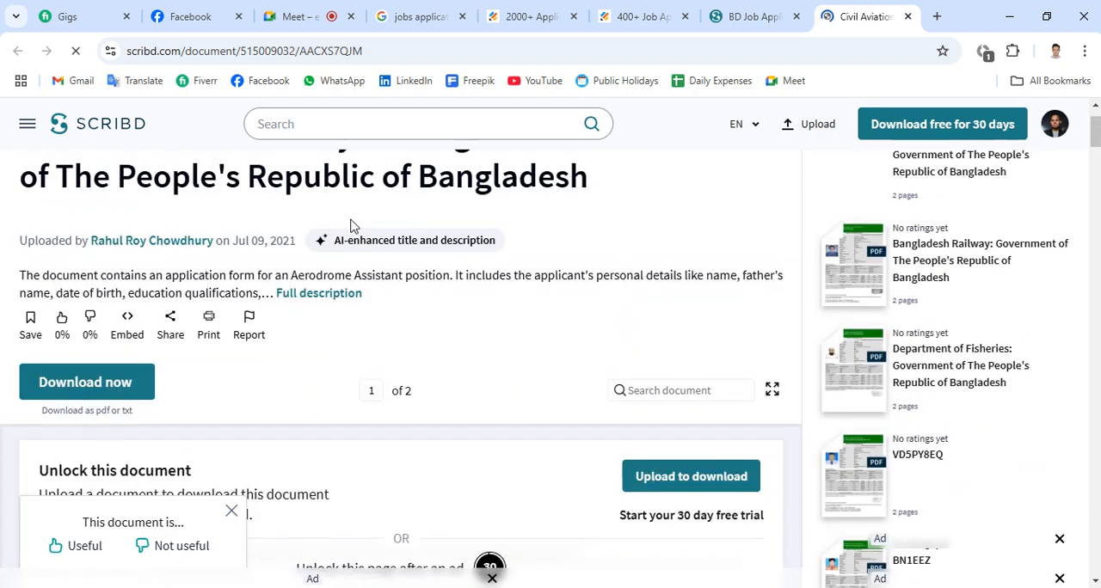
pyautogui.scroll(2, 351, 226)
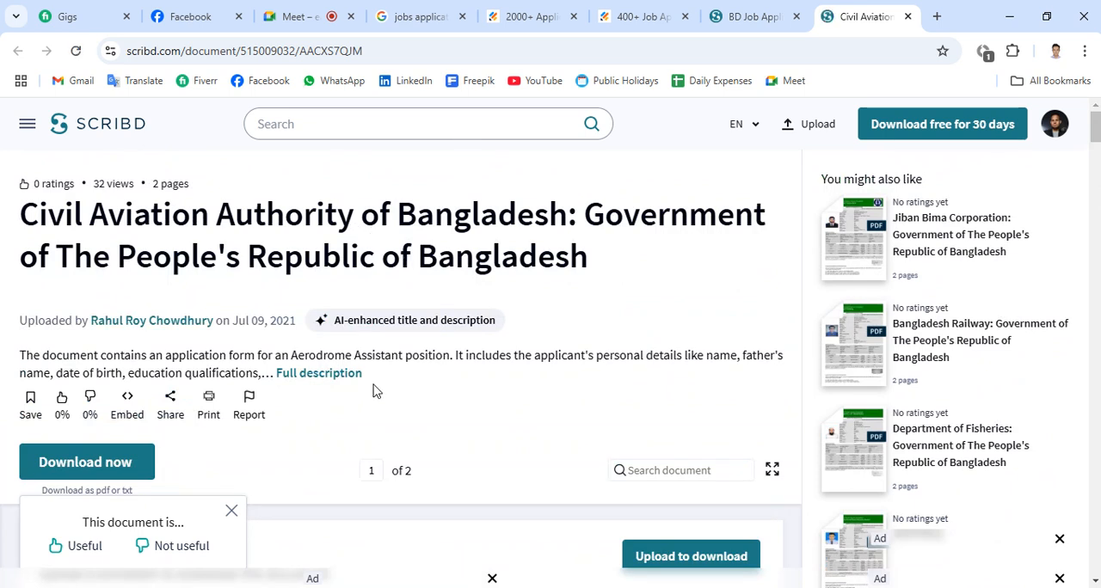
# - Copy the description paragraph from the Scribd document's full description and paste it into the blank Word document
pyautogui.click(338, 375)
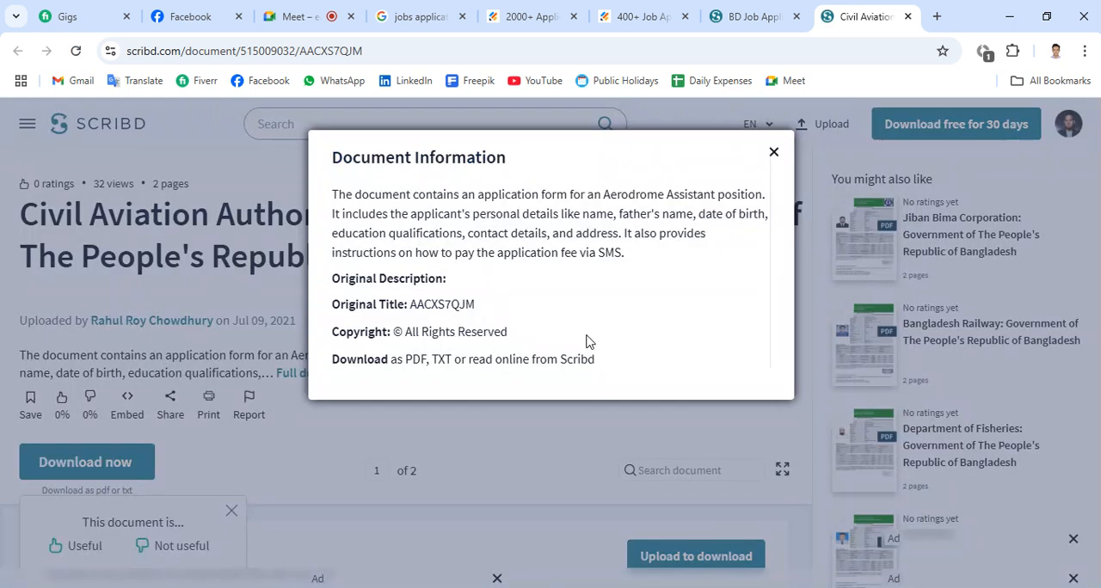
pyautogui.moveTo(626, 267); pyautogui.dragTo(312, 198)
pyautogui.hotkey('ctrl', 'c')
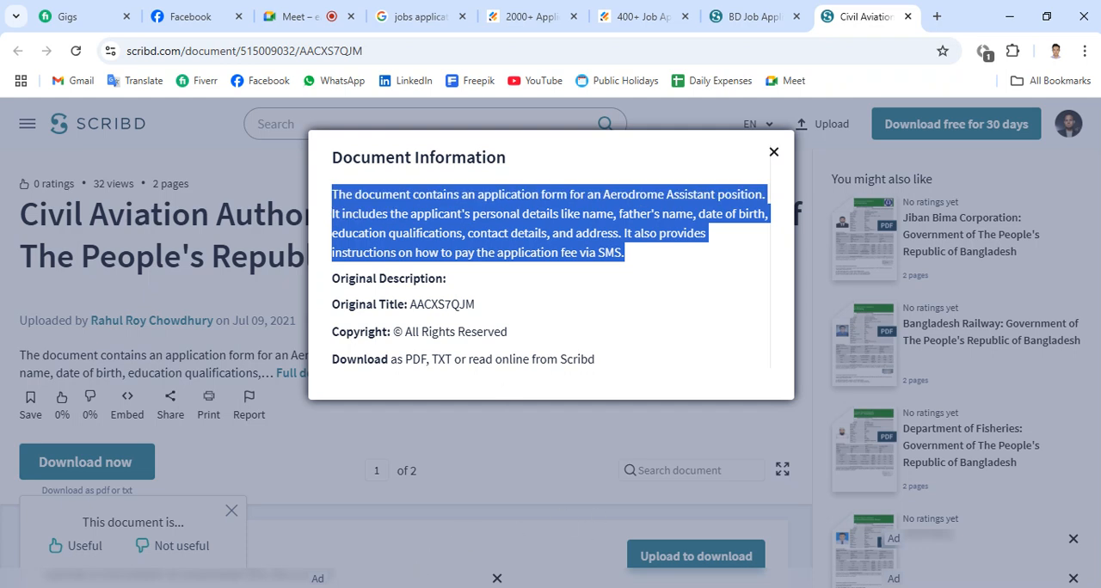
pyautogui.click(378, 587)
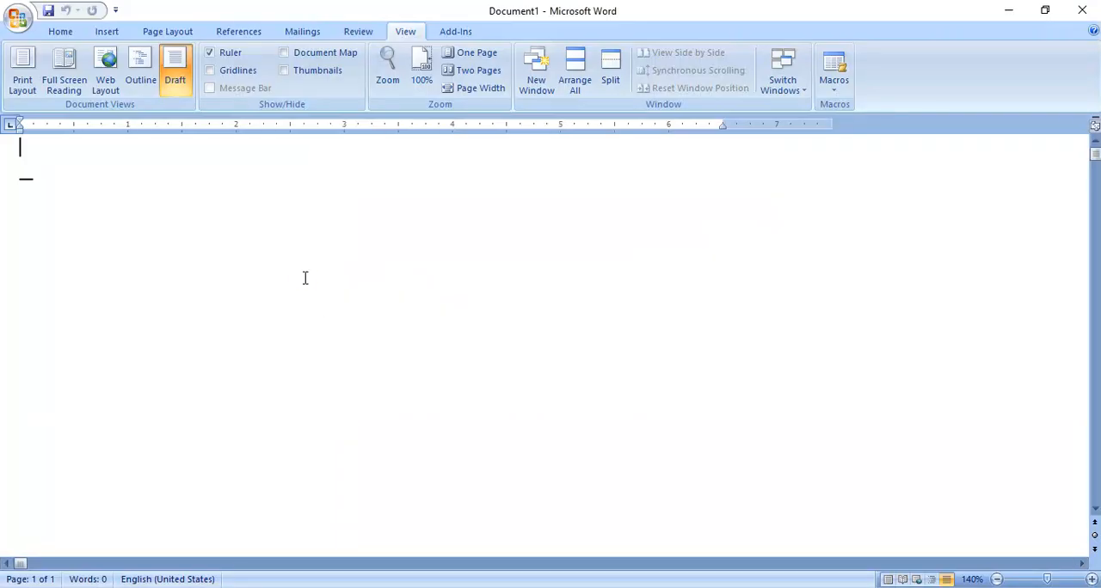
pyautogui.hotkey('ctrl', 'v')
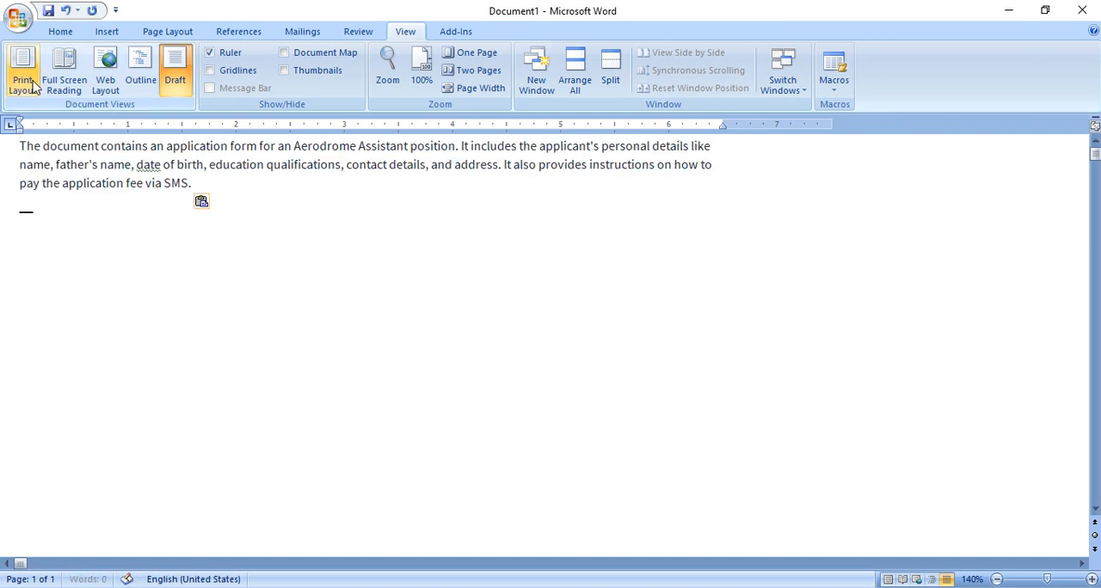
# - Show the Word document in Print Layout view and apply the Normal style to all the pasted text
pyautogui.click(32, 86)
pyautogui.moveTo(383, 339); pyautogui.dragTo(135, 272)
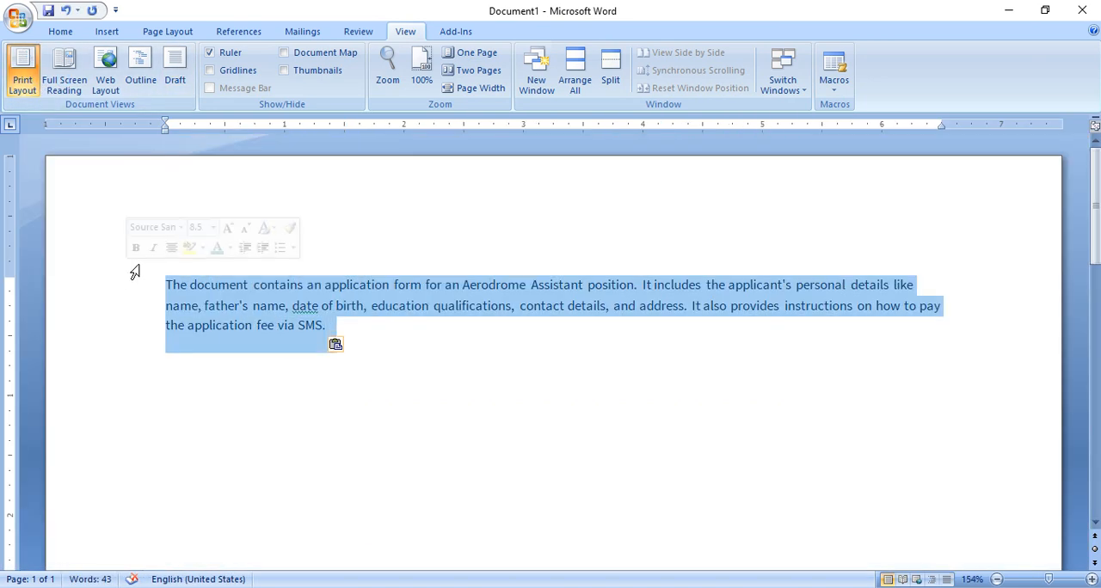
pyautogui.click(60, 31)
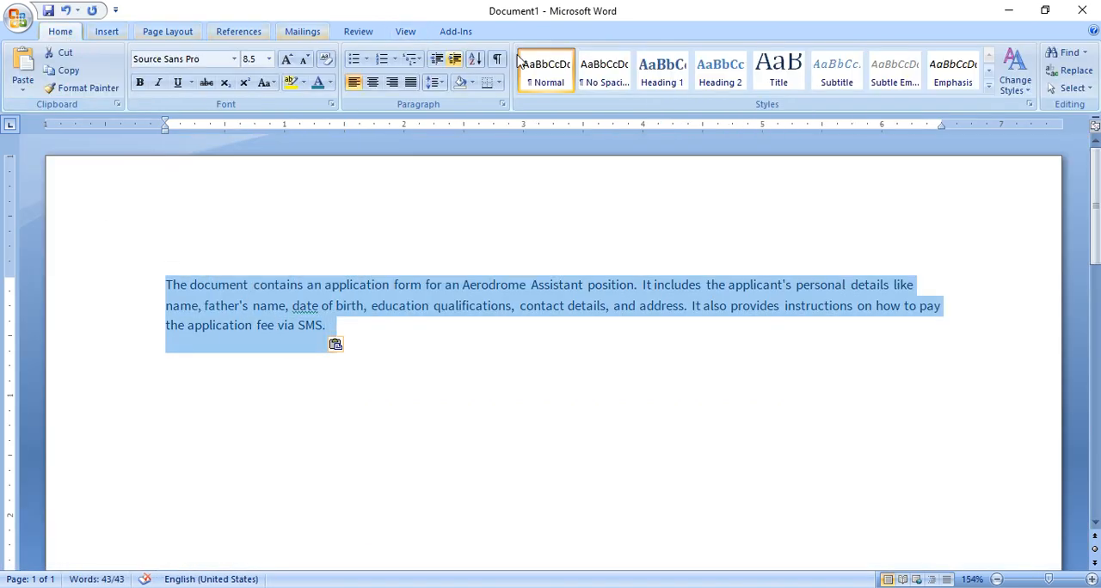
pyautogui.click(567, 74)
pyautogui.click(471, 312)
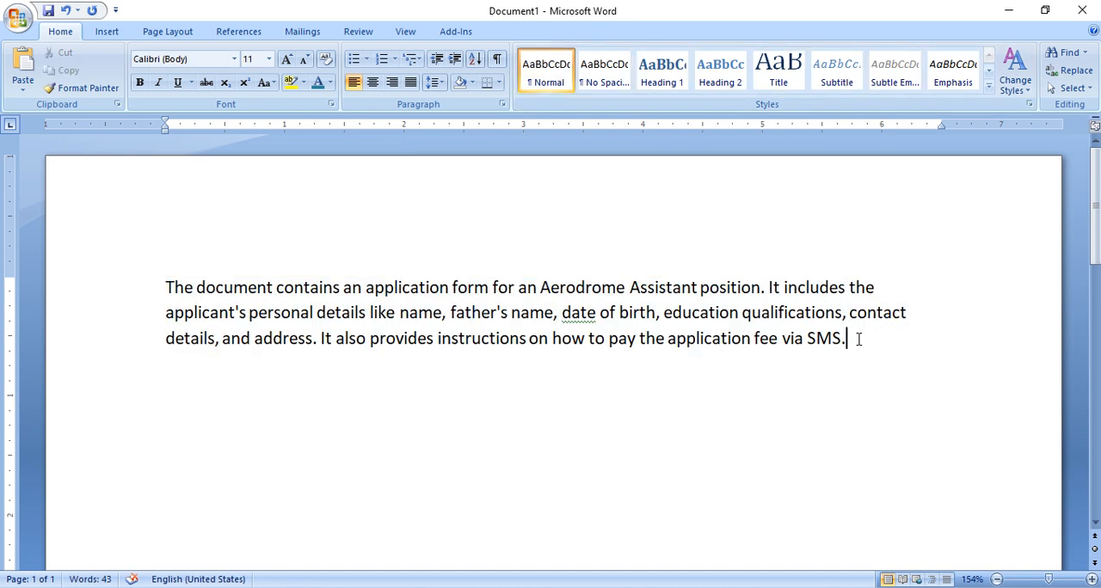
# - Select all the pasted text, apply 1-inch page margins on all sides and set the paper size to A4
pyautogui.moveTo(858, 339); pyautogui.dragTo(172, 288)
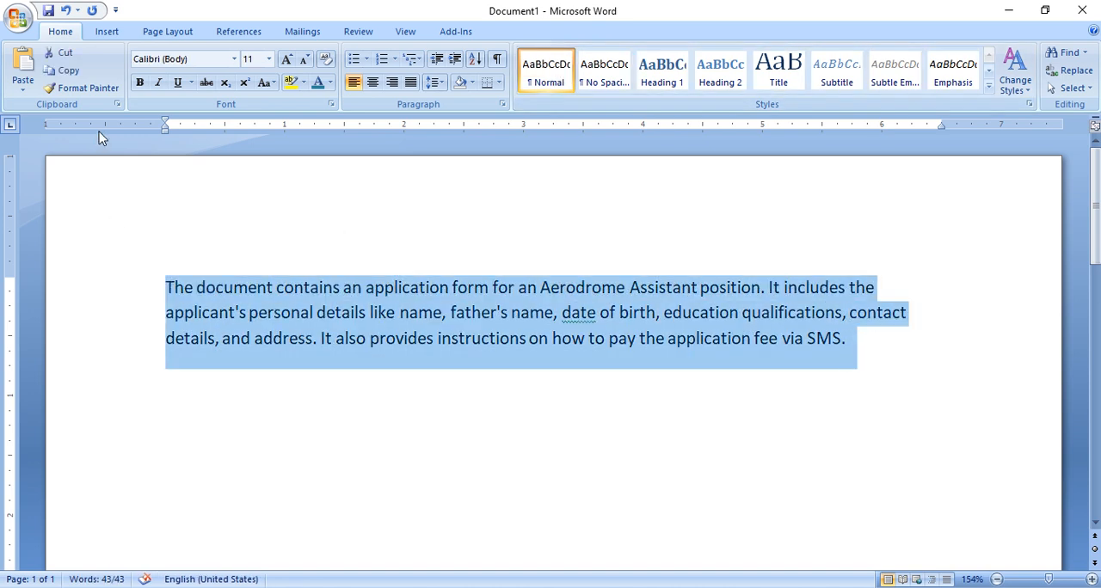
pyautogui.click(169, 29)
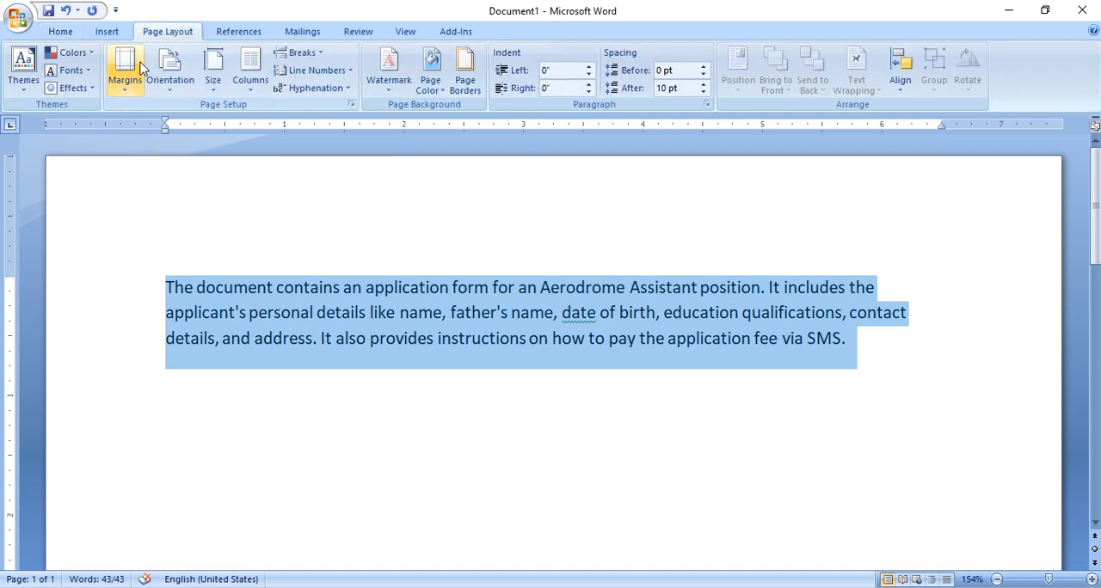
pyautogui.click(131, 75)
pyautogui.click(222, 178)
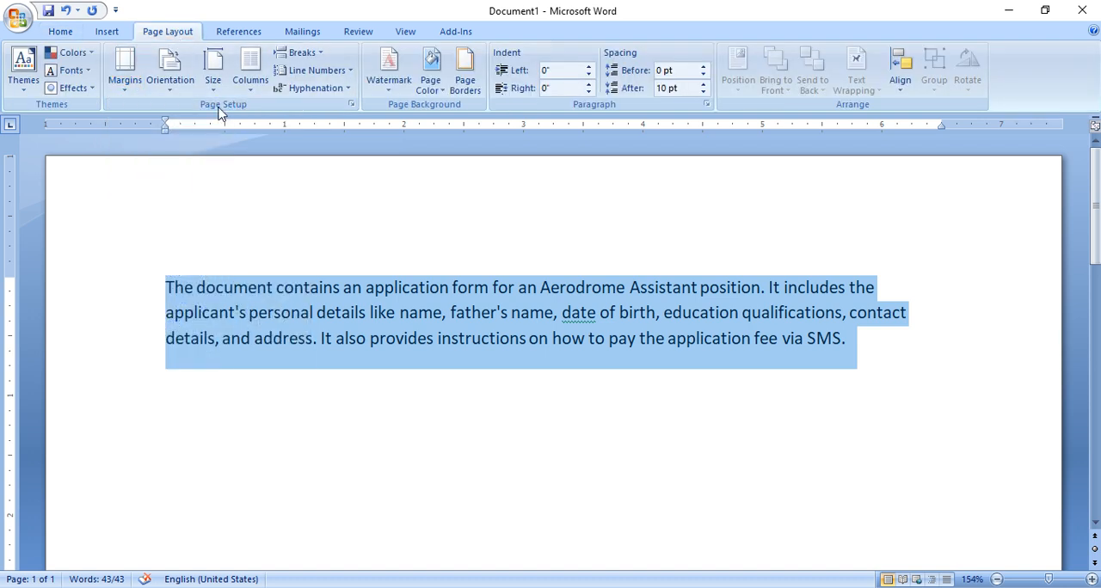
pyautogui.click(212, 73)
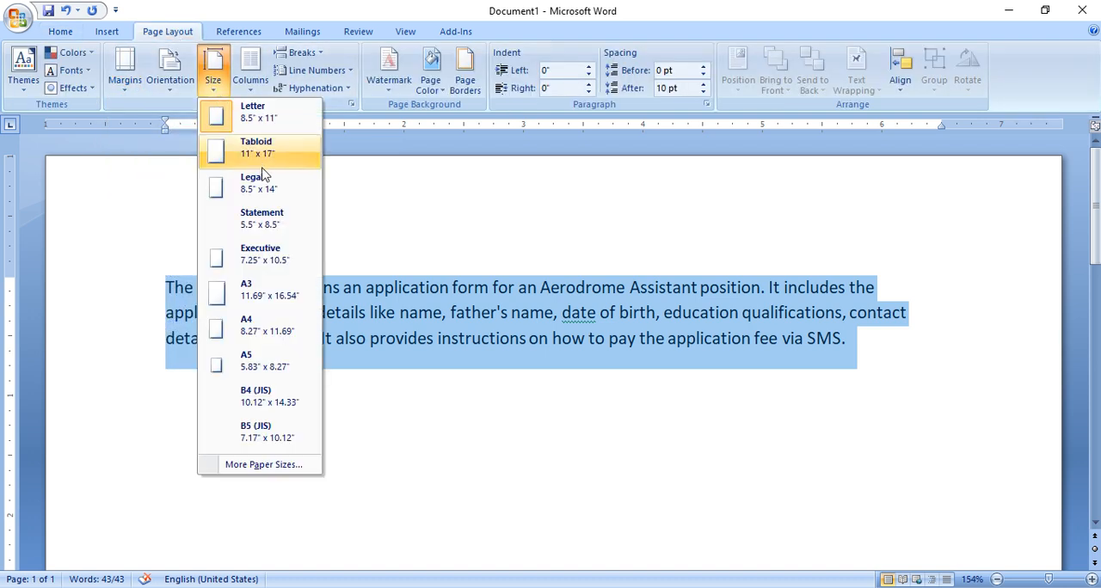
pyautogui.click(258, 331)
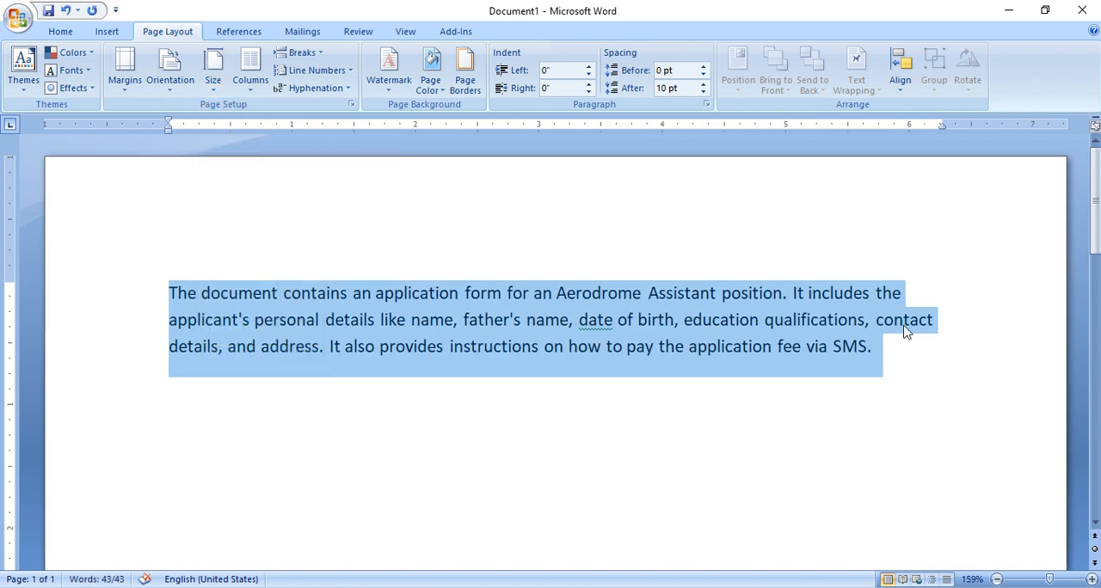
# - Justify the selected paragraph and deselect it
pyautogui.click(62, 32)
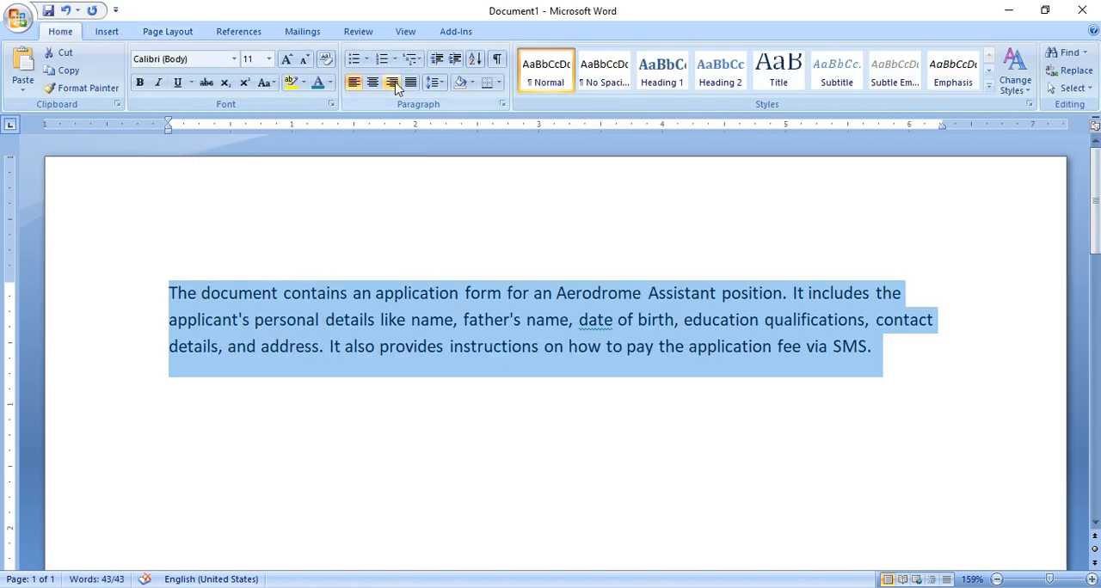
pyautogui.click(410, 82)
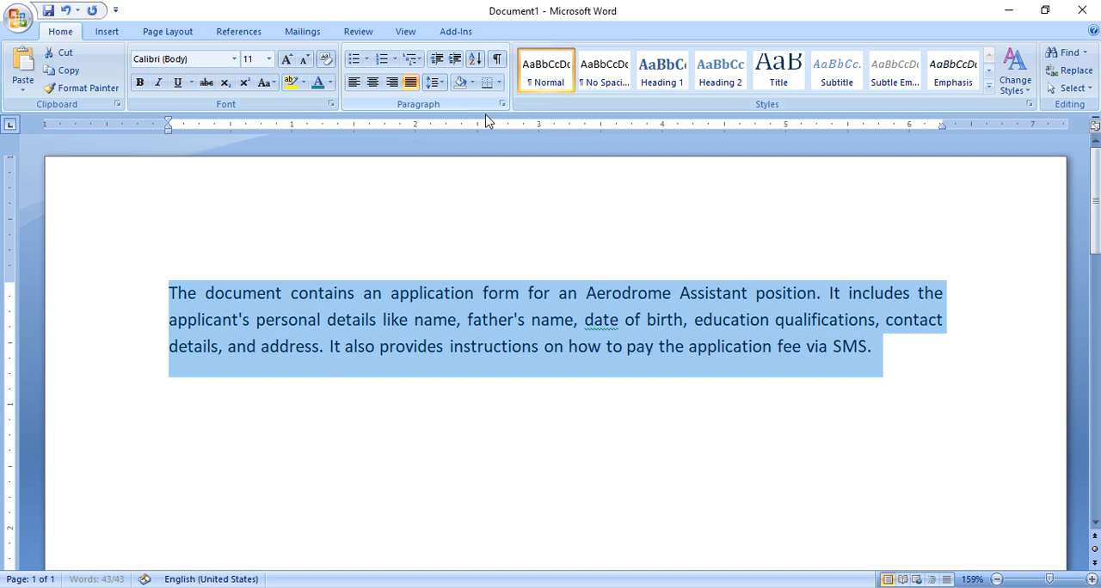
pyautogui.click(870, 320)
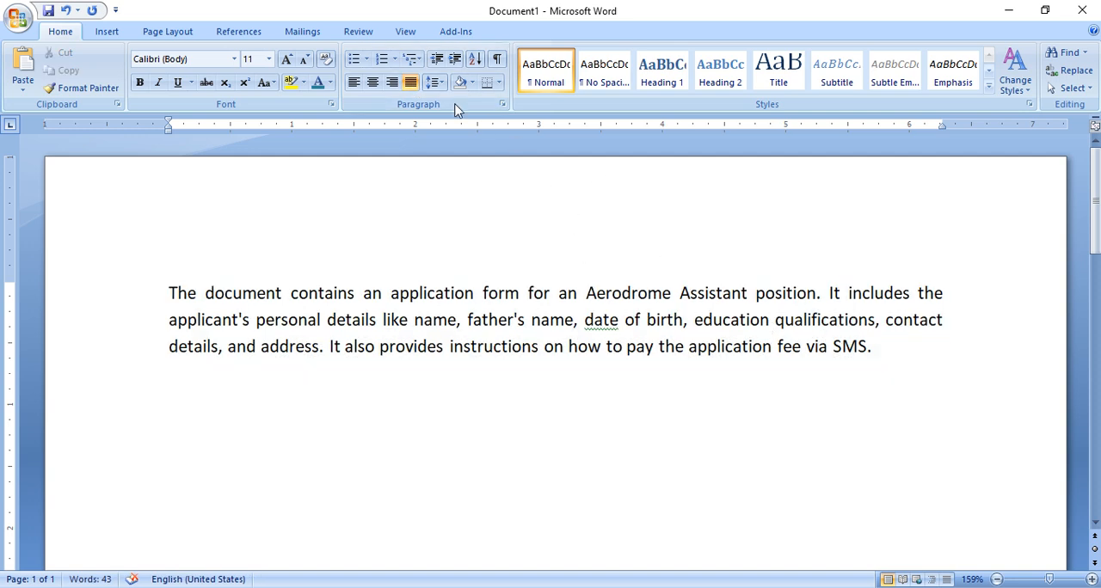
# - Show the document in Full Screen Reading view and in Web Layout view, and close the Research pane
pyautogui.click(405, 31)
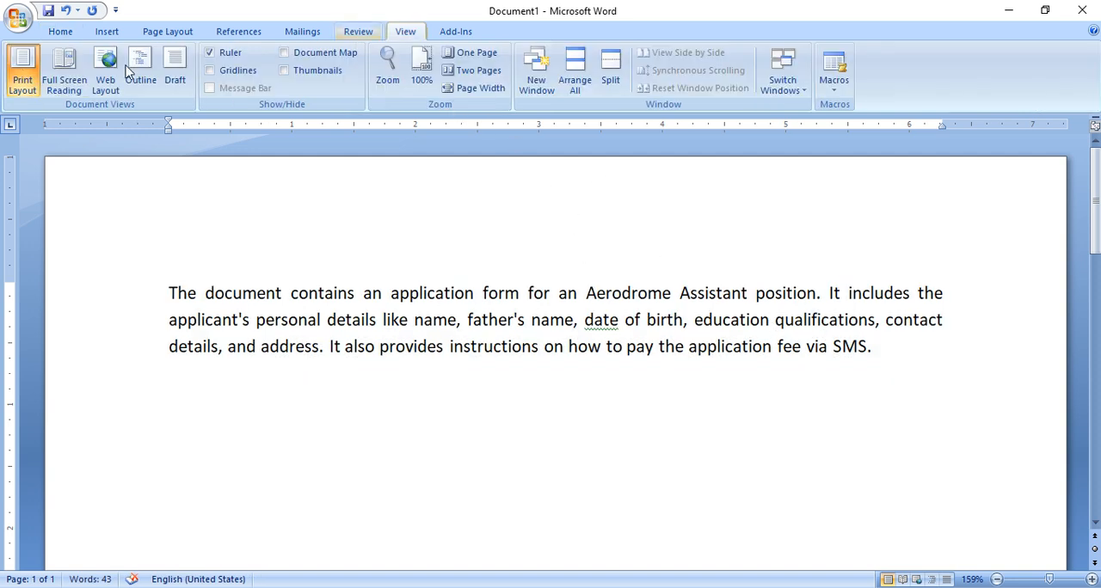
pyautogui.click(68, 79)
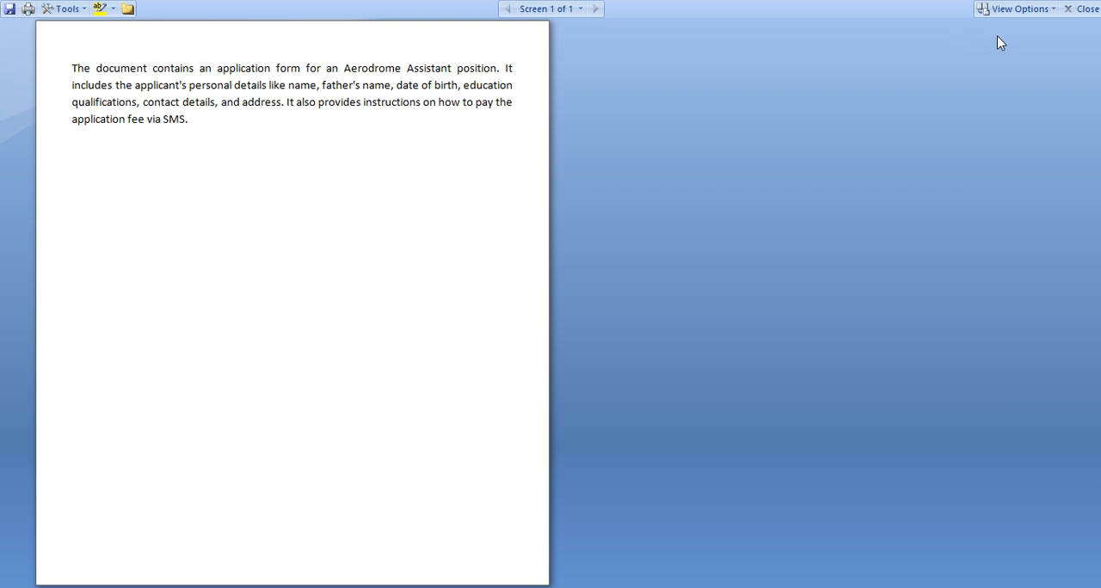
pyautogui.click(1082, 9)
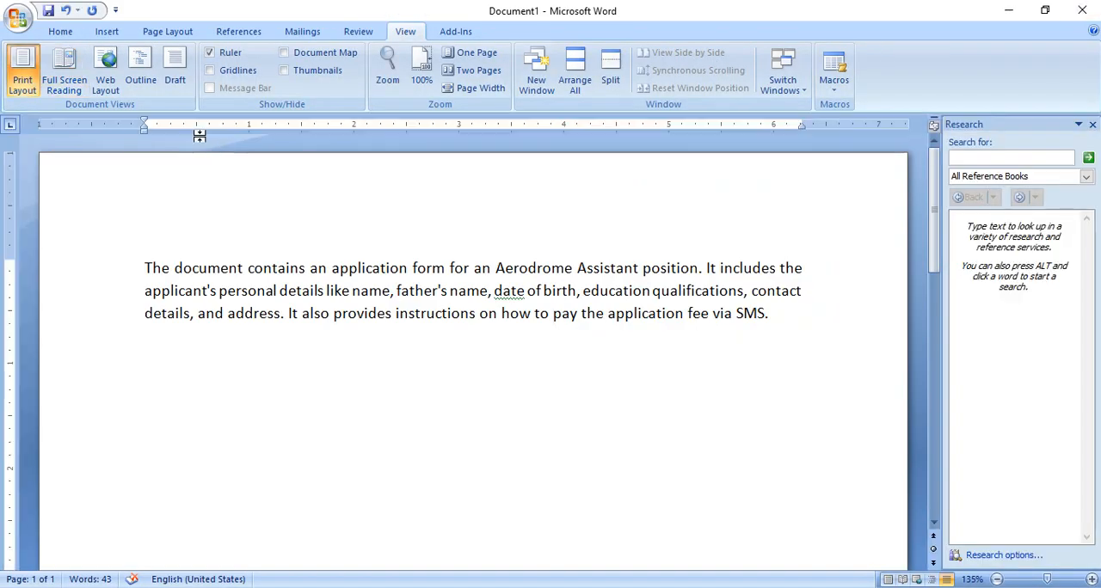
pyautogui.click(110, 86)
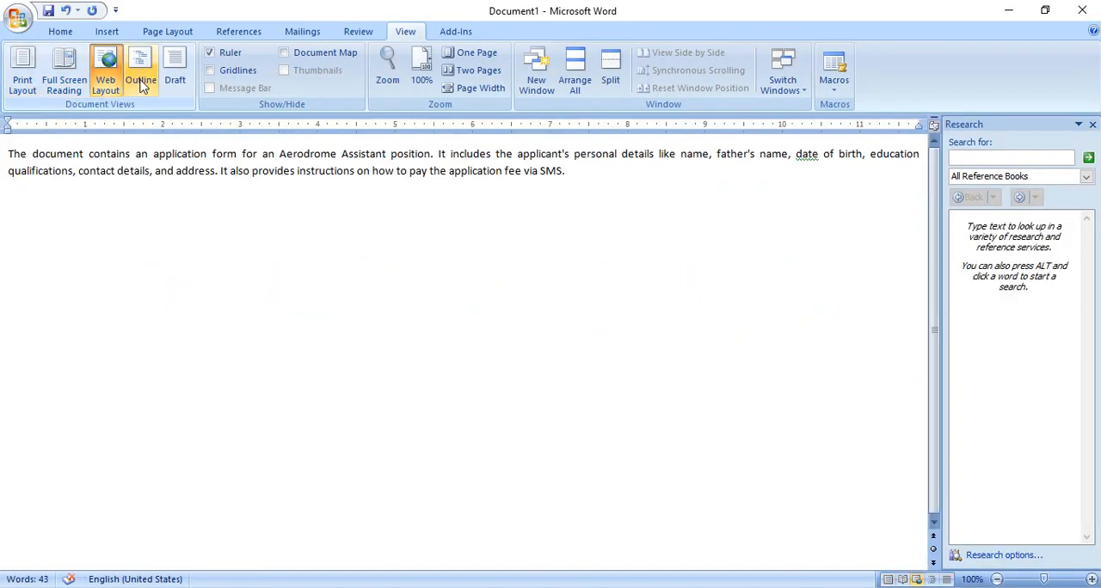
pyautogui.click(1093, 125)
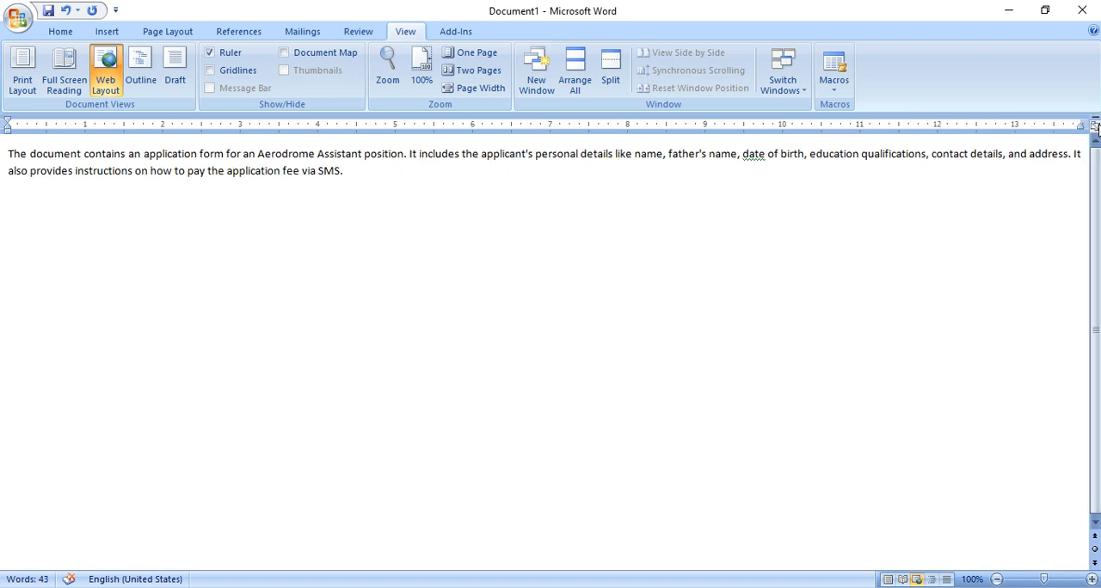
# - Show the document in Outline view and in Draft view, and return to Print Layout view
pyautogui.click(145, 76)
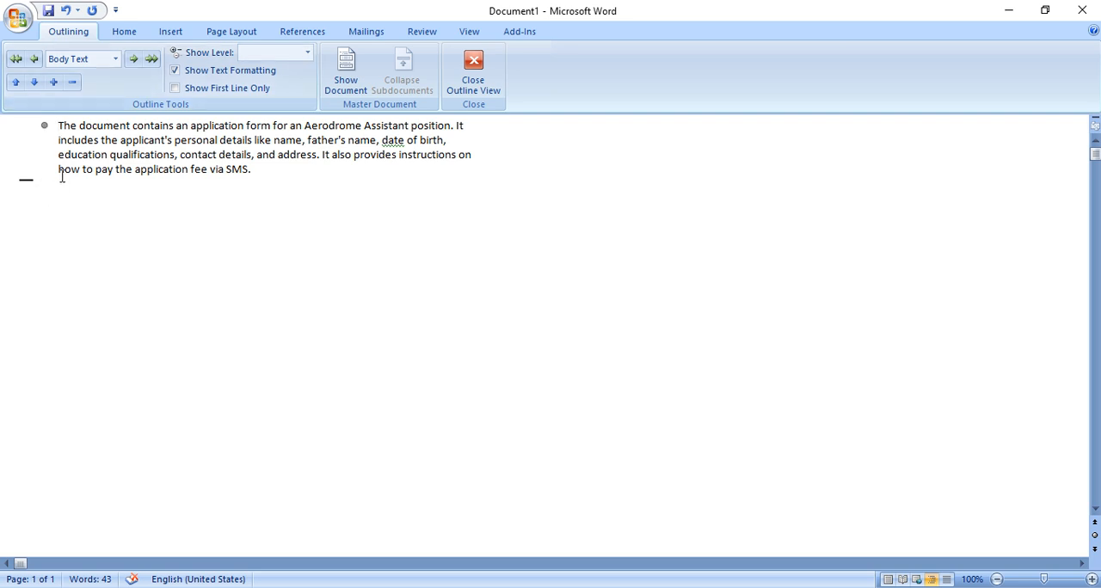
pyautogui.click(473, 76)
pyautogui.click(405, 31)
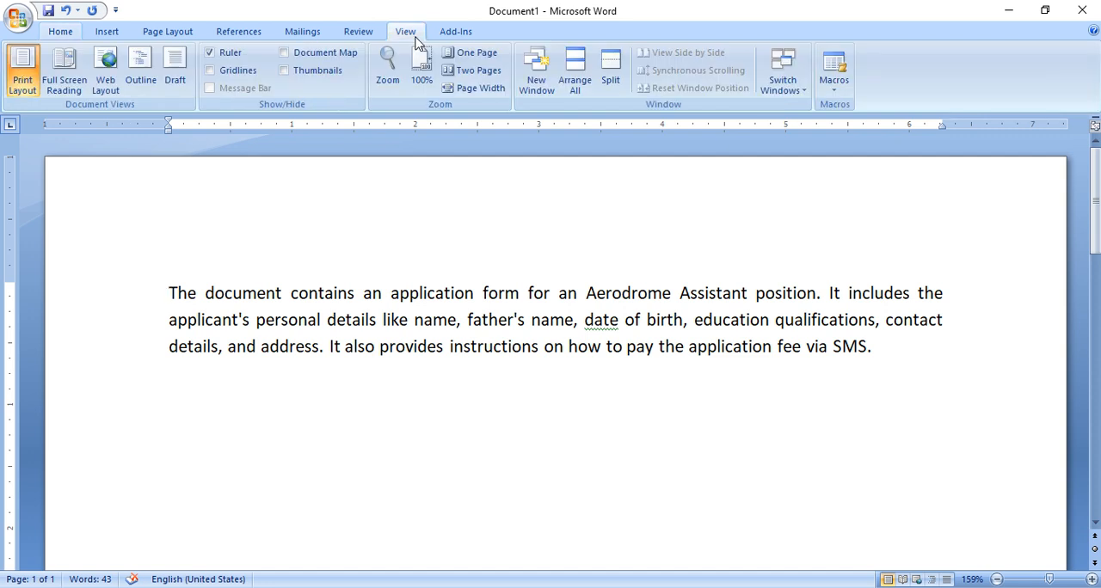
pyautogui.click(174, 80)
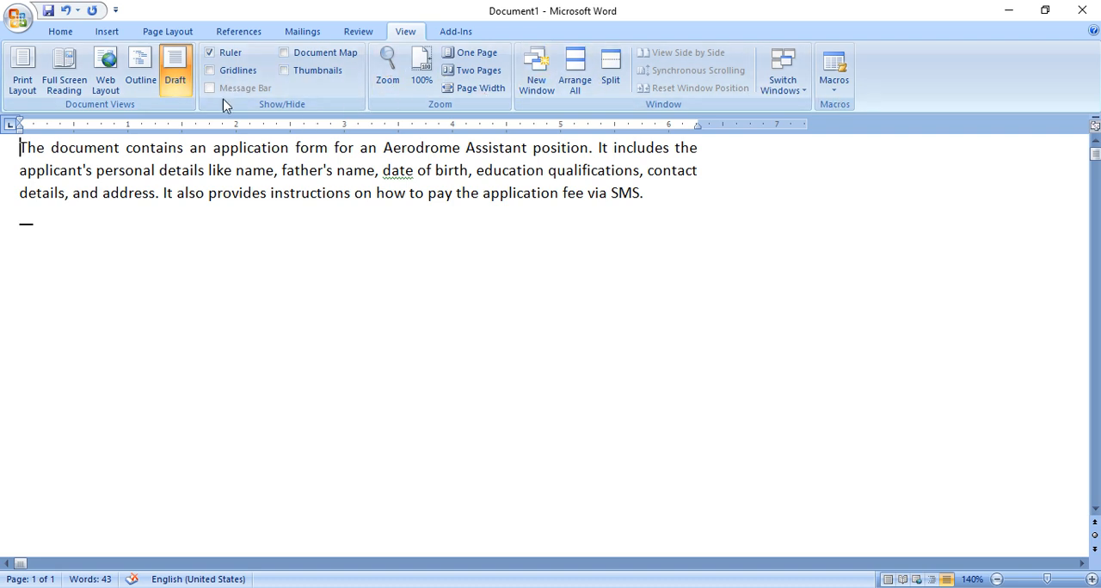
pyautogui.click(29, 78)
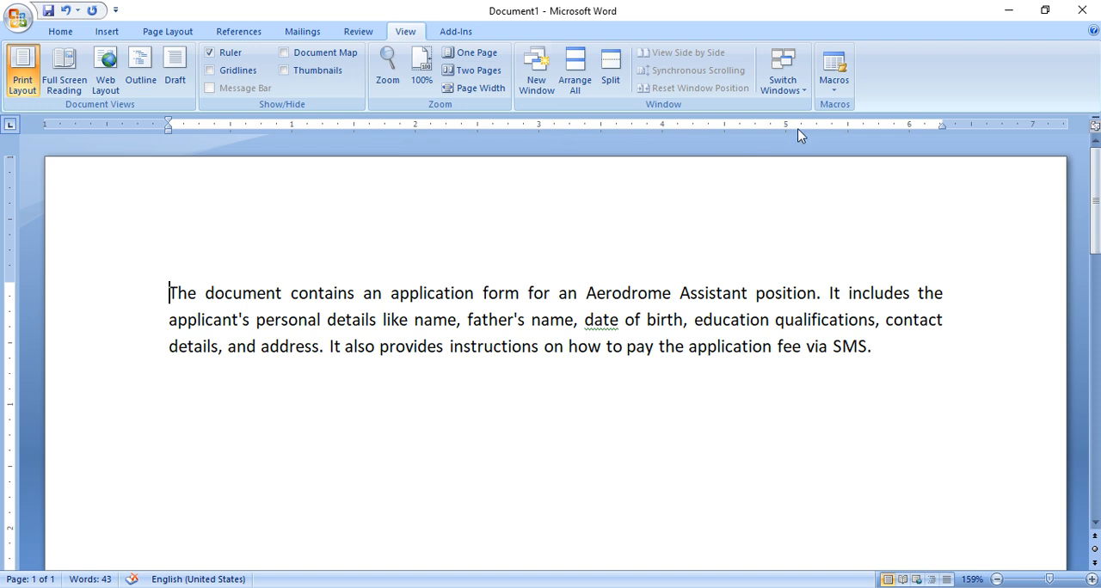
# - Open the Tabs and Page Setup dialogs from the horizontal ruler and close each one without entering settings
pyautogui.doubleClick(202, 127)
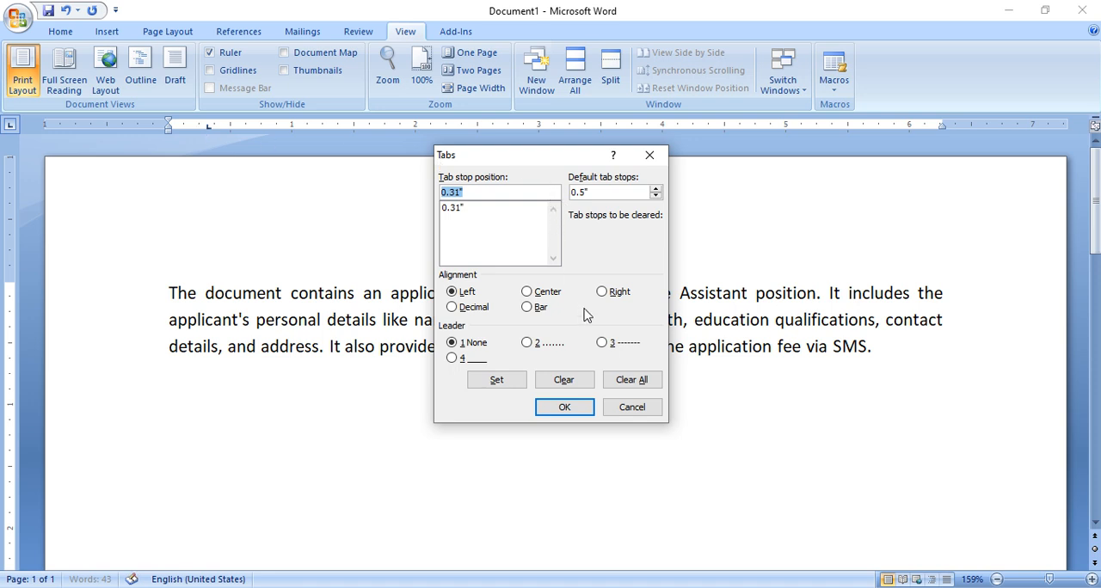
pyautogui.click(632, 406)
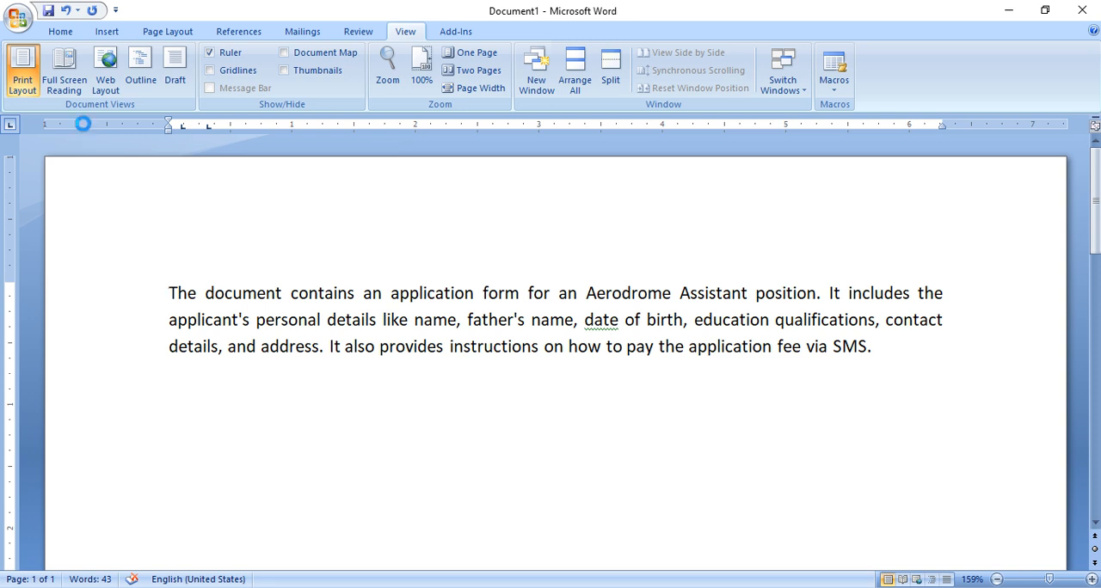
pyautogui.doubleClick(83, 124)
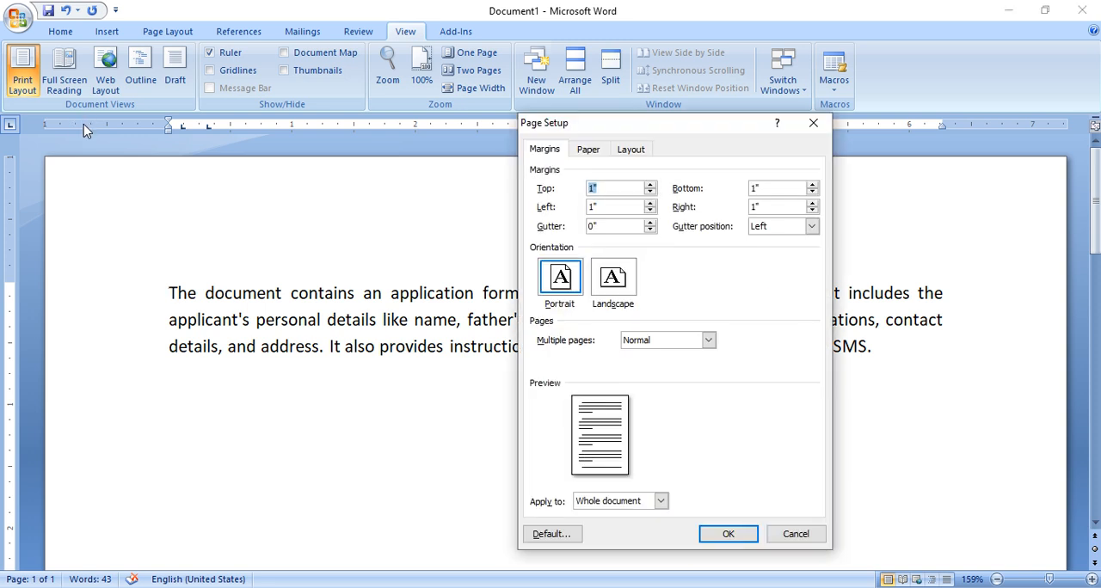
pyautogui.click(812, 125)
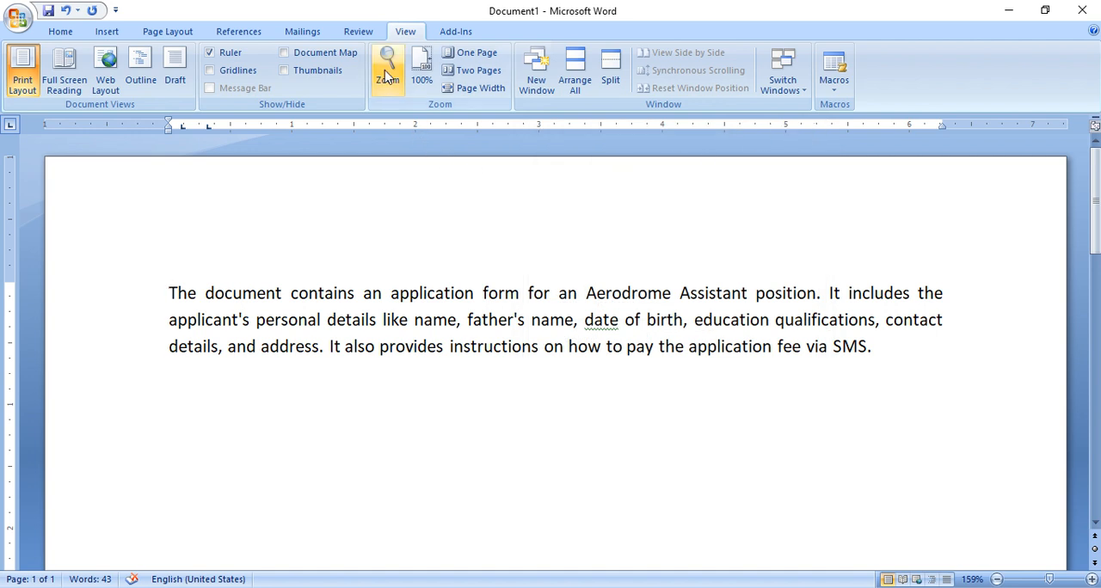
# - Hide and restore the ruler, and show and hide the Document Map
pyautogui.click(210, 54)
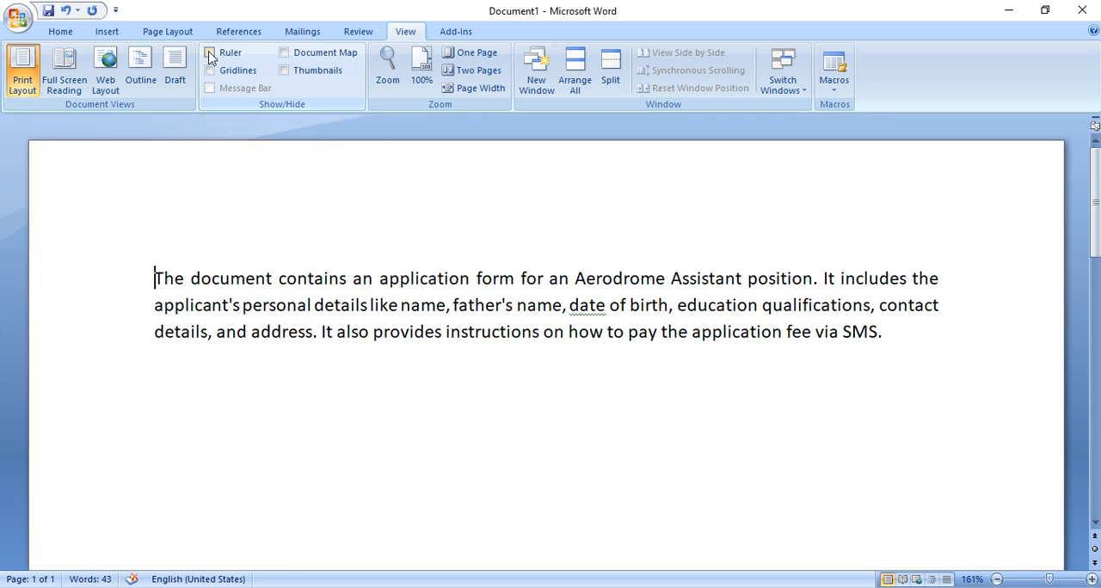
pyautogui.click(210, 54)
pyautogui.click(285, 54)
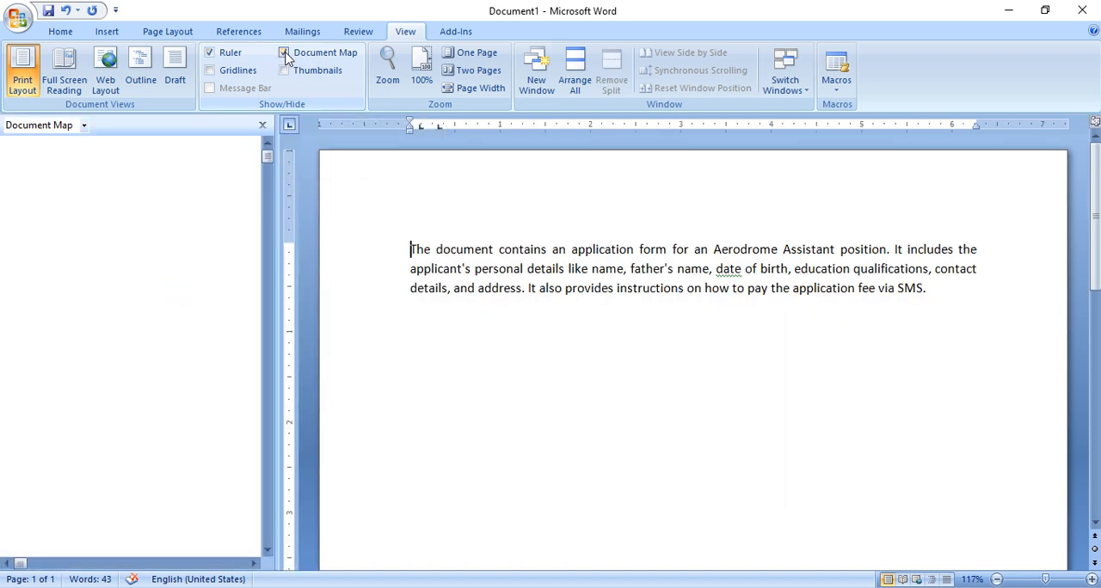
pyautogui.click(284, 54)
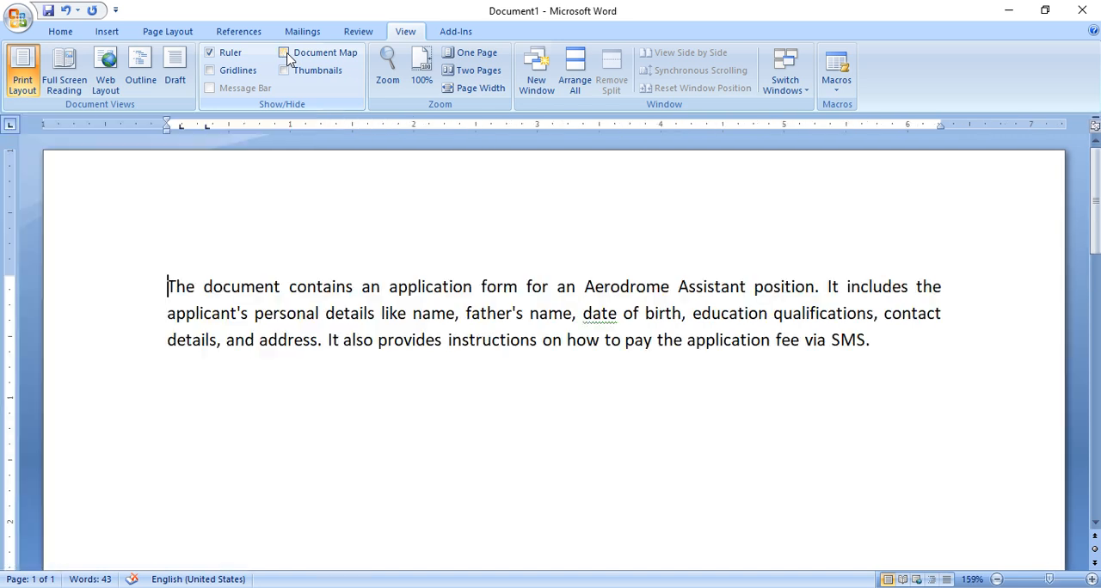
# - Turn on the document gridlines and check the page in Print Preview
pyautogui.click(242, 75)
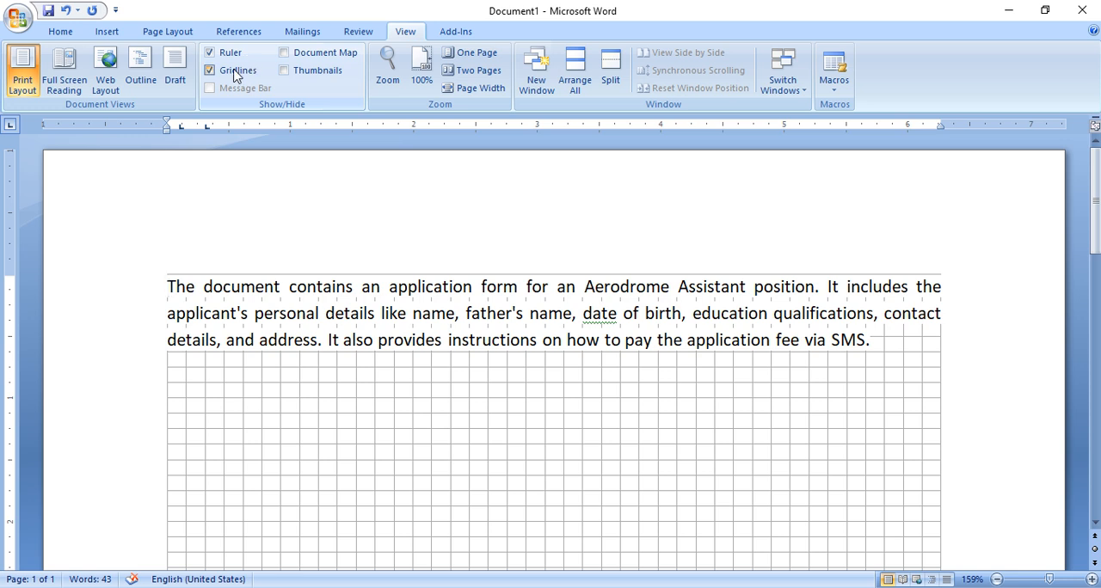
pyautogui.click(235, 74)
pyautogui.click(240, 73)
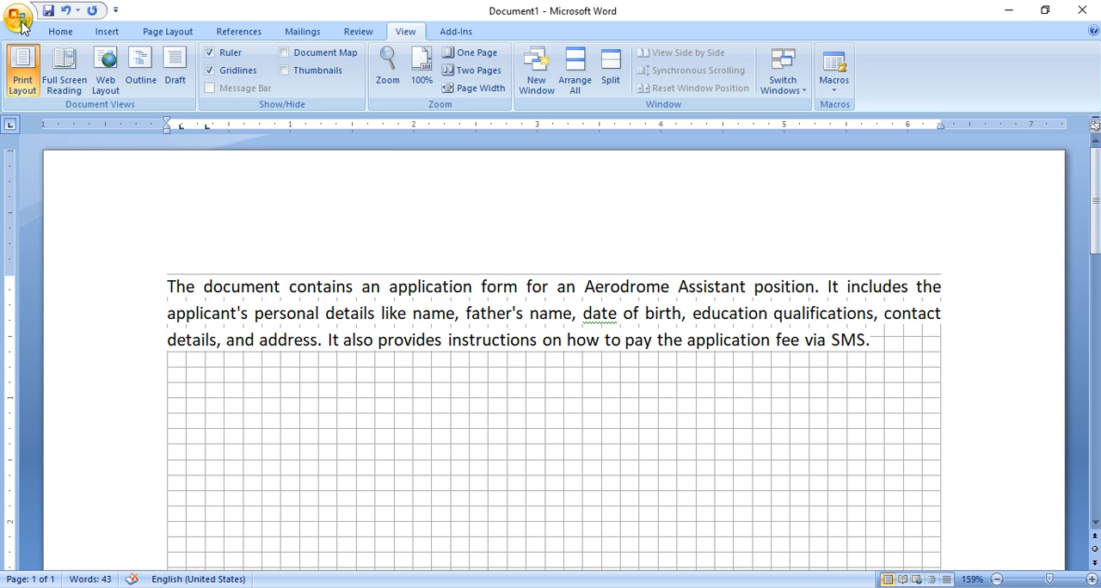
pyautogui.click(21, 28)
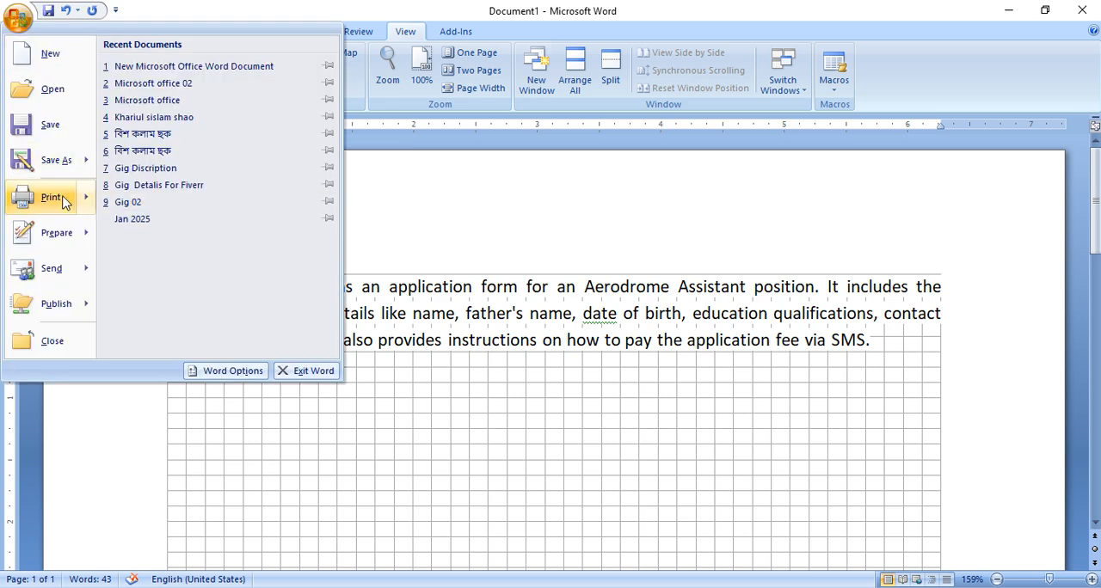
pyautogui.moveTo(63, 201)
pyautogui.click(215, 165)
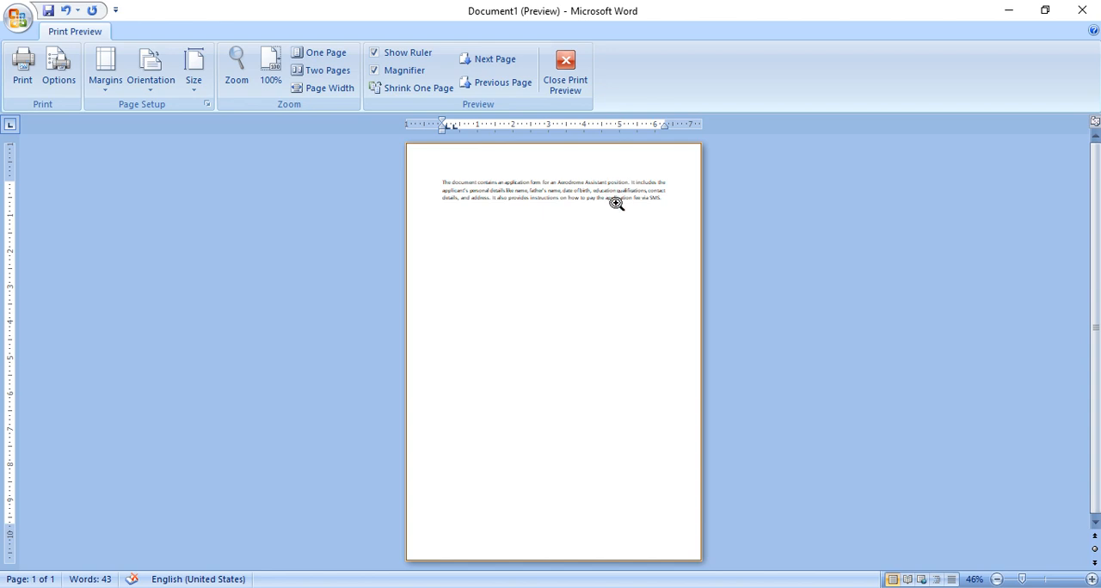
pyautogui.click(565, 74)
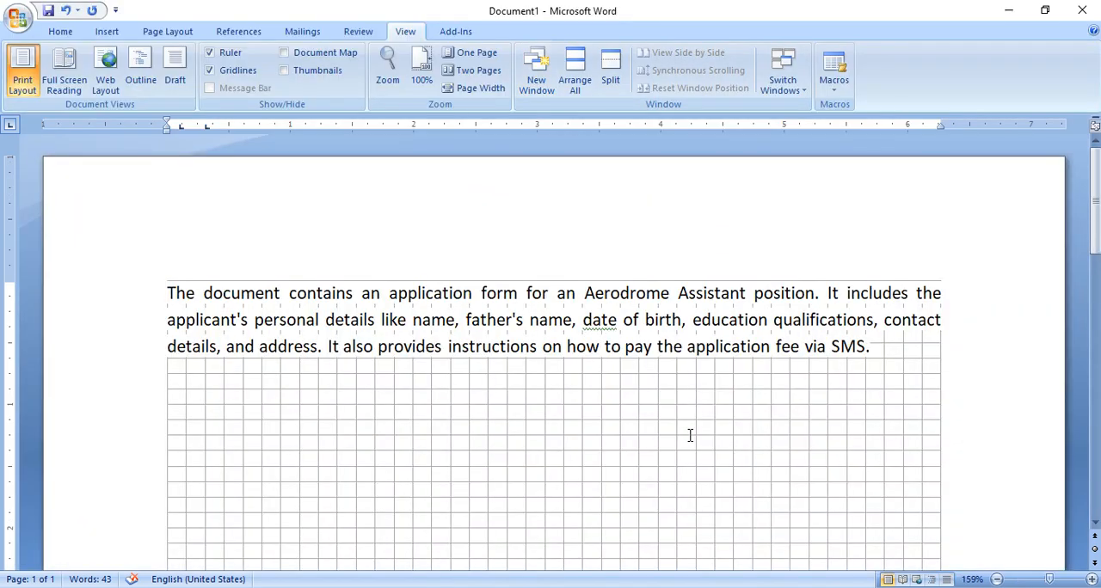
# - Turn off the gridlines, and show and hide the page Thumbnails
pyautogui.moveTo(688, 428); pyautogui.dragTo(469, 422)
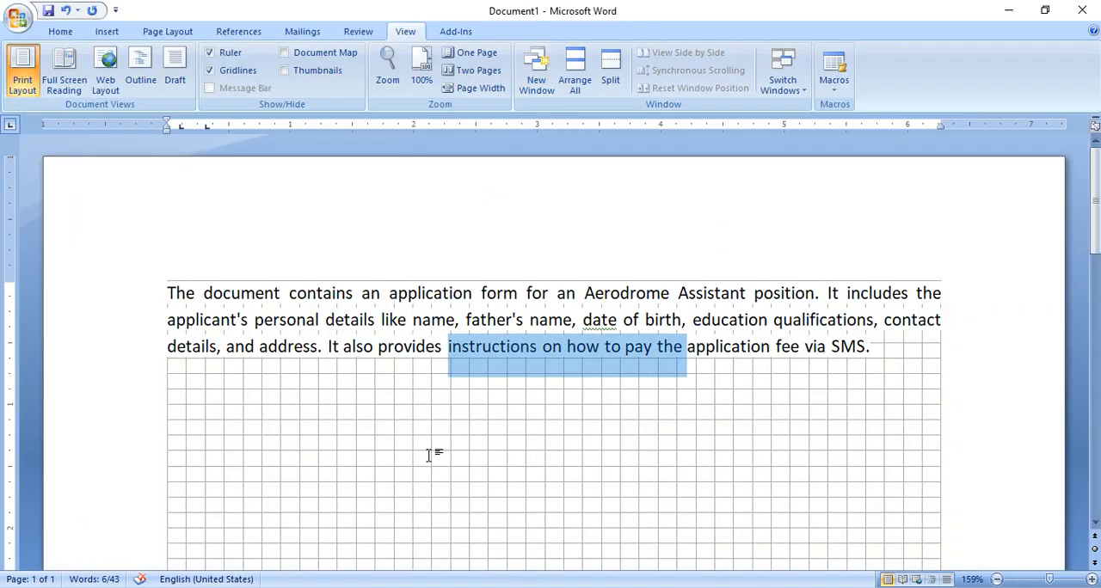
pyautogui.click(210, 70)
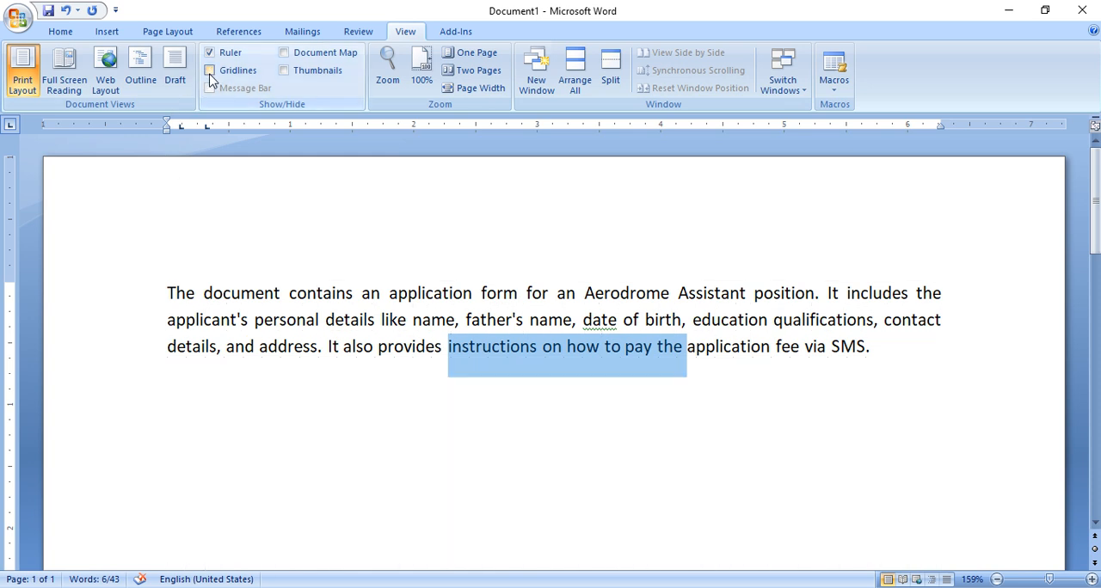
pyautogui.click(303, 72)
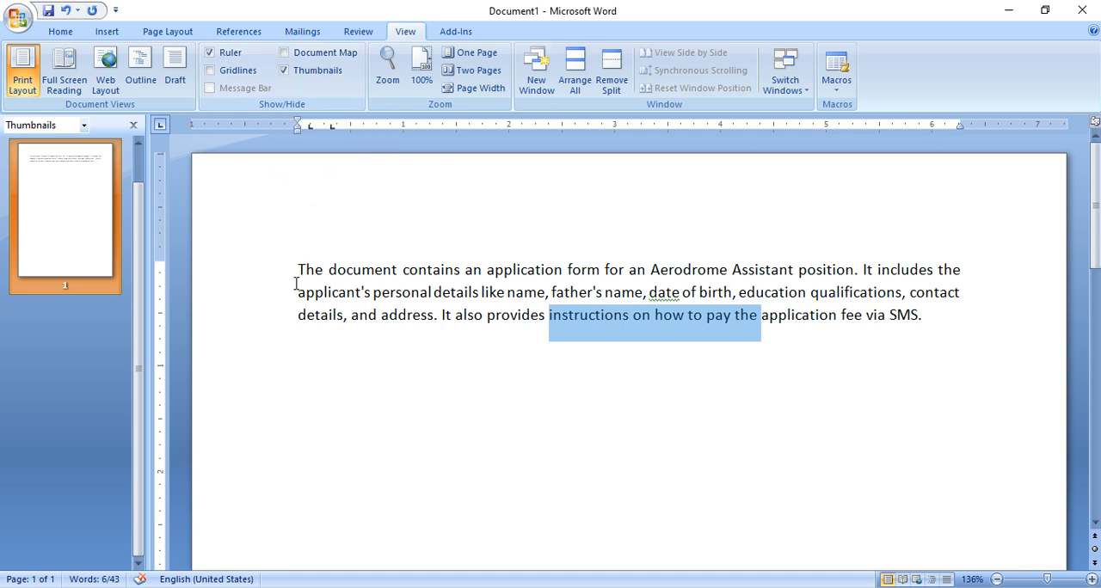
pyautogui.click(300, 76)
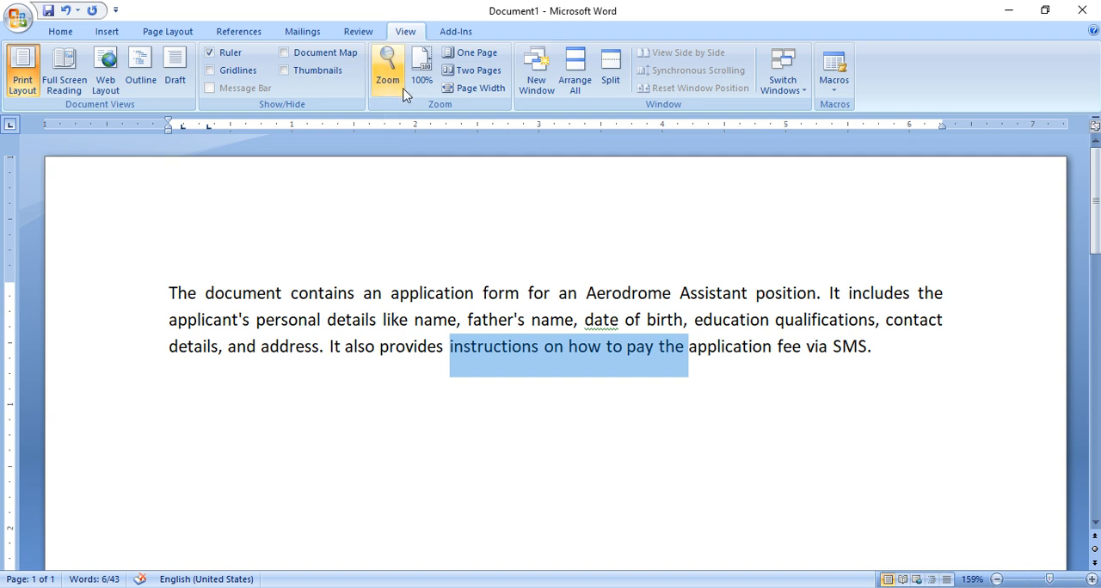
# - Zoom the document to the 75% preset
pyautogui.click(387, 66)
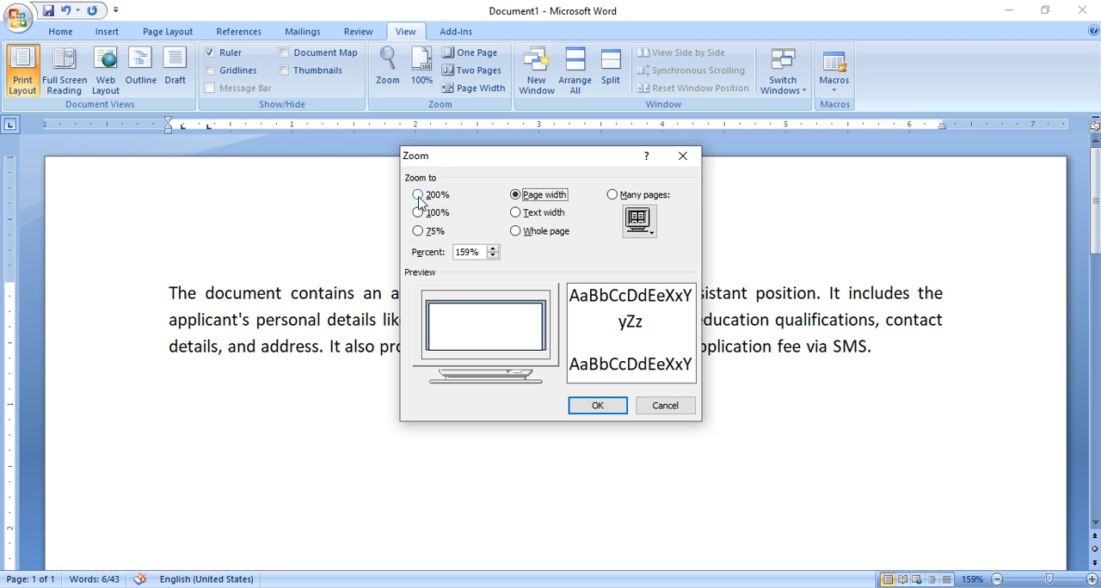
pyautogui.click(438, 230)
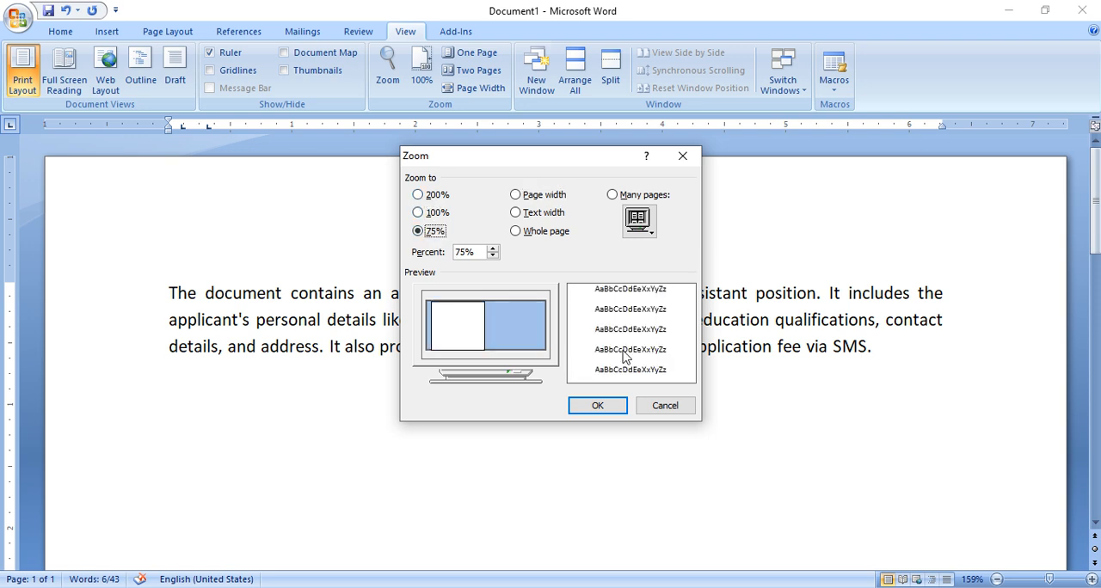
pyautogui.click(598, 406)
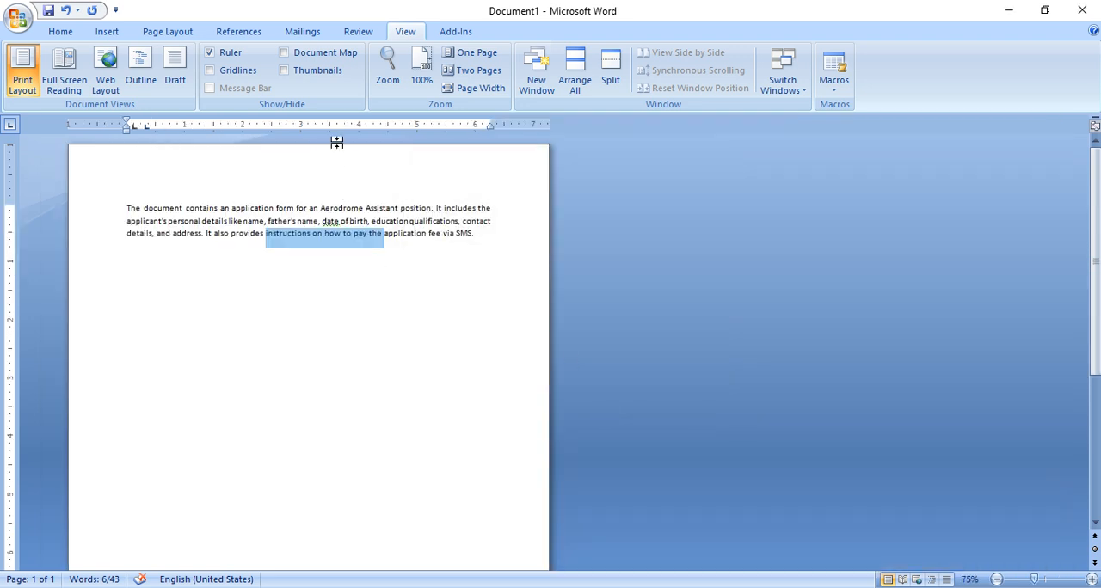
# - Try the 200% and 100% zoom presets, and apply the Page width zoom to the document
pyautogui.click(387, 69)
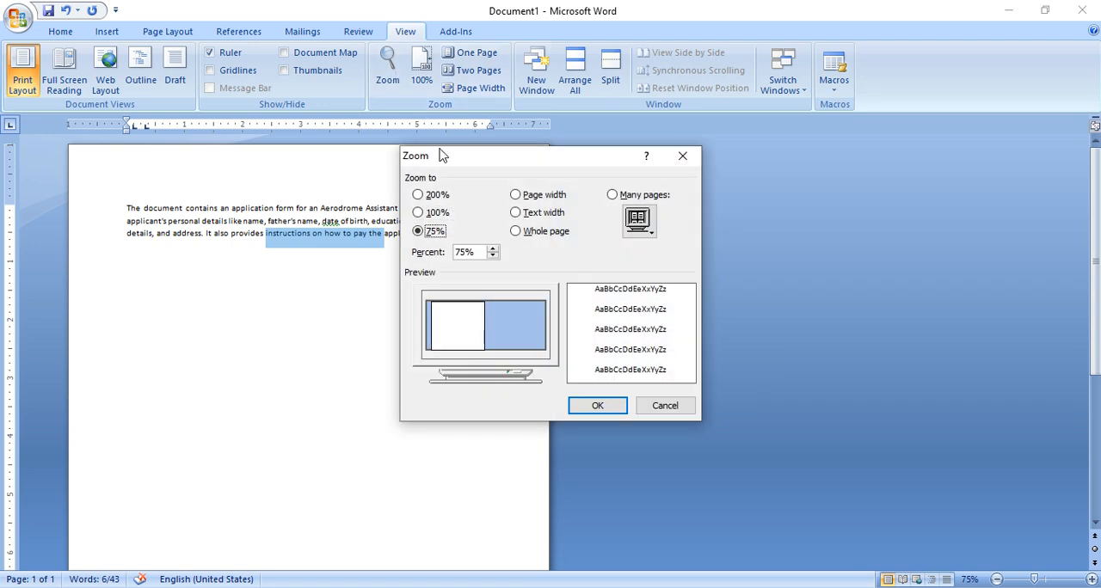
pyautogui.click(435, 195)
pyautogui.click(435, 213)
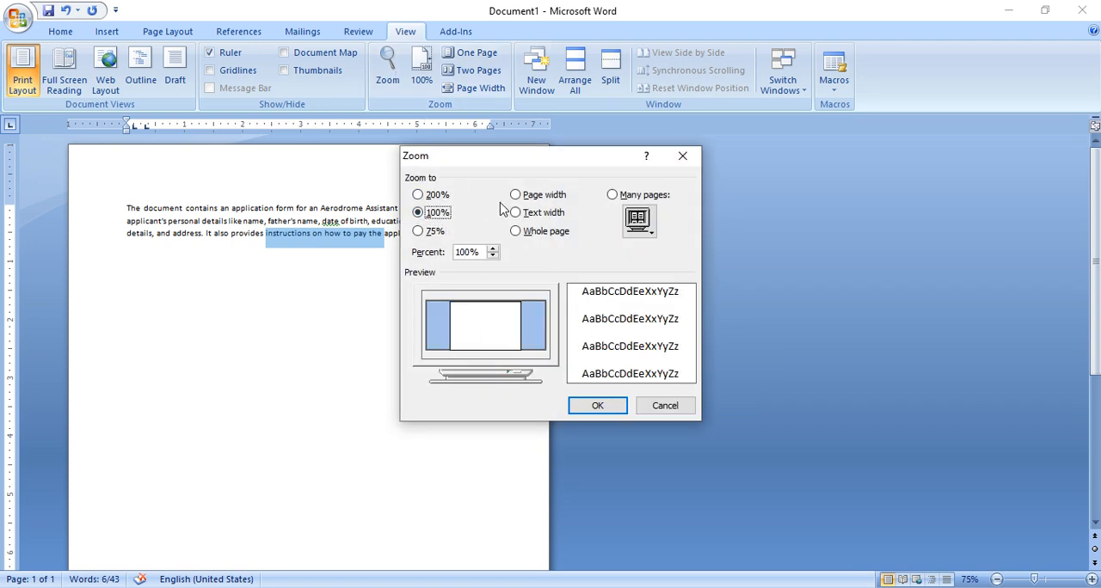
pyautogui.click(524, 196)
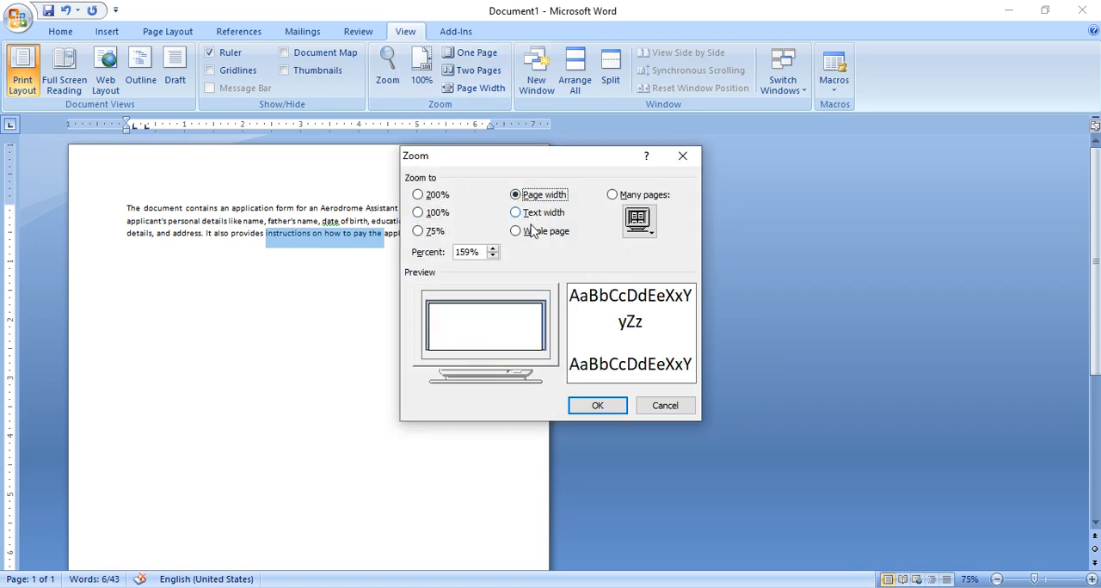
pyautogui.click(585, 402)
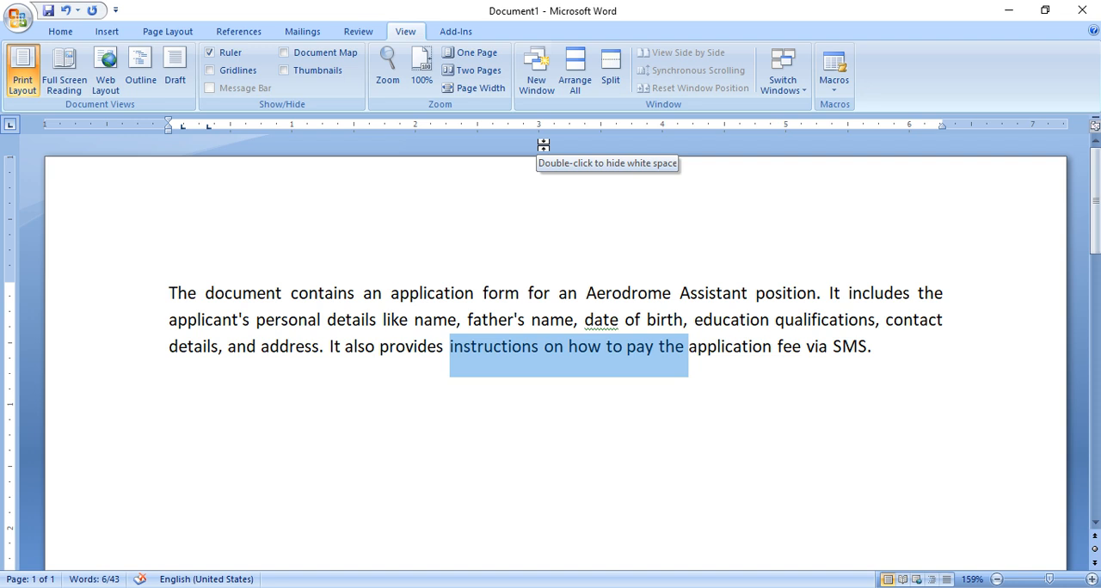
# - Display two pages at once and insert three page breaks after the application text
pyautogui.click(484, 73)
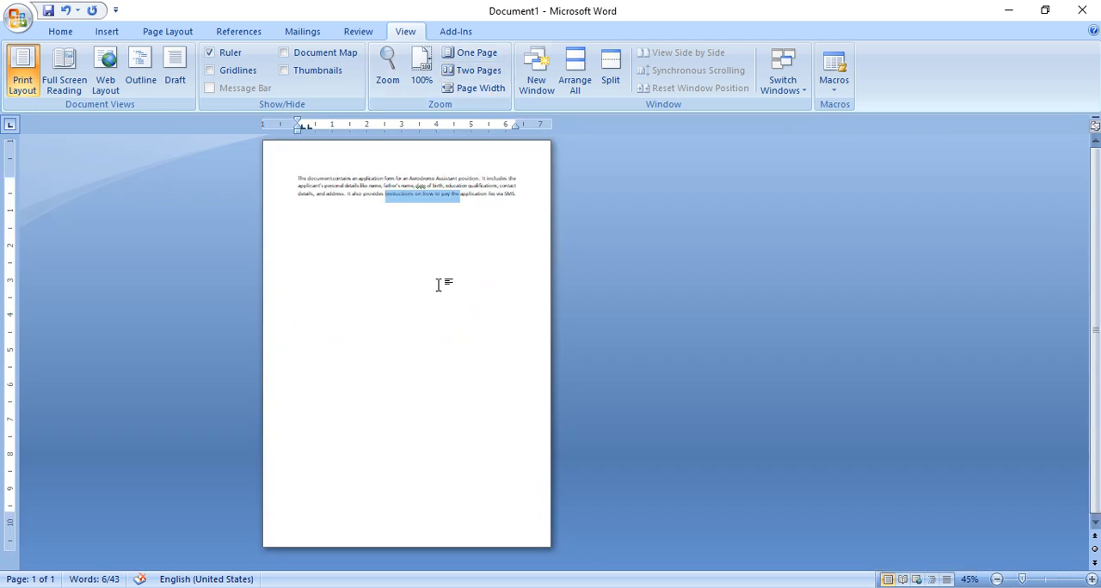
pyautogui.click(467, 238)
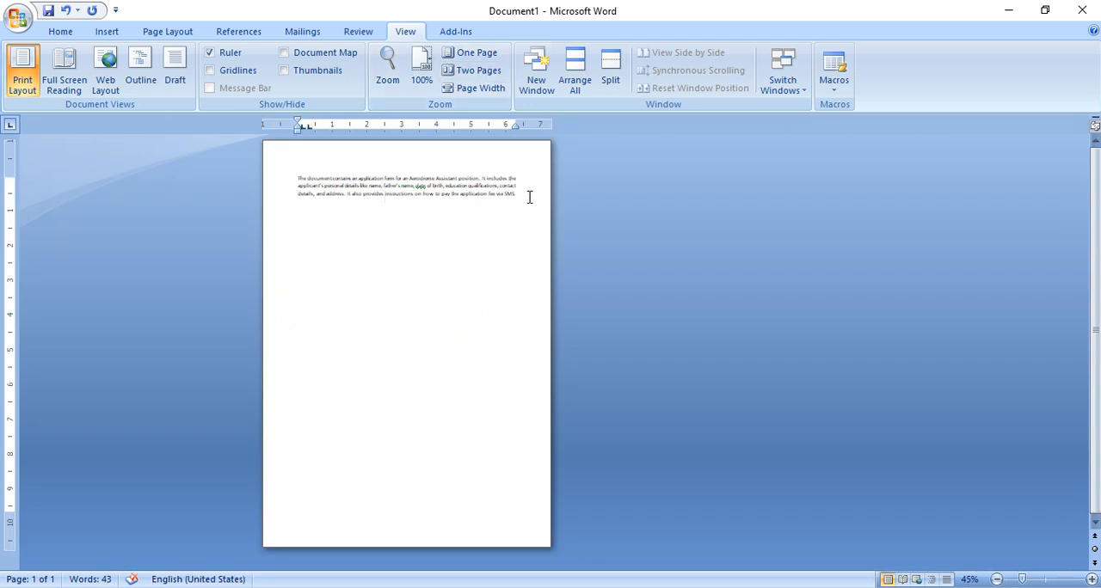
pyautogui.hotkey('ctrl', 'Return')
pyautogui.hotkey('ctrl', 'Return')
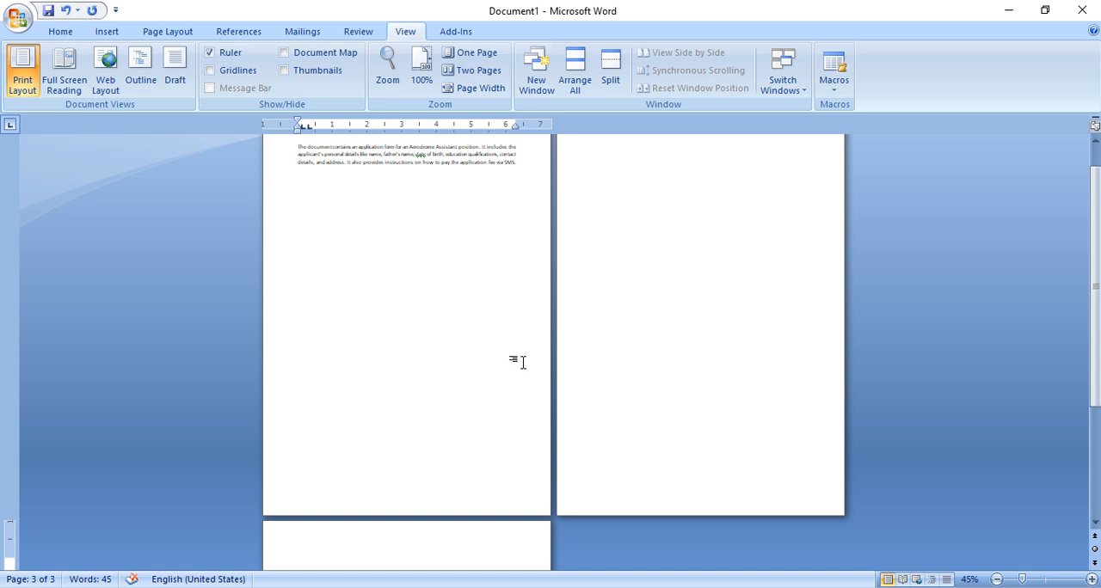
pyautogui.hotkey('ctrl', 'Return')
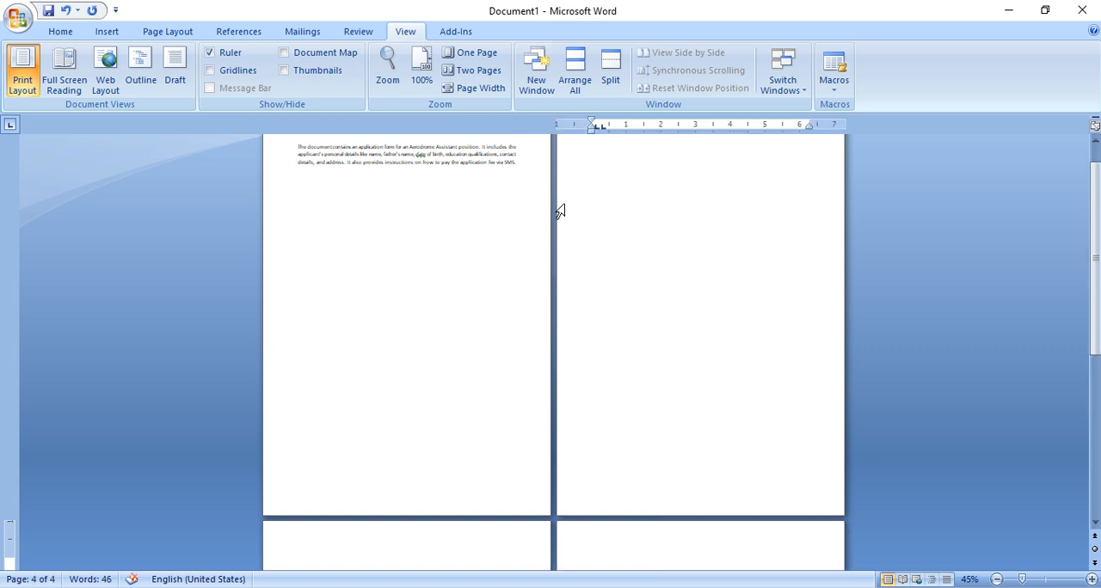
# - Set a custom zoom of 50% and return to the application text on the first page
pyautogui.click(402, 80)
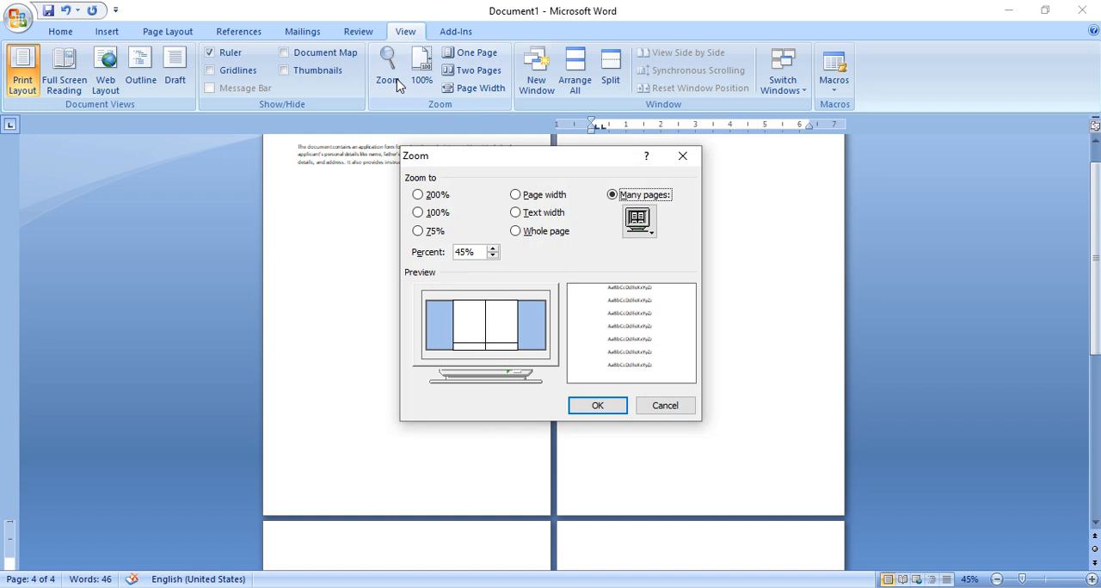
pyautogui.click(439, 212)
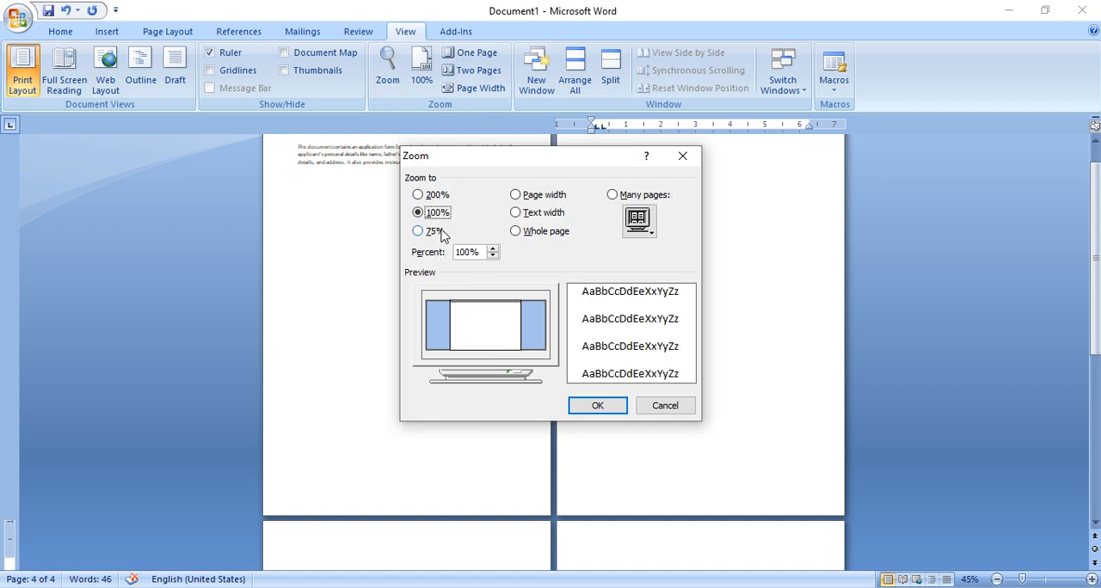
pyautogui.moveTo(480, 252); pyautogui.dragTo(444, 247)
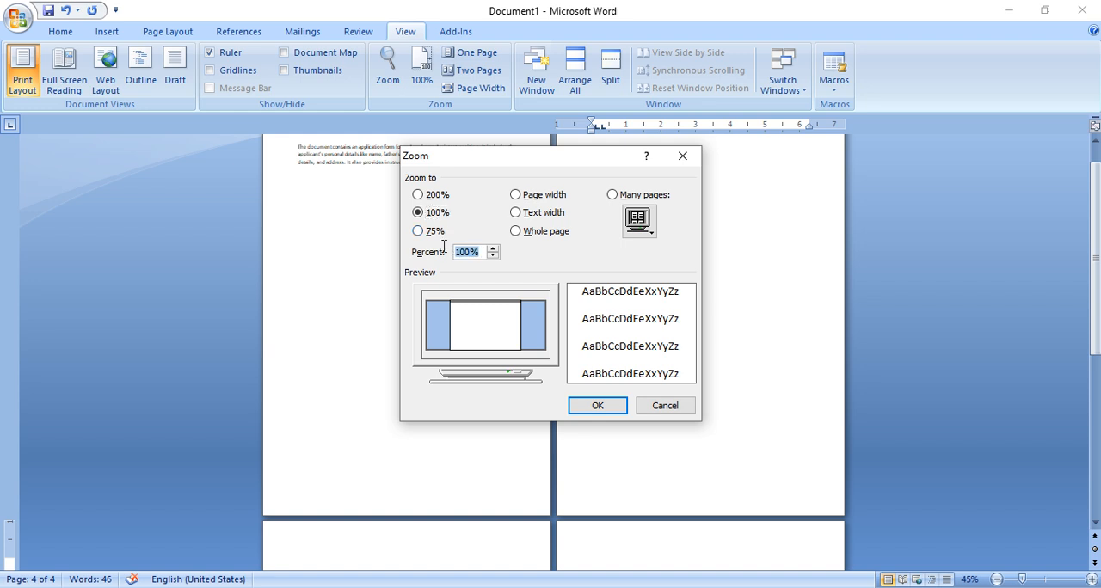
pyautogui.write('50')
pyautogui.click(612, 406)
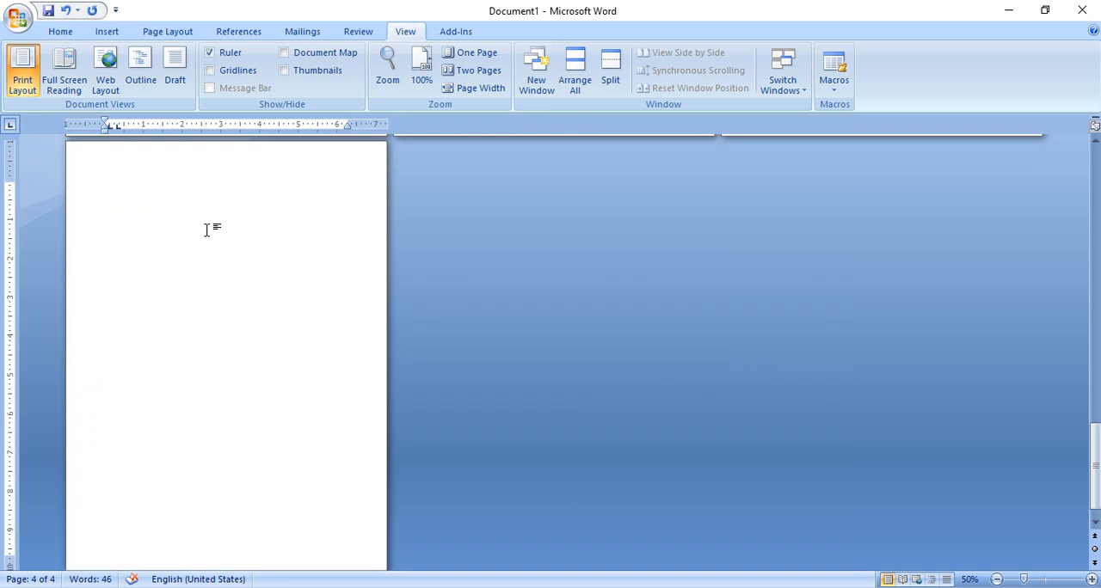
pyautogui.scroll(10, 242, 228)
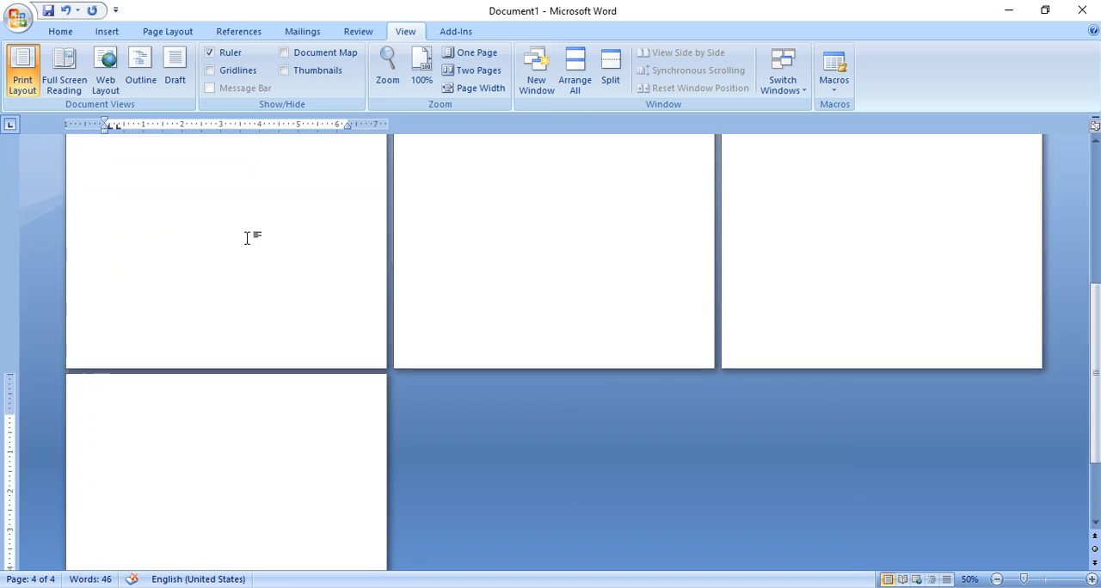
pyautogui.scroll(1, 248, 240)
pyautogui.click(248, 238)
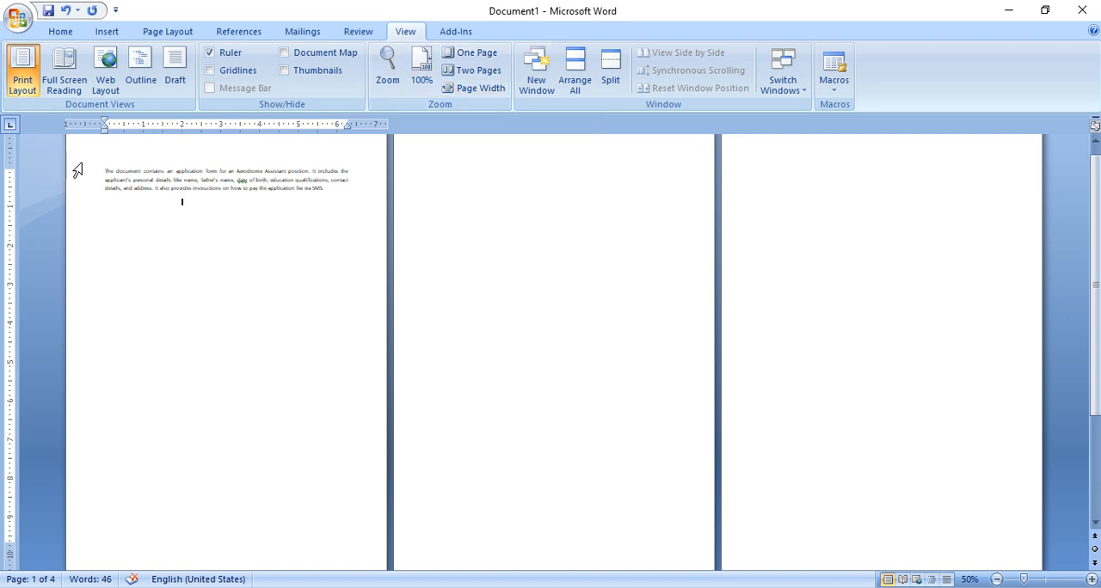
# - Select the application paragraph and enlarge the document view to 200%
pyautogui.moveTo(101, 169); pyautogui.dragTo(314, 218)
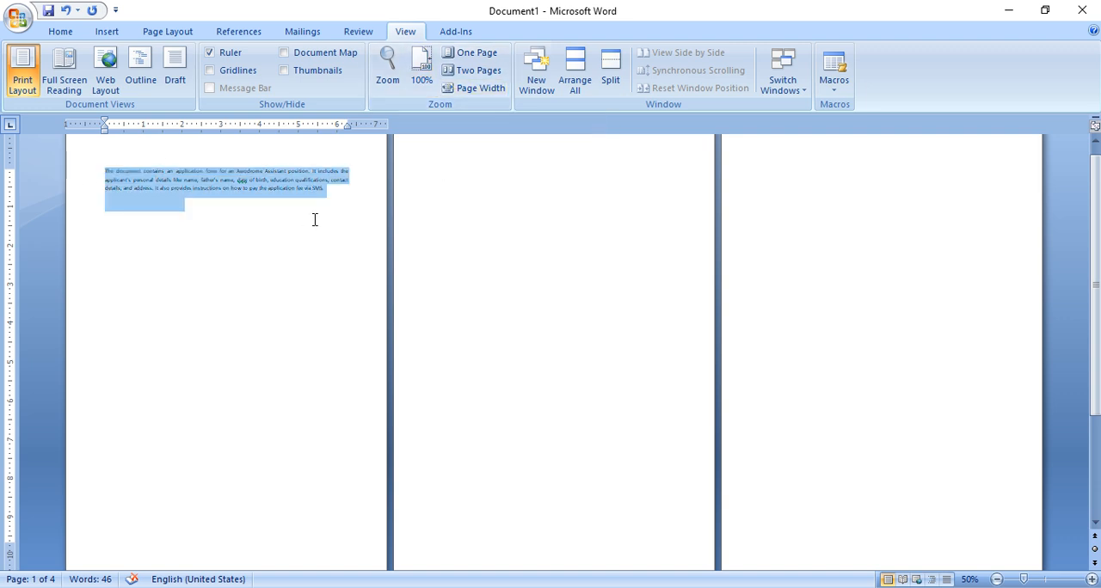
pyautogui.click(386, 71)
pyautogui.click(436, 195)
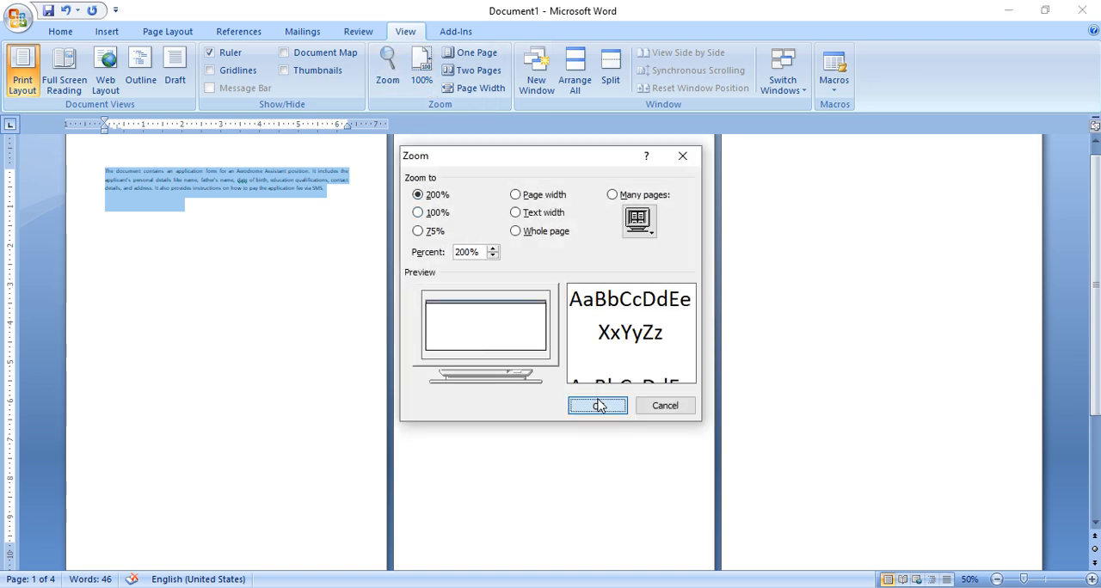
pyautogui.click(597, 405)
pyautogui.click(371, 325)
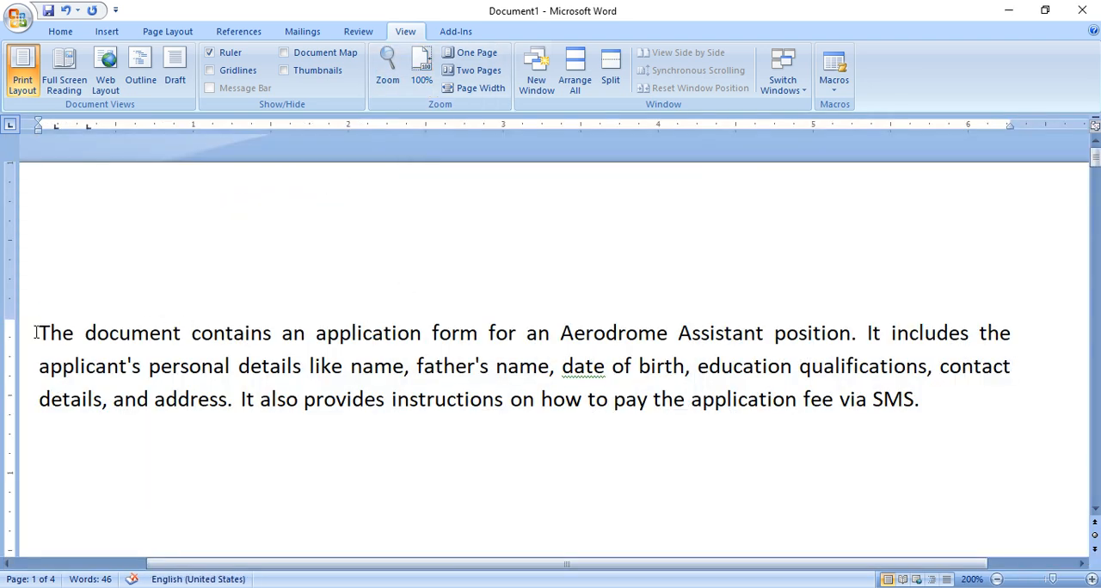
# - Select the application paragraph to check its font formatting, and reduce the document zoom to 100%
pyautogui.moveTo(34, 328); pyautogui.dragTo(922, 406)
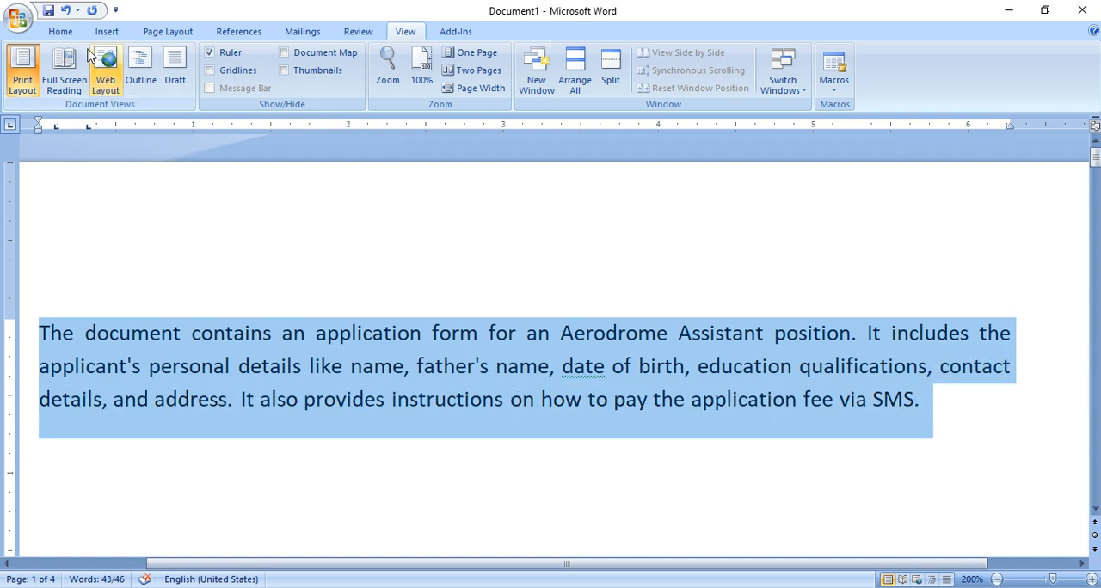
pyautogui.click(61, 32)
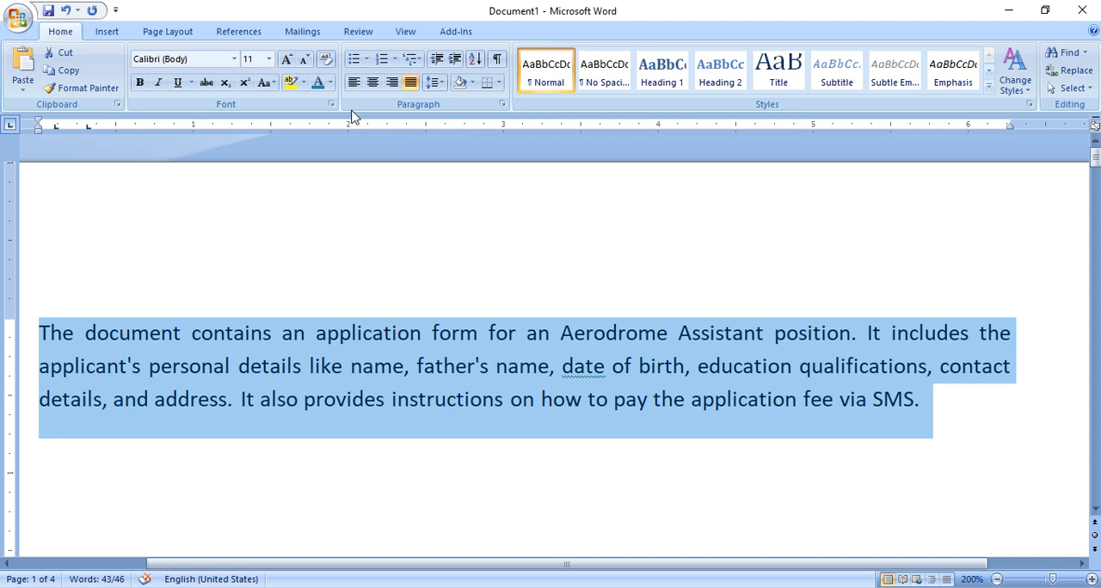
pyautogui.click(411, 31)
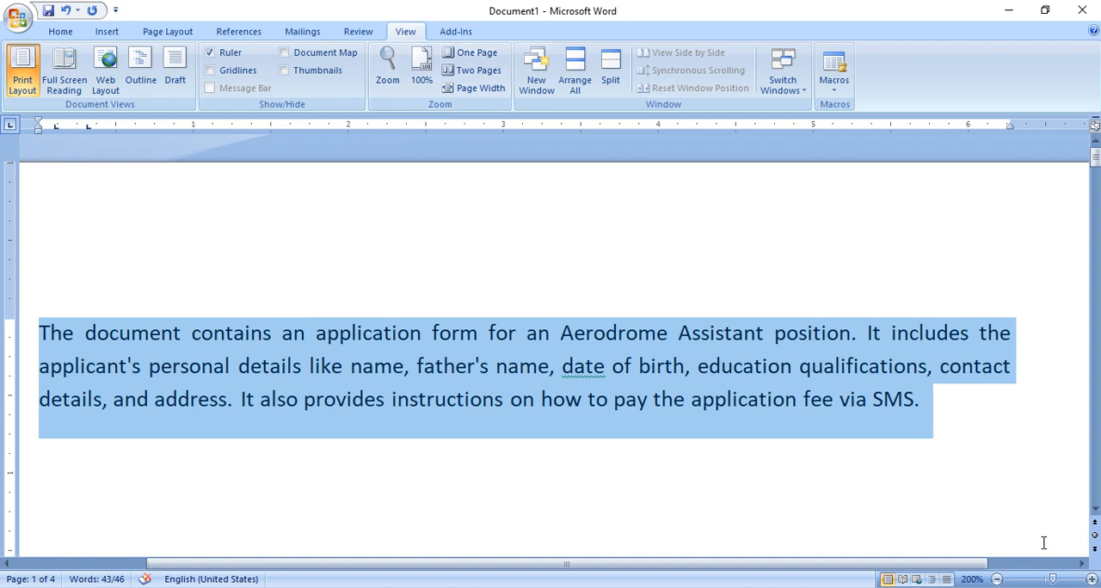
pyautogui.moveTo(1054, 579)
pyautogui.mouseDown()
pyautogui.moveTo(1015, 579)
pyautogui.moveTo(1045, 580)
pyautogui.mouseUp()
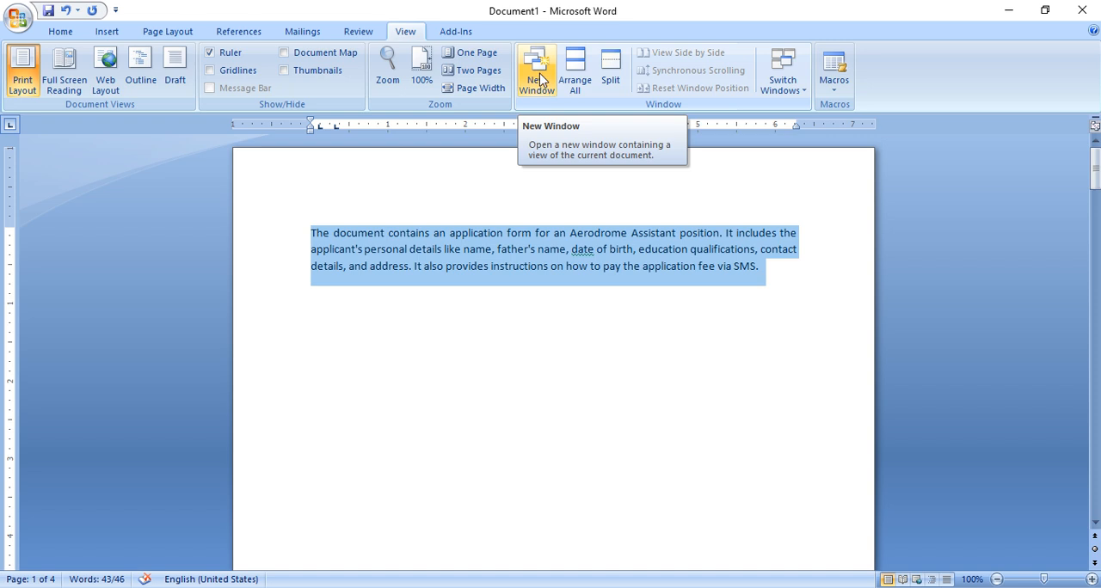
pyautogui.click(440, 247)
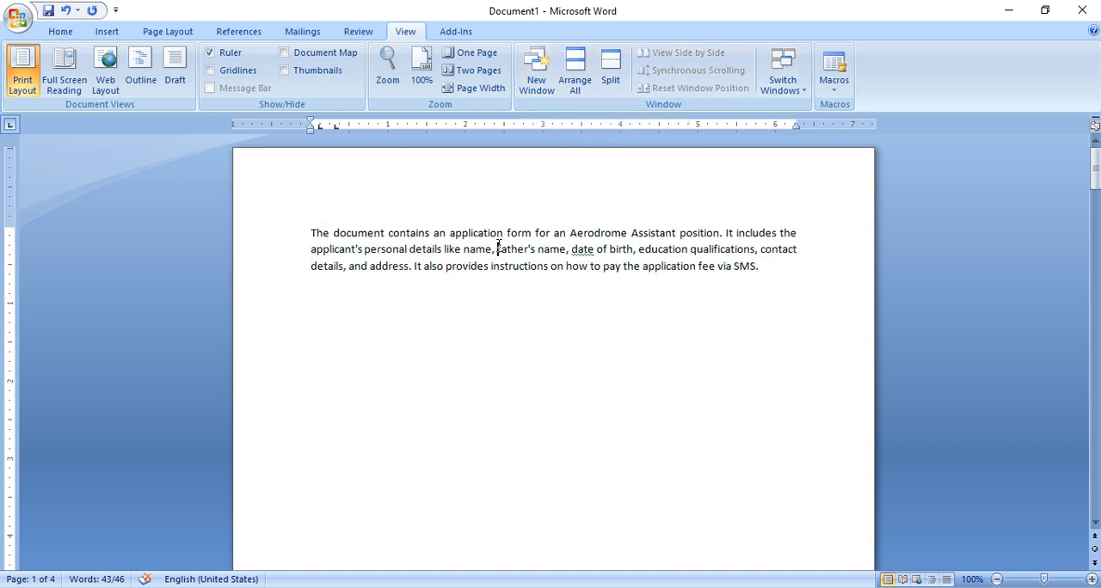
# - Open a second window of the current document to compare both views, and close it with the original window maximized
pyautogui.click(534, 69)
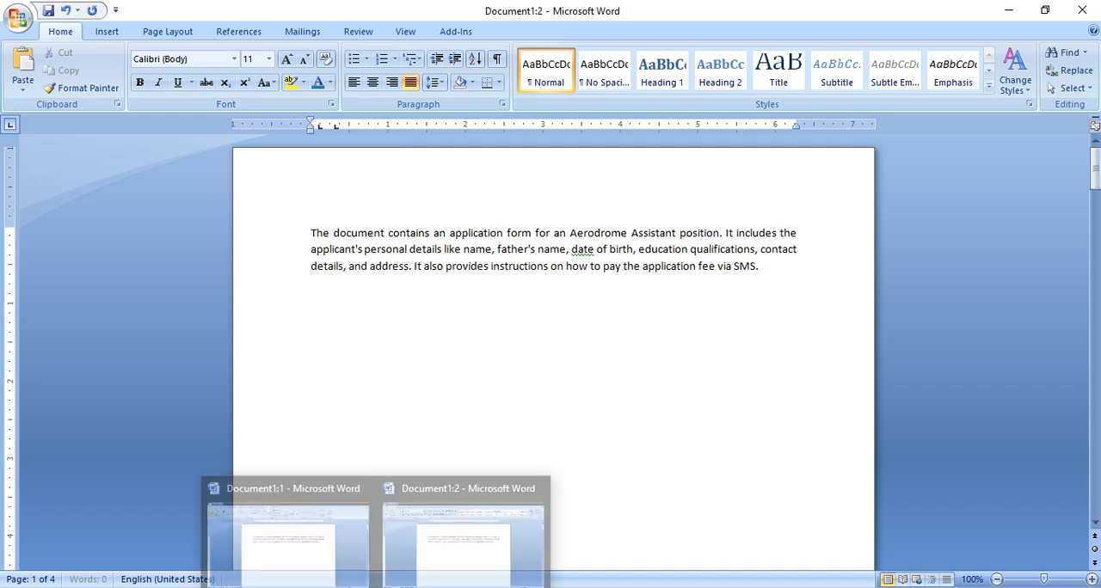
pyautogui.click(309, 555)
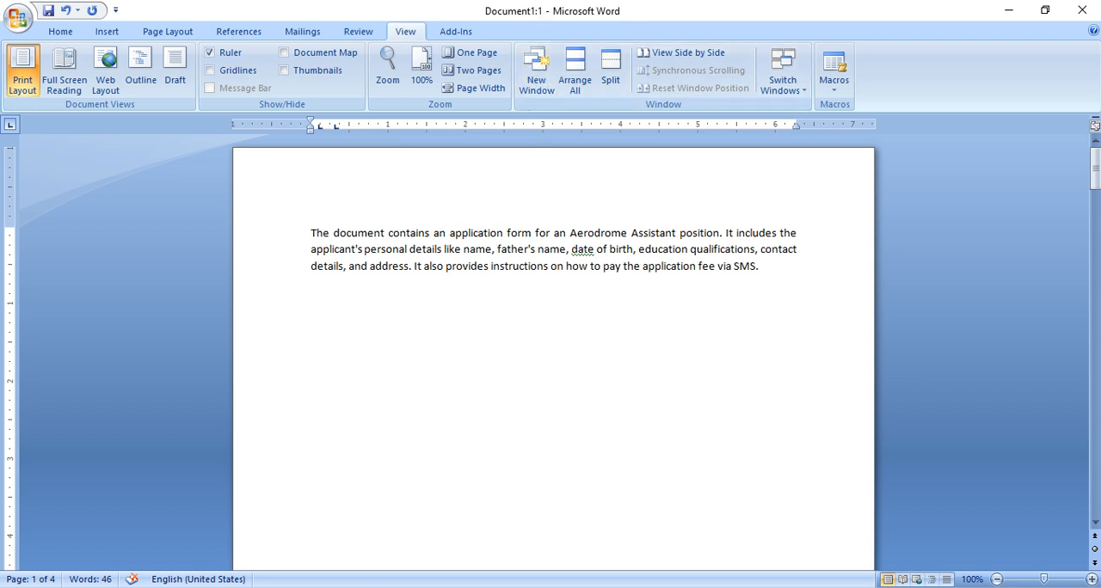
pyautogui.moveTo(376, 587)
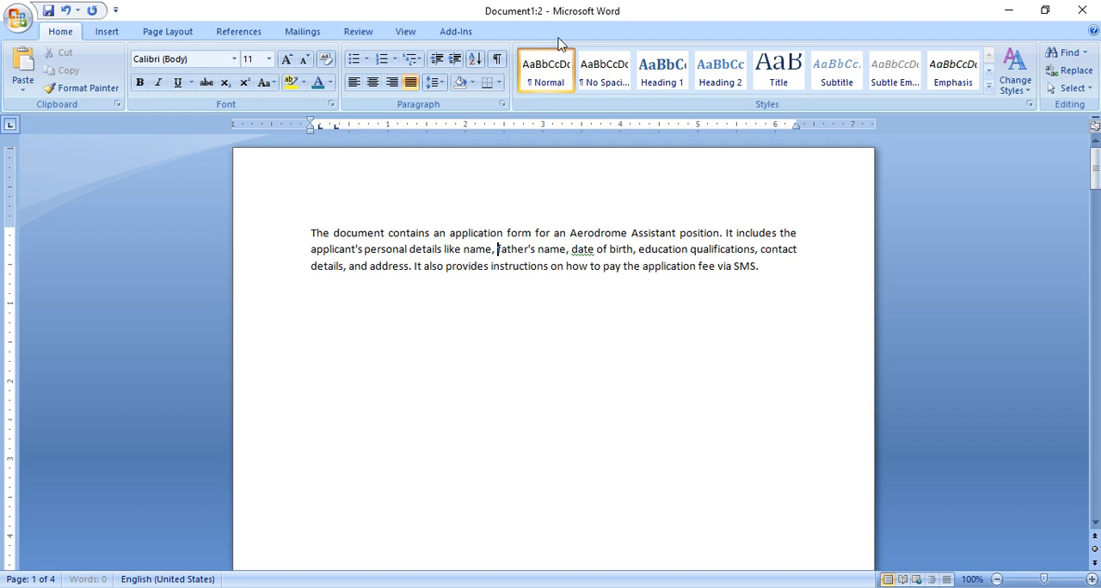
pyautogui.scroll(-1, 624, 223)
pyautogui.scroll(1, 624, 224)
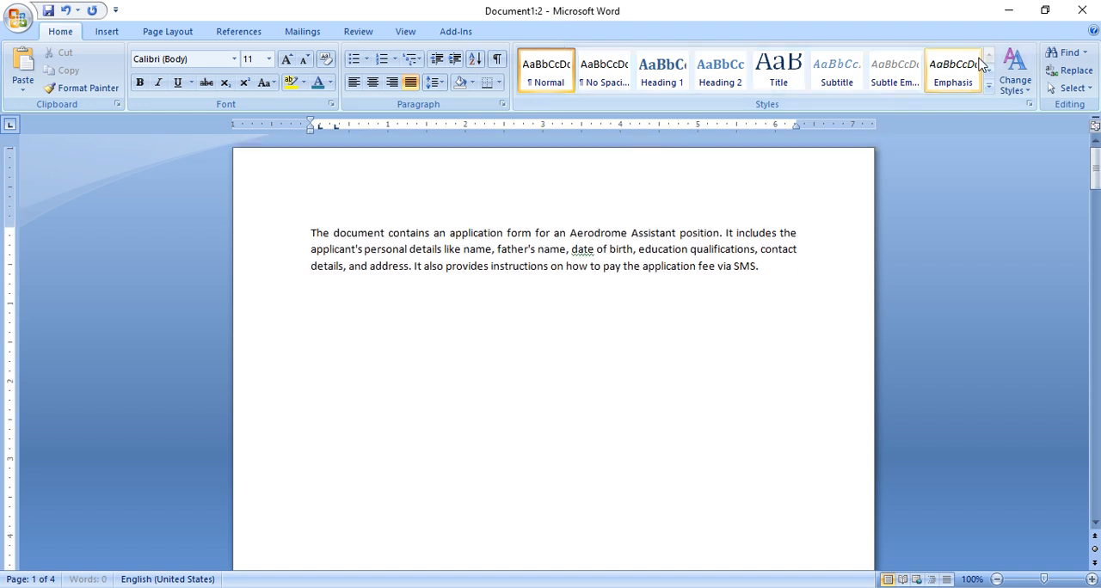
pyautogui.click(1082, 11)
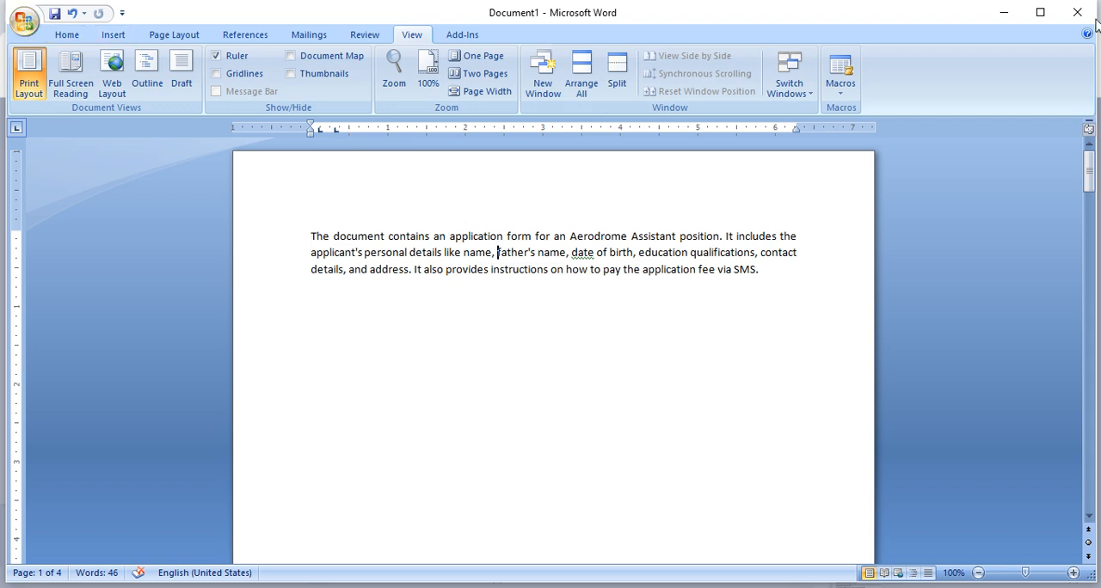
pyautogui.click(1039, 12)
# - Open the recent document Microsoft office 02 and arrange it together with Document1 using Arrange All
pyautogui.click(18, 18)
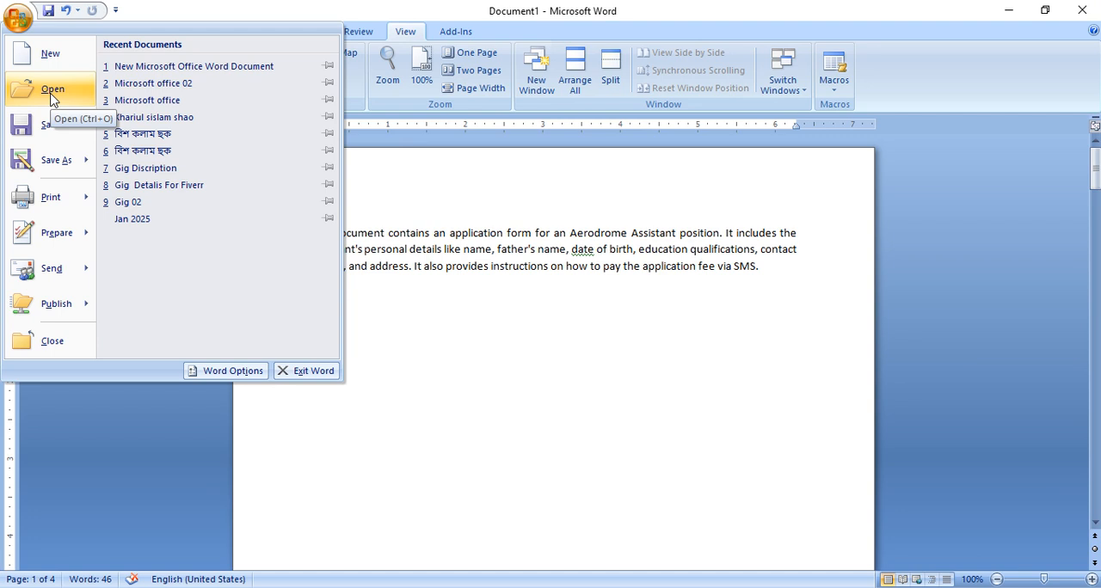
pyautogui.click(172, 86)
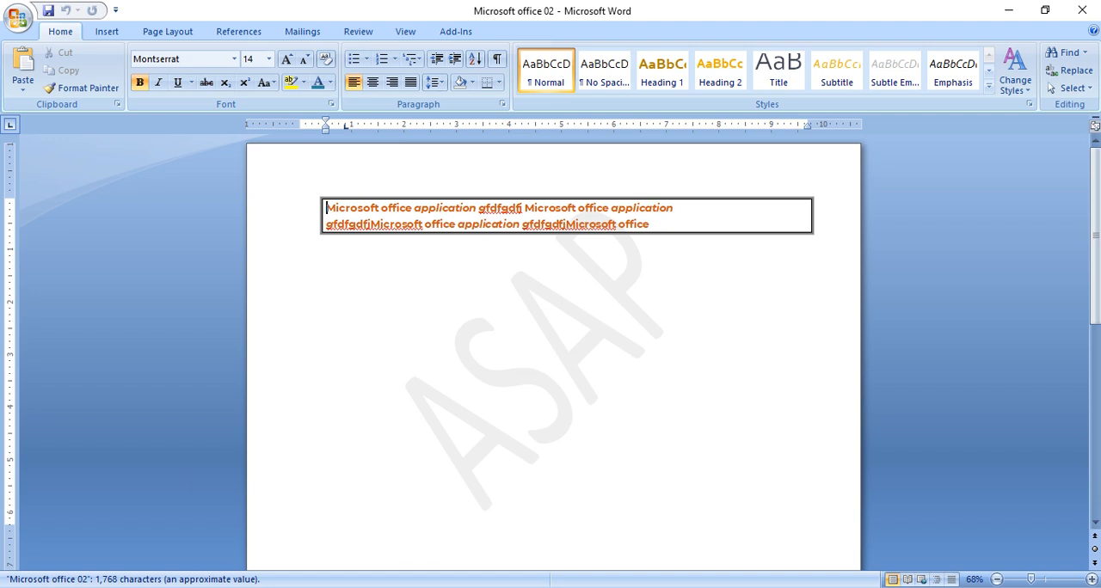
pyautogui.moveTo(314, 557)
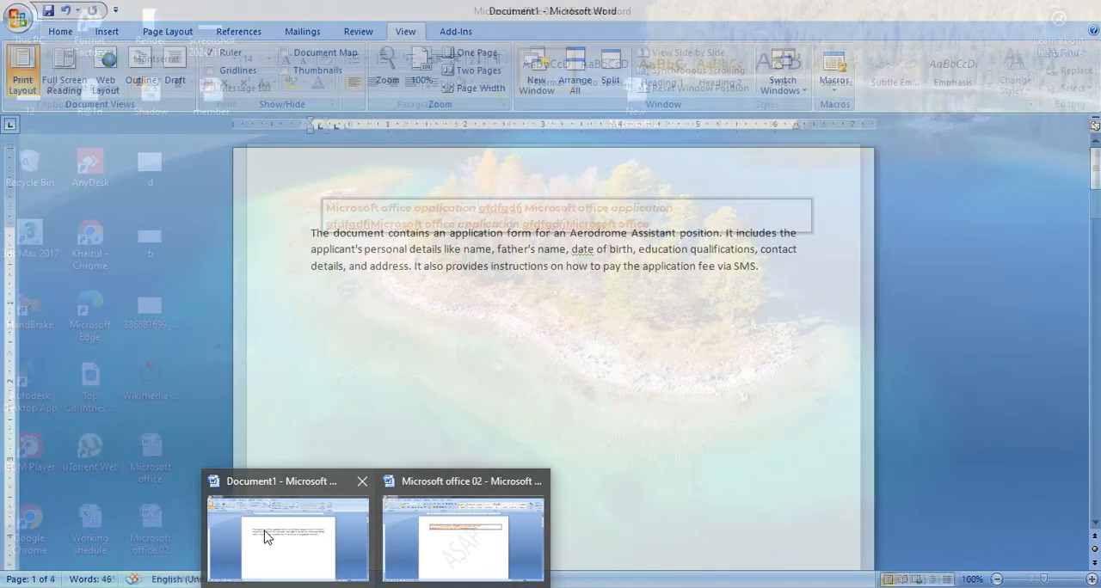
pyautogui.click(295, 539)
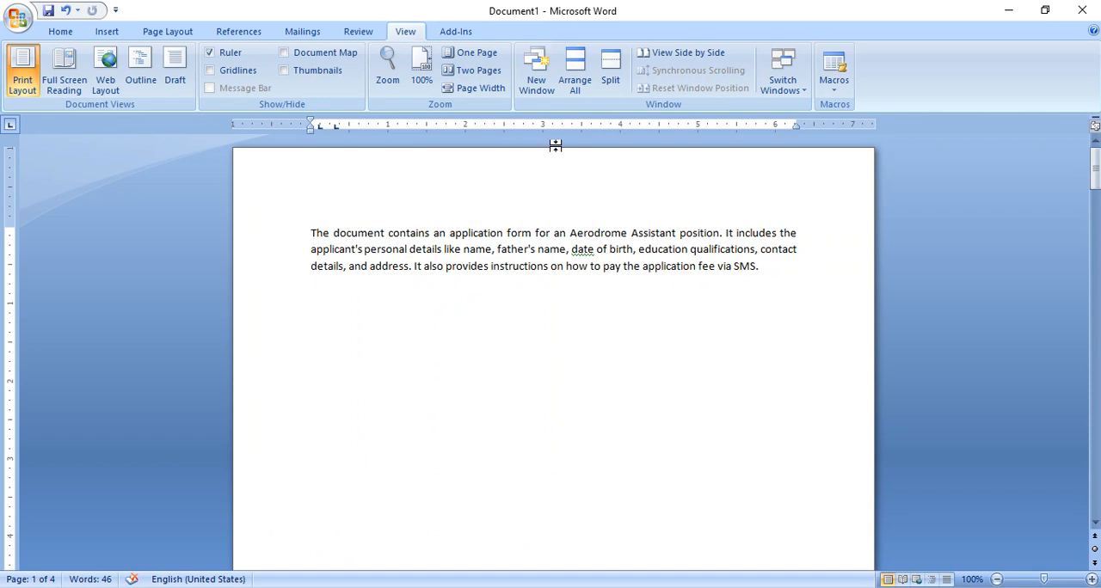
pyautogui.click(575, 69)
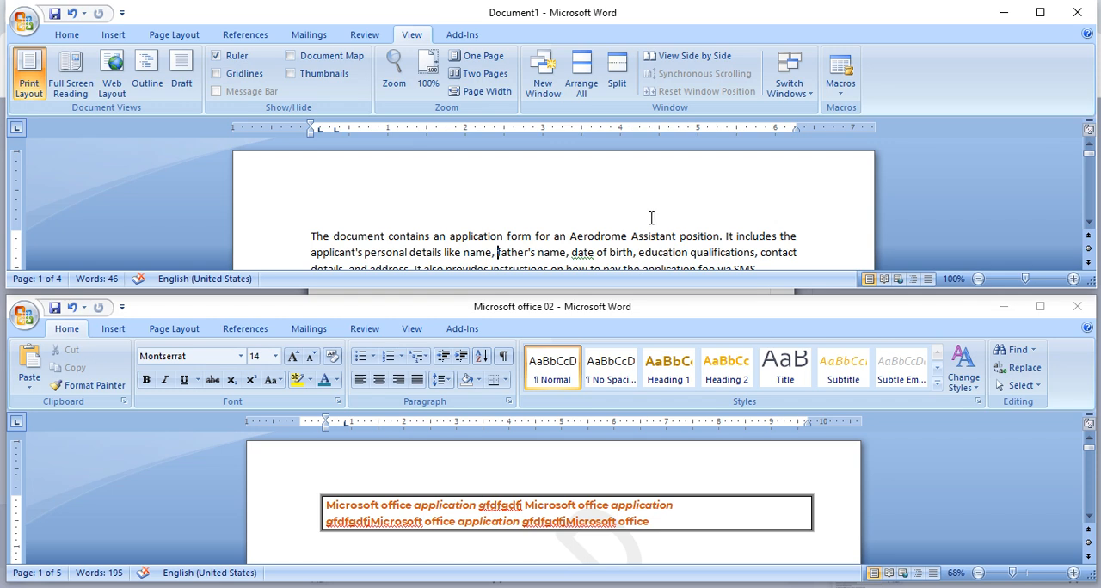
# - Scroll through Document1 and switch between the two stacked document windows to compare their contents
pyautogui.scroll(-2, 688, 221)
pyautogui.scroll(2, 693, 227)
pyautogui.click(748, 314)
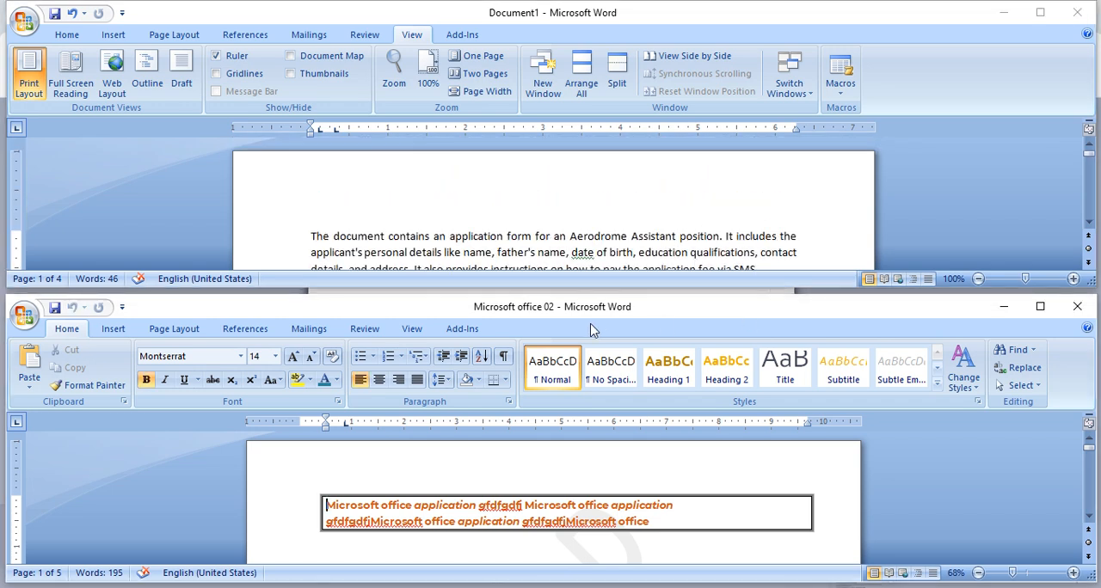
pyautogui.click(566, 165)
pyautogui.scroll(-5, 597, 204)
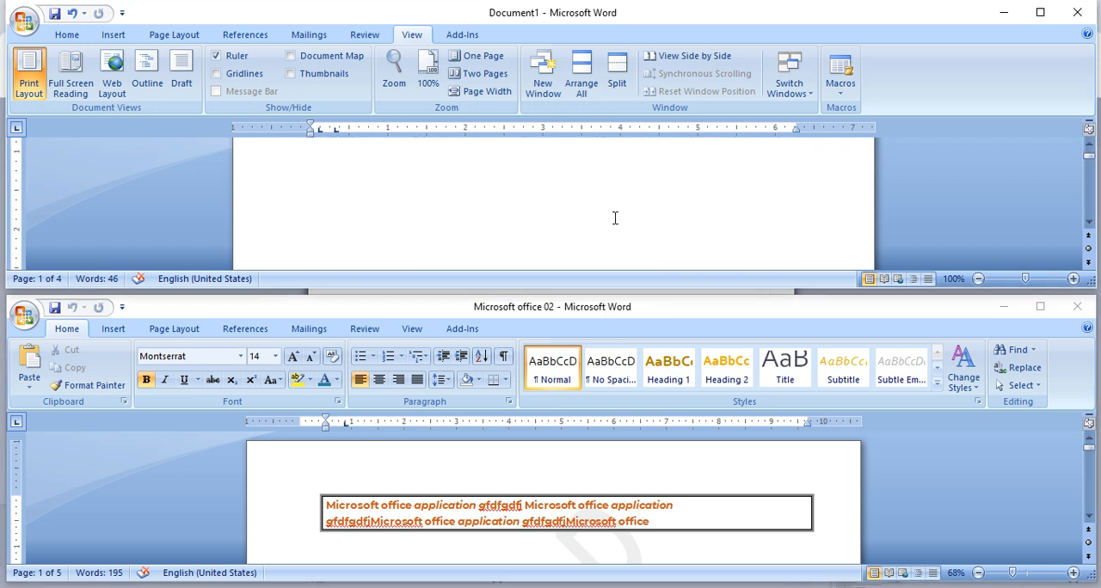
pyautogui.click(698, 483)
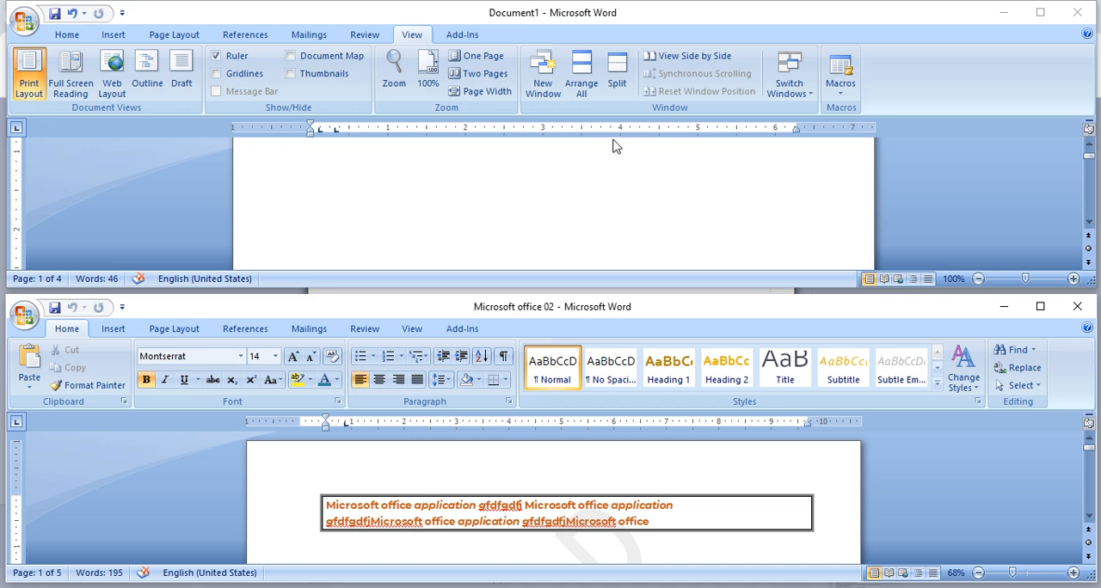
# - Try View Side by Side on Document1 and Microsoft office 02, restack them with Arrange All, and turn the side-by-side comparison off
pyautogui.click(694, 56)
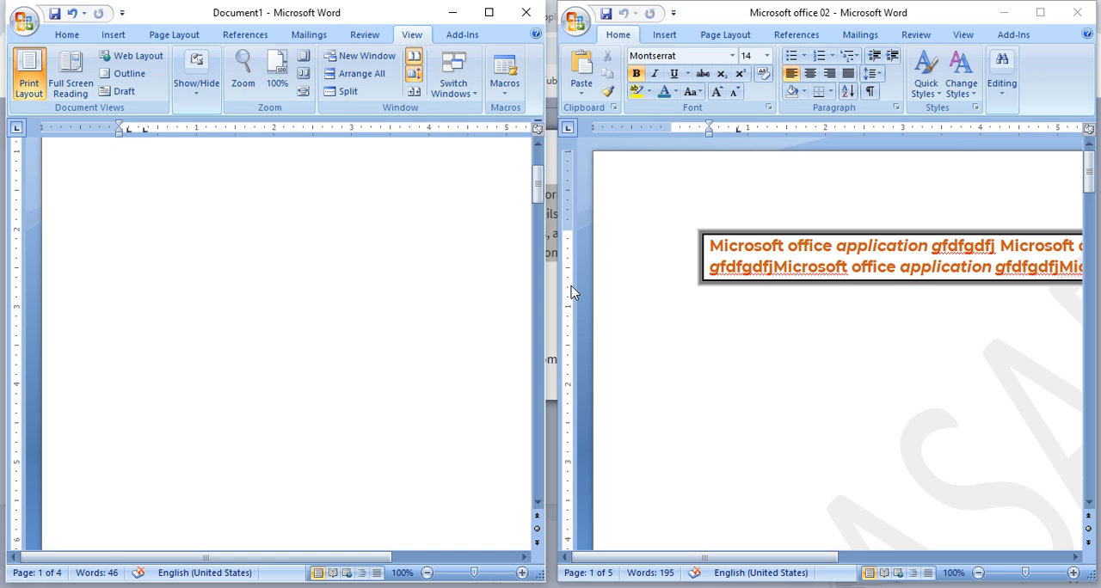
pyautogui.click(368, 74)
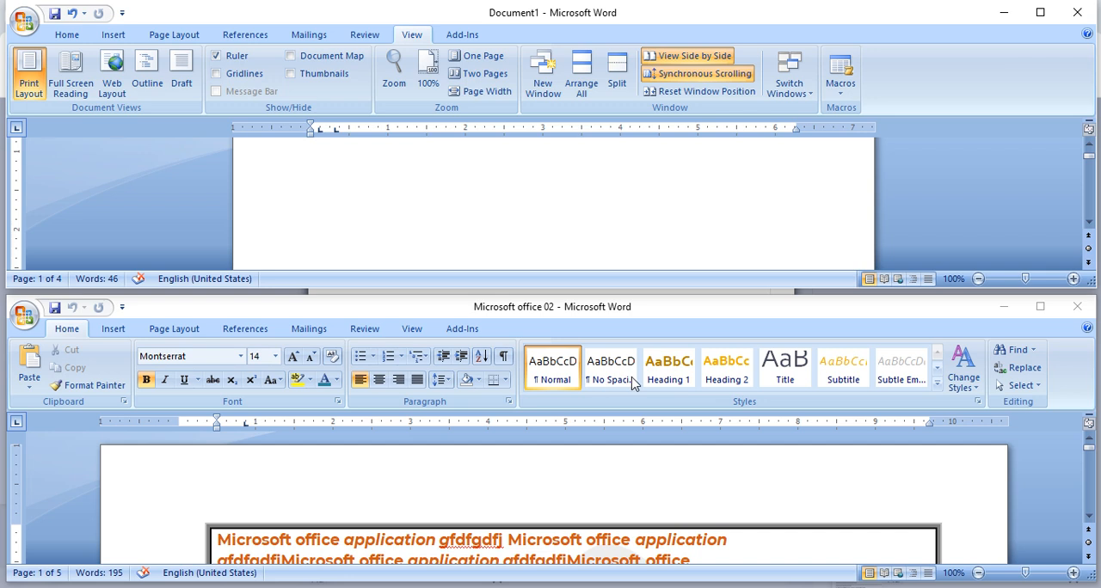
pyautogui.click(720, 60)
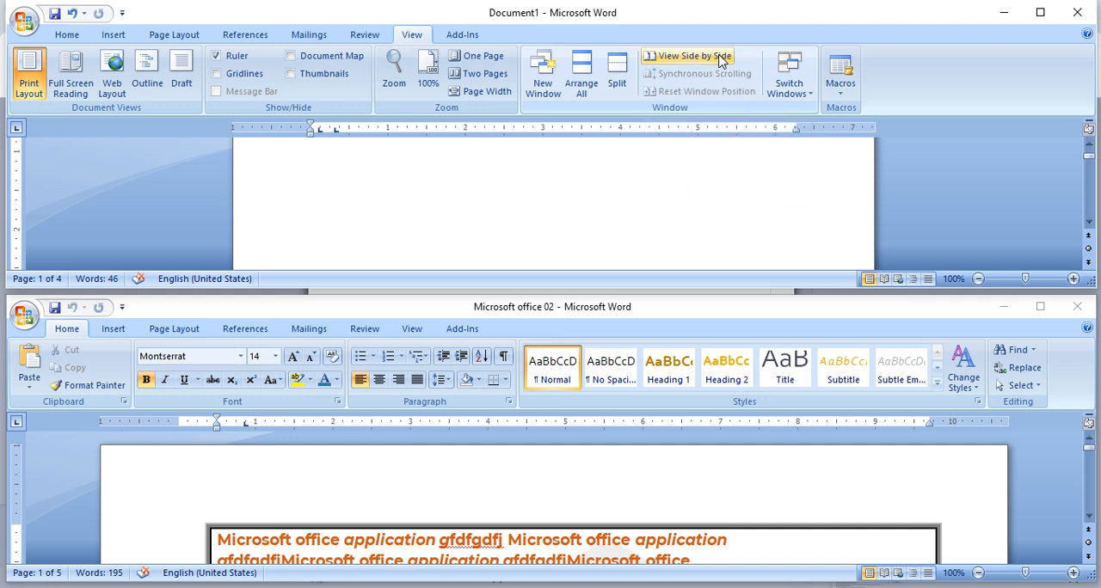
pyautogui.click(714, 60)
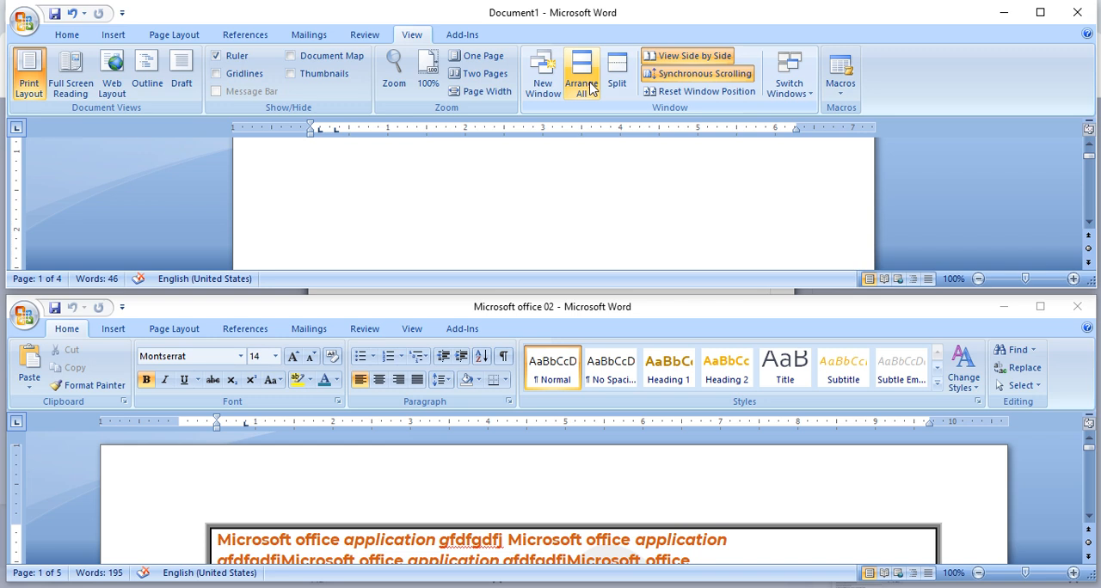
pyautogui.click(688, 57)
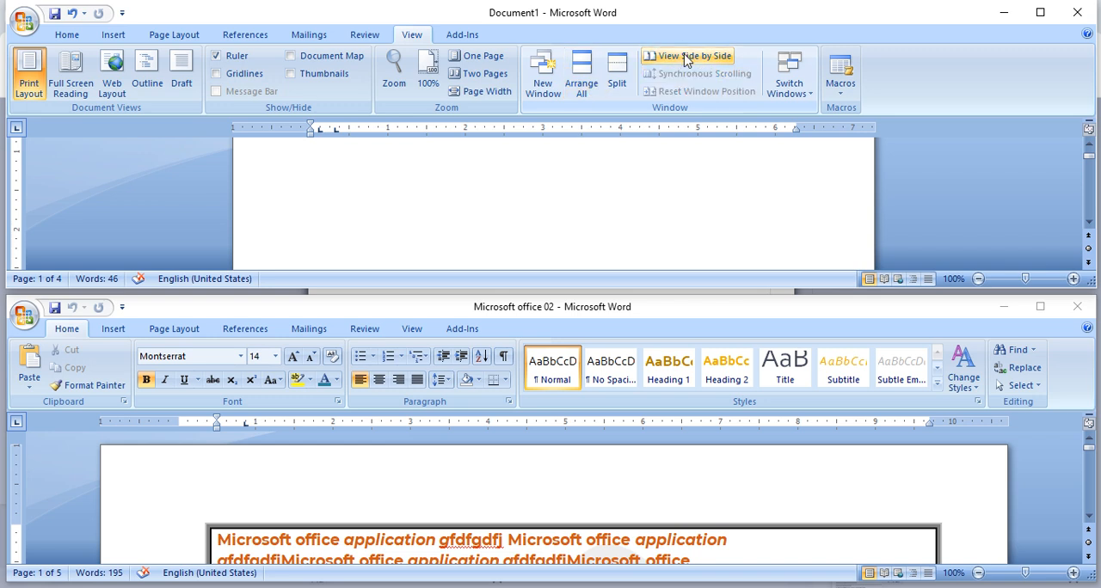
# - Close Microsoft office 02 and apply Arrange All so that Document1 alone fills the workspace
pyautogui.click(1077, 307)
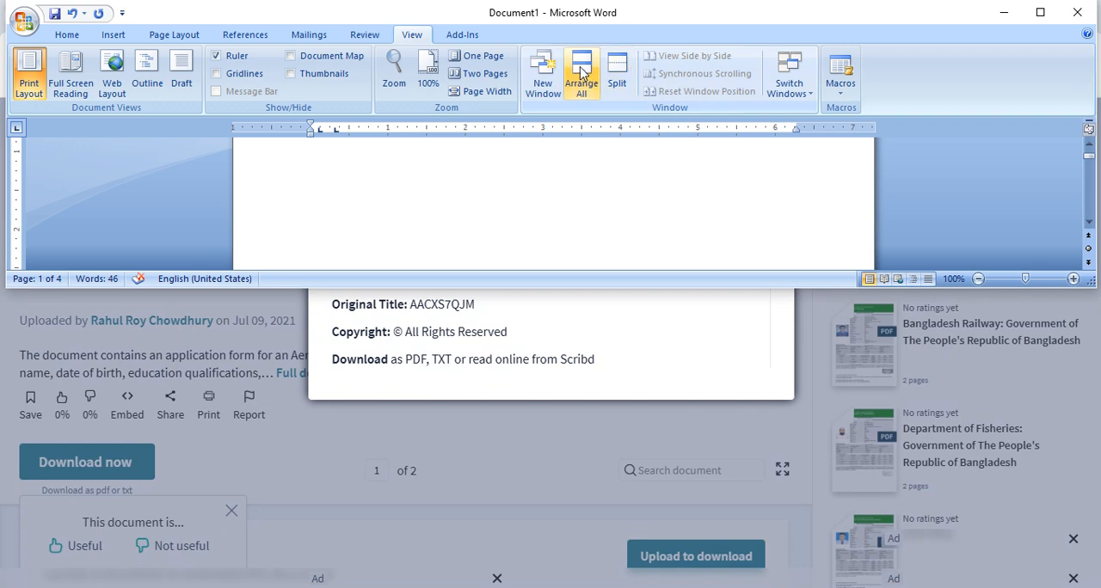
pyautogui.click(581, 70)
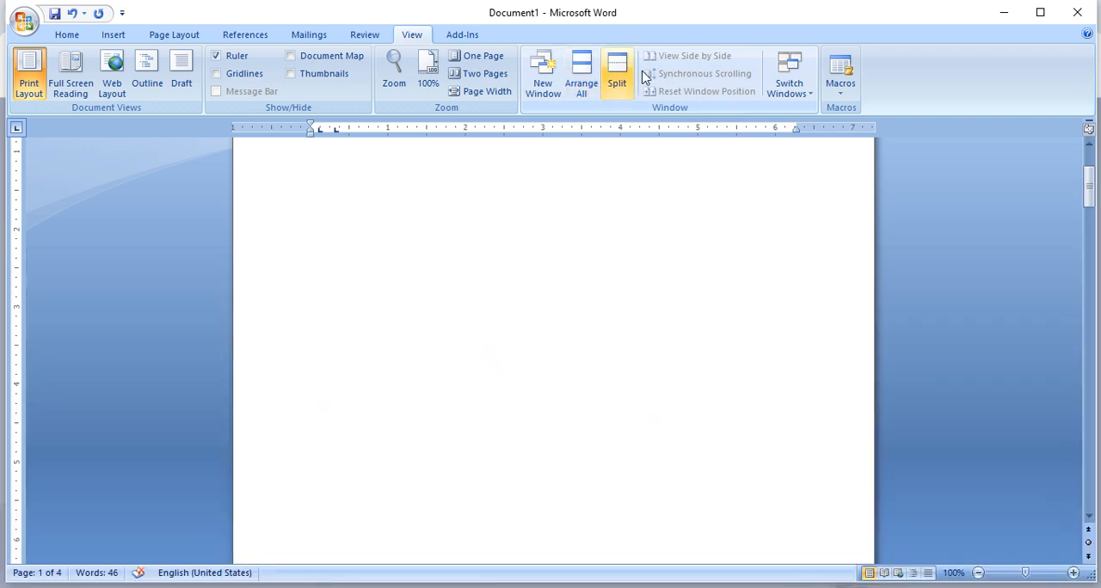
pyautogui.click(582, 71)
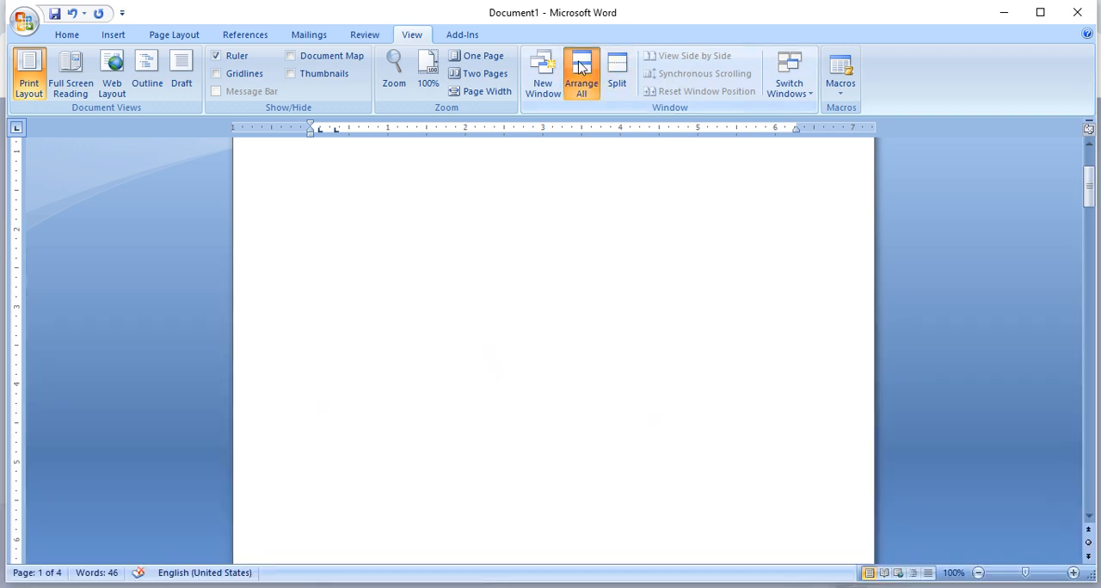
pyautogui.scroll(3, 614, 295)
pyautogui.click(609, 270)
pyautogui.click(581, 78)
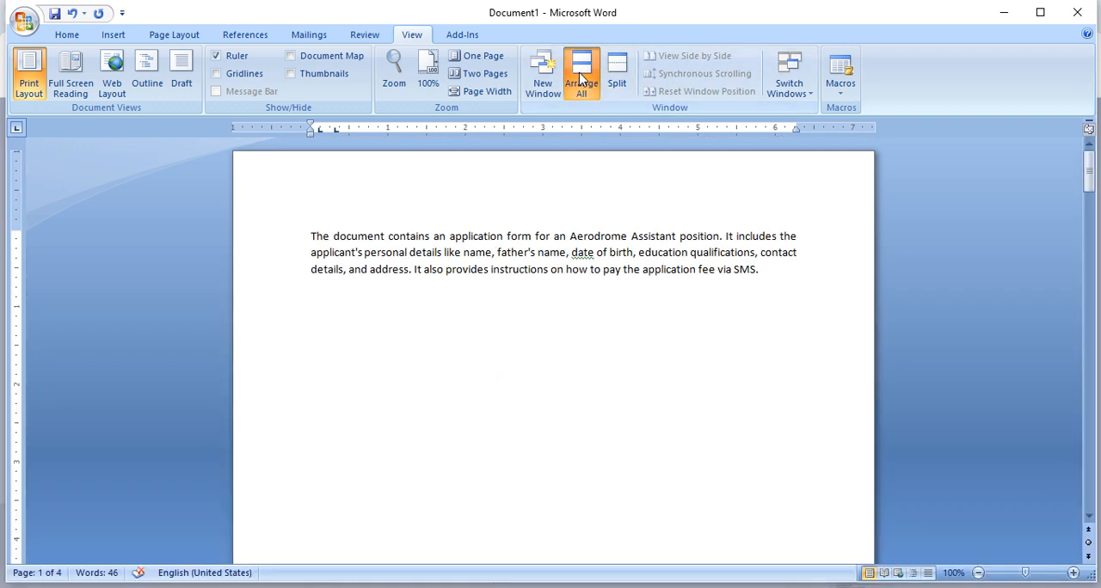
# - Reopen the recent document Microsoft office 02 and view it side by side with Document1
pyautogui.click(18, 19)
pyautogui.click(173, 72)
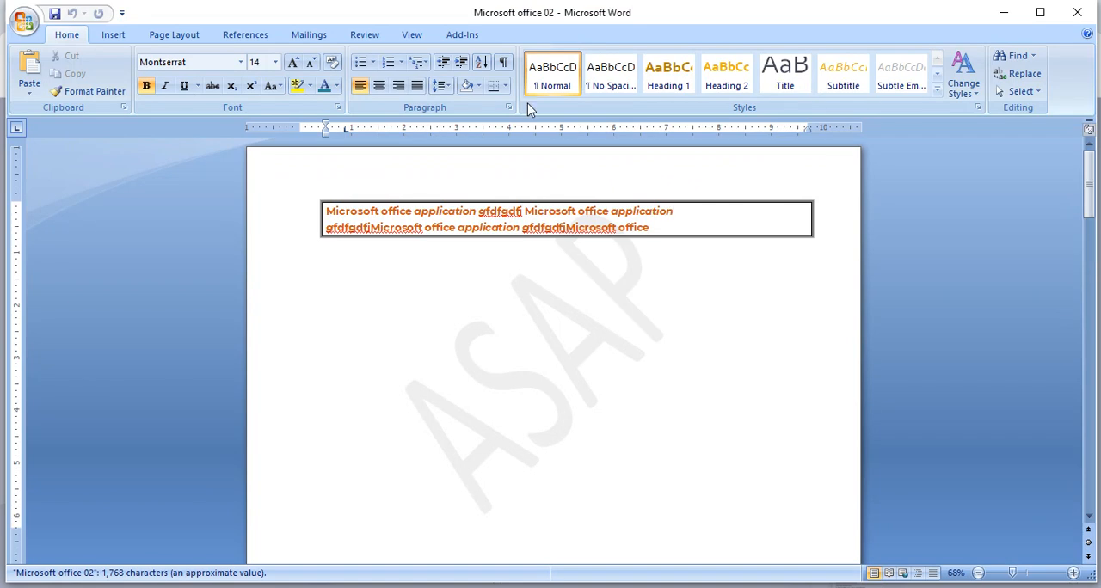
pyautogui.click(412, 34)
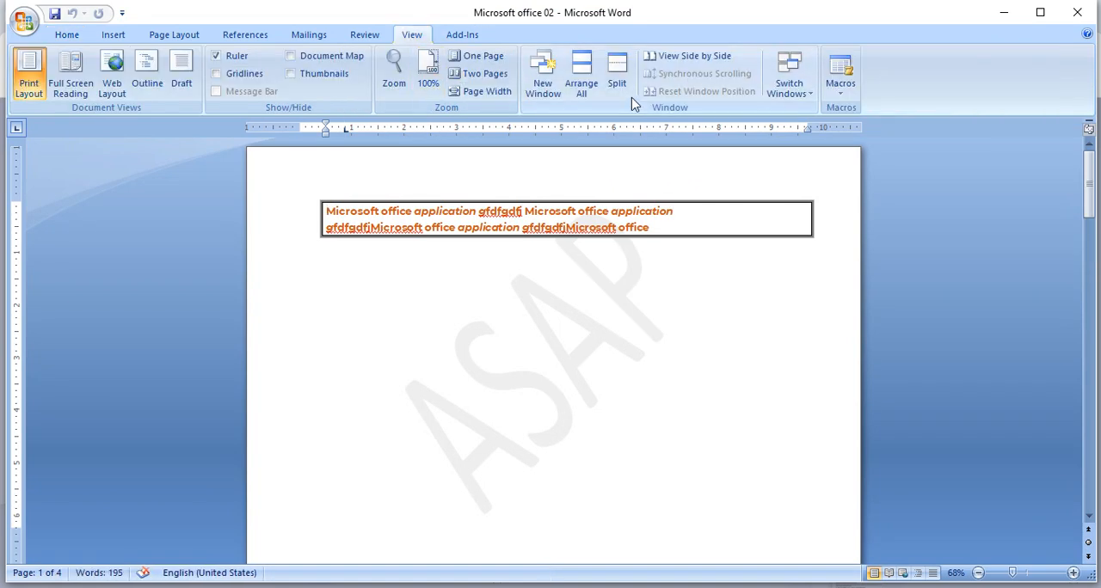
pyautogui.click(709, 57)
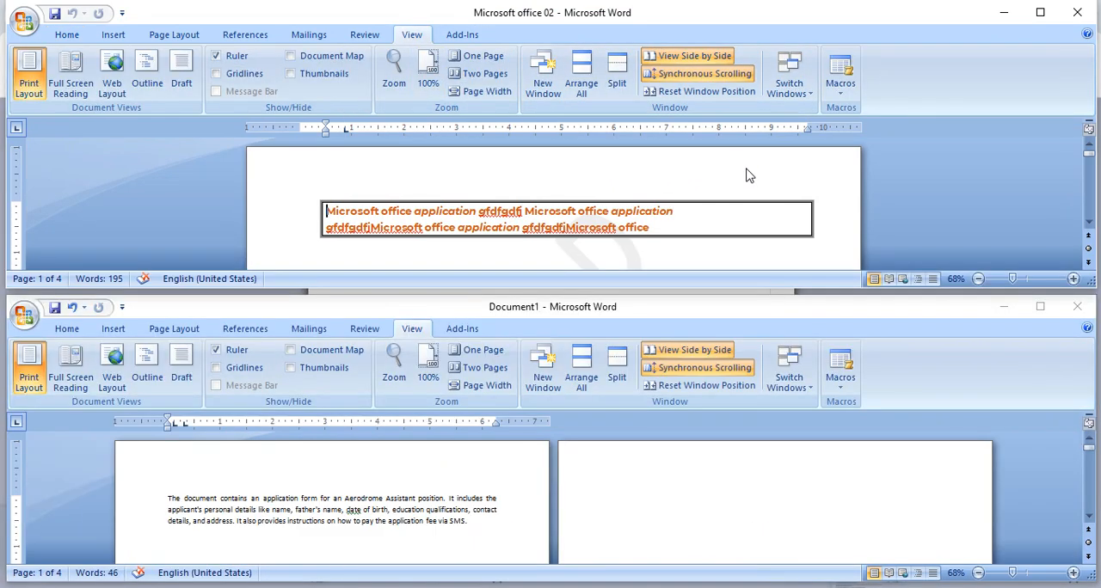
pyautogui.click(1025, 305)
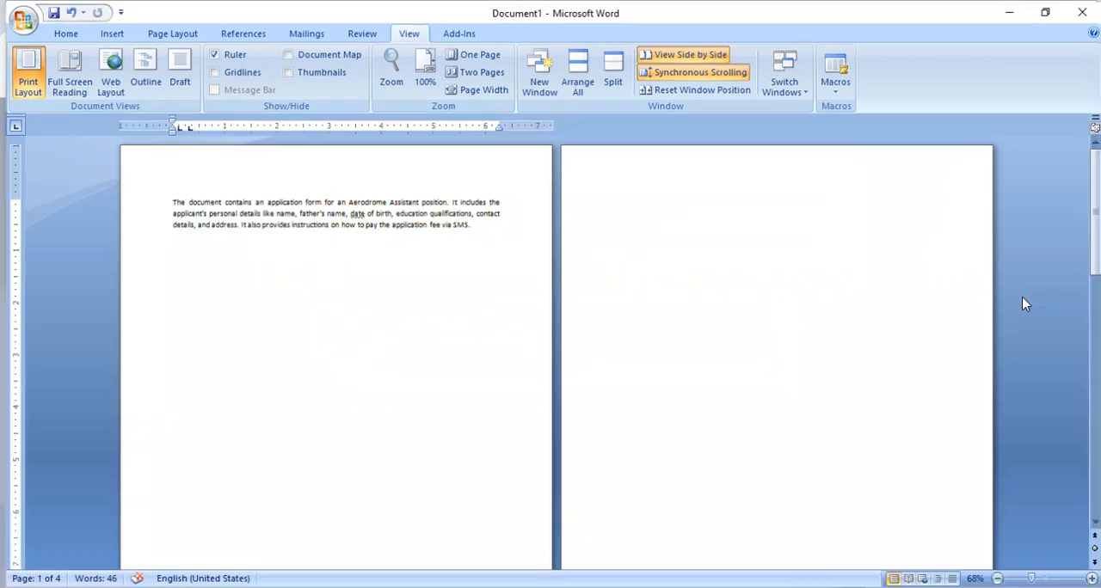
pyautogui.click(684, 55)
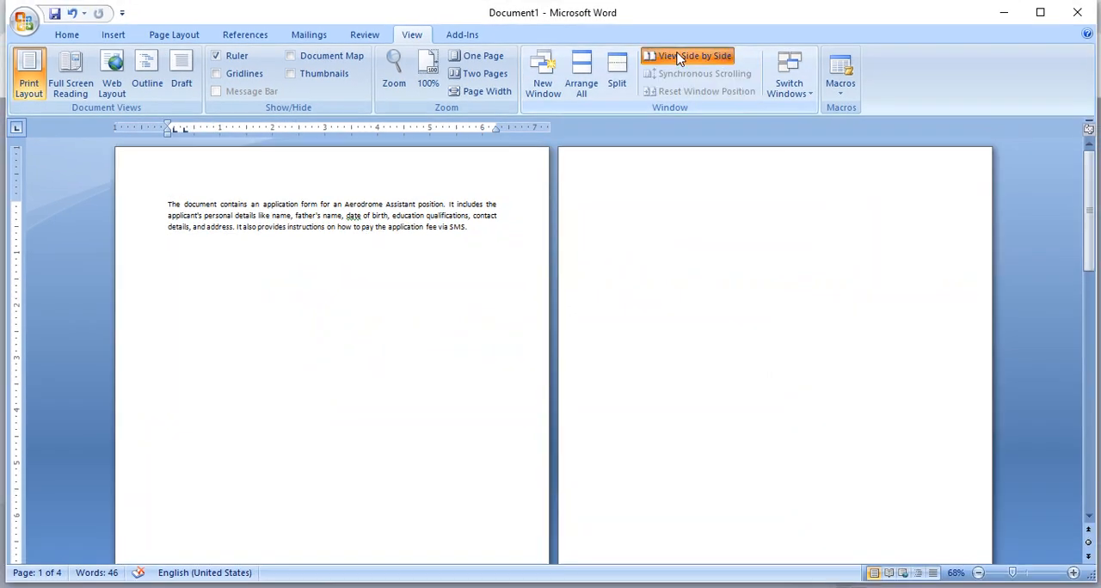
pyautogui.click(679, 58)
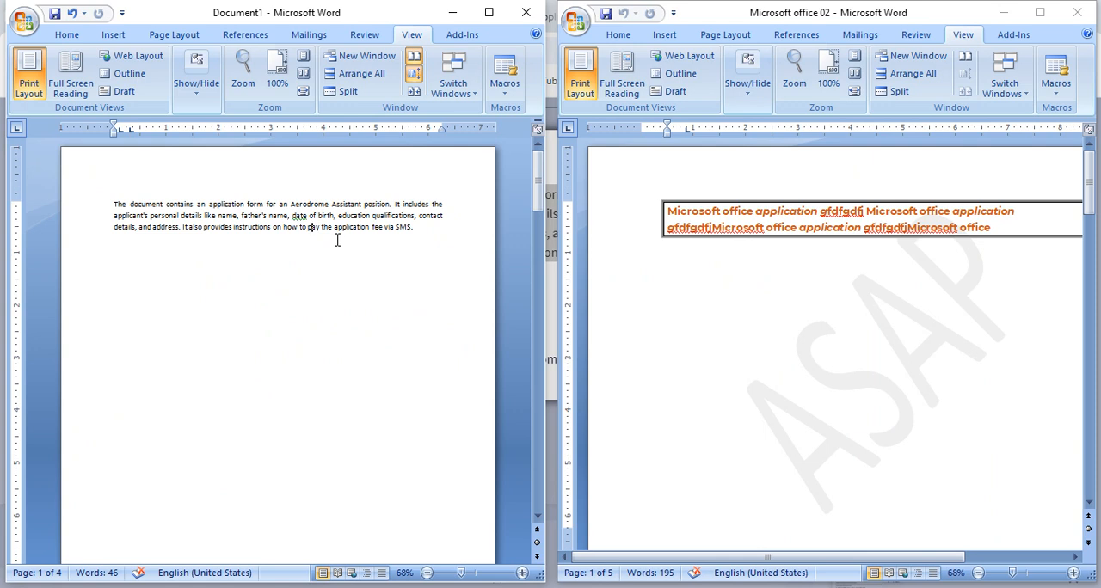
# - Compare the two side-by-side documents by scrolling them and selecting the text on the first page of each
pyautogui.scroll(-5, 337, 241)
pyautogui.scroll(5, 340, 242)
pyautogui.click(896, 220)
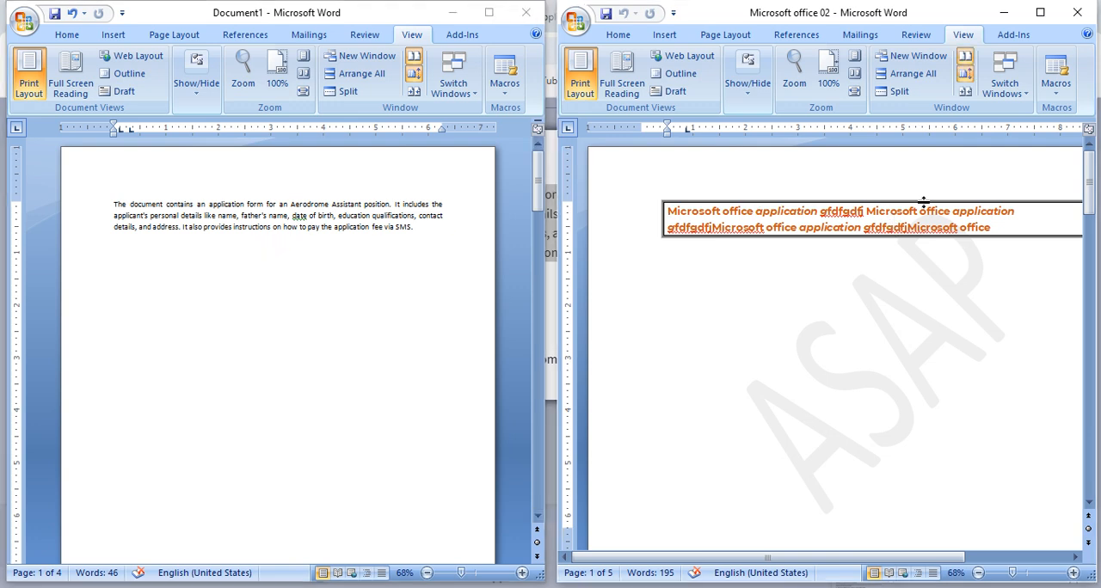
pyautogui.moveTo(1006, 230); pyautogui.dragTo(659, 209)
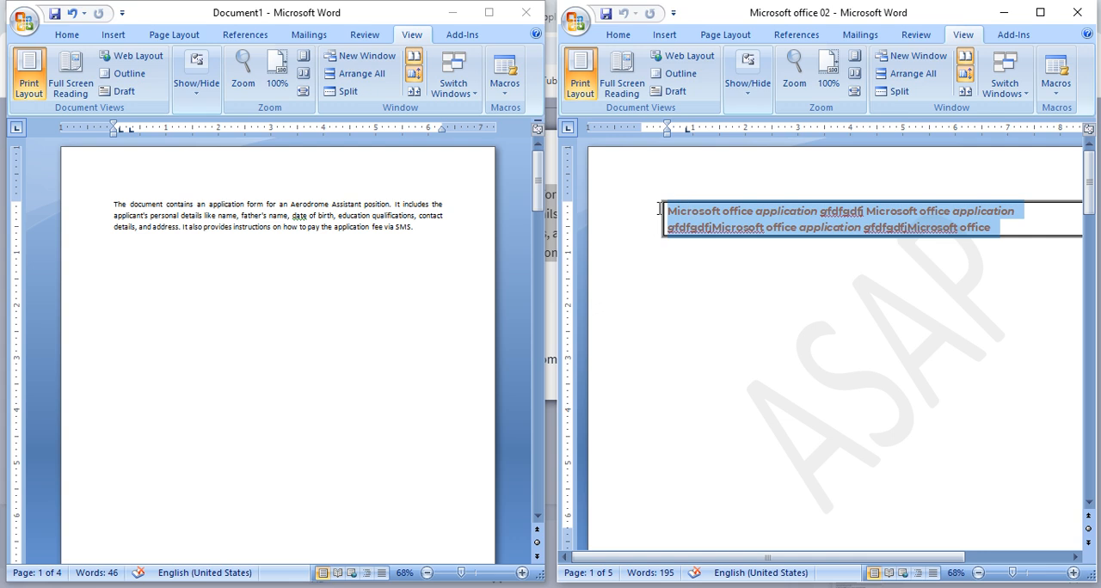
pyautogui.click(447, 232)
pyautogui.moveTo(422, 234); pyautogui.dragTo(100, 196)
pyautogui.click(883, 215)
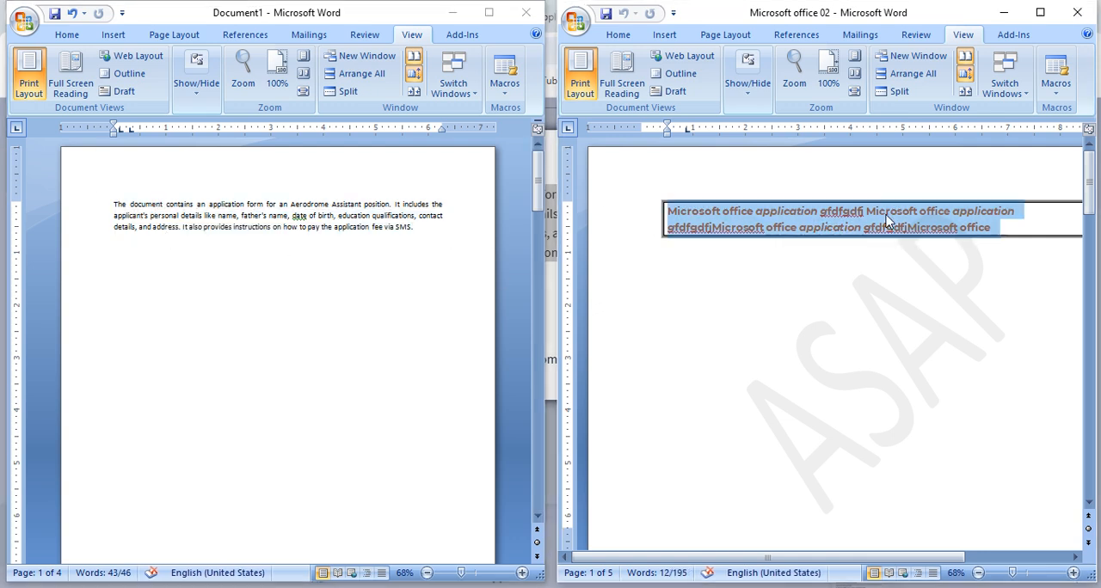
pyautogui.click(299, 225)
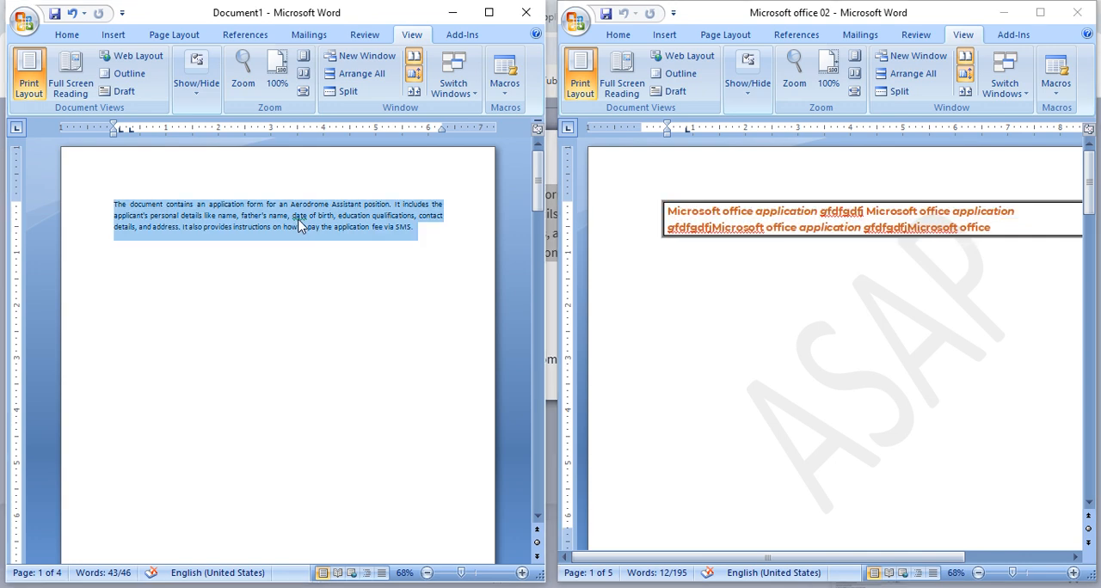
pyautogui.click(309, 268)
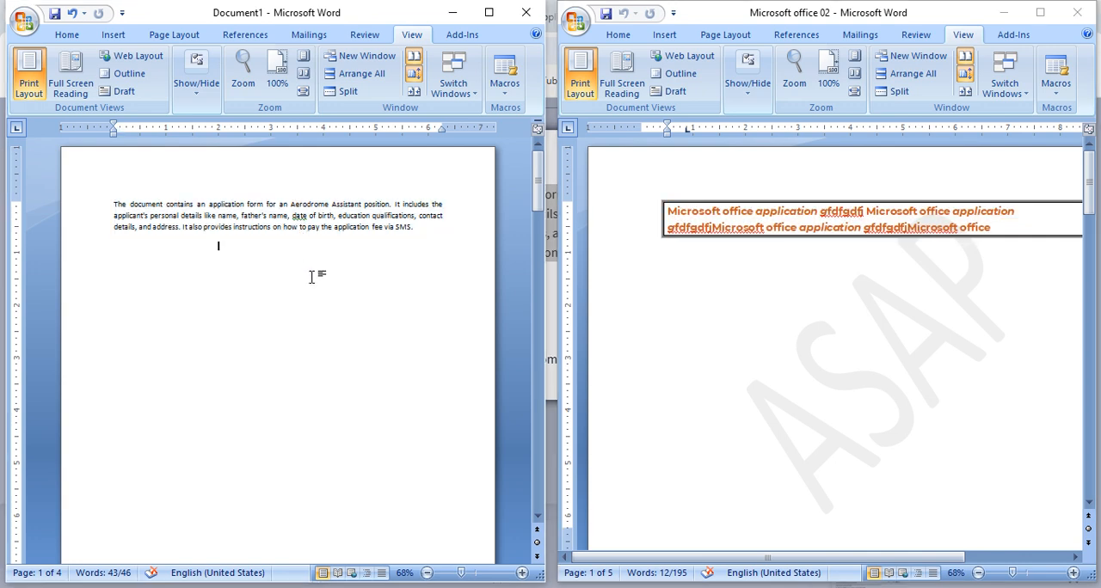
# - Scroll down through both documents with Synchronous Scrolling and return to the application text
pyautogui.scroll(-3, 293, 247)
pyautogui.scroll(-8, 293, 247)
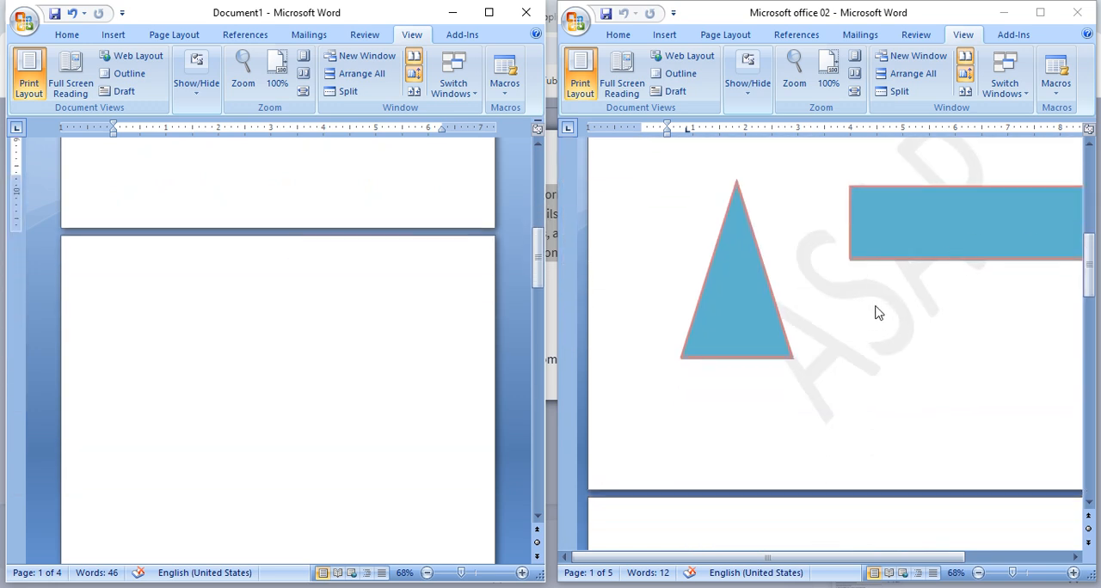
pyautogui.scroll(10, 877, 313)
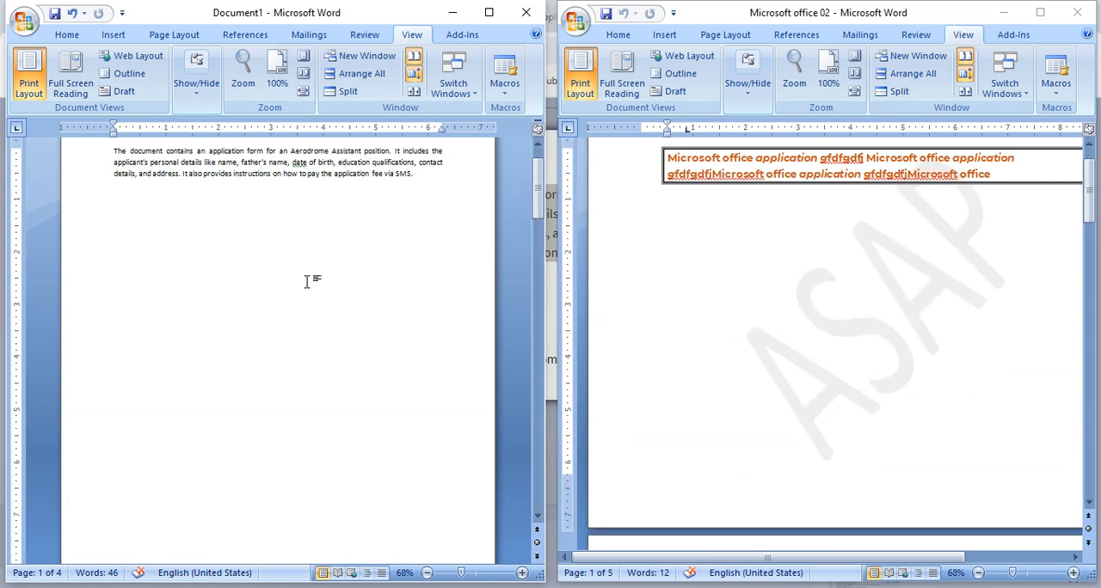
pyautogui.scroll(1, 365, 282)
# - Turn off Synchronous Scrolling and scroll Document1 and Microsoft office 02 independently, ending at the start of each
pyautogui.scroll(1, 366, 282)
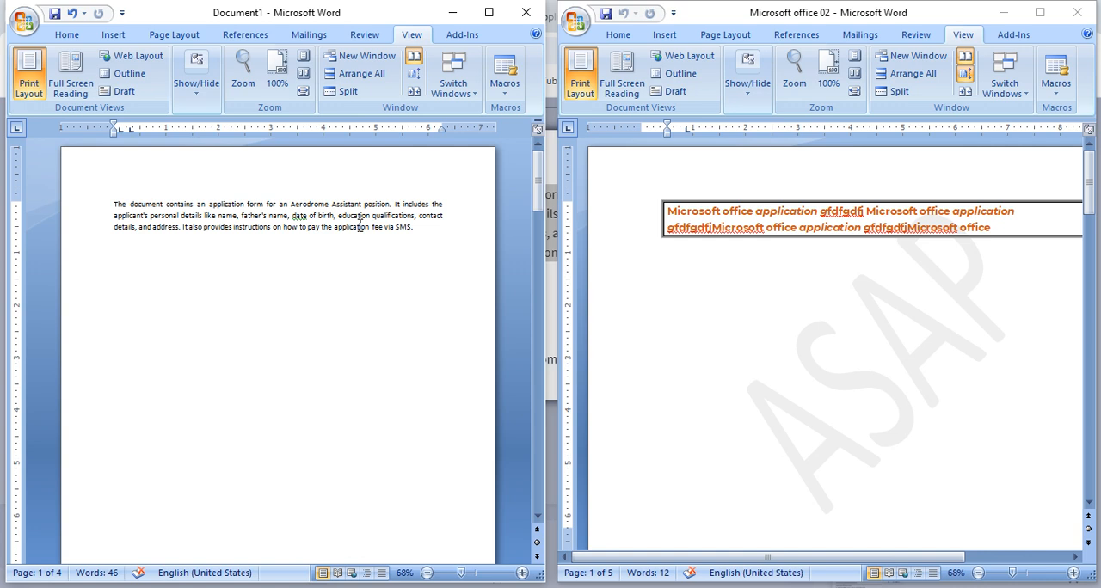
pyautogui.scroll(-8, 359, 226)
pyautogui.scroll(8, 356, 234)
pyautogui.click(813, 220)
pyautogui.scroll(-4, 814, 215)
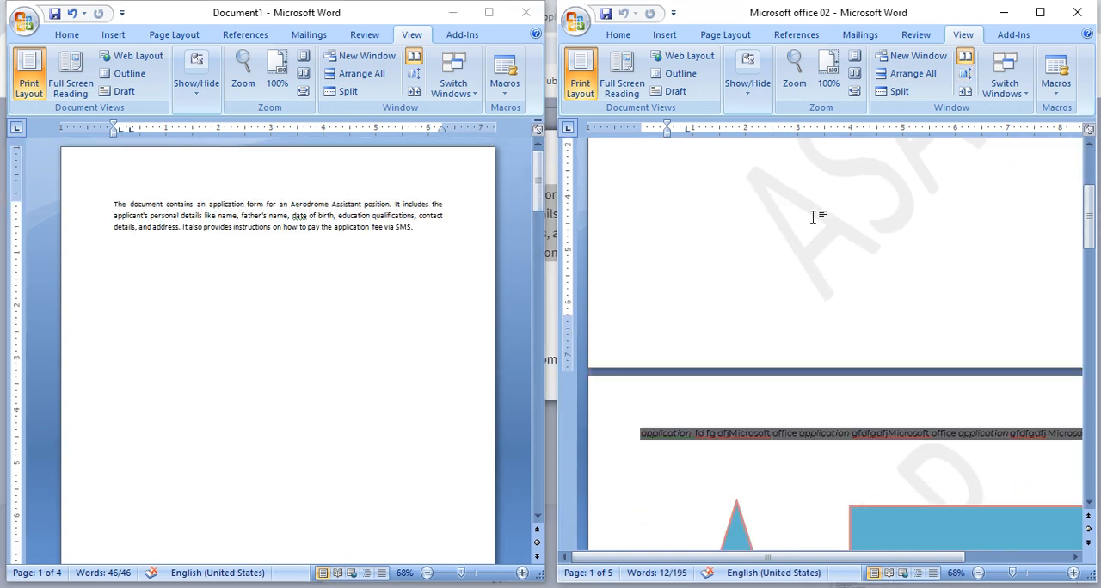
pyautogui.click(400, 83)
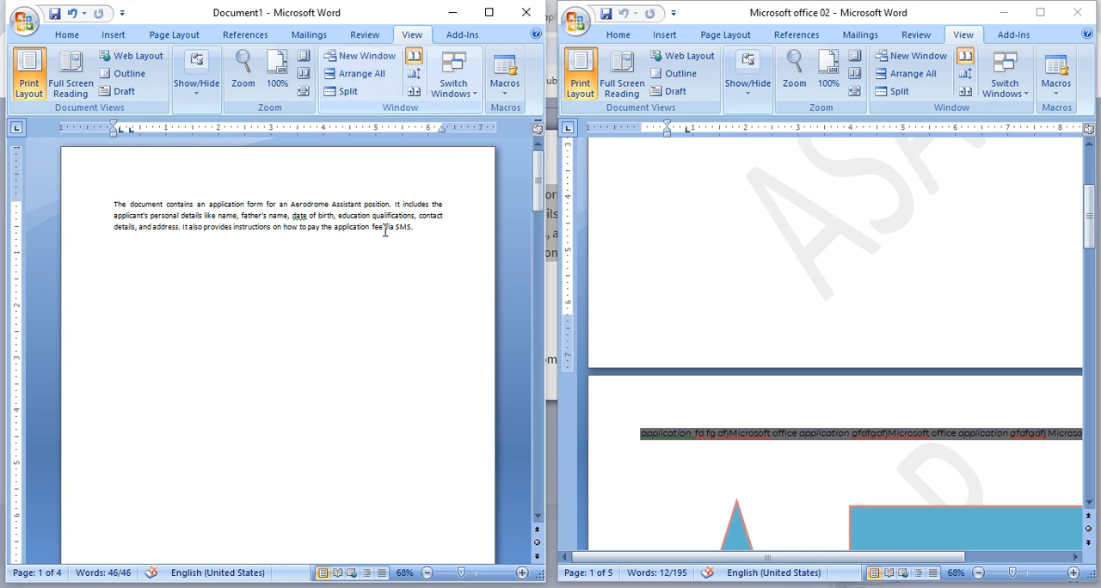
pyautogui.scroll(-3, 357, 262)
pyautogui.click(357, 262)
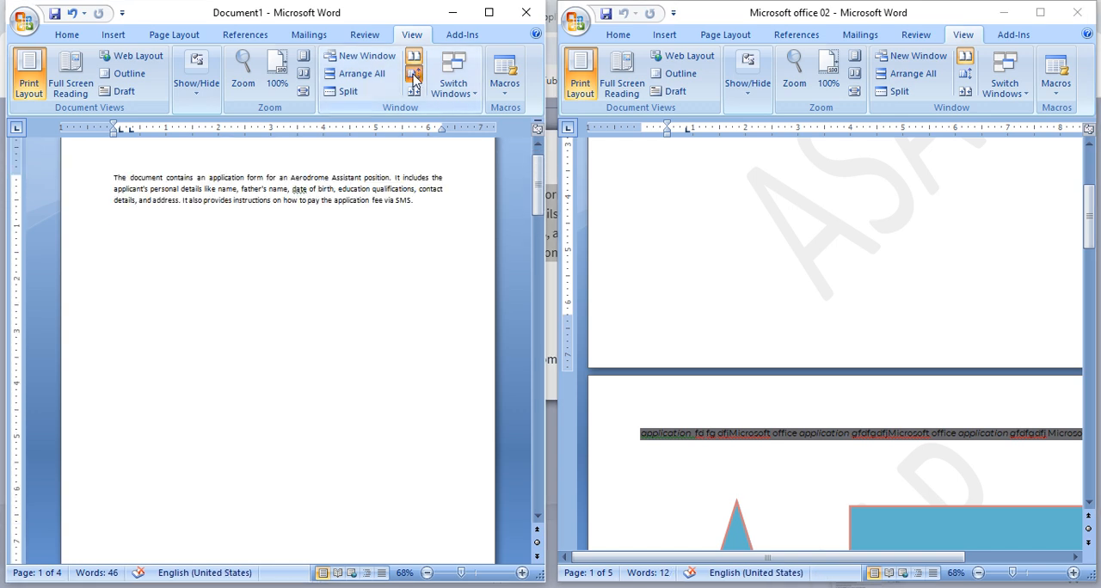
pyautogui.scroll(-3, 373, 270)
pyautogui.scroll(4, 375, 270)
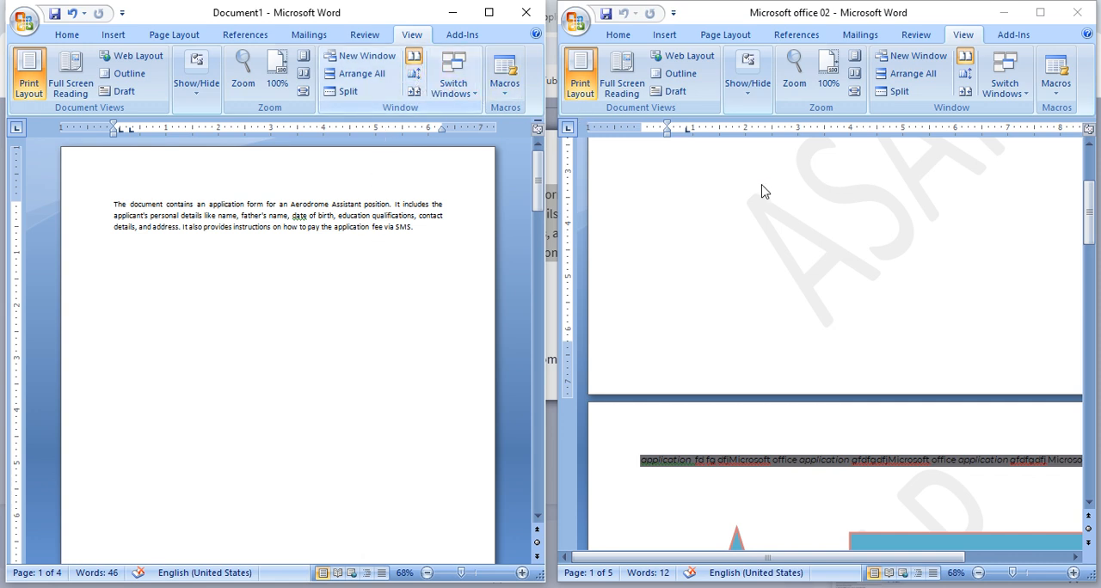
pyautogui.scroll(5, 892, 308)
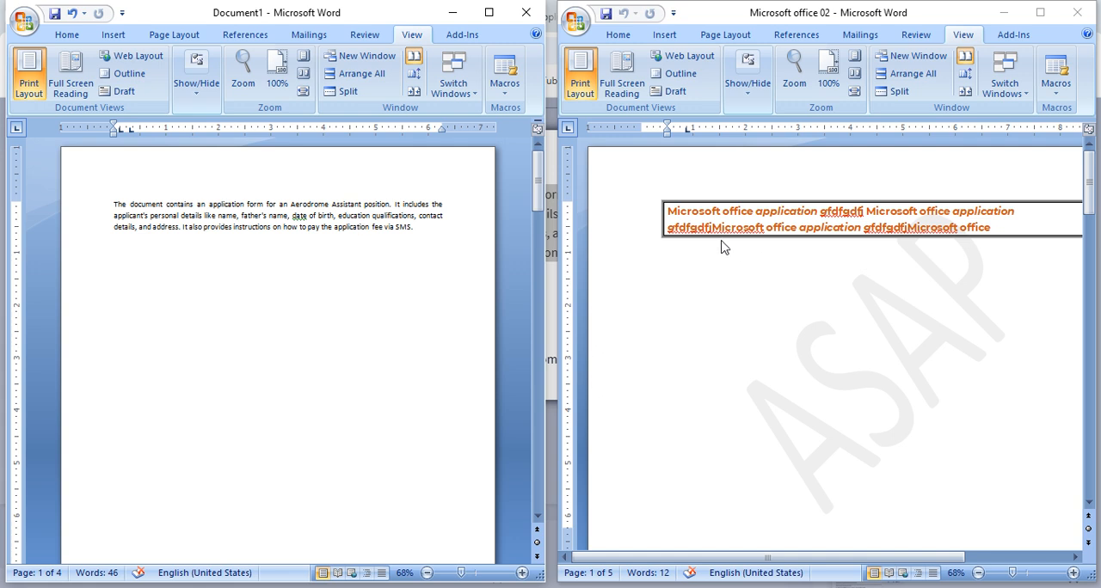
# - Close Microsoft office 02 and split the Document1 window horizontally below the application paragraph
pyautogui.click(1076, 12)
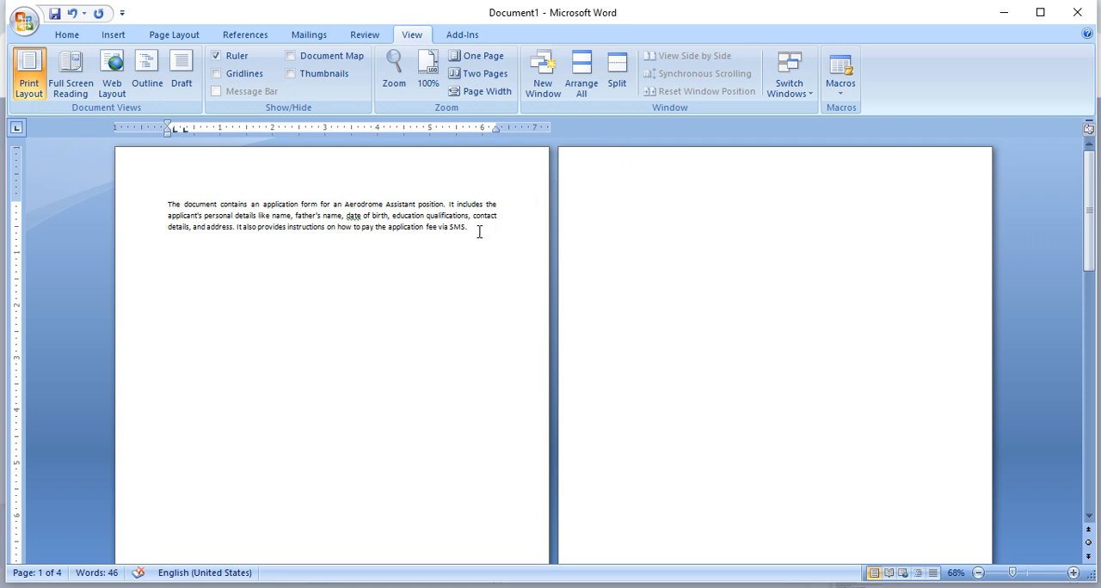
pyautogui.moveTo(480, 231); pyautogui.dragTo(150, 197)
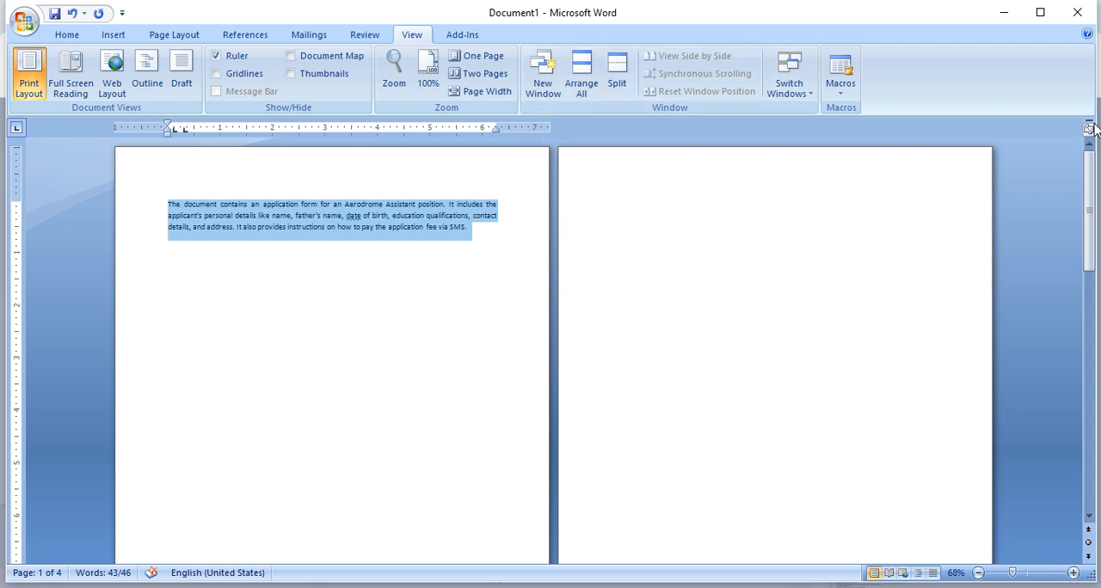
pyautogui.moveTo(1090, 127); pyautogui.dragTo(1066, 120)
pyautogui.click(618, 74)
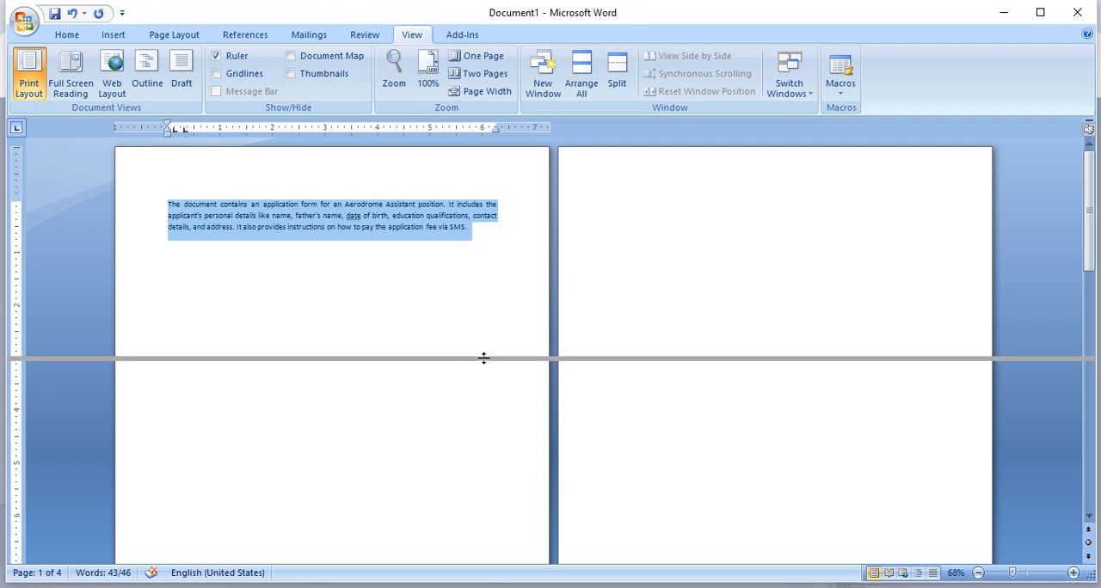
pyautogui.click(482, 356)
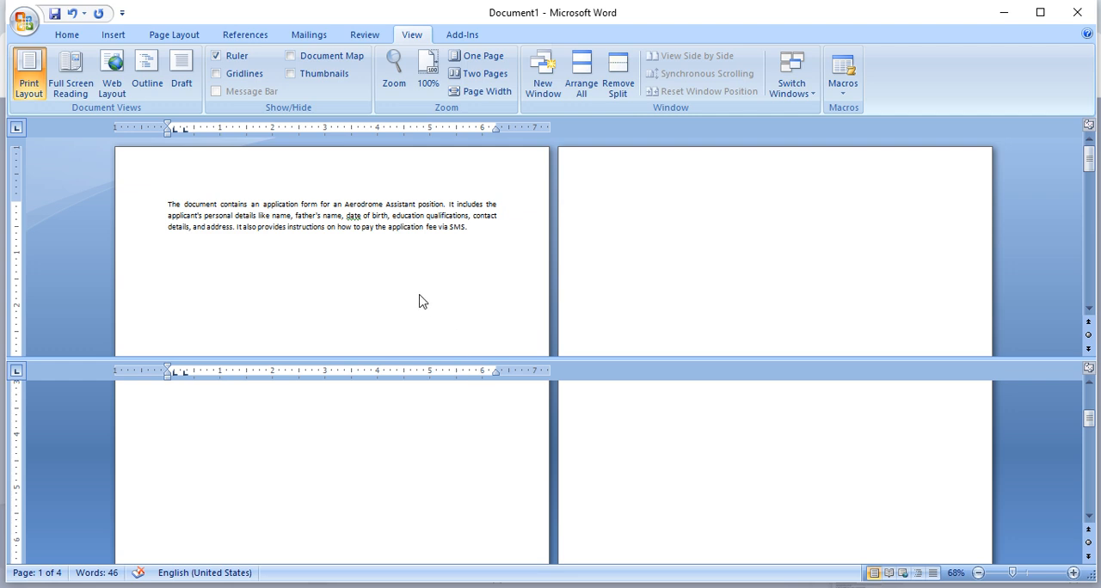
# - Select the application paragraph and set the zoom of both split panes of Document1 to 100%
pyautogui.scroll(-5, 420, 301)
pyautogui.scroll(5, 420, 300)
pyautogui.hotkey('ctrl', 'a')
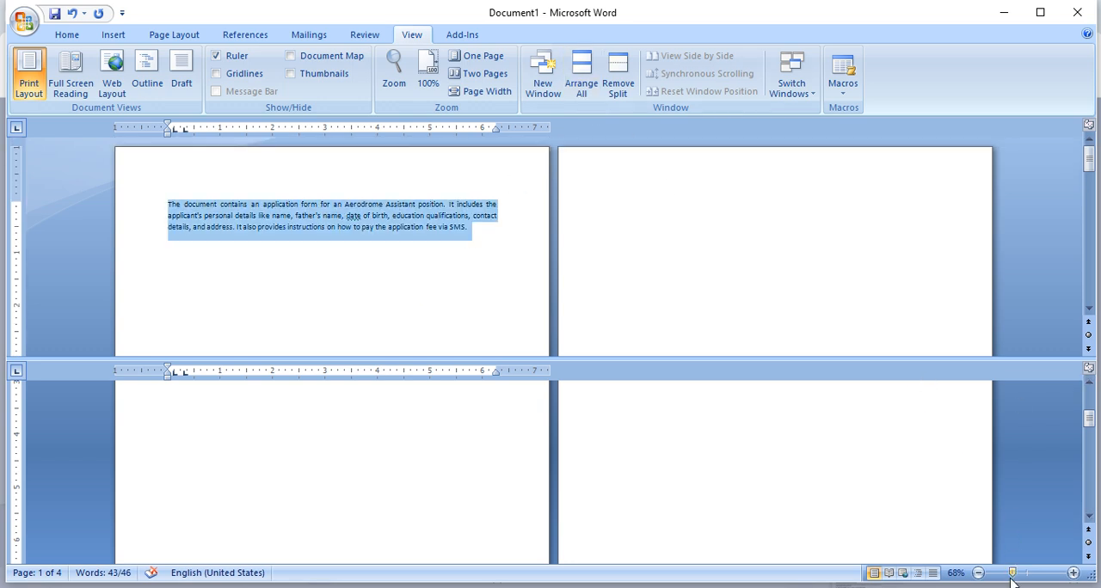
pyautogui.moveTo(1011, 573); pyautogui.dragTo(1022, 574)
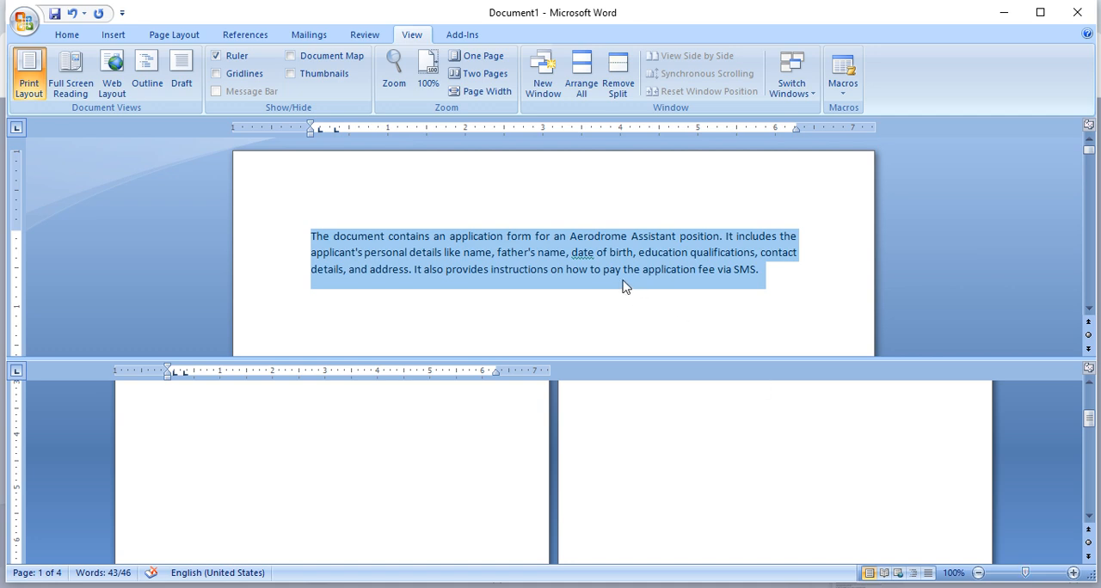
pyautogui.click(653, 444)
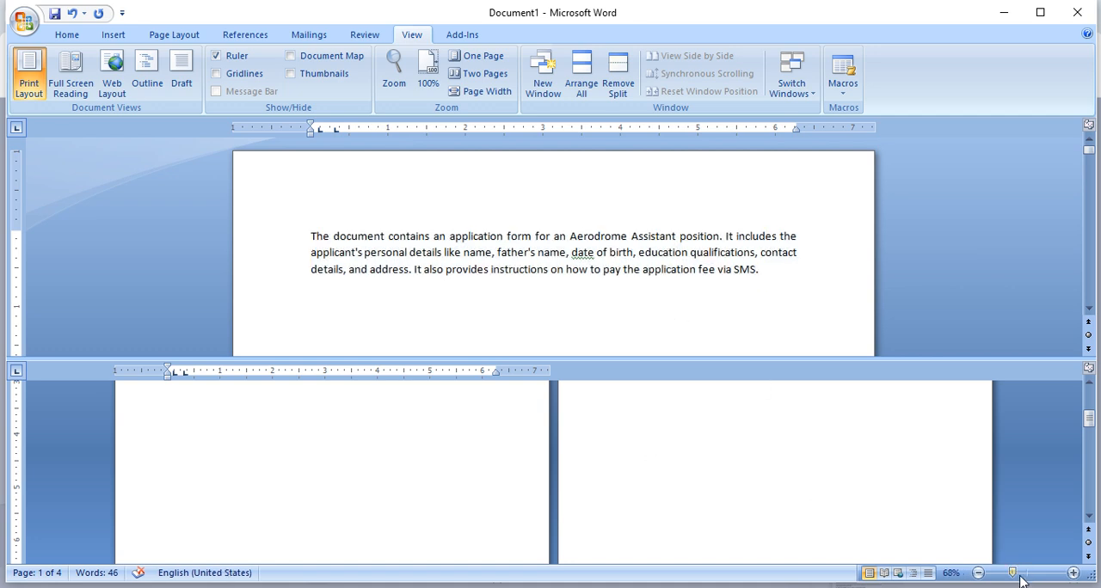
pyautogui.moveTo(1011, 573); pyautogui.dragTo(1024, 574)
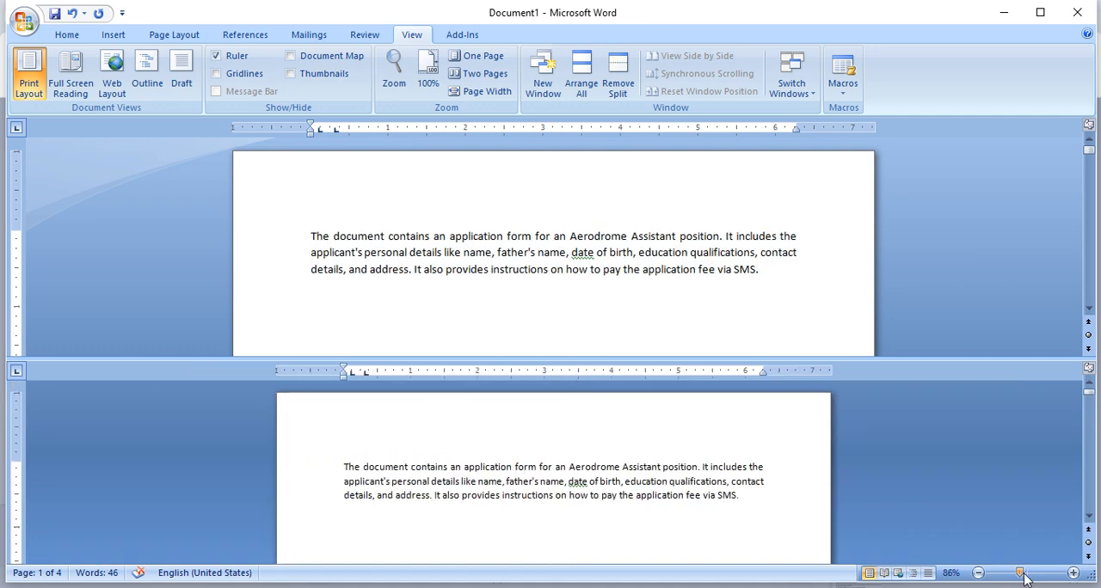
# - Select the application paragraph in the upper pane and scroll the two split panes independently, ending at the start of the lower one
pyautogui.tripleClick(519, 236)
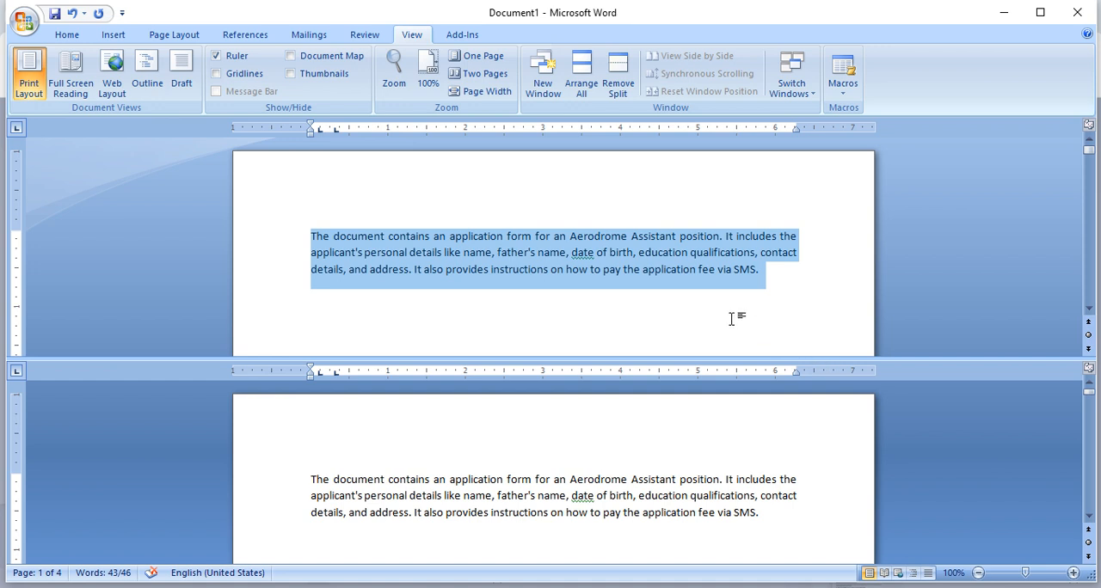
pyautogui.scroll(-1, 568, 320)
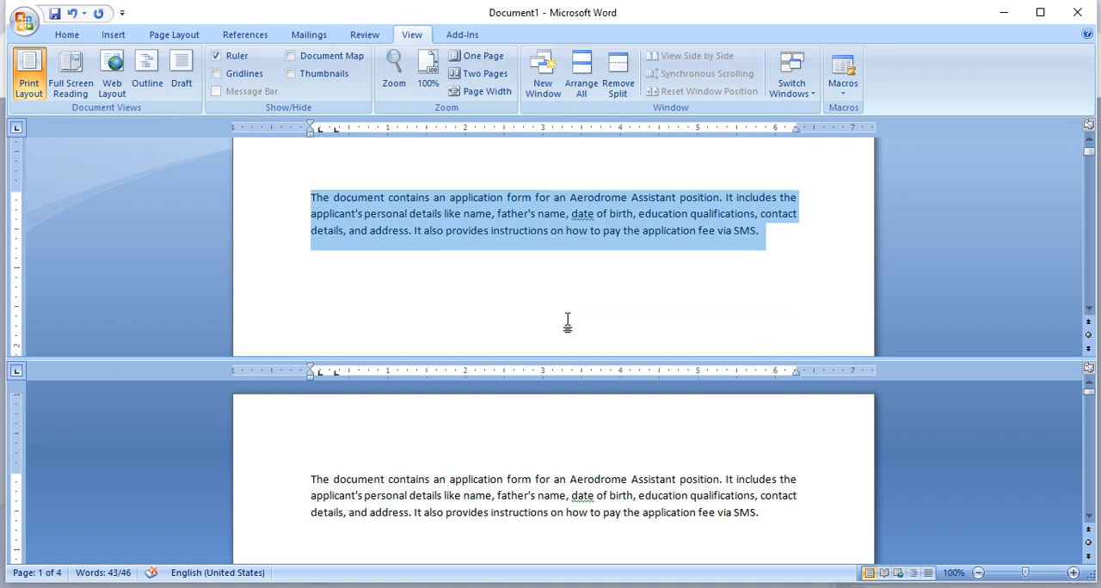
pyautogui.click(587, 477)
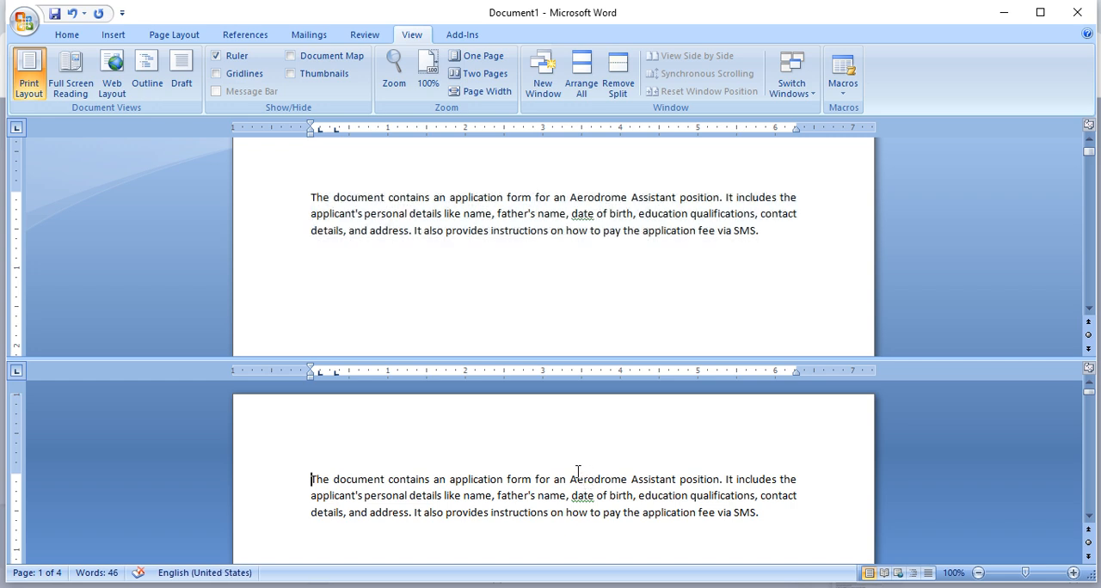
pyautogui.tripleClick(594, 271)
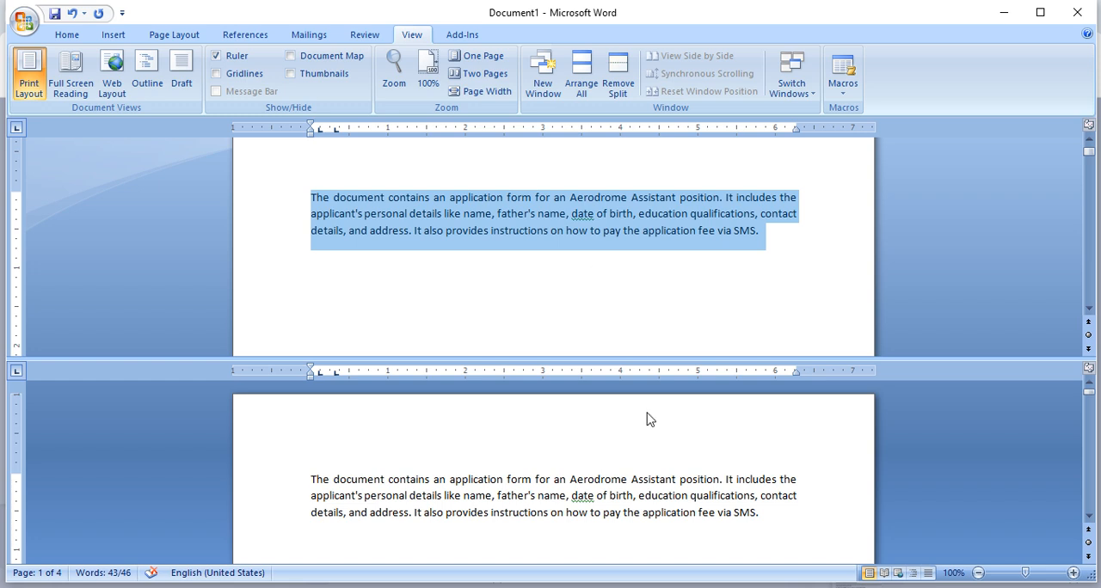
pyautogui.scroll(-3, 695, 525)
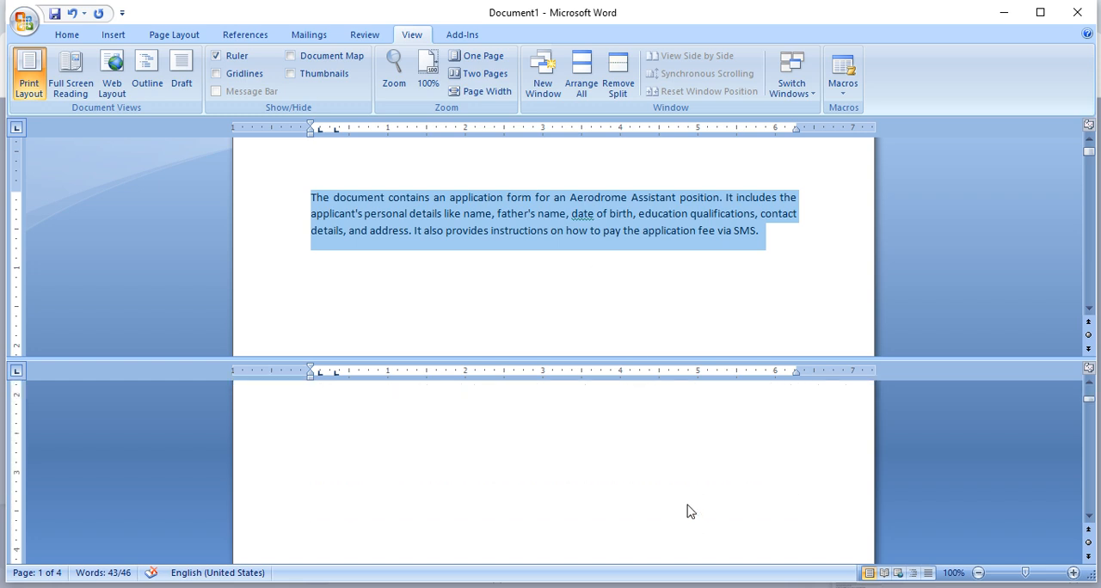
pyautogui.scroll(3, 688, 511)
pyautogui.scroll(-3, 688, 511)
pyautogui.scroll(3, 690, 492)
pyautogui.click(690, 422)
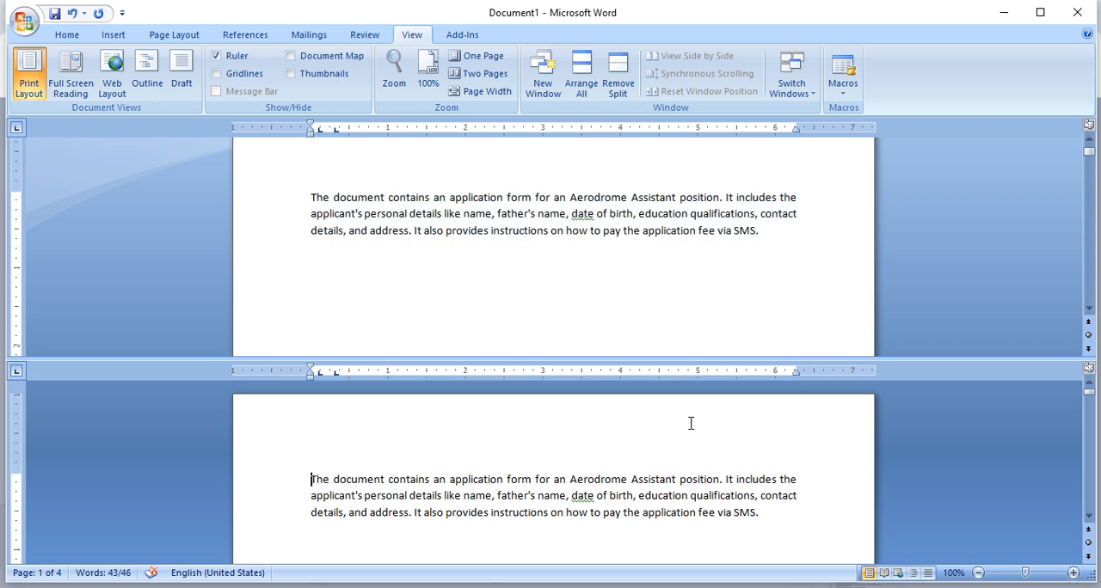
# - Scroll the lower pane to page 2 while the upper pane stays on the application paragraph, and place the cursor in each pane
pyautogui.scroll(-3, 690, 422)
pyautogui.scroll(-3, 695, 432)
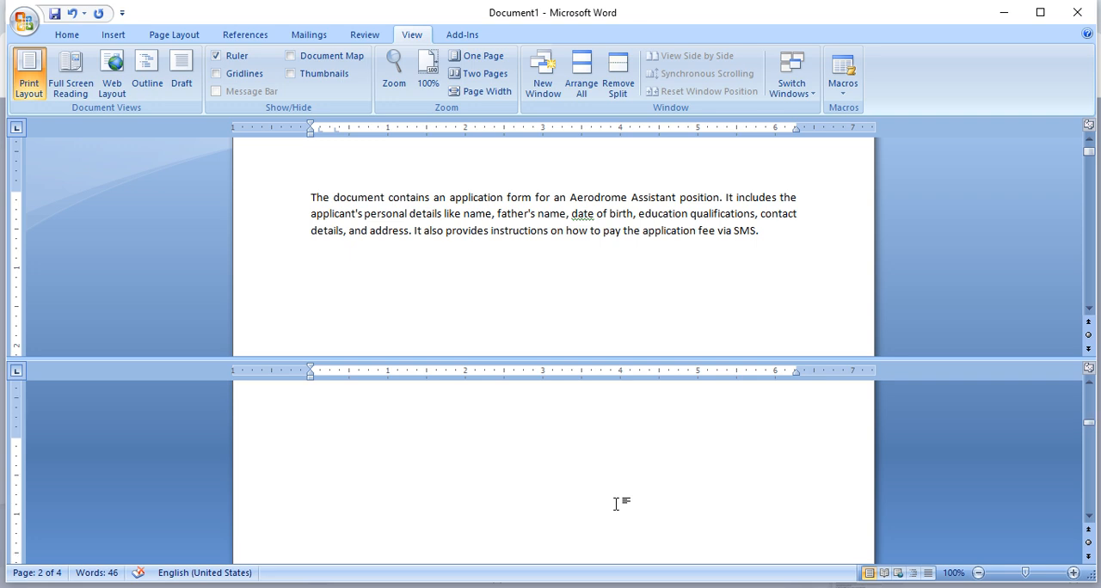
pyautogui.scroll(3, 614, 498)
pyautogui.click(615, 282)
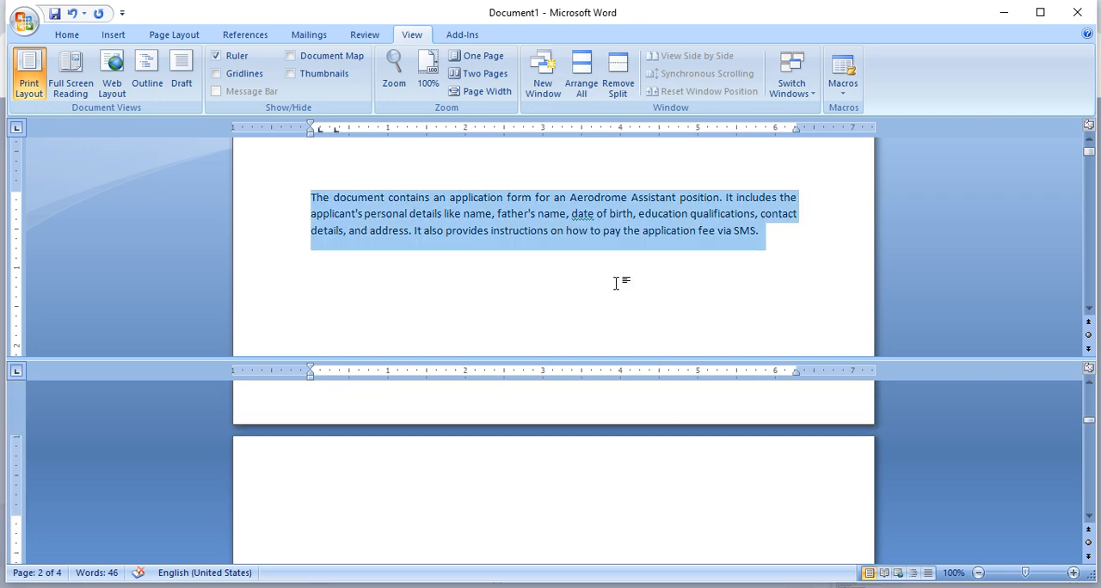
pyautogui.click(616, 282)
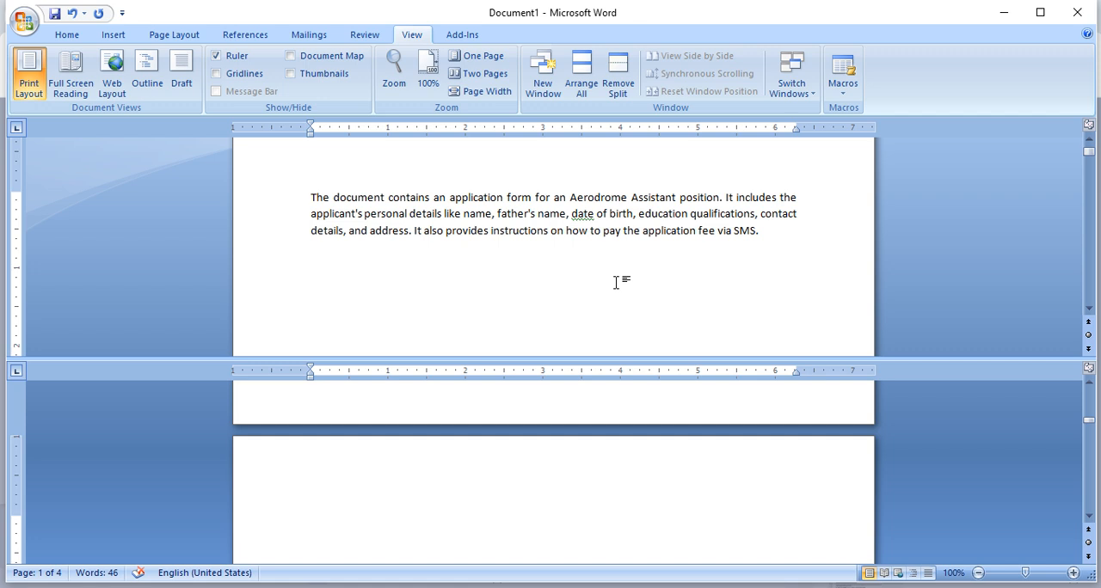
pyautogui.click(474, 501)
pyautogui.click(479, 276)
# - Open Microsoft office 02 from the recent documents and return to the Document1 window
pyautogui.click(29, 31)
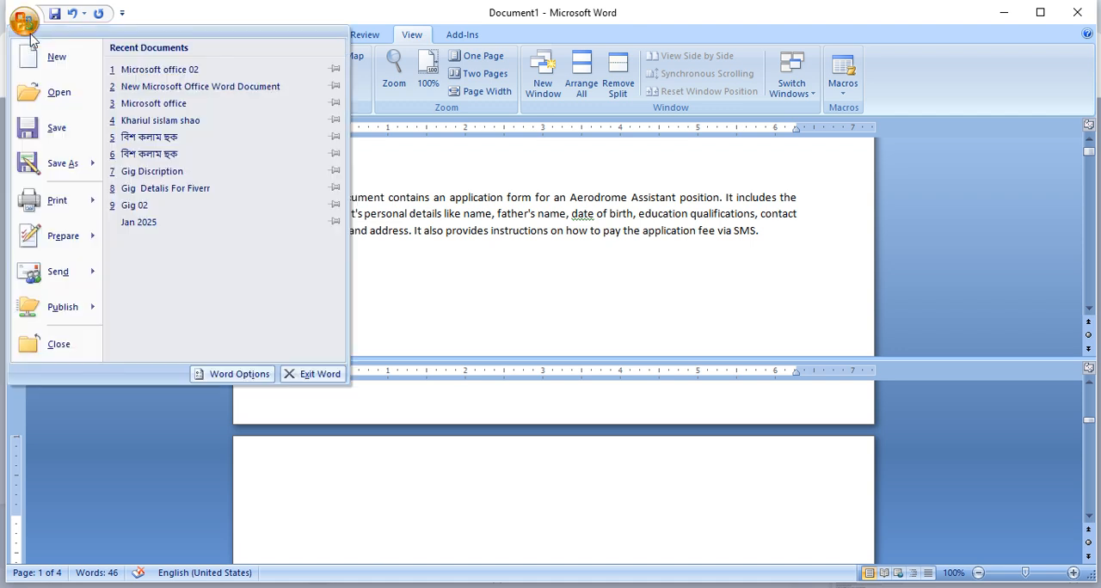
pyautogui.click(213, 69)
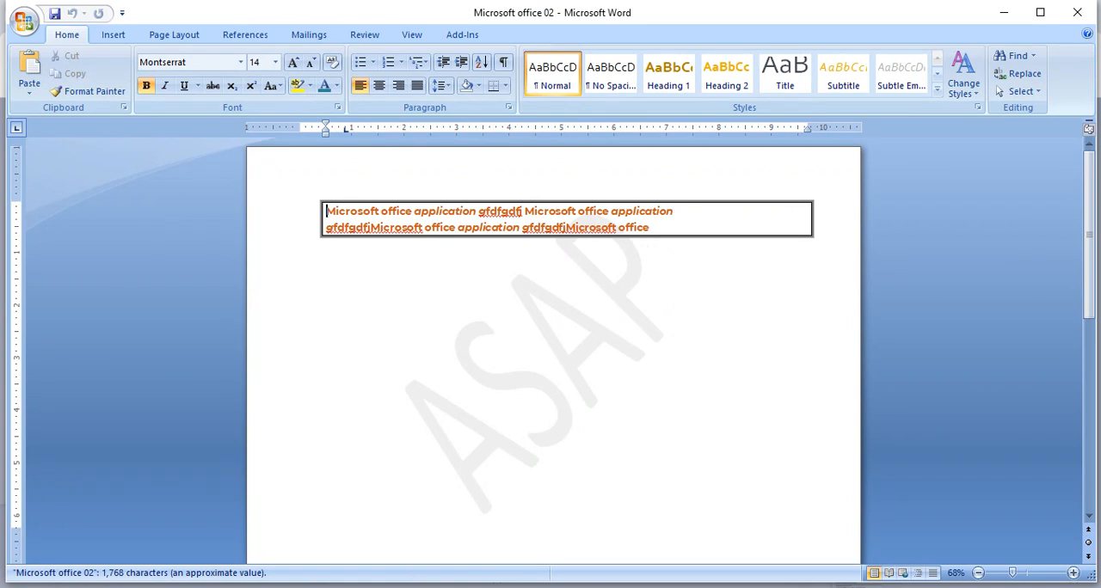
pyautogui.click(317, 491)
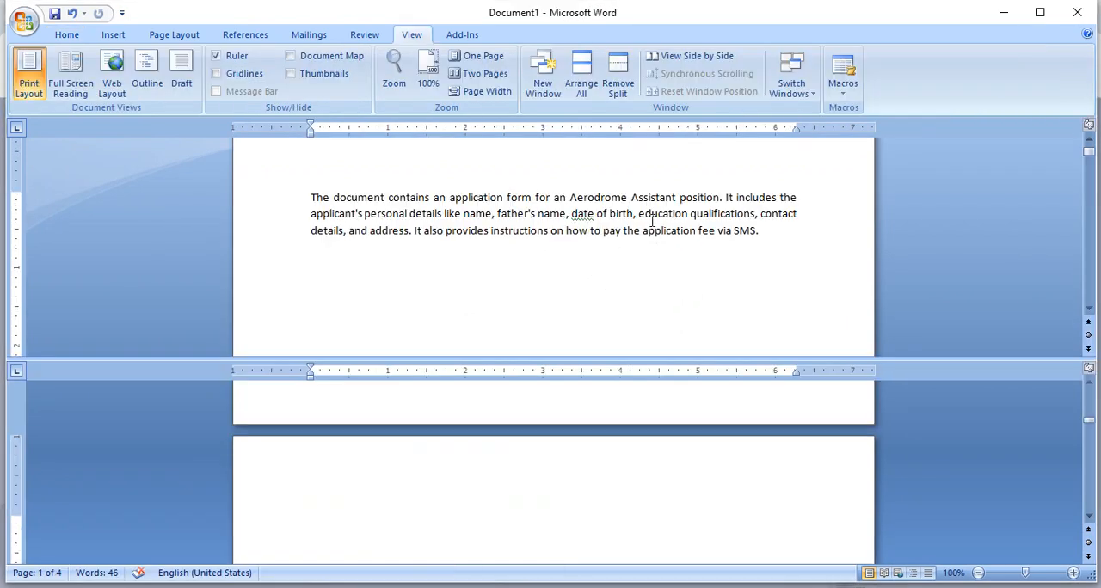
# - Remove the window split from Document1 and place the cursor in the first line of the application paragraph
pyautogui.moveTo(1041, 362); pyautogui.dragTo(1011, 108)
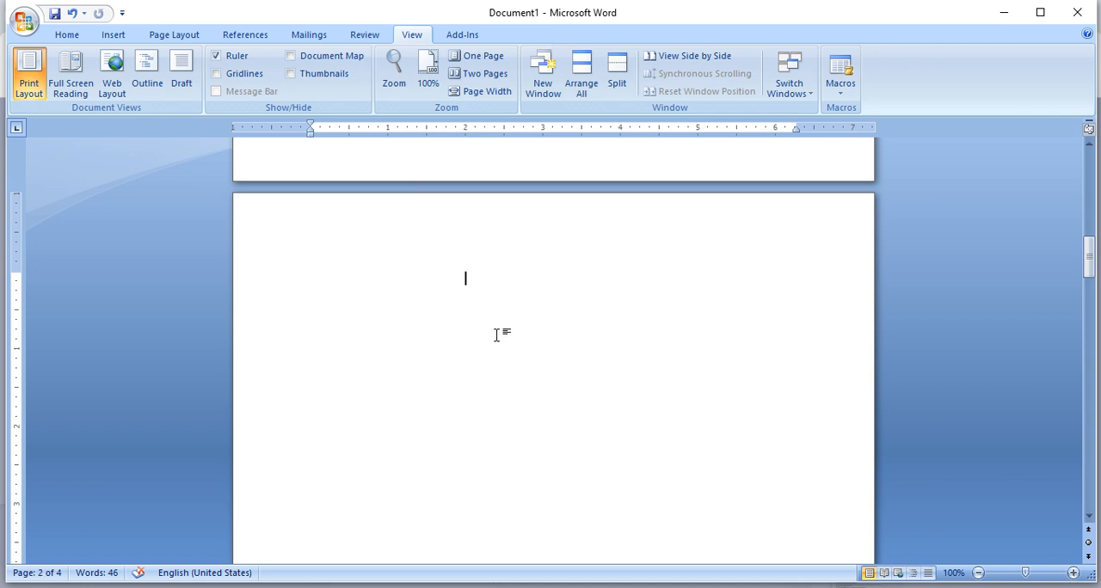
pyautogui.scroll(10, 501, 334)
pyautogui.scroll(15, 504, 336)
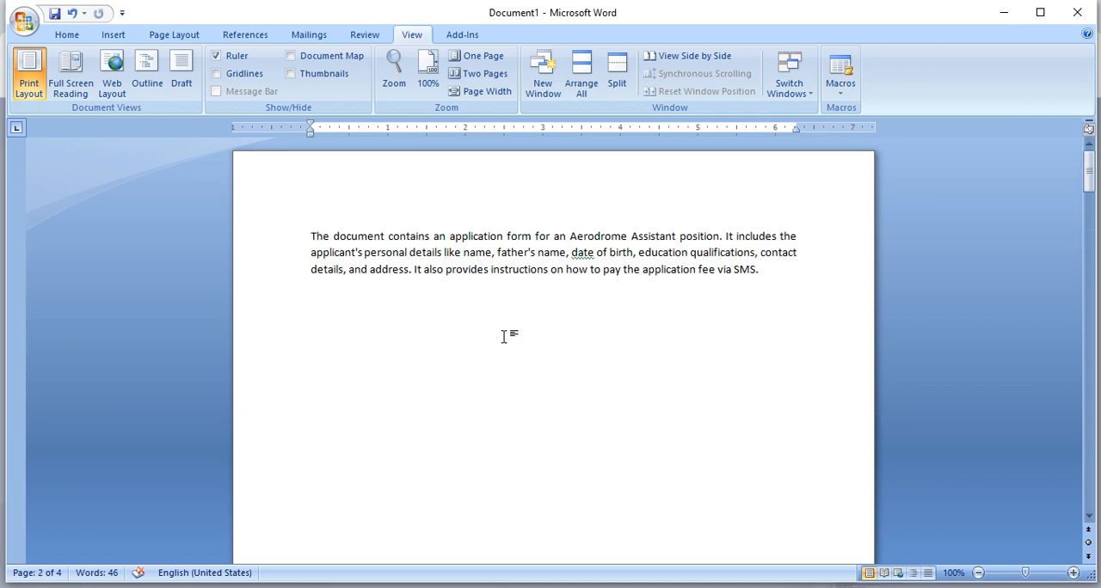
pyautogui.click(419, 235)
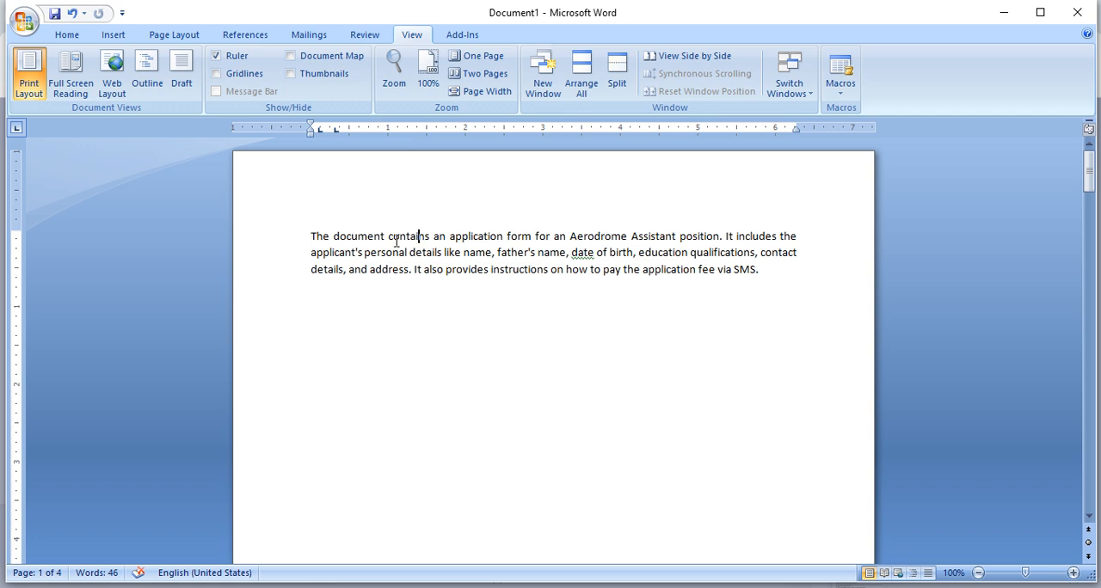
# - Switch to the Microsoft office 02 window with Switch Windows and minimize it to return to Document1
pyautogui.click(795, 90)
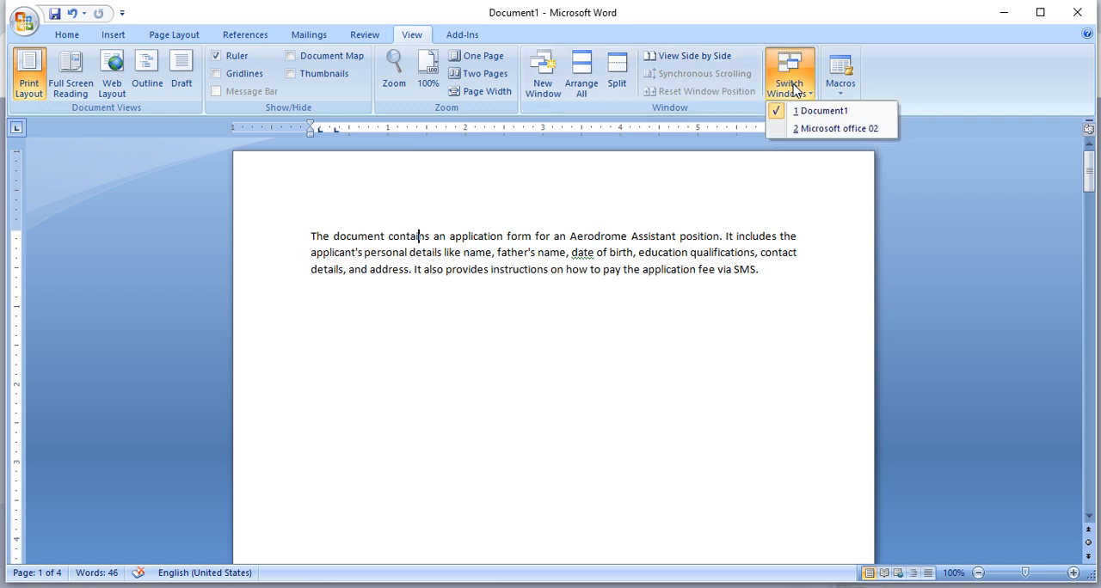
pyautogui.click(817, 129)
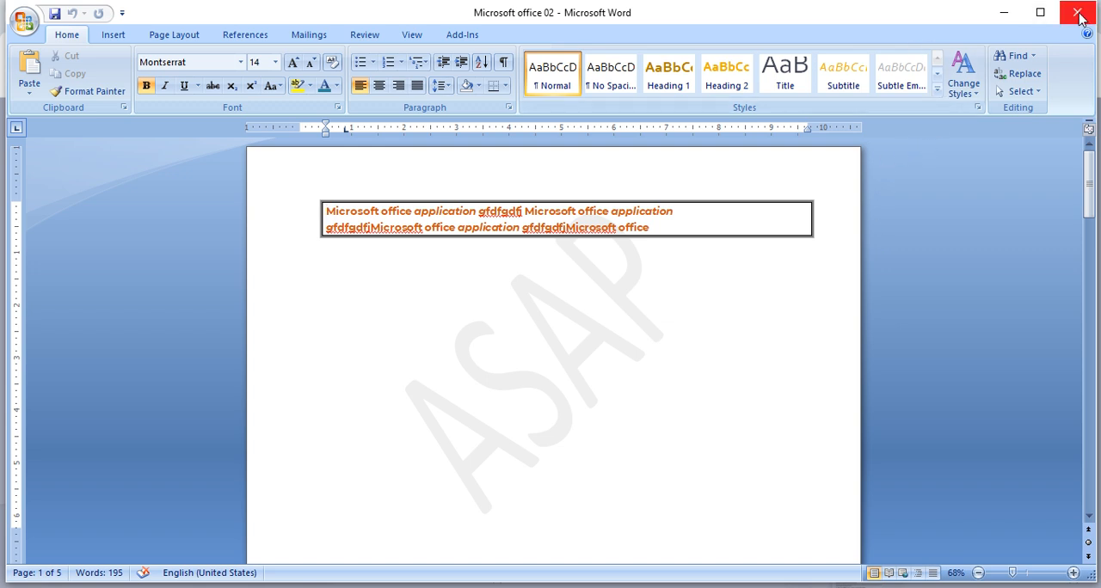
pyautogui.click(1004, 13)
pyautogui.click(481, 391)
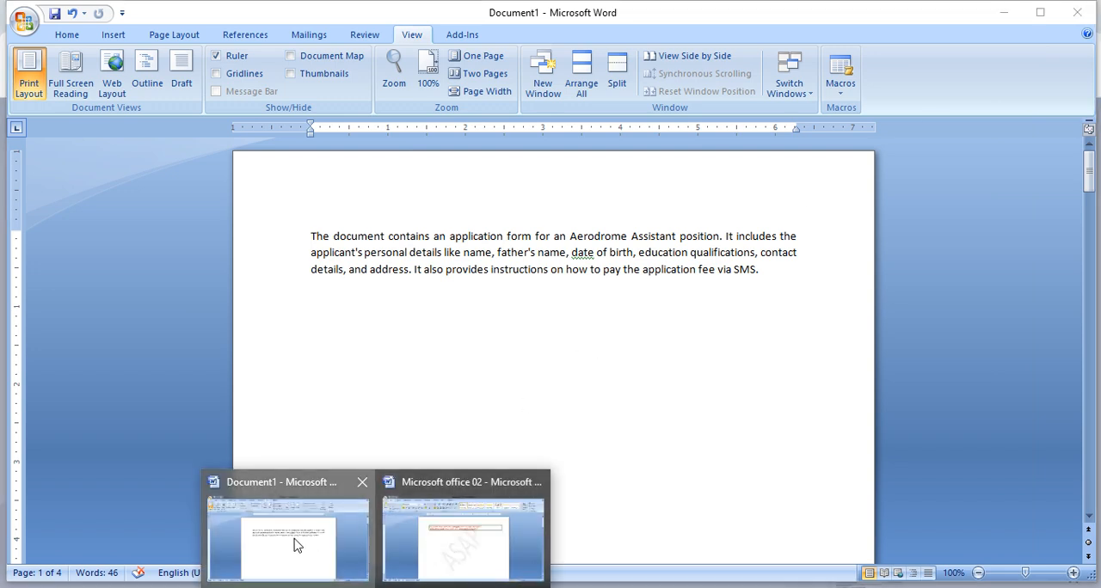
# - Use Switch Windows to go to Microsoft office 02 and back again to Document1
pyautogui.click(796, 75)
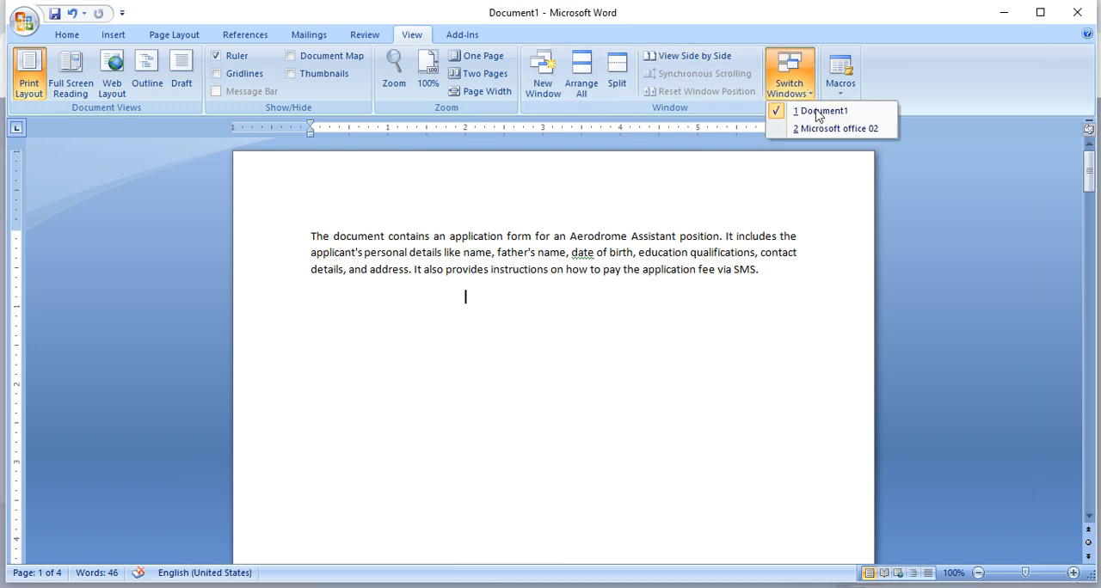
pyautogui.click(823, 129)
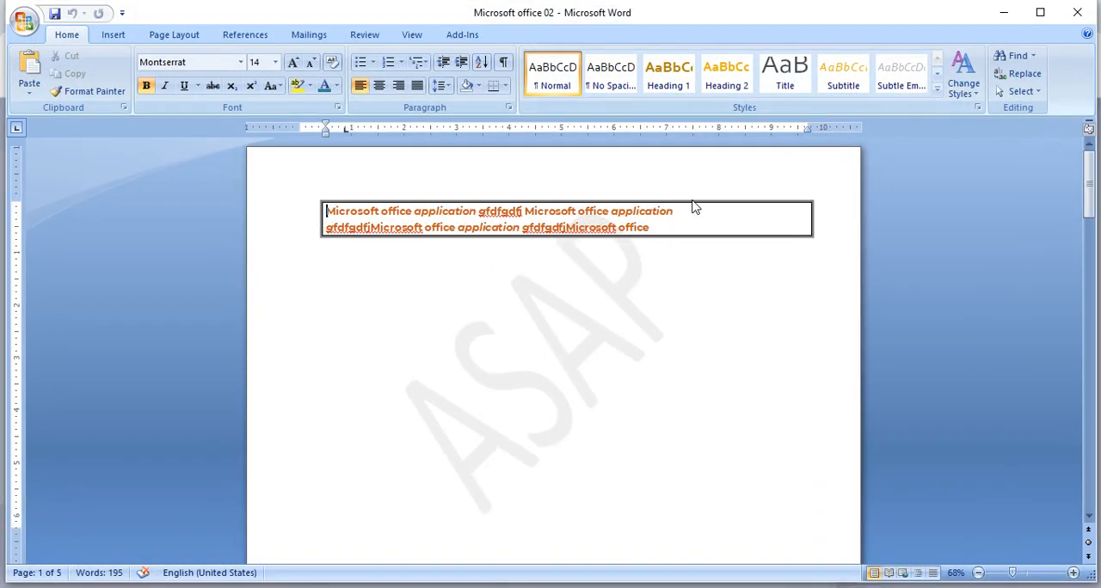
pyautogui.click(413, 36)
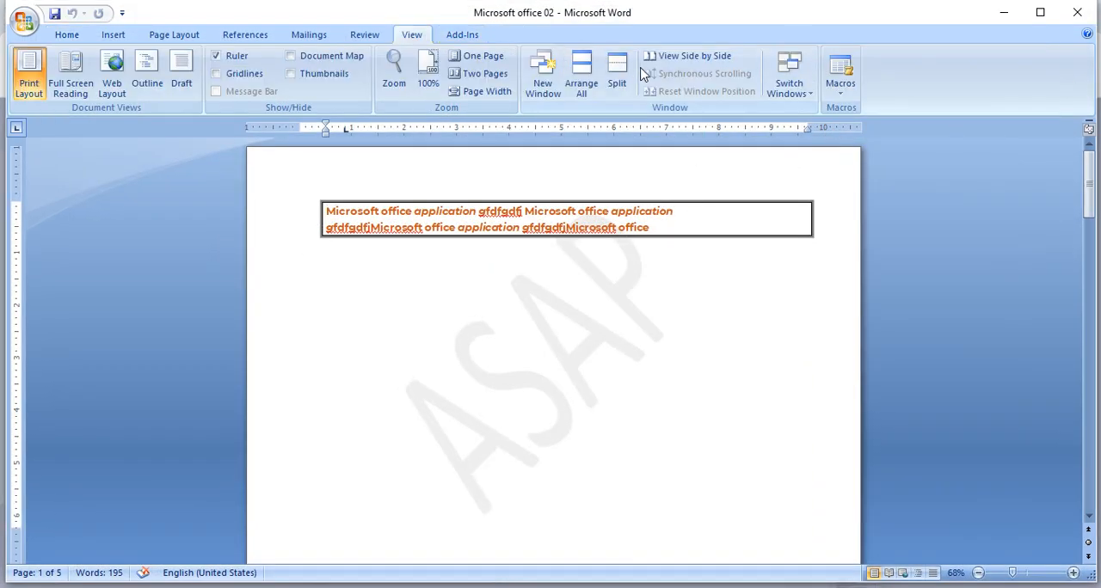
pyautogui.click(789, 76)
pyautogui.click(799, 110)
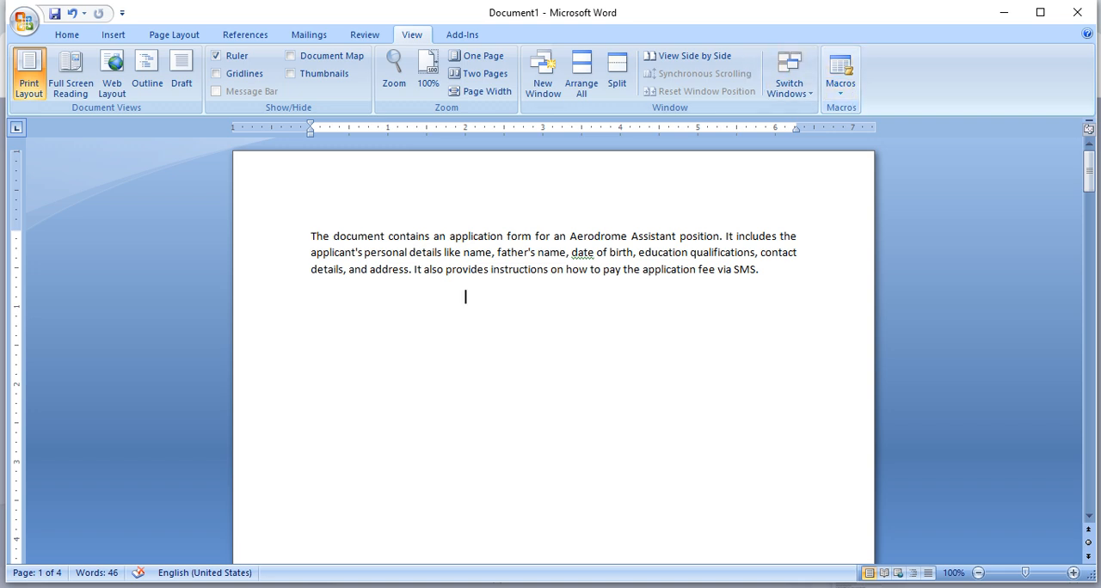
# - Break the paragraph after "The document contains an application" and select both resulting paragraphs
pyautogui.click(69, 36)
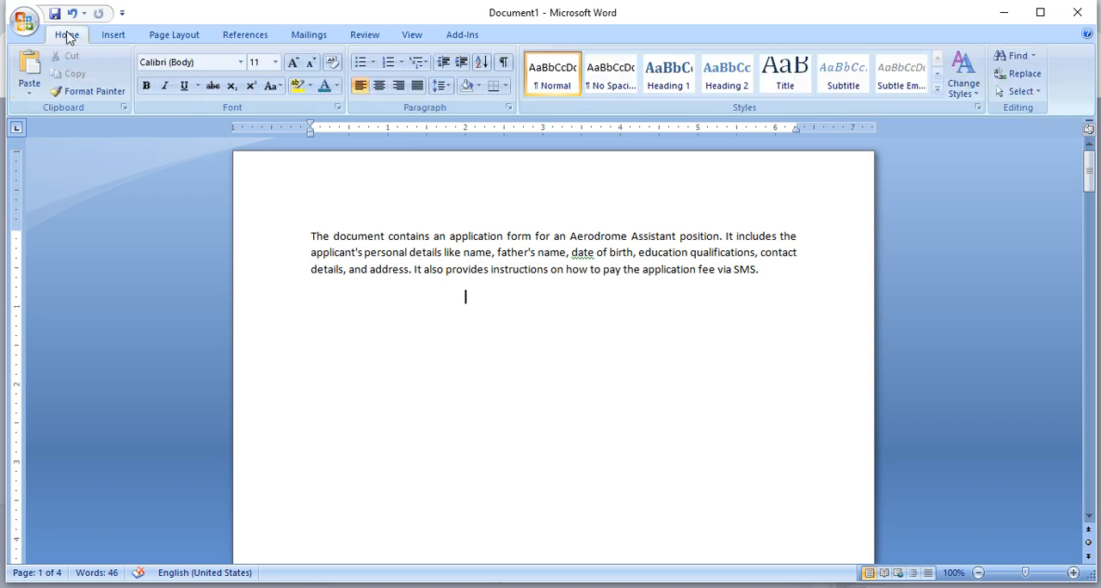
pyautogui.click(501, 272)
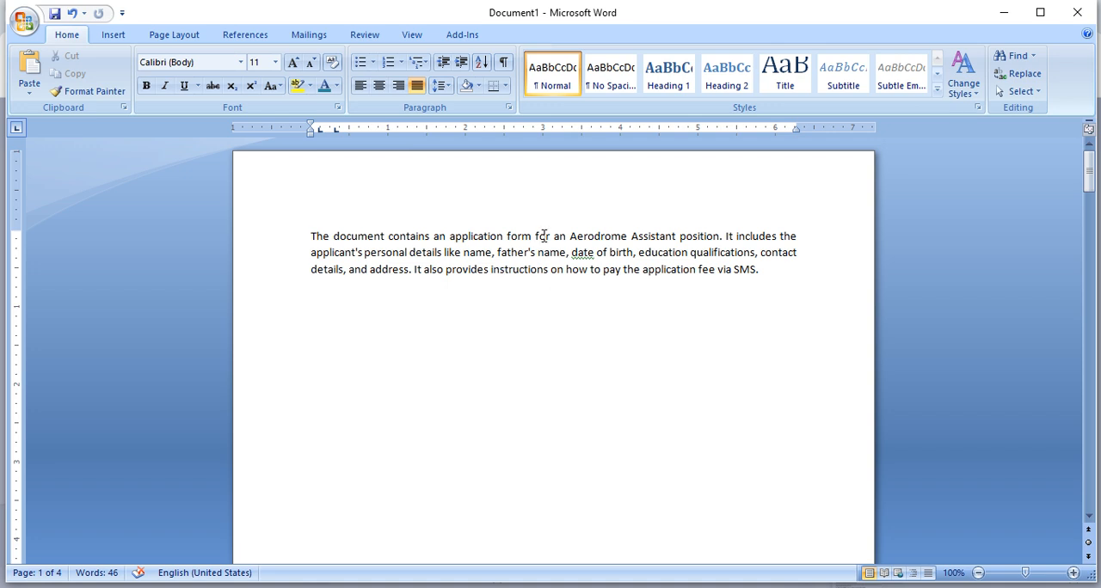
pyautogui.click(507, 236)
pyautogui.press('Return')
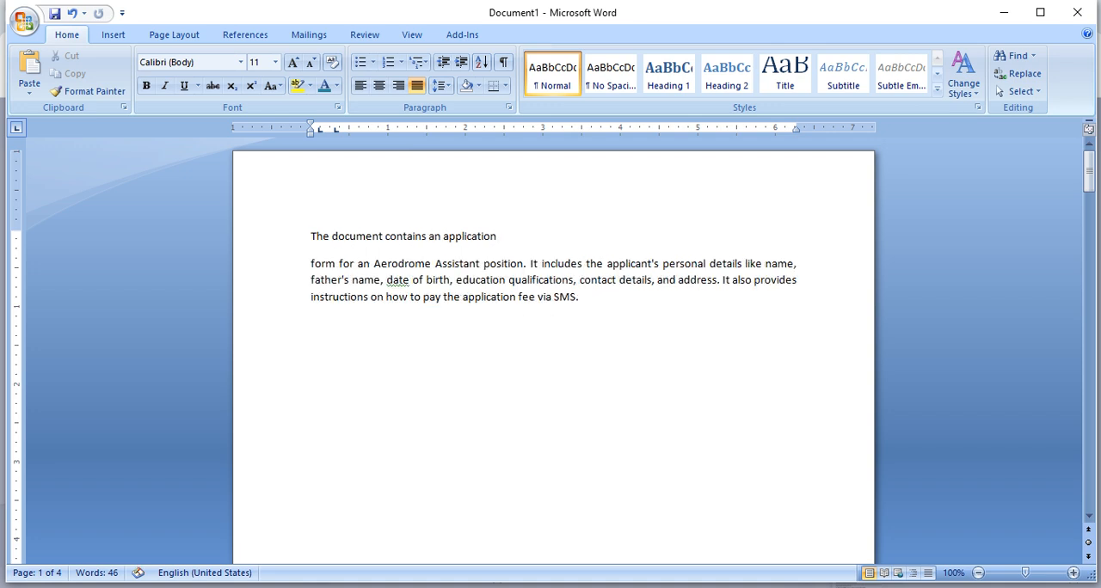
pyautogui.click(402, 261)
pyautogui.click(605, 300)
pyautogui.moveTo(606, 300); pyautogui.dragTo(207, 234)
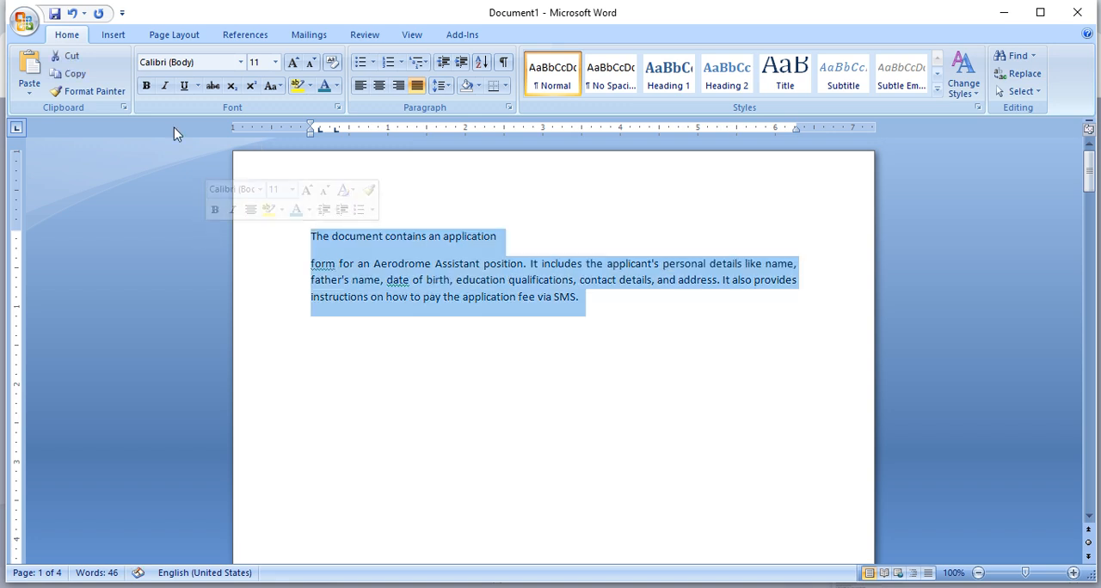
# - Place the cursor after "The document contains an application" and begin setting up a new macro recording
pyautogui.click(412, 35)
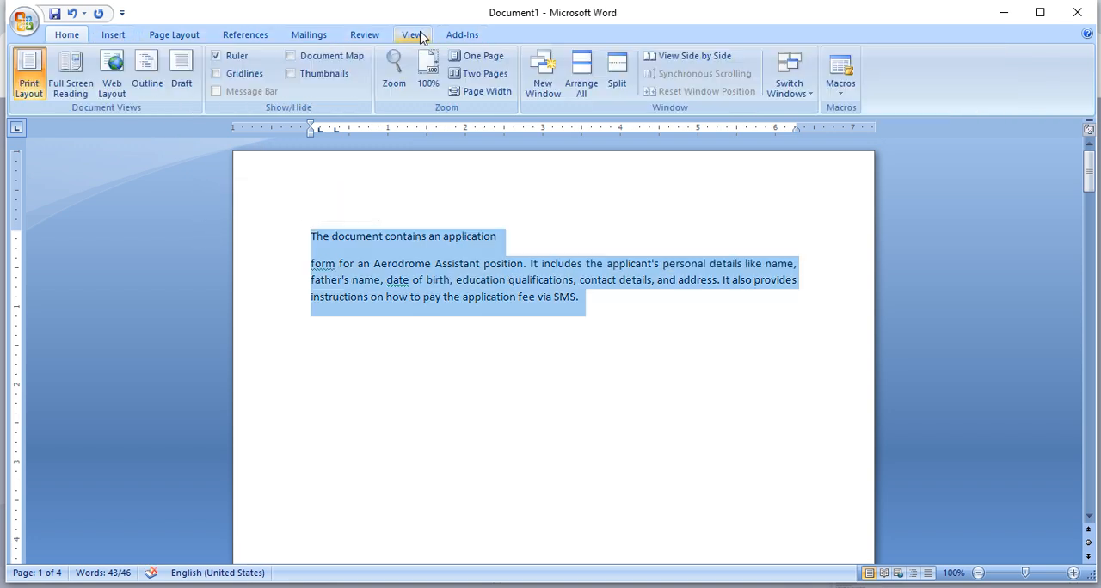
pyautogui.click(847, 93)
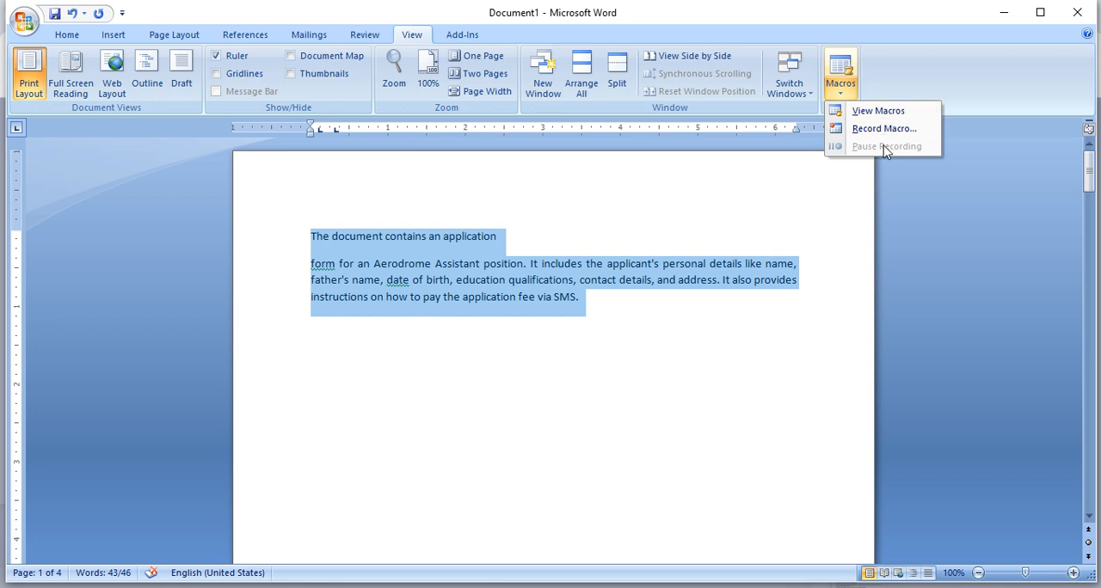
pyautogui.click(664, 192)
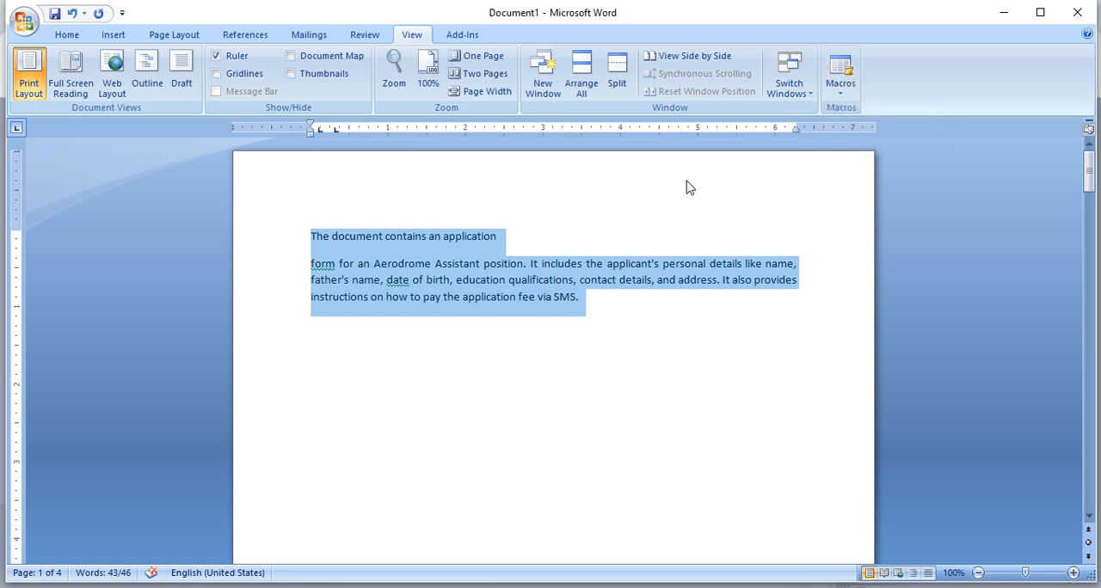
pyautogui.click(638, 238)
pyautogui.click(846, 98)
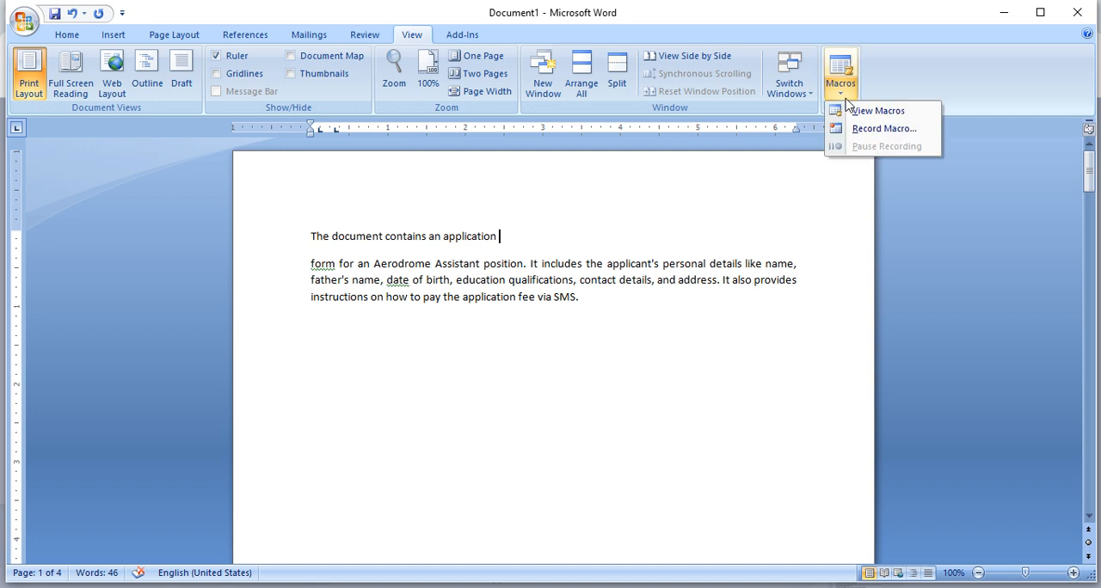
pyautogui.click(886, 129)
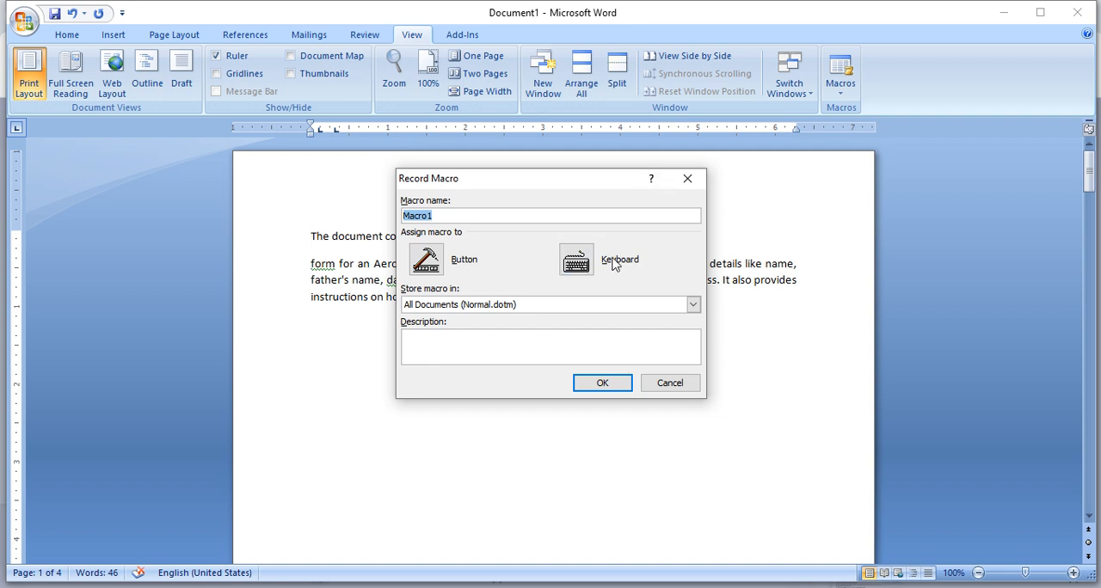
# - Assign the keyboard shortcut Alt+Ctrl+S to Macro1, saved in Normal, and start recording the macro
pyautogui.click(581, 265)
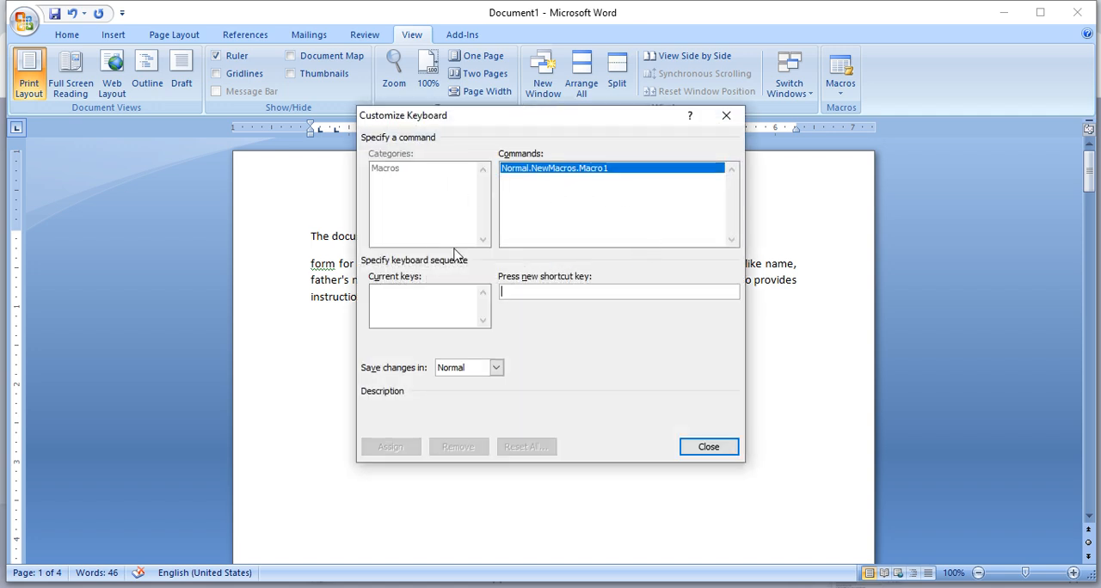
pyautogui.click(581, 293)
pyautogui.hotkey('ctrl', 'alt', 's')
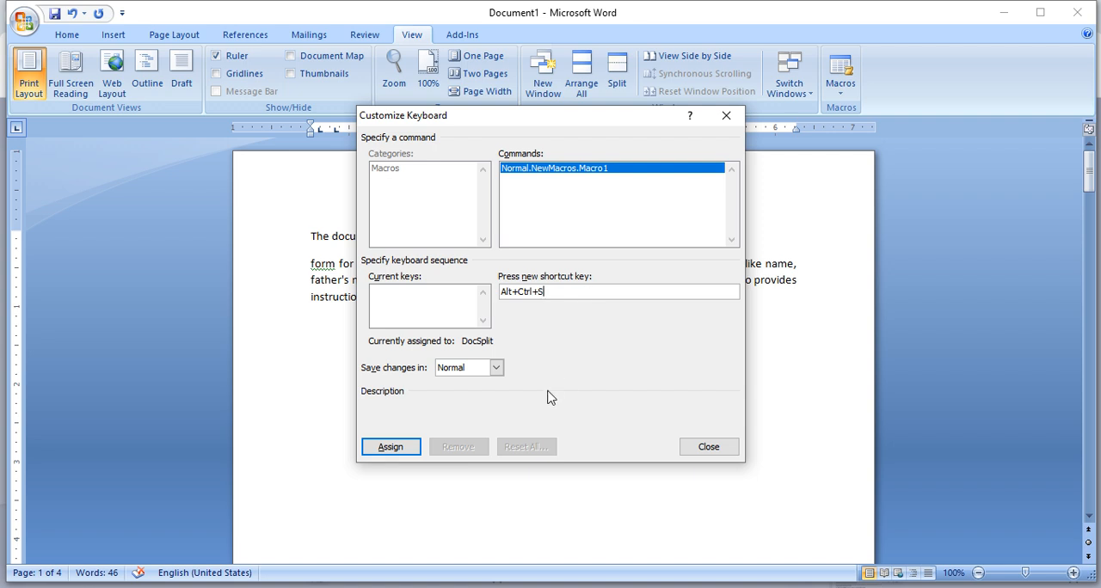
pyautogui.click(409, 449)
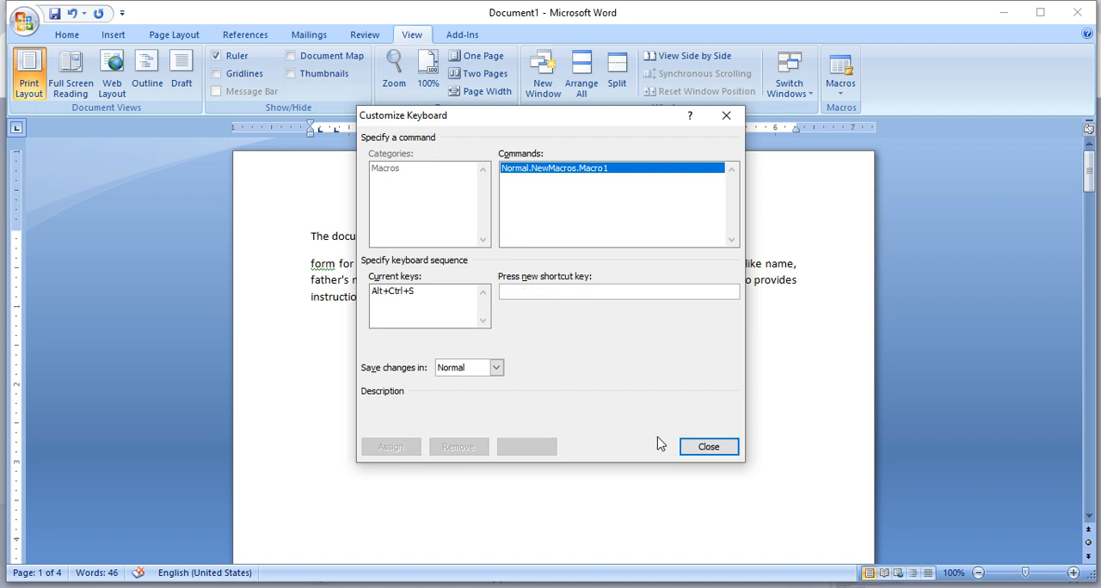
pyautogui.click(710, 447)
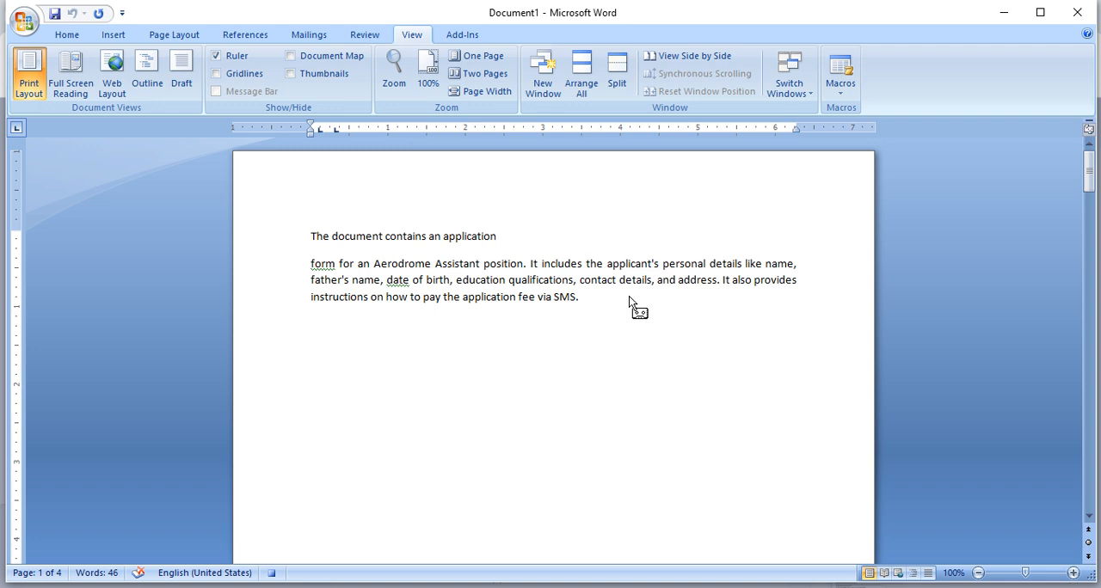
# - Select the line "The document contains an application" and format it at 22 pt in bold
pyautogui.moveTo(628, 296); pyautogui.dragTo(63, 45)
pyautogui.click(64, 39)
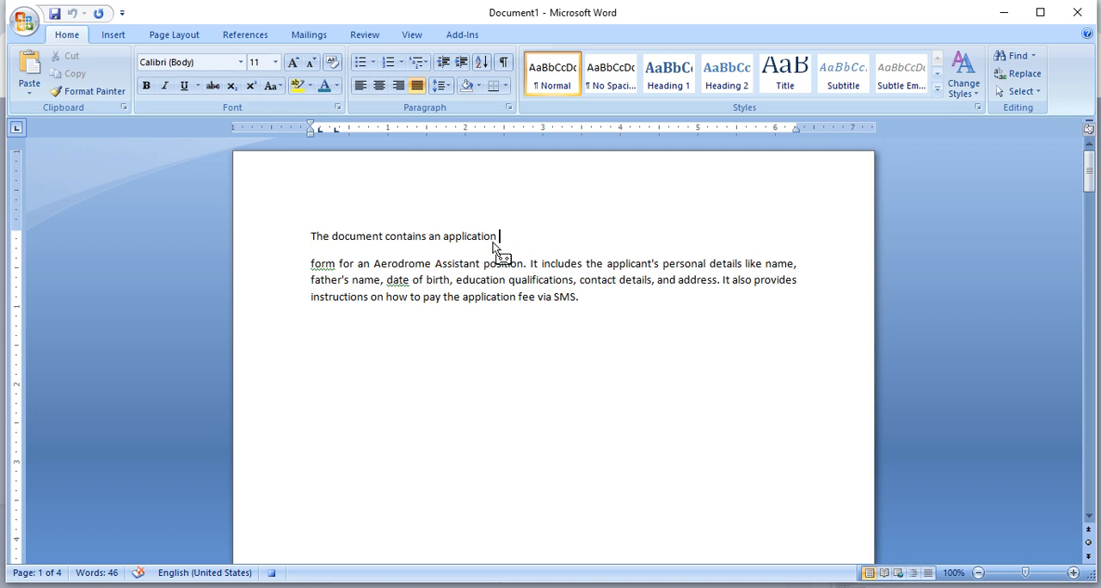
pyautogui.hotkey('ctrl', 'Left')
pyautogui.hotkey('ctrl', 'Left')
pyautogui.hotkey('ctrl', 'Left')
pyautogui.press('Home')
pyautogui.hotkey('shift', 'Right')
pyautogui.hotkey('shift', 'Right')
pyautogui.hotkey('shift', 'Right')
pyautogui.hotkey('shift', 'Right')
pyautogui.hotkey('shift', 'Right')
pyautogui.hotkey('shift', 'Right')
pyautogui.hotkey('shift', 'Right')
pyautogui.hotkey('shift', 'Right')
pyautogui.hotkey('shift', 'Right')
pyautogui.hotkey('shift', 'Right')
pyautogui.hotkey('shift', 'Right')
pyautogui.hotkey('shift', 'Right')
pyautogui.hotkey('shift', 'Right')
pyautogui.hotkey('shift', 'Right')
pyautogui.hotkey('shift', 'Right')
pyautogui.hotkey('shift', 'Right')
pyautogui.hotkey('shift', 'Right')
pyautogui.hotkey('shift', 'Right')
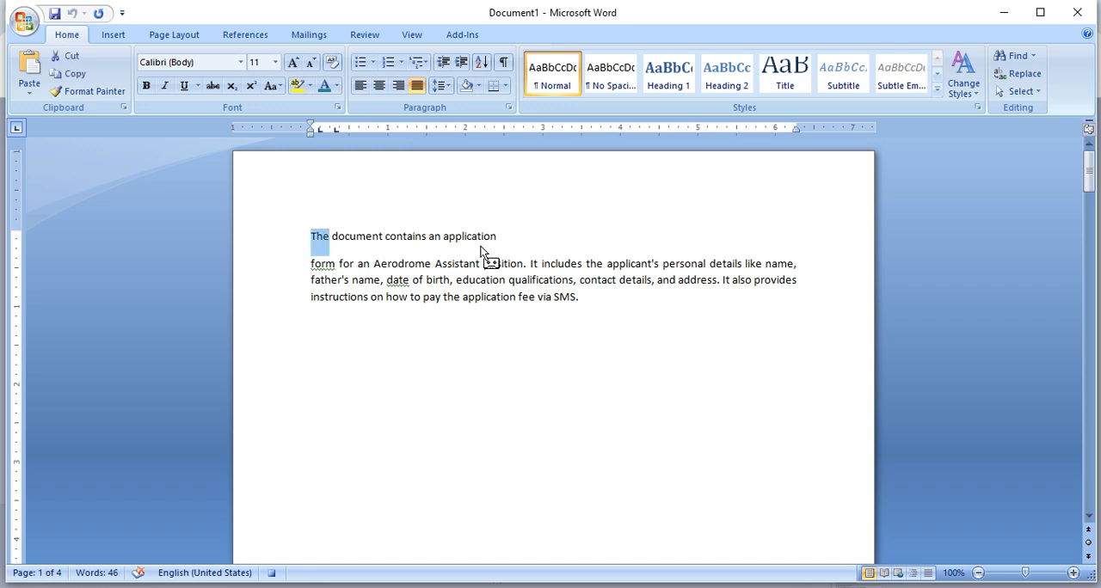
pyautogui.hotkey('shift', 'Right')
pyautogui.hotkey('shift', 'Right')
pyautogui.hotkey('shift', 'Right')
pyautogui.hotkey('shift', 'Right')
pyautogui.hotkey('shift', 'Right')
pyautogui.hotkey('shift', 'Right')
pyautogui.hotkey('shift', 'Right')
pyautogui.hotkey('shift', 'Right')
pyautogui.hotkey('shift', 'Right')
pyautogui.hotkey('shift', 'Right')
pyautogui.hotkey('shift', 'Right')
pyautogui.hotkey('shift', 'Right')
pyautogui.hotkey('shift', 'Right')
pyautogui.hotkey('shift', 'Right')
pyautogui.hotkey('shift', 'Right')
pyautogui.hotkey('shift', 'Right')
pyautogui.hotkey('shift', 'Right')
pyautogui.hotkey('shift', 'Right')
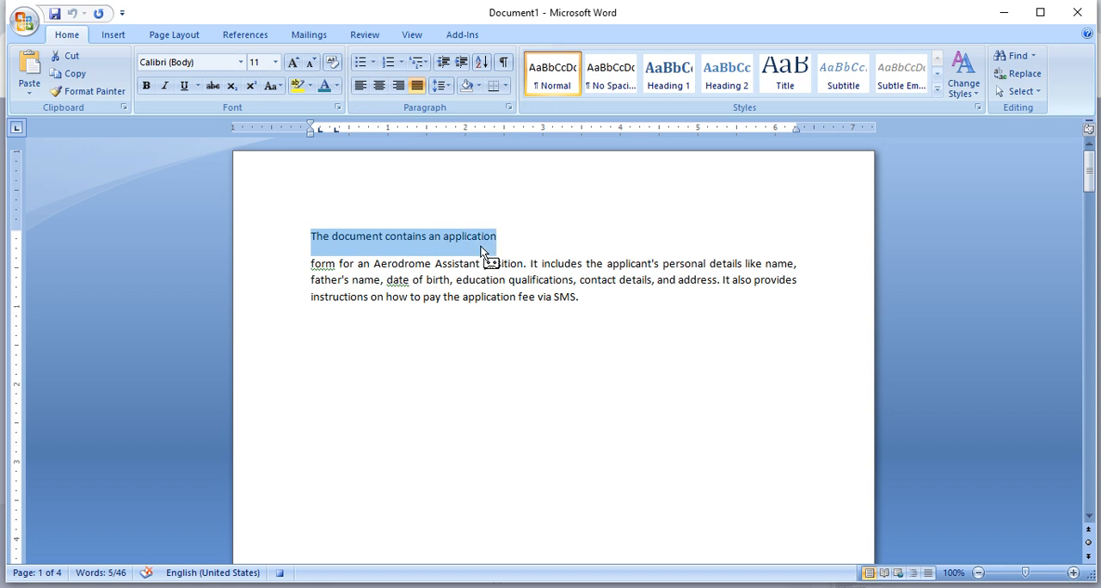
pyautogui.click(293, 62)
pyautogui.click(293, 63)
pyautogui.click(293, 63)
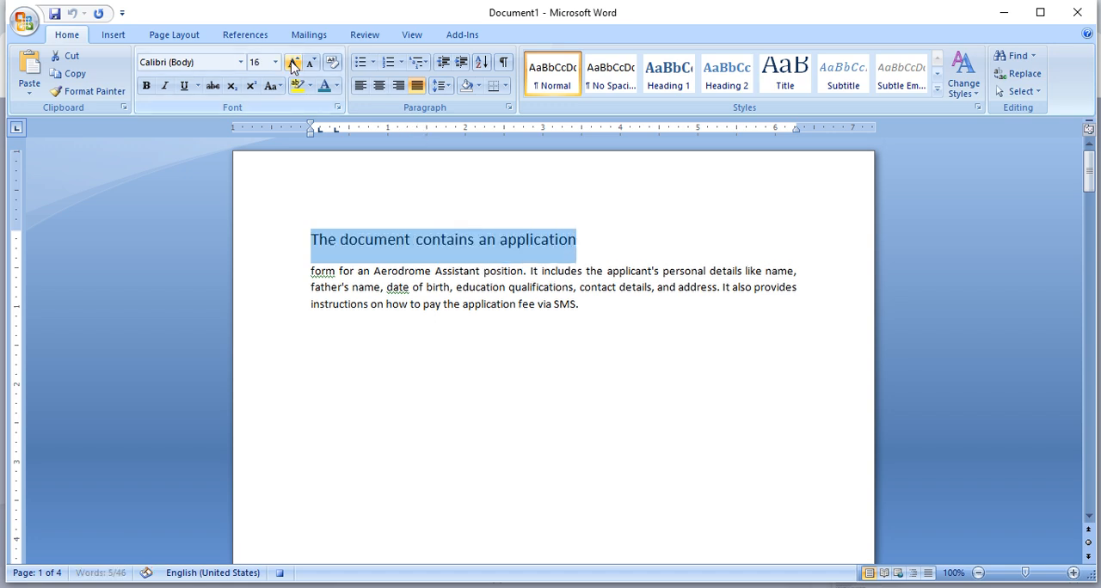
pyautogui.click(293, 63)
pyautogui.click(293, 62)
pyautogui.click(293, 62)
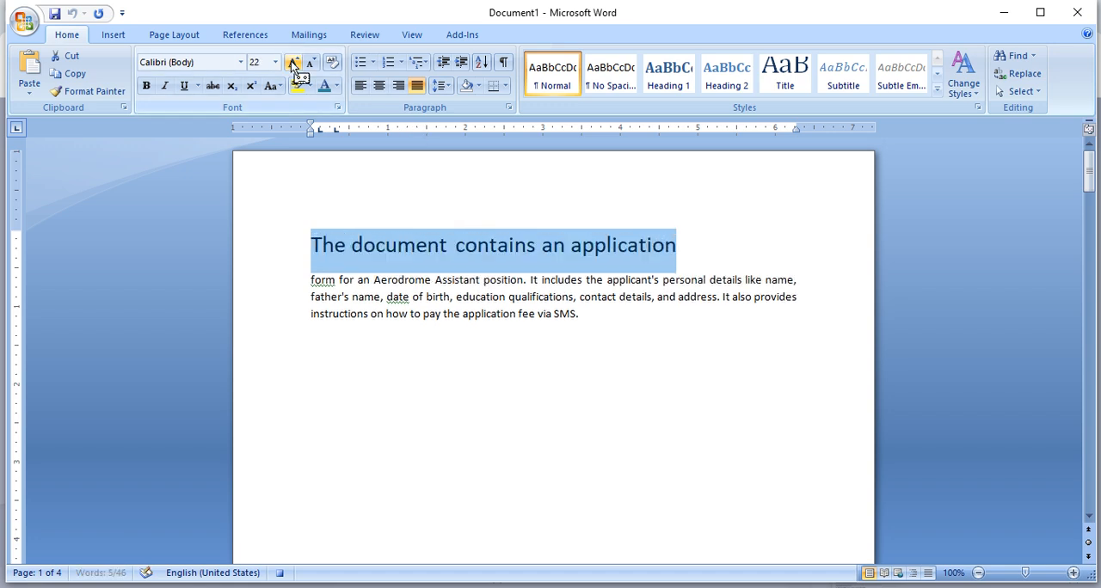
pyautogui.click(147, 86)
# - Set the selected first line's font to 232MKSDRoundBold and align it right
pyautogui.click(242, 63)
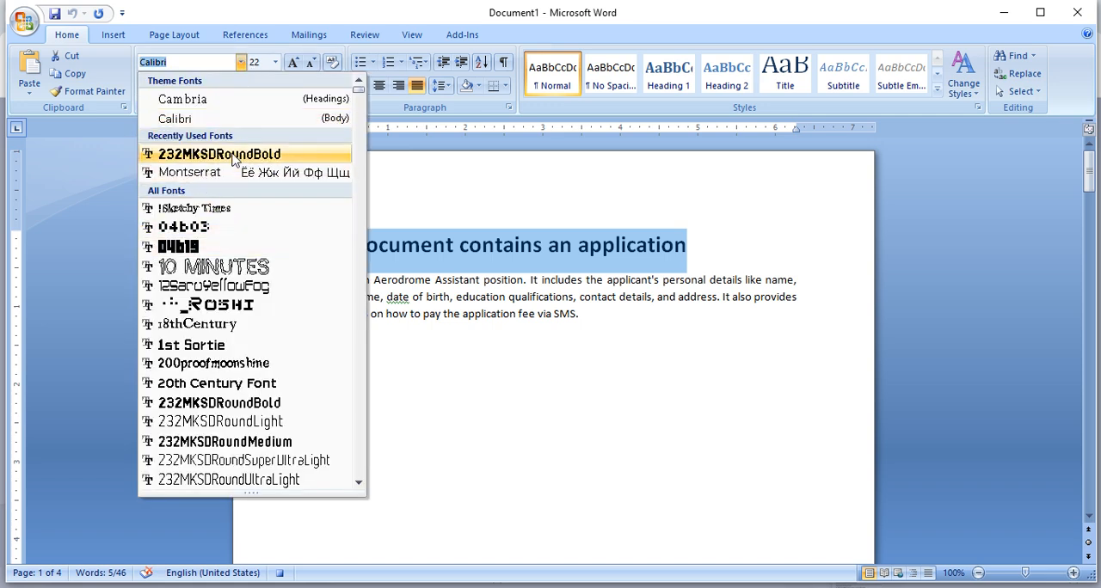
pyautogui.click(233, 155)
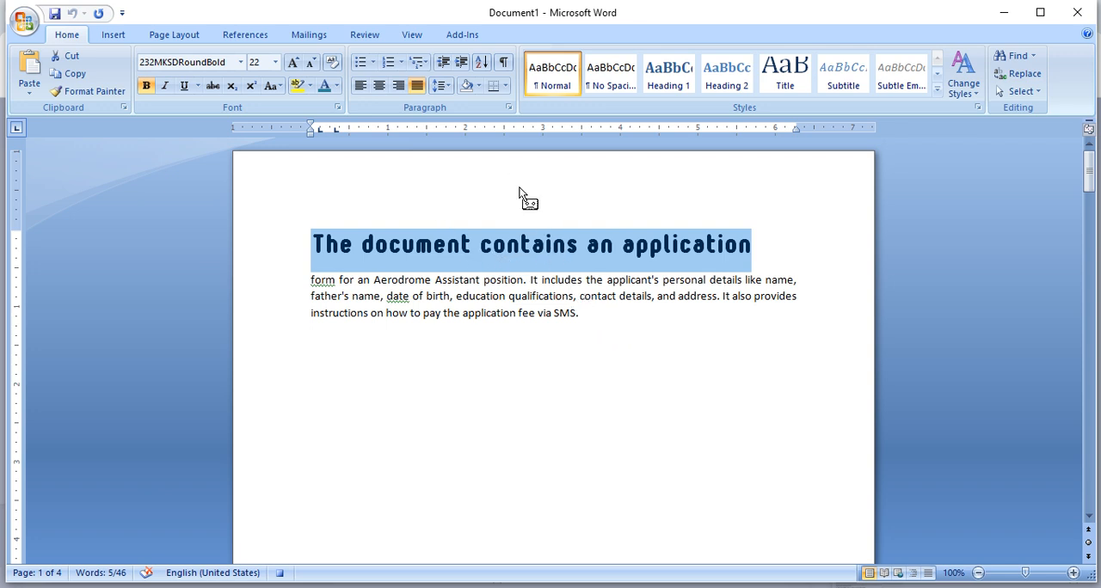
pyautogui.click(399, 86)
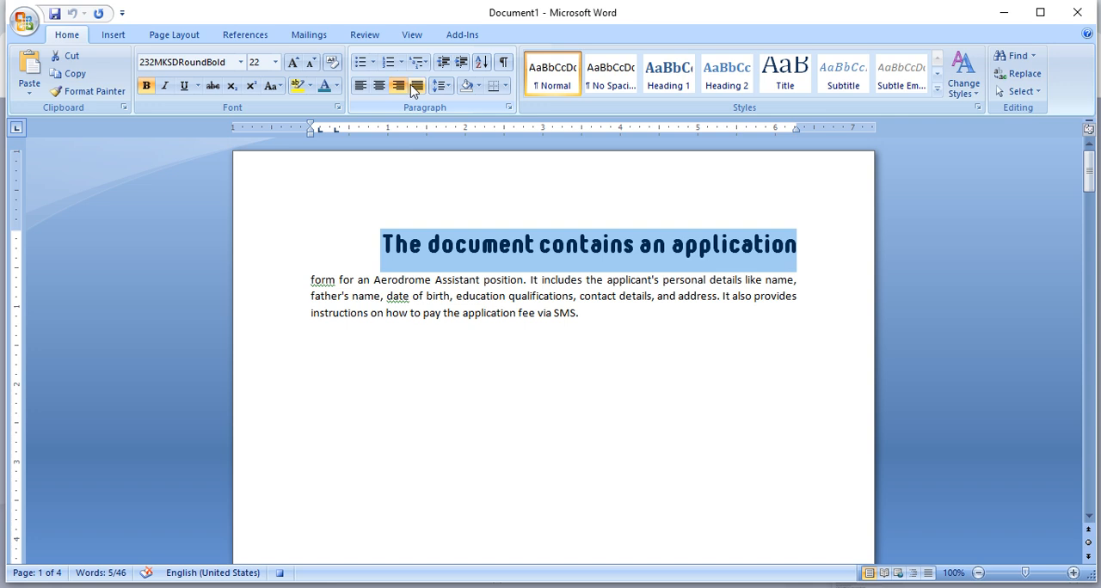
# - Stop recording the macro
pyautogui.click(412, 35)
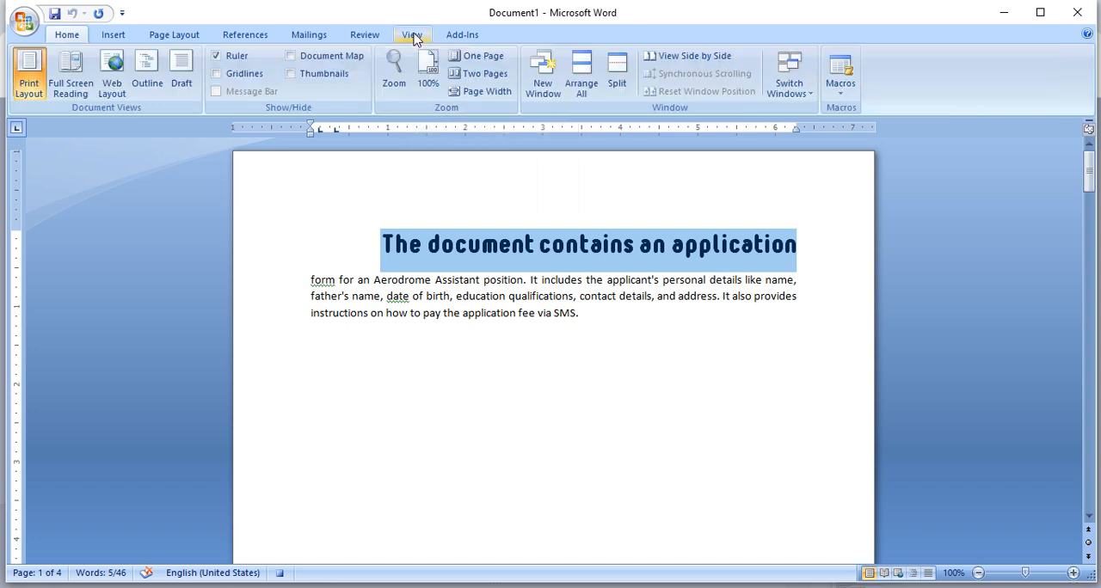
pyautogui.click(844, 91)
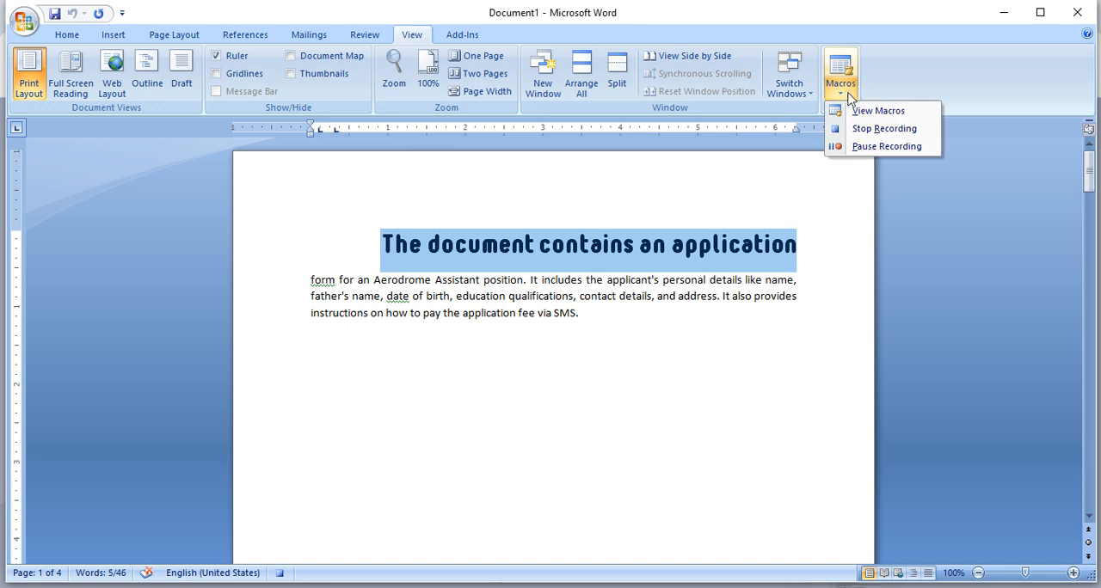
pyautogui.click(883, 129)
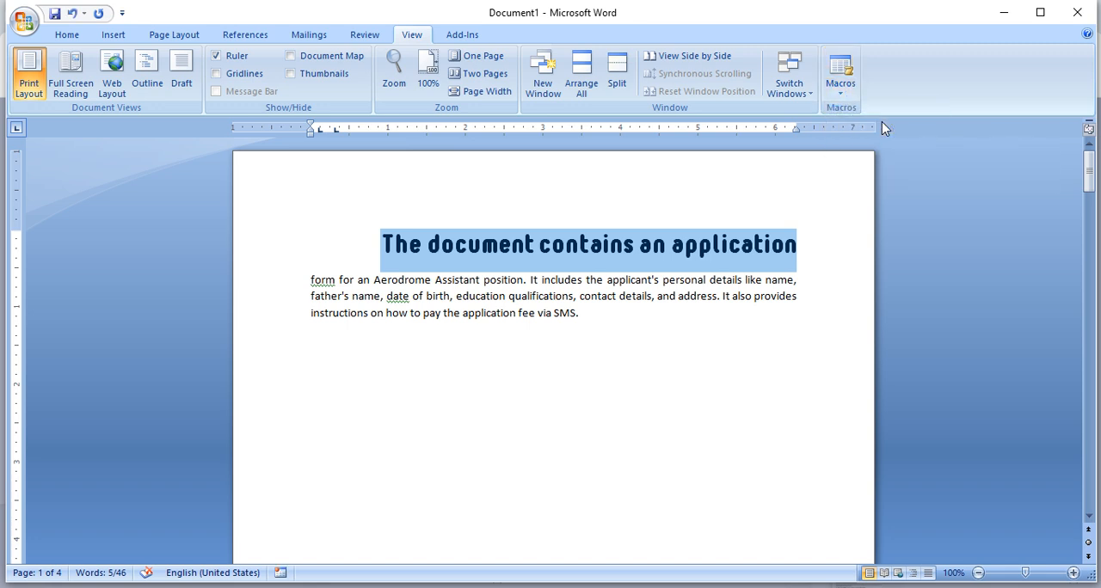
# - Break the body paragraph before "how to pay the application fee via SMS." to put that text on its own line
pyautogui.click(437, 255)
pyautogui.moveTo(380, 244); pyautogui.dragTo(767, 221)
pyautogui.moveTo(590, 325); pyautogui.dragTo(402, 316)
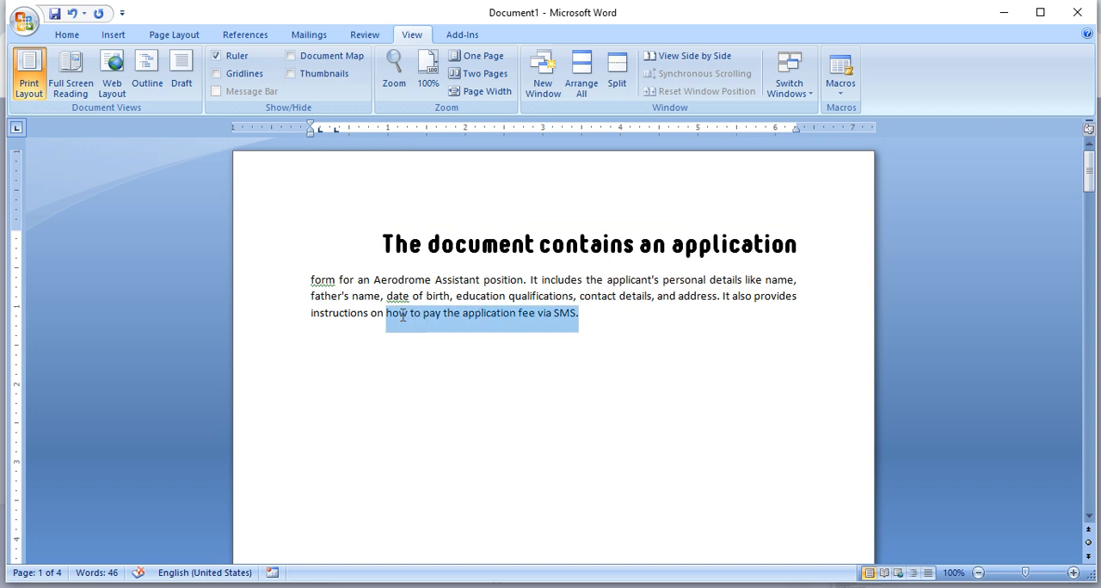
pyautogui.click(388, 316)
pyautogui.press('Return')
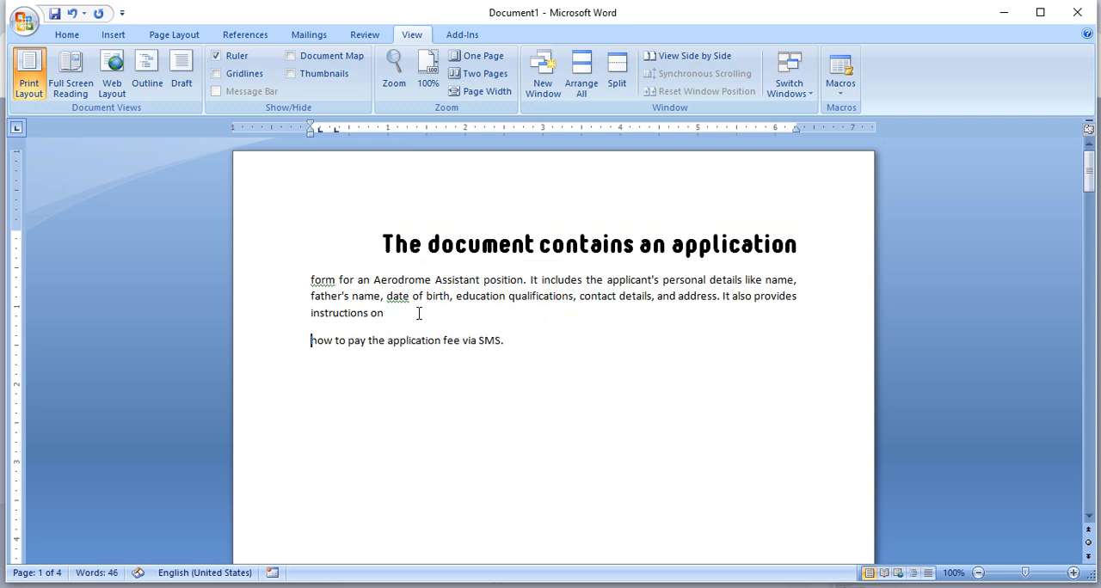
# - Make the line "how to pay the application fee via SMS." bold
pyautogui.moveTo(547, 343); pyautogui.dragTo(311, 342)
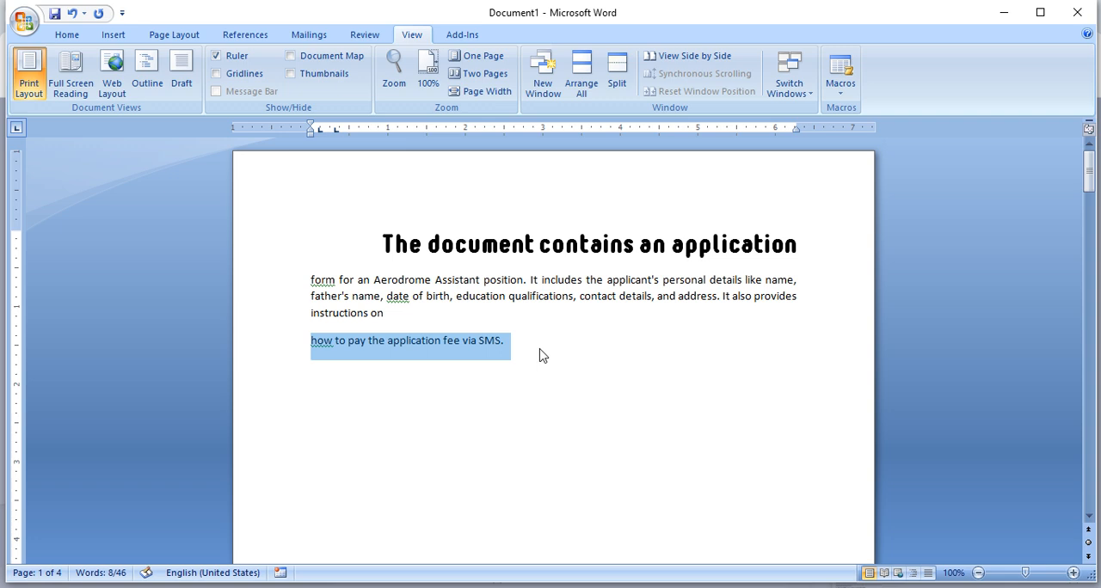
pyautogui.click(517, 345)
pyautogui.moveTo(517, 345); pyautogui.dragTo(305, 341)
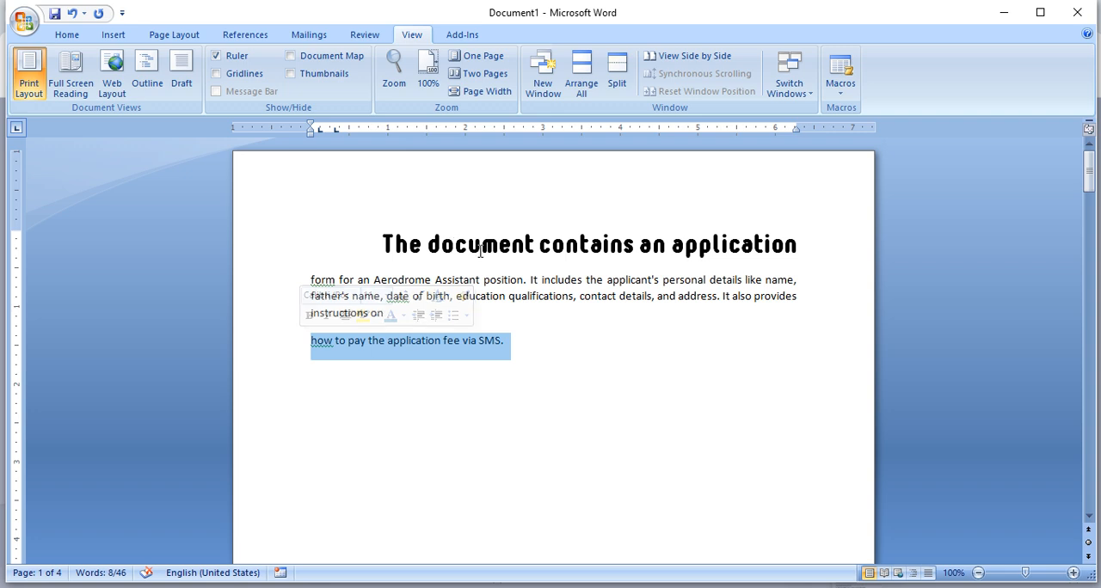
pyautogui.click(504, 339)
pyautogui.click(307, 336)
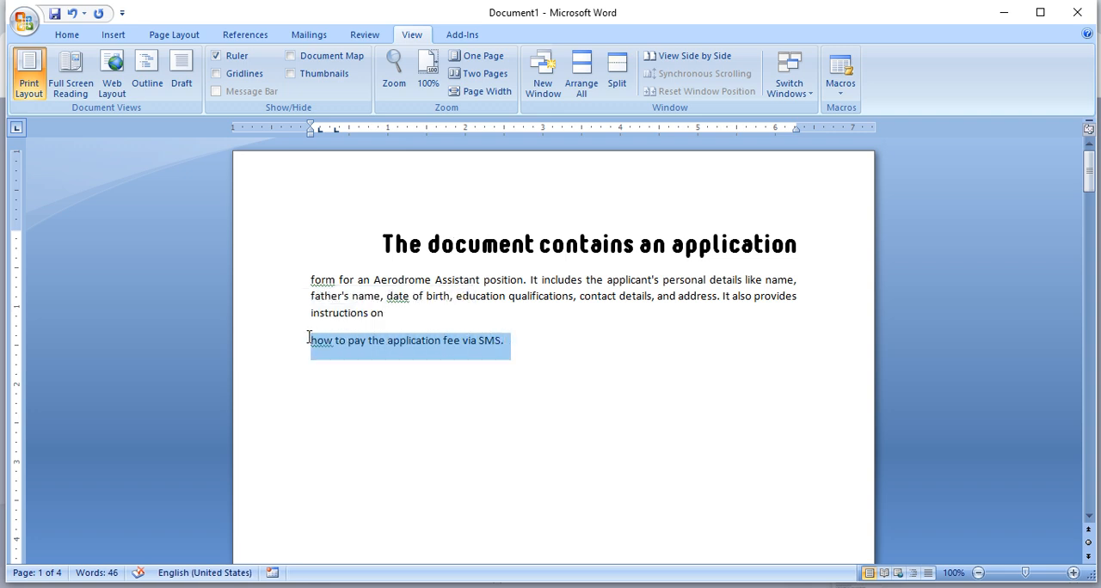
pyautogui.click(67, 35)
pyautogui.click(148, 86)
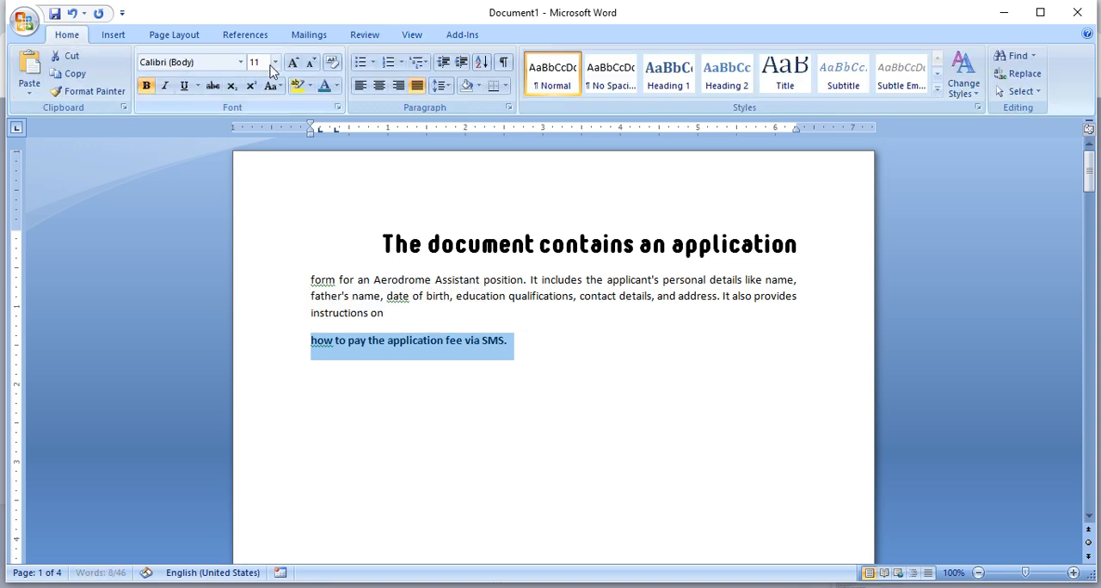
# - Select the line "how to pay the application fee via SMS." again and enlarge its font to 20 pt
pyautogui.click(563, 247)
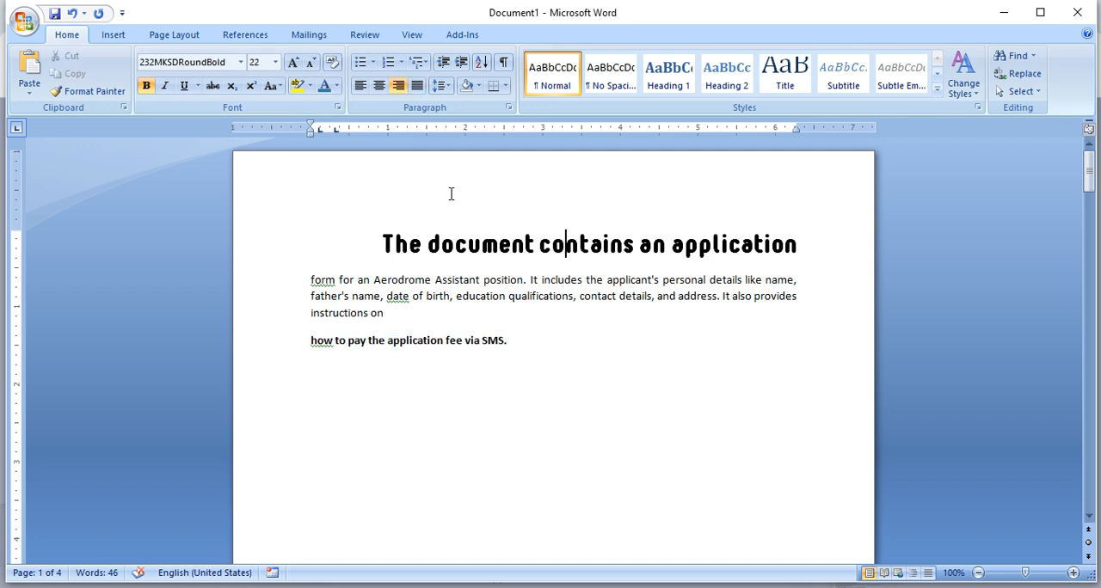
pyautogui.moveTo(530, 344); pyautogui.dragTo(206, 326)
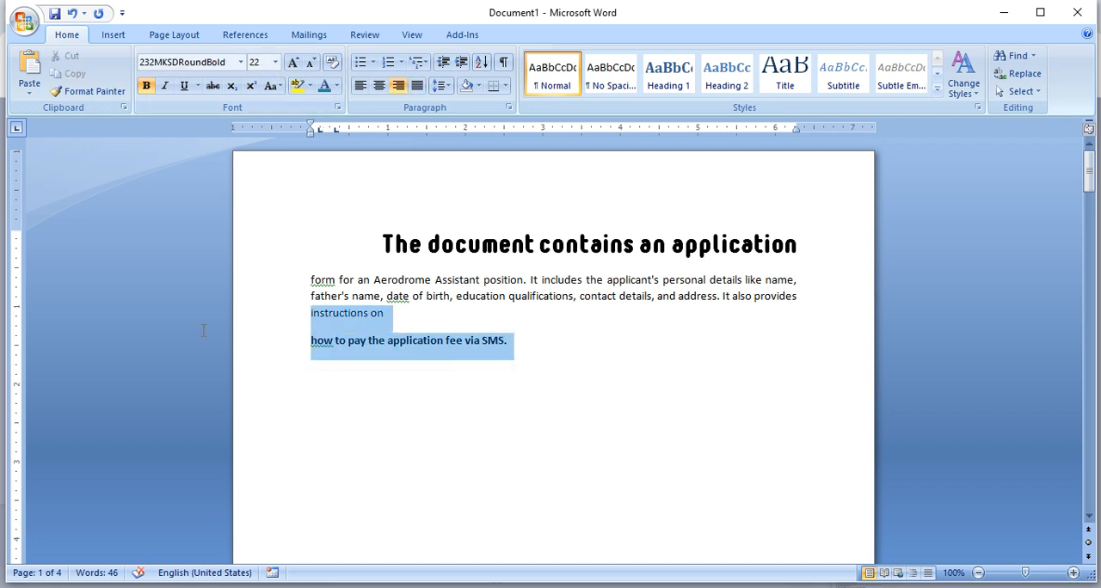
pyautogui.click(567, 371)
pyautogui.moveTo(529, 345); pyautogui.dragTo(271, 342)
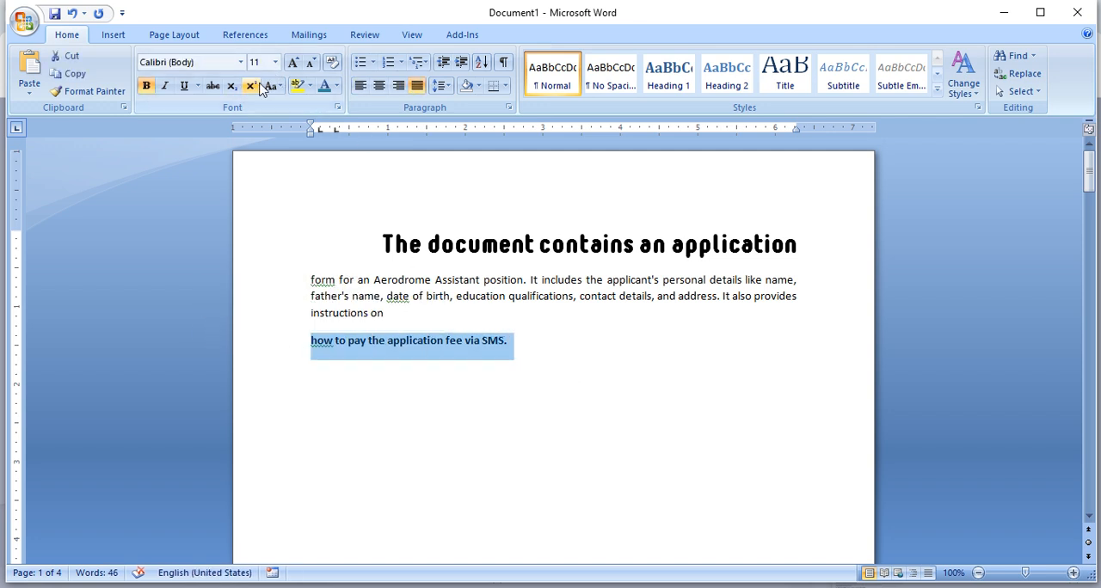
pyautogui.click(292, 63)
pyautogui.click(293, 62)
pyautogui.click(292, 63)
pyautogui.click(292, 62)
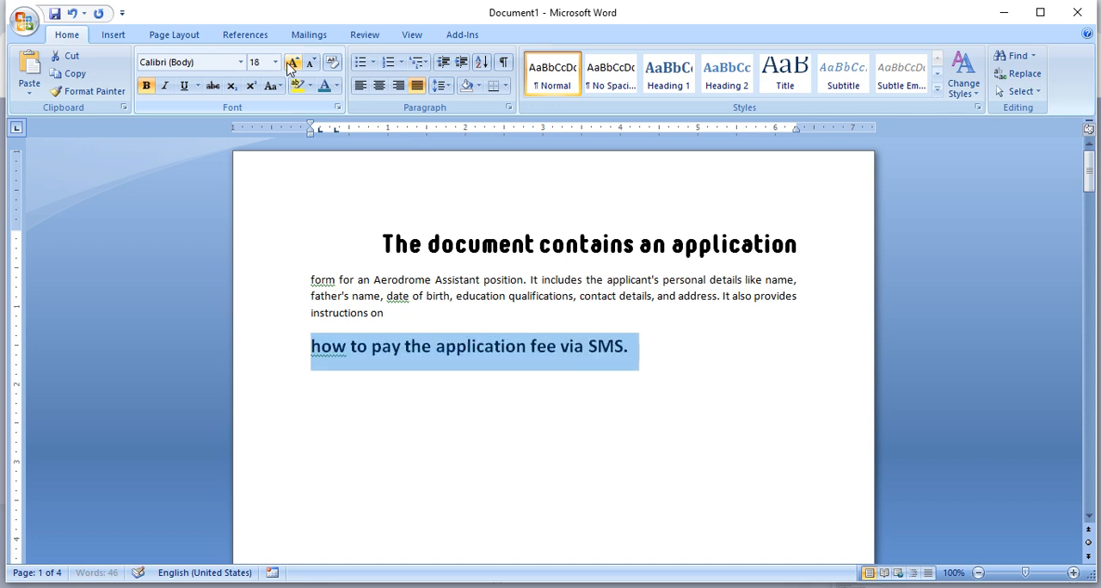
pyautogui.click(293, 62)
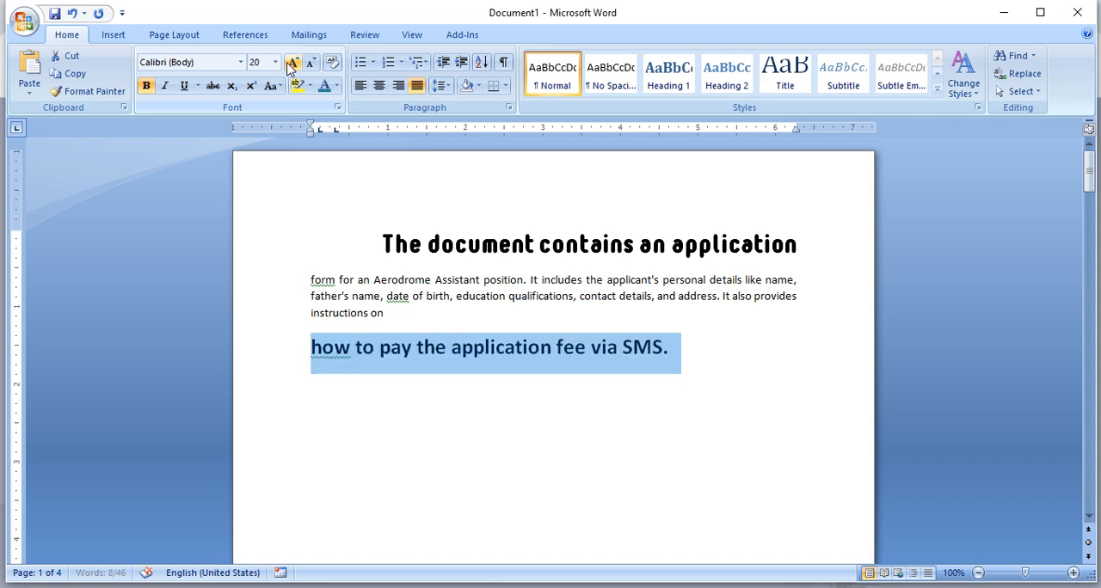
# - Change the font of the selected SMS fee line to 232MKSDRoundBold
pyautogui.click(241, 63)
pyautogui.click(242, 64)
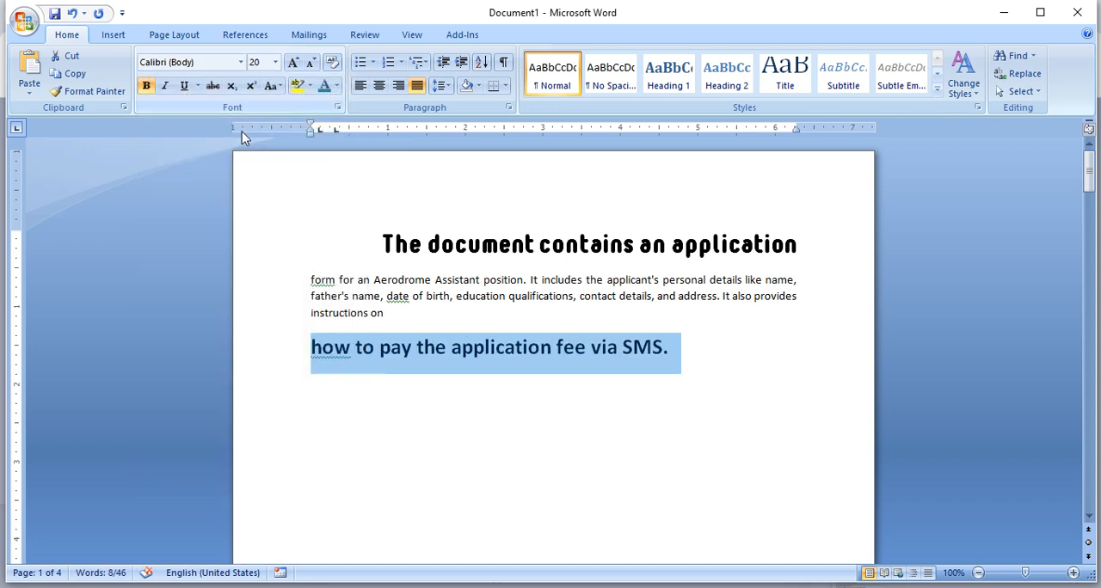
pyautogui.click(242, 63)
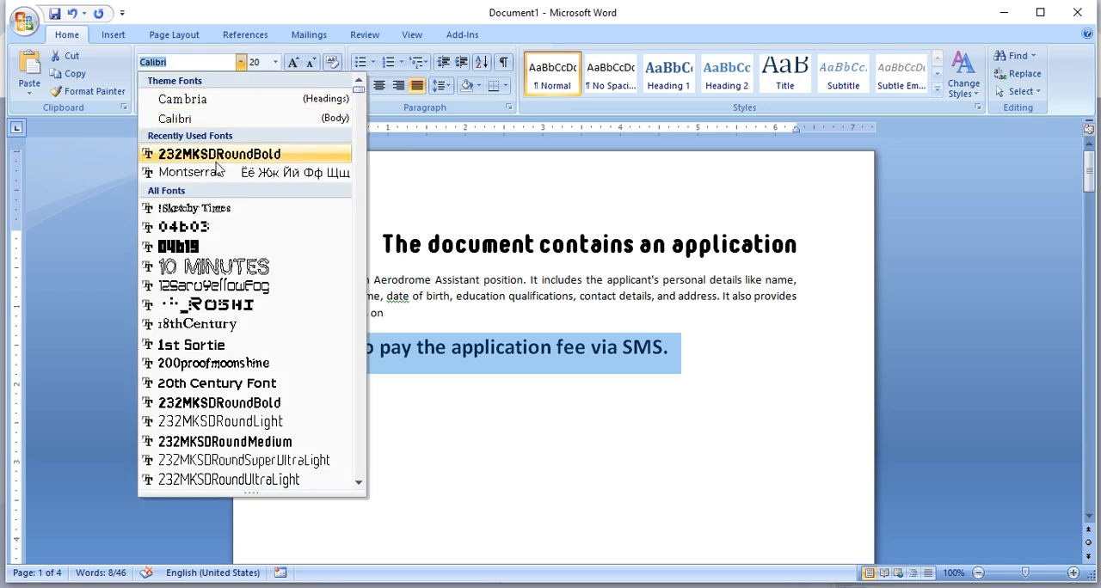
pyautogui.click(219, 154)
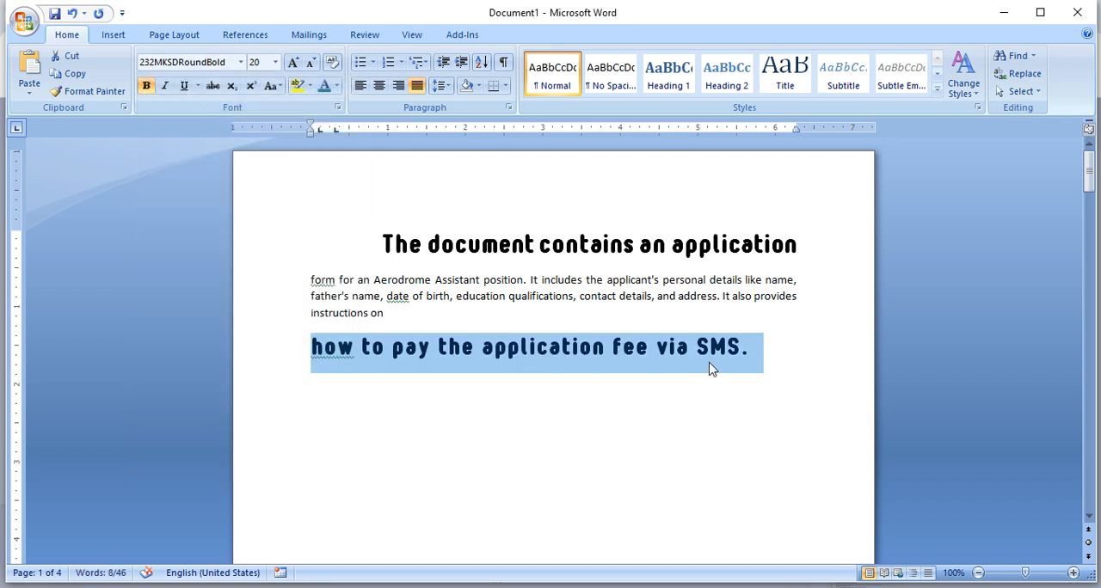
# - Undo the font, size and bold formatting on the line "how to pay the application fee via SMS."
pyautogui.hotkey('ctrl', 'z')
pyautogui.hotkey('ctrl', 'z')
pyautogui.hotkey('ctrl', 'z')
pyautogui.hotkey('ctrl', 'z')
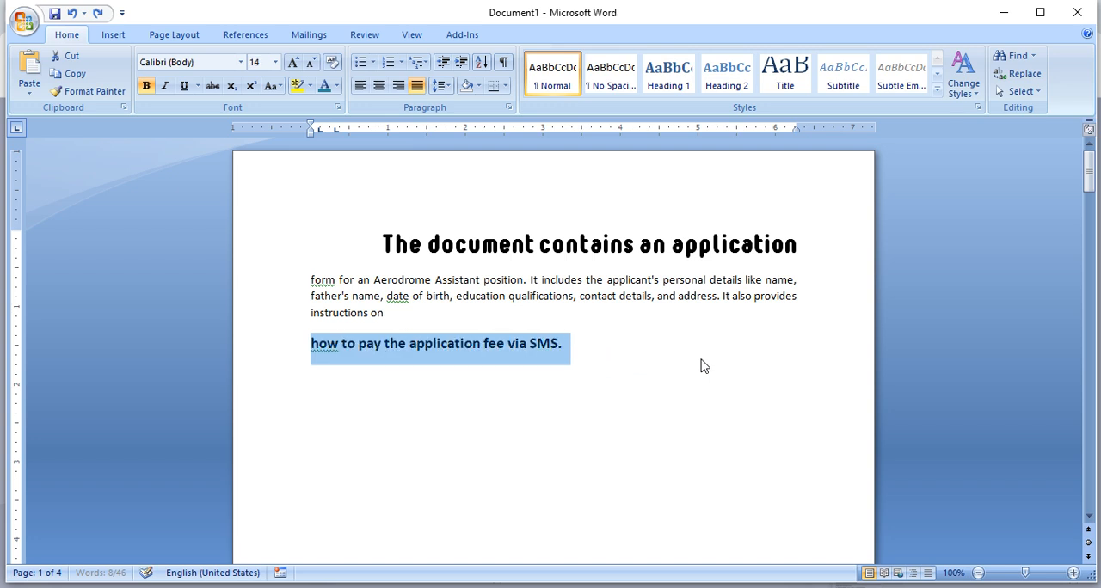
pyautogui.hotkey('ctrl', 'z')
pyautogui.hotkey('ctrl', 'z')
pyautogui.hotkey('ctrl', 'z')
pyautogui.hotkey('ctrl', 'z')
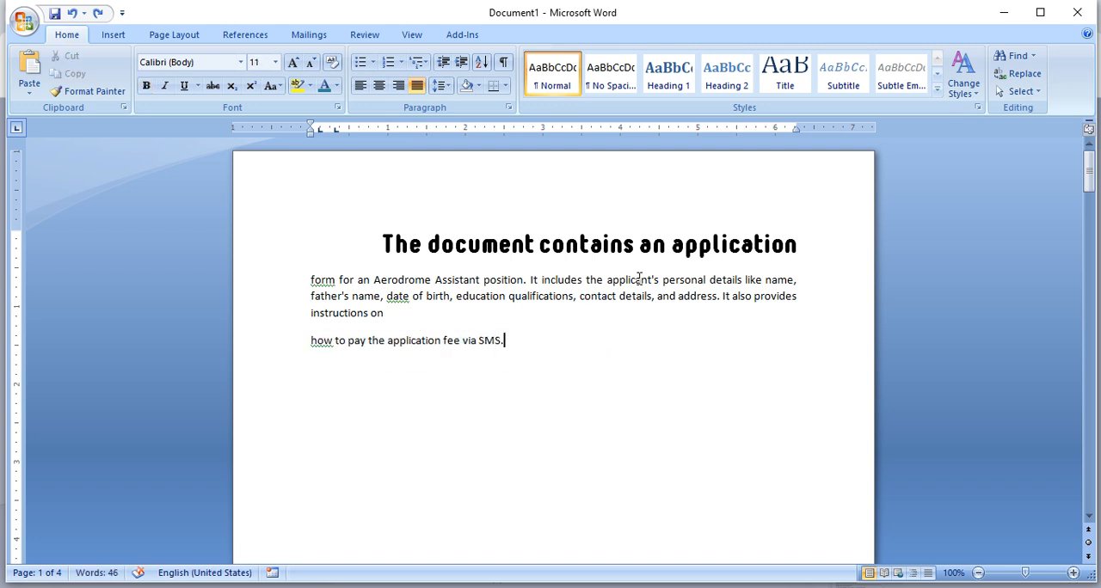
# - Select the line "how to pay the application fee via SMS." and try to apply the recorded formatting macro to it
pyautogui.moveTo(382, 232); pyautogui.dragTo(765, 229)
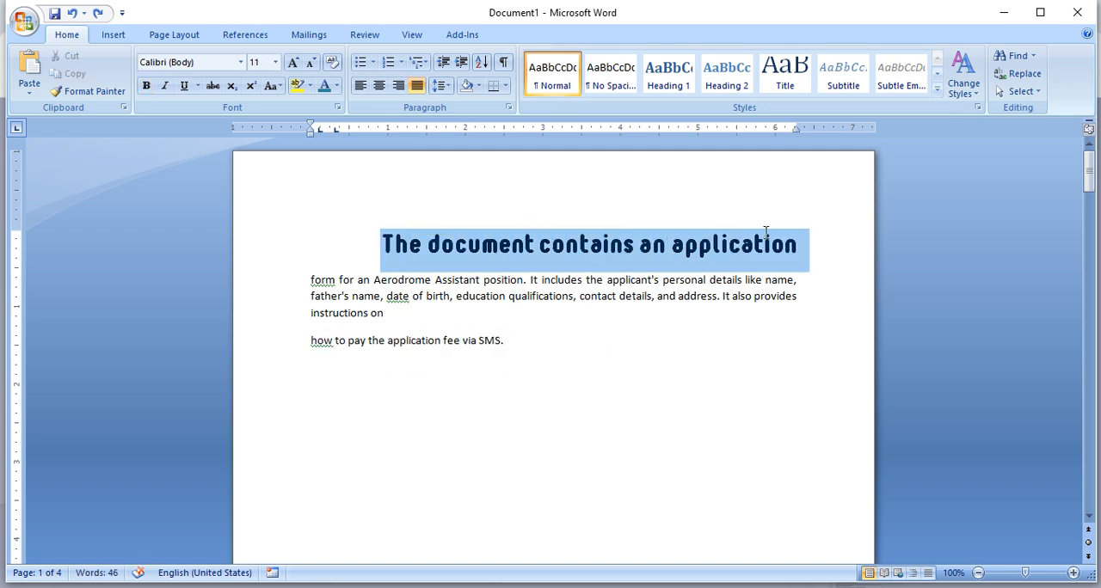
pyautogui.click(516, 359)
pyautogui.click(521, 342)
pyautogui.moveTo(521, 341); pyautogui.dragTo(310, 342)
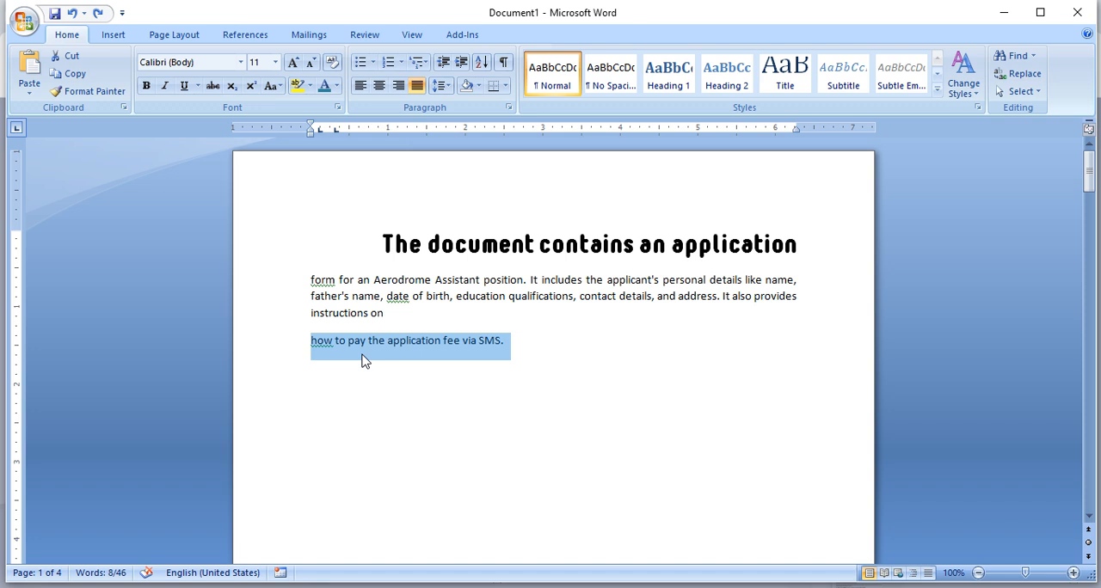
pyautogui.hotkey('ctrl', 'y')
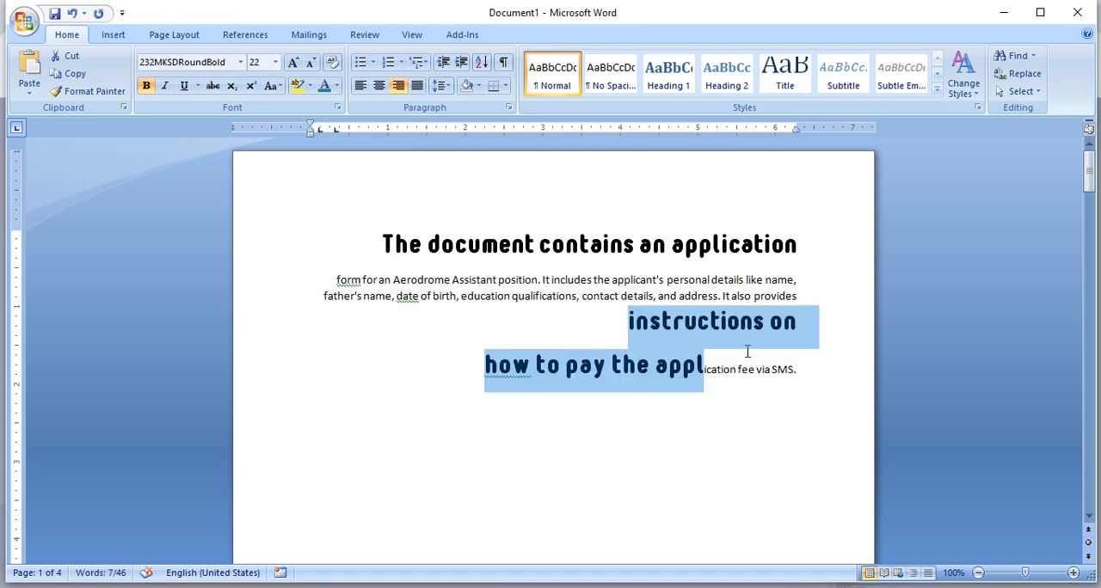
# - Undo the macro's alignment, font, size and bold changes on the "instructions on how to pay" text
pyautogui.hotkey('ctrl', 'l')
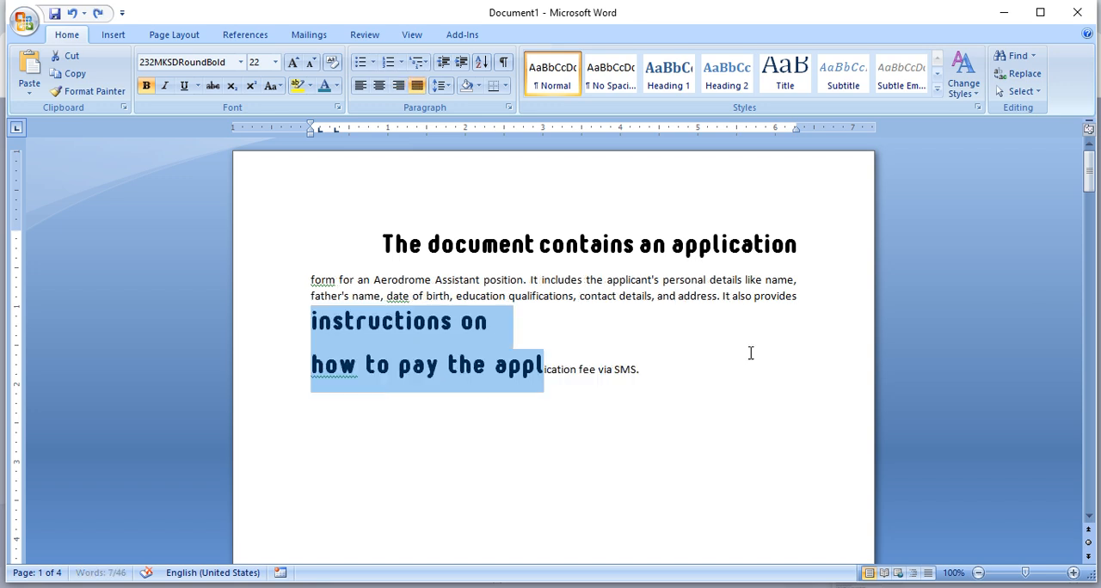
pyautogui.click(644, 351)
pyautogui.hotkey('ctrl', 'z')
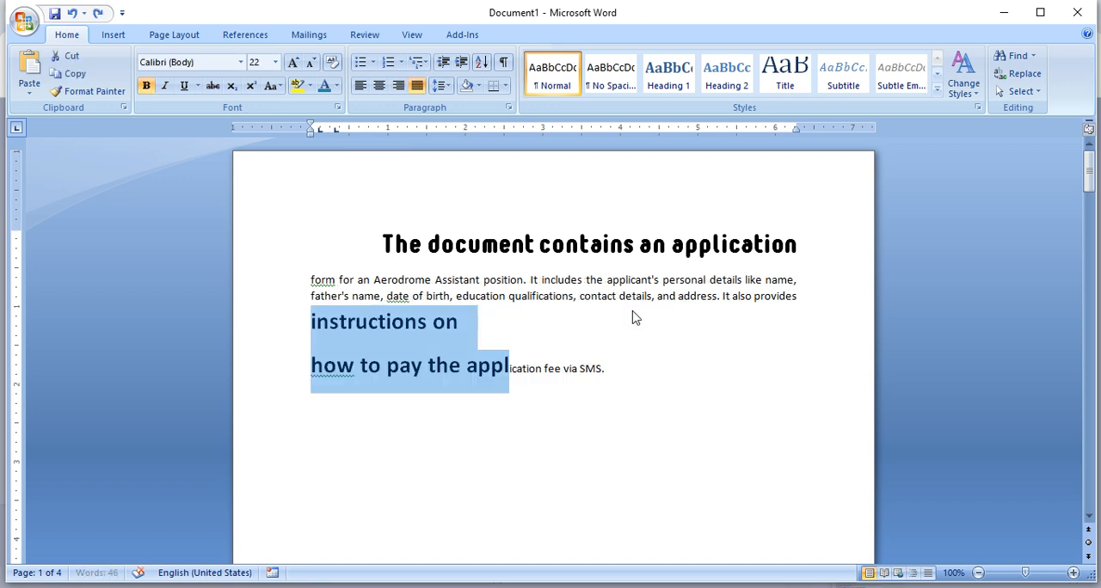
pyautogui.hotkey('ctrl', 'y')
pyautogui.hotkey('ctrl', 'z')
pyautogui.hotkey('ctrl', 'z')
pyautogui.hotkey('ctrl', 'z')
pyautogui.hotkey('ctrl', 'z')
pyautogui.hotkey('ctrl', 'z')
pyautogui.hotkey('ctrl', 'z')
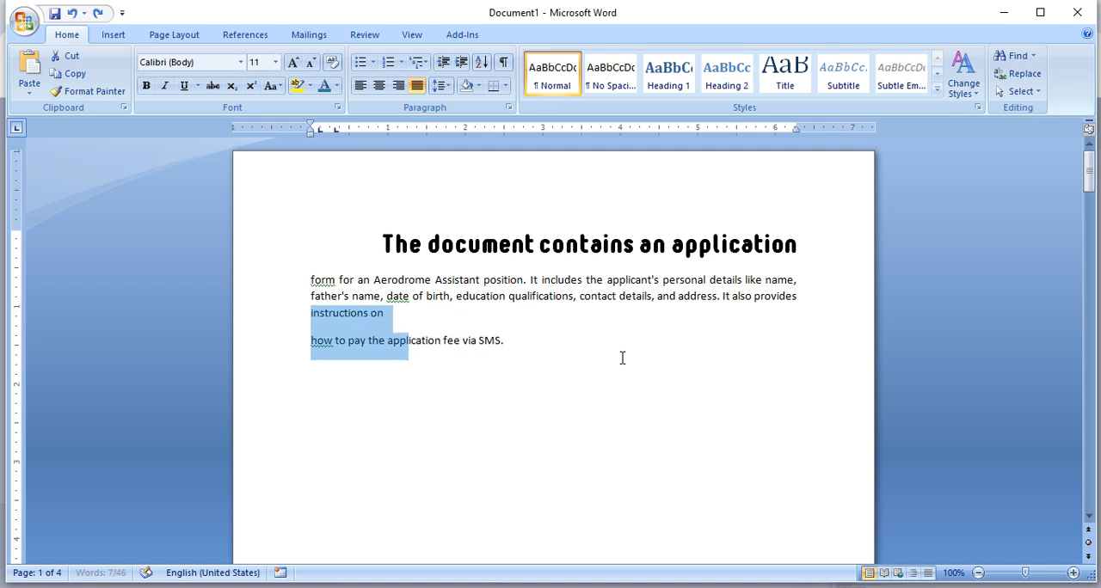
# - Undo the line break before "how to pay the application fee via SMS.", select that text and apply the recorded formatting macro
pyautogui.hotkey('ctrl', 'z')
pyautogui.moveTo(597, 315); pyautogui.dragTo(386, 314)
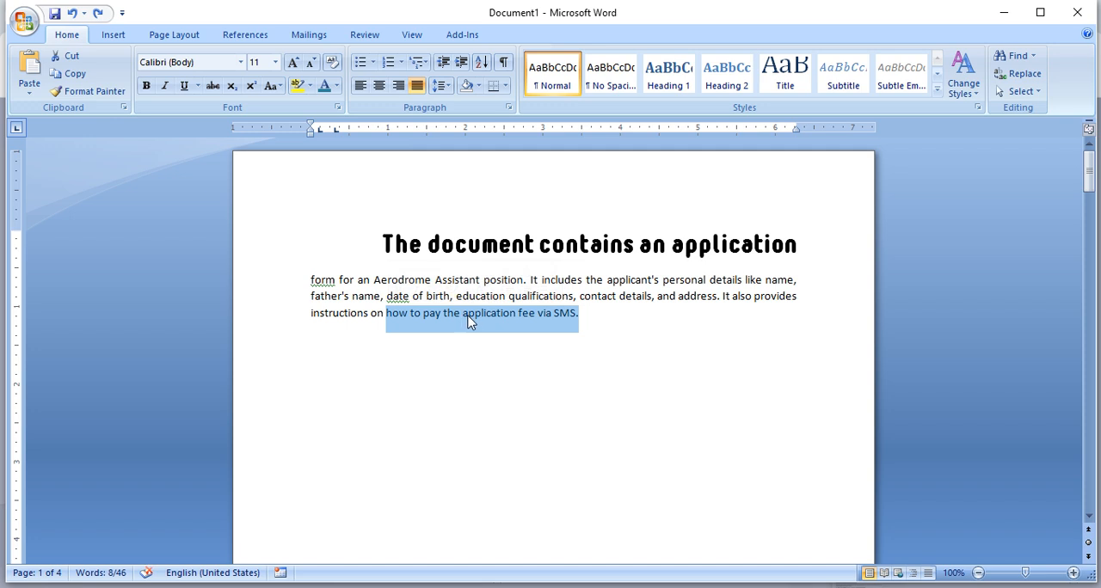
pyautogui.hotkey('ctrl', 'y')
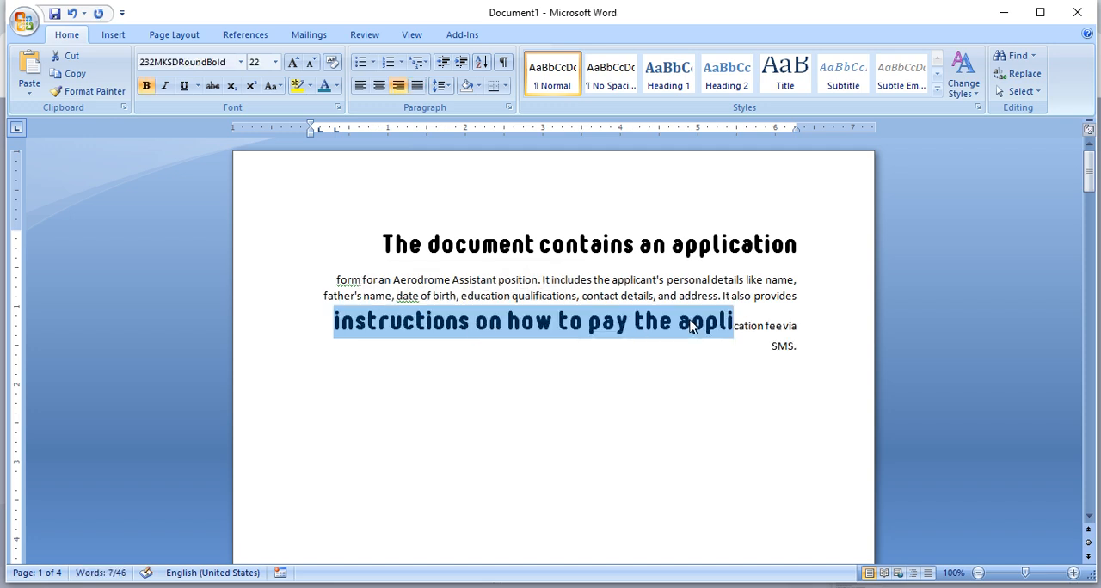
# - Try to apply the formatting macro to "form for an Aerodrome Assistant position." and undo the title's enlargement back to 28 pt
pyautogui.click(545, 277)
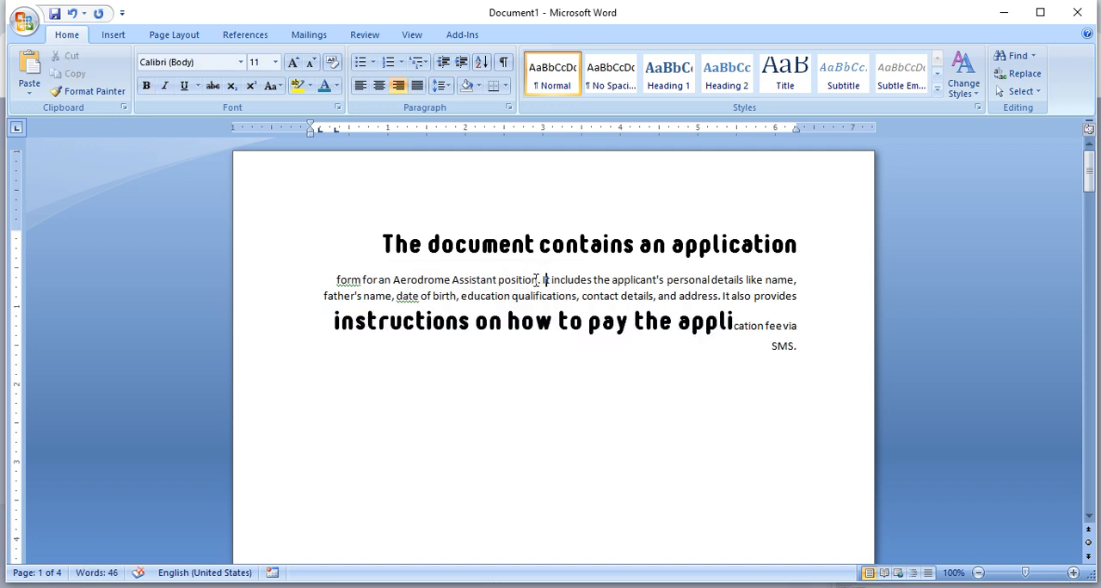
pyautogui.moveTo(542, 279); pyautogui.dragTo(349, 278)
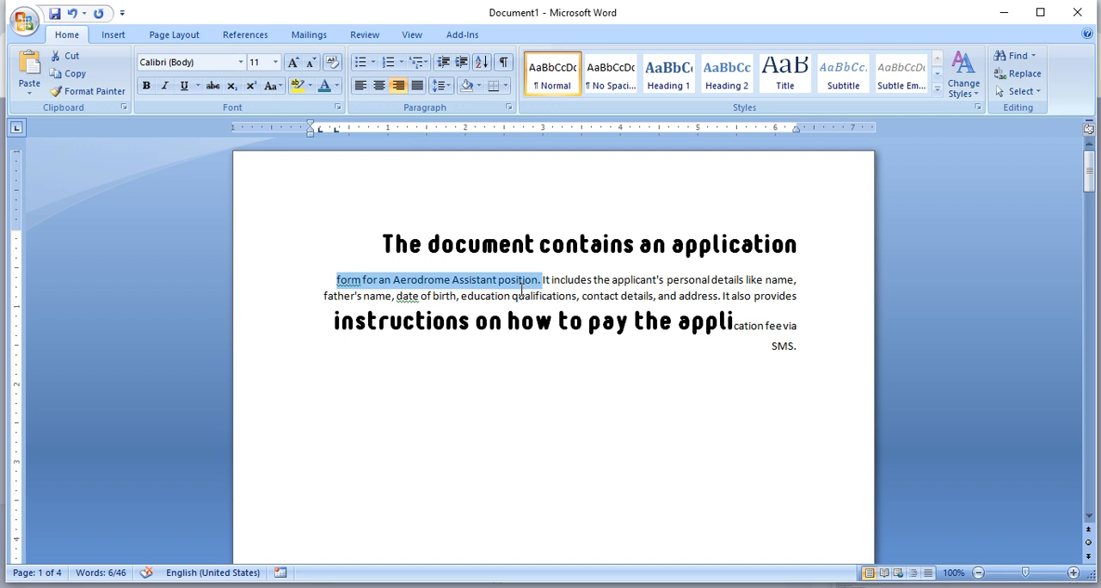
pyautogui.hotkey('ctrl', 'z')
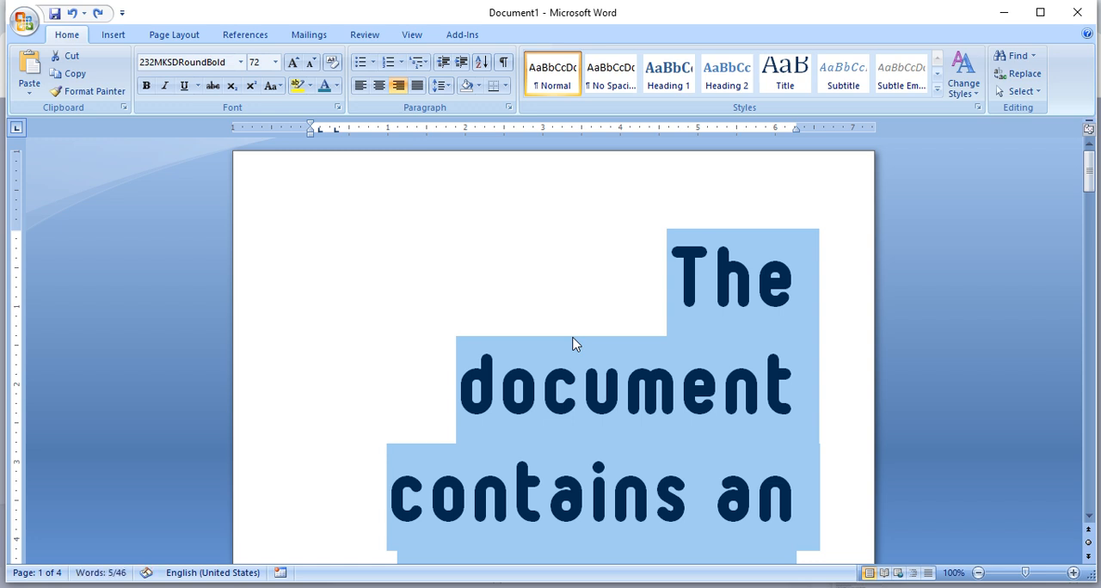
pyautogui.hotkey('ctrl', 'z')
pyautogui.hotkey('ctrl', 'z')
pyautogui.hotkey('ctrl', 'z')
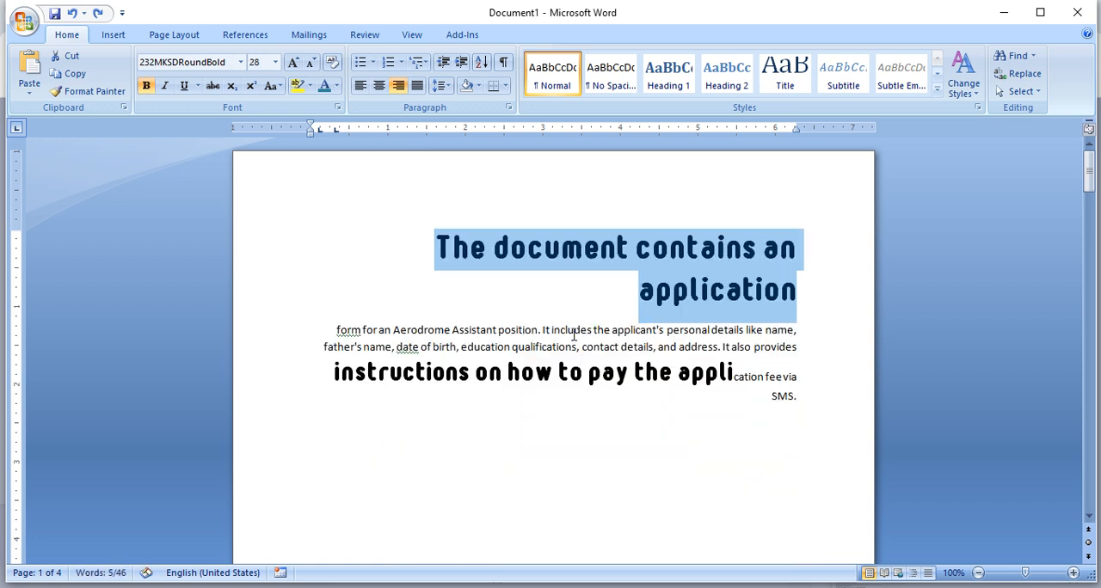
# - Select the heading together with the body paragraph and look over the available macro commands
pyautogui.click(550, 311)
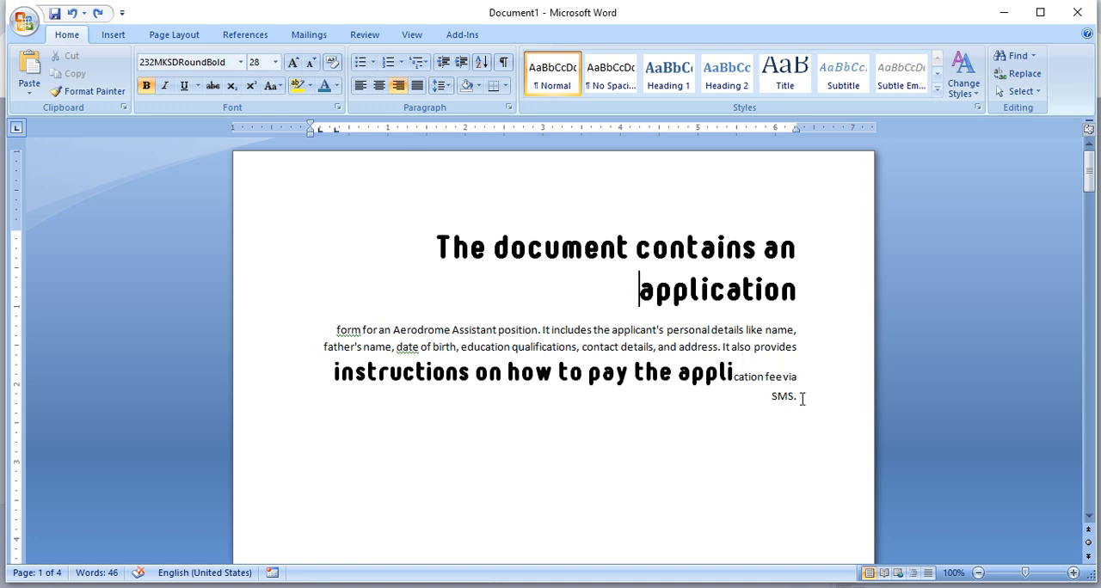
pyautogui.moveTo(802, 396); pyautogui.dragTo(303, 334)
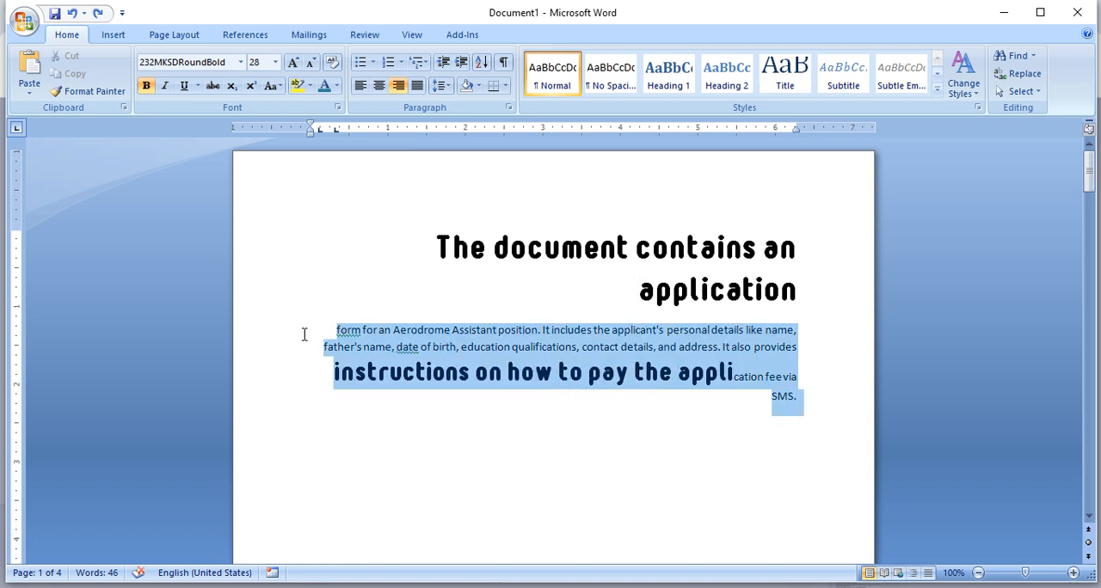
pyautogui.click(388, 406)
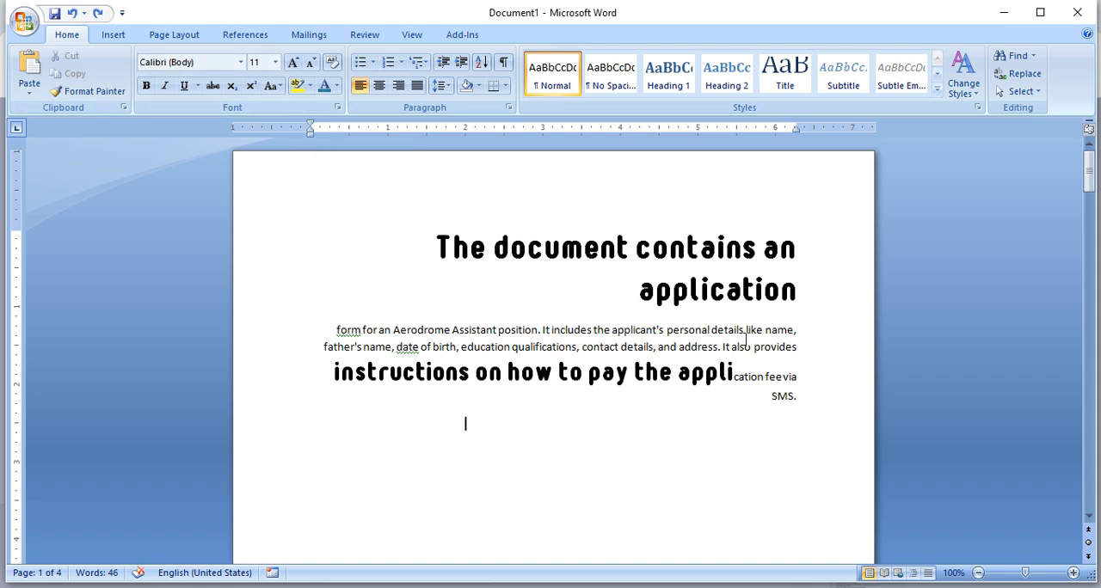
pyautogui.moveTo(802, 401); pyautogui.dragTo(437, 250)
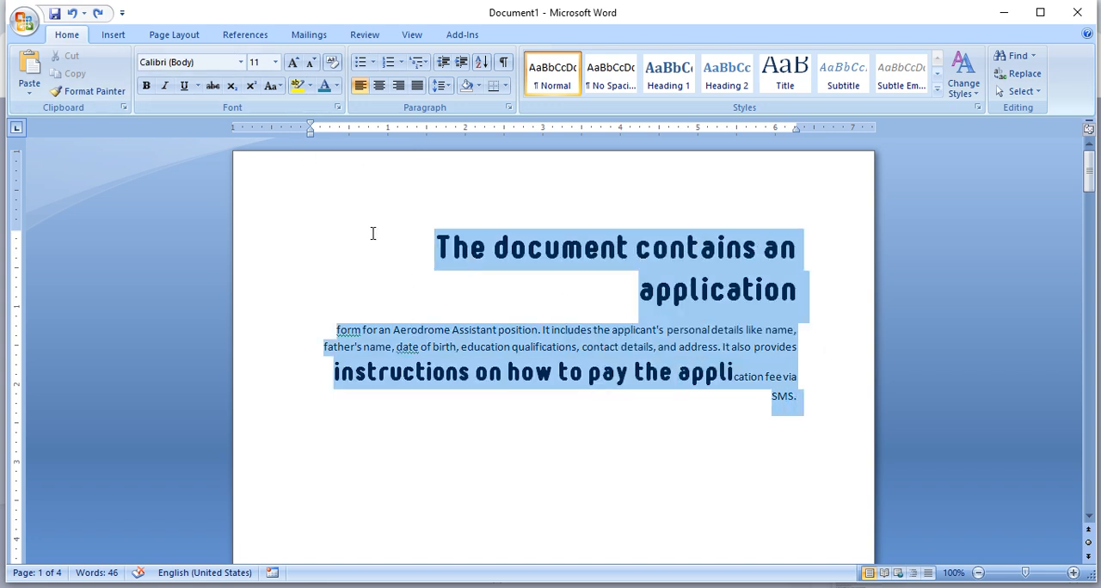
pyautogui.click(412, 35)
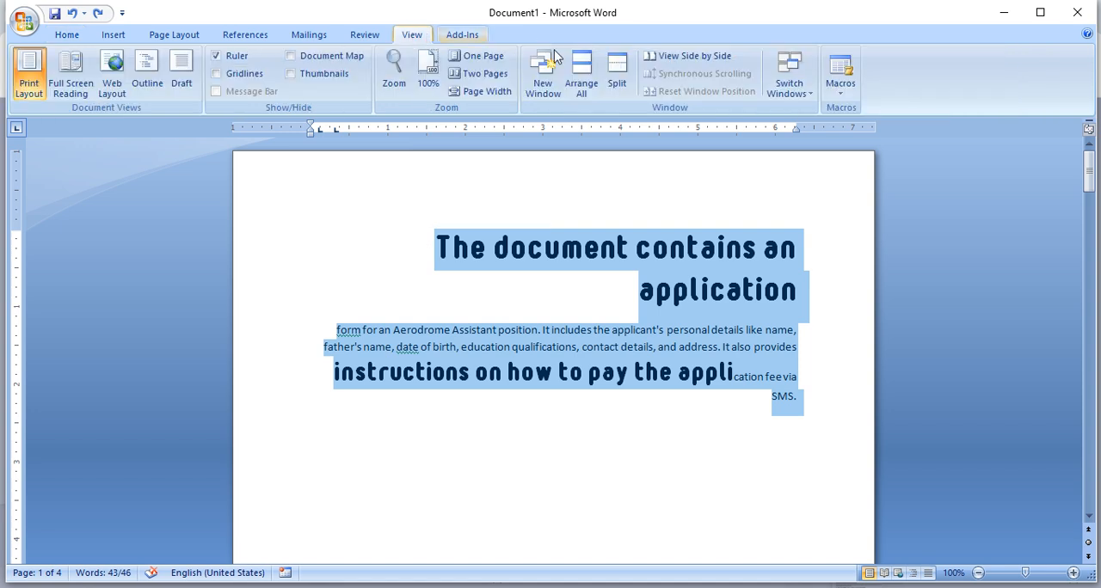
pyautogui.click(840, 84)
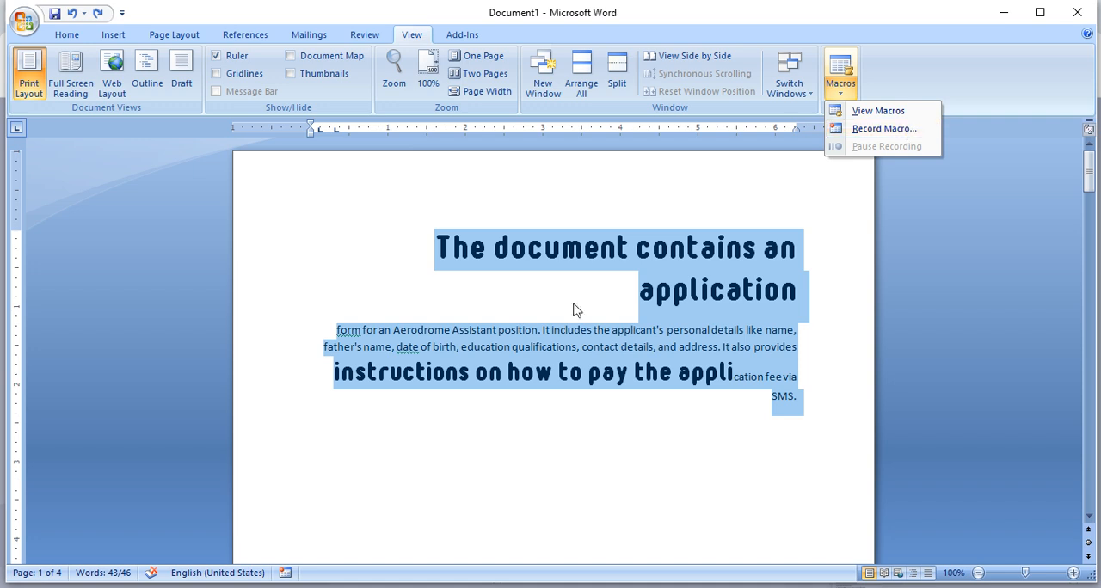
pyautogui.click(529, 330)
# - Select the heading and the whole body paragraph again and delete them from the page
pyautogui.click(532, 310)
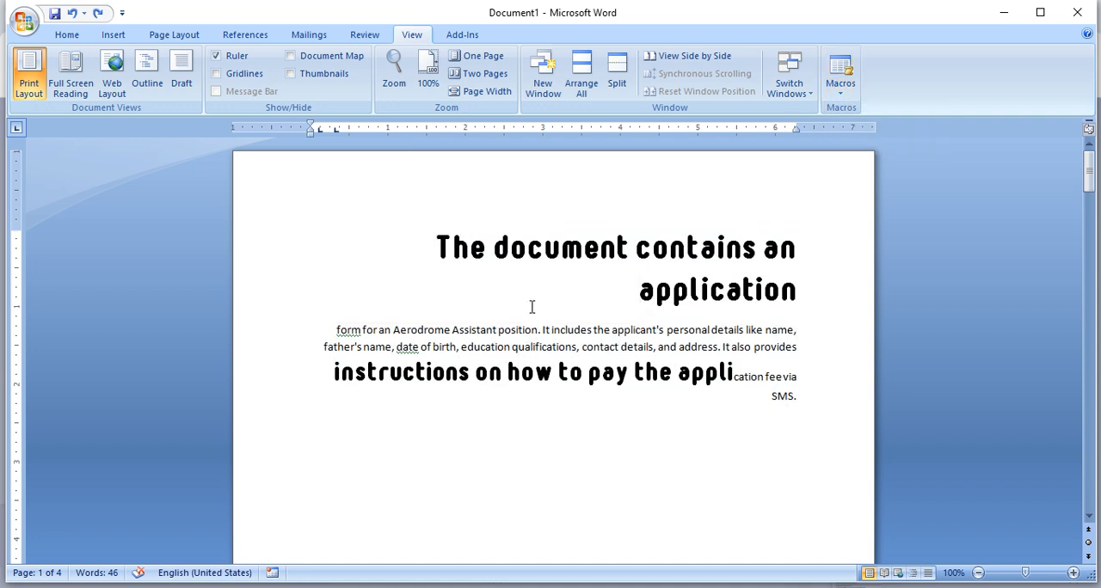
pyautogui.moveTo(412, 241); pyautogui.dragTo(900, 415)
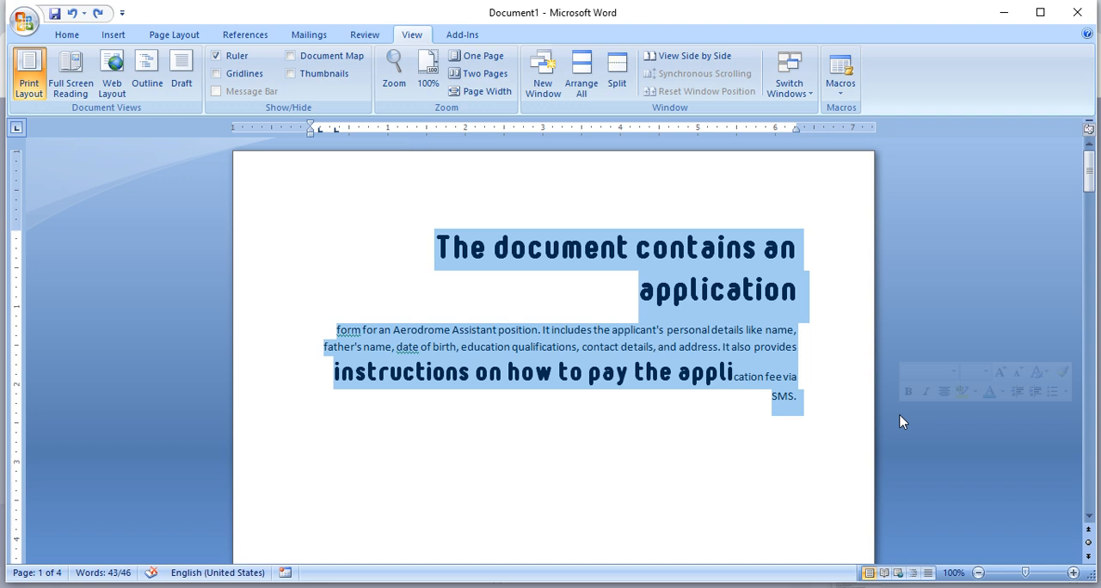
pyautogui.press('Delete')
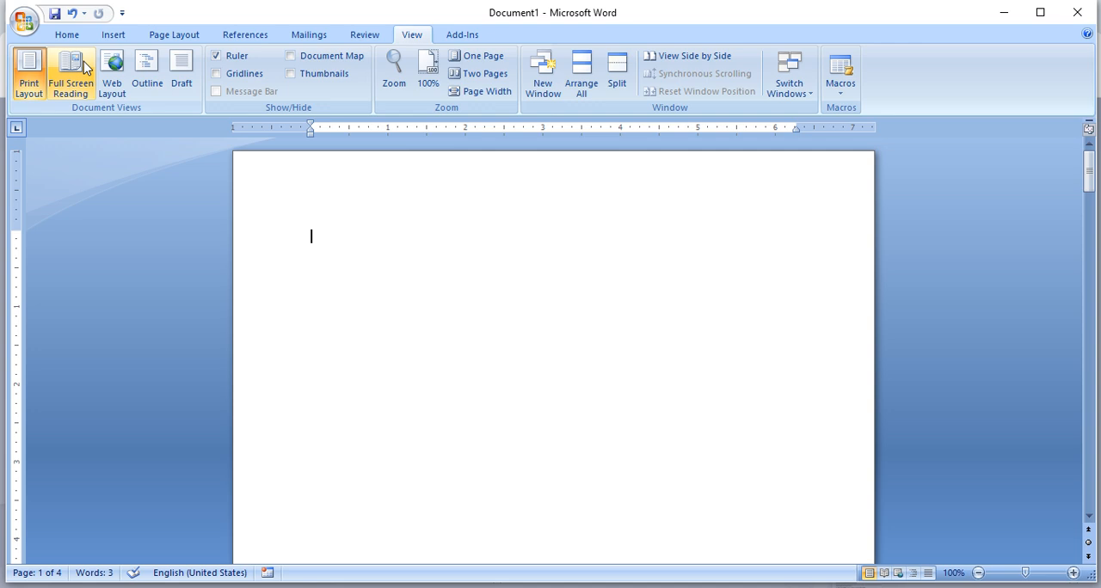
# - Show the macro commands for viewing and recording macros on the emptied page
pyautogui.click(67, 34)
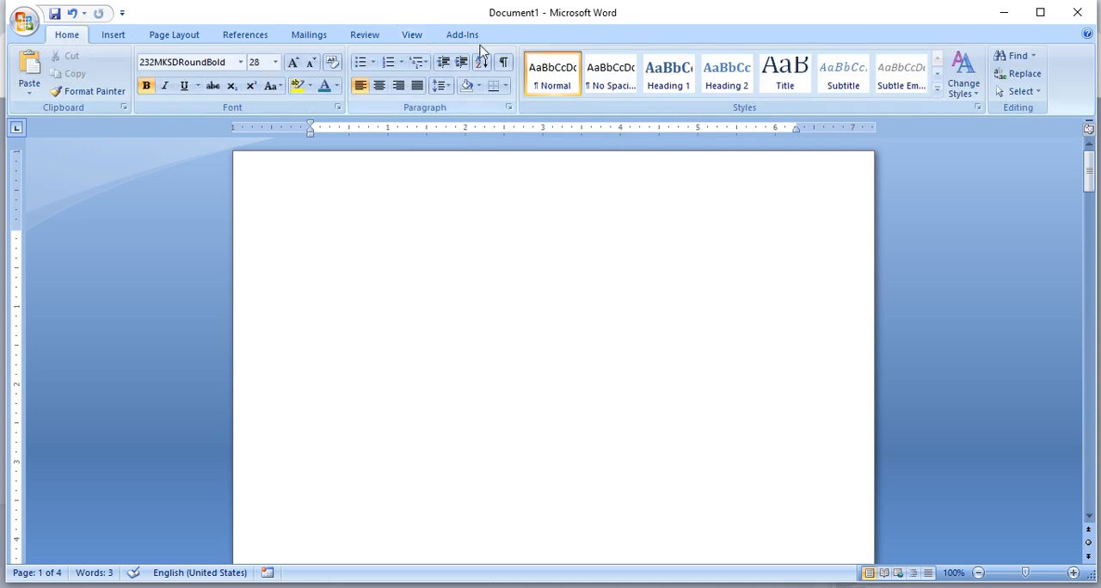
pyautogui.click(411, 39)
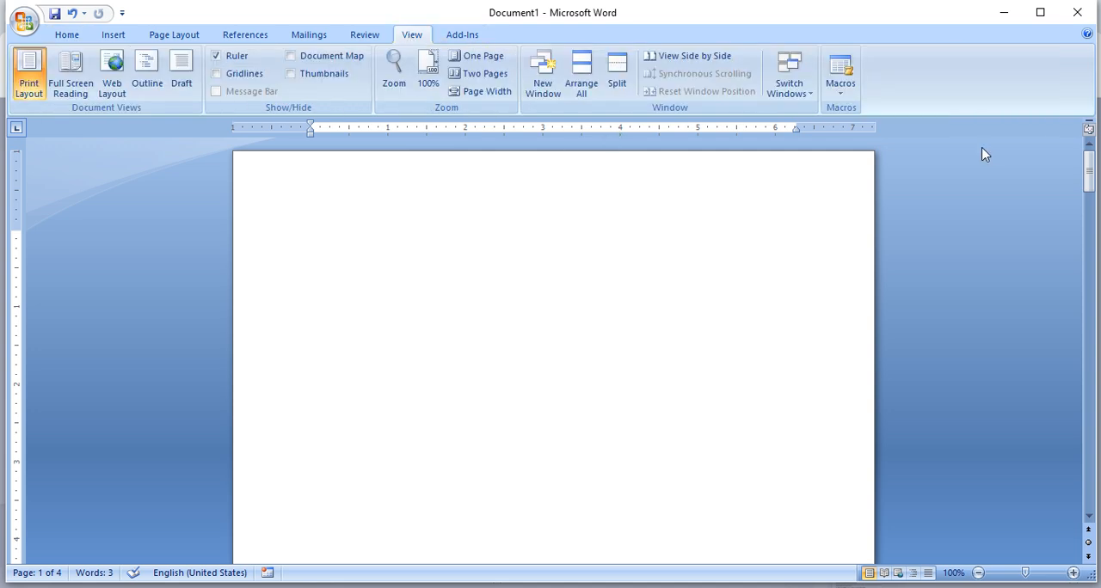
pyautogui.click(841, 92)
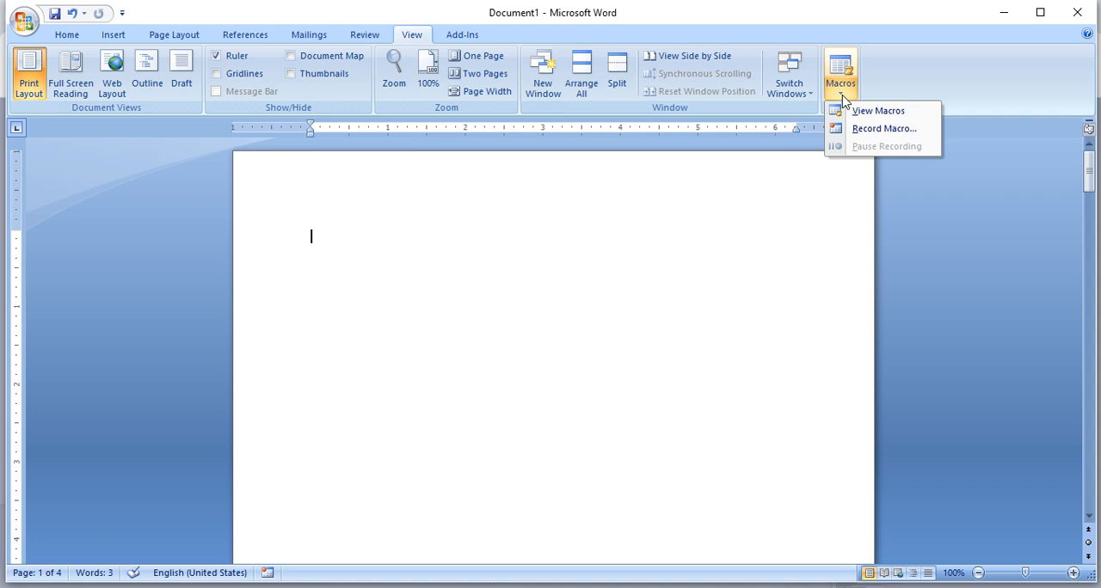
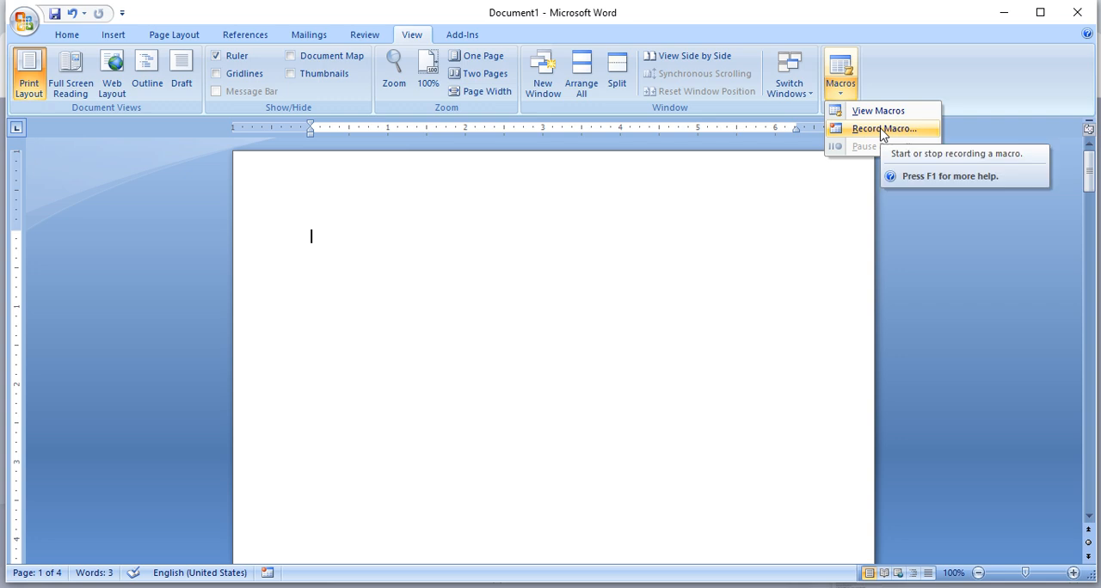
# - Start recording a new macro and assign it the keyboard shortcut Alt+Ctrl+Z, saving the changes in Normal
pyautogui.click(881, 129)
pyautogui.click(582, 265)
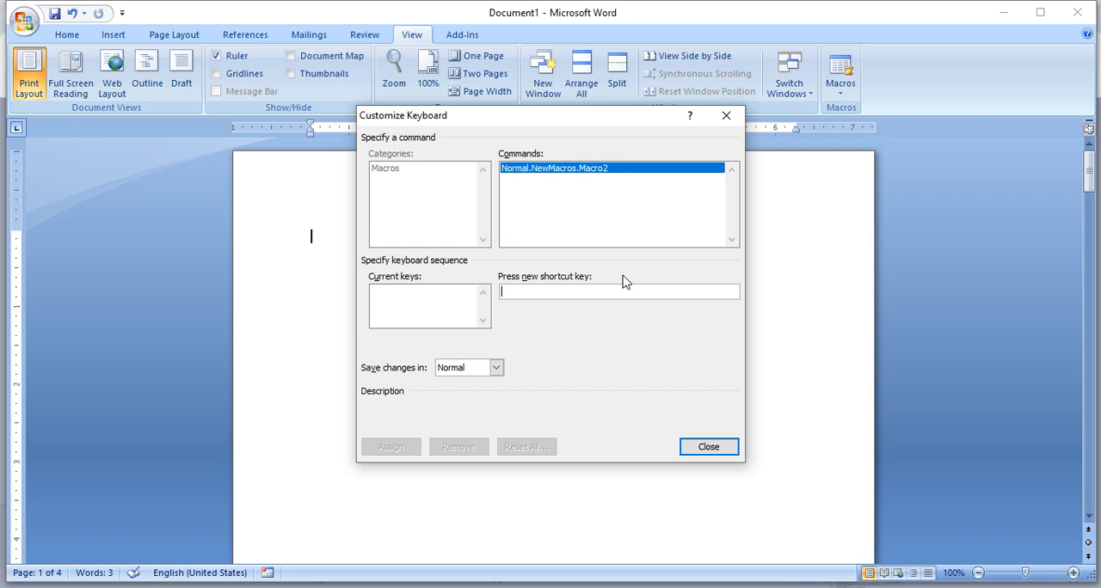
pyautogui.hotkey('ctrl', 'alt', 'z')
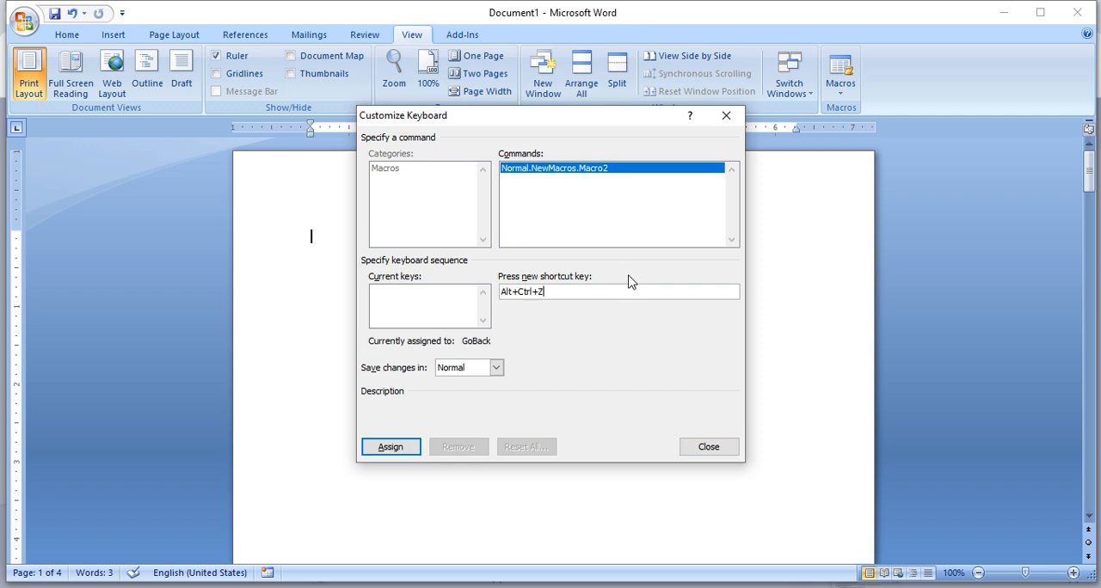
pyautogui.click(416, 451)
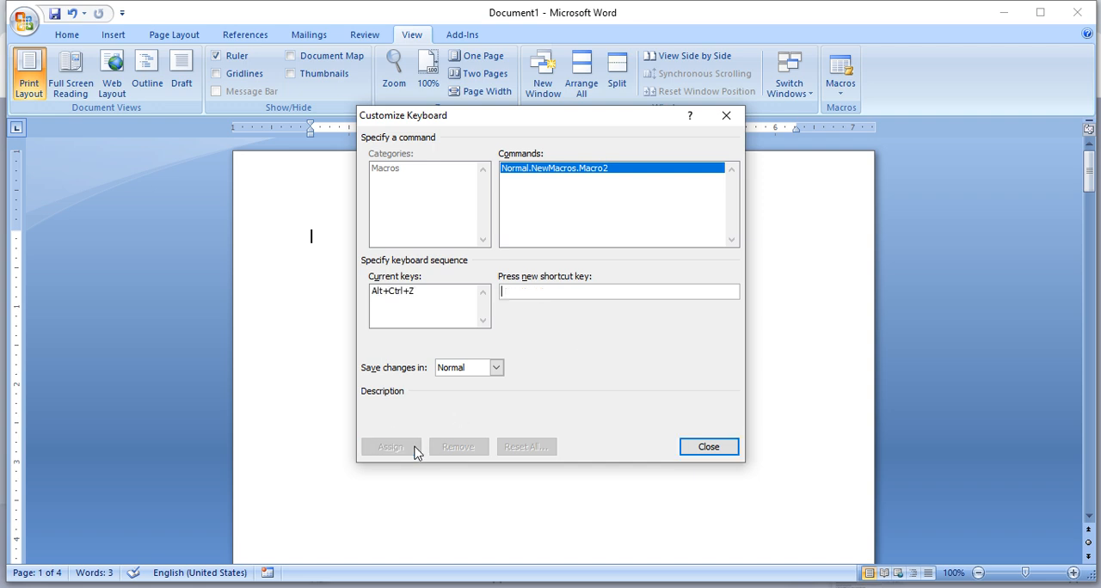
pyautogui.click(708, 448)
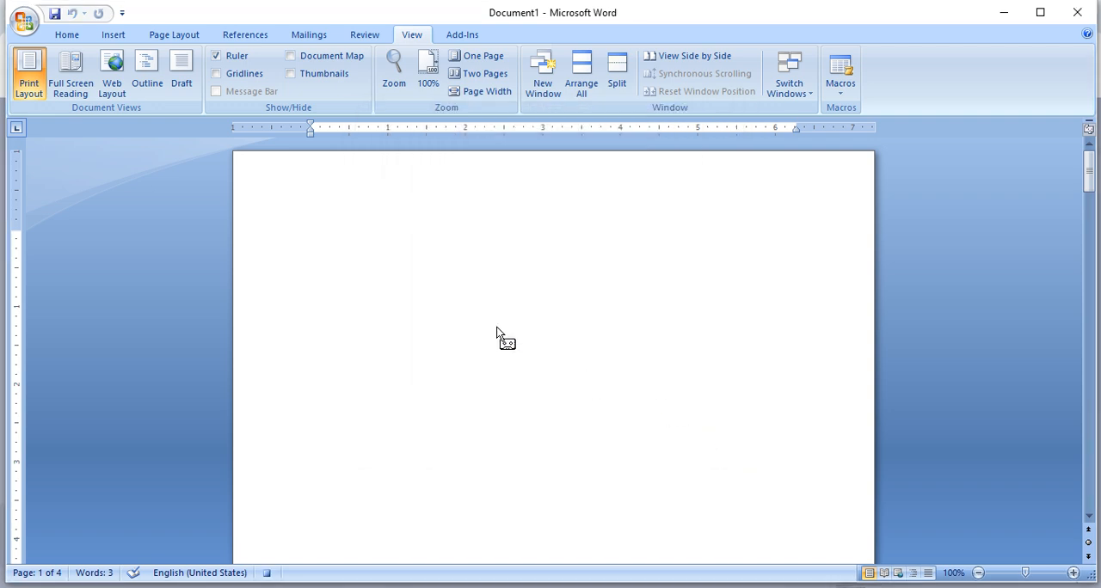
# - Enter the letter's opening line "to" and, after a blank line, the subject line "Sub:"
pyautogui.write('to')
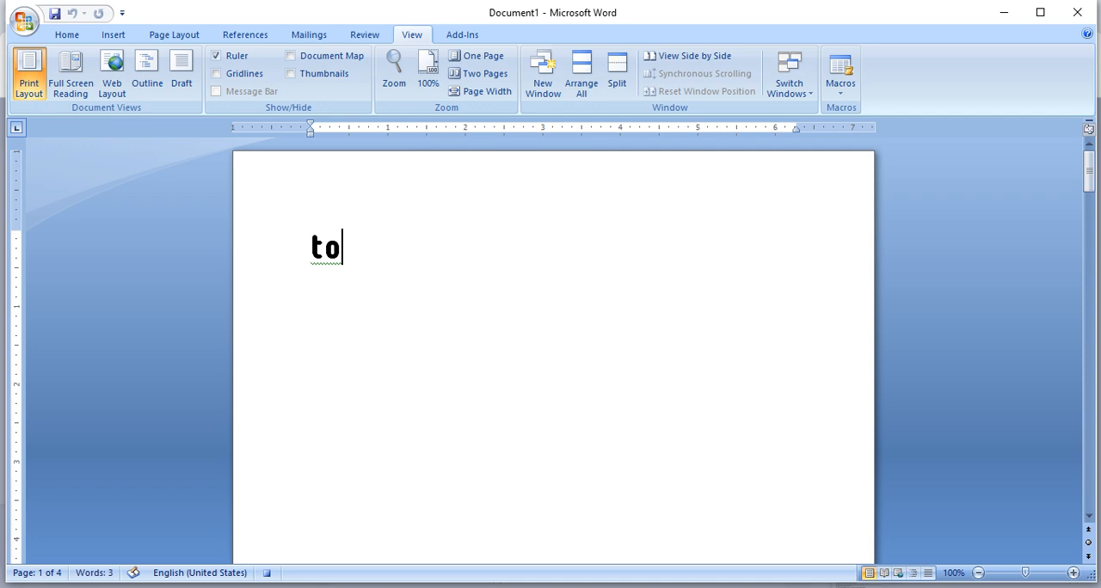
pyautogui.press('Return')
pyautogui.press('Return')
pyautogui.write('Sub:')
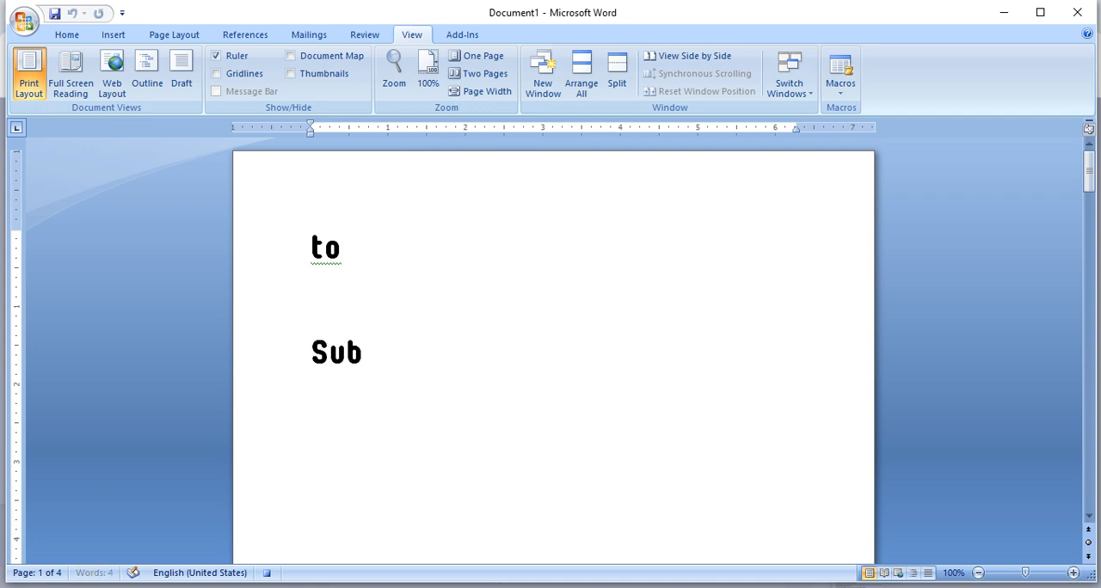
pyautogui.press('BackSpace')
pyautogui.write(':')
# - Add the salutation "dear sir" on the line below "Sub:"
pyautogui.press('Return')
pyautogui.write('to')
pyautogui.press('BackSpace')
pyautogui.write('d')
pyautogui.press('BackSpace')
pyautogui.press('BackSpace')
pyautogui.write('dear')
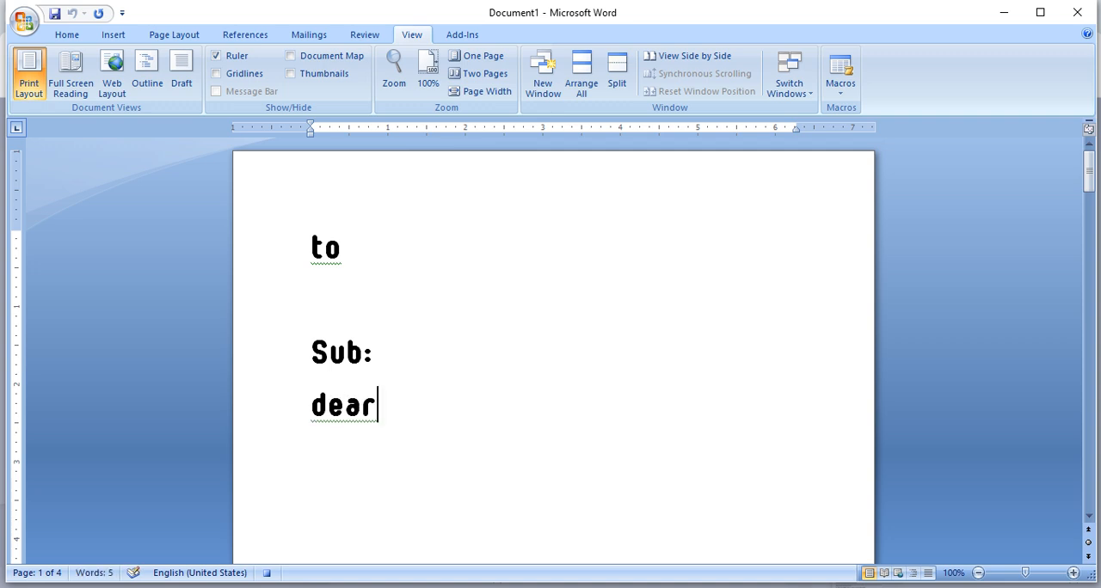
pyautogui.write(' sir')
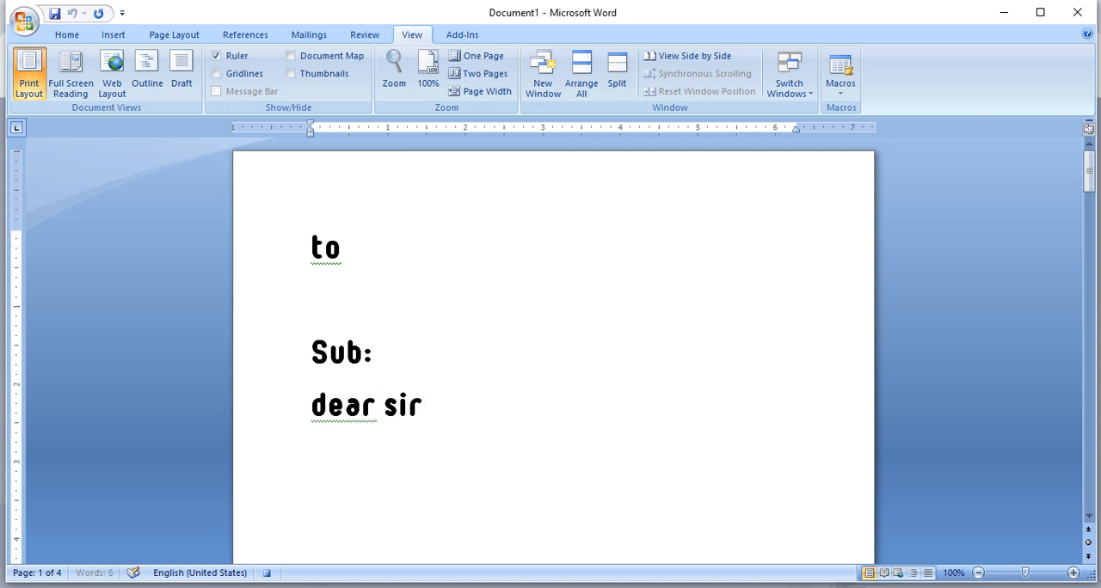
# - Leave several blank lines below the salutation and enter the closing "your......."
pyautogui.press('Return')
pyautogui.press('Return')
pyautogui.press('Return')
pyautogui.press('Return')
pyautogui.write('your')
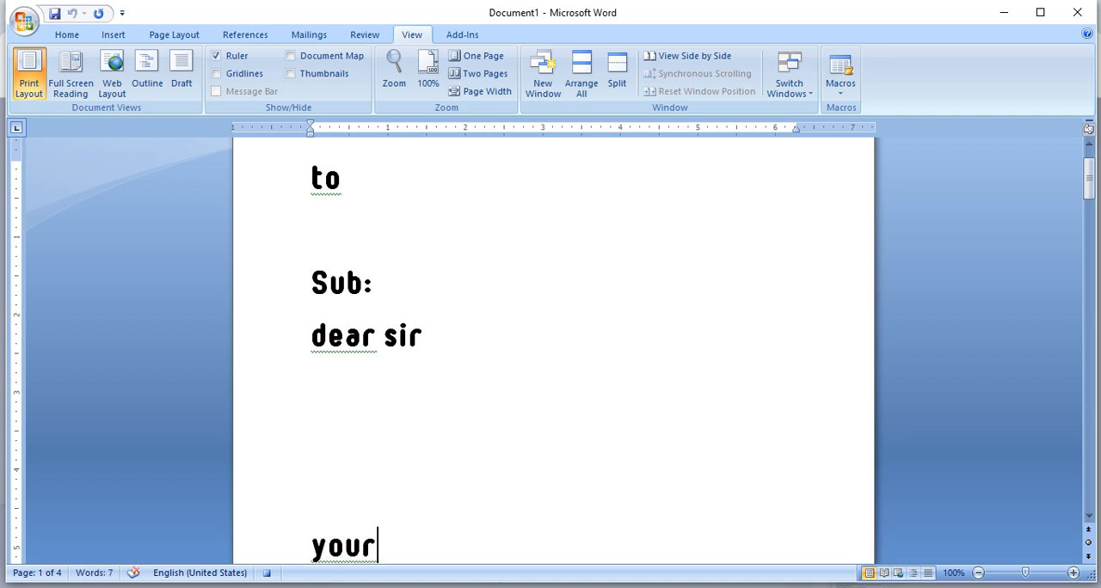
pyautogui.write('.......')
# - Select the whole letter outline from "to" to "your......." and set its font to Montserrat
pyautogui.hotkey('shift', 'Up')
pyautogui.hotkey('shift', 'Up')
pyautogui.hotkey('shift', 'Up')
pyautogui.hotkey('shift', 'Up')
pyautogui.hotkey('shift', 'Up')
pyautogui.hotkey('shift', 'Up')
pyautogui.hotkey('shift', 'Up')
pyautogui.hotkey('shift', 'Up')
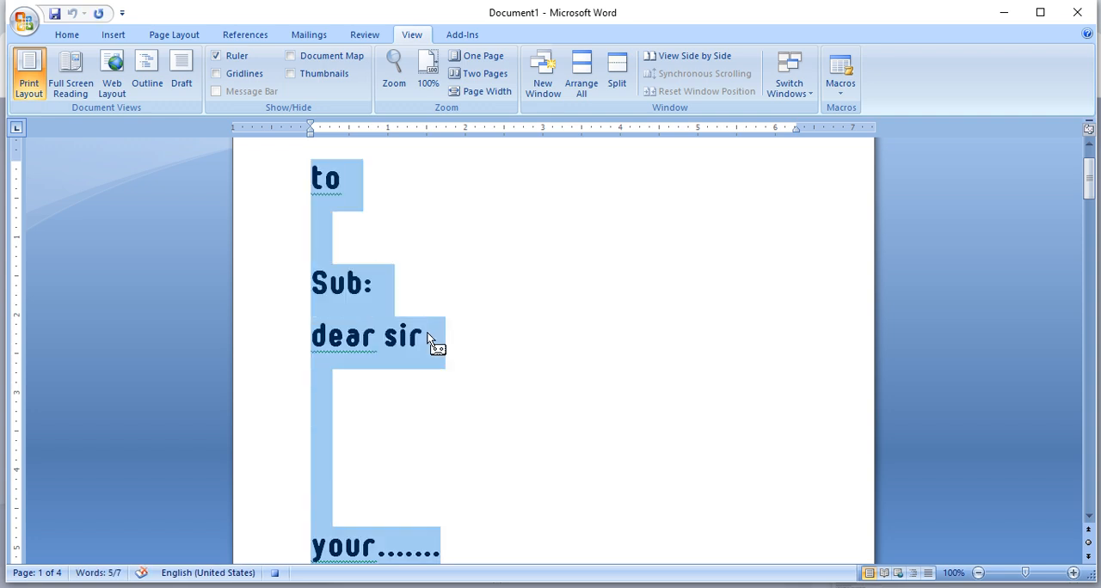
pyautogui.click(67, 34)
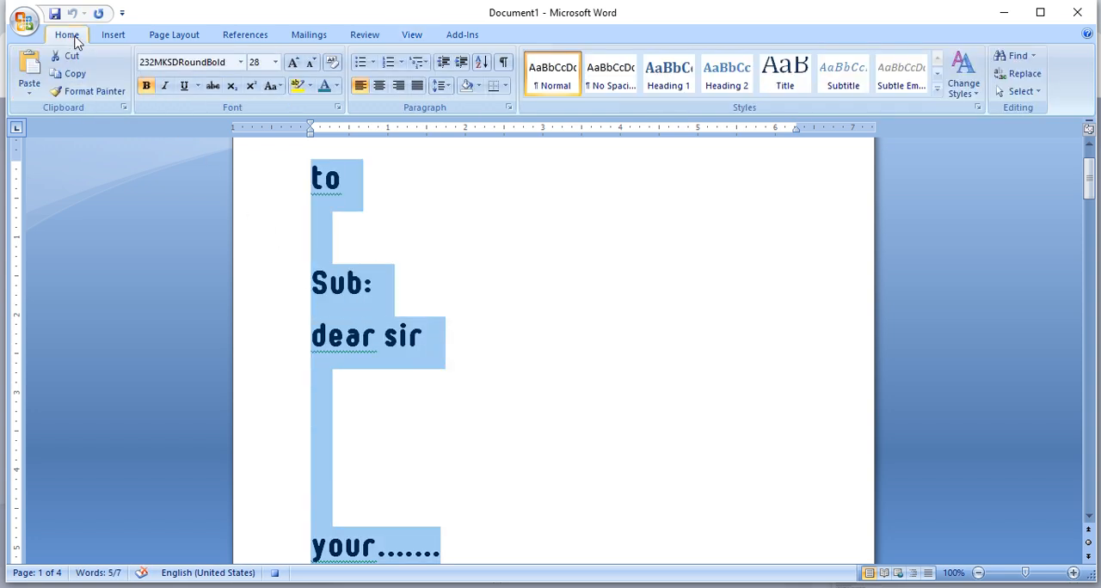
pyautogui.click(240, 62)
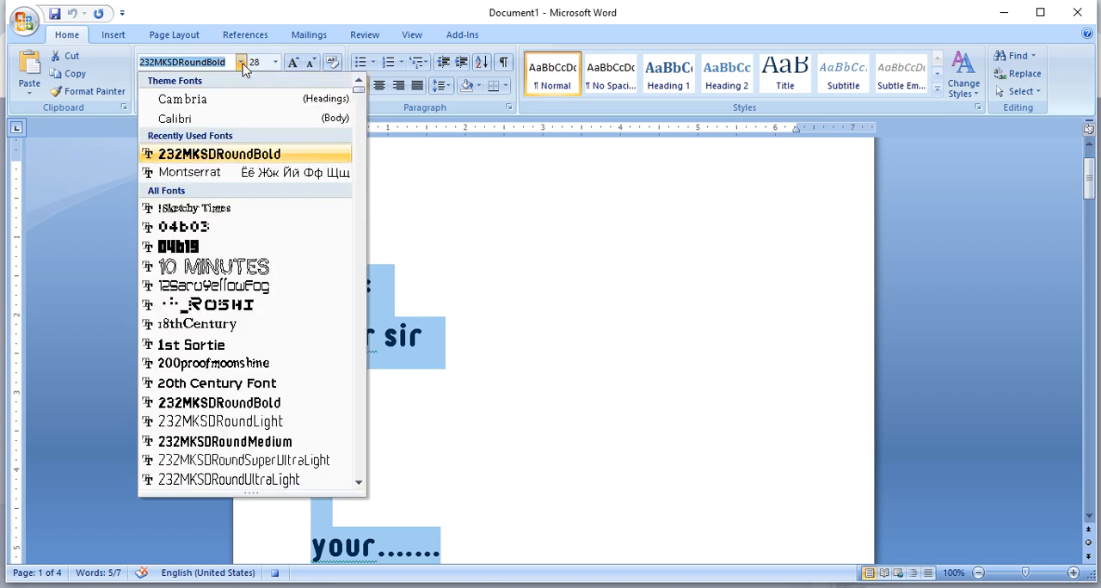
pyautogui.click(215, 173)
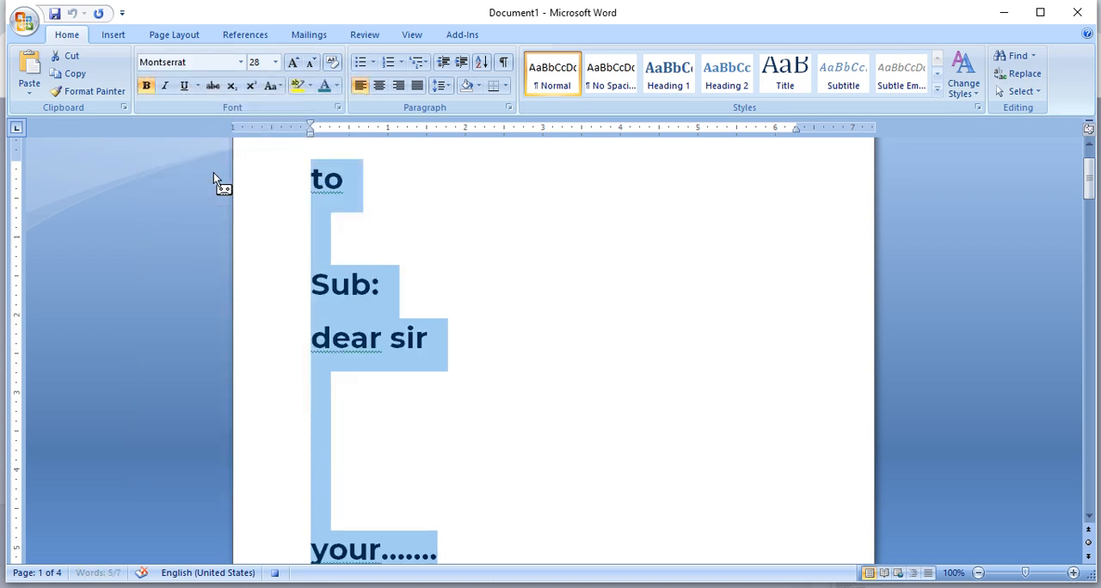
# - Shrink the selected letter text to font size 12
pyautogui.click(311, 62)
pyautogui.click(312, 62)
pyautogui.click(311, 62)
pyautogui.click(311, 62)
pyautogui.click(311, 62)
pyautogui.click(311, 62)
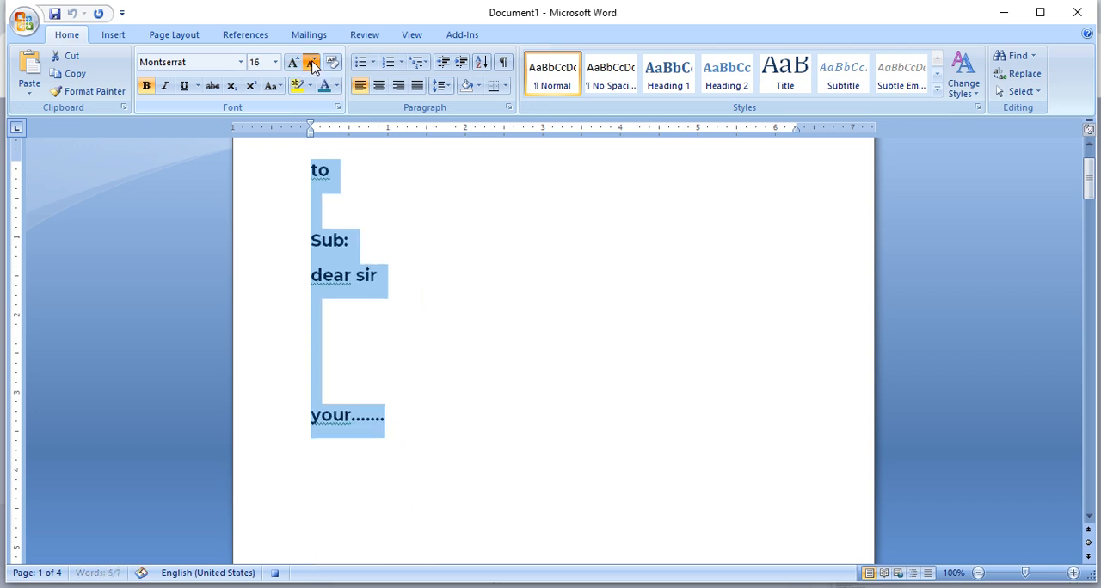
pyautogui.click(312, 62)
pyautogui.click(311, 62)
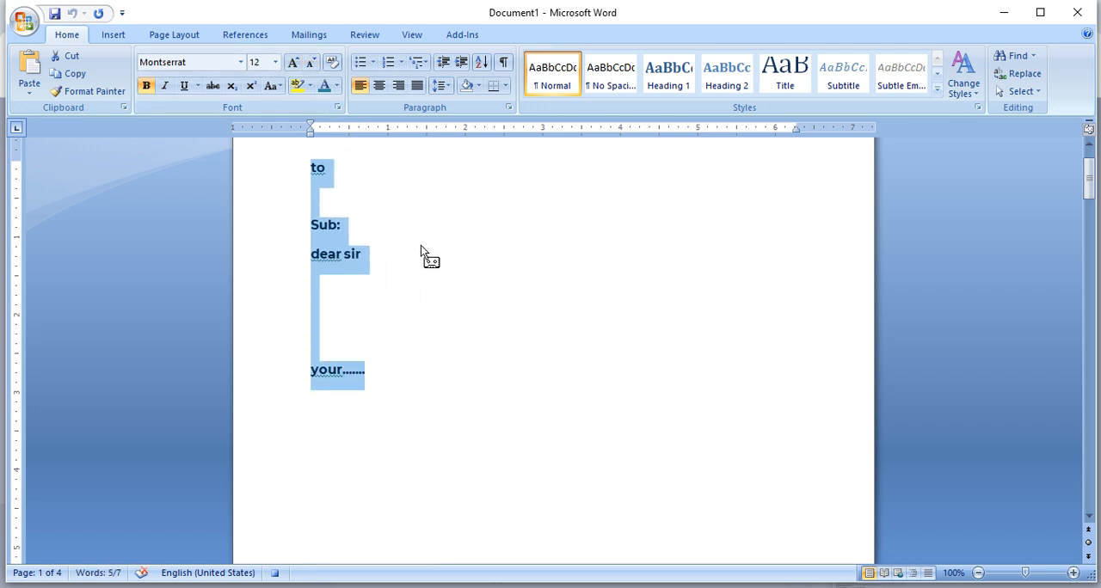
# - Stop recording the macro and clear the selection of the letter text
pyautogui.click(412, 34)
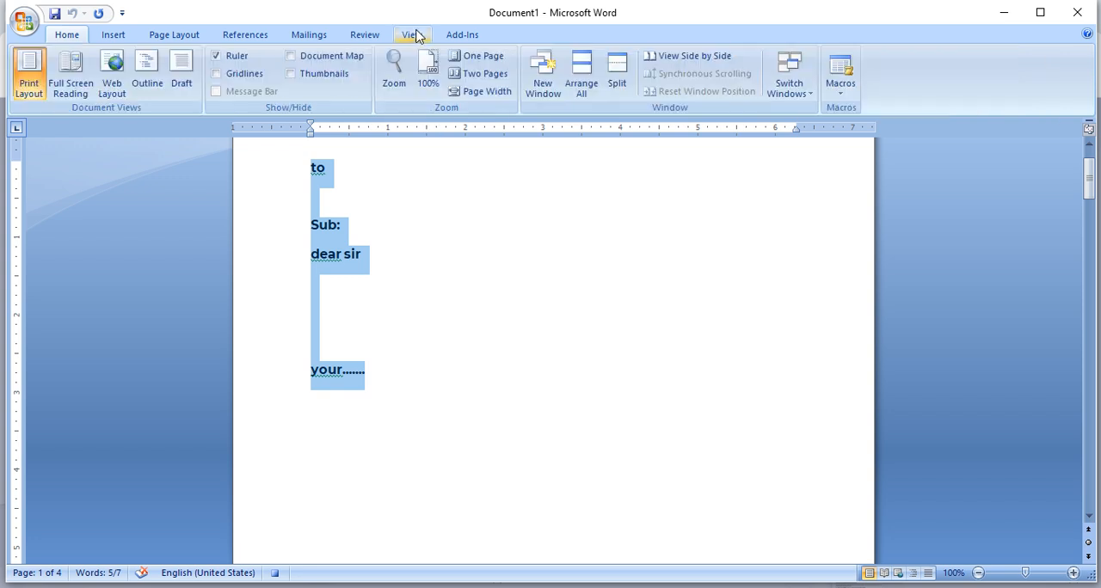
pyautogui.click(848, 94)
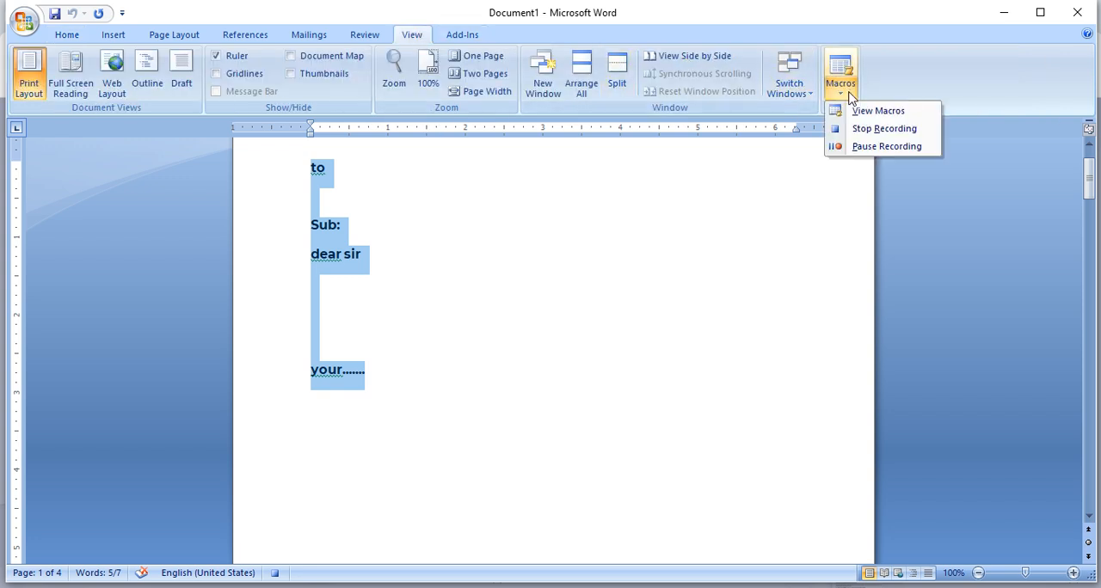
pyautogui.click(883, 129)
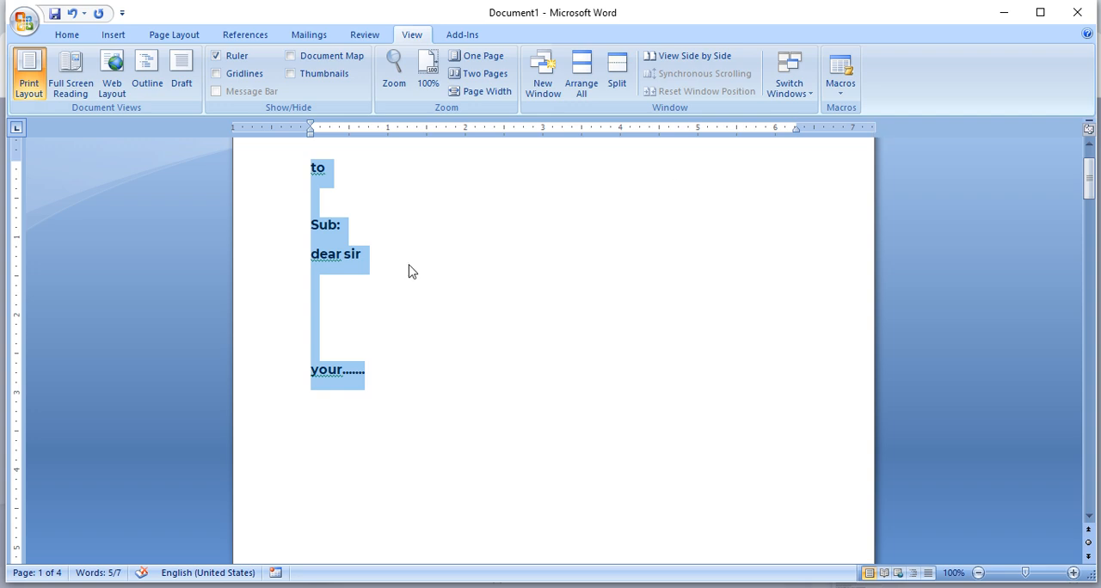
pyautogui.click(394, 292)
pyautogui.moveTo(372, 369); pyautogui.dragTo(258, 169)
pyautogui.click(485, 340)
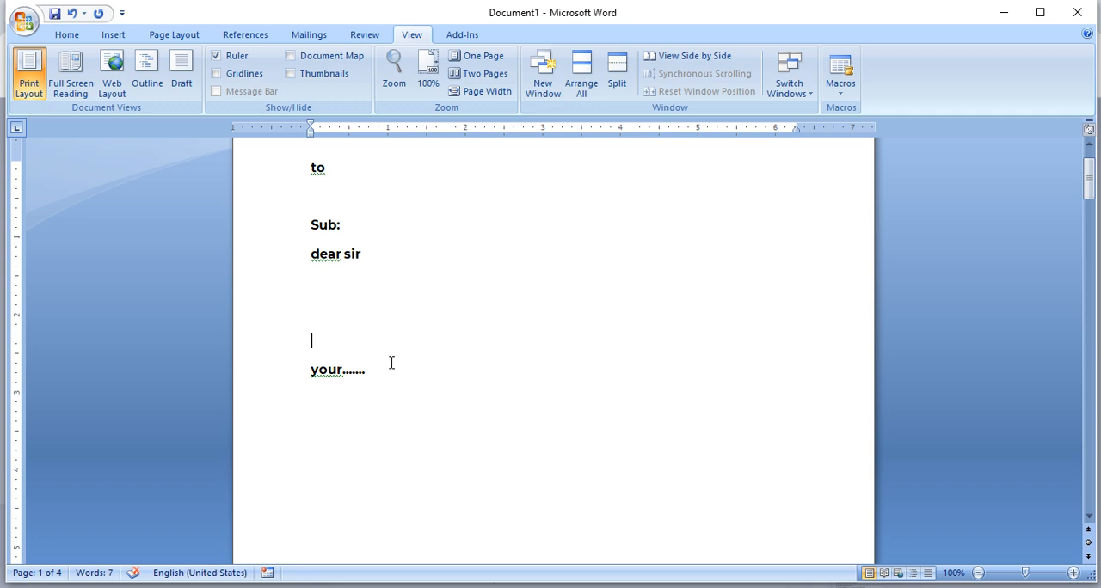
# - Run the recorded letter macro on the empty second page and check its output across the pages
pyautogui.scroll(-6, 390, 361)
pyautogui.scroll(-4, 349, 425)
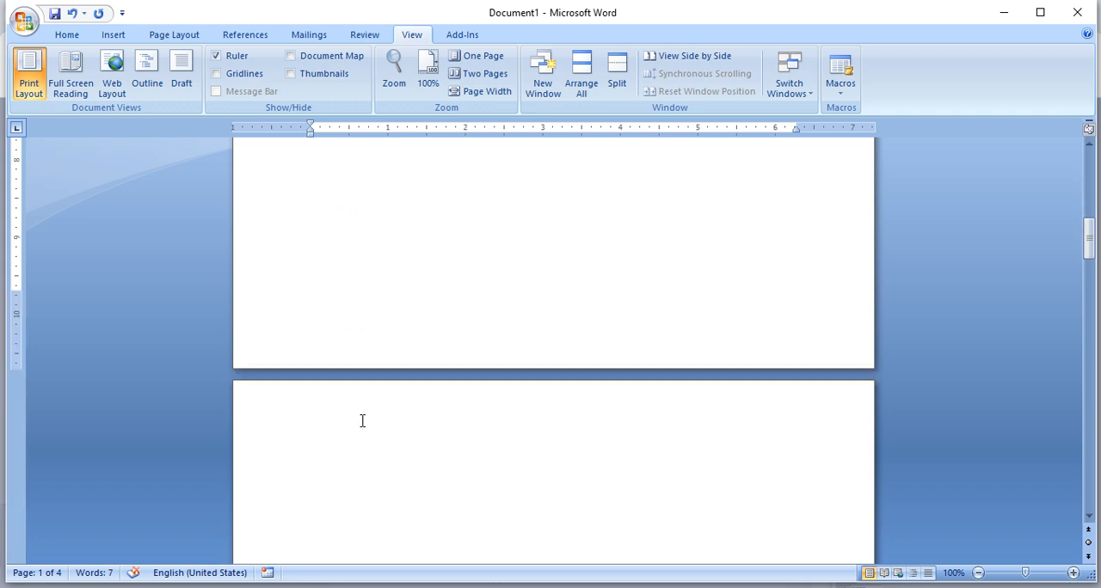
pyautogui.click(361, 439)
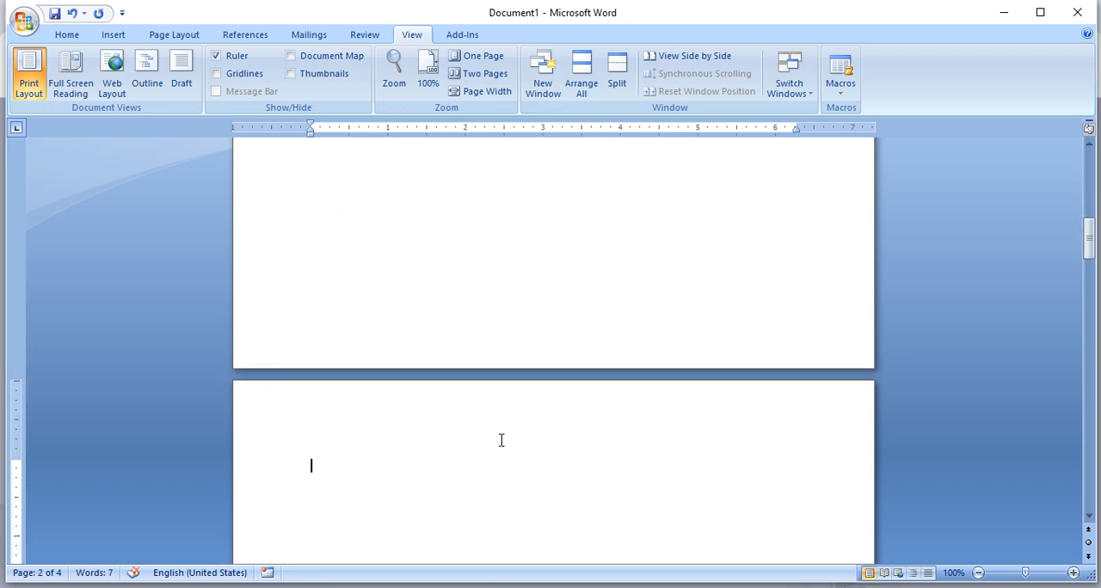
pyautogui.scroll(10, 501, 440)
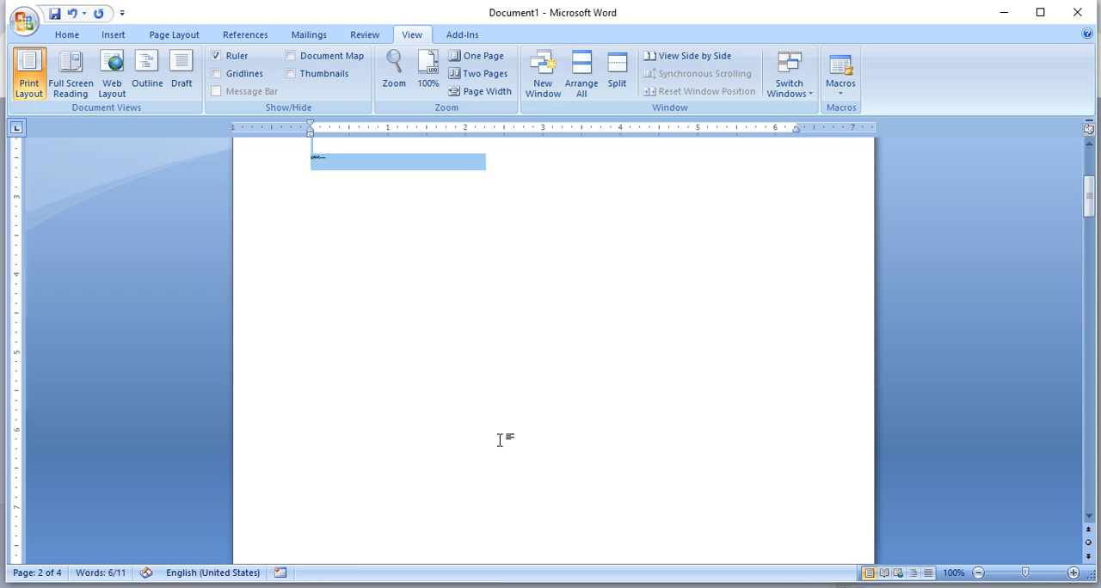
pyautogui.click(401, 327)
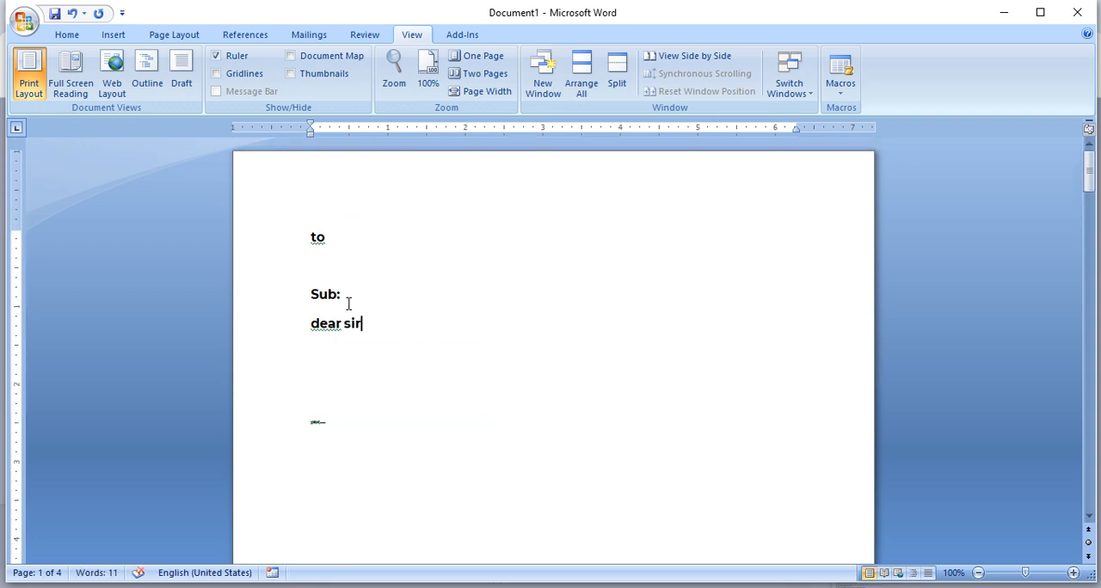
pyautogui.scroll(-10, 378, 325)
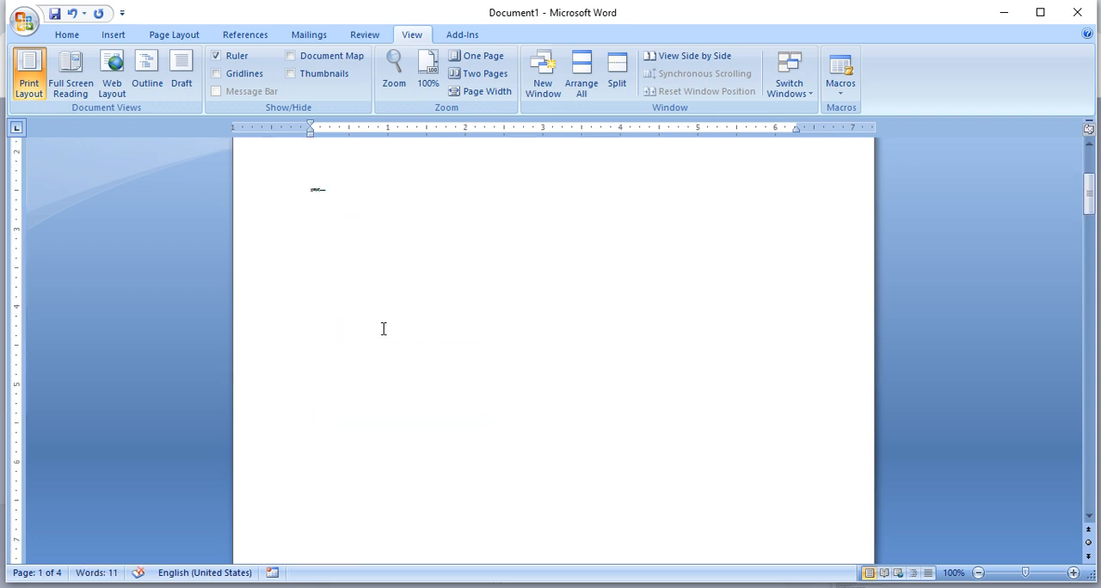
# - Select the tiny letter text on the second page and delete it
pyautogui.moveTo(415, 456); pyautogui.dragTo(244, 258)
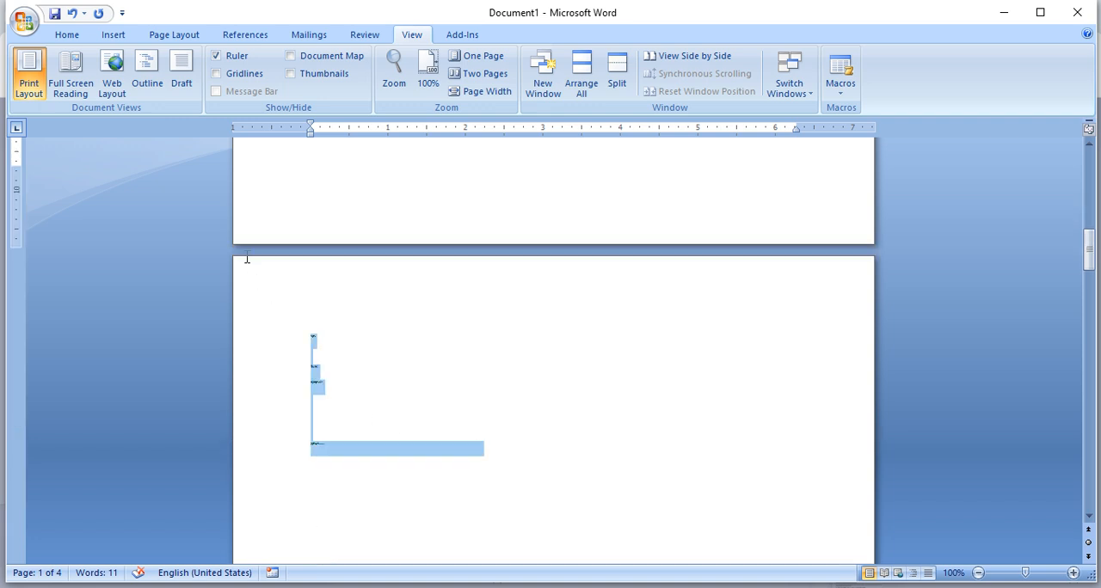
pyautogui.press('Delete')
pyautogui.scroll(6, 378, 325)
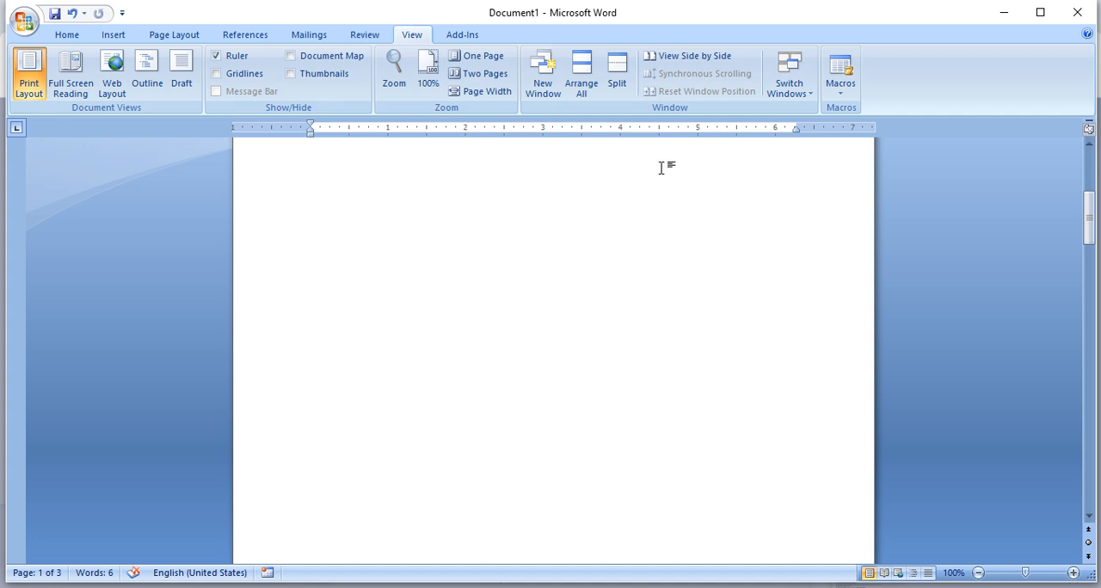
# - Show the References commands and delete all remaining text from the document
pyautogui.click(259, 36)
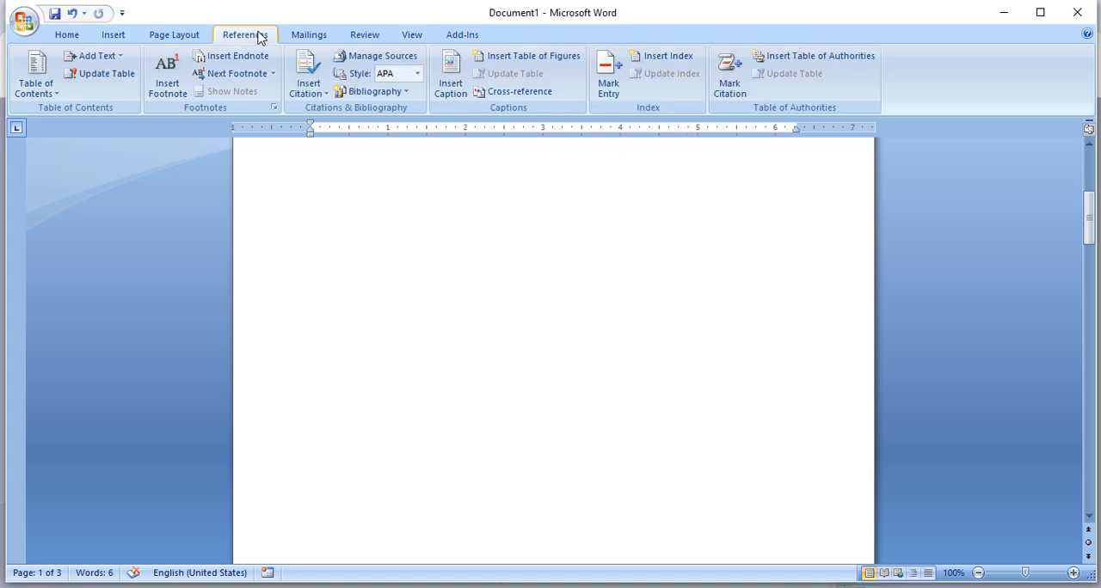
pyautogui.scroll(7, 405, 267)
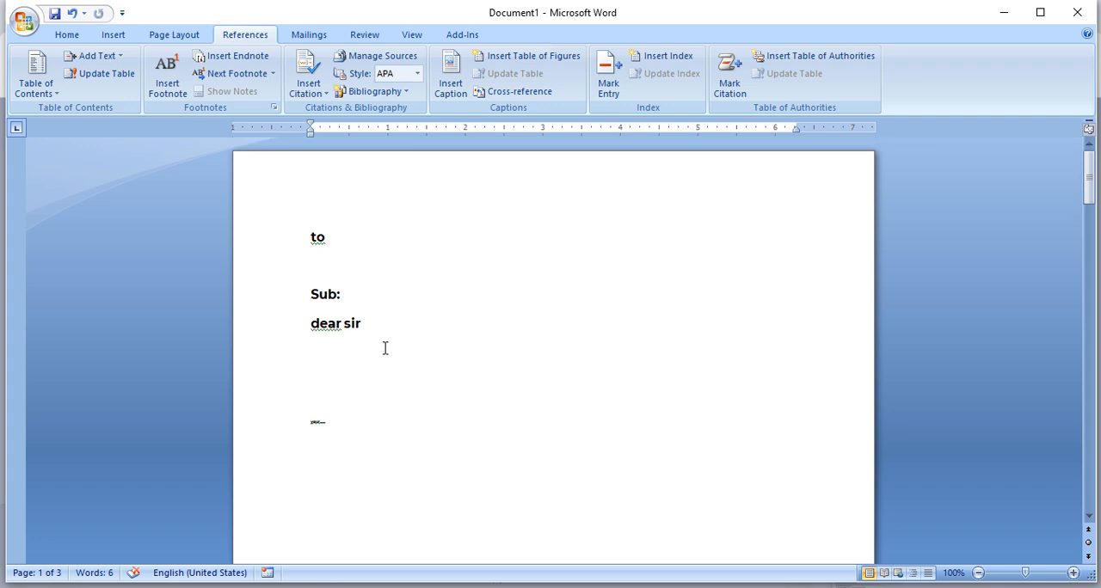
pyautogui.hotkey('ctrl', 'a')
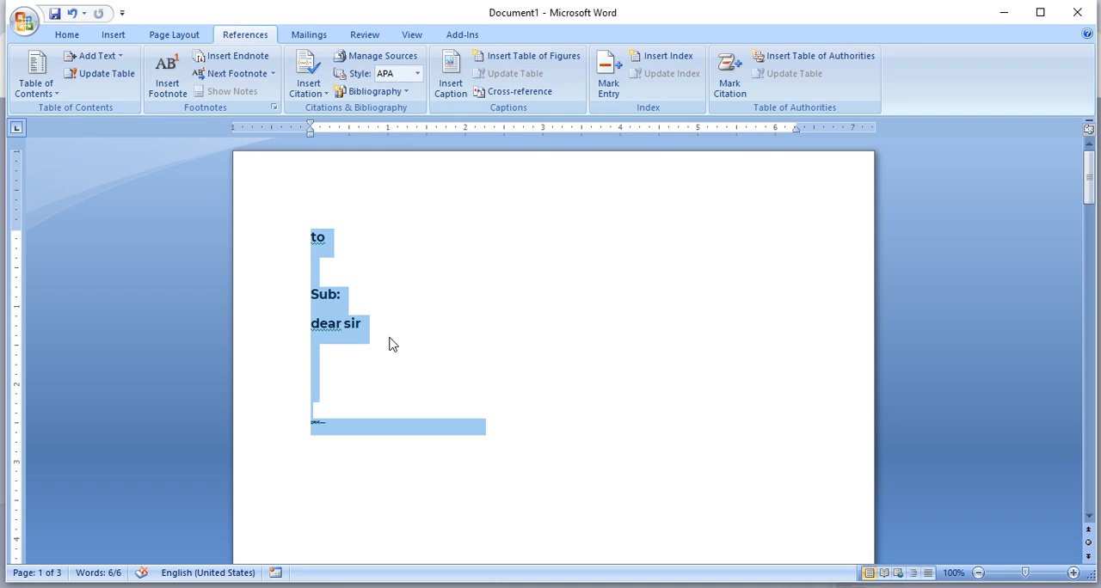
pyautogui.press('Delete')
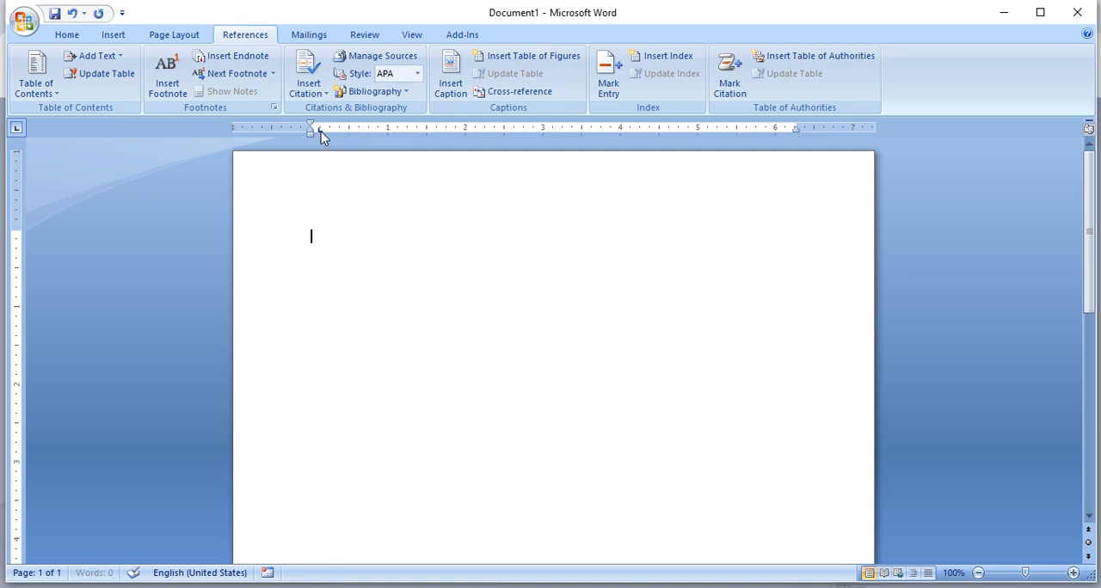
pyautogui.moveTo(319, 130); pyautogui.dragTo(317, 182)
# - Switch to the Scribd page in Chrome, return to Document1 in Word, paste the document description paragraph and select it all
pyautogui.moveTo(270, 568)
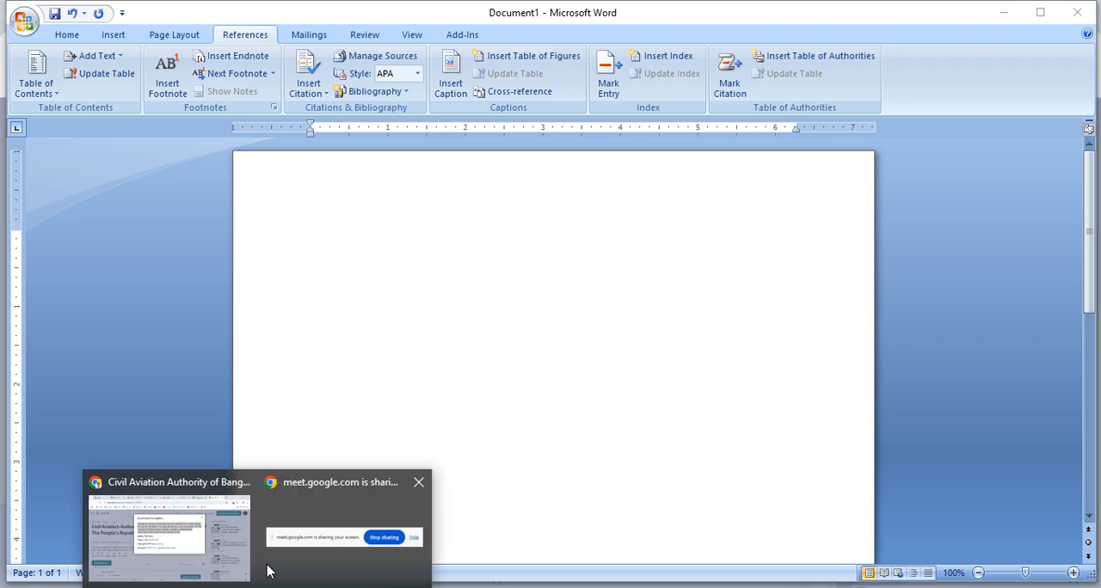
pyautogui.click(210, 538)
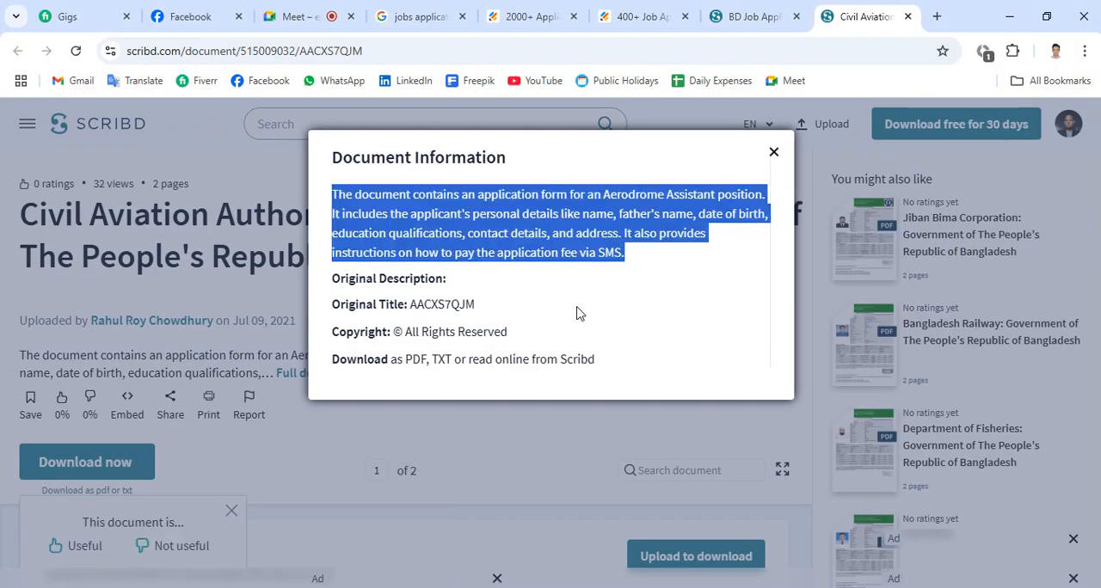
pyautogui.click(375, 586)
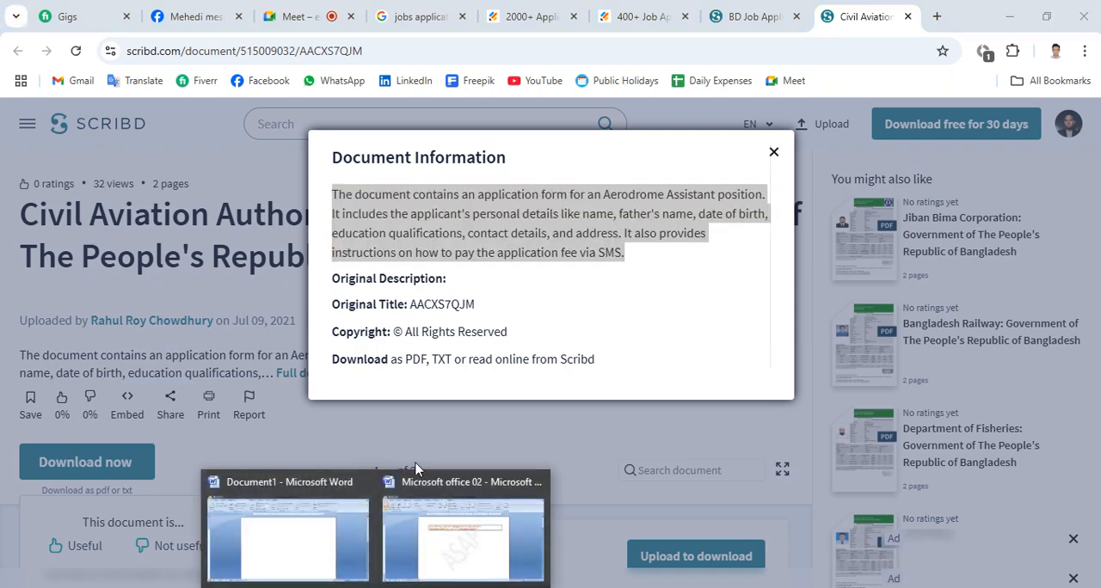
pyautogui.click(309, 554)
pyautogui.write("The document contains an application form for an Aerodrome Assistant position. It includes the applicant's personal details like name, father's name, date of birth, education qualifications, contact details, and address. It also provides instructions on how to pay the application fee via SMS.")
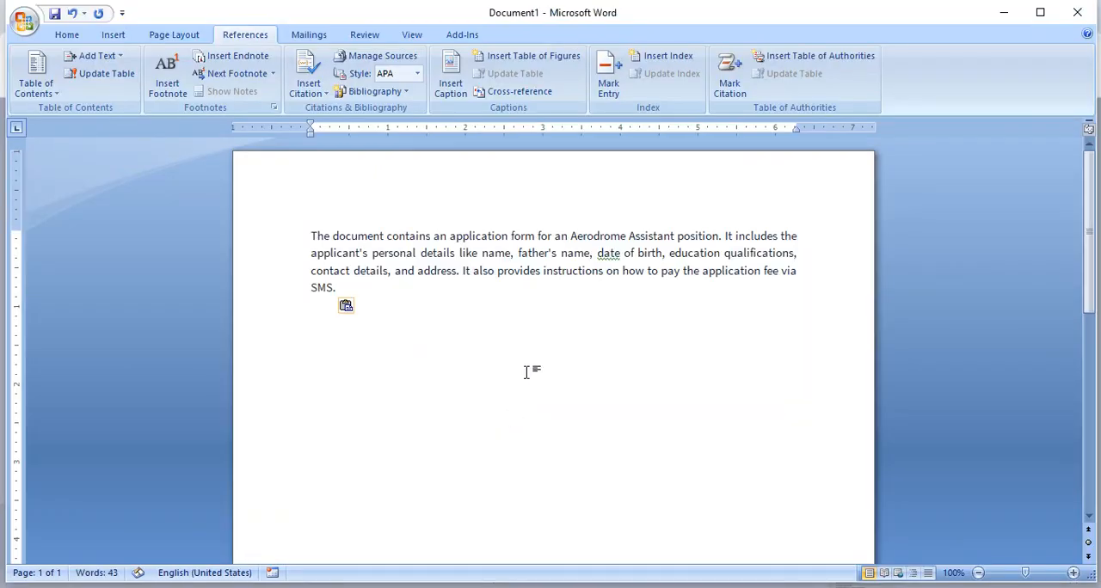
pyautogui.hotkey('ctrl', 'a')
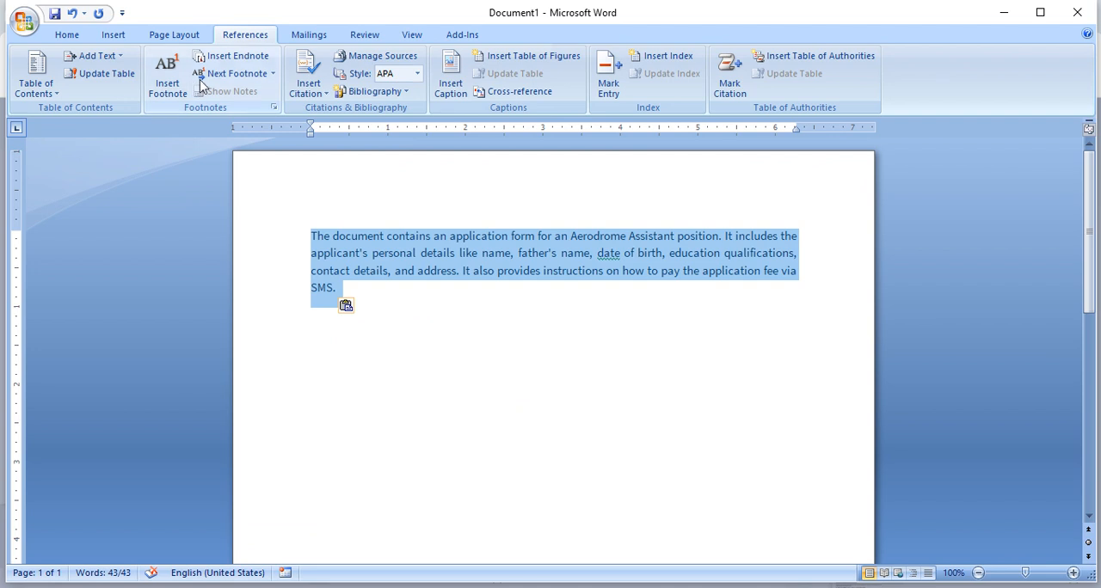
# - Apply the Normal style to the selected description paragraph and set its font size to 12
pyautogui.click(68, 34)
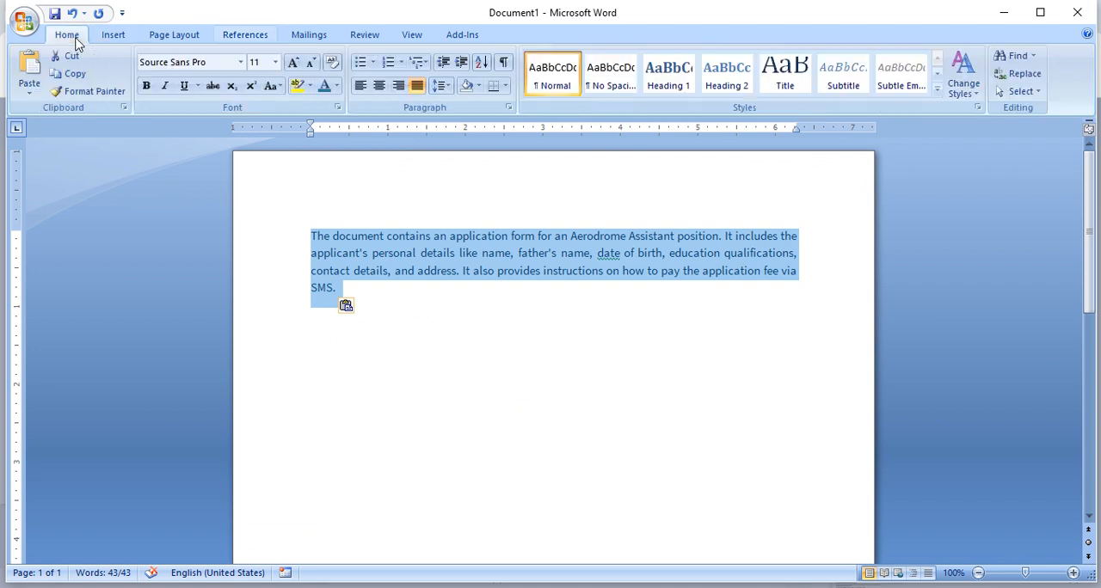
pyautogui.click(563, 69)
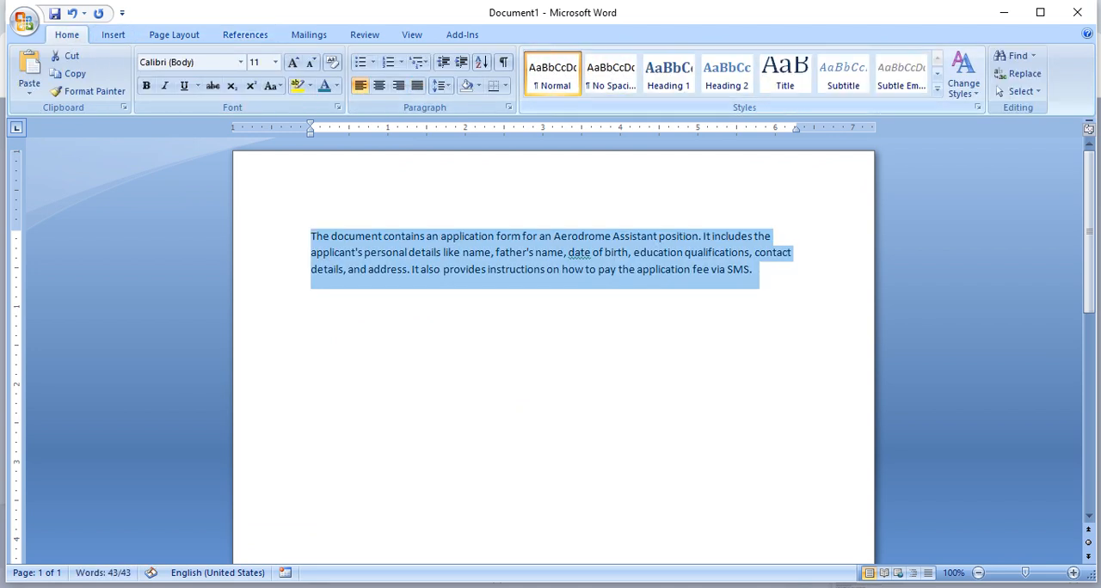
pyautogui.click(292, 64)
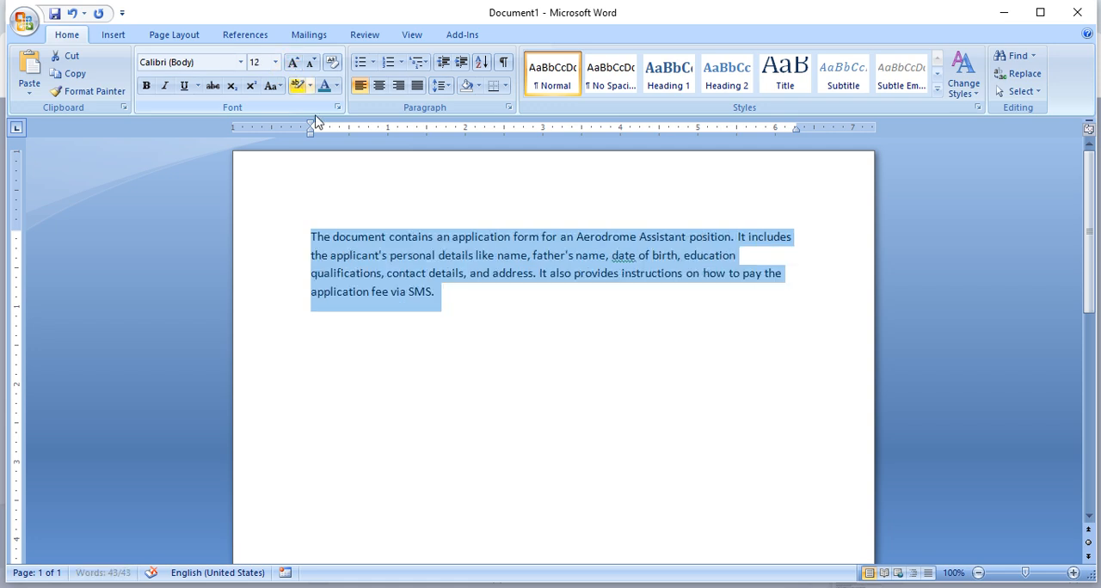
pyautogui.click(590, 289)
pyautogui.doubleClick(246, 228)
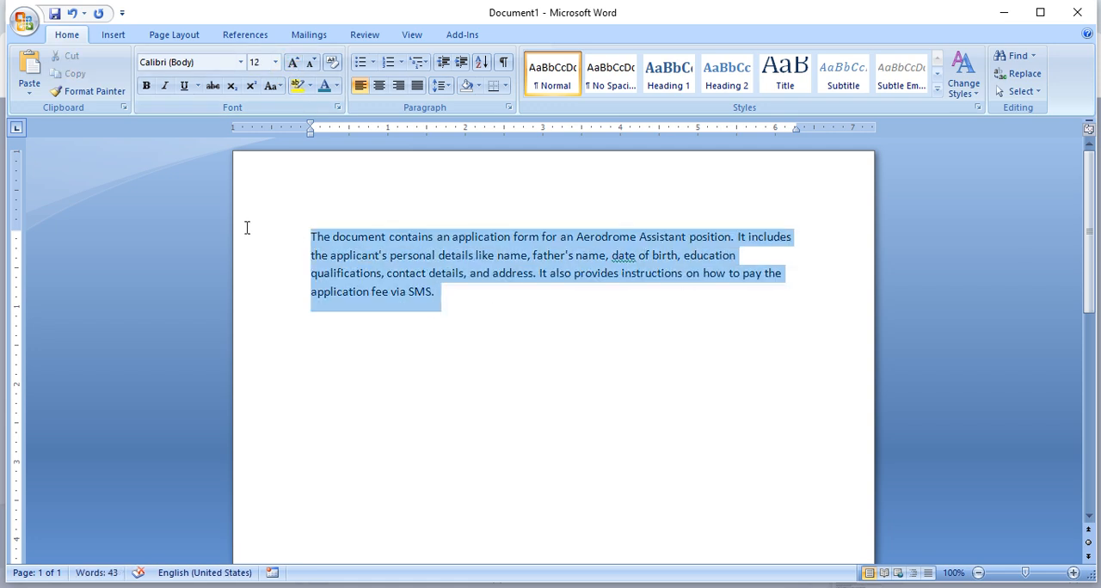
# - Split "The document contains" onto its own line as a heading and enlarge it to 14 pt
pyautogui.click(433, 239)
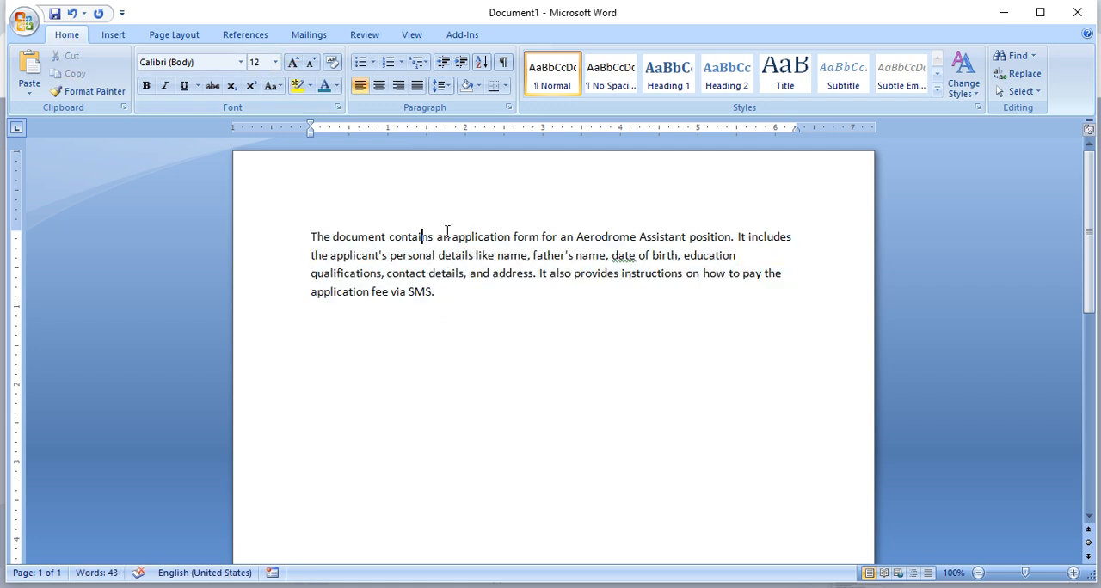
pyautogui.press('Return')
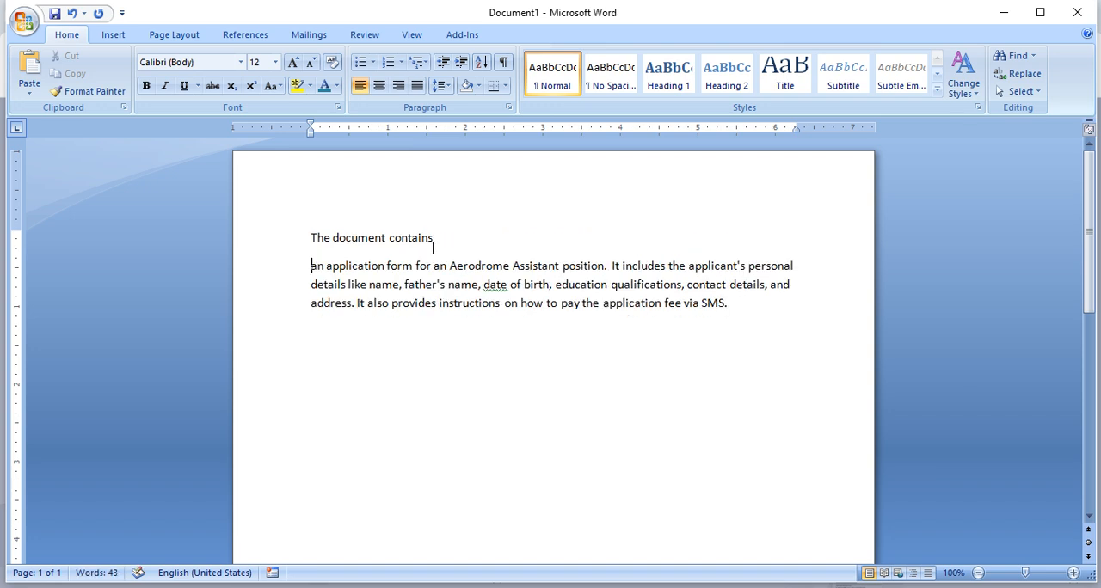
pyautogui.moveTo(464, 238); pyautogui.dragTo(220, 135)
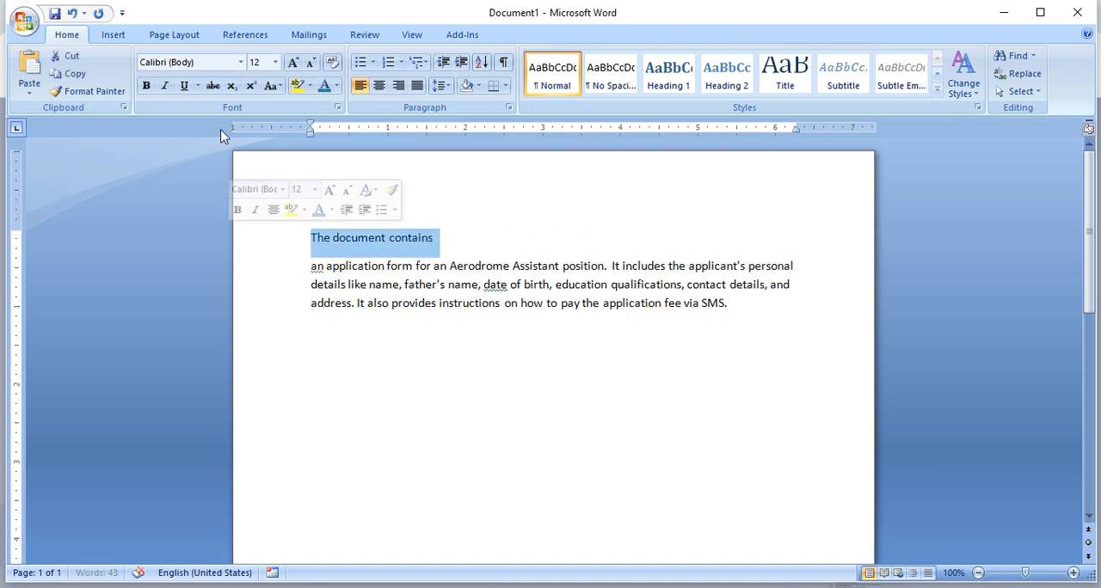
pyautogui.click(292, 62)
pyautogui.click(525, 286)
# - Copy the "The document contains" line with its paragraph and paste the copy below the existing text
pyautogui.moveTo(736, 304); pyautogui.dragTo(270, 223)
pyautogui.hotkey('ctrl', 'c')
pyautogui.click(386, 370)
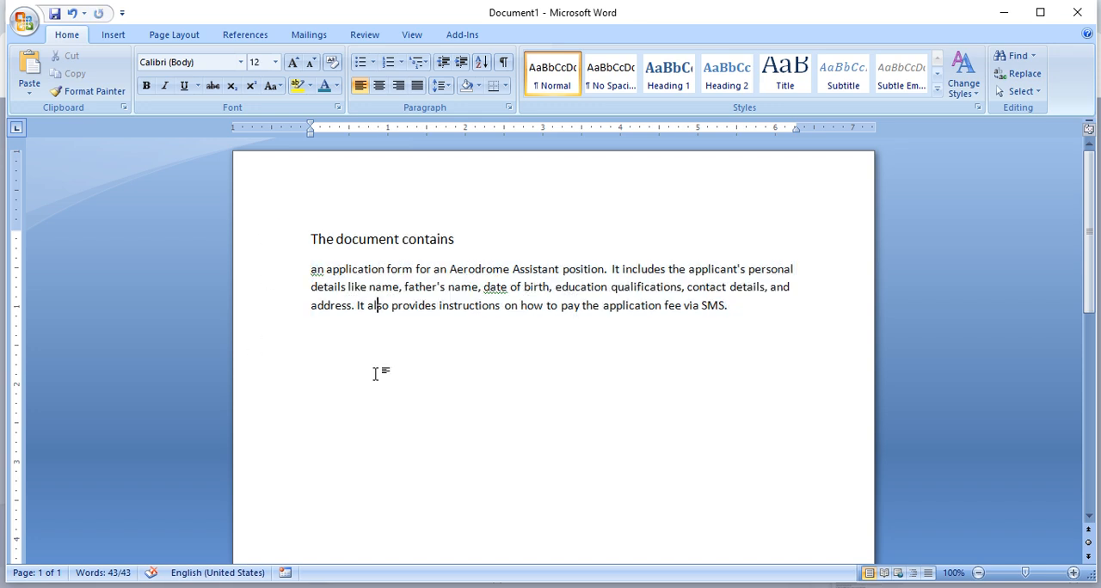
pyautogui.click(747, 327)
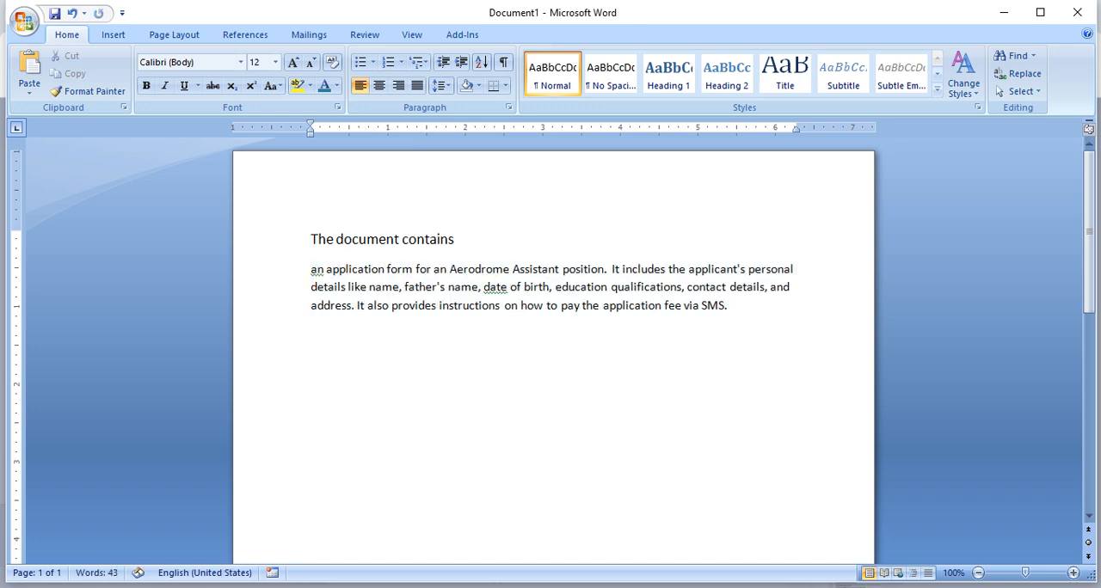
pyautogui.press('Return')
pyautogui.hotkey('ctrl', 'v')
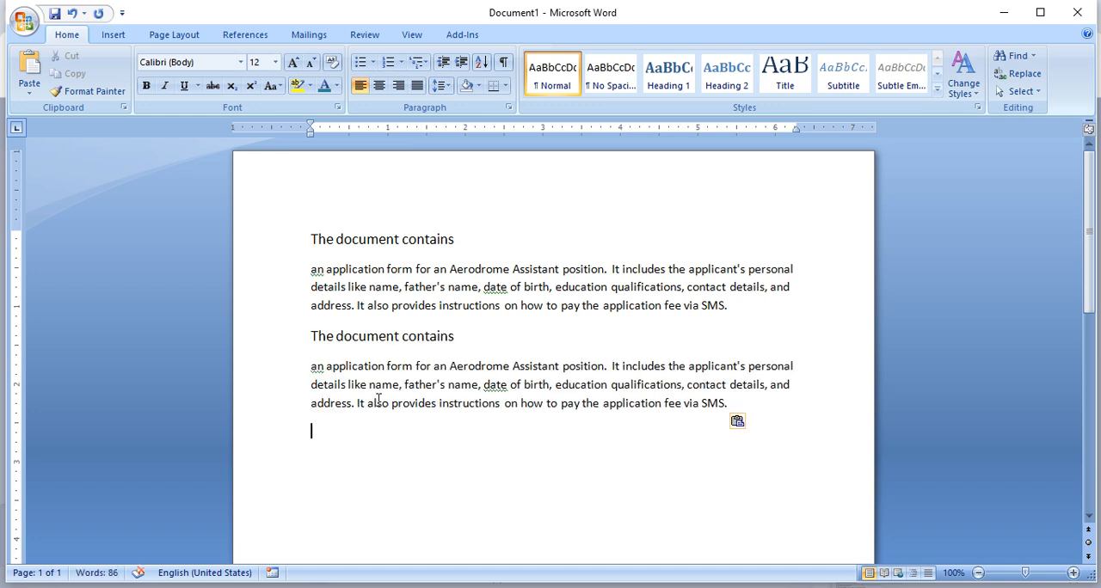
# - Join the duplicated "The document contains" line with the paragraph below it and set those words to 12 pt
pyautogui.click(313, 363)
pyautogui.press('BackSpace')
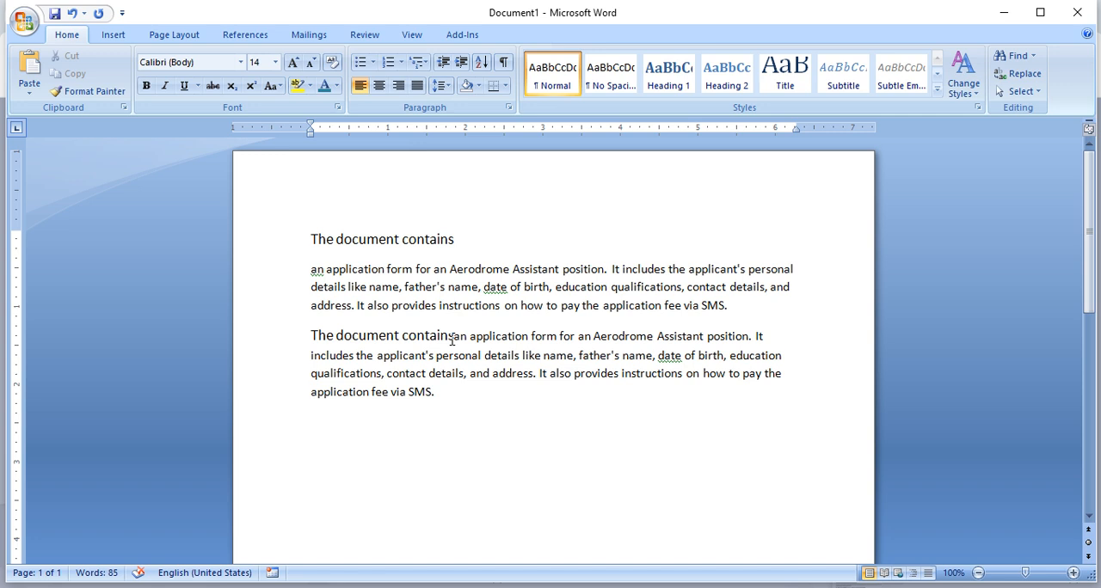
pyautogui.hotkey('shift', 'Home')
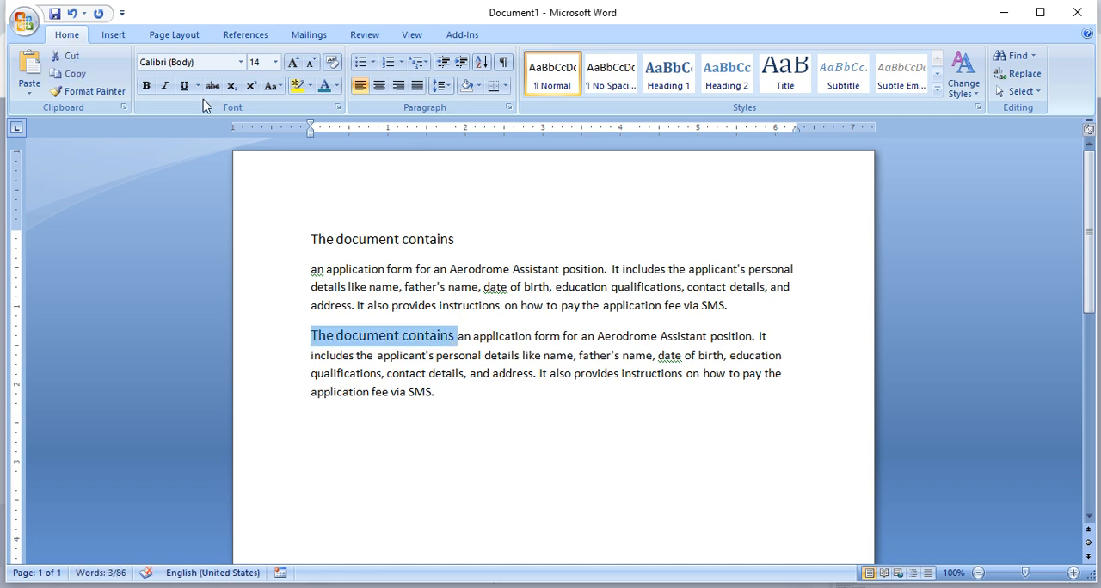
pyautogui.click(311, 63)
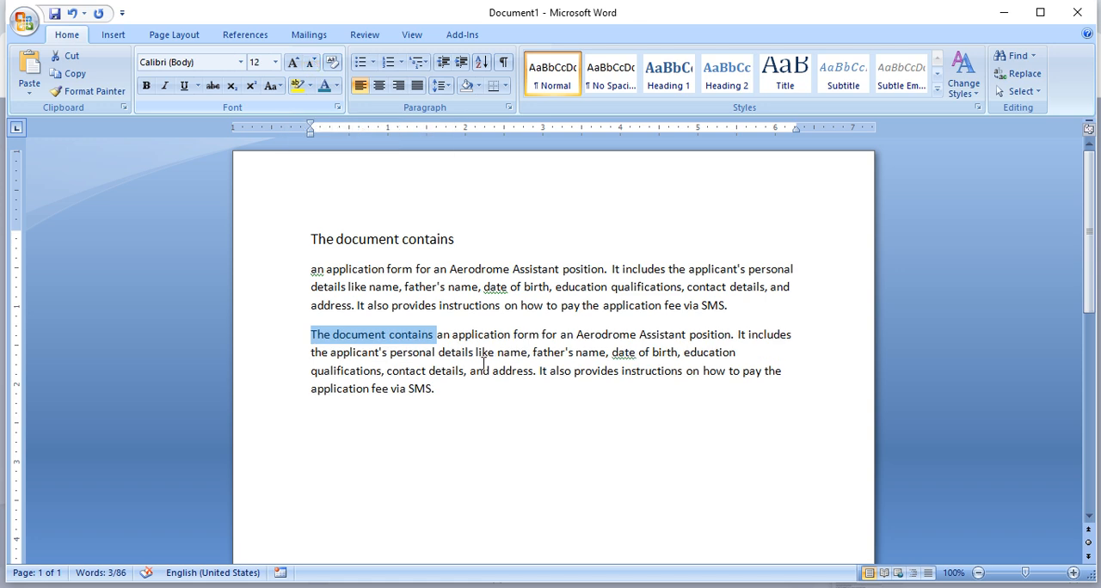
pyautogui.click(509, 415)
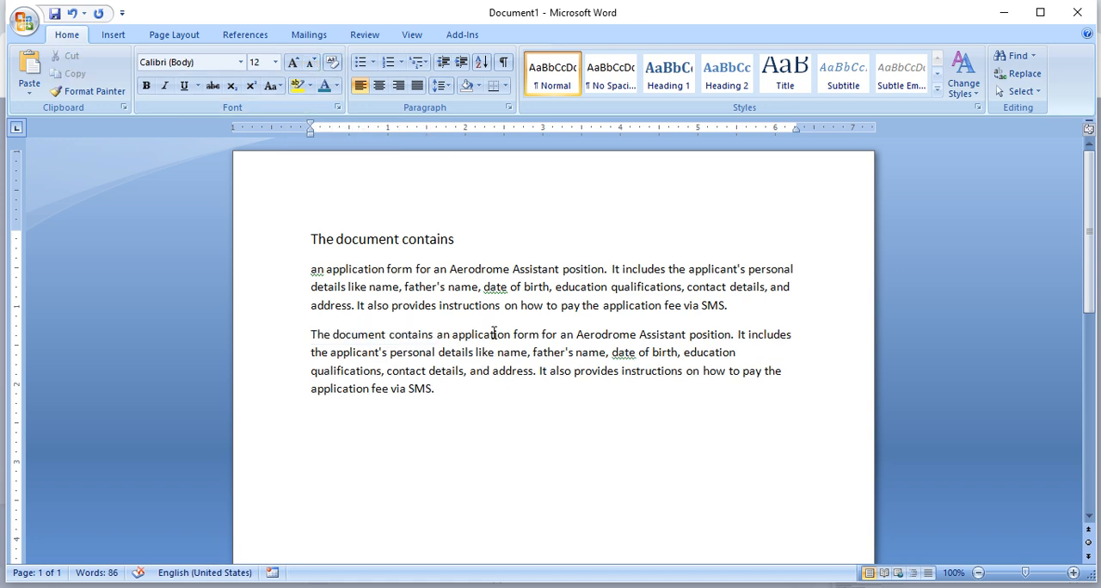
# - Copy the rejoined full description paragraph and paste it three times at the end of the text
pyautogui.click(449, 390)
pyautogui.moveTo(448, 389); pyautogui.dragTo(286, 344)
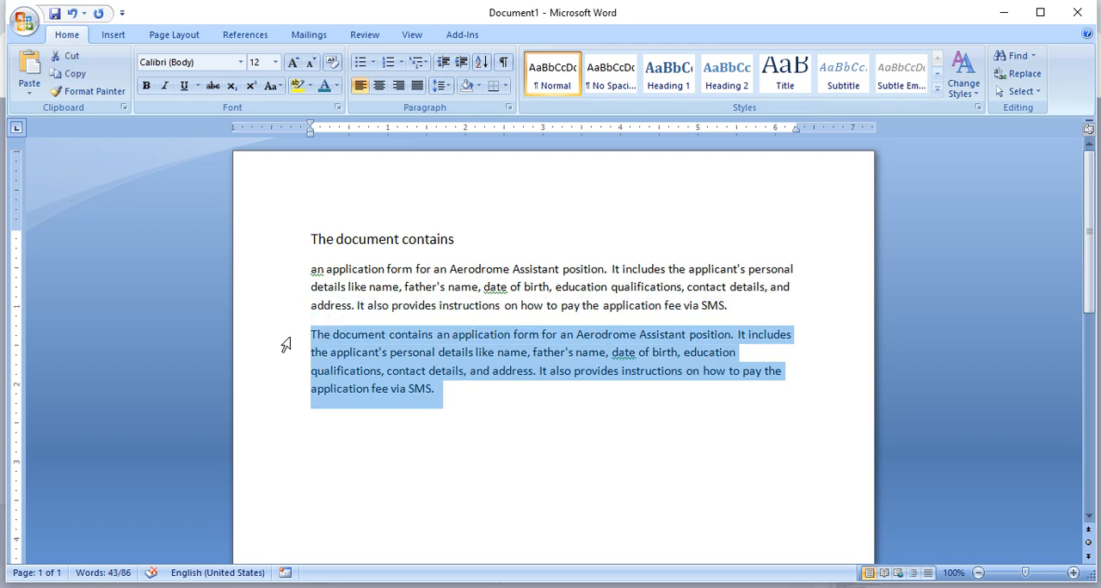
pyautogui.click(484, 408)
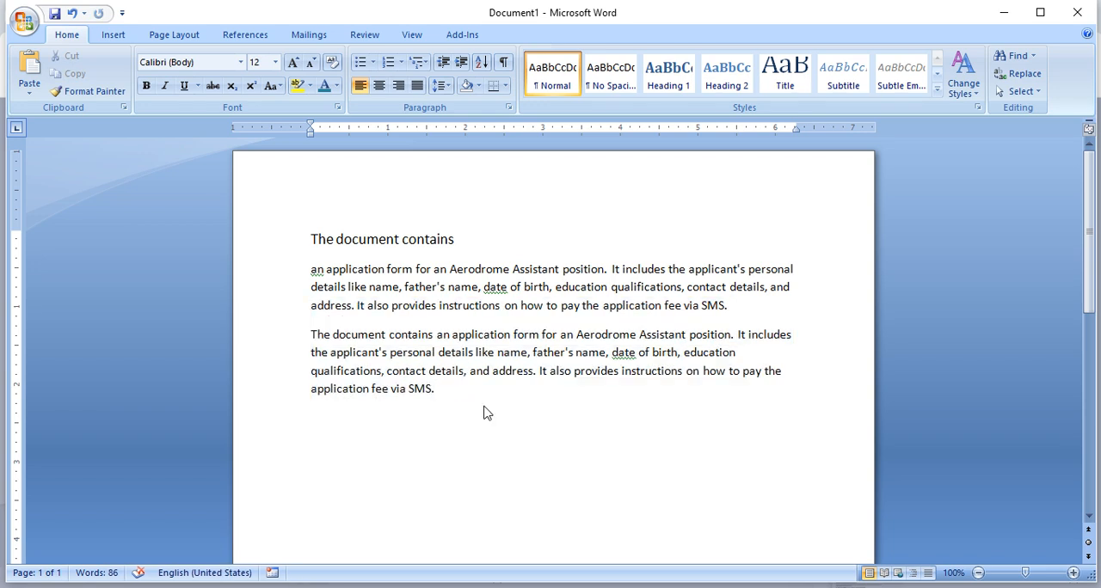
pyautogui.hotkey('ctrl', 'v')
pyautogui.hotkey('ctrl', 'v')
pyautogui.hotkey('ctrl', 'v')
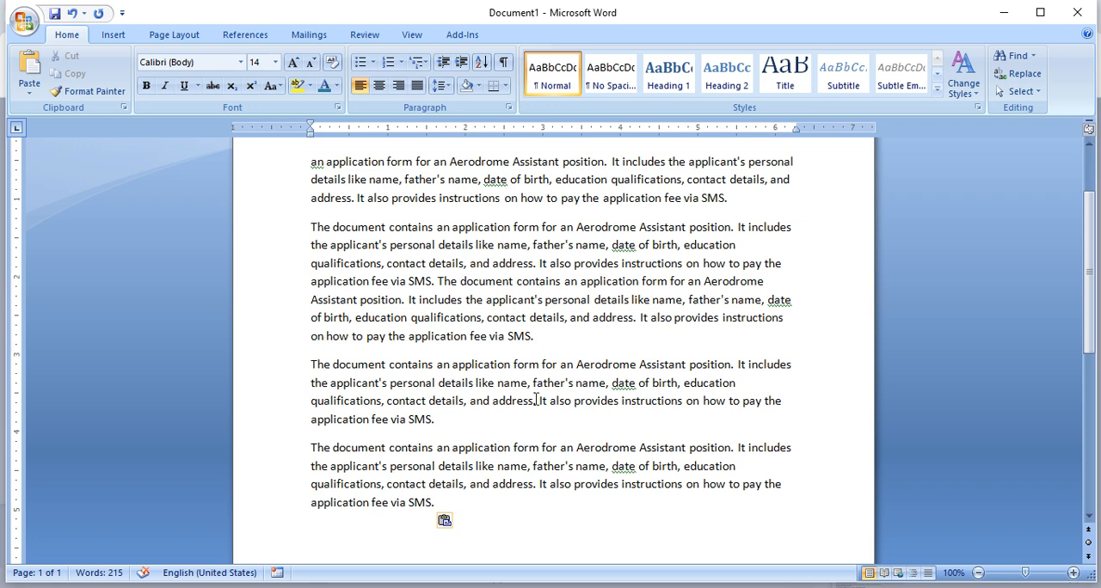
# - Insert a page break after the last pasted description paragraph
pyautogui.scroll(2, 535, 399)
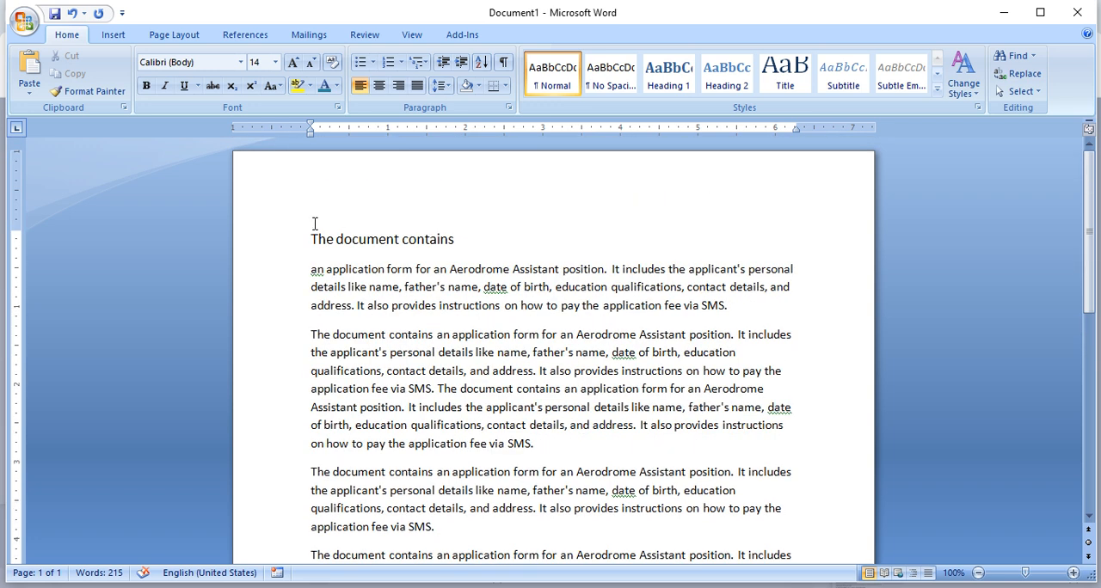
pyautogui.scroll(-6, 439, 343)
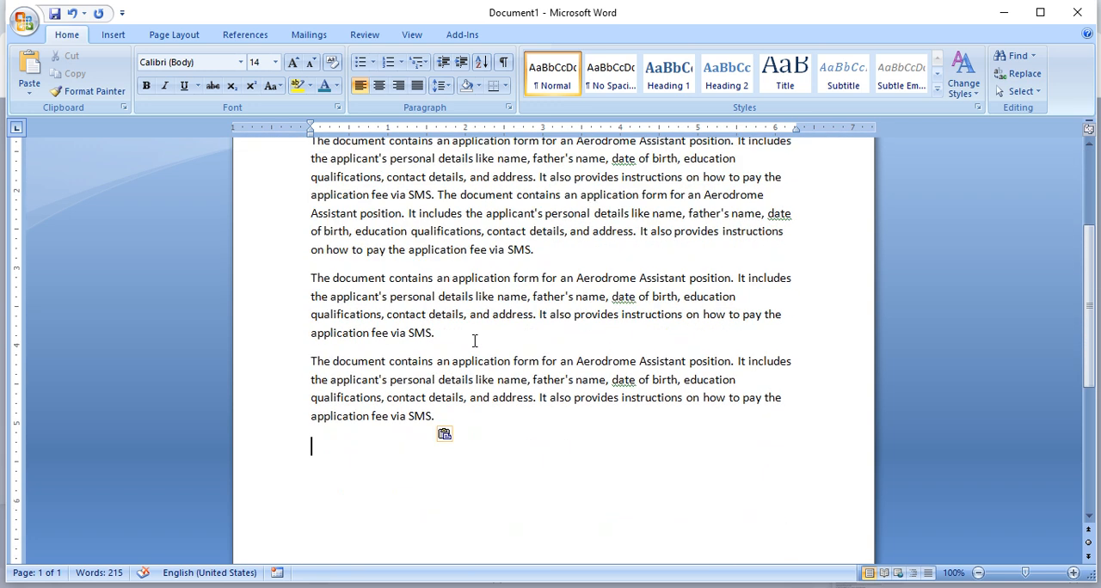
pyautogui.scroll(-4, 473, 361)
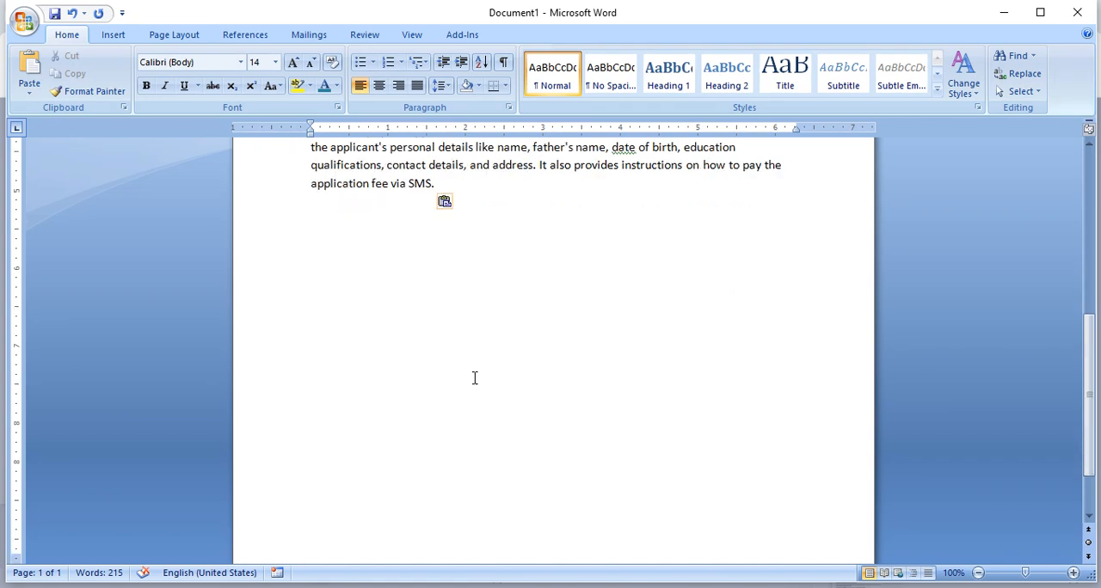
pyautogui.hotkey('ctrl', 'Return')
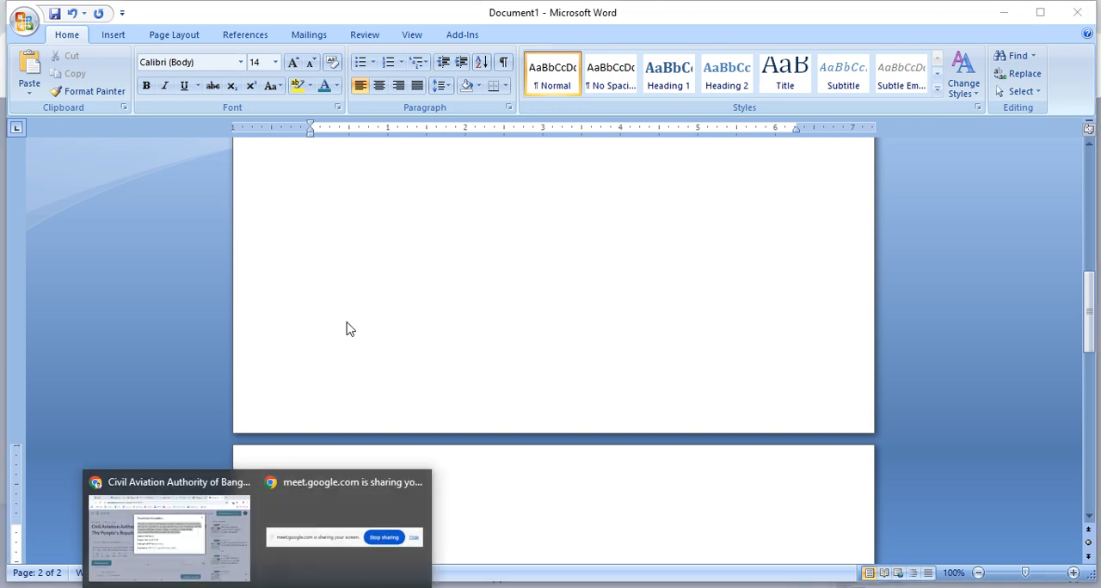
# - Switch to Scribd in Chrome, open the related Jiban Bima Corporation document and copy its title
pyautogui.click(203, 520)
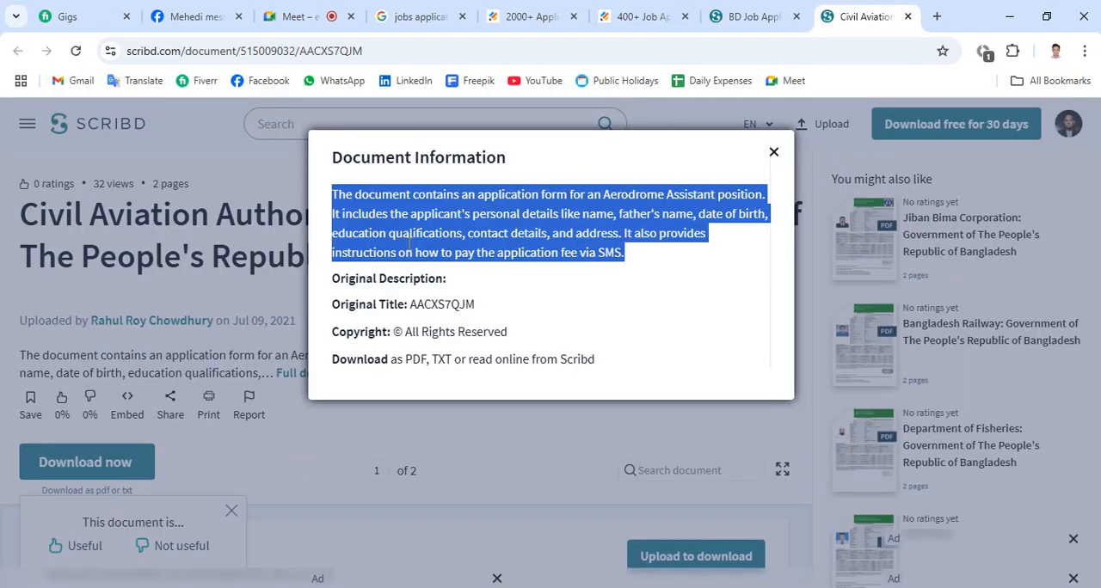
pyautogui.click(194, 233)
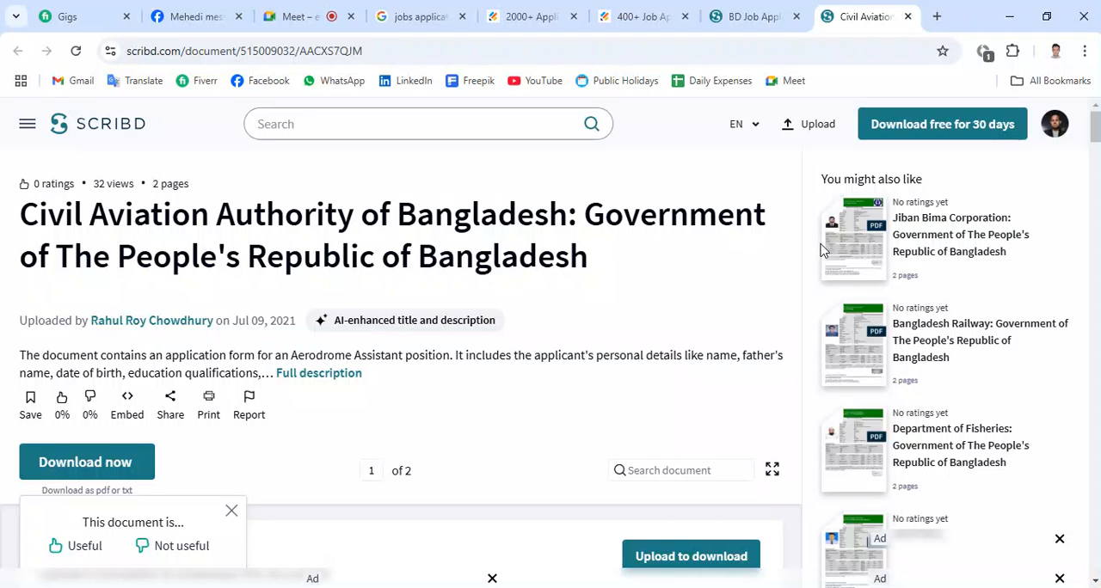
pyautogui.click(980, 253)
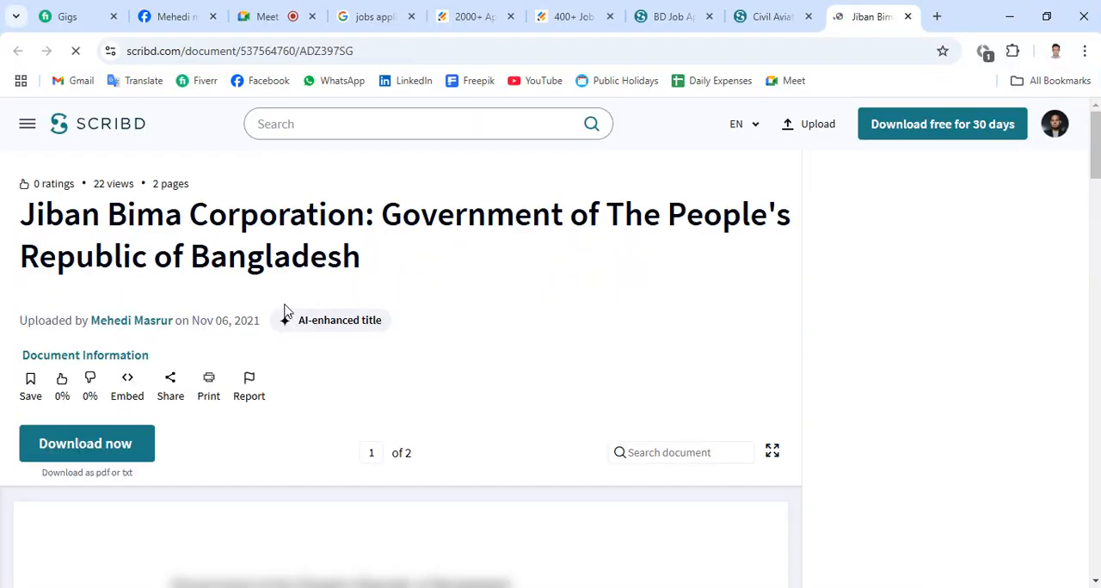
pyautogui.moveTo(386, 269); pyautogui.dragTo(26, 216)
pyautogui.hotkey('ctrl', 'c')
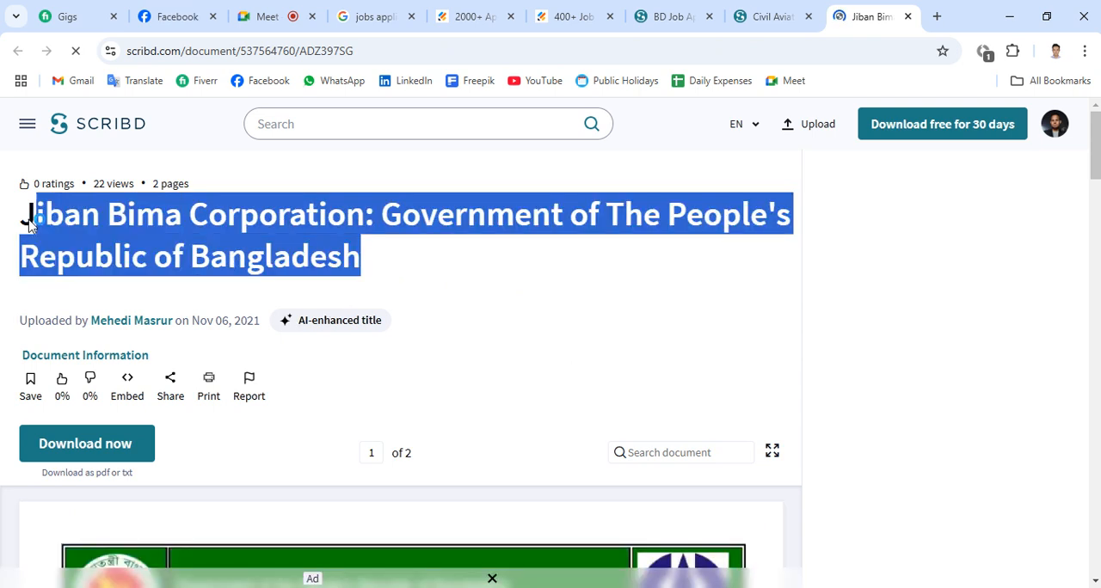
# - Return to Document1 in Word and place the copied Jiban Bima Corporation title twice on the second page
pyautogui.click(362, 582)
pyautogui.click(286, 501)
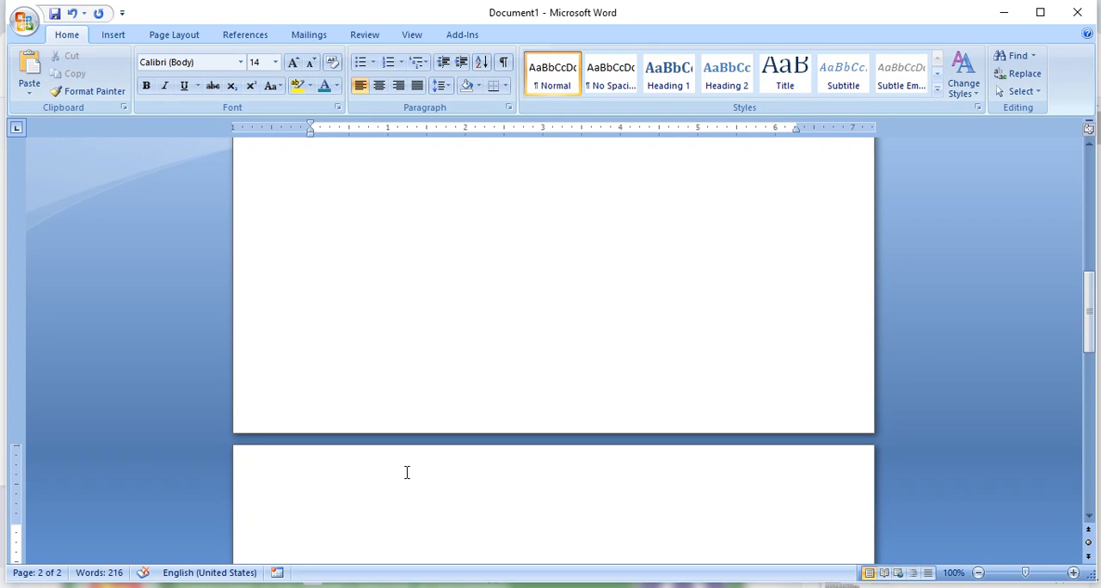
pyautogui.hotkey('ctrl', 'v')
pyautogui.scroll(-2, 541, 419)
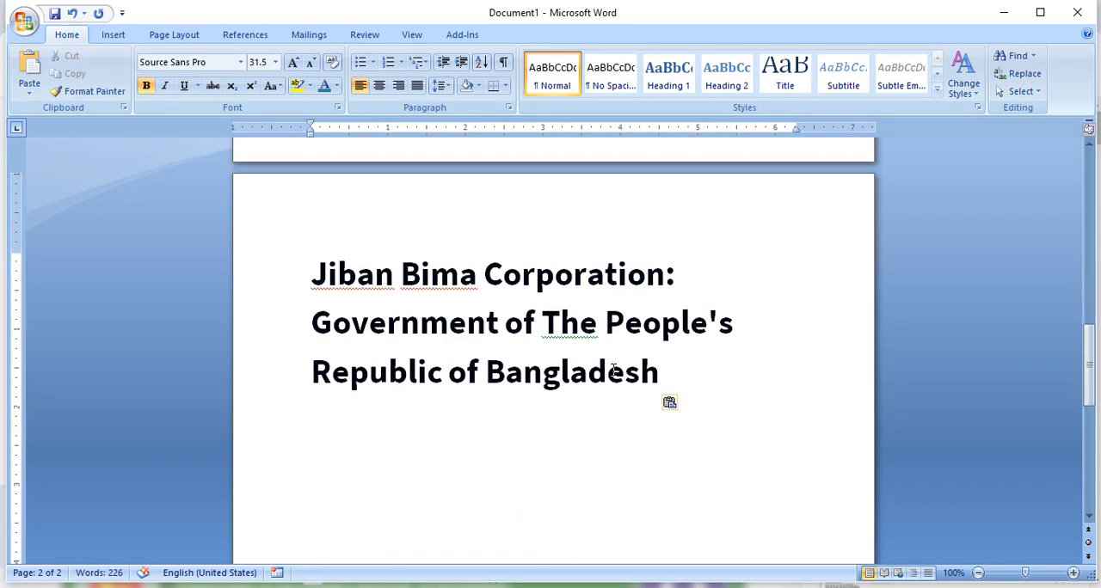
pyautogui.moveTo(660, 371); pyautogui.dragTo(298, 264)
pyautogui.hotkey('ctrl', 'c')
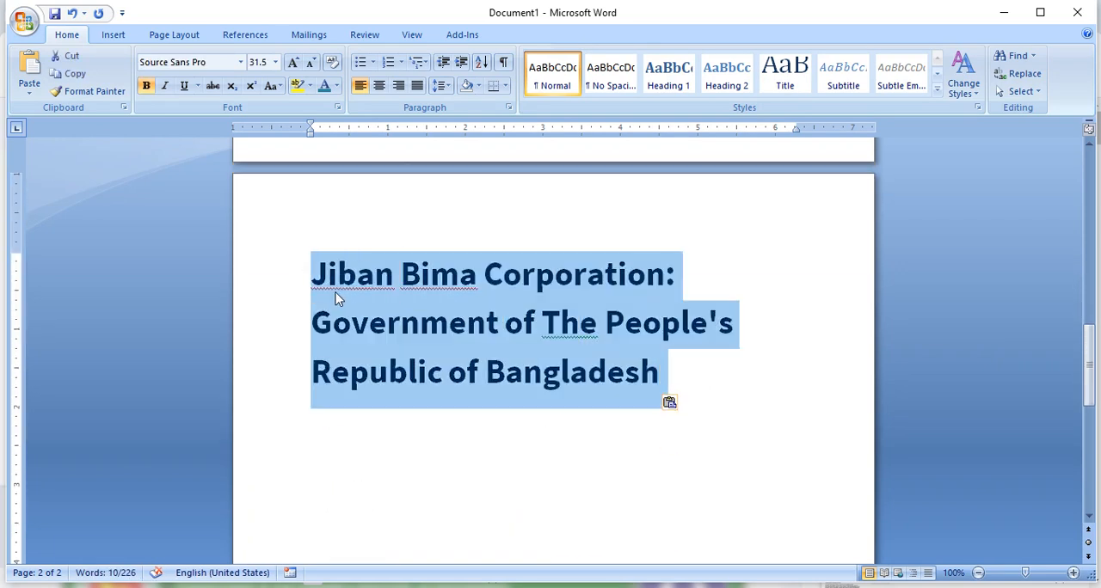
pyautogui.click(385, 442)
pyautogui.hotkey('ctrl', 'v')
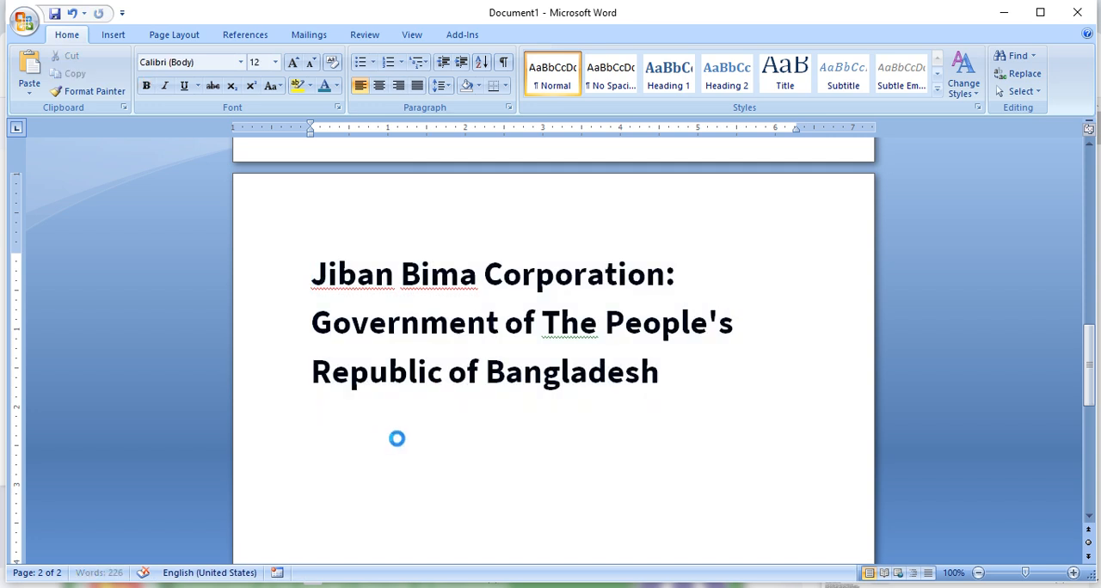
# - Apply the Heading 1 style to the two Jiban Bima Corporation titles
pyautogui.moveTo(705, 531); pyautogui.dragTo(204, 393)
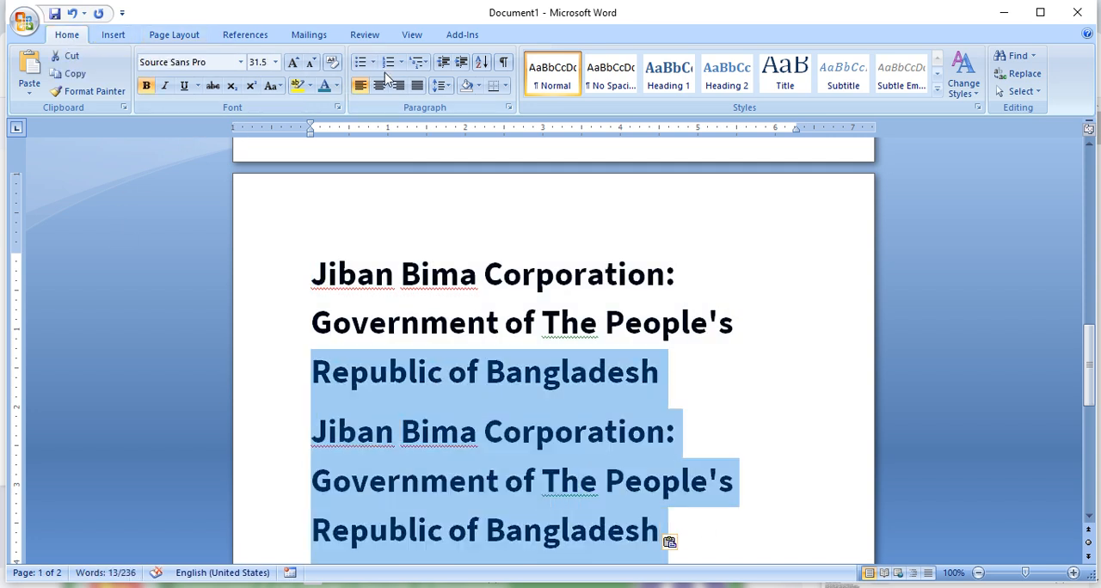
pyautogui.click(668, 73)
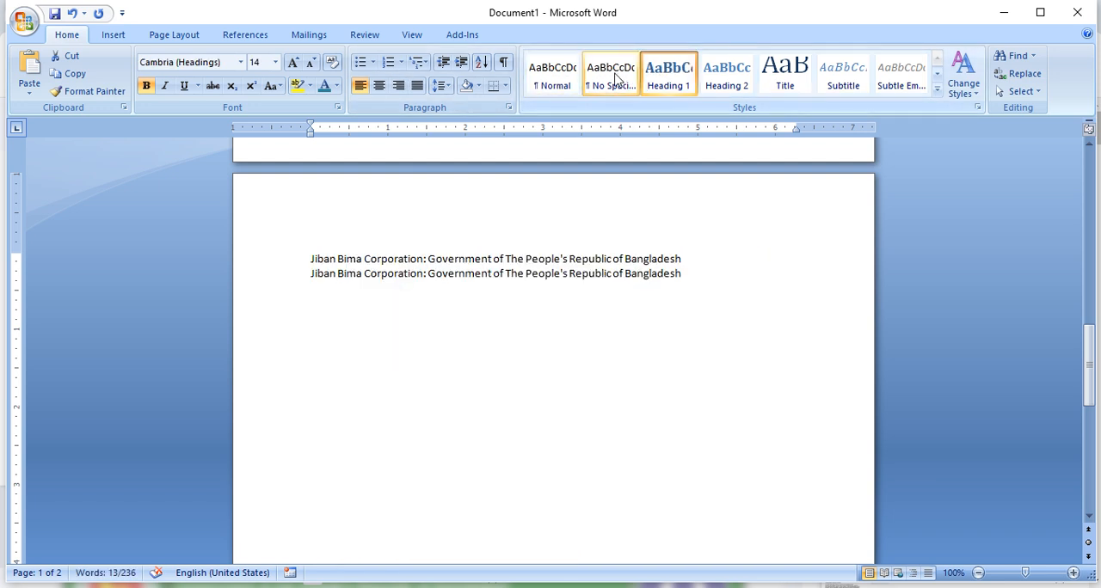
pyautogui.click(636, 326)
# - Insert a page break before the opening "The document contains" line to add a blank first page
pyautogui.scroll(15, 545, 295)
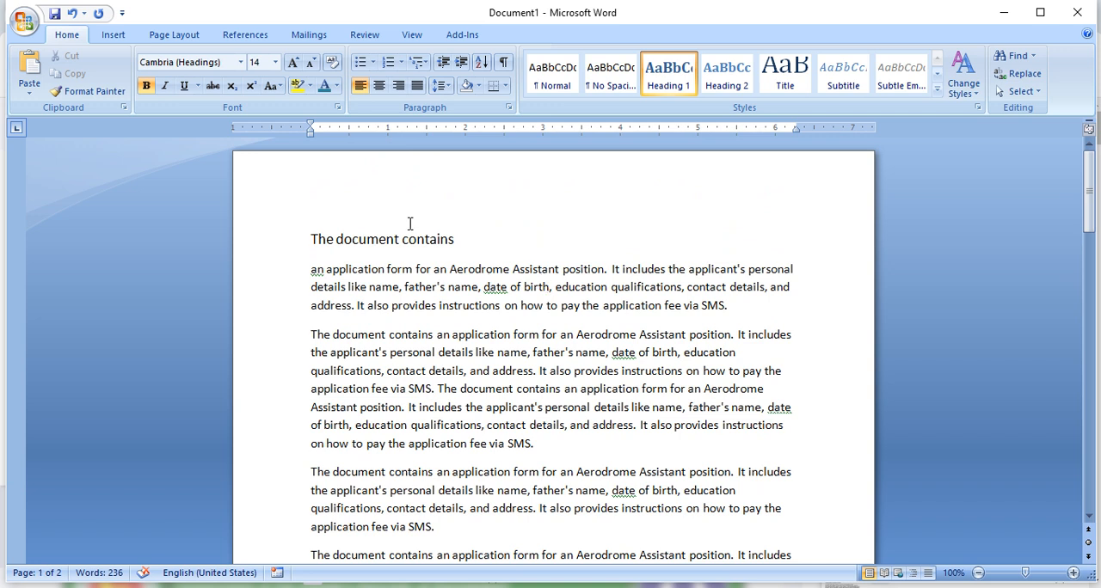
pyautogui.click(314, 213)
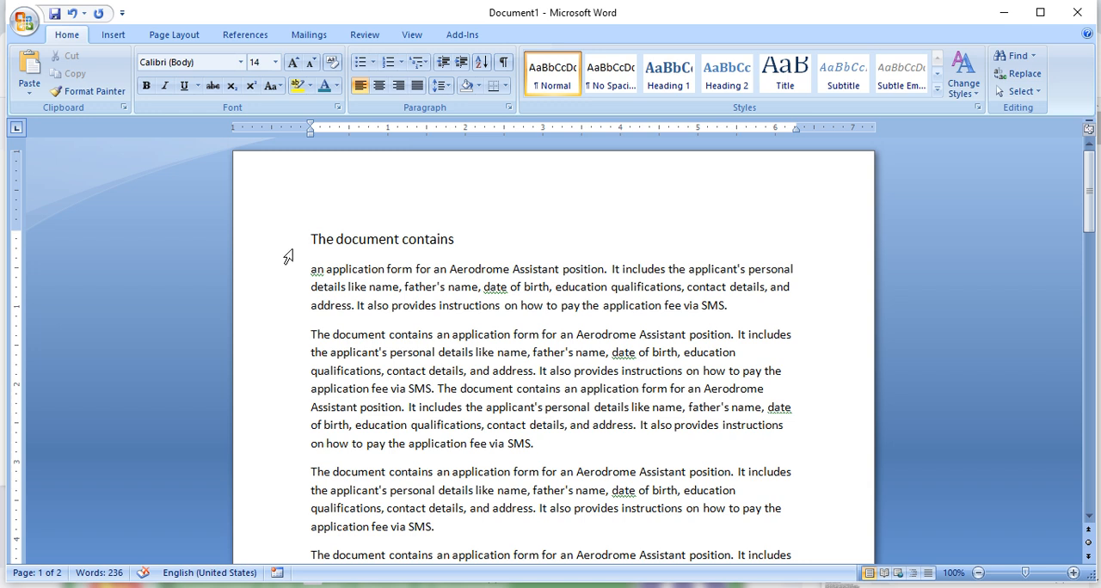
pyautogui.hotkey('ctrl', 'Return')
pyautogui.scroll(8, 429, 246)
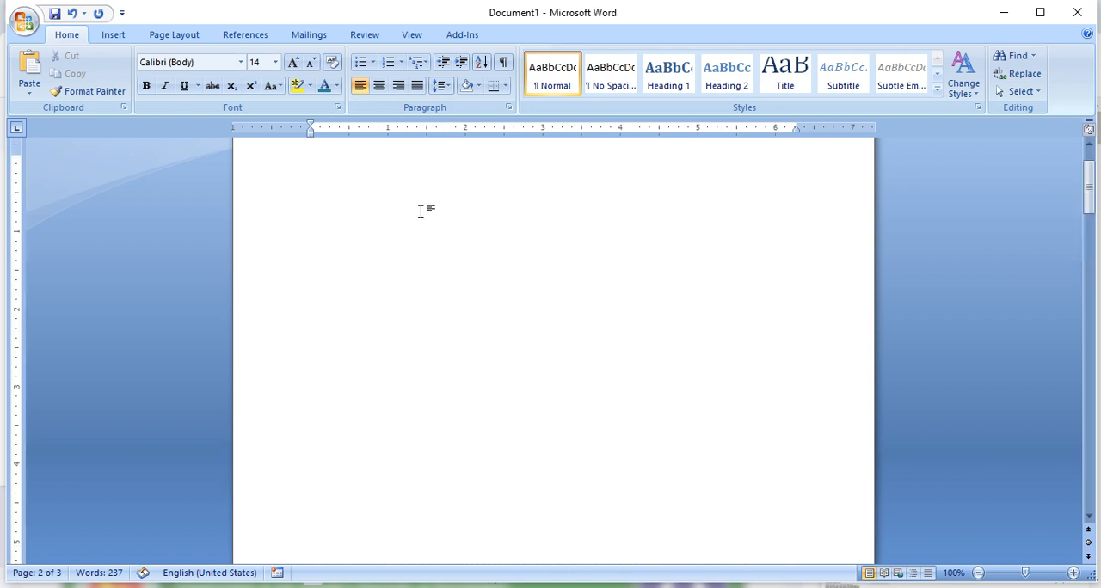
pyautogui.scroll(2, 421, 211)
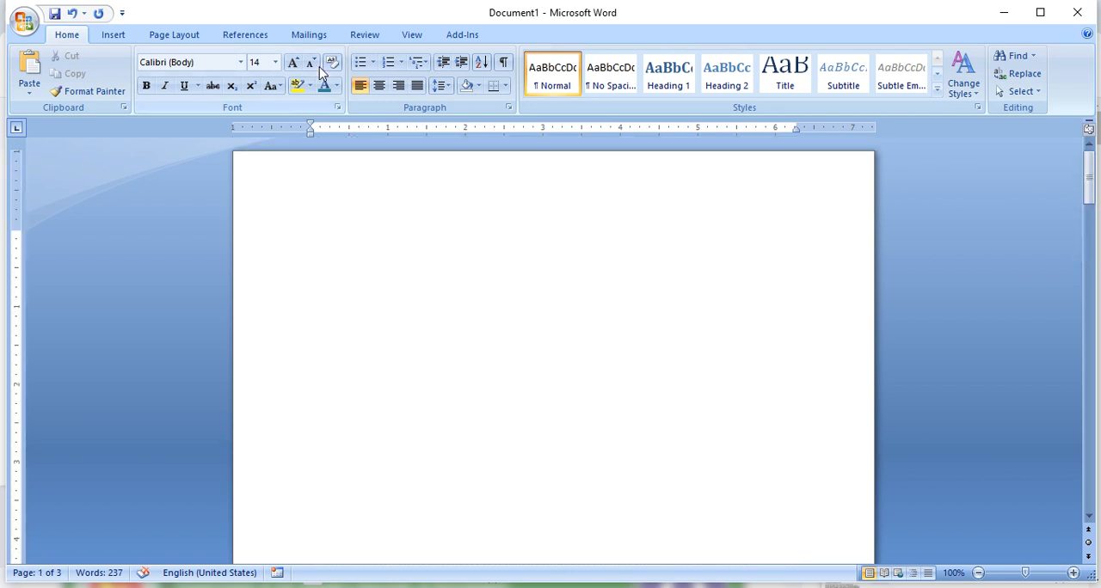
# - Select the opening "The document contains" line on the second page and open its table of contents level choices
pyautogui.click(252, 38)
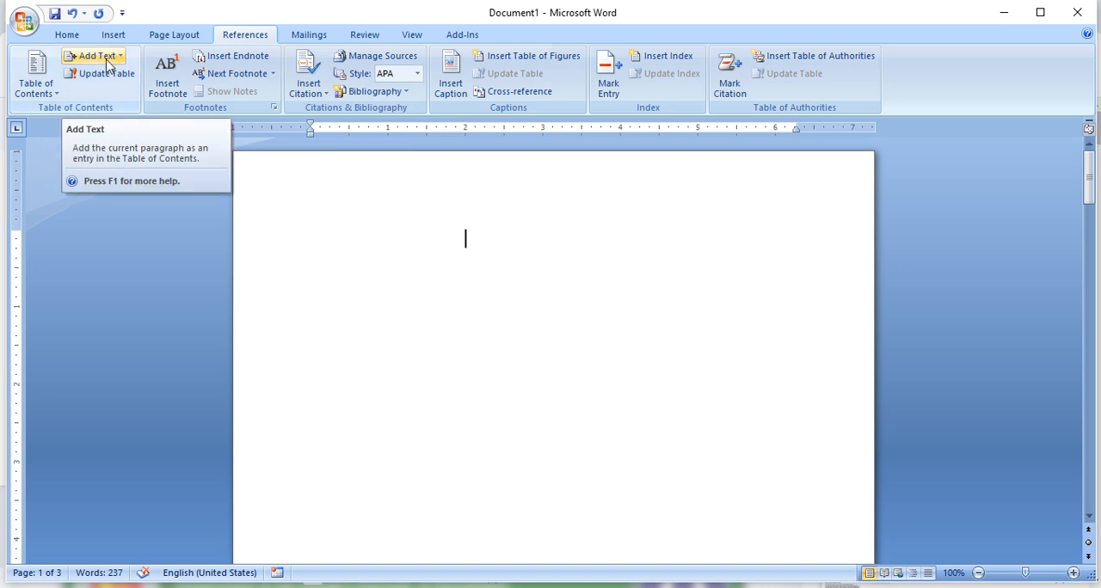
pyautogui.scroll(-8, 553, 415)
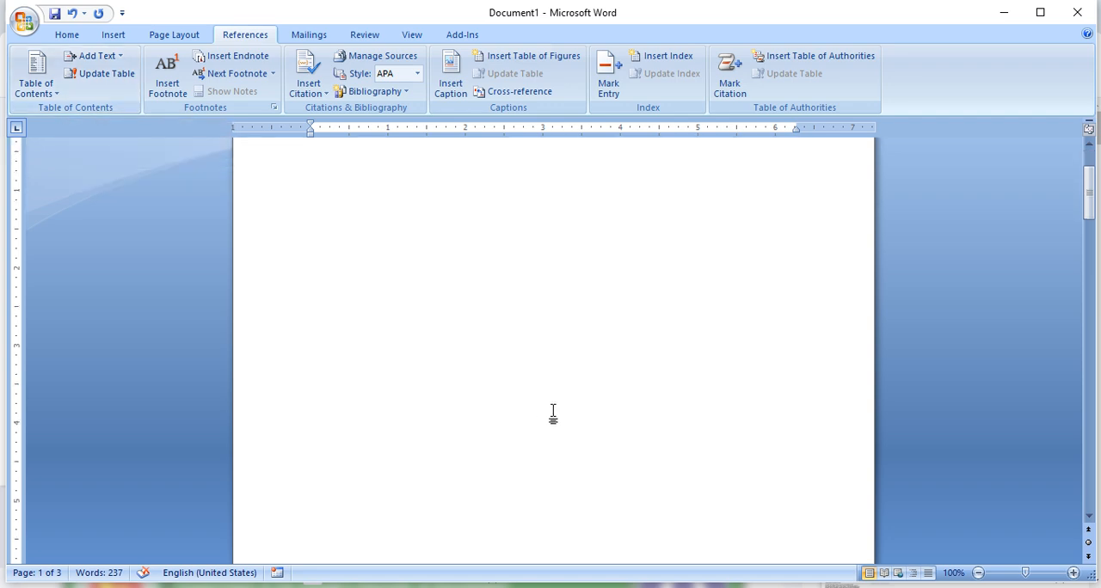
pyautogui.scroll(-10, 554, 413)
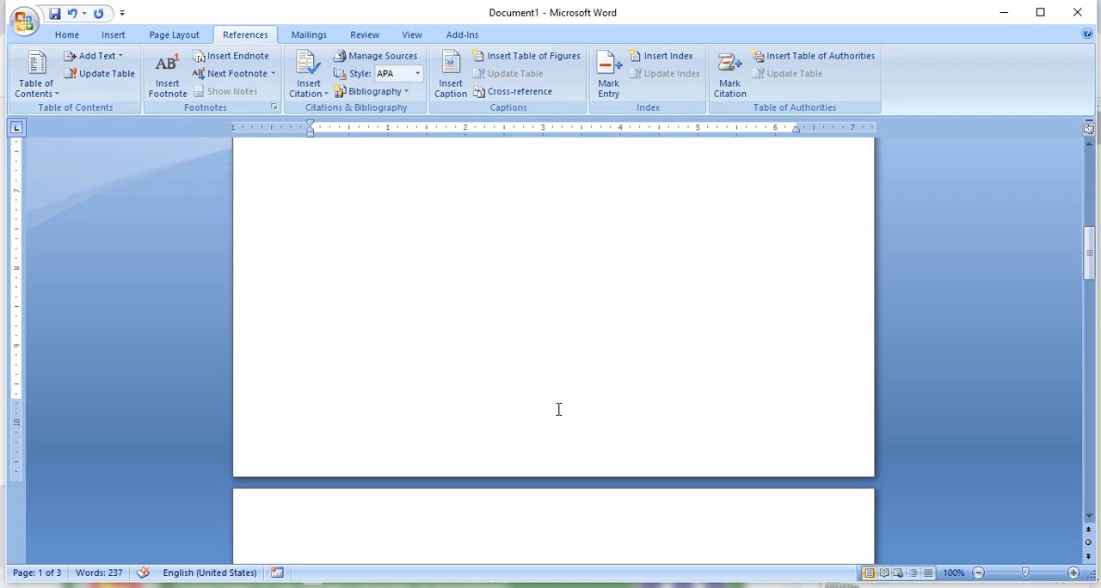
pyautogui.moveTo(461, 387); pyautogui.dragTo(315, 372)
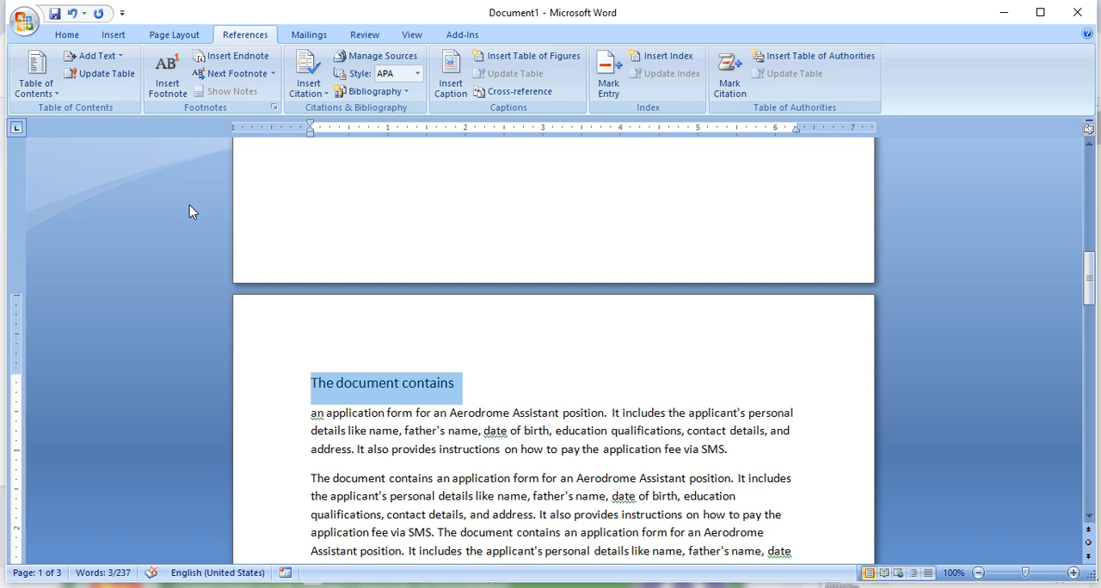
pyautogui.click(94, 55)
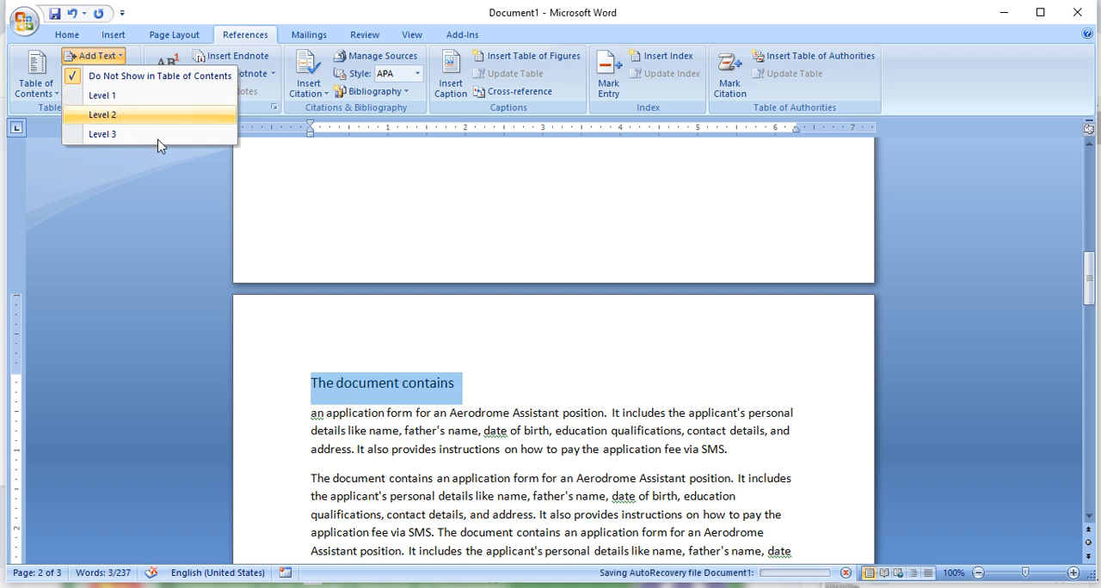
# - Number the opening "The document contains" line as "1."
pyautogui.click(312, 373)
pyautogui.click(313, 384)
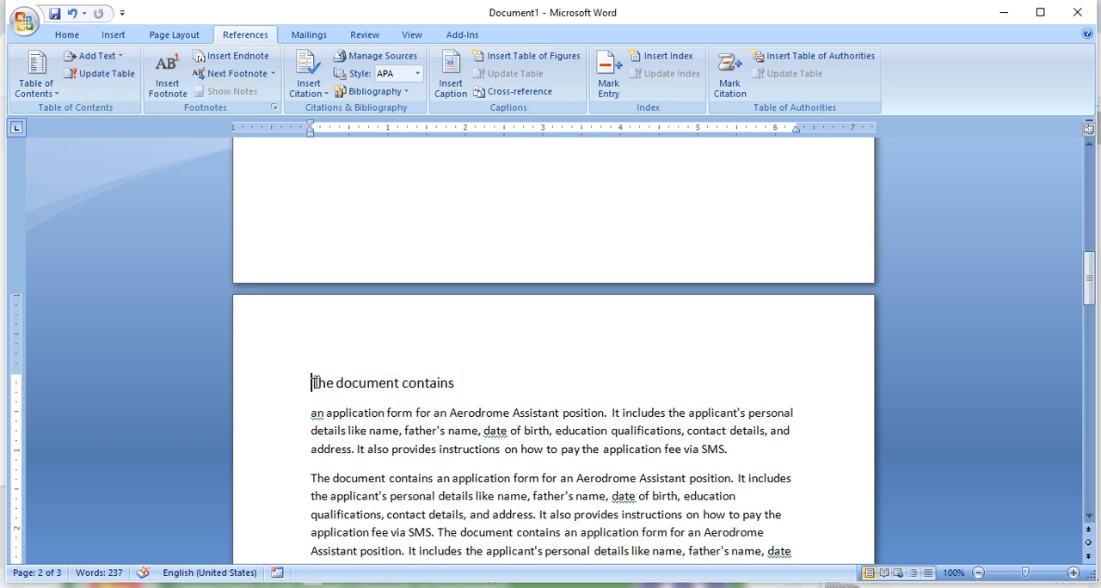
pyautogui.write('1.')
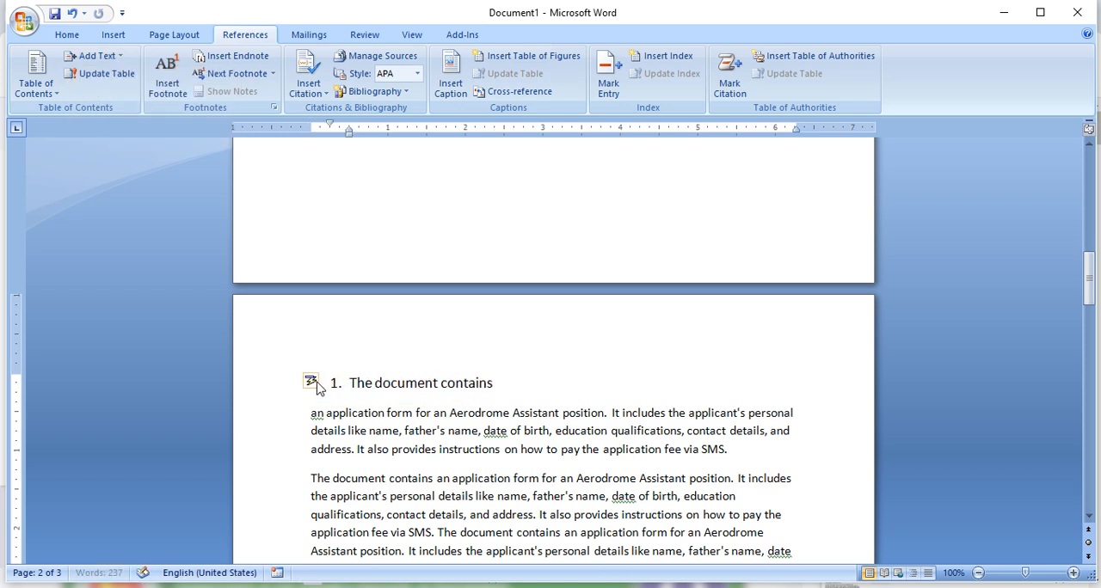
# - Number the paragraph after the opening application form text as "1.1."
pyautogui.scroll(-1, 396, 413)
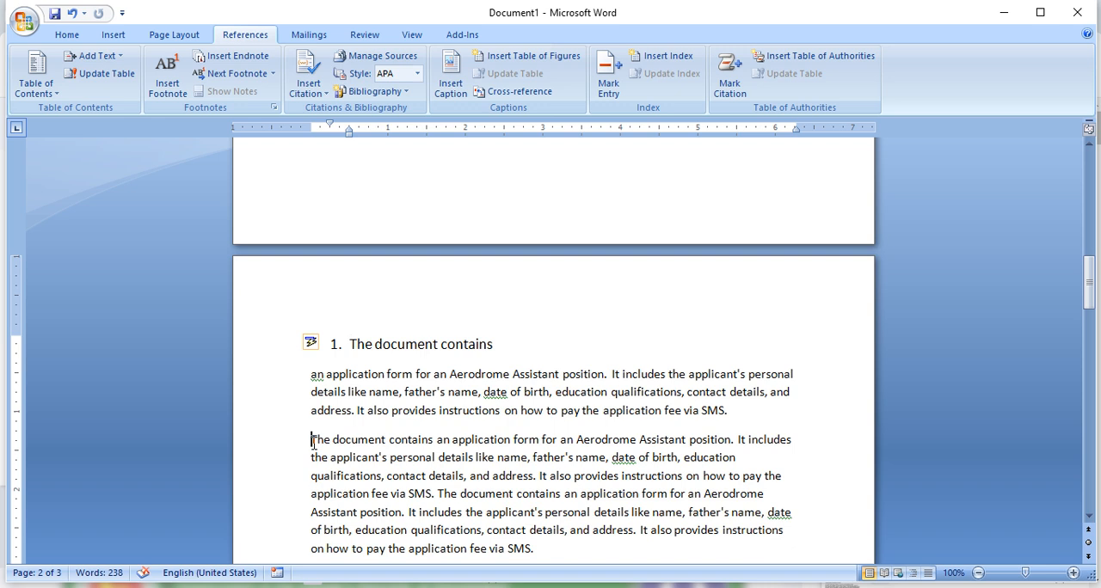
pyautogui.write('1.1')
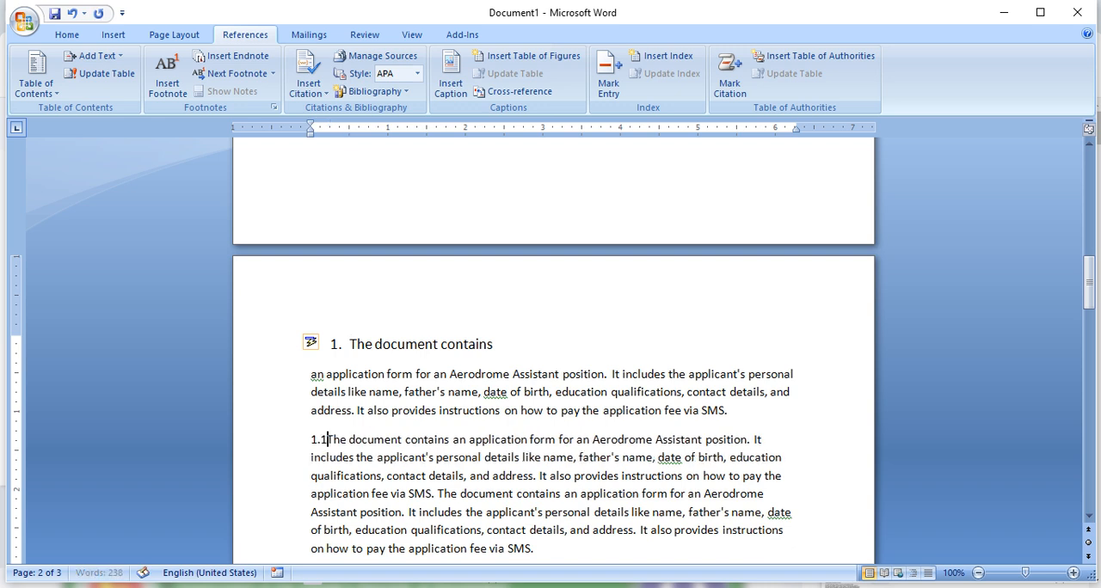
pyautogui.press('BackSpace')
pyautogui.write('.')
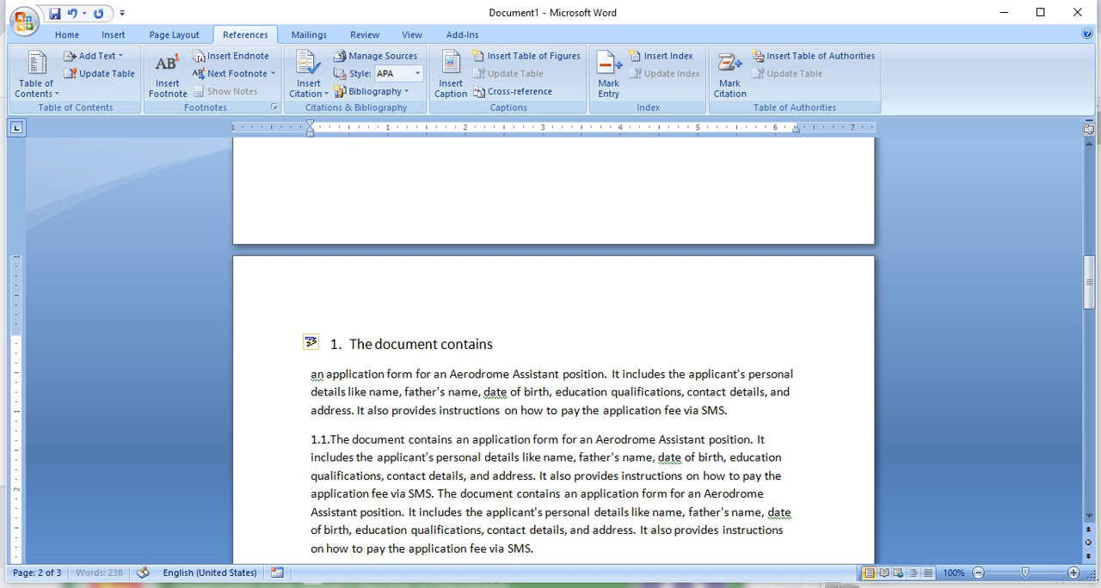
pyautogui.click(454, 421)
pyautogui.scroll(-3, 454, 420)
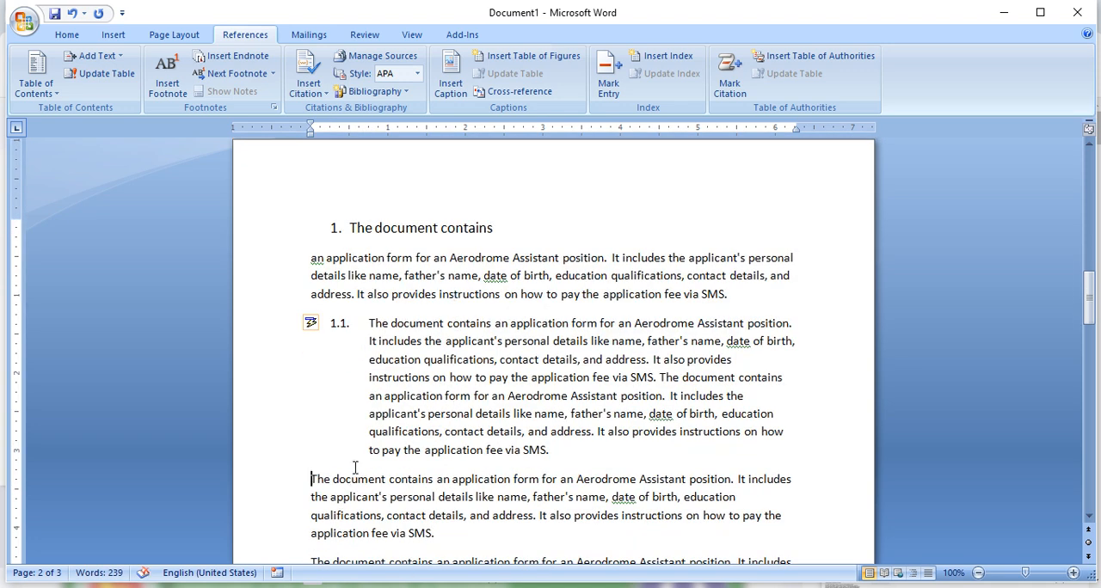
# - Split the 1.1 paragraph after "The document contains"
pyautogui.click(495, 323)
pyautogui.press('Return')
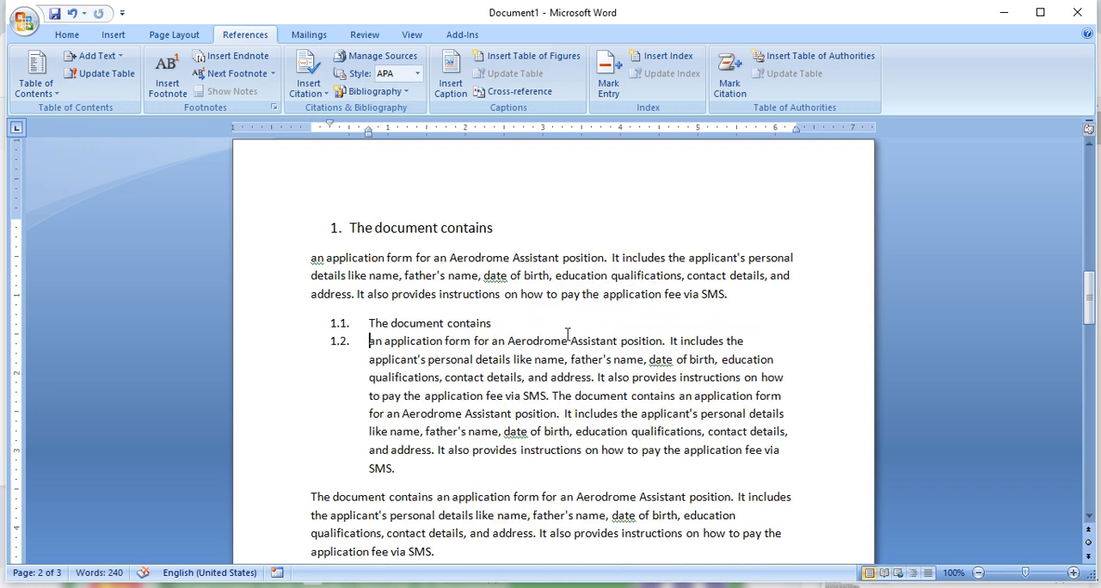
pyautogui.moveTo(495, 323); pyautogui.dragTo(379, 299)
# - Assign table of contents Level 1 to the "The document contains" line numbered 1
pyautogui.click(479, 227)
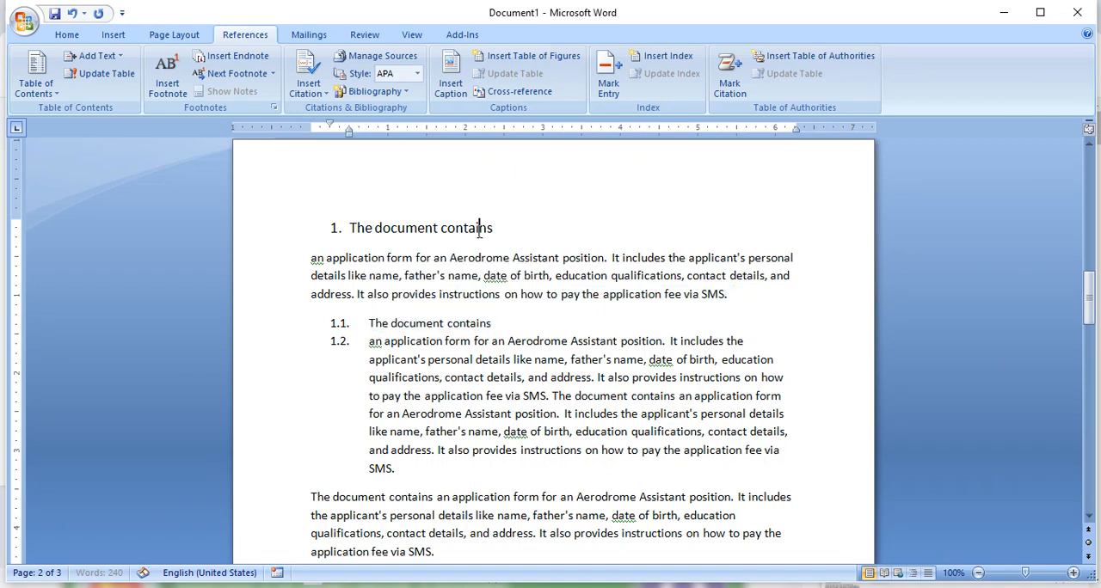
pyautogui.scroll(-4, 533, 225)
pyautogui.scroll(4, 309, 168)
pyautogui.click(301, 226)
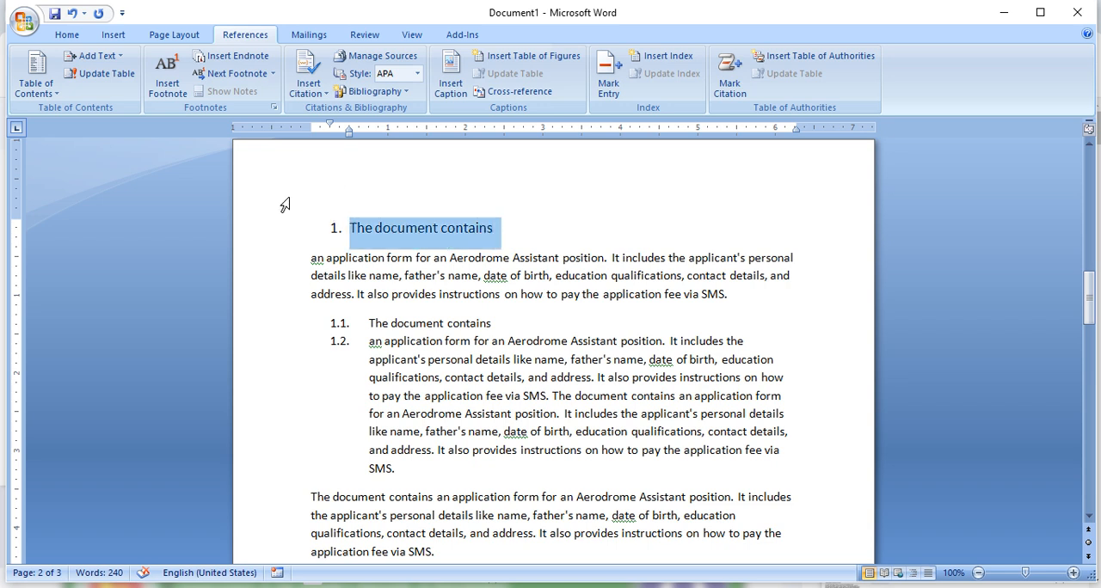
pyautogui.click(520, 244)
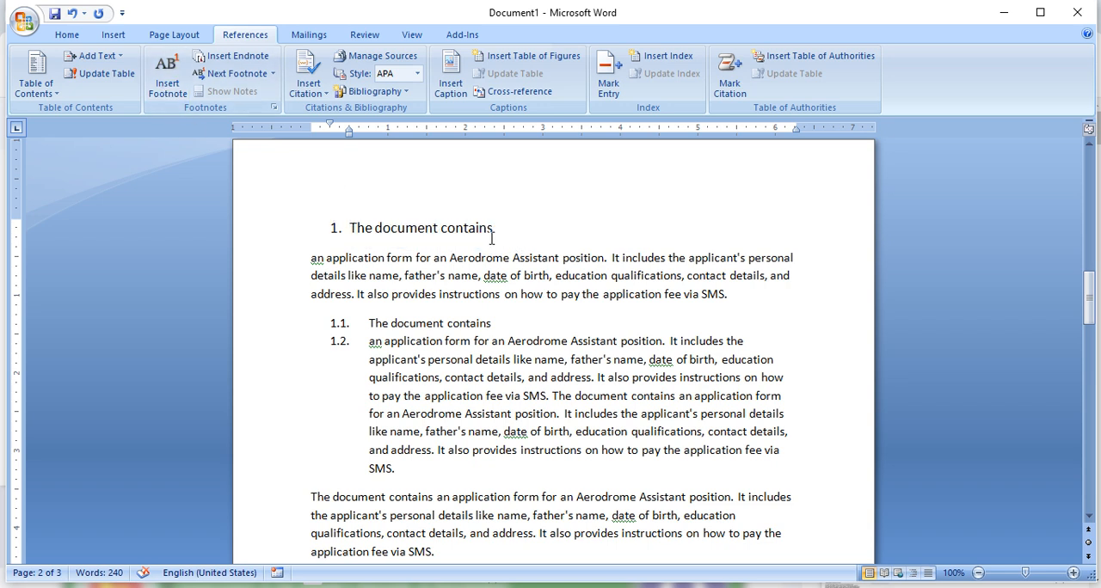
pyautogui.moveTo(522, 229); pyautogui.dragTo(327, 229)
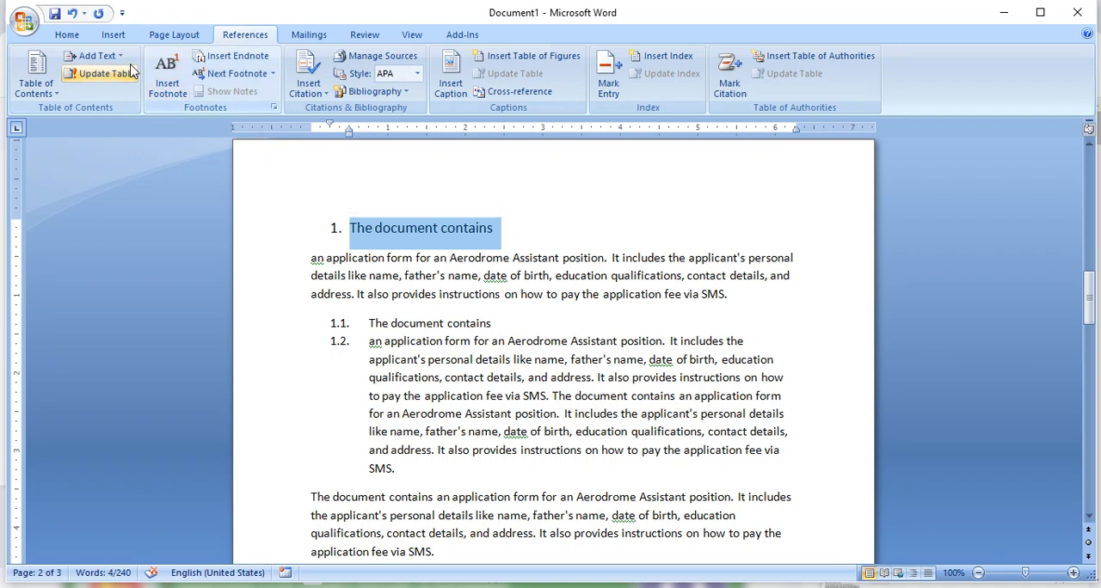
pyautogui.click(97, 55)
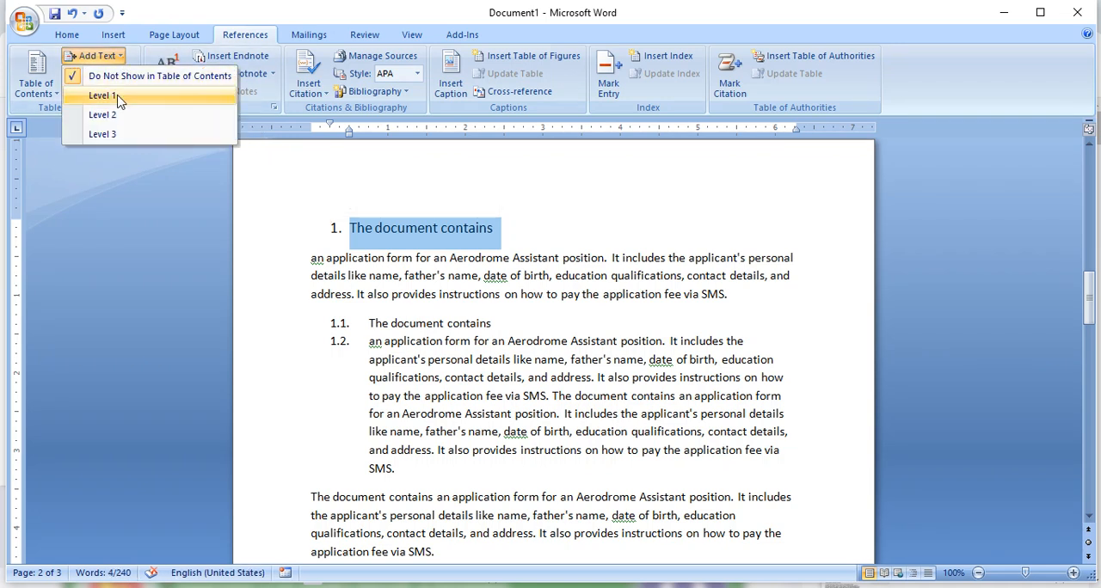
pyautogui.click(118, 97)
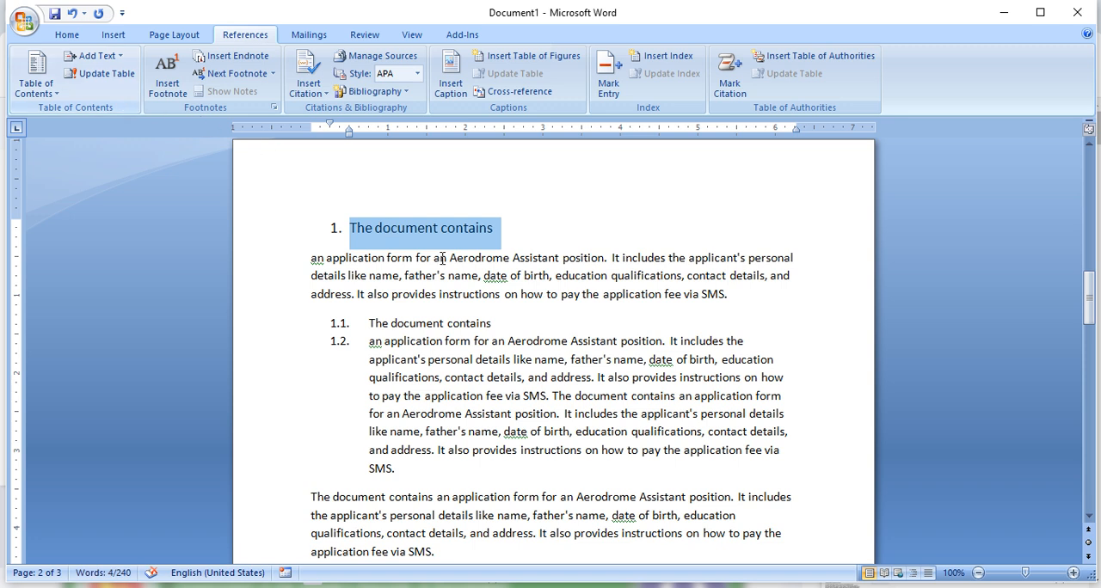
# - Rejoin the split 1.1 paragraph and break it after "The document contains an application" instead
pyautogui.click(473, 323)
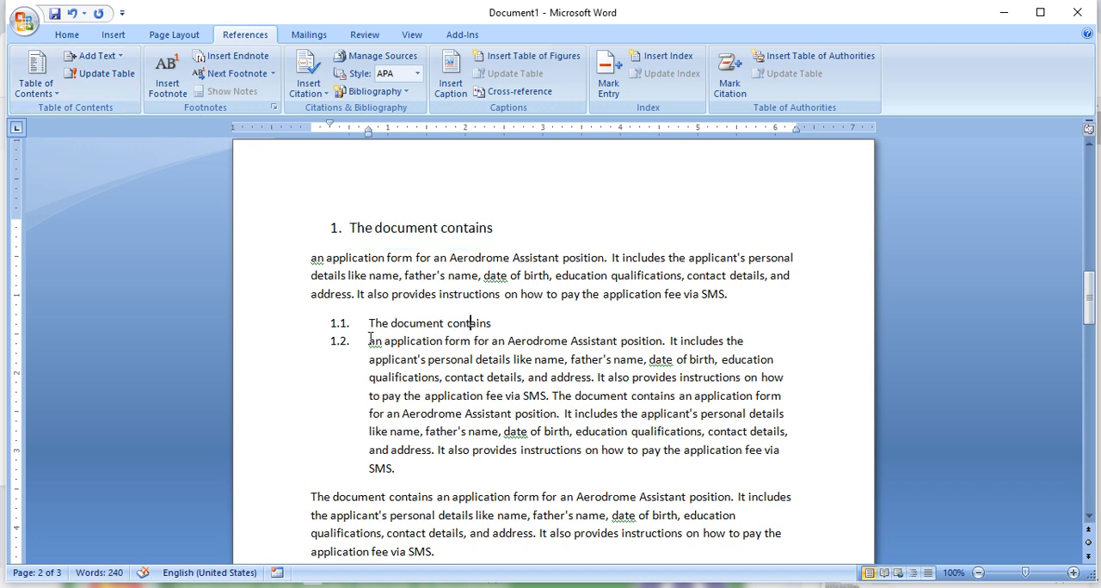
pyautogui.press('BackSpace')
pyautogui.press('BackSpace')
pyautogui.press('BackSpace')
pyautogui.press('BackSpace')
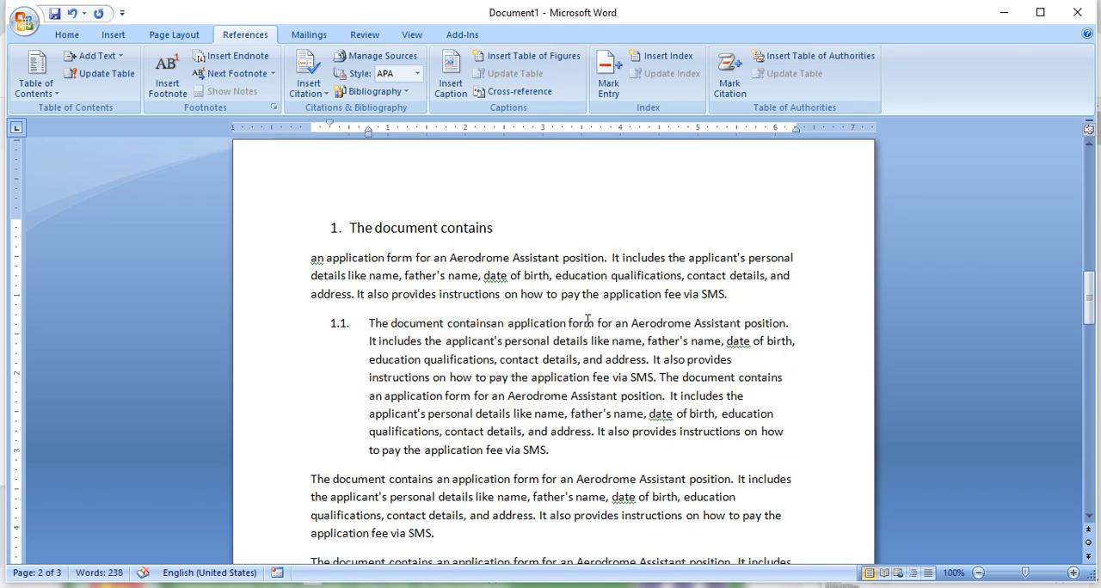
pyautogui.moveTo(569, 323); pyautogui.dragTo(375, 322)
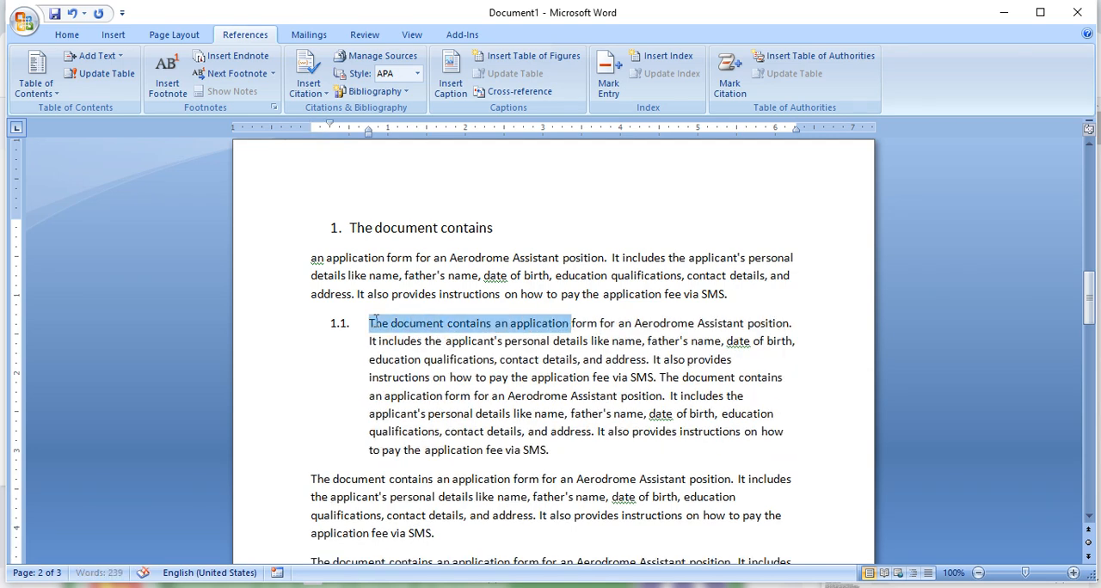
pyautogui.click(573, 324)
pyautogui.press('Return')
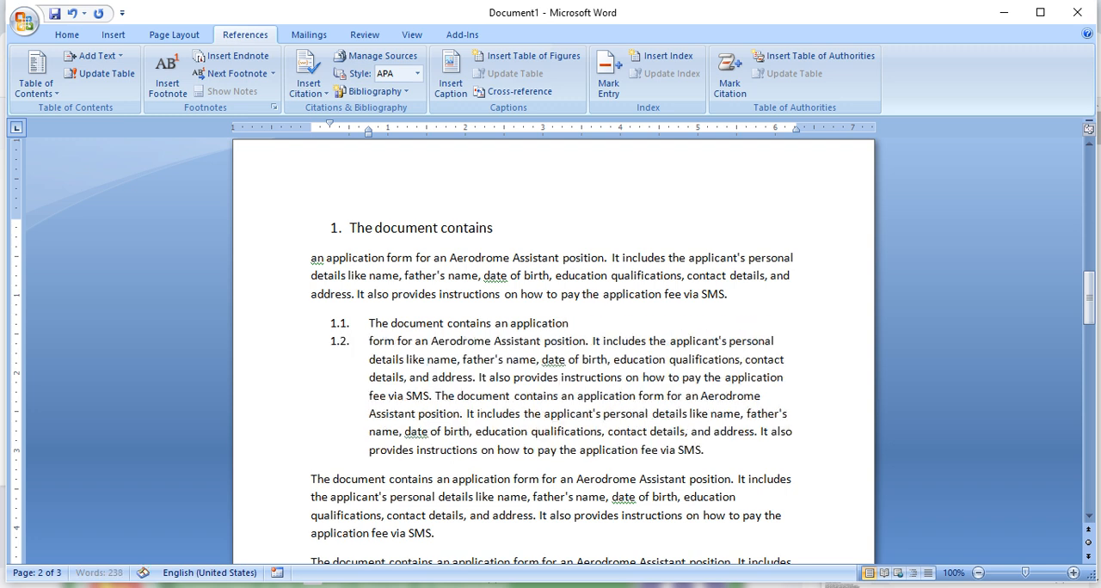
# - Assign table of contents Level 2 to the 1.1 line "The document contains an application"
pyautogui.moveTo(579, 322); pyautogui.dragTo(368, 323)
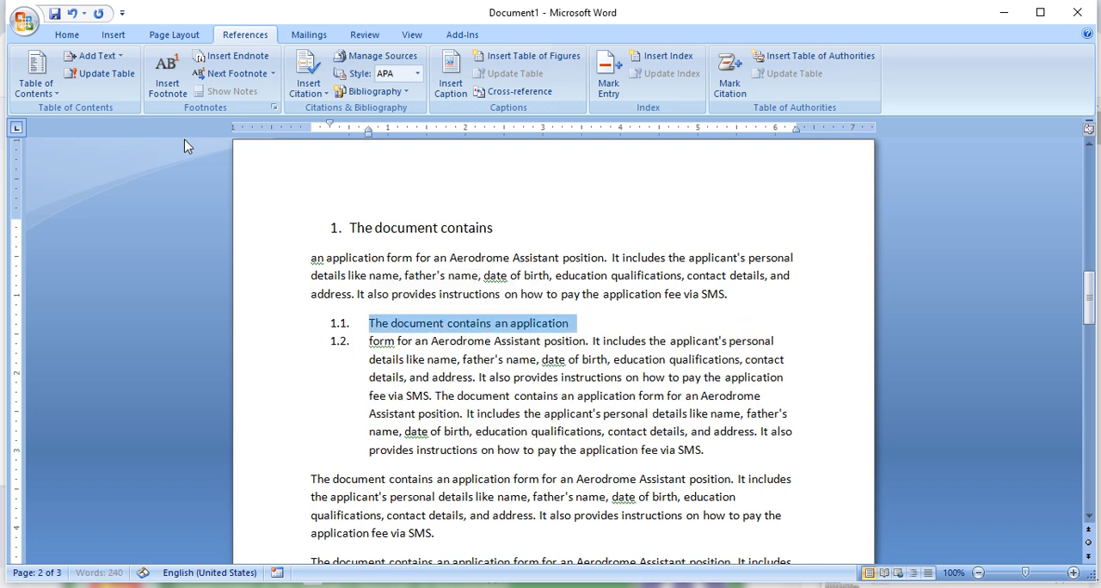
pyautogui.click(109, 55)
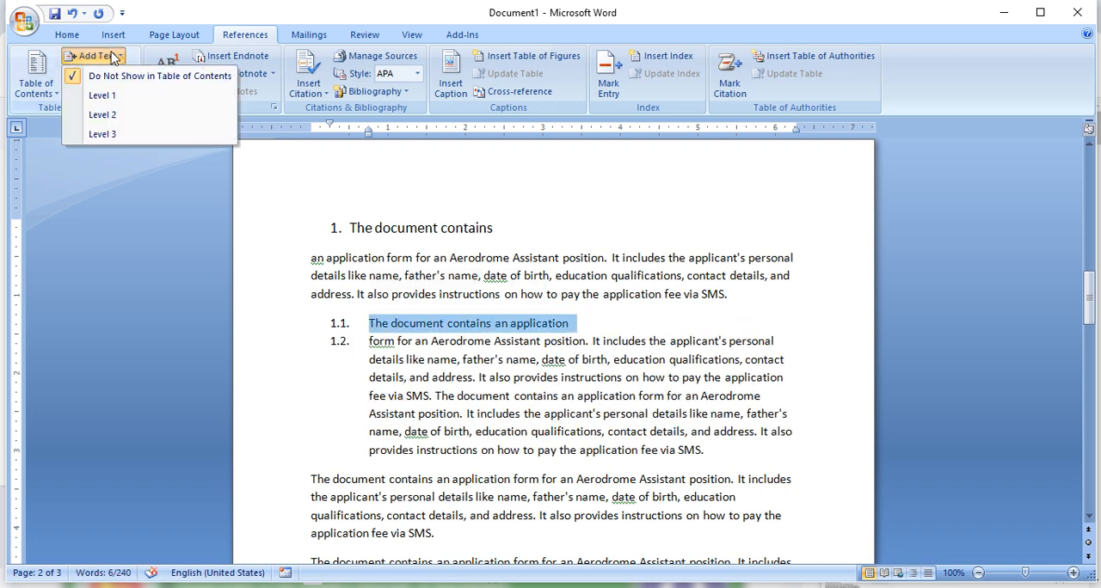
pyautogui.click(124, 116)
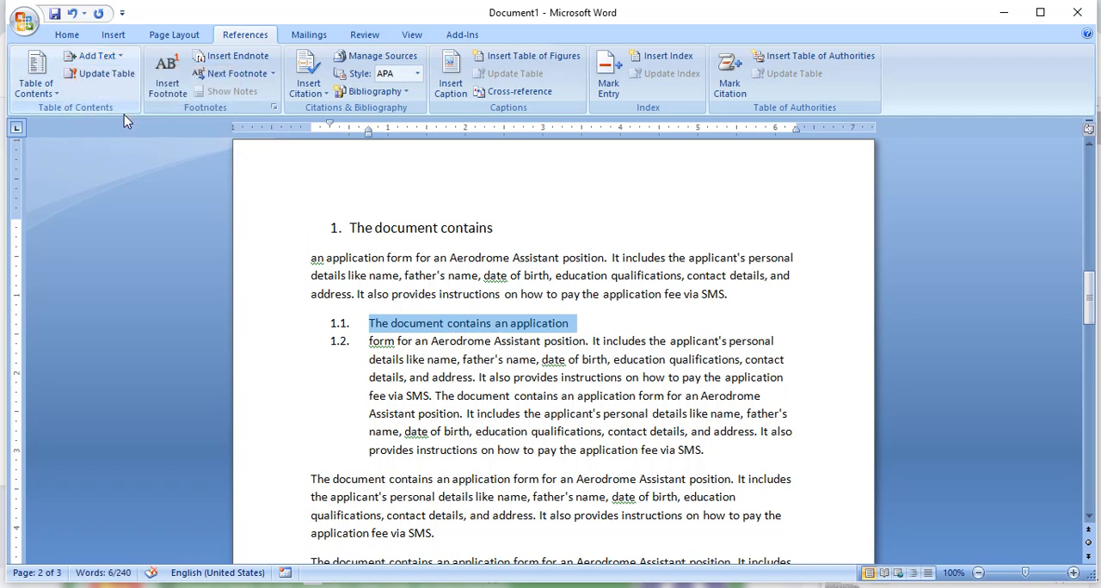
pyautogui.click(633, 324)
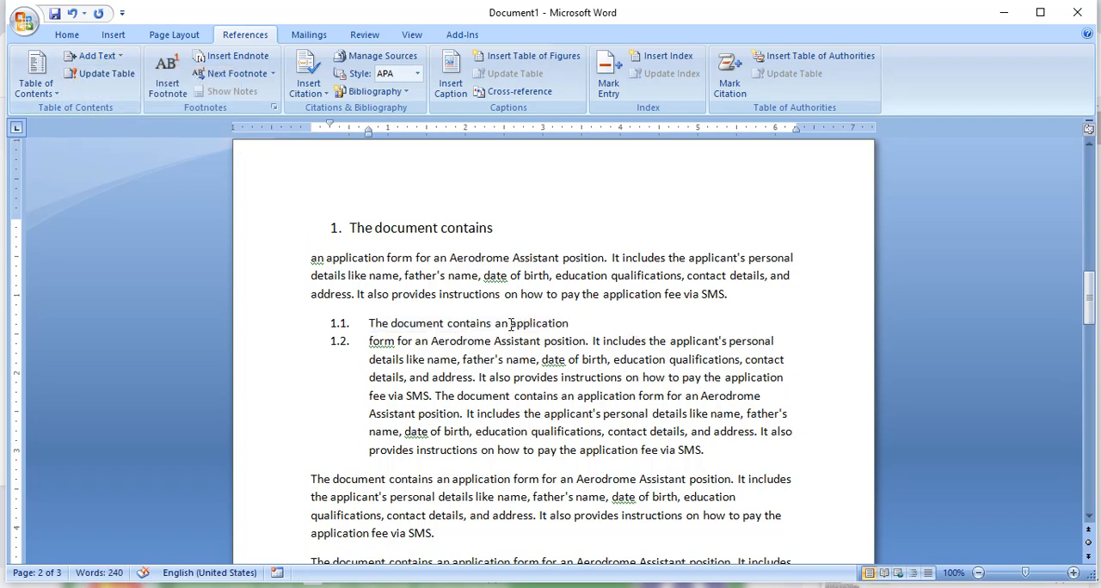
# - Try table of contents Level 1 on the first unnumbered paragraph below the numbered list, and undo it
pyautogui.scroll(-4, 511, 323)
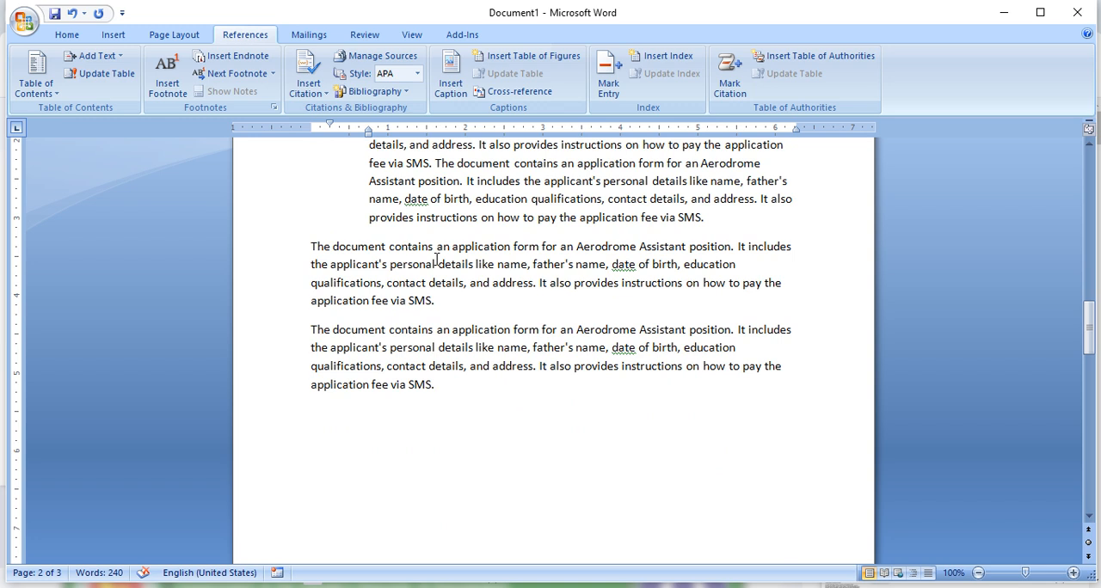
pyautogui.moveTo(386, 247); pyautogui.dragTo(310, 247)
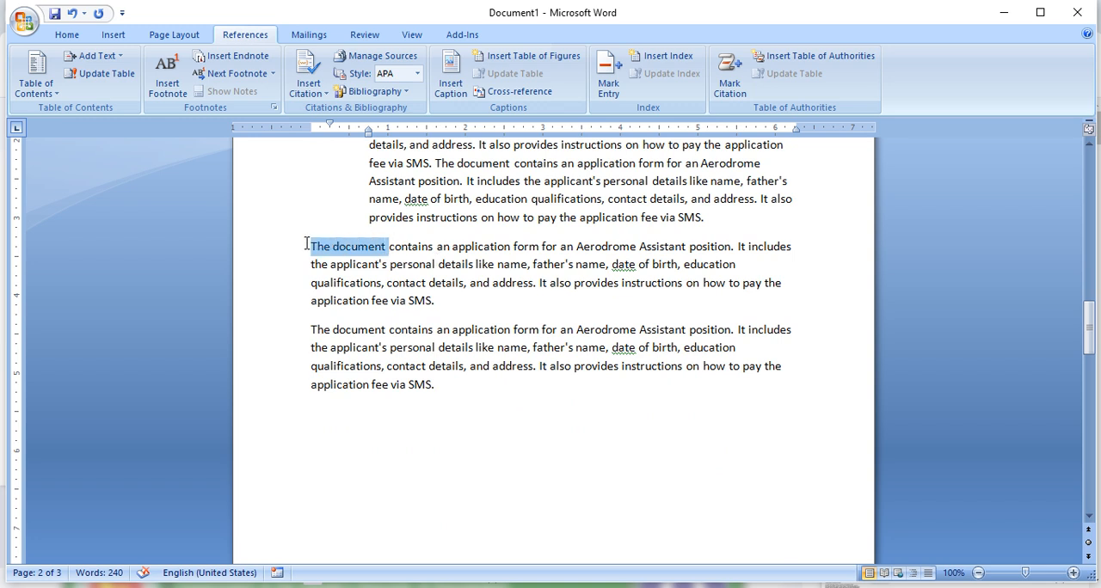
pyautogui.click(122, 58)
pyautogui.click(125, 95)
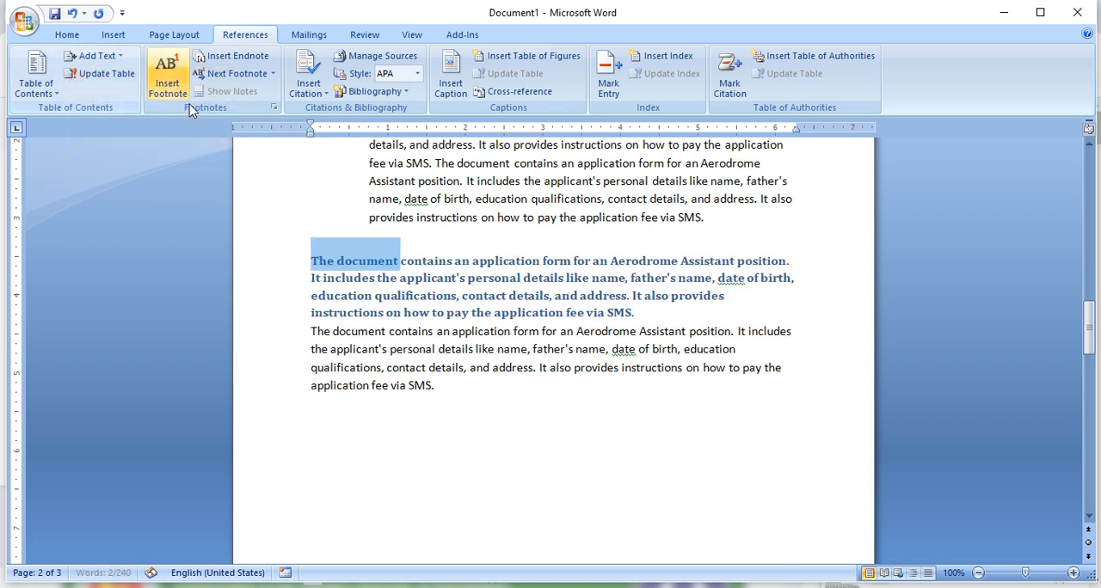
pyautogui.hotkey('ctrl', 'z')
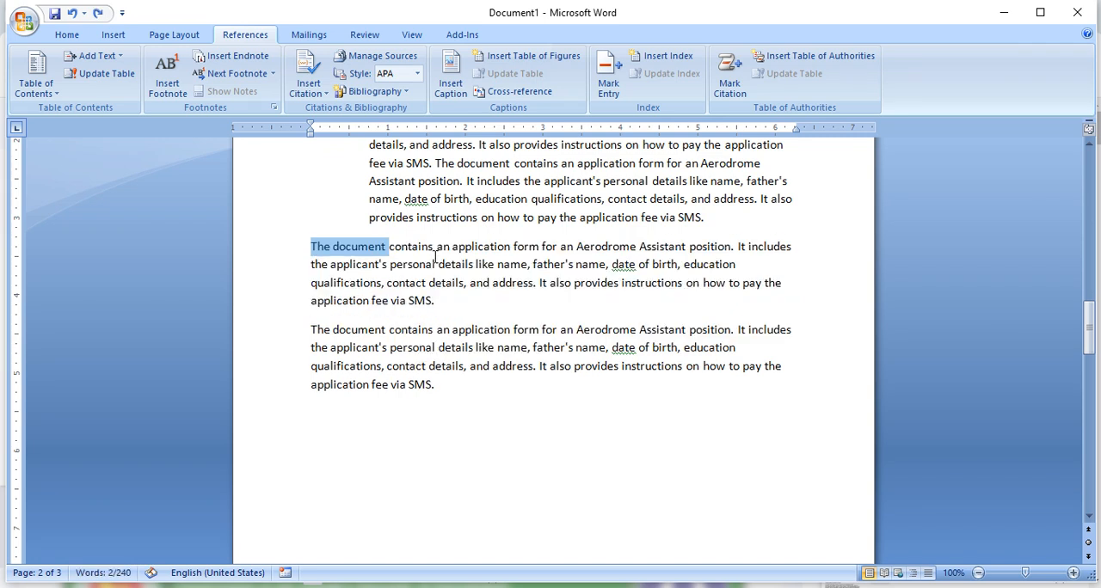
# - Try table of contents Level 1 on the words "The document contains an" in the first unnumbered paragraph, and undo it
pyautogui.click(431, 248)
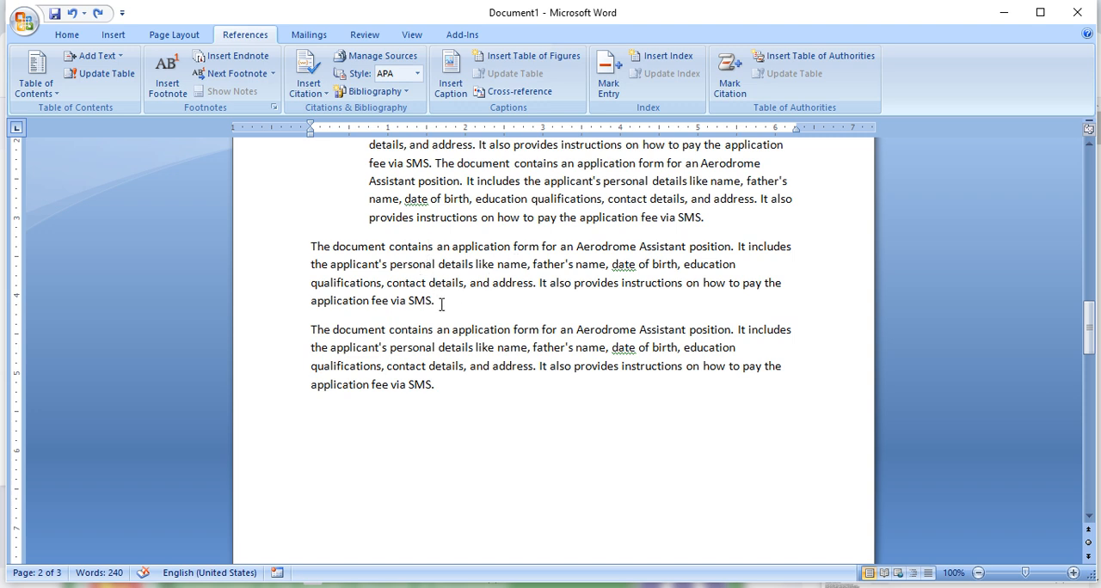
pyautogui.moveTo(438, 303); pyautogui.dragTo(304, 247)
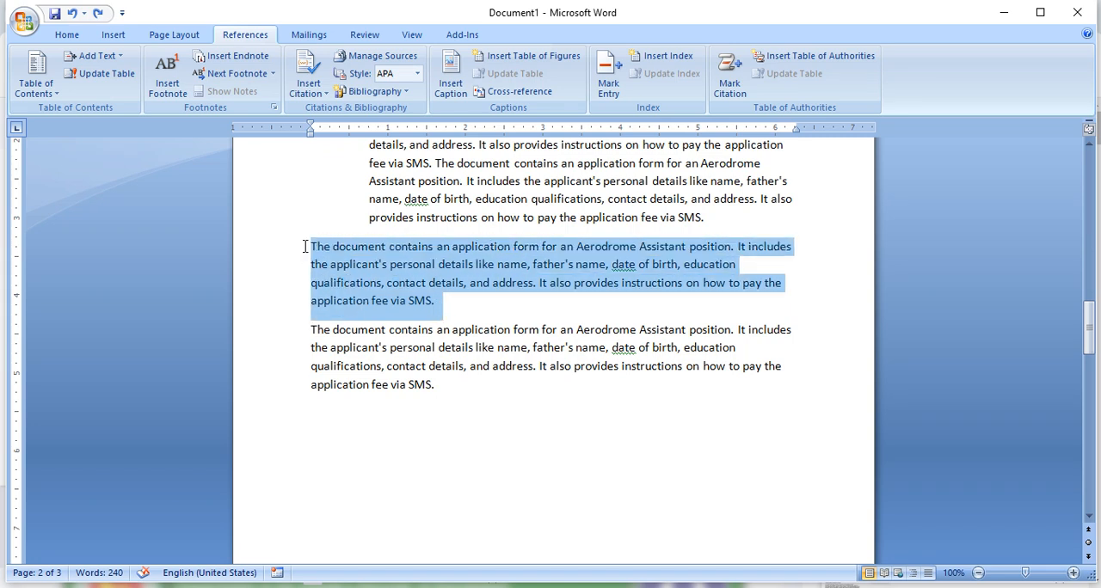
pyautogui.click(493, 306)
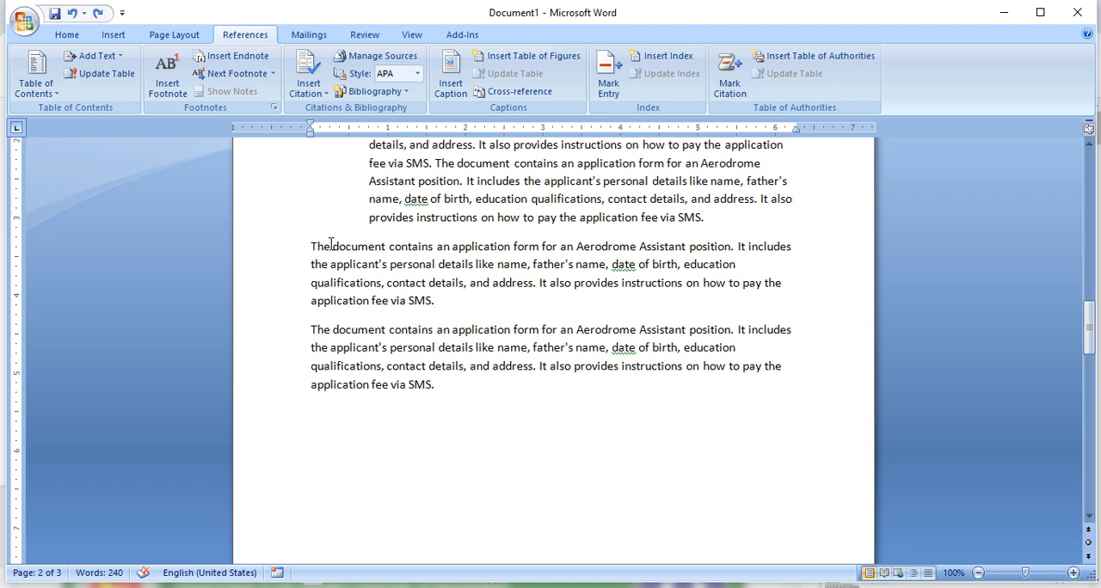
pyautogui.moveTo(449, 244); pyautogui.dragTo(310, 245)
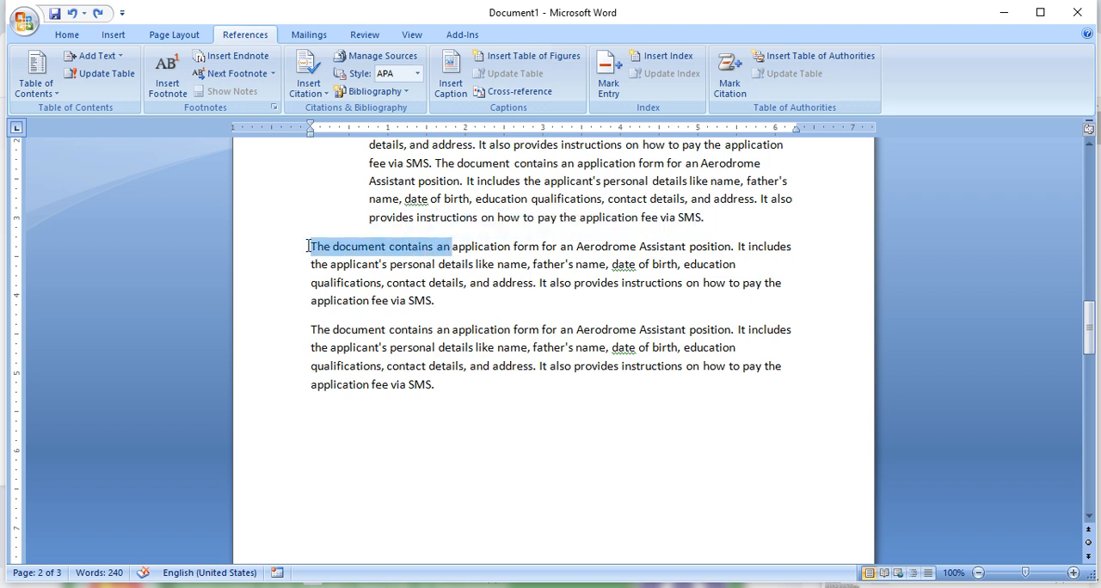
pyautogui.click(95, 56)
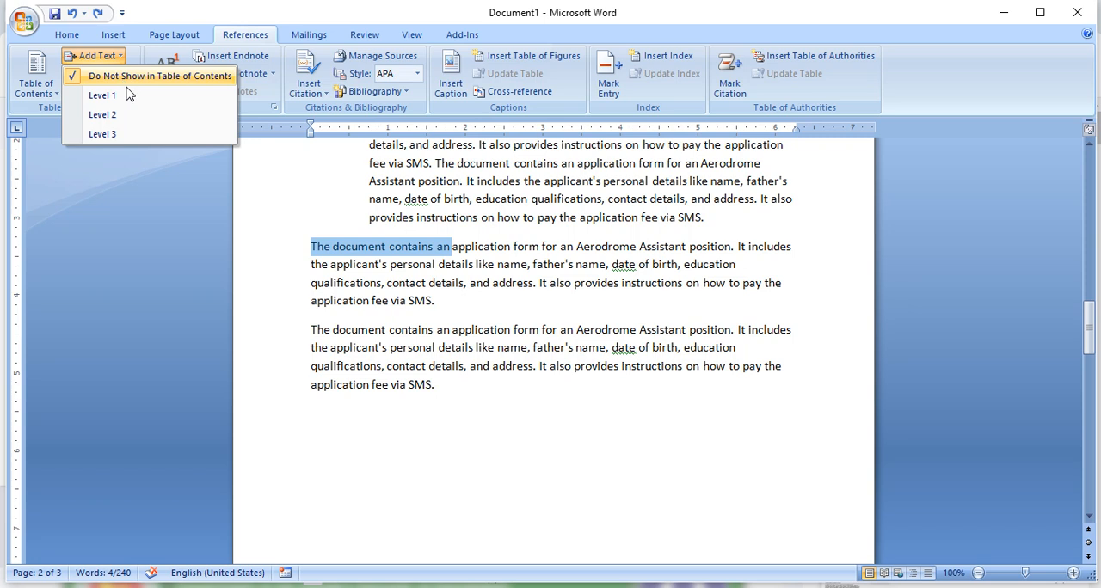
pyautogui.click(127, 94)
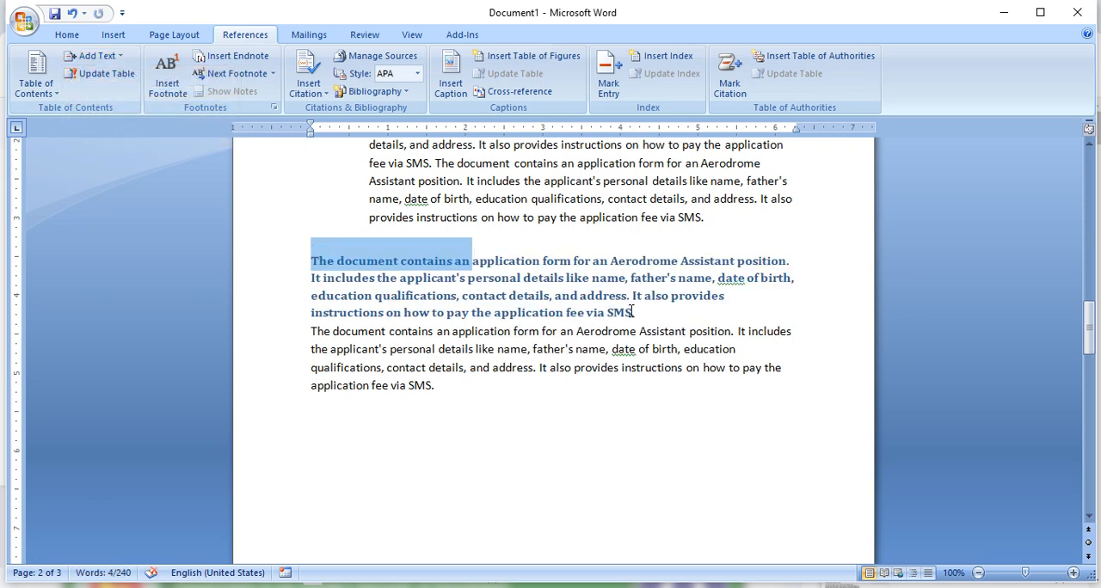
pyautogui.hotkey('ctrl', 'z')
# - Break the first unnumbered paragraph after "The document contains an" and remove the space after that new line
pyautogui.click(501, 254)
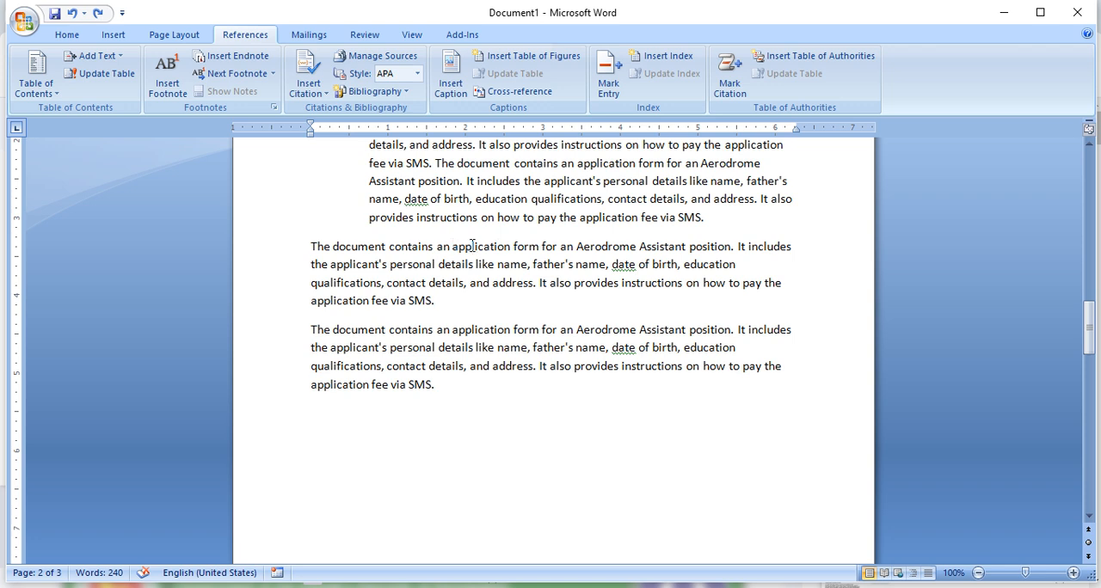
pyautogui.press('Return')
pyautogui.click(291, 247)
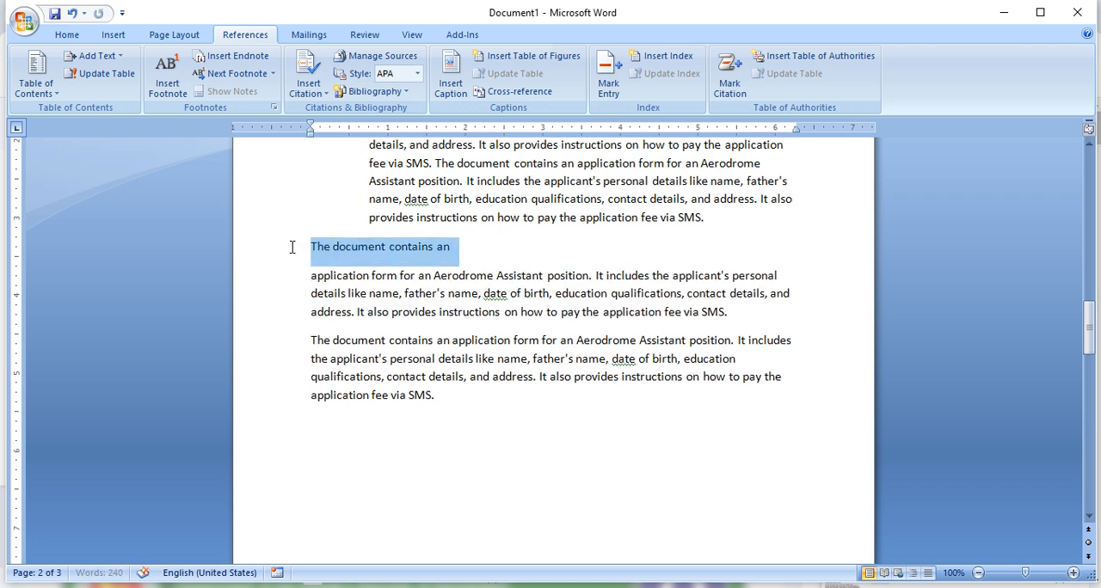
pyautogui.click(66, 34)
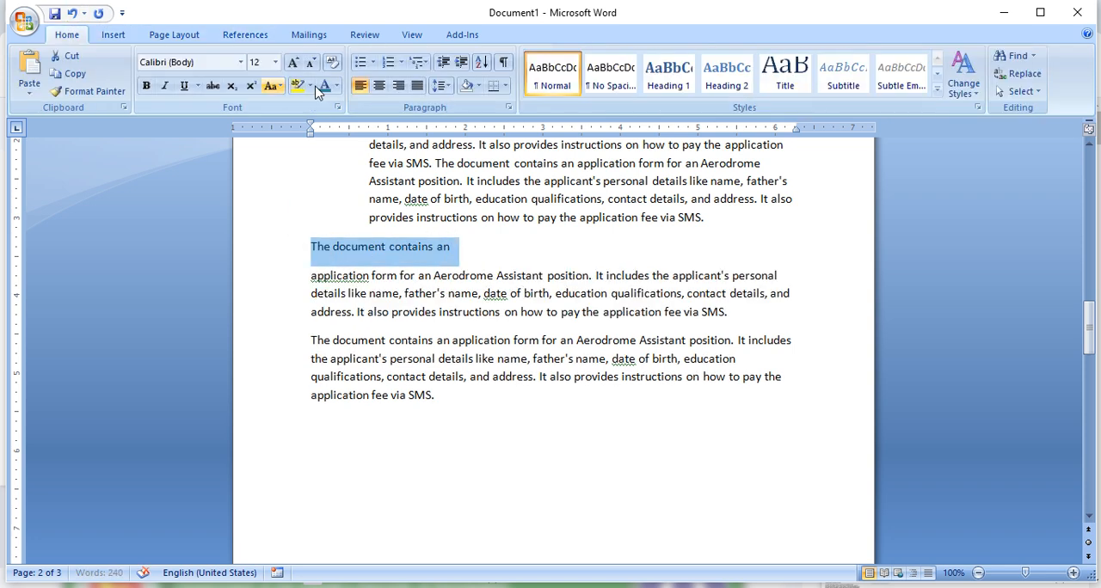
pyautogui.click(441, 85)
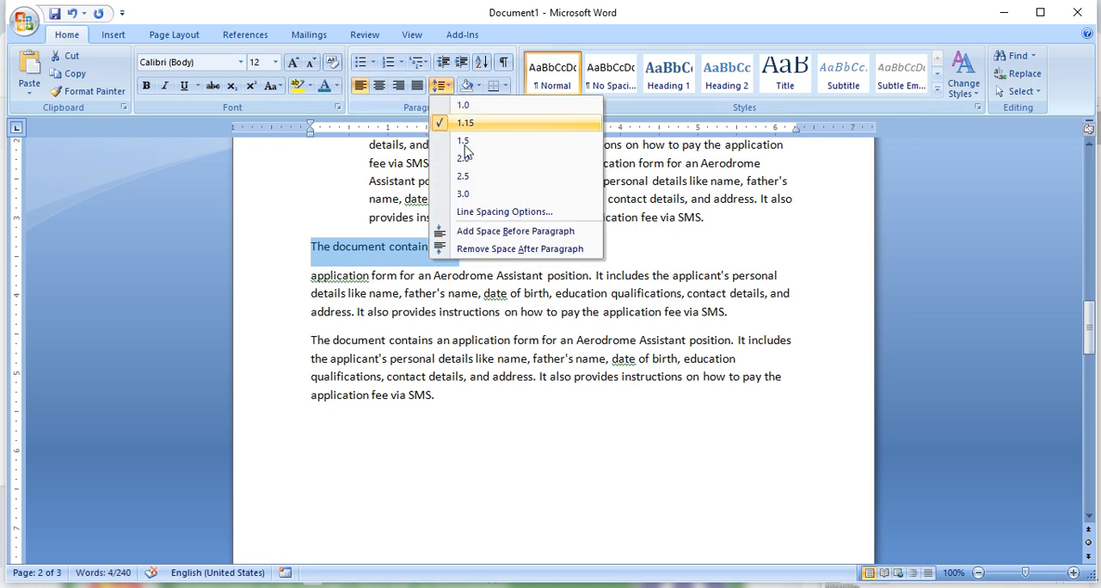
pyautogui.click(499, 248)
pyautogui.click(468, 246)
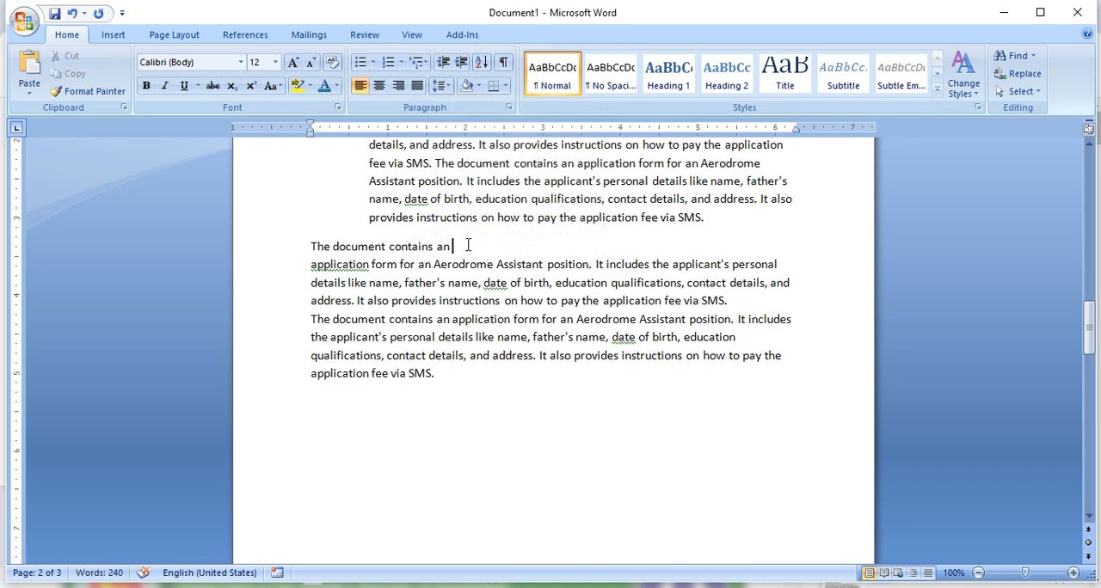
# - Assign table of contents Level 1 to the separate, unnumbered "The document contains an" line
pyautogui.moveTo(468, 246); pyautogui.dragTo(308, 248)
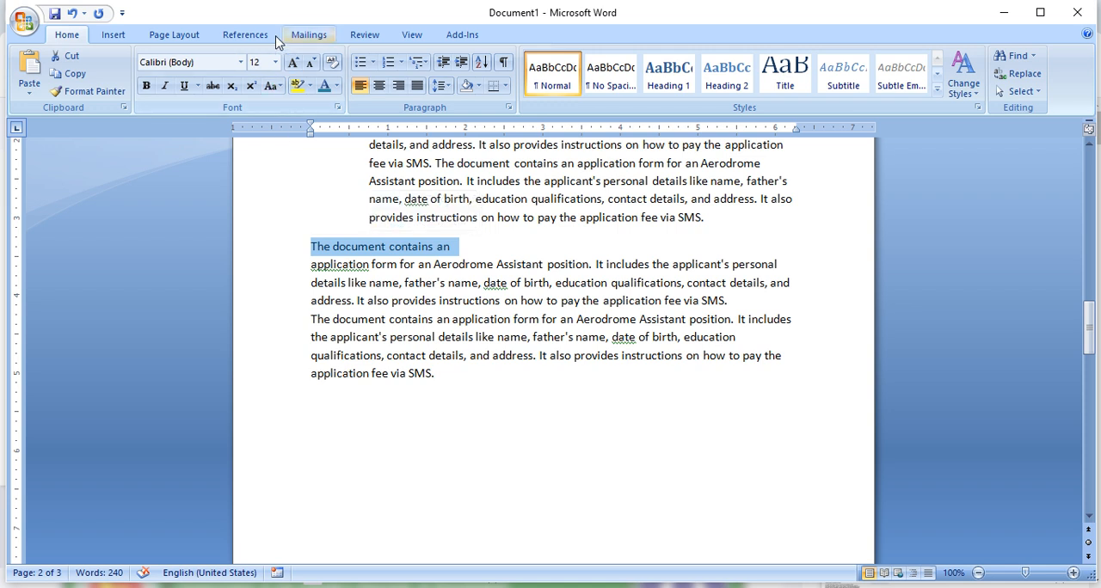
pyautogui.click(248, 36)
pyautogui.click(96, 55)
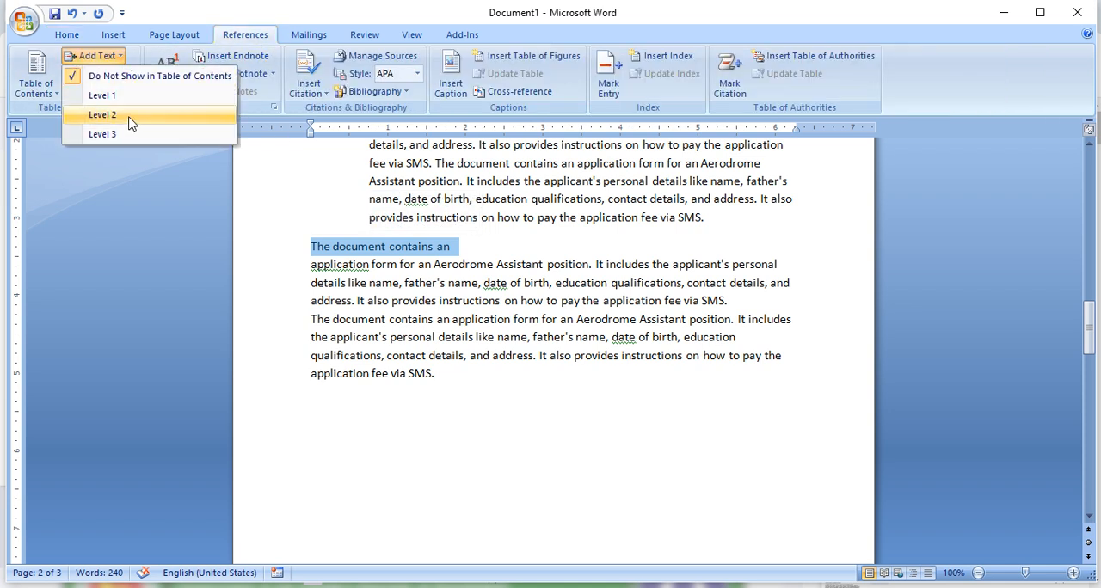
pyautogui.click(126, 95)
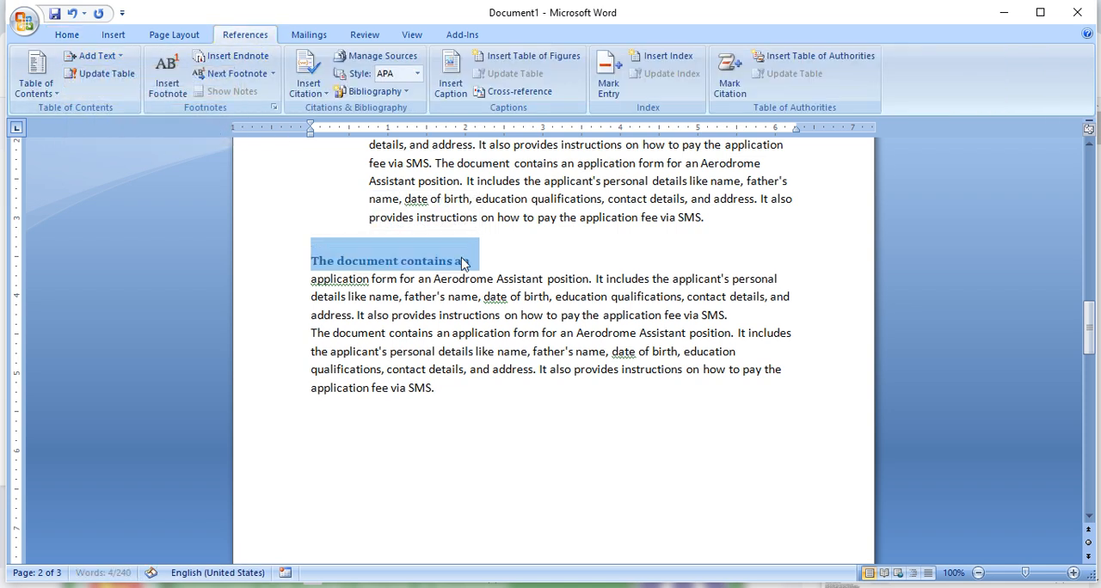
# - Apply table of contents Level 1 to the first "Jiban Bima Corporation" heading on the last page
pyautogui.scroll(-10, 491, 292)
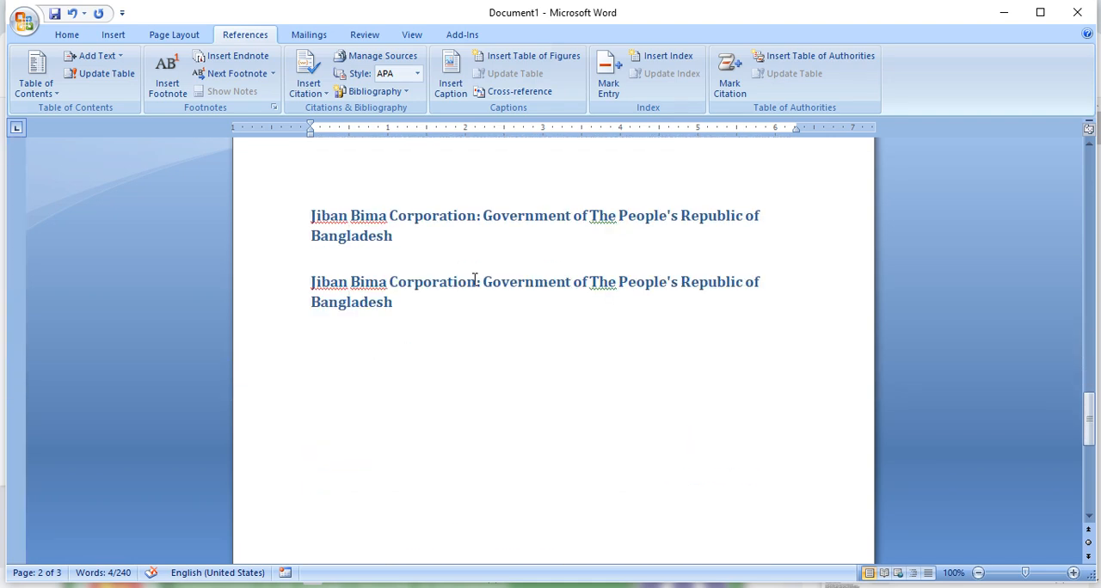
pyautogui.tripleClick(408, 239)
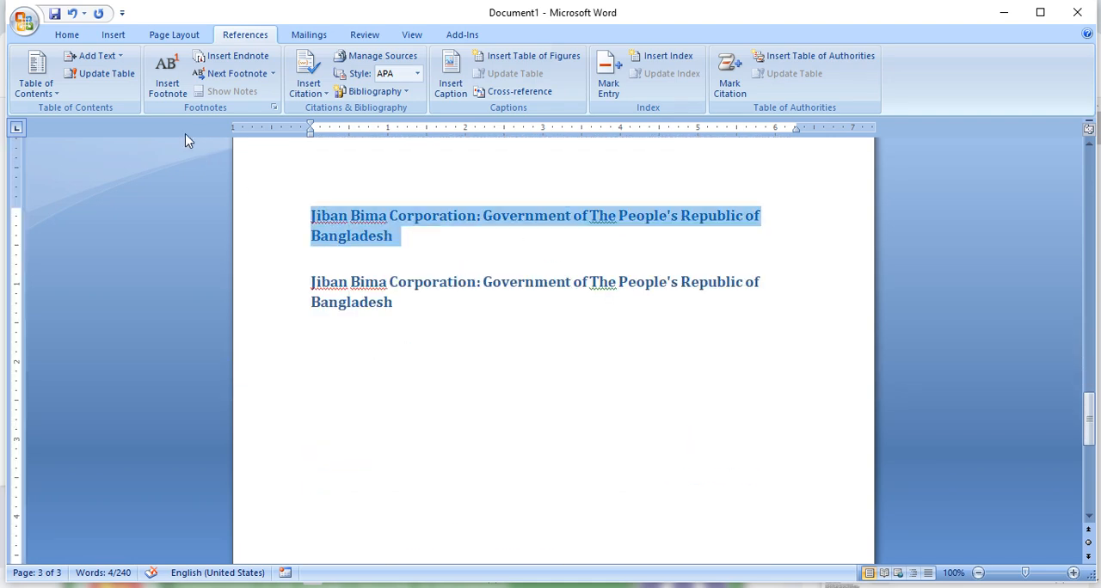
pyautogui.click(111, 62)
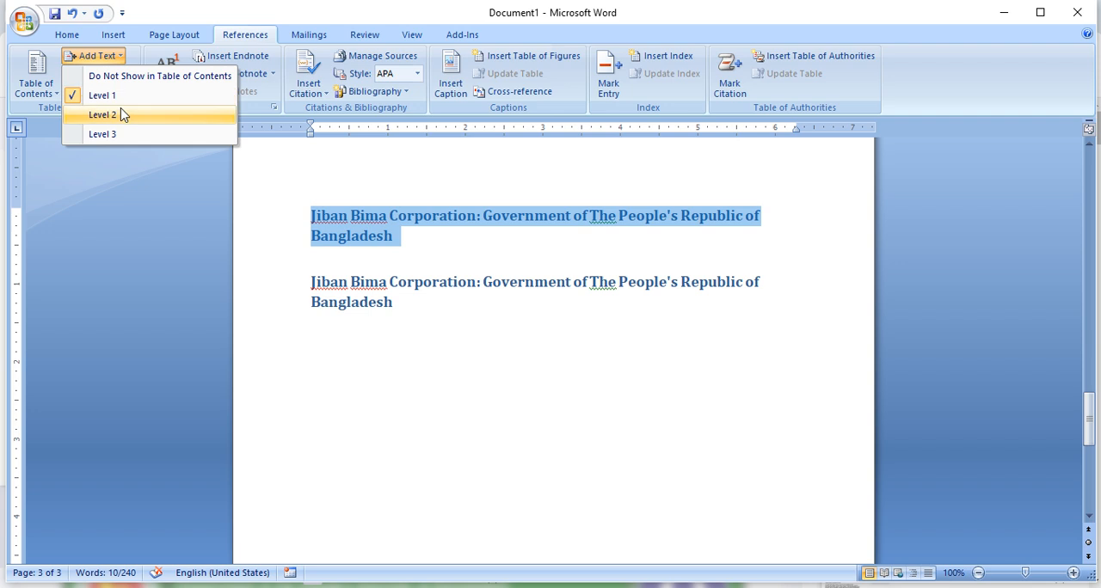
pyautogui.click(118, 100)
# - Set the second "Jiban Bima Corporation" heading to Do Not Show in Table of Contents
pyautogui.moveTo(392, 302); pyautogui.dragTo(295, 264)
pyautogui.click(97, 56)
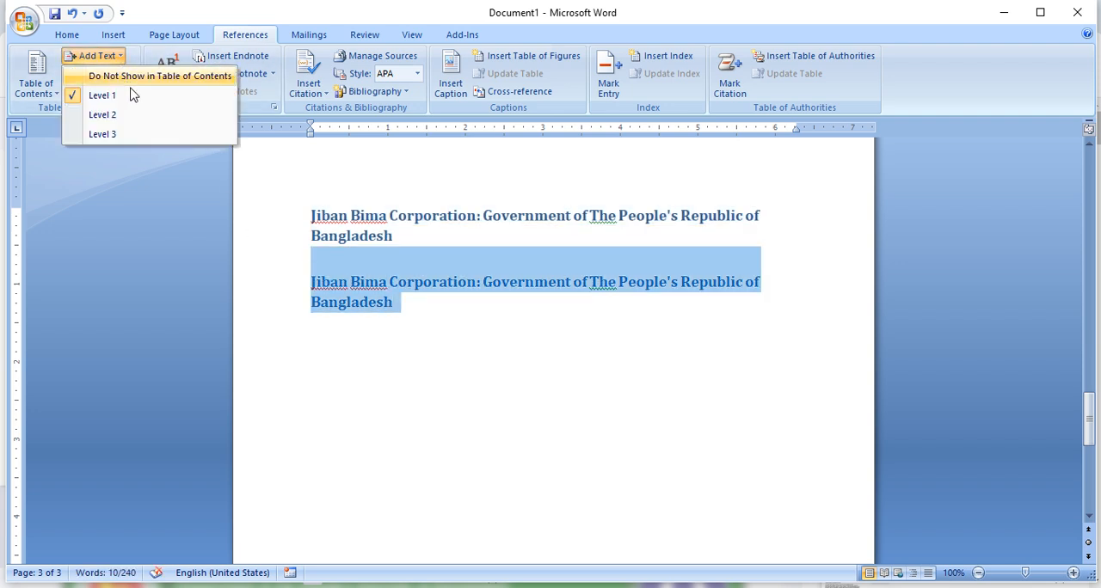
pyautogui.click(133, 81)
pyautogui.click(519, 292)
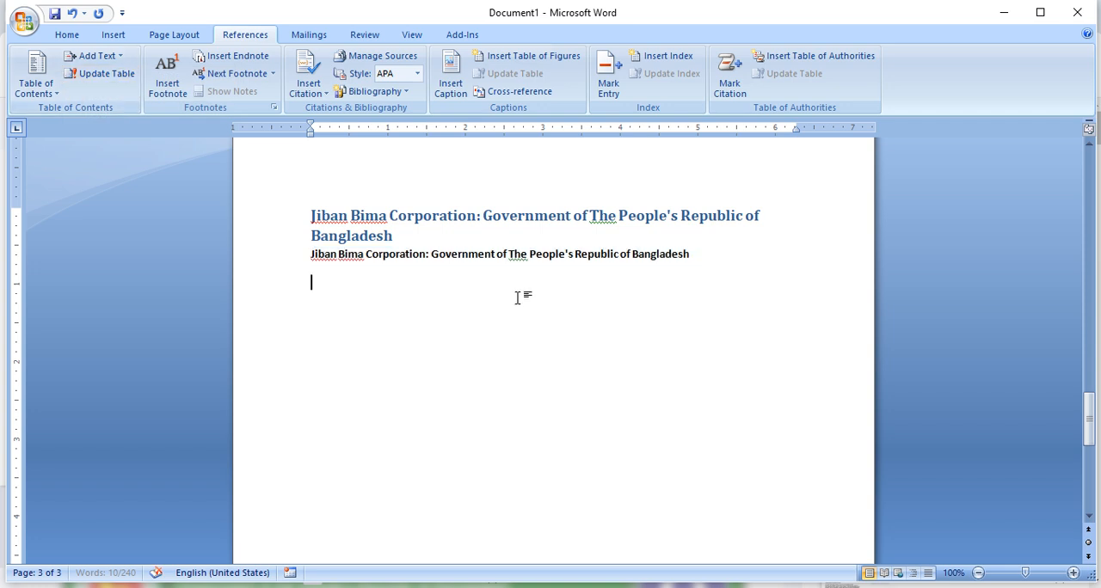
# - Insert the built-in Manual Table table of contents from the blank first page
pyautogui.scroll(5, 530, 275)
pyautogui.scroll(10, 550, 280)
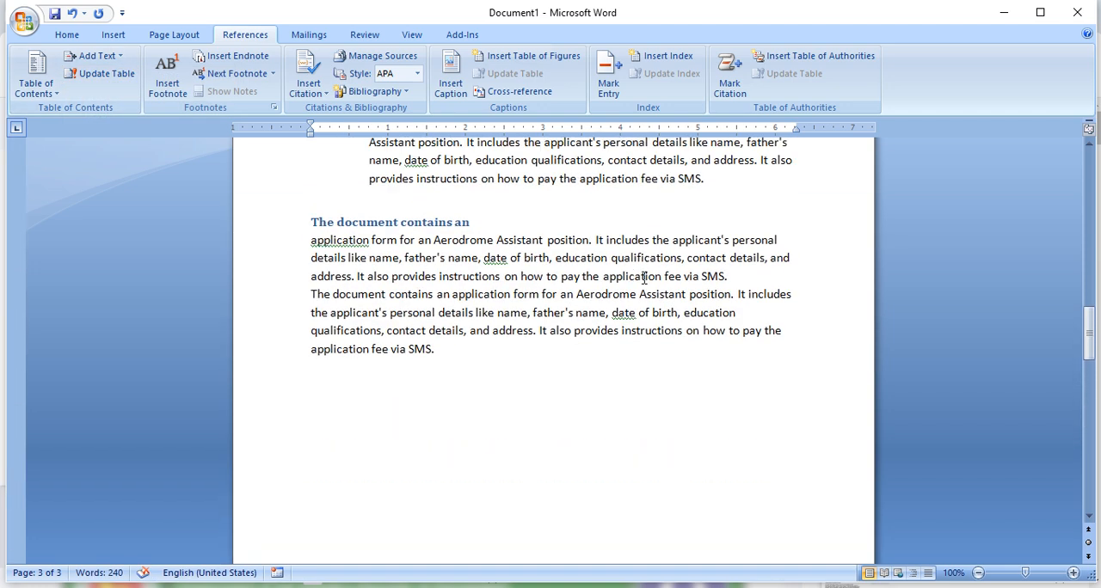
pyautogui.scroll(1, 478, 320)
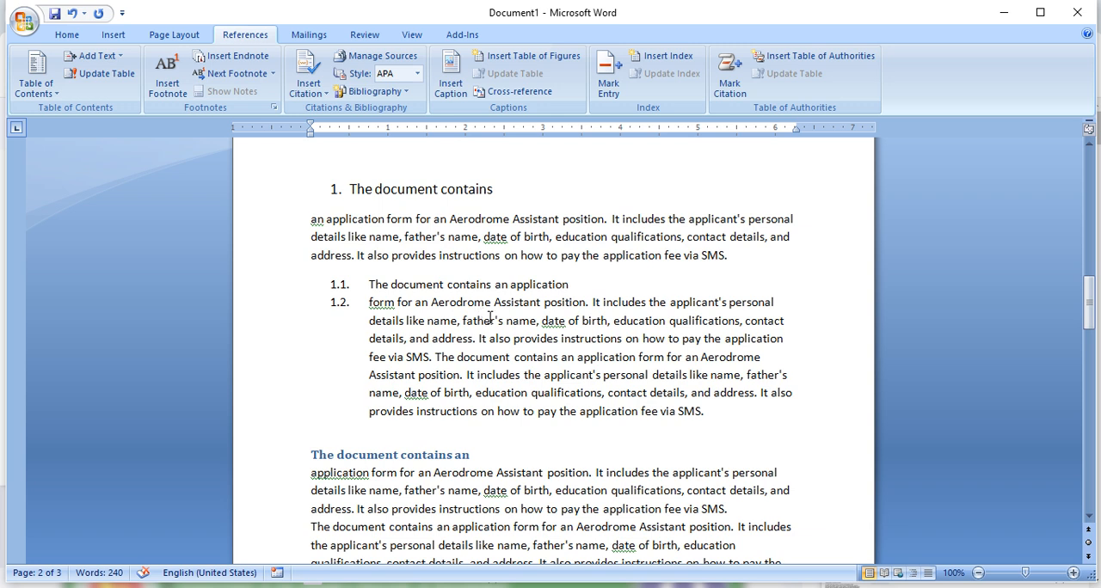
pyautogui.scroll(4, 490, 318)
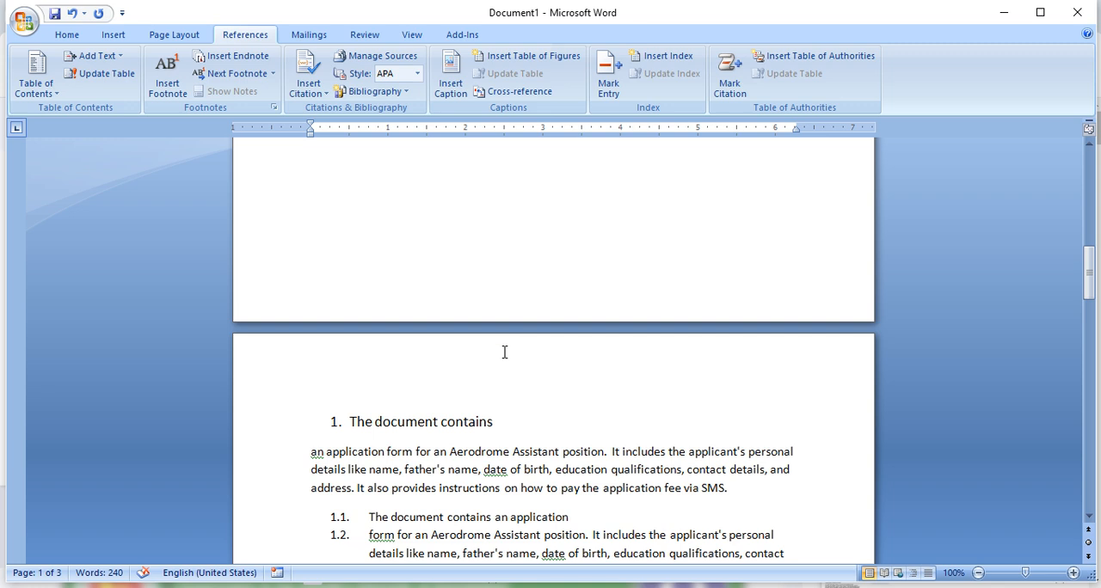
pyautogui.scroll(3, 504, 352)
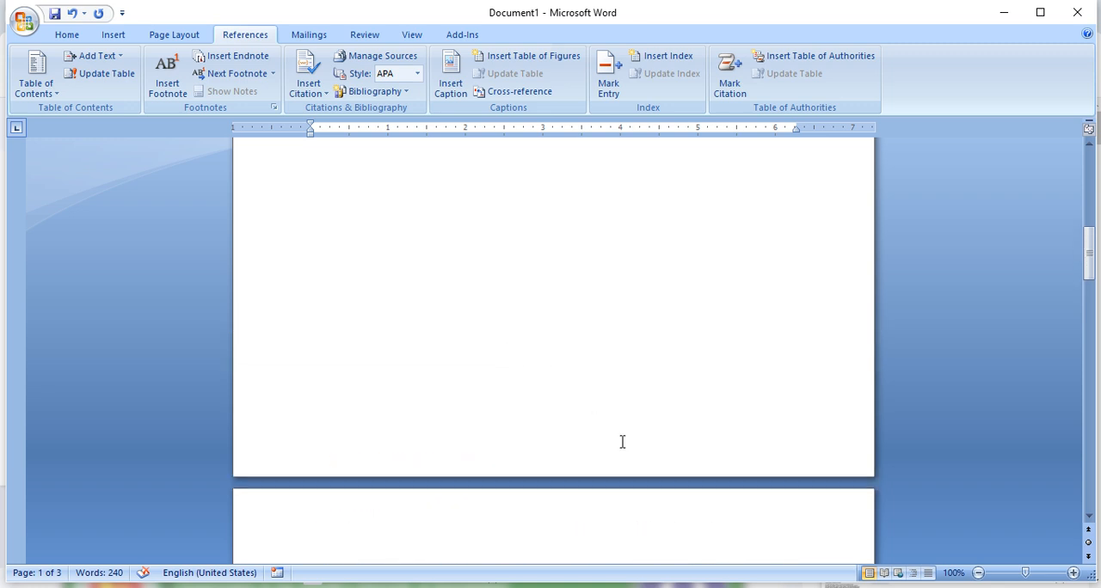
pyautogui.scroll(12, 623, 442)
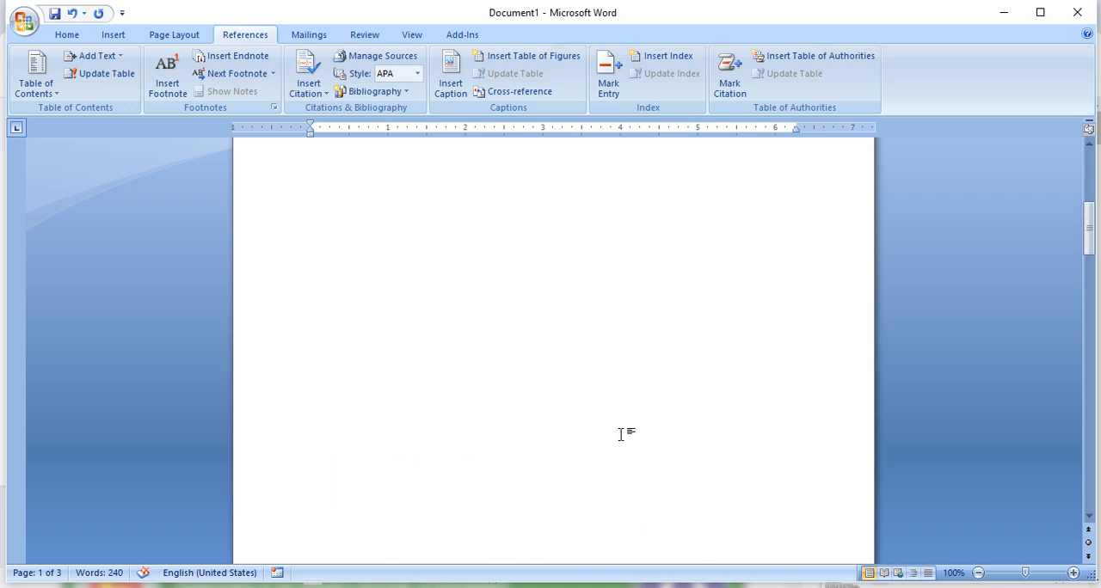
pyautogui.scroll(1, 629, 435)
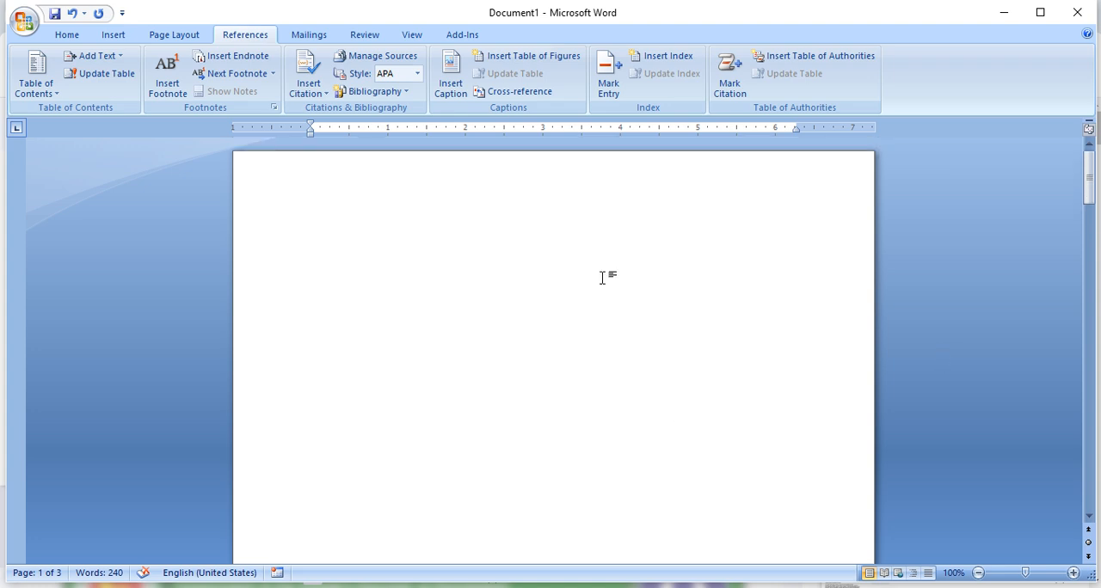
pyautogui.click(454, 225)
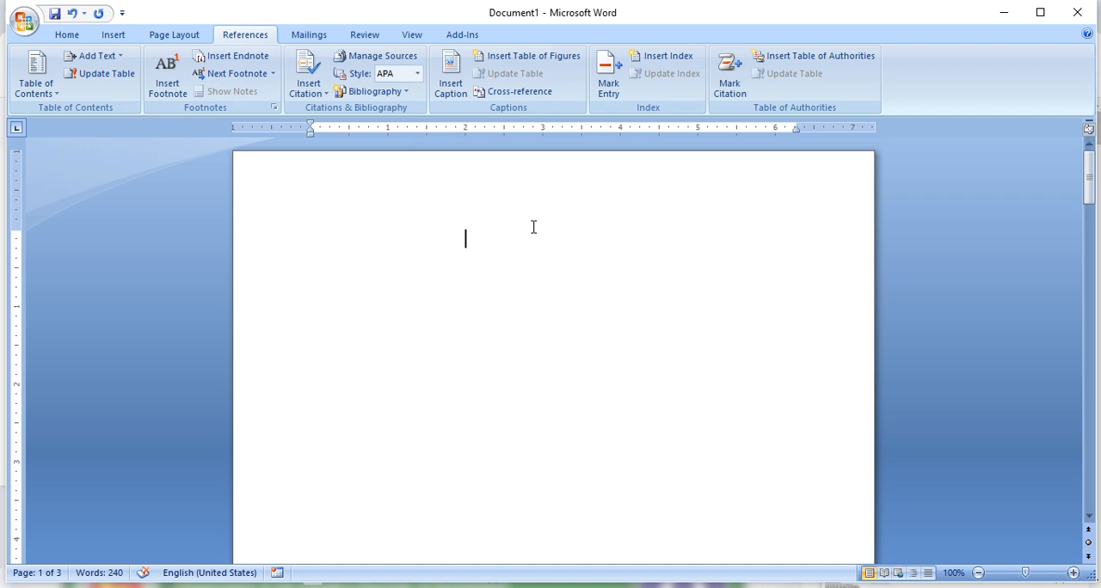
pyautogui.click(57, 100)
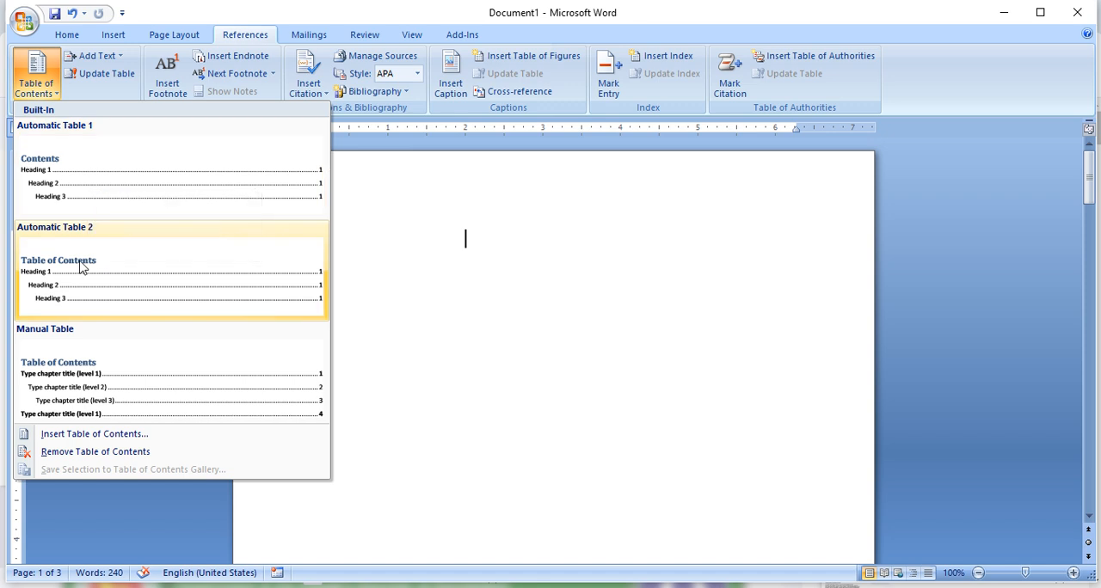
pyautogui.click(78, 357)
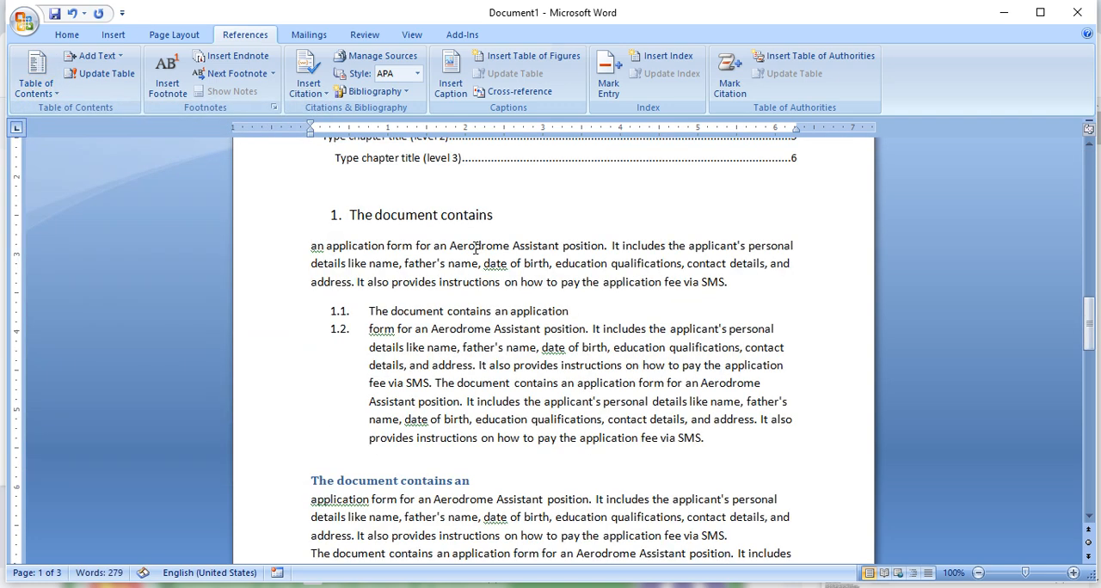
# - Inspect the first level 1 placeholder and its page number in the manual table of contents, and undo the table's insertion
pyautogui.scroll(12, 602, 272)
pyautogui.scroll(3, 597, 277)
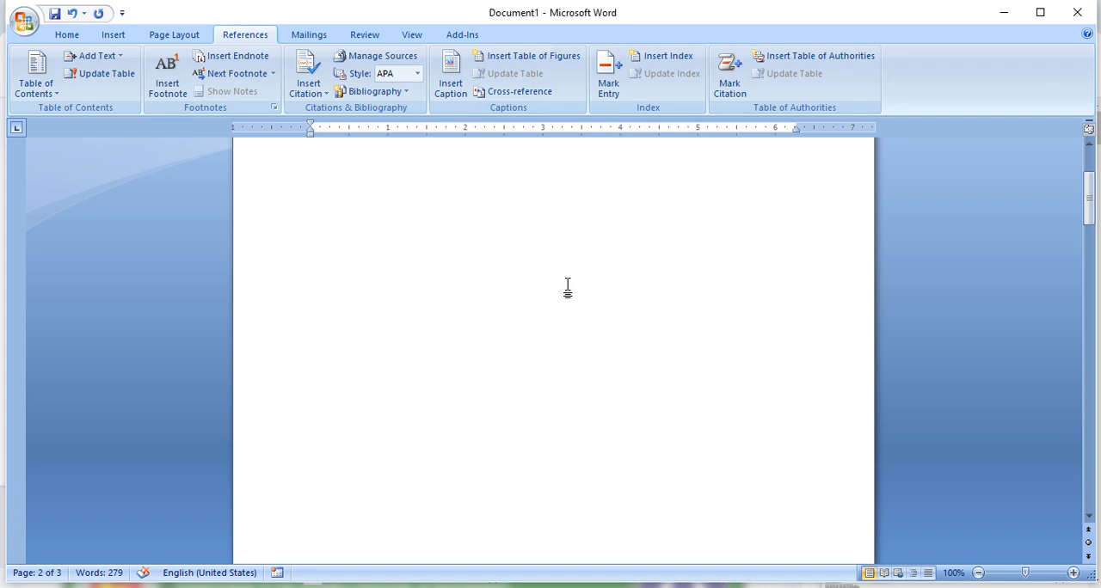
pyautogui.scroll(-7, 516, 361)
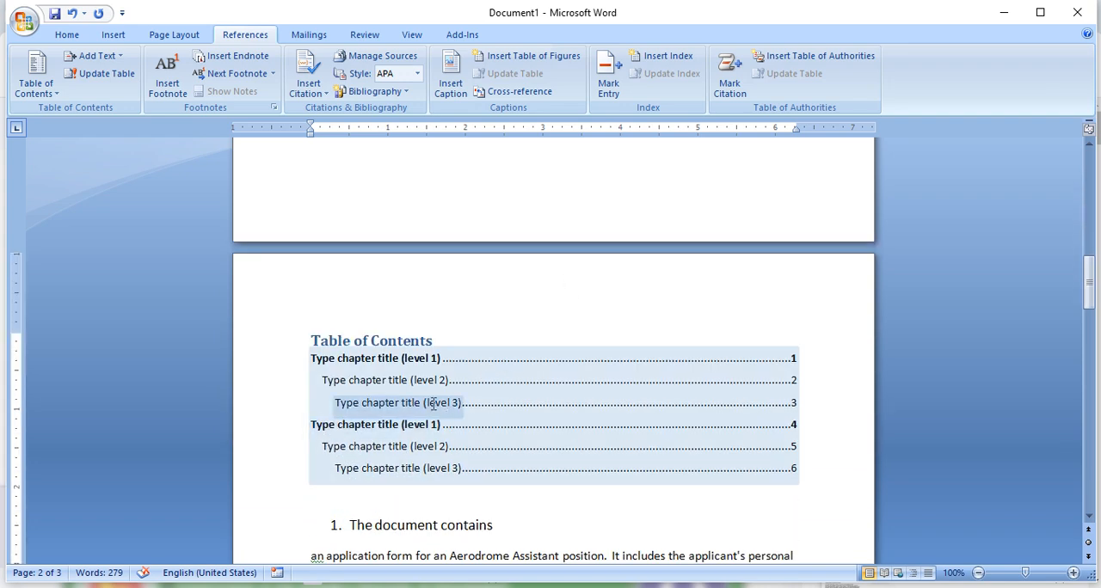
pyautogui.click(411, 361)
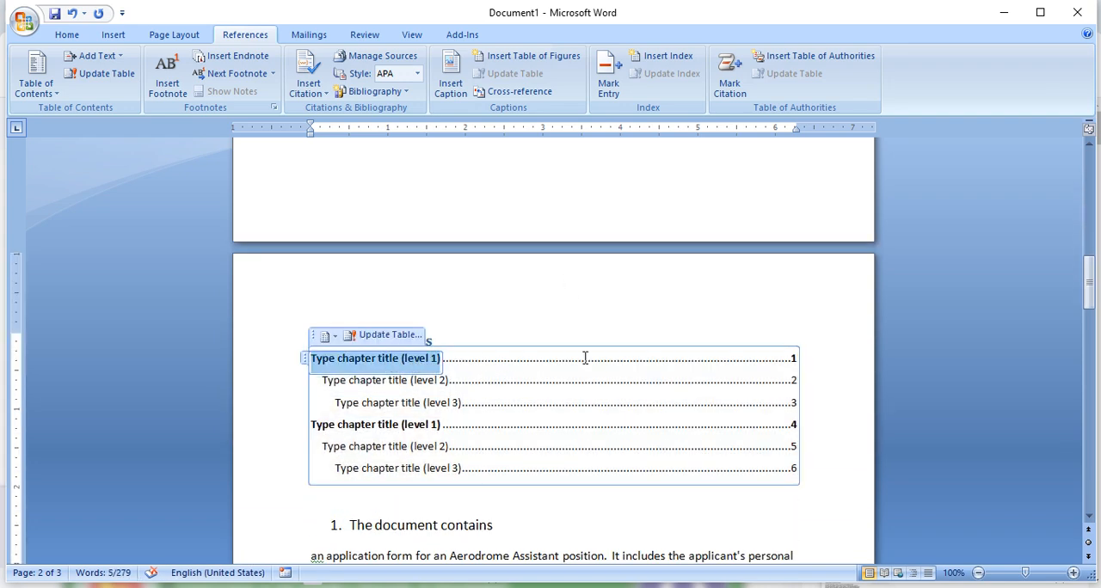
pyautogui.click(794, 360)
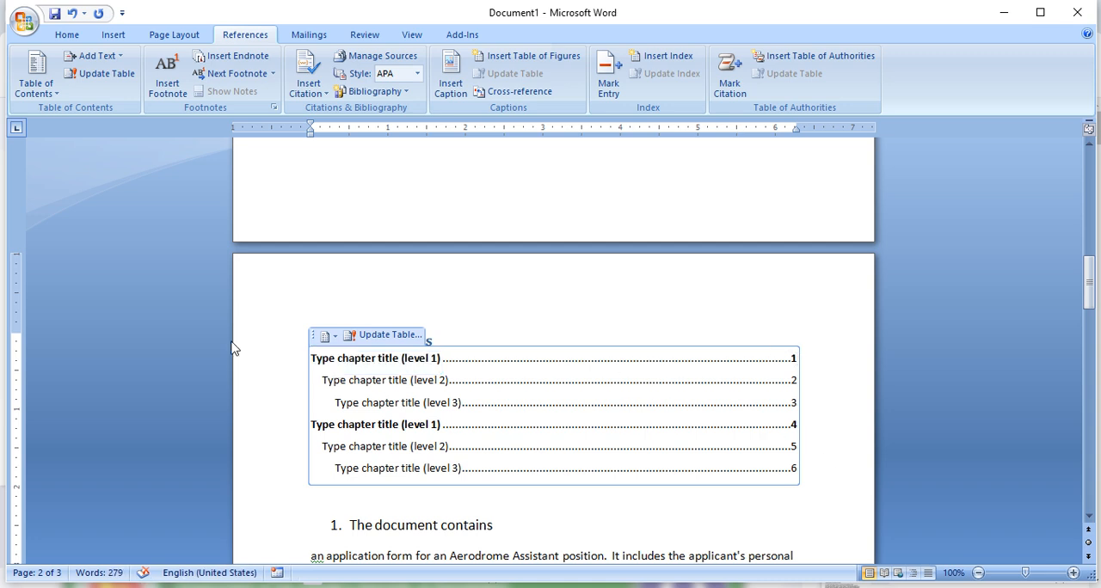
pyautogui.hotkey('ctrl', 'z')
# - Remove the blank first page ahead of the numbered "The document contains" heading
pyautogui.scroll(15, 378, 300)
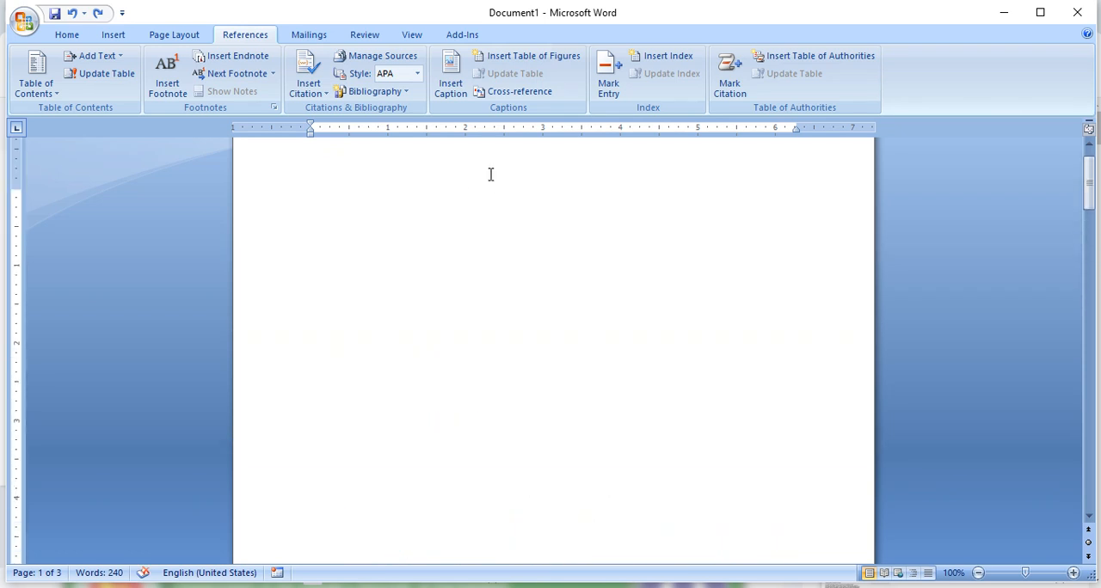
pyautogui.scroll(1, 516, 185)
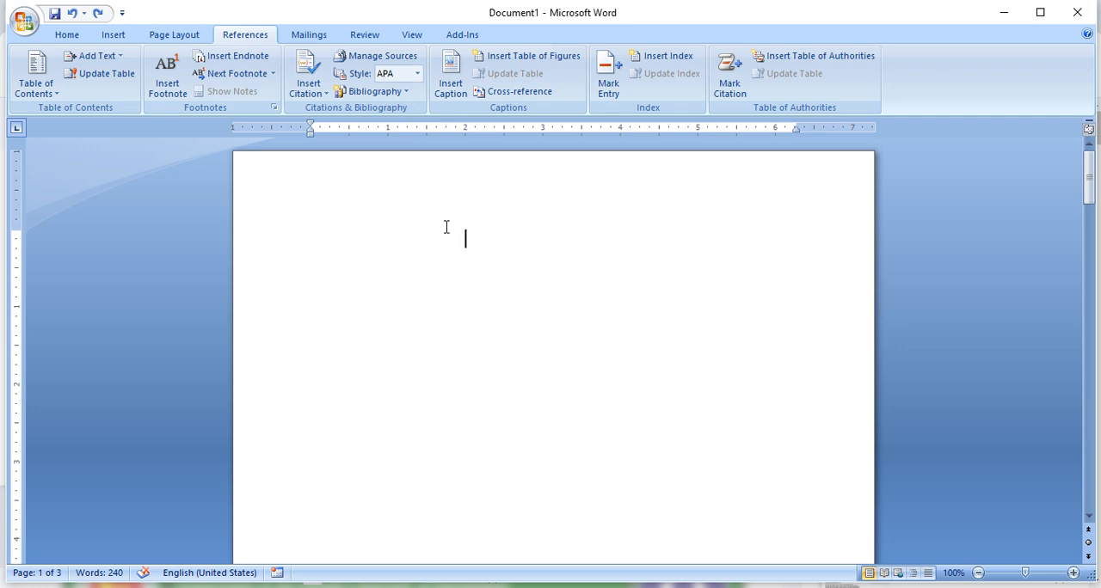
pyautogui.click(72, 35)
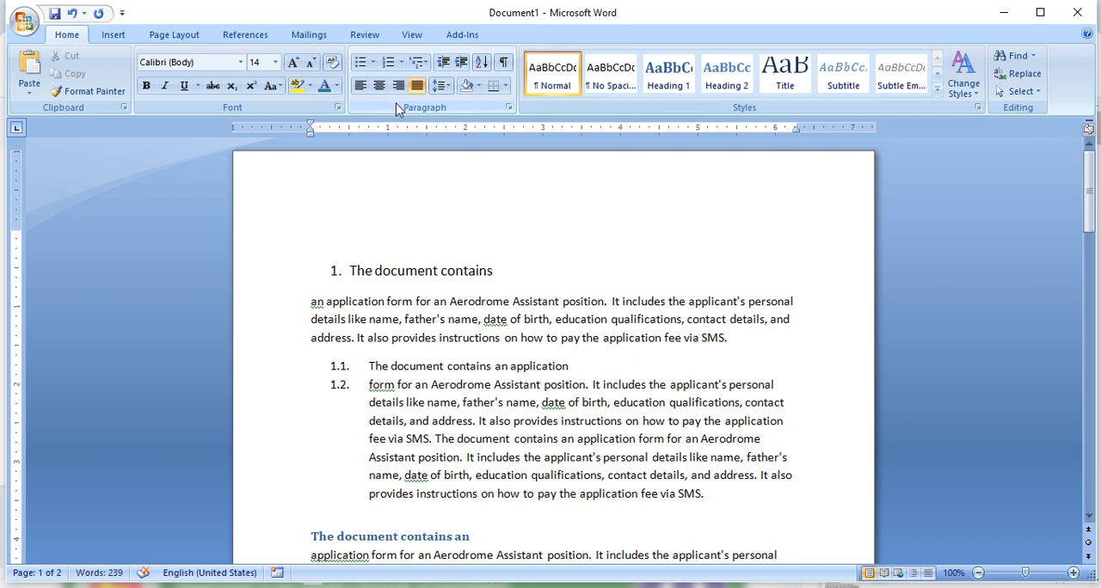
# - Insert a page break ahead of the numbered "The document contains" heading to create a blank first page
pyautogui.hotkey('ctrl', 'Return')
pyautogui.scroll(10, 417, 224)
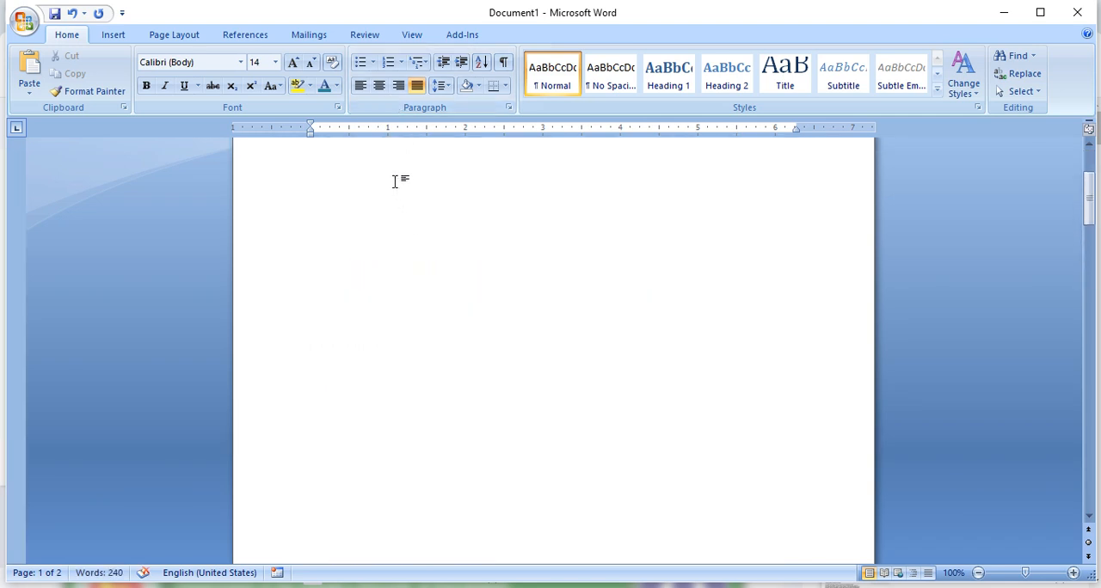
pyautogui.scroll(2, 395, 182)
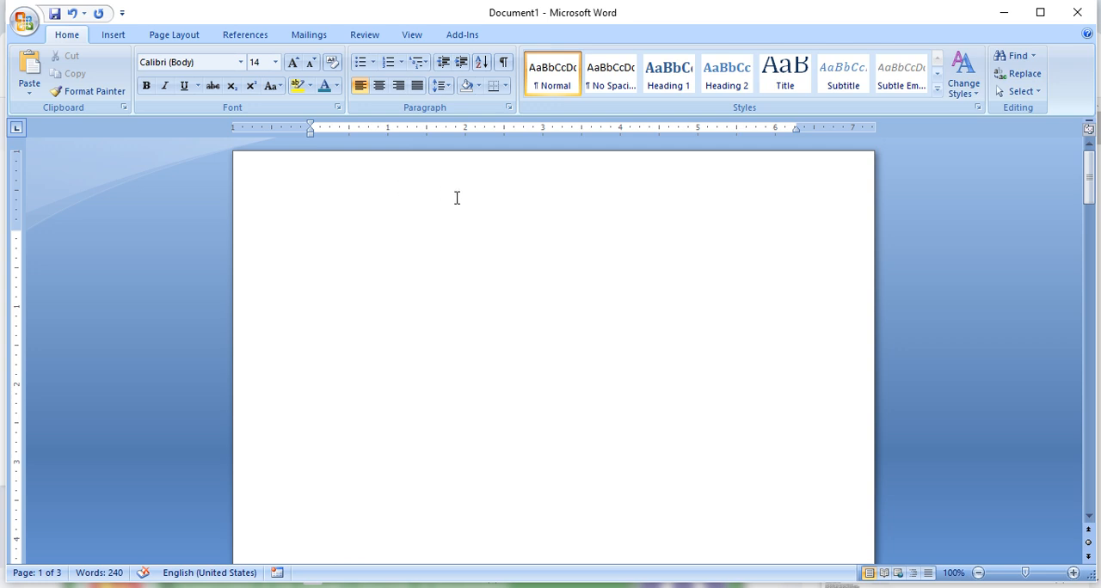
# - Insert the built-in Automatic Table 1 table of contents on the blank first page
pyautogui.click(333, 232)
pyautogui.click(265, 35)
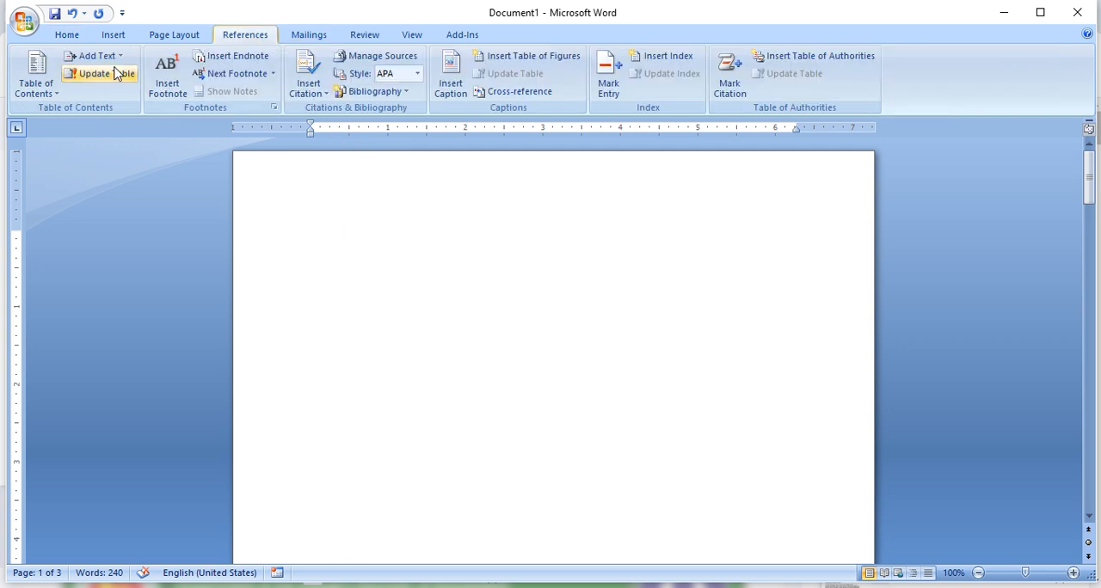
pyautogui.click(35, 82)
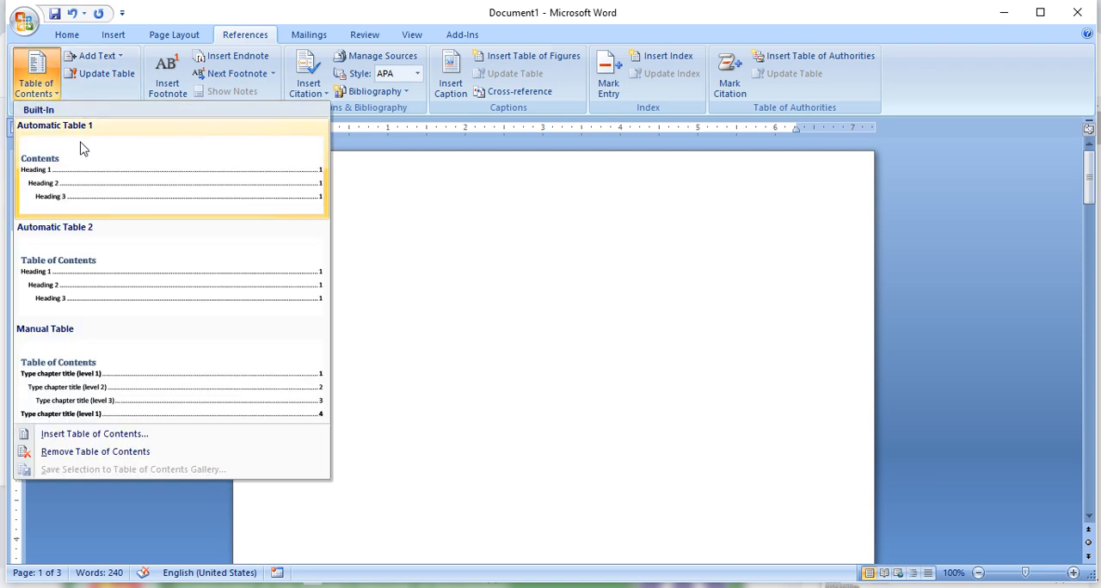
pyautogui.click(109, 181)
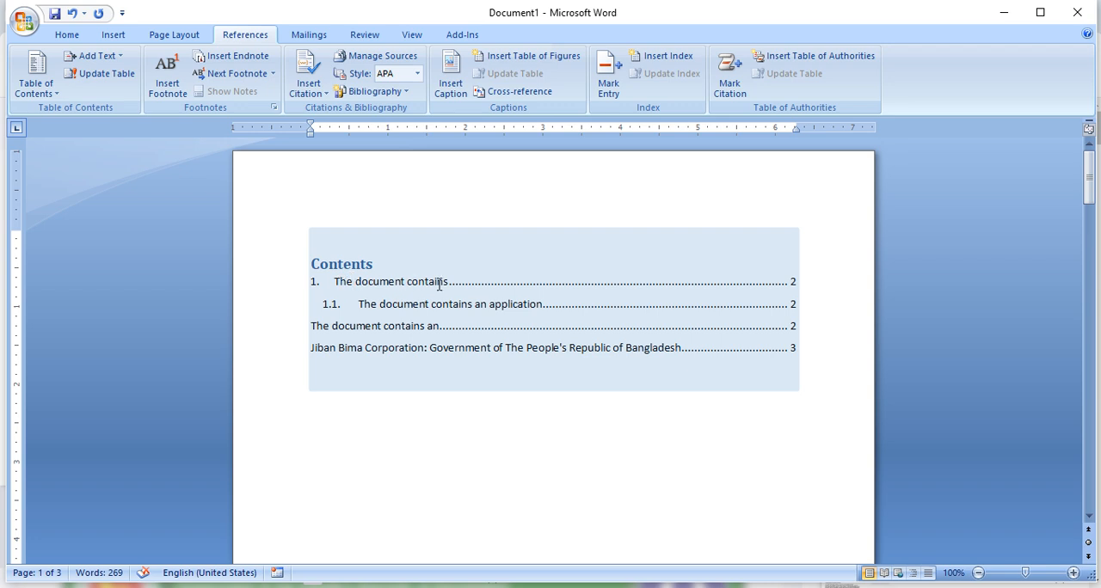
# - Compare the first two contents entries and their page numbers with headings 1 and 1.1 in the document body
pyautogui.scroll(-10, 629, 412)
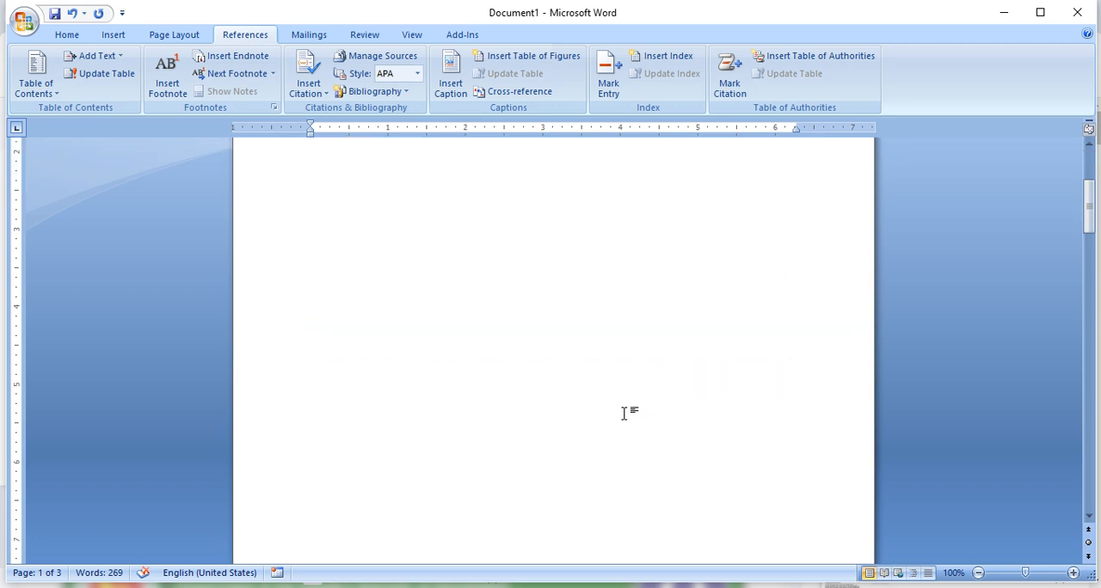
pyautogui.scroll(-5, 626, 420)
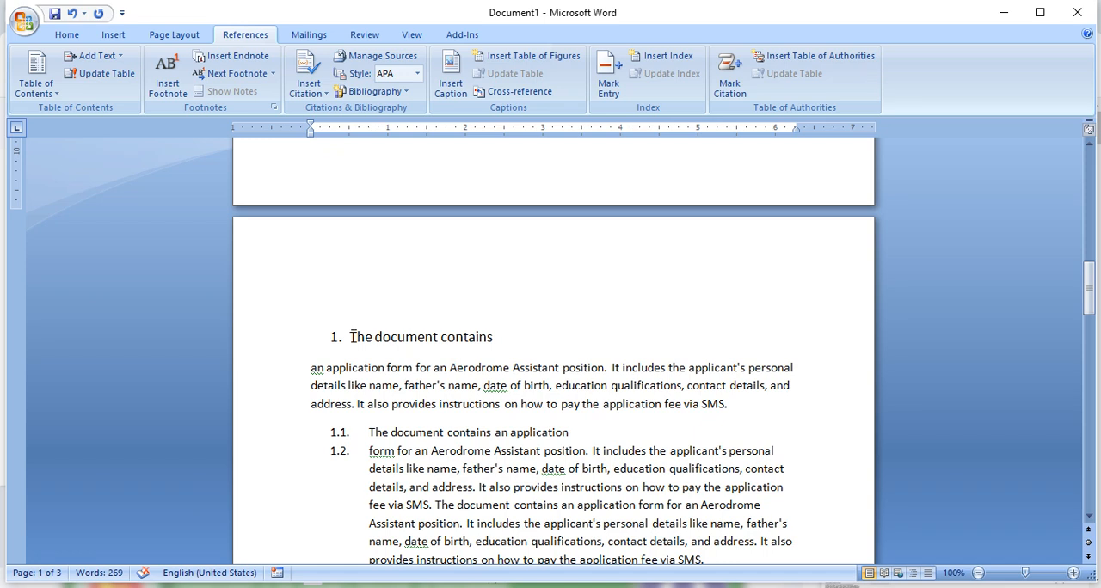
pyautogui.moveTo(352, 336); pyautogui.dragTo(494, 337)
pyautogui.scroll(10, 648, 347)
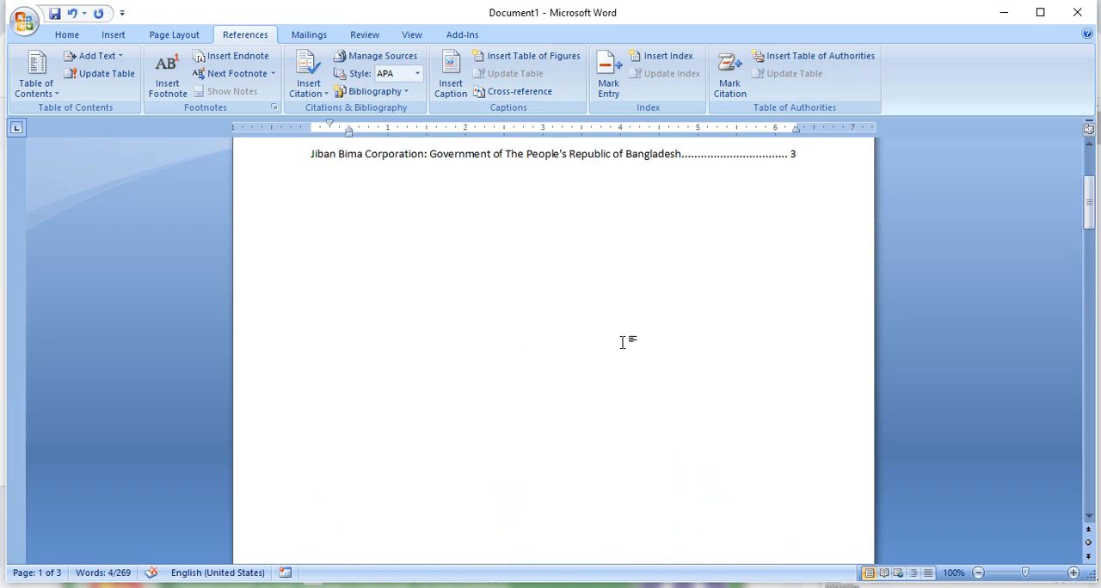
pyautogui.scroll(4, 623, 344)
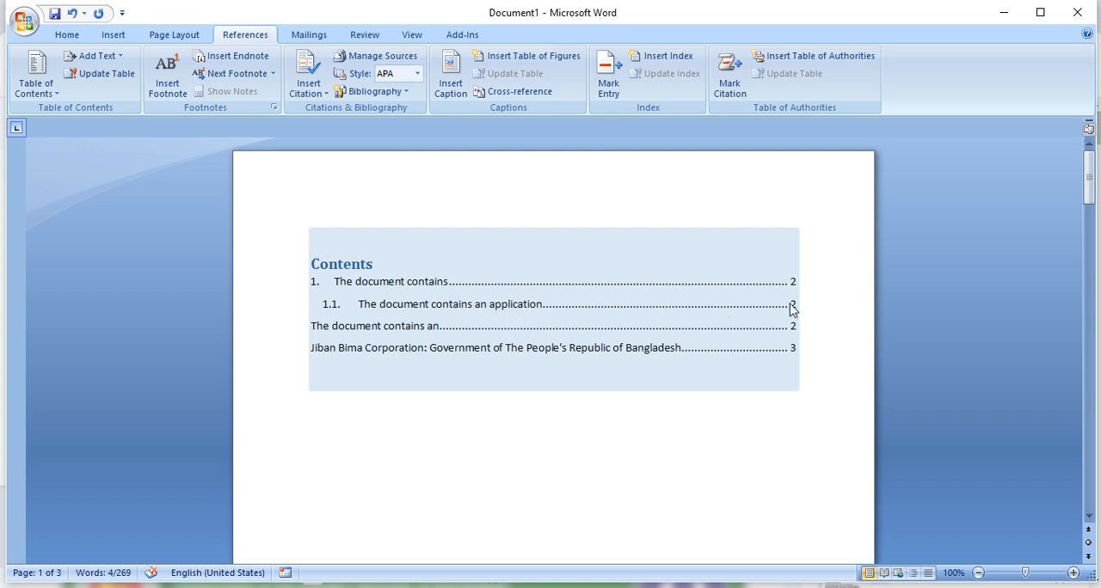
pyautogui.keyDown('ctrl'); pyautogui.click(577, 317); pyautogui.keyUp('ctrl')
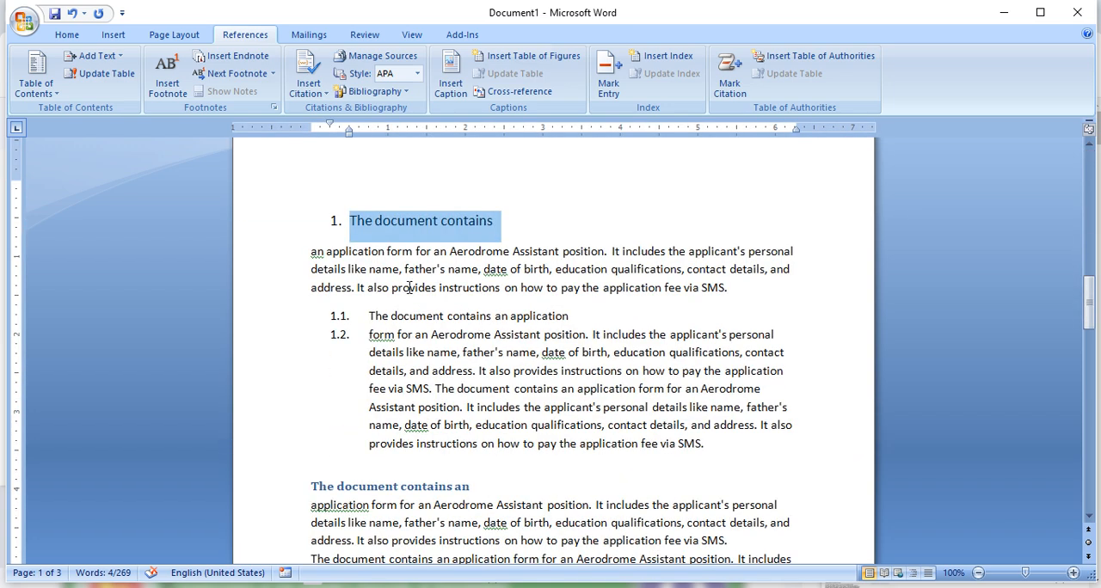
pyautogui.moveTo(353, 312); pyautogui.dragTo(573, 316)
pyautogui.scroll(5, 520, 302)
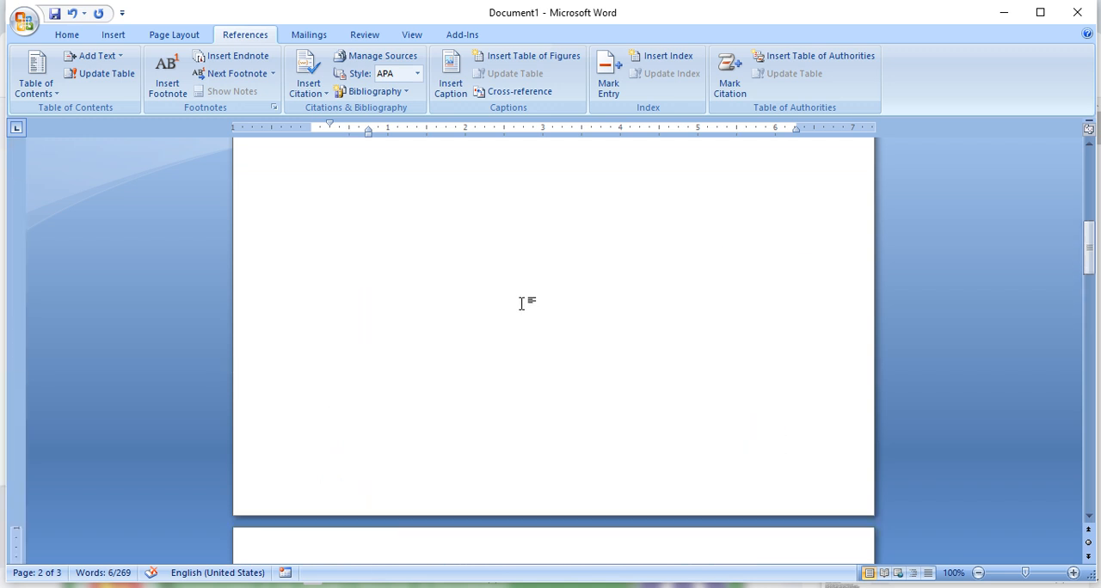
pyautogui.scroll(3, 518, 304)
# - Examine the contents entries for "The document contains an" and "Jiban Bima Corporation" and their page numbers
pyautogui.click(329, 321)
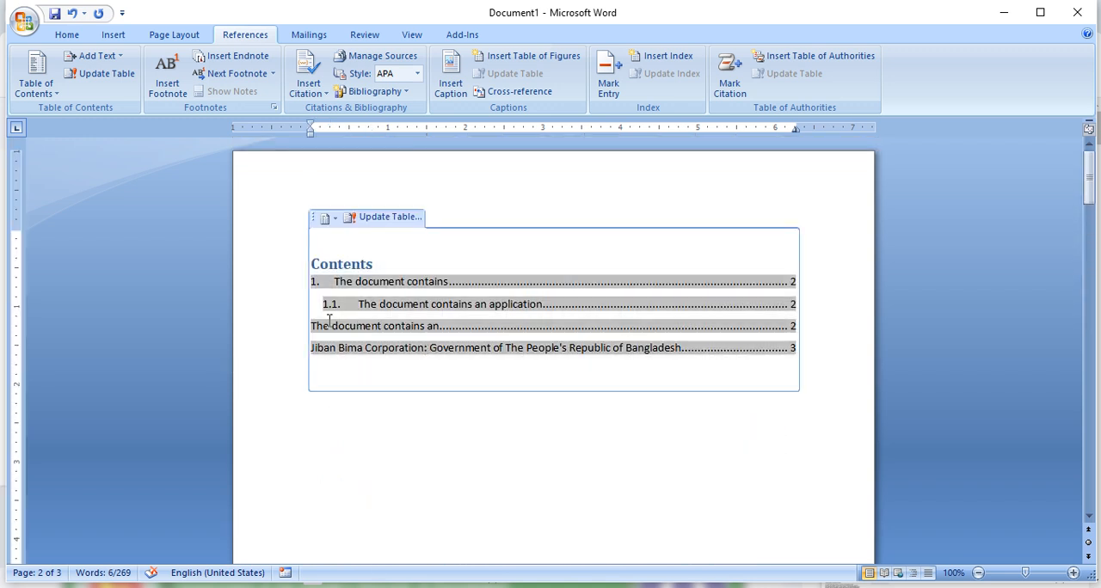
pyautogui.moveTo(345, 327); pyautogui.dragTo(472, 325)
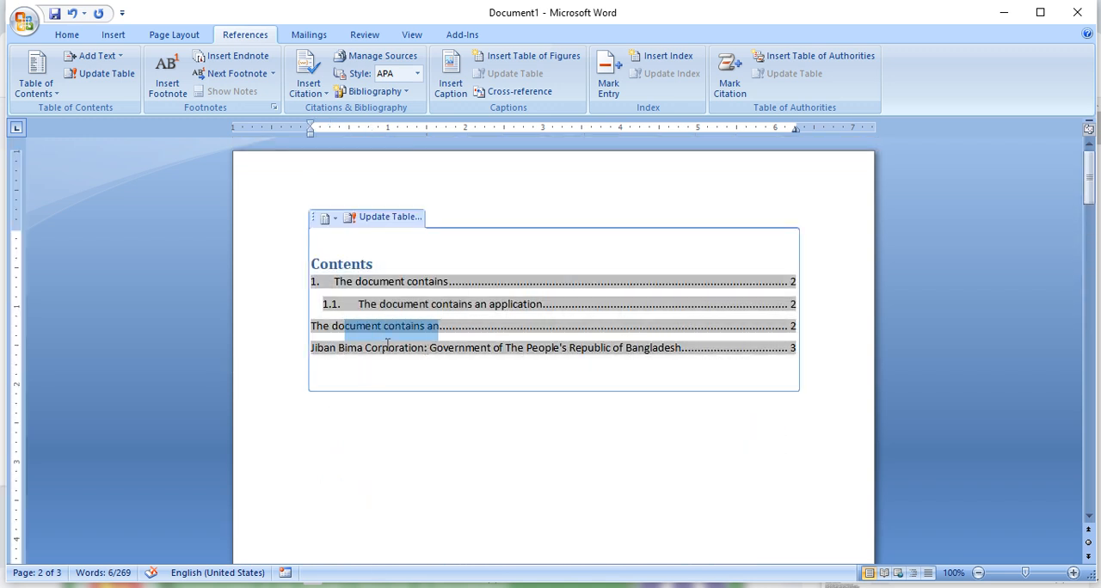
pyautogui.moveTo(348, 350); pyautogui.dragTo(633, 350)
pyautogui.click(571, 416)
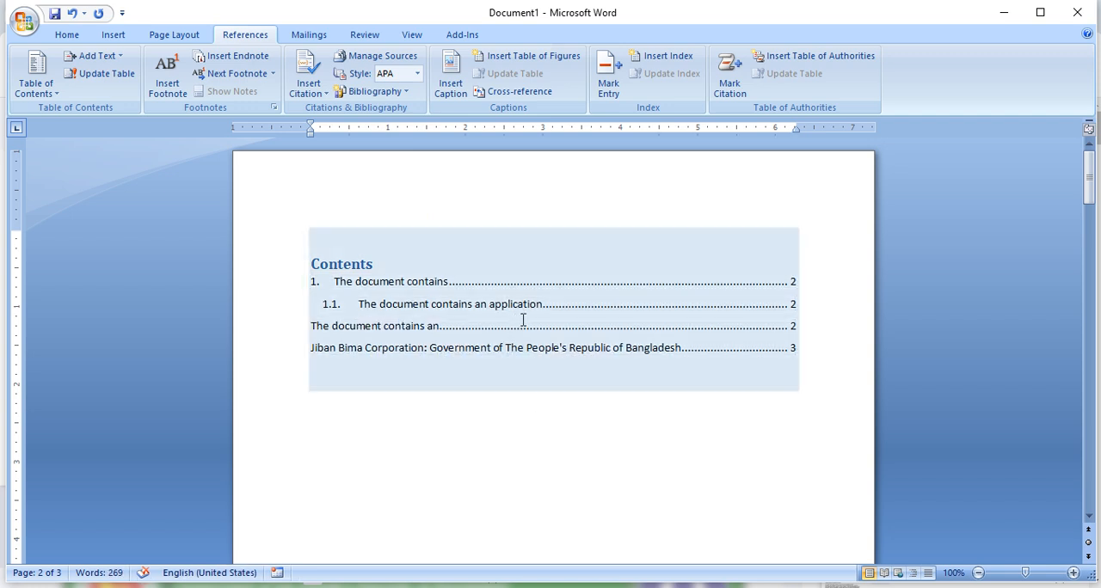
pyautogui.scroll(-5, 554, 372)
pyautogui.scroll(5, 533, 295)
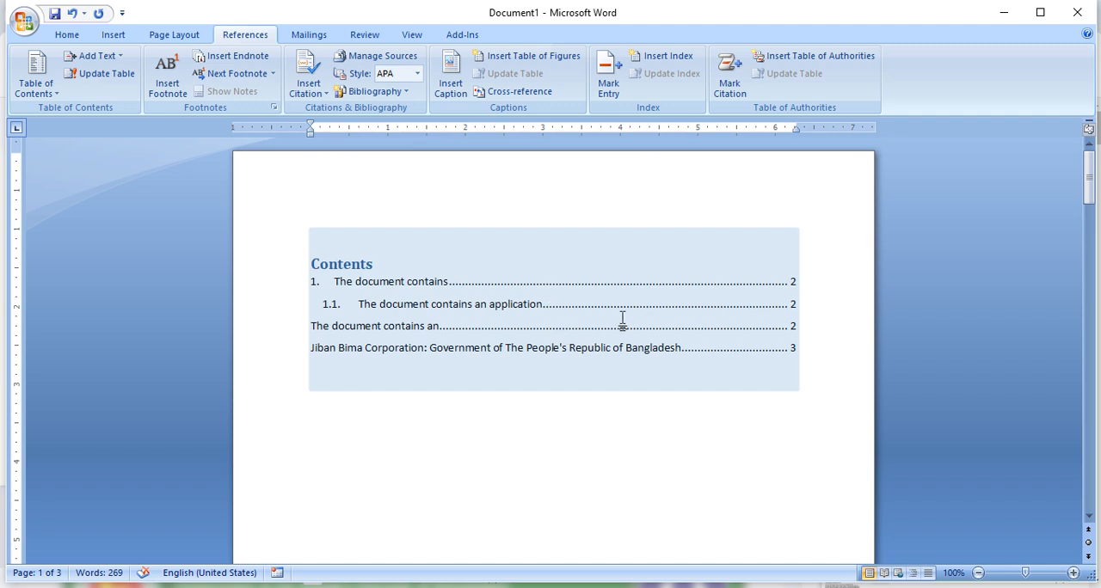
# - Copy the body text beneath "The document contains an", add two page breaks at the document's end, and paste it on the last page
pyautogui.scroll(-15, 619, 352)
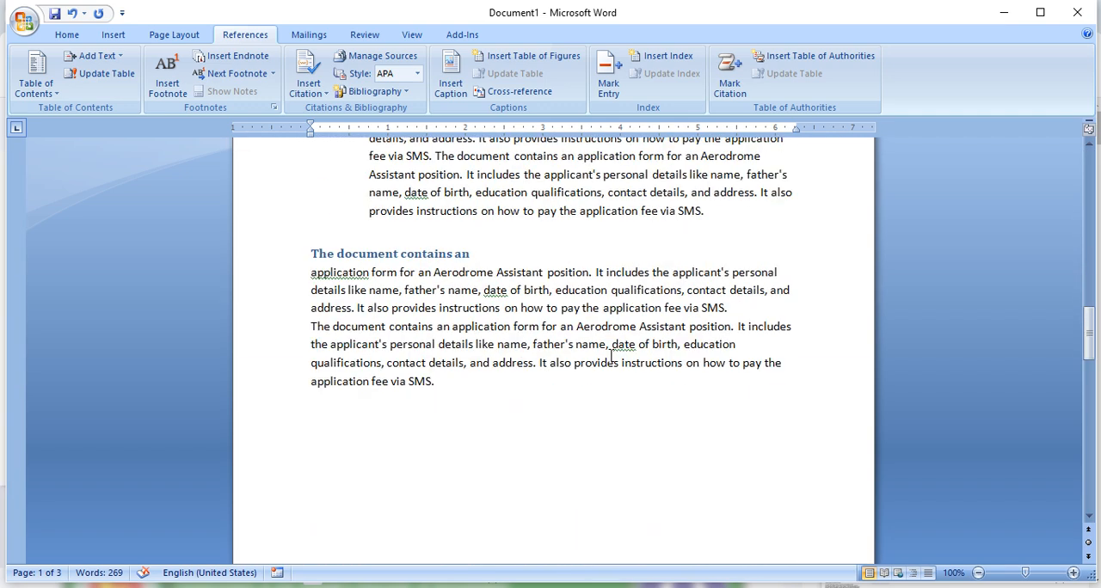
pyautogui.moveTo(447, 378); pyautogui.dragTo(314, 291)
pyautogui.hotkey('ctrl', 'c')
pyautogui.scroll(-10, 558, 379)
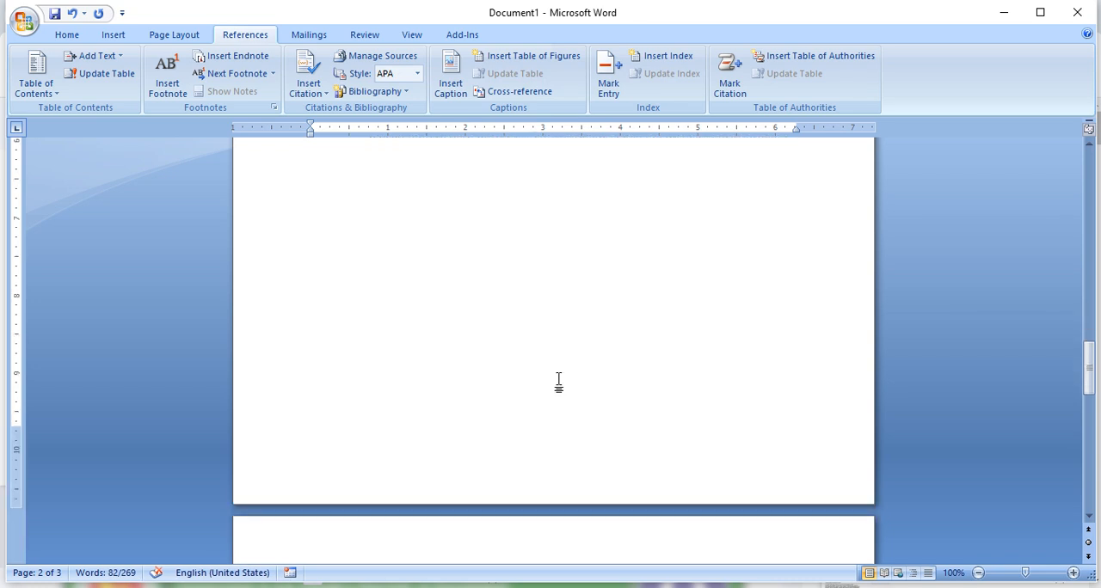
pyautogui.click(439, 377)
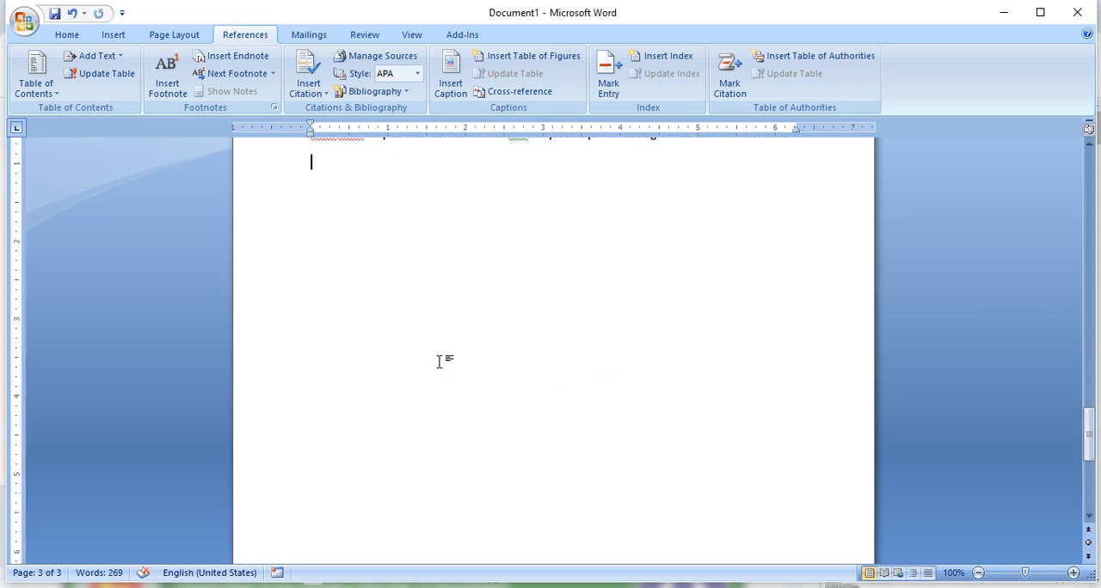
pyautogui.hotkey('ctrl', 'Return')
pyautogui.hotkey('ctrl', 'Return')
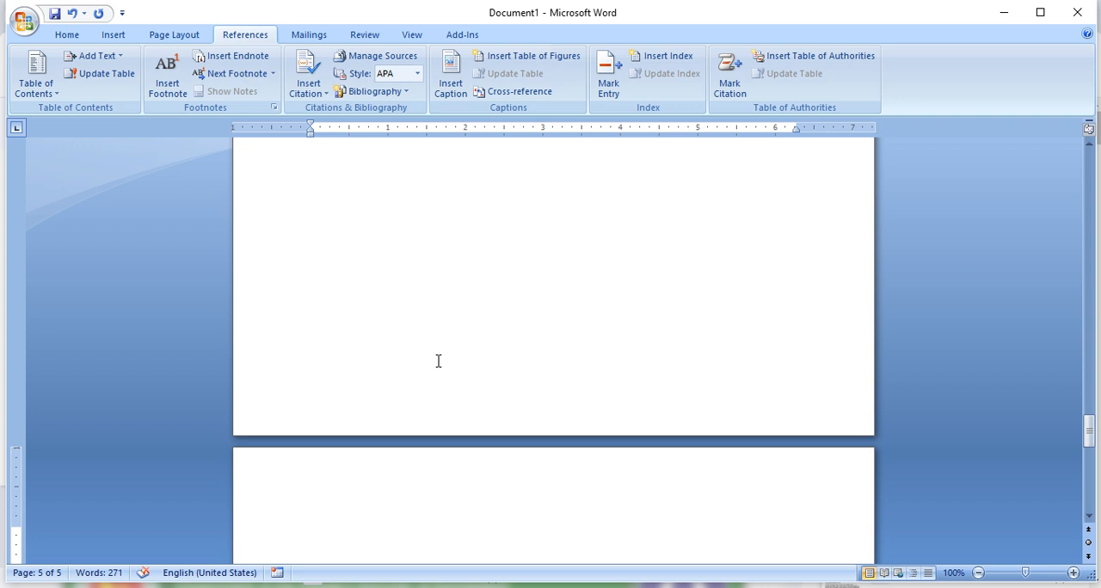
pyautogui.hotkey('ctrl', 'v')
pyautogui.scroll(-3, 456, 378)
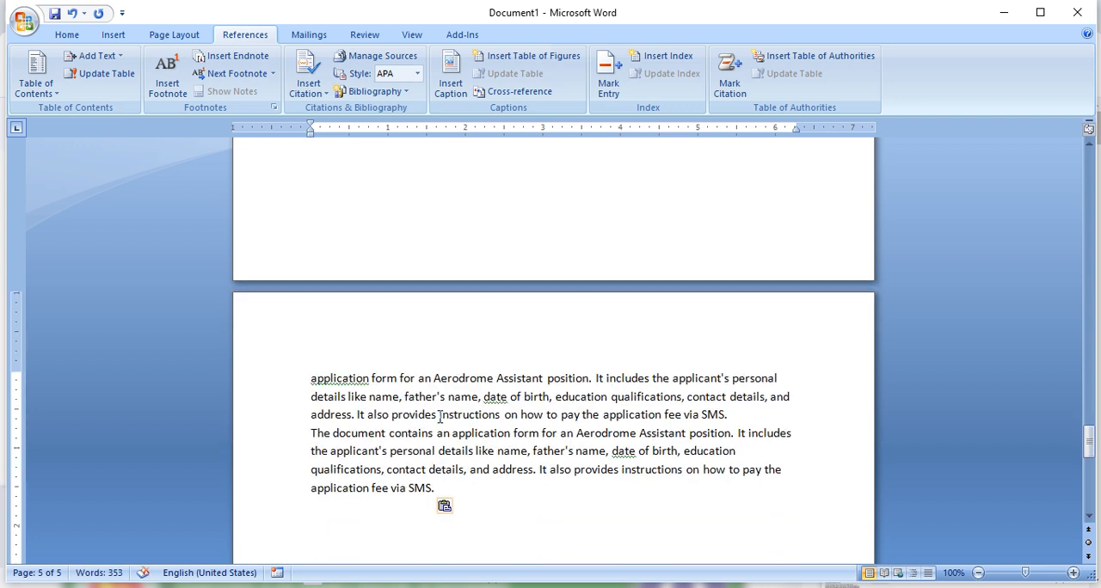
# - Split "instructions on how to pay the application fee via SMS." onto its own line and assign it table of contents Level 1
pyautogui.press('Return')
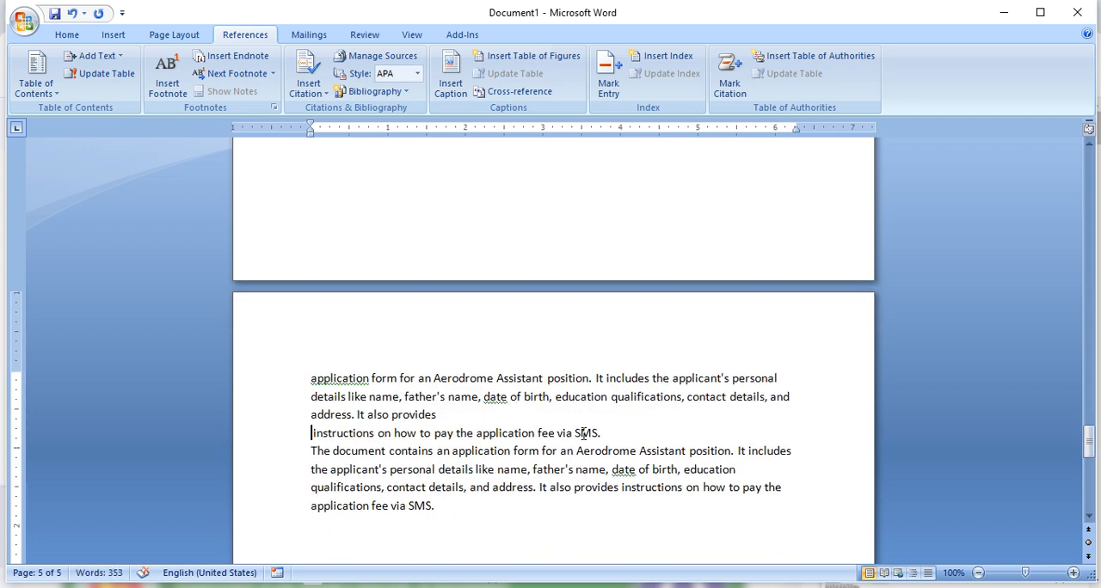
pyautogui.moveTo(605, 433); pyautogui.dragTo(313, 433)
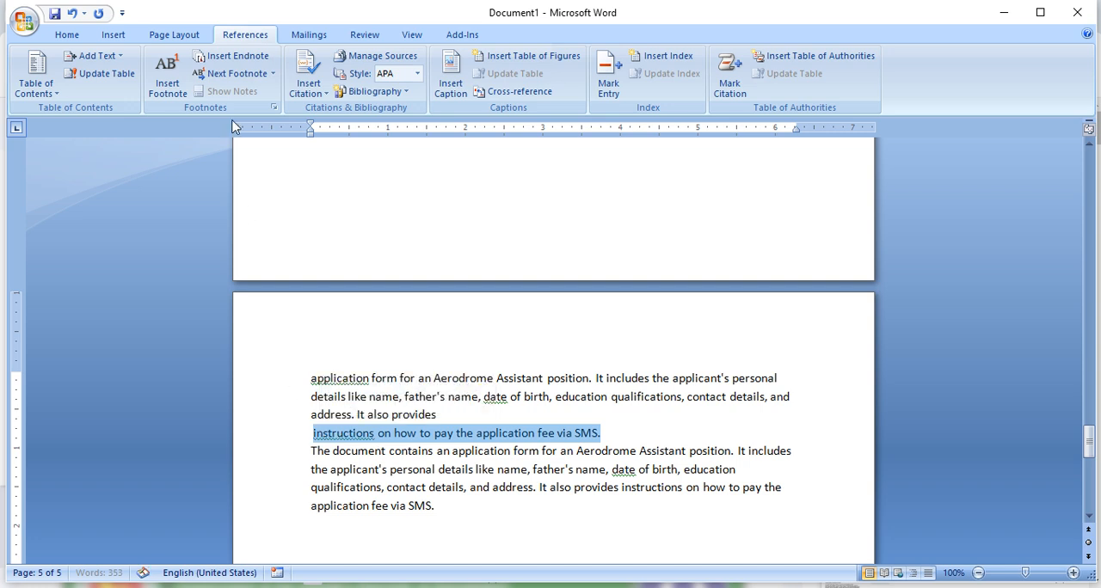
pyautogui.click(106, 61)
pyautogui.click(96, 94)
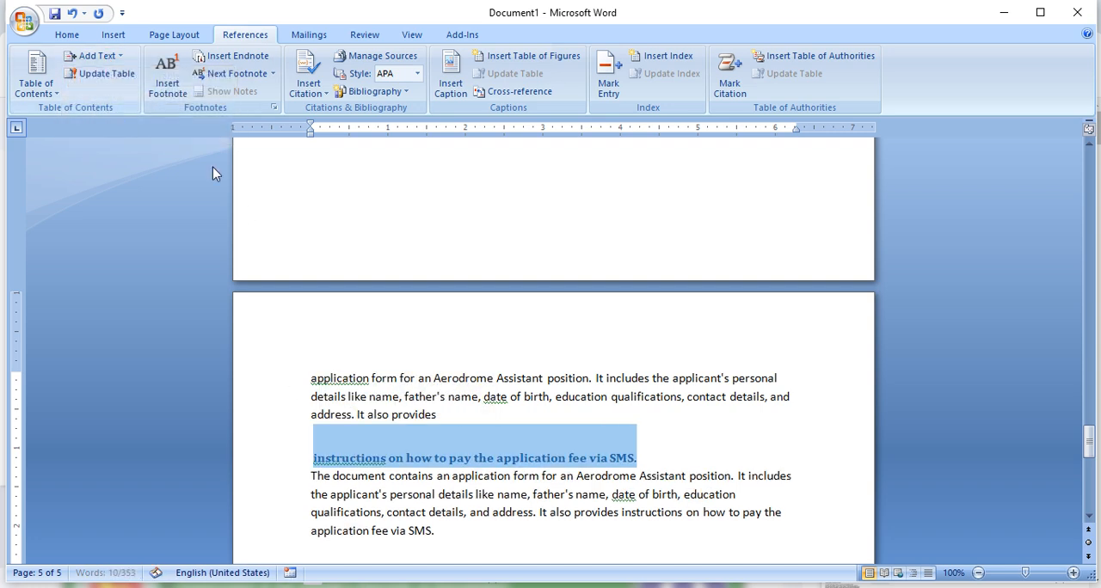
pyautogui.click(657, 450)
# - Add another page break at the document's end and paste the copied application form text on the new page
pyautogui.scroll(-5, 501, 401)
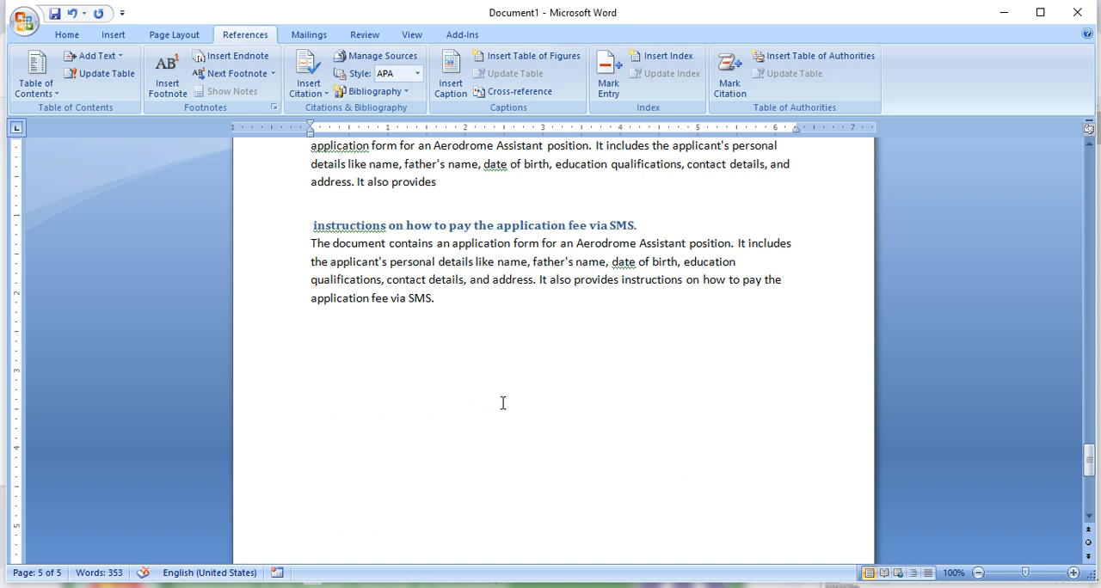
pyautogui.scroll(-5, 451, 425)
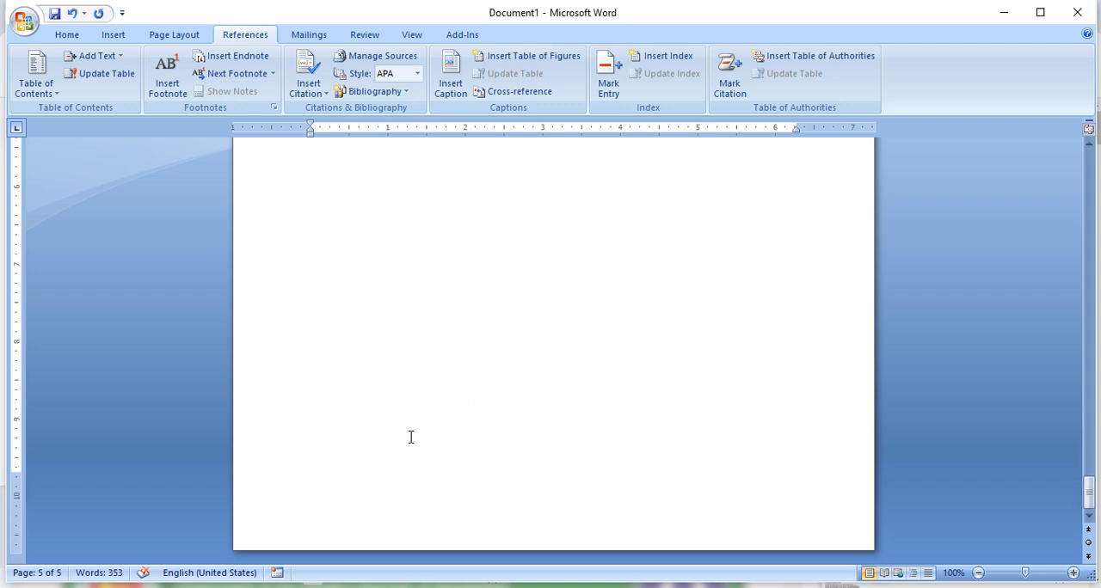
pyautogui.hotkey('ctrl', 'Return')
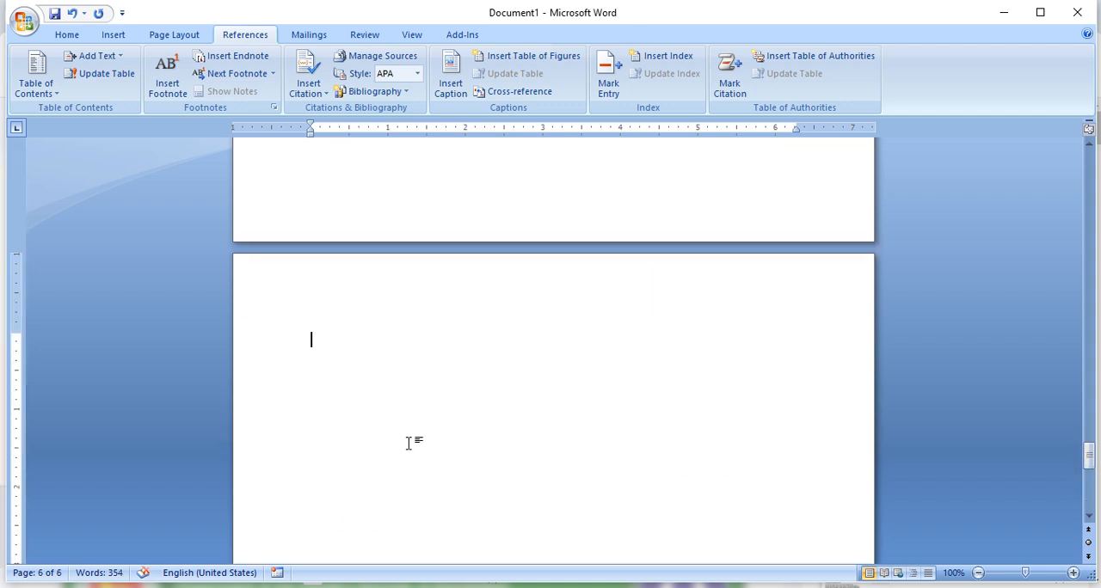
pyautogui.hotkey('ctrl', 'v')
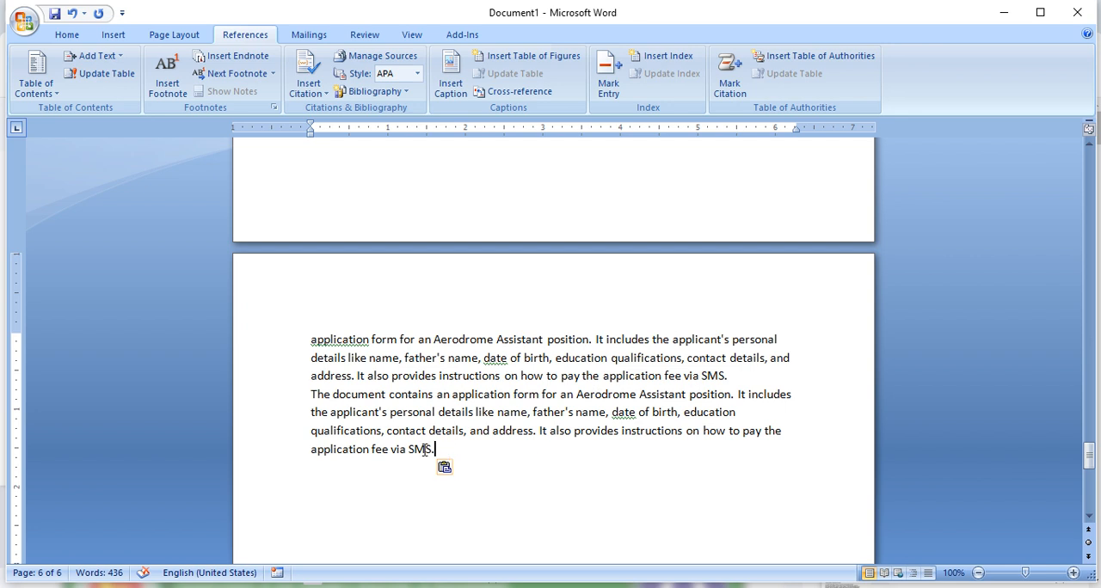
# - Split the closing words "the application fee via SMS." on page 6 into their own paragraph and assign it table of contents Level 1
pyautogui.moveTo(433, 449); pyautogui.dragTo(307, 450)
pyautogui.click(722, 447)
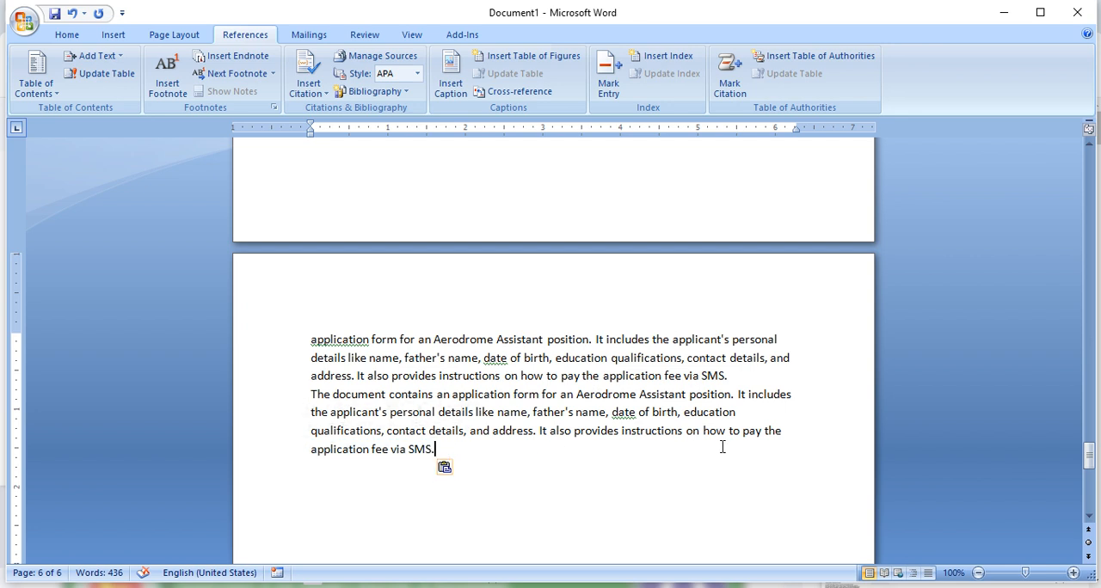
pyautogui.click(765, 431)
pyautogui.press('Return')
pyautogui.moveTo(460, 459); pyautogui.dragTo(307, 460)
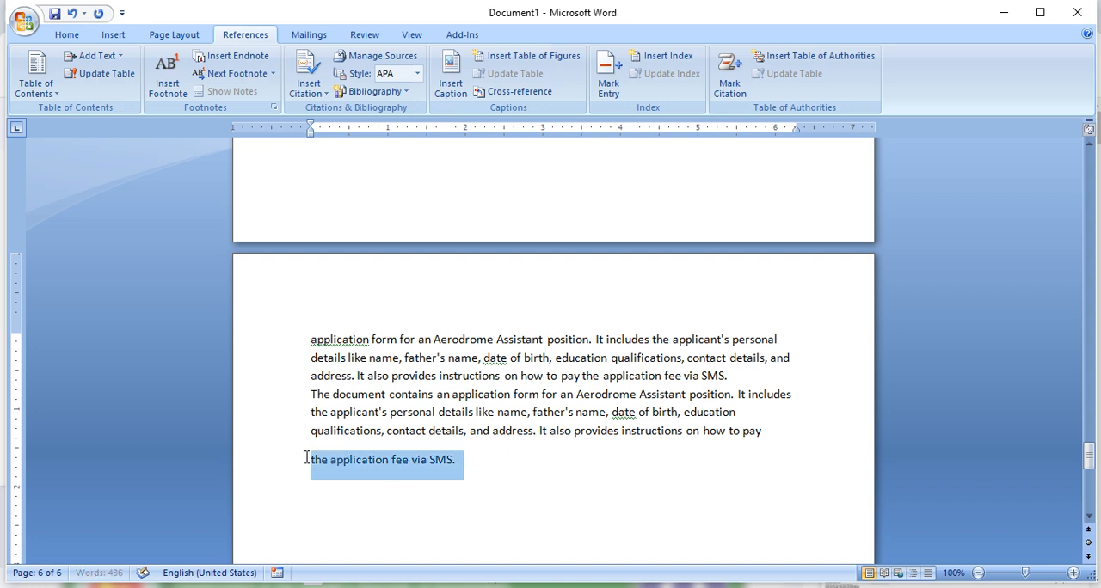
pyautogui.click(112, 56)
pyautogui.click(116, 96)
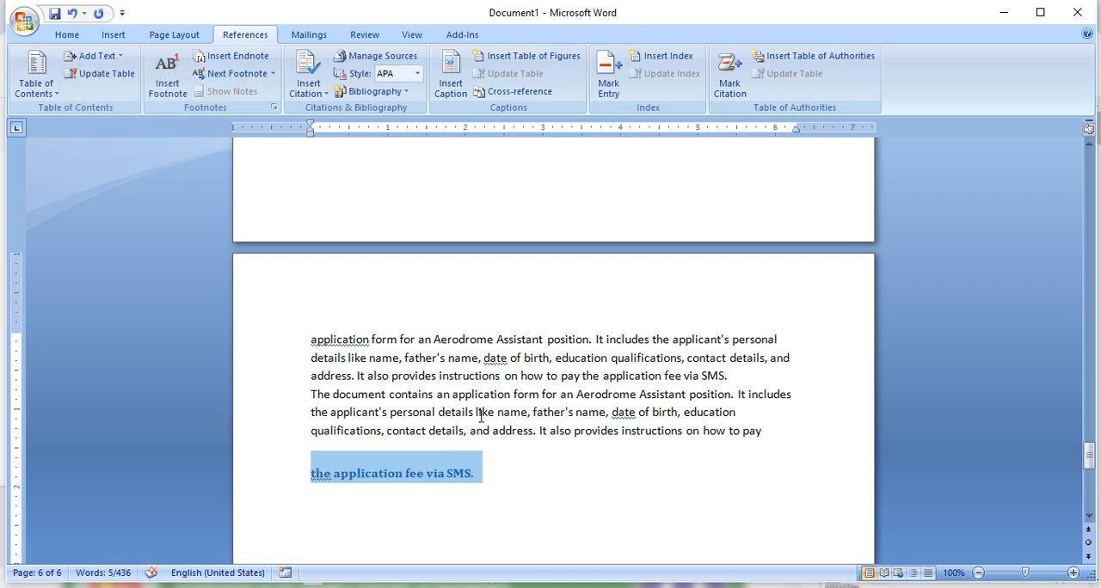
pyautogui.click(546, 455)
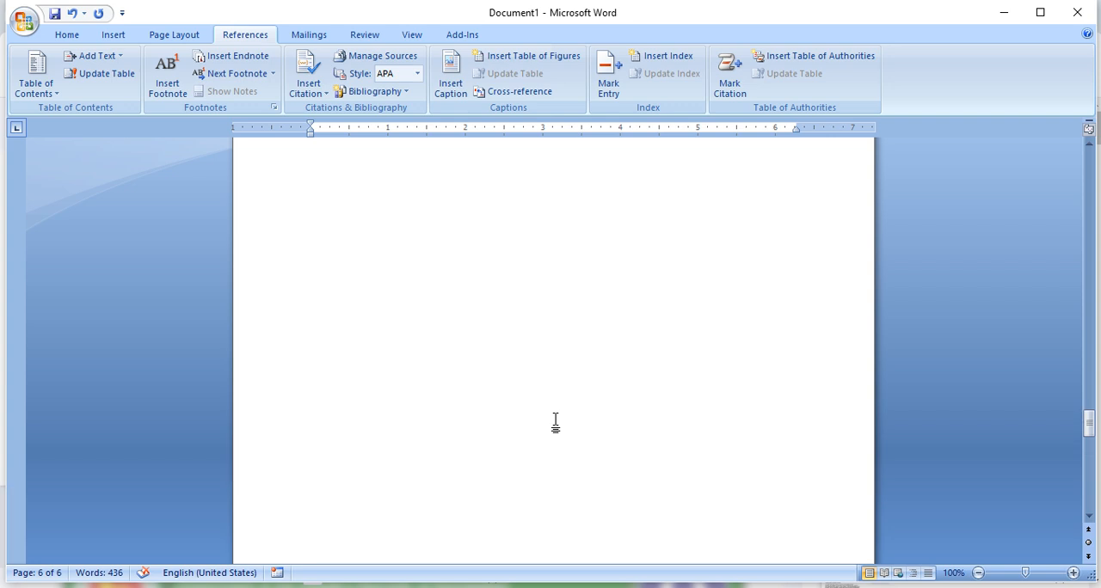
# - Update the entire table of contents on page 1 so it includes the new headings and their page numbers
pyautogui.scroll(10, 555, 421)
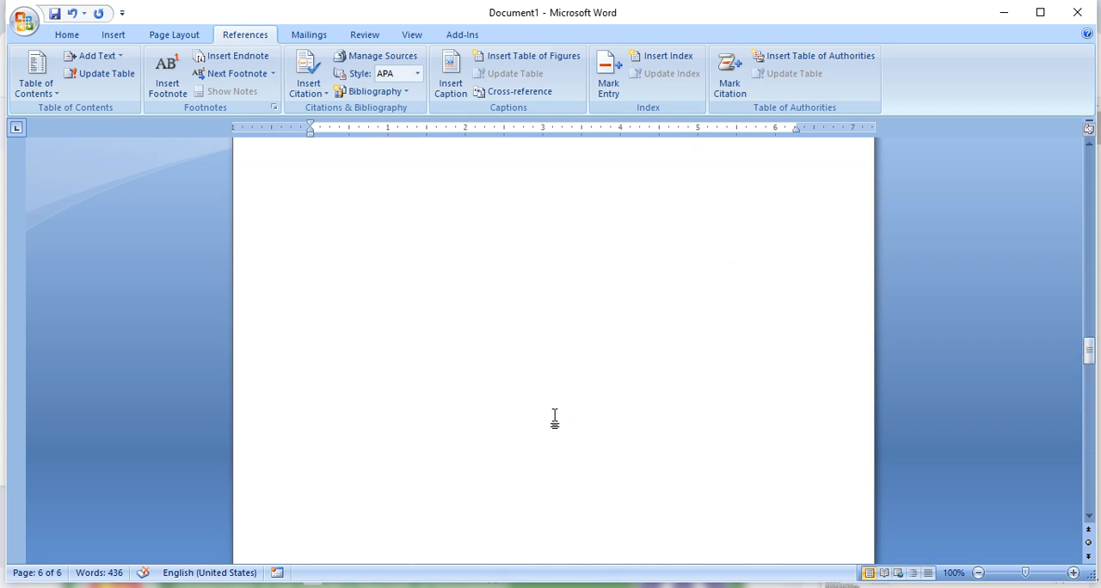
pyautogui.scroll(-10, 553, 418)
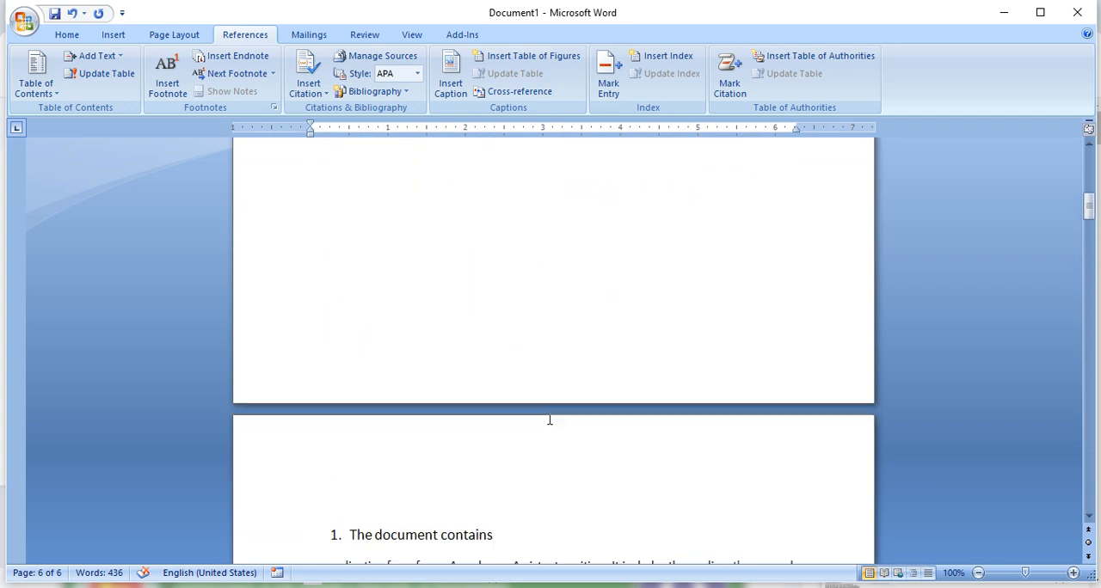
pyautogui.scroll(11, 549, 421)
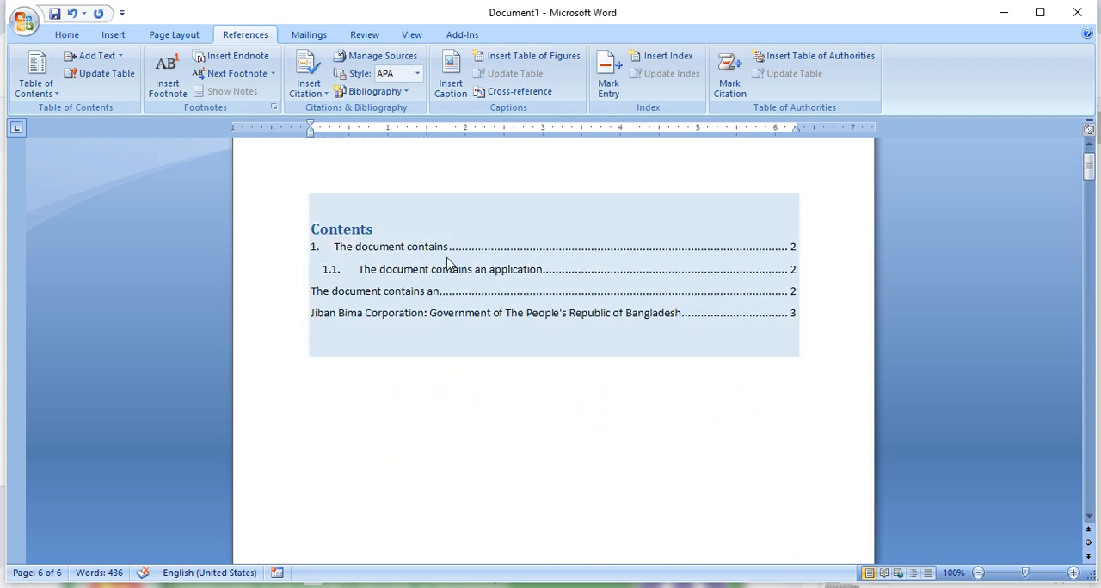
pyautogui.click(473, 315)
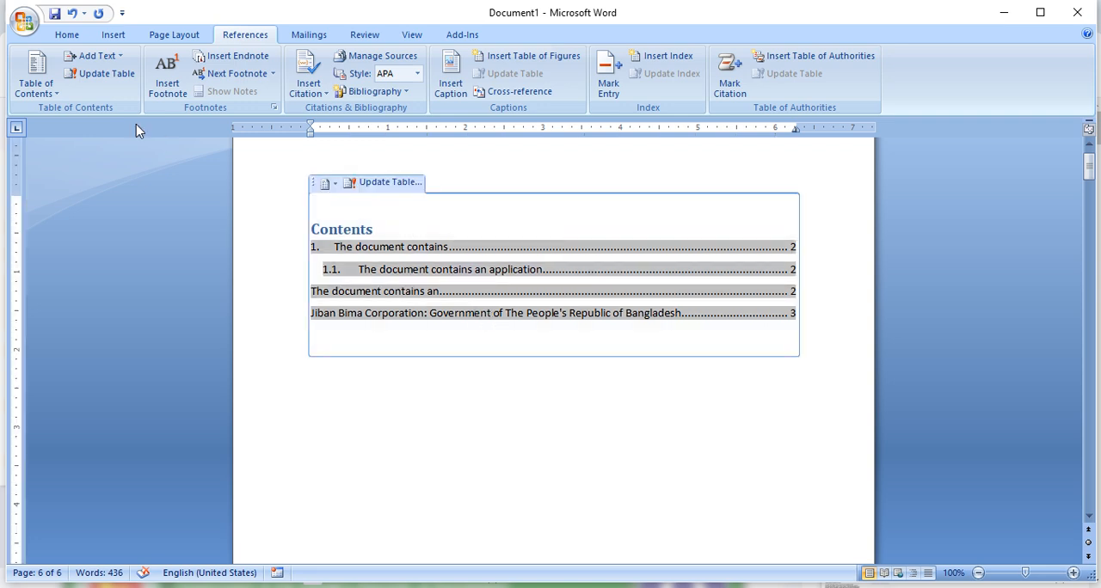
pyautogui.click(113, 80)
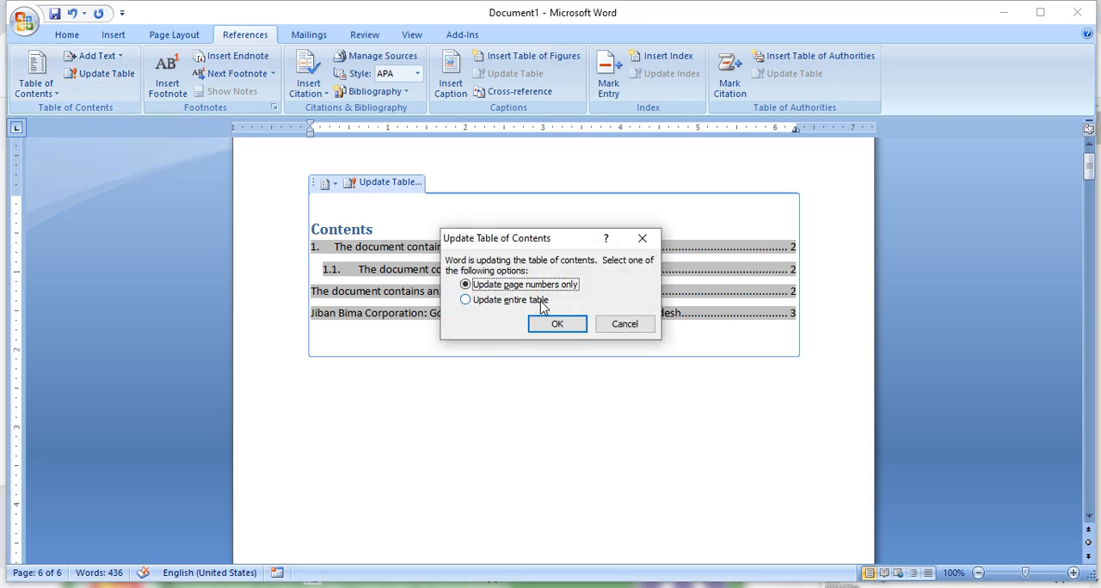
pyautogui.click(485, 303)
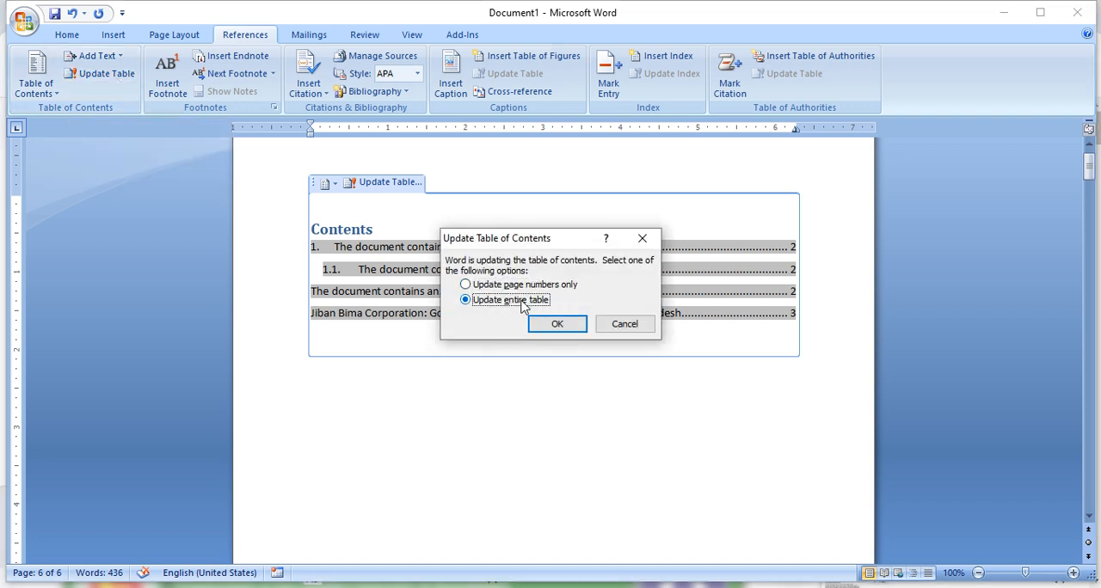
pyautogui.click(557, 325)
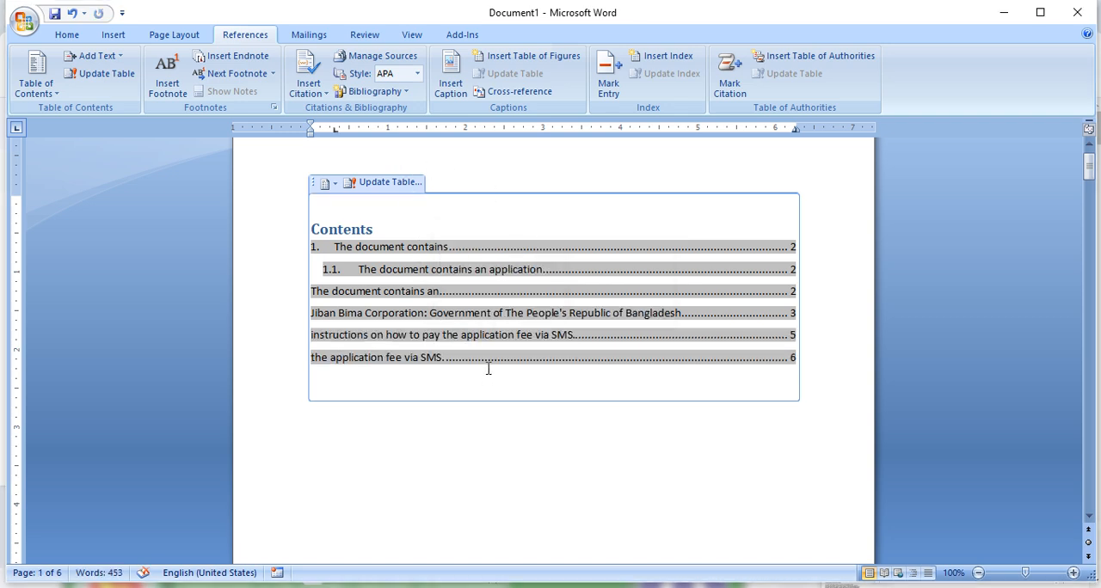
pyautogui.click(721, 462)
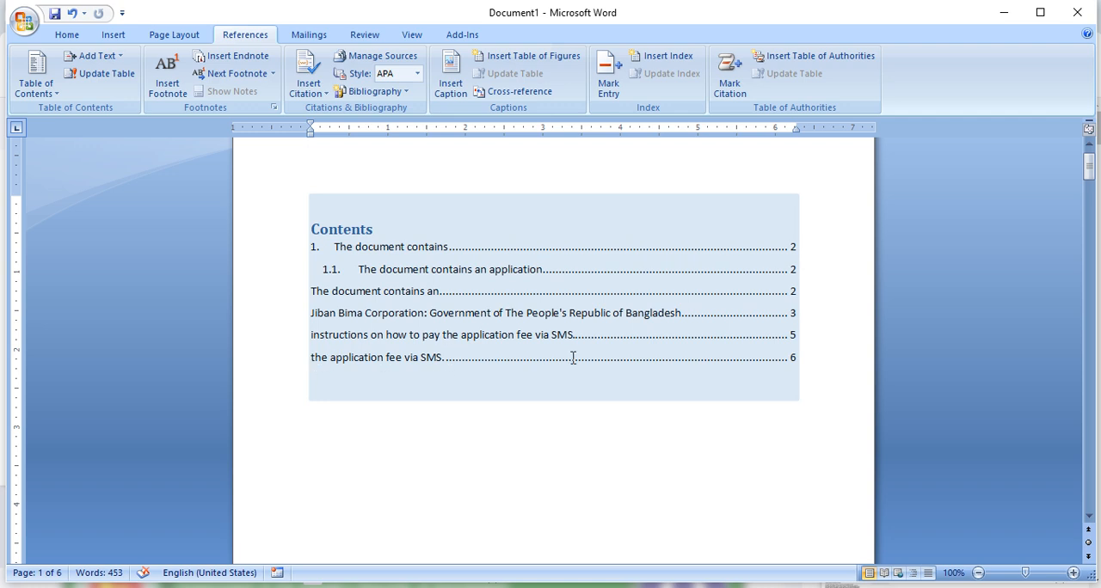
pyautogui.click(796, 354)
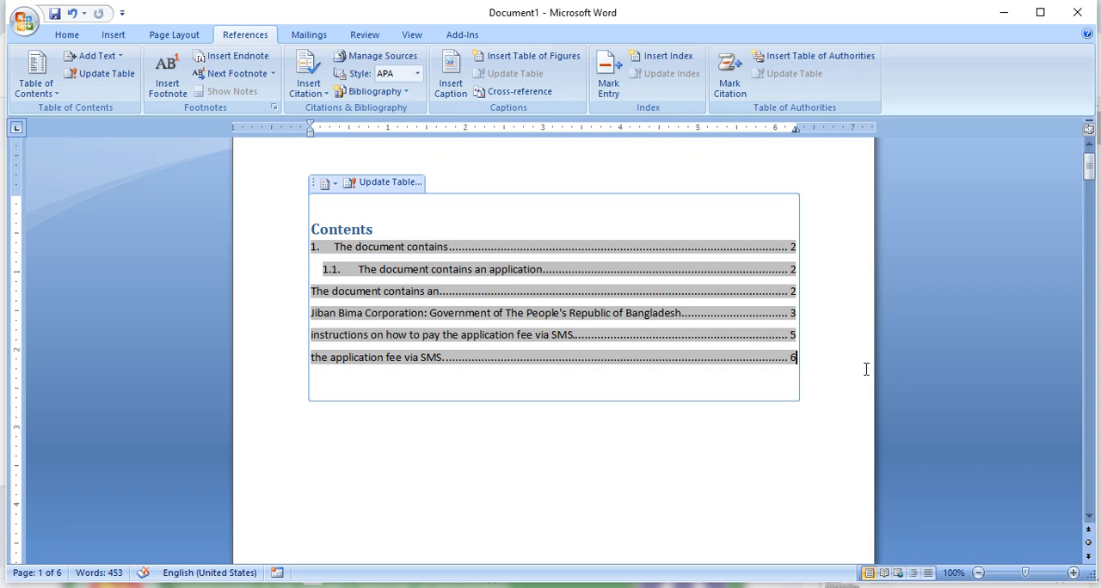
pyautogui.click(777, 458)
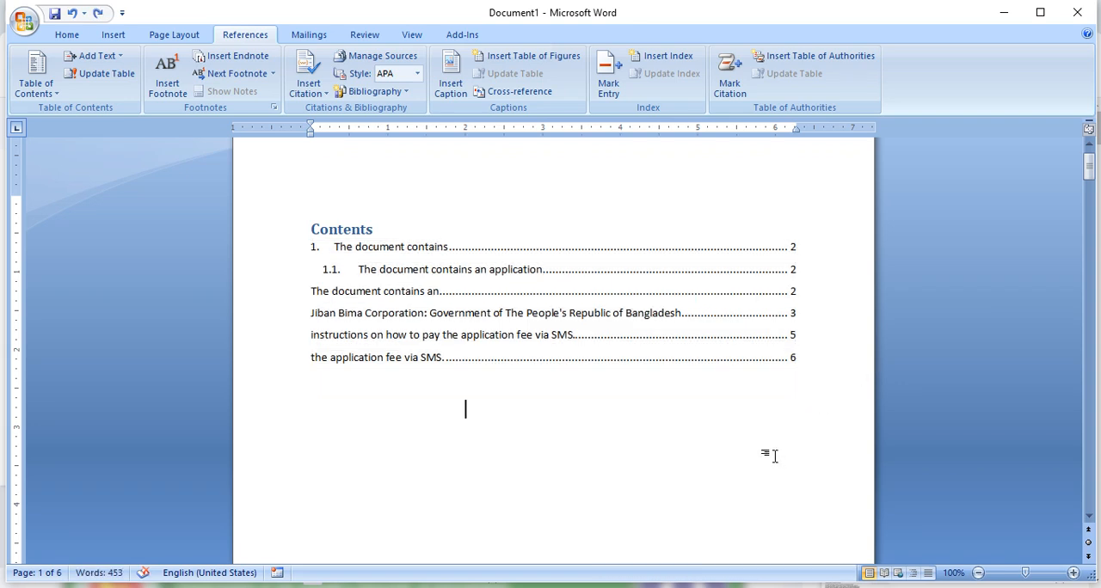
pyautogui.scroll(-15, 588, 408)
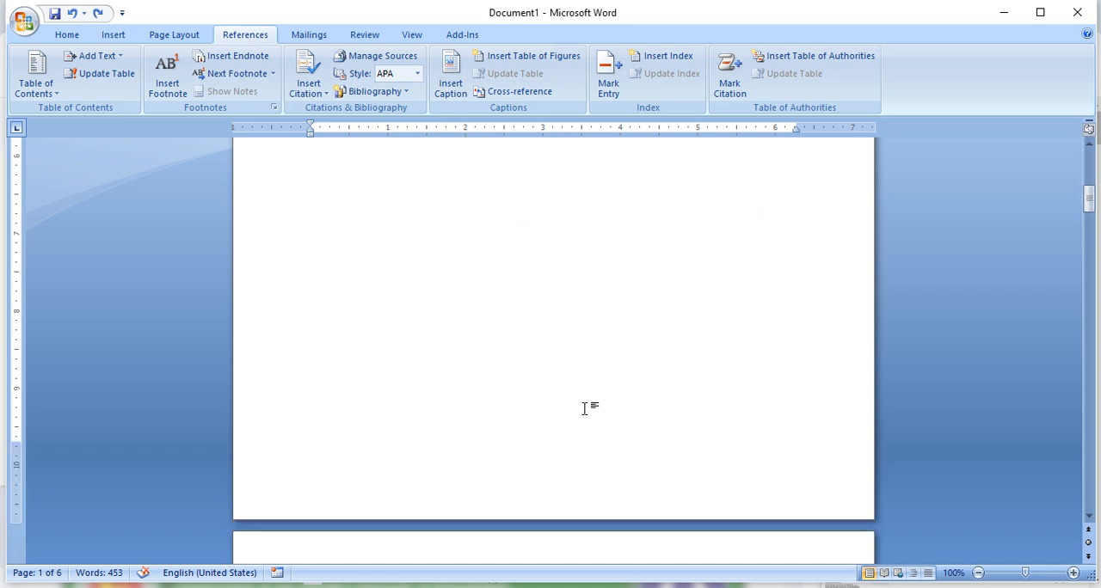
pyautogui.moveTo(520, 464); pyautogui.dragTo(235, 454)
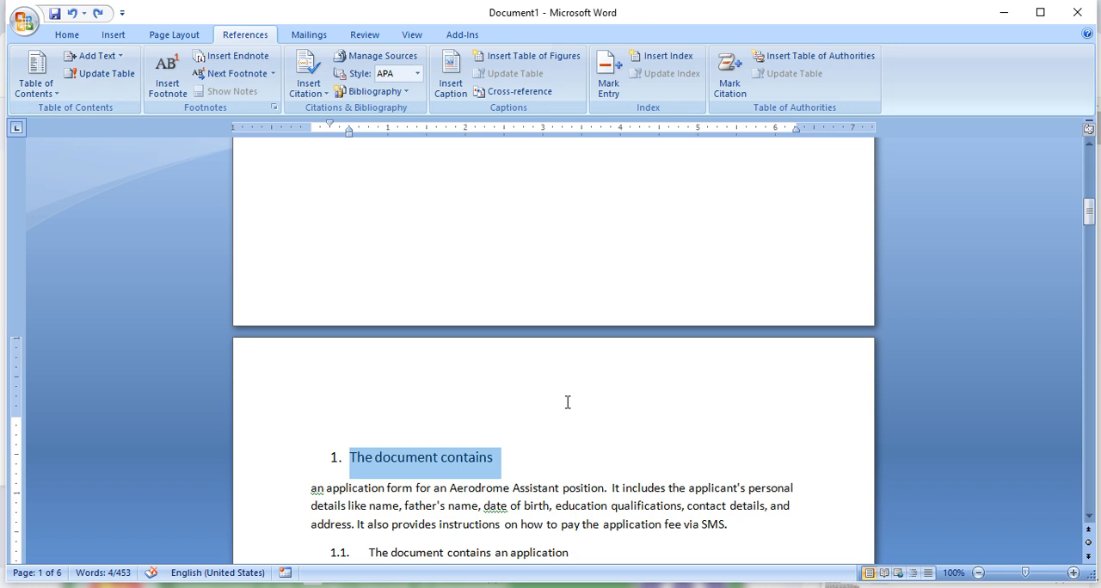
pyautogui.scroll(15, 569, 396)
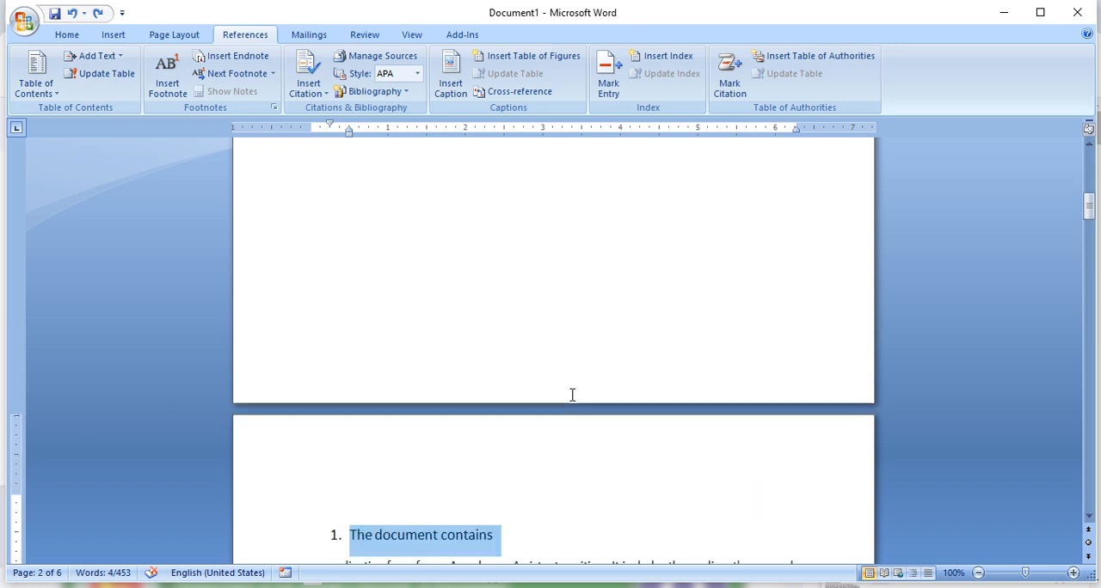
pyautogui.click(35, 79)
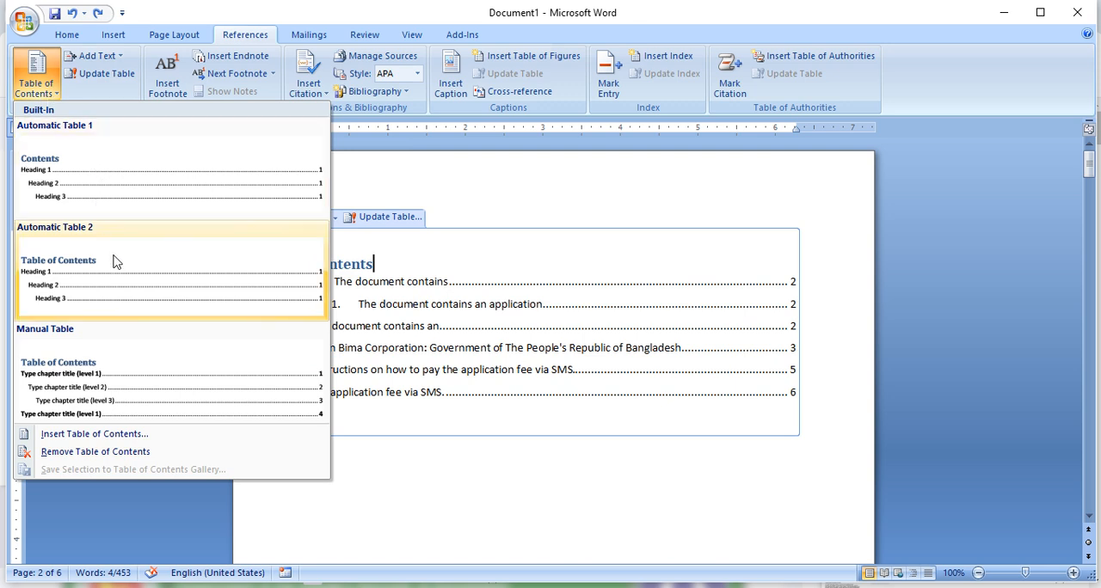
pyautogui.click(396, 218)
pyautogui.click(369, 220)
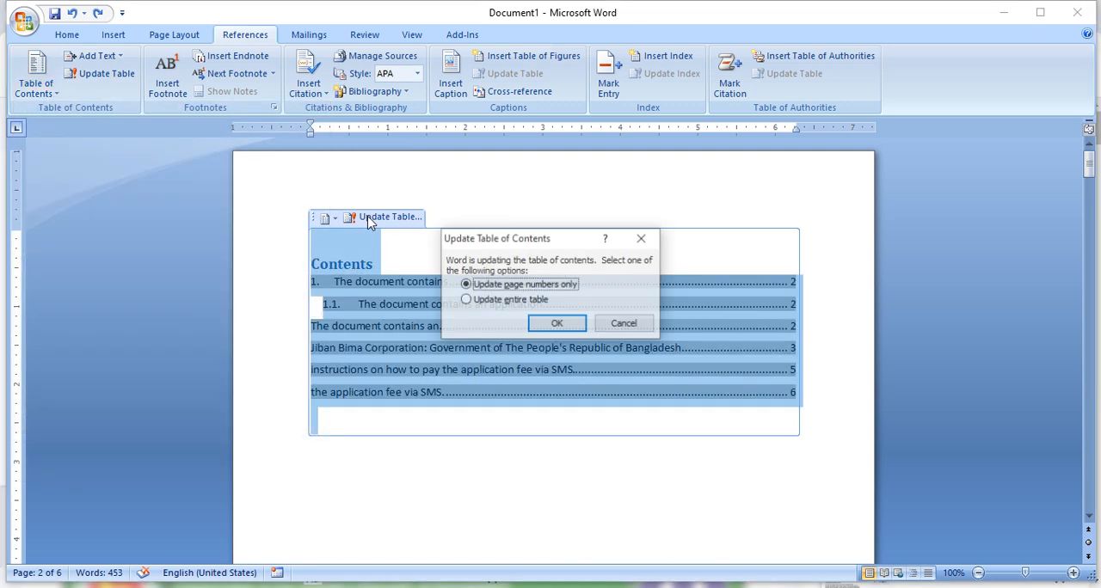
pyautogui.click(624, 323)
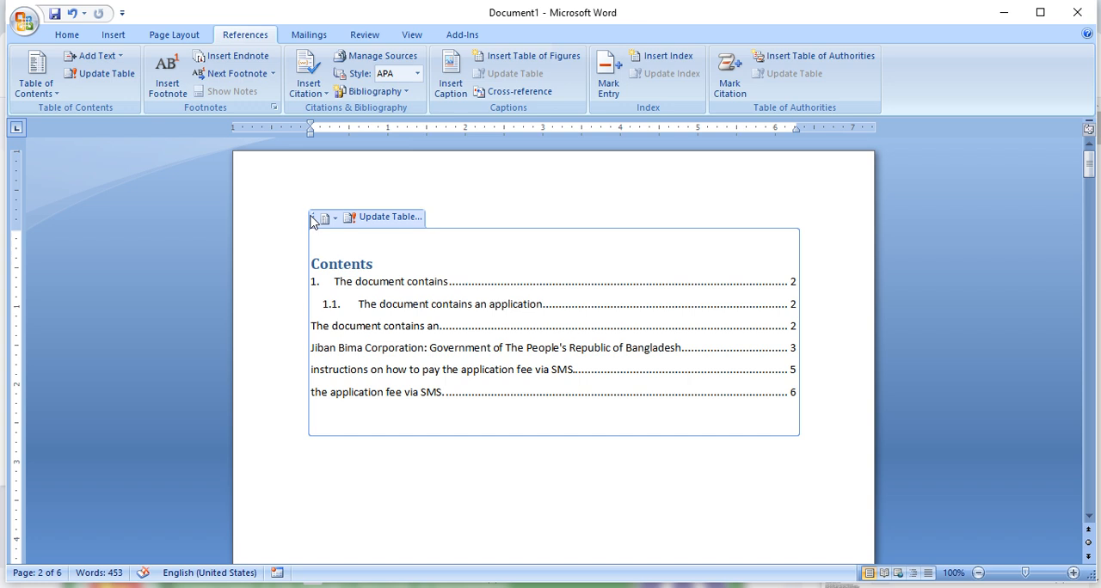
# - Select the whole table of contents on page 1 and replace it with the built-in Automatic Table 2
pyautogui.click(312, 221)
pyautogui.click(35, 79)
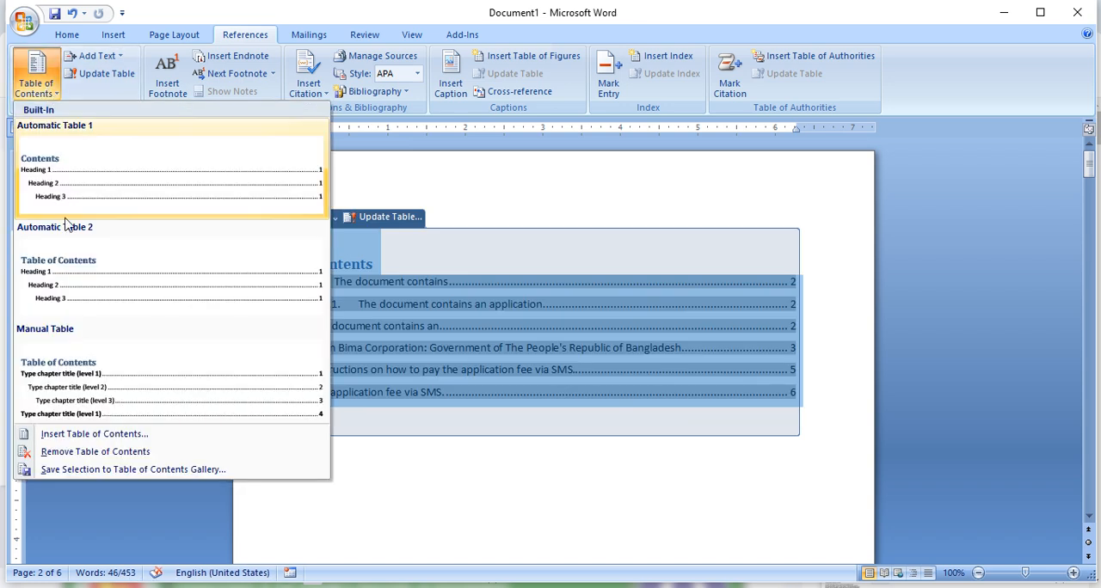
pyautogui.click(98, 277)
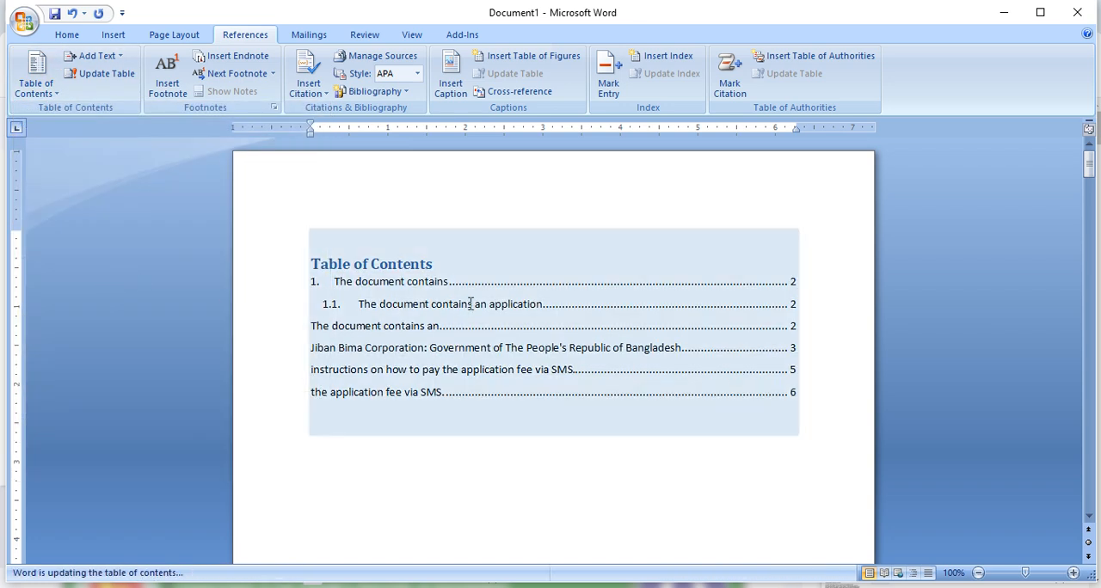
pyautogui.click(43, 85)
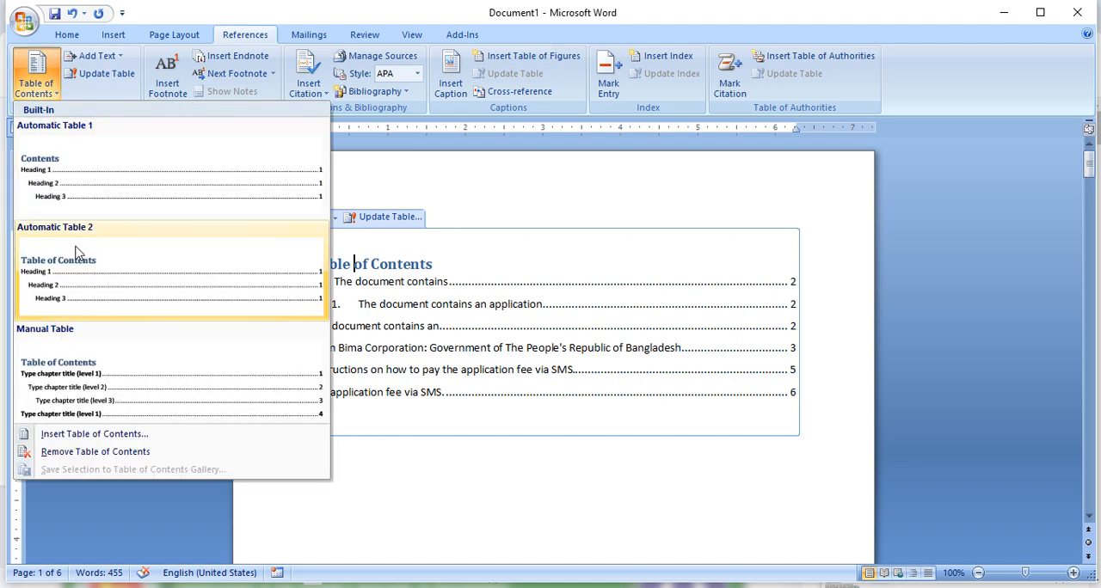
pyautogui.click(85, 274)
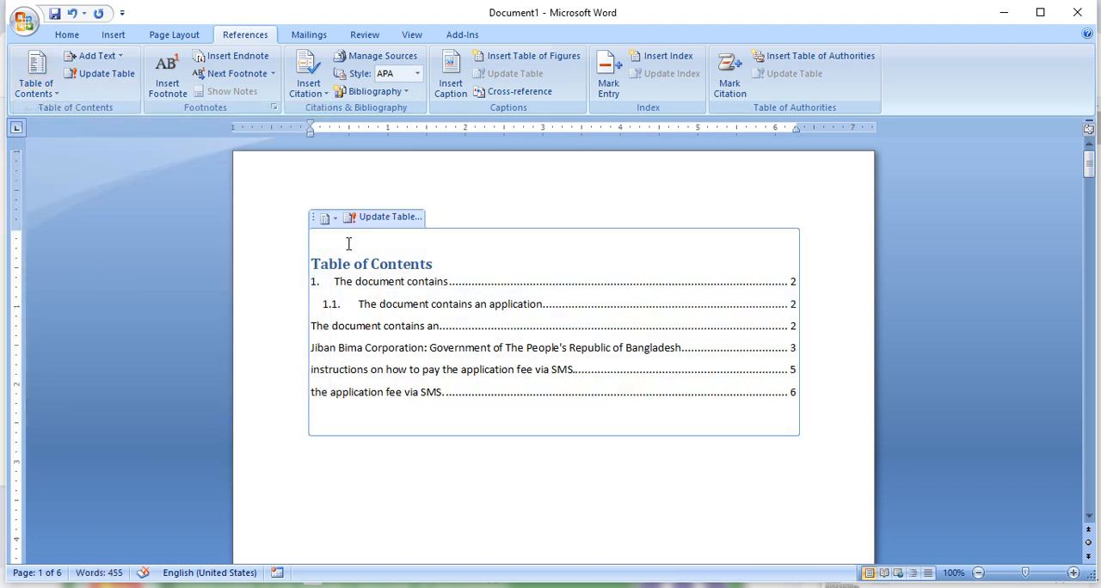
# - Replace the table of contents with a custom one that has Show page numbers turned off
pyautogui.click(53, 95)
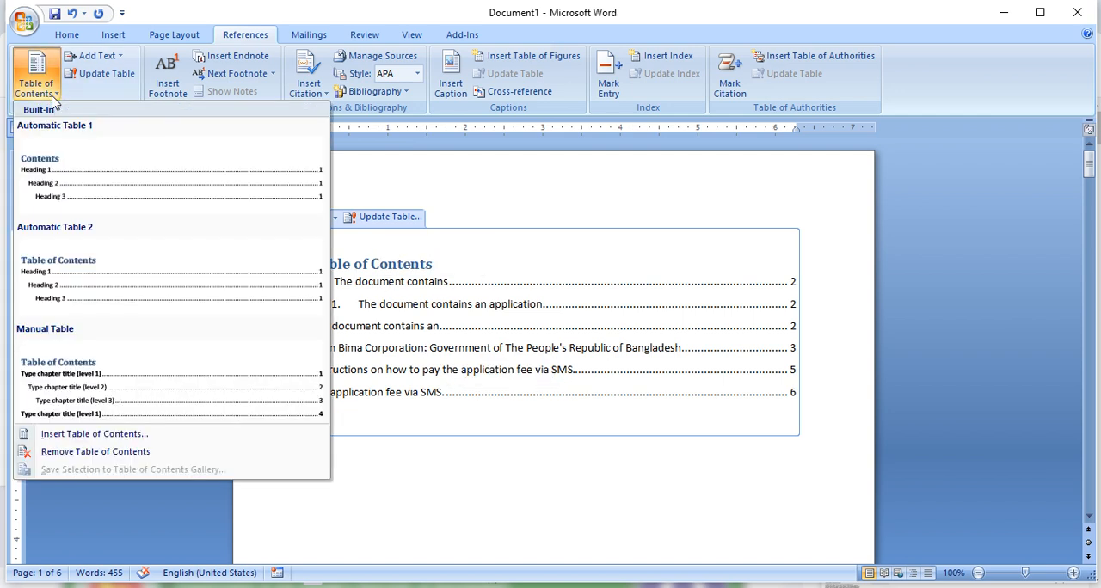
pyautogui.click(93, 436)
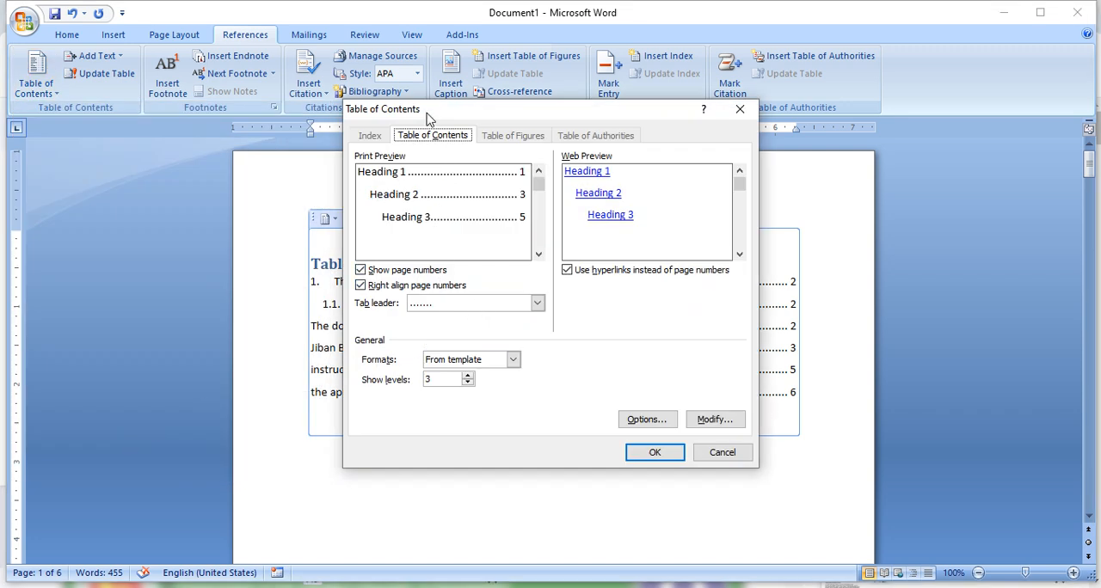
pyautogui.moveTo(426, 113); pyautogui.dragTo(615, 148)
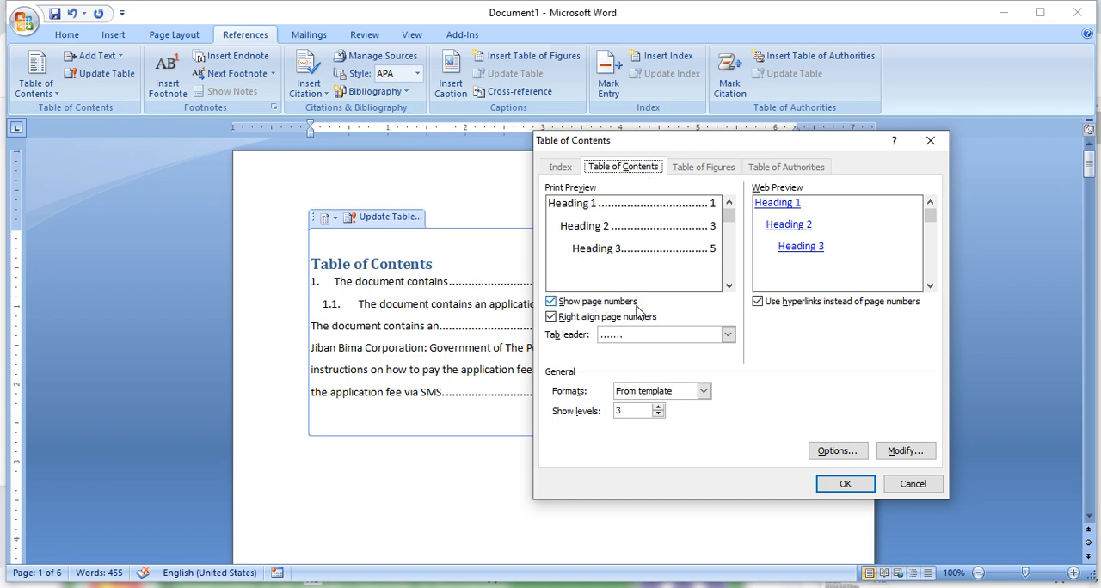
pyautogui.moveTo(658, 153); pyautogui.dragTo(936, 180)
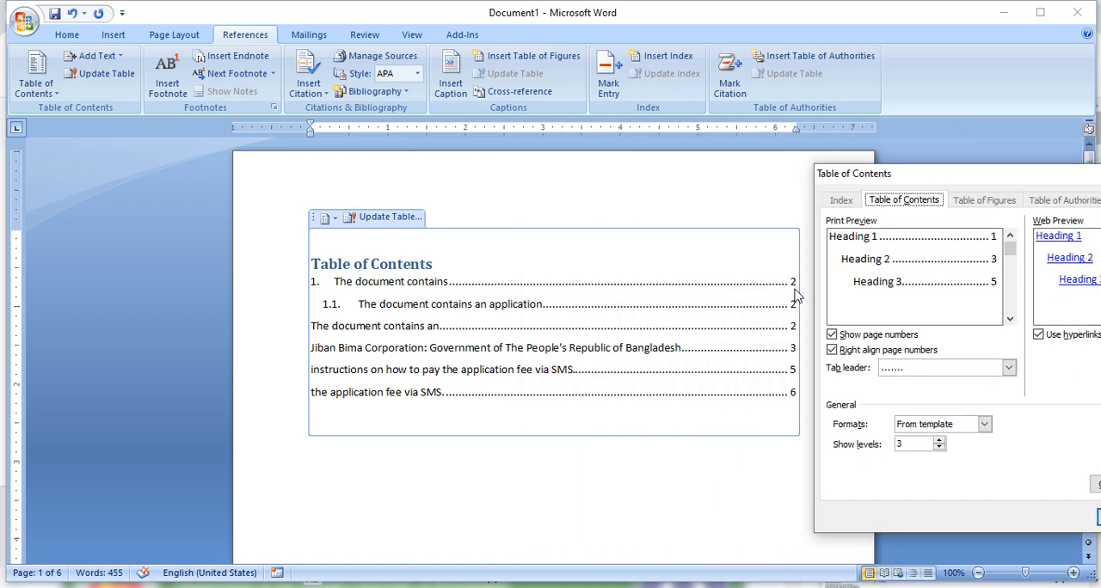
pyautogui.click(833, 334)
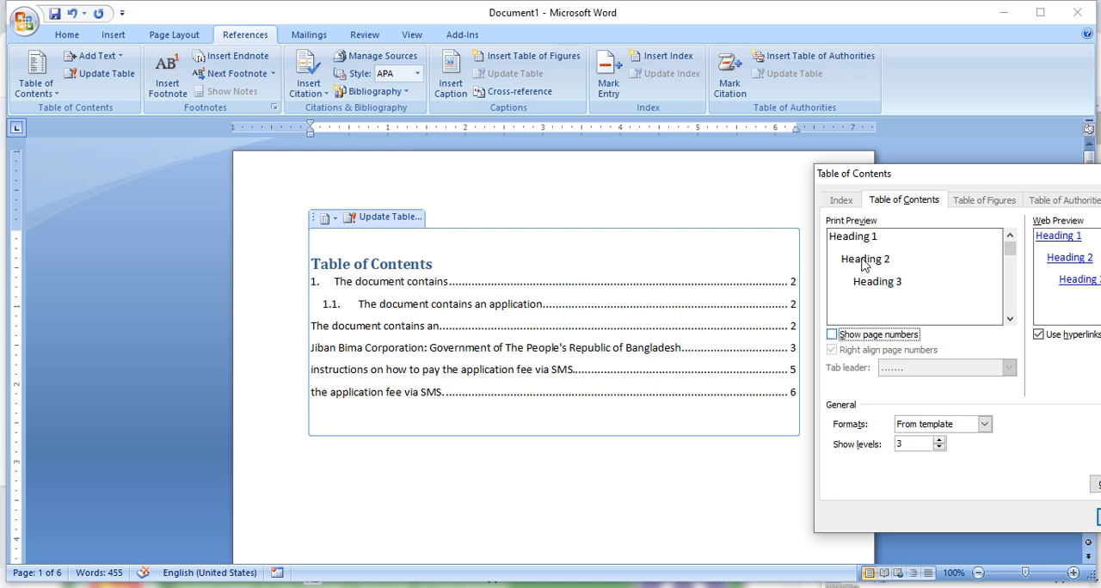
pyautogui.moveTo(907, 174); pyautogui.dragTo(644, 86)
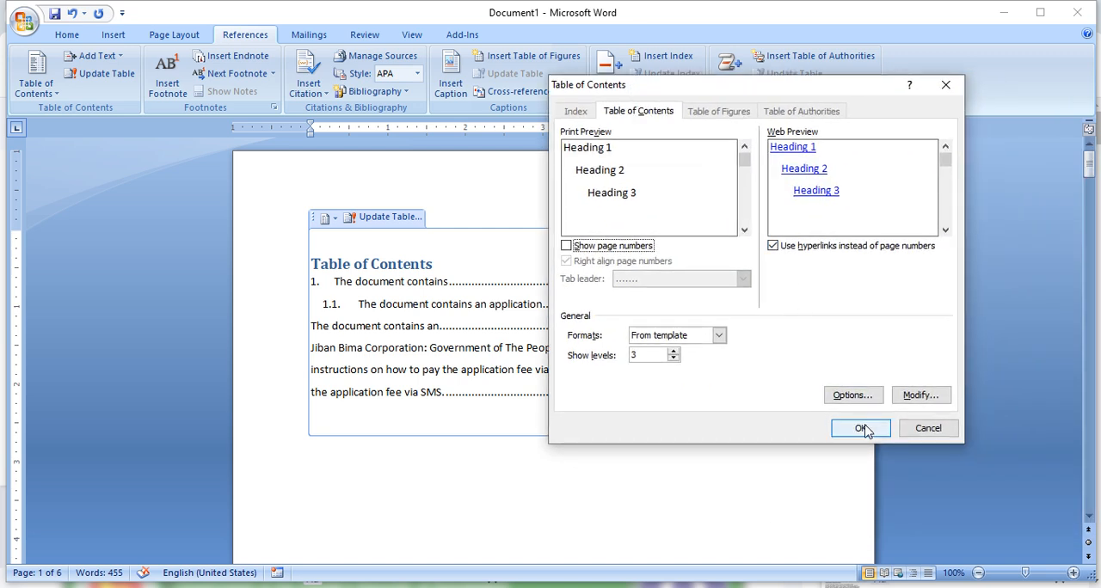
pyautogui.click(860, 428)
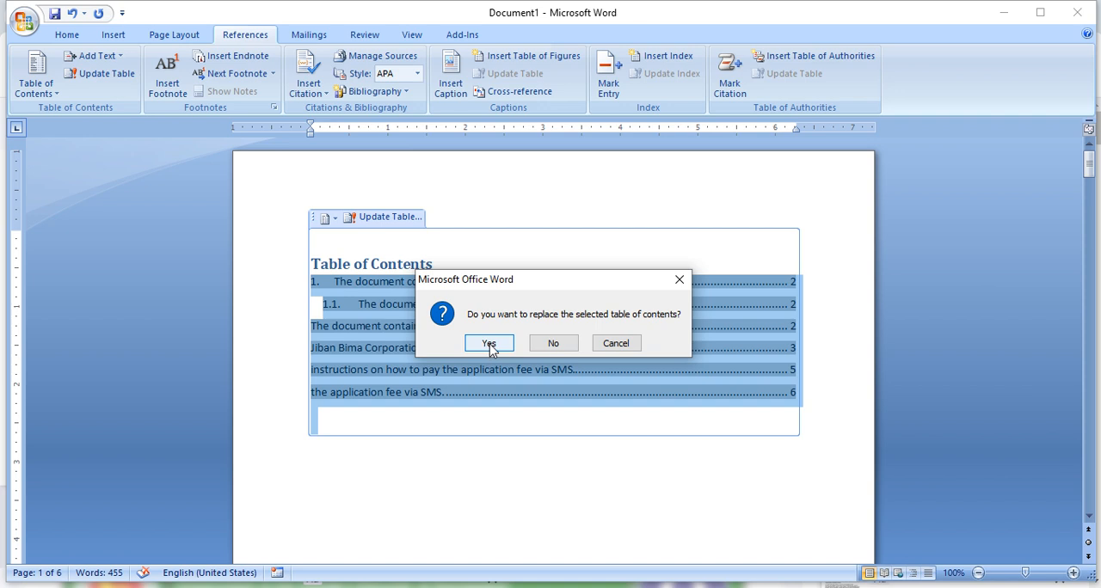
pyautogui.click(489, 343)
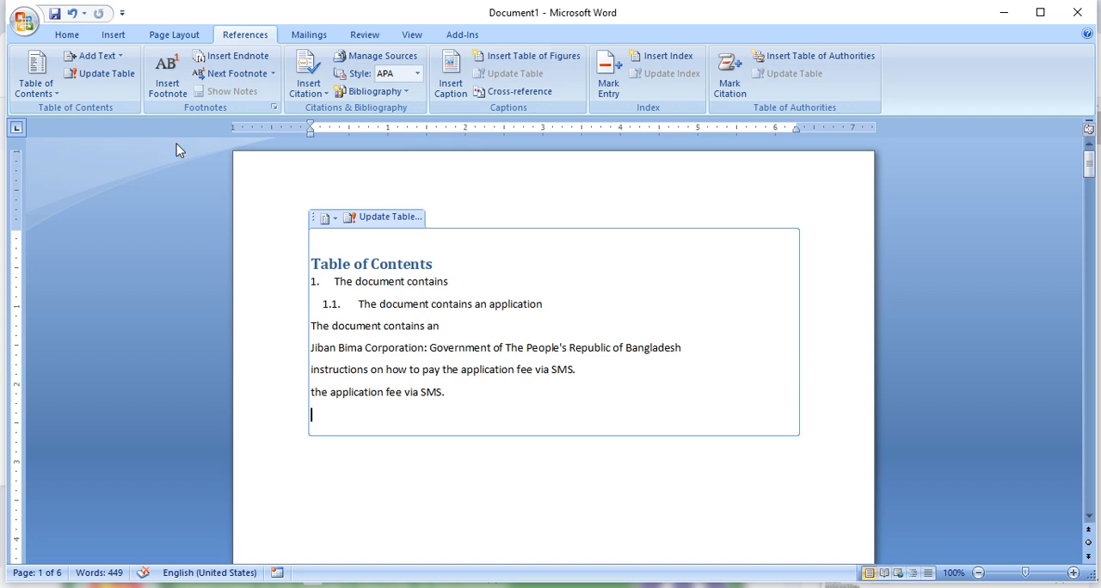
# - Replace the table of contents with a custom one that has Show page numbers and Right align page numbers turned on
pyautogui.click(41, 91)
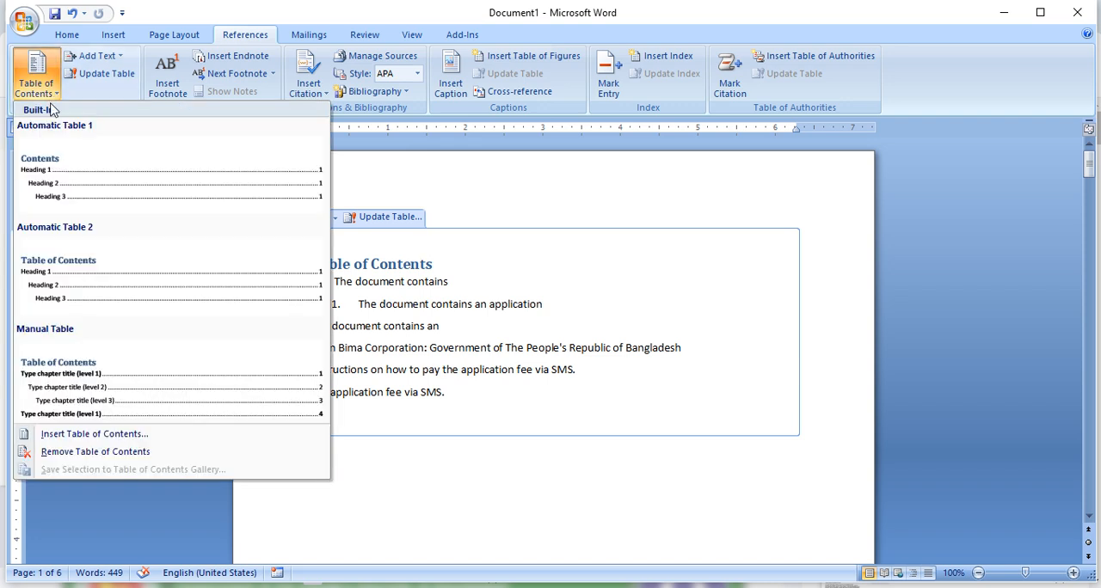
pyautogui.click(95, 435)
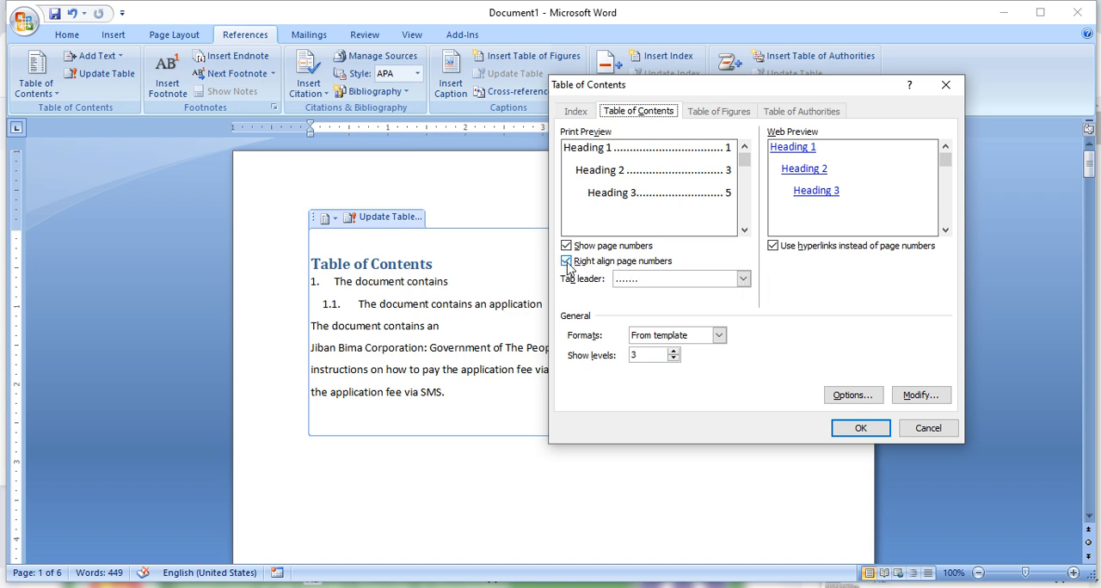
pyautogui.moveTo(720, 91); pyautogui.dragTo(750, 156)
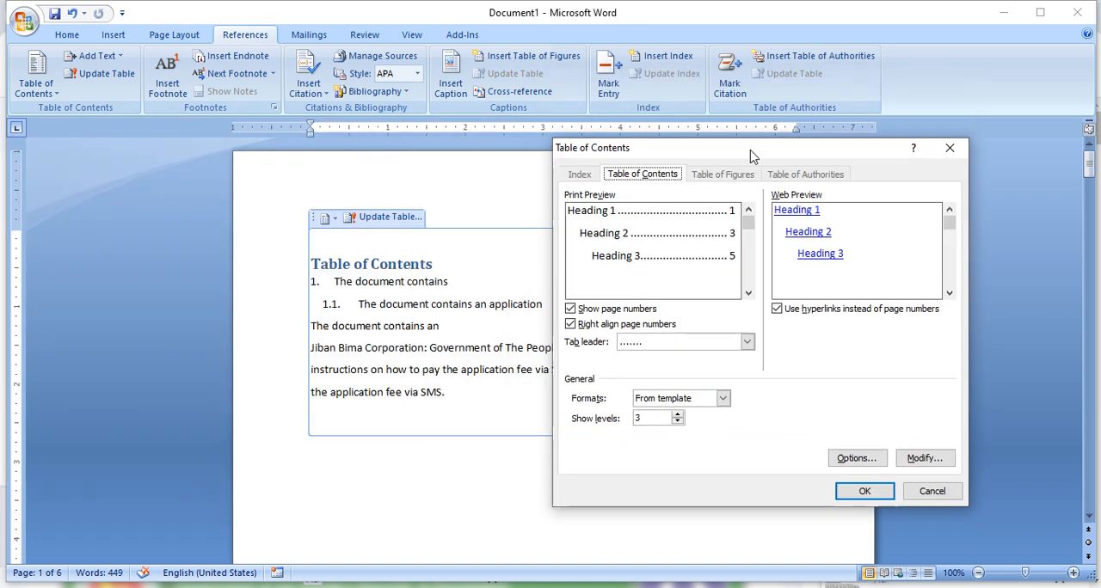
pyautogui.click(571, 325)
pyautogui.click(571, 325)
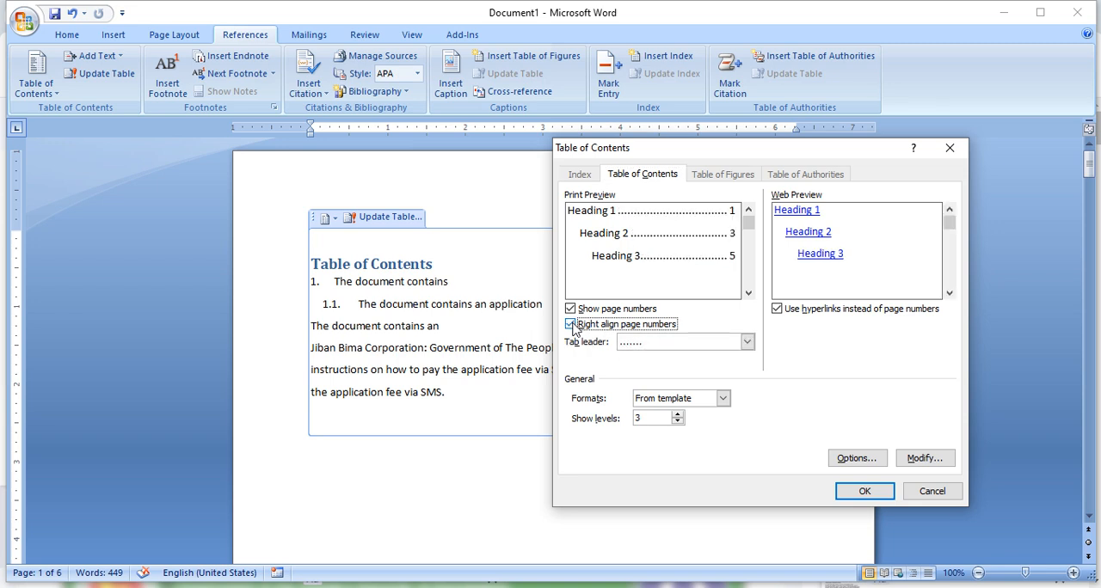
pyautogui.click(861, 489)
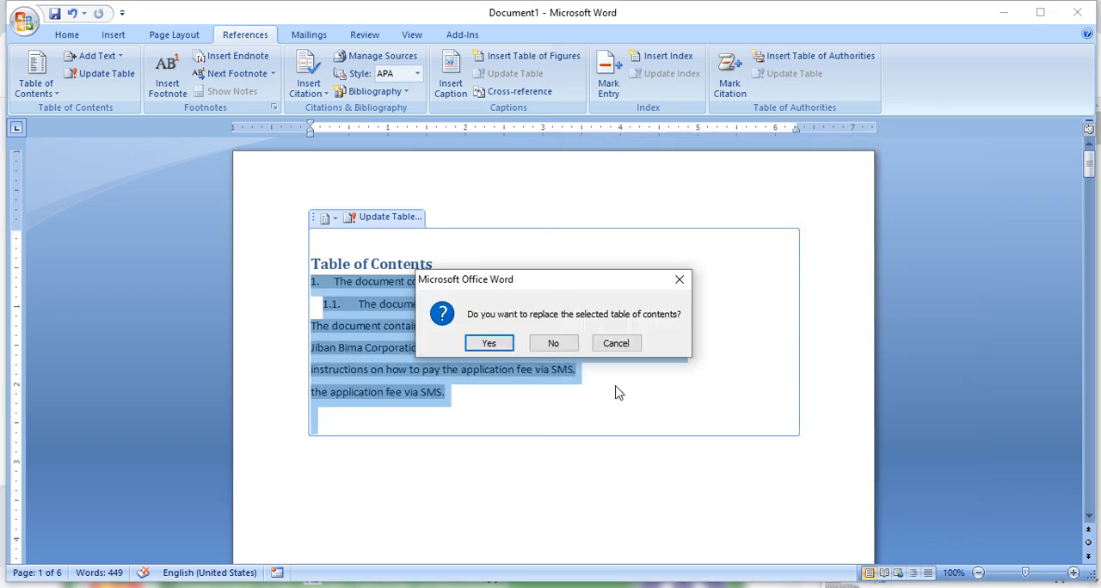
pyautogui.click(492, 343)
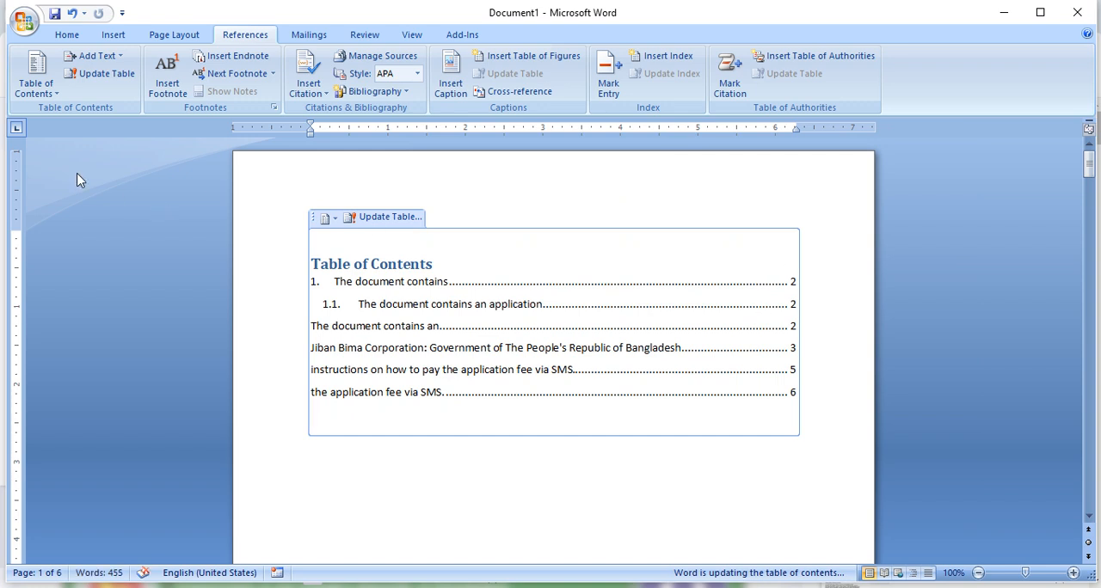
# - Replace the table of contents on page 1 with a custom one that has Right align page numbers turned off
pyautogui.click(37, 88)
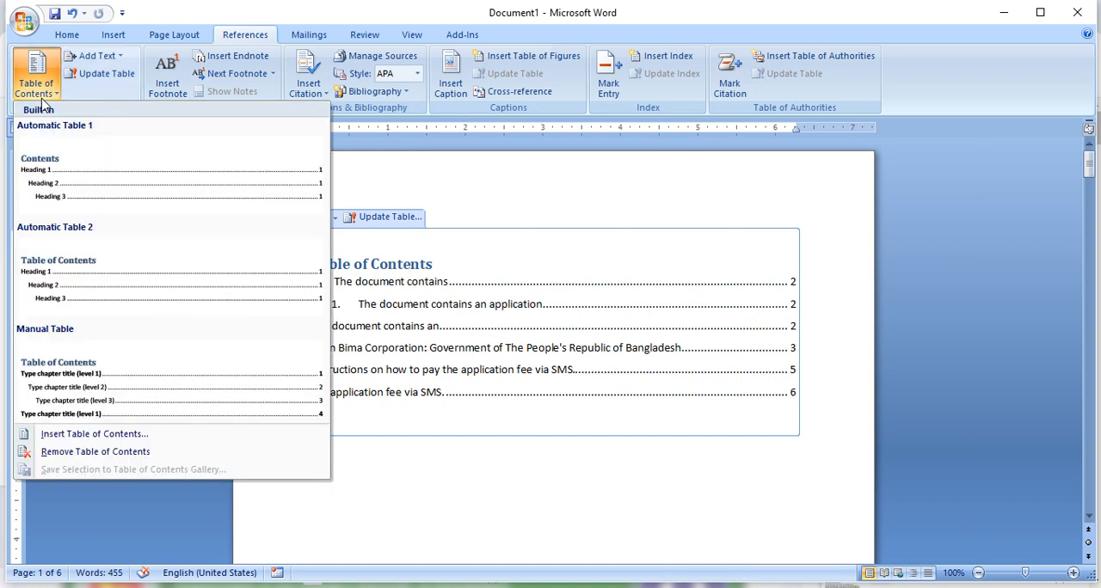
pyautogui.click(123, 435)
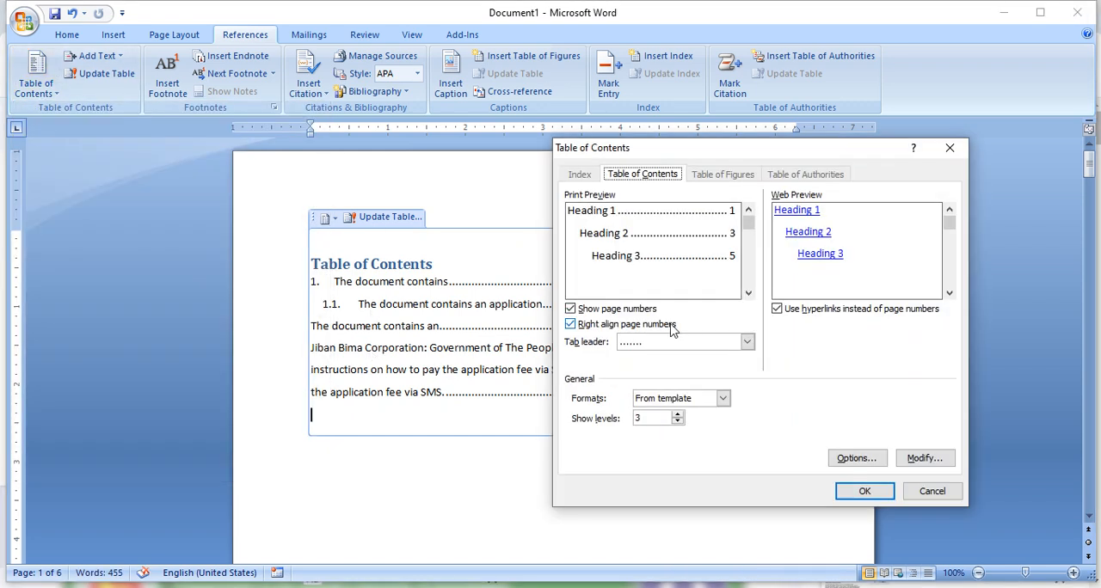
pyautogui.click(570, 324)
pyautogui.click(865, 491)
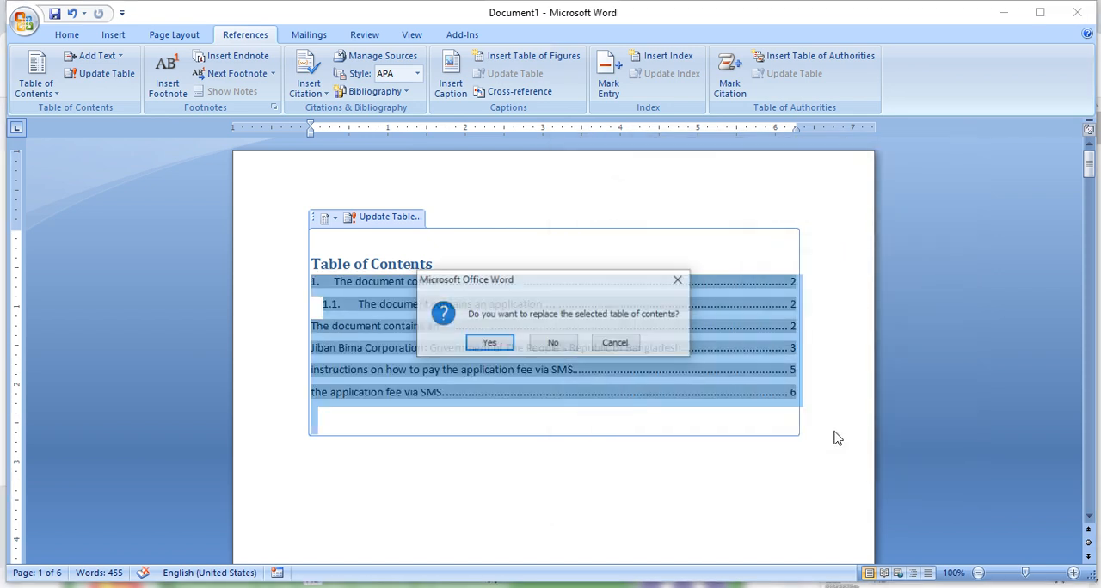
pyautogui.click(493, 342)
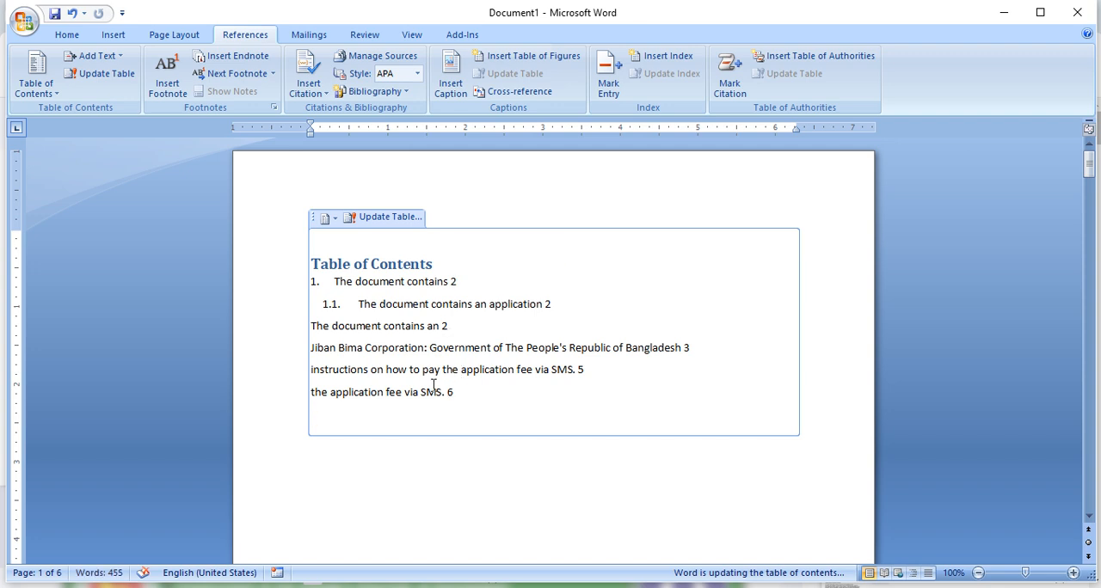
# - Replace the table of contents with a custom one that has right-aligned page numbers and a solid underline tab leader
pyautogui.click(37, 79)
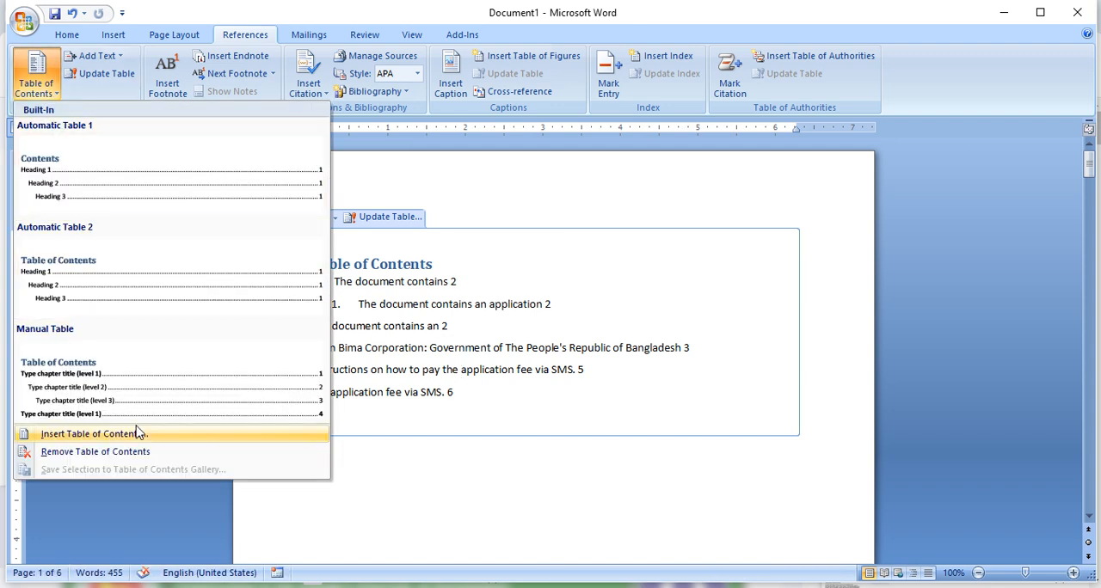
pyautogui.click(93, 433)
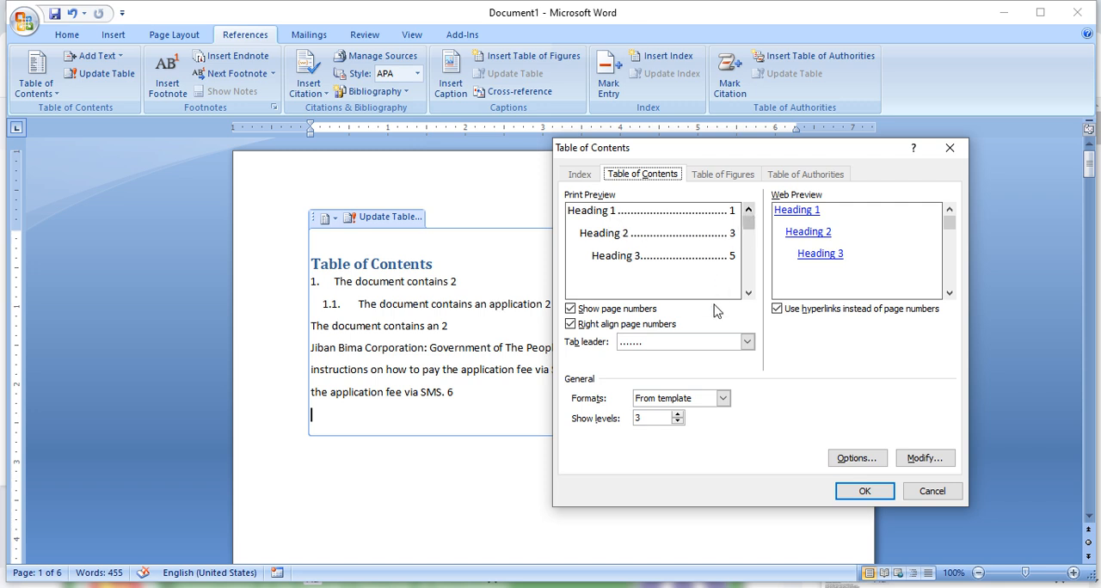
pyautogui.click(748, 342)
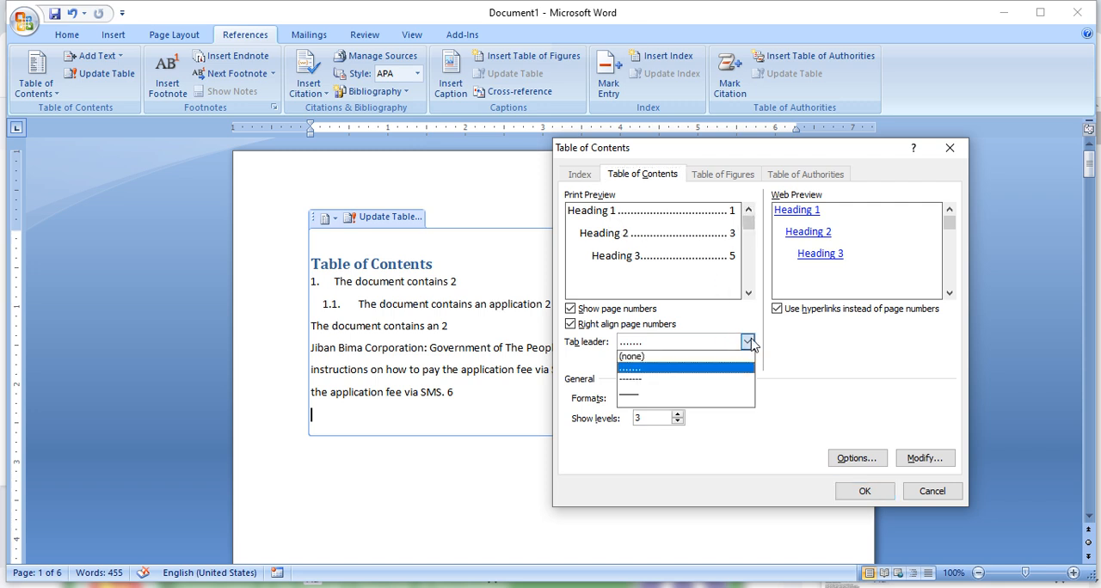
pyautogui.click(660, 392)
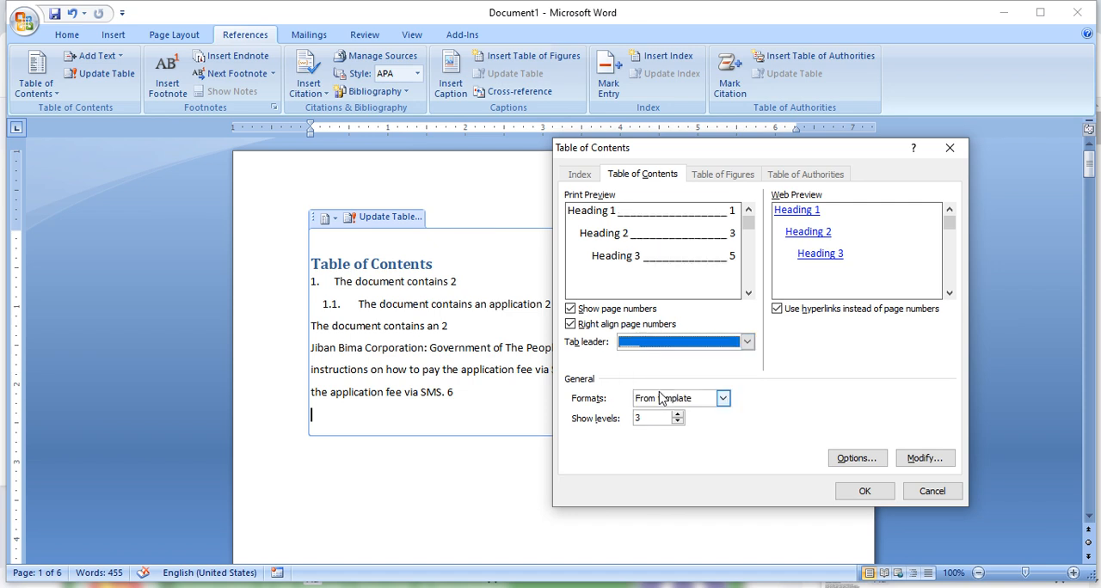
pyautogui.click(876, 491)
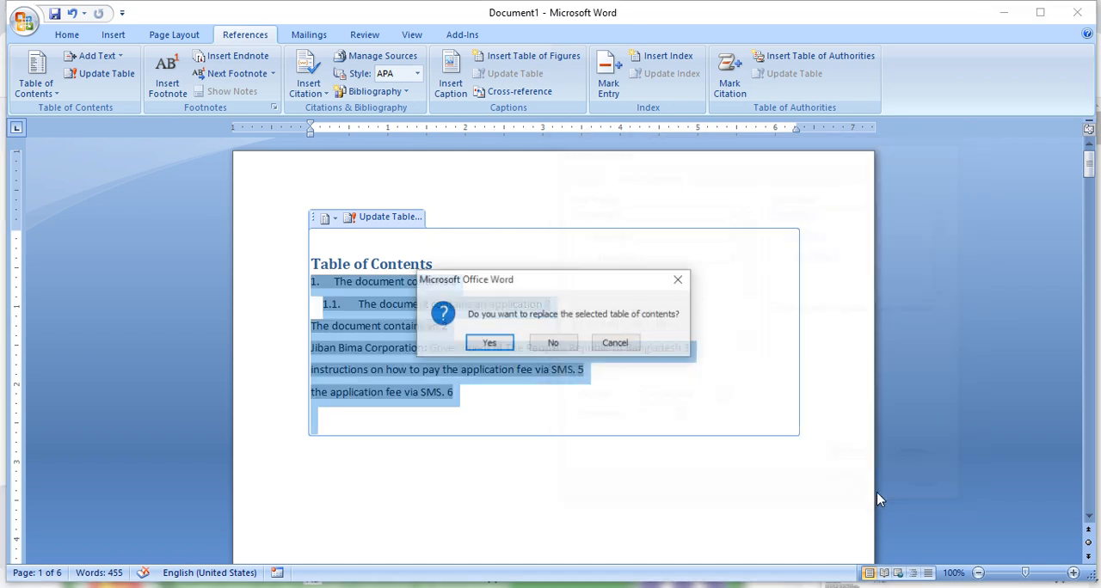
pyautogui.click(492, 342)
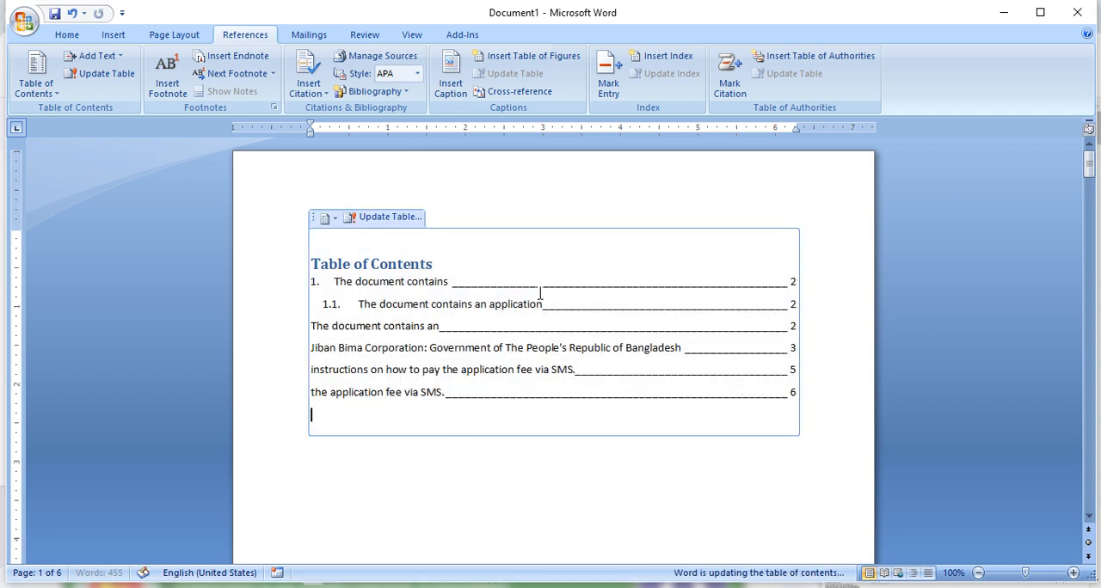
# - Change the font of the TOC 1 style to 5 Year Old through the custom table of contents settings
pyautogui.moveTo(496, 286); pyautogui.dragTo(660, 286)
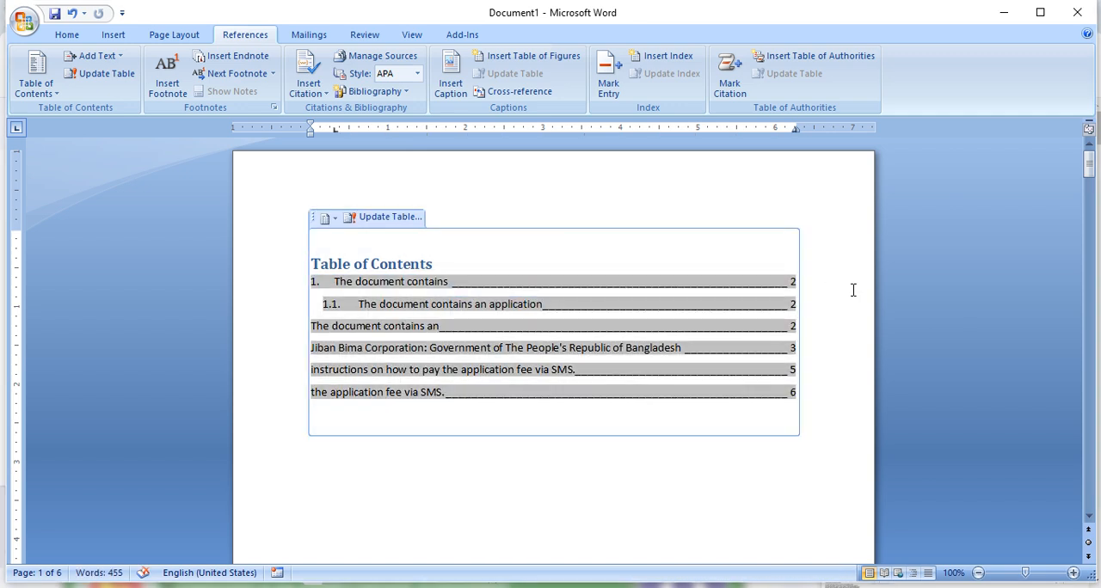
pyautogui.click(35, 78)
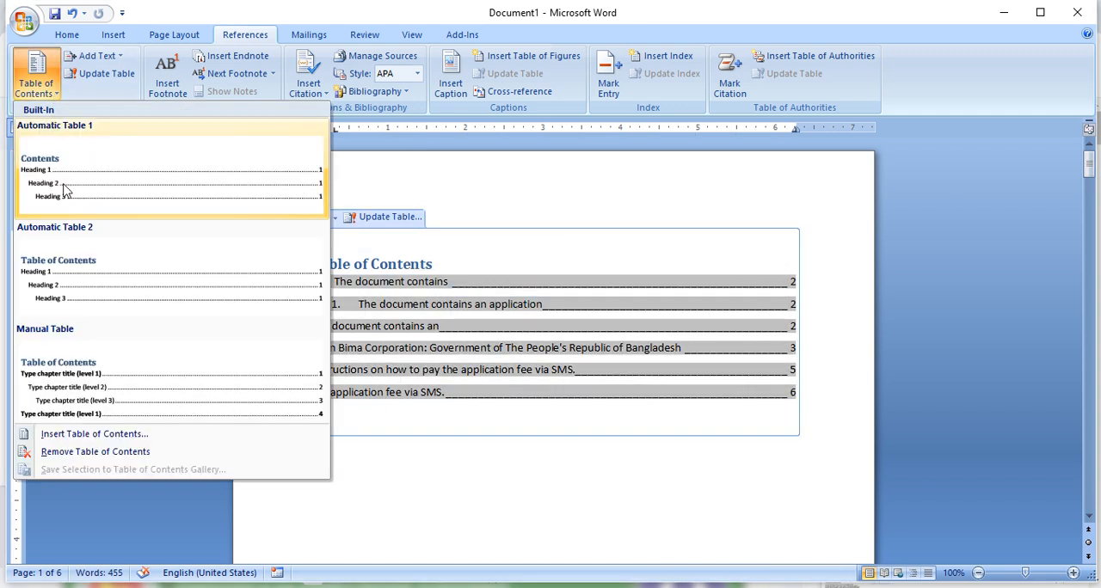
pyautogui.click(134, 436)
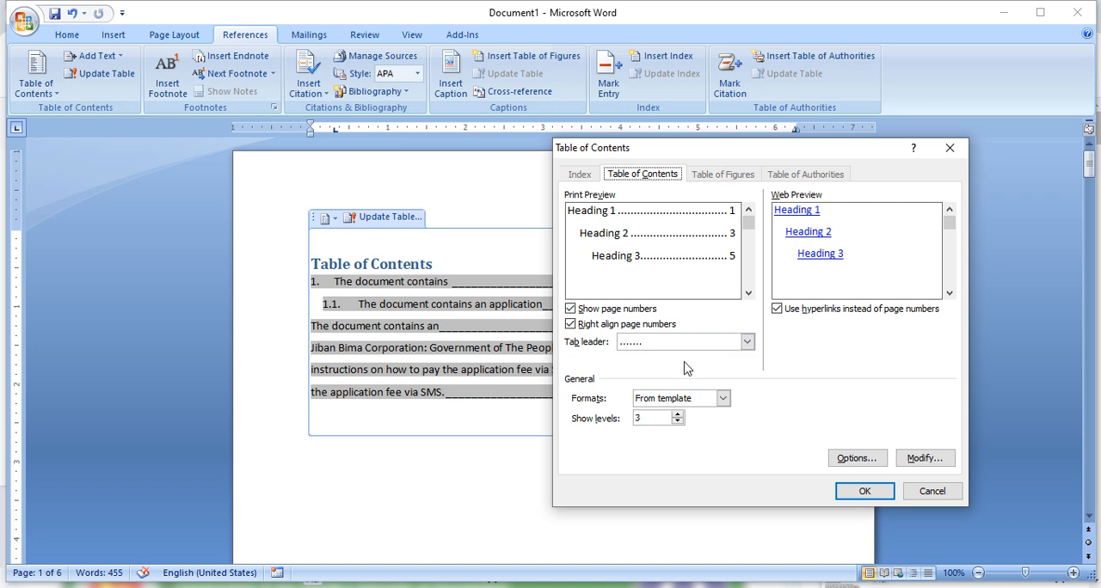
pyautogui.click(920, 458)
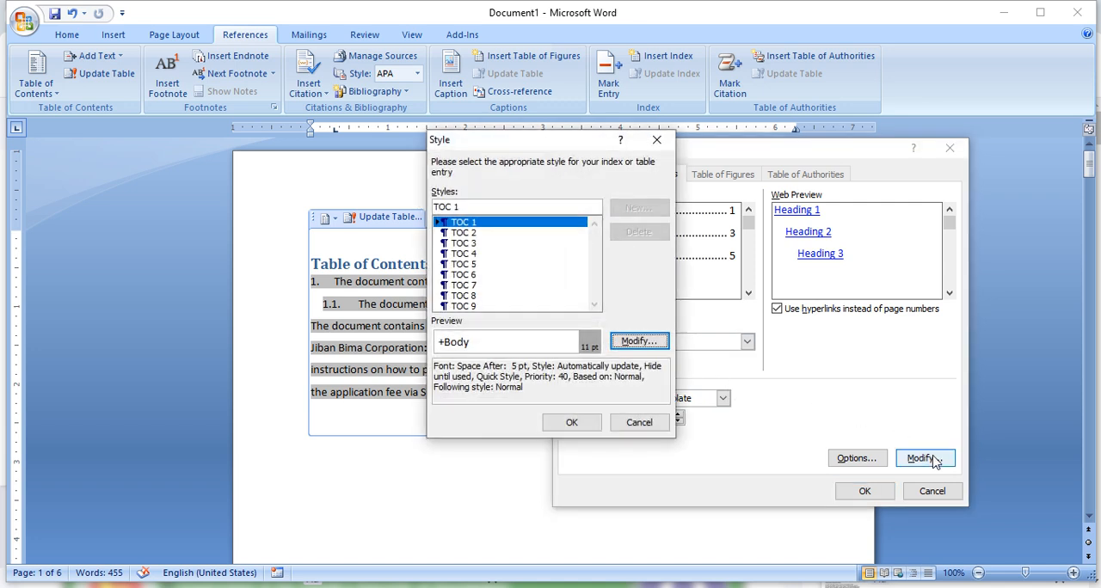
pyautogui.click(639, 342)
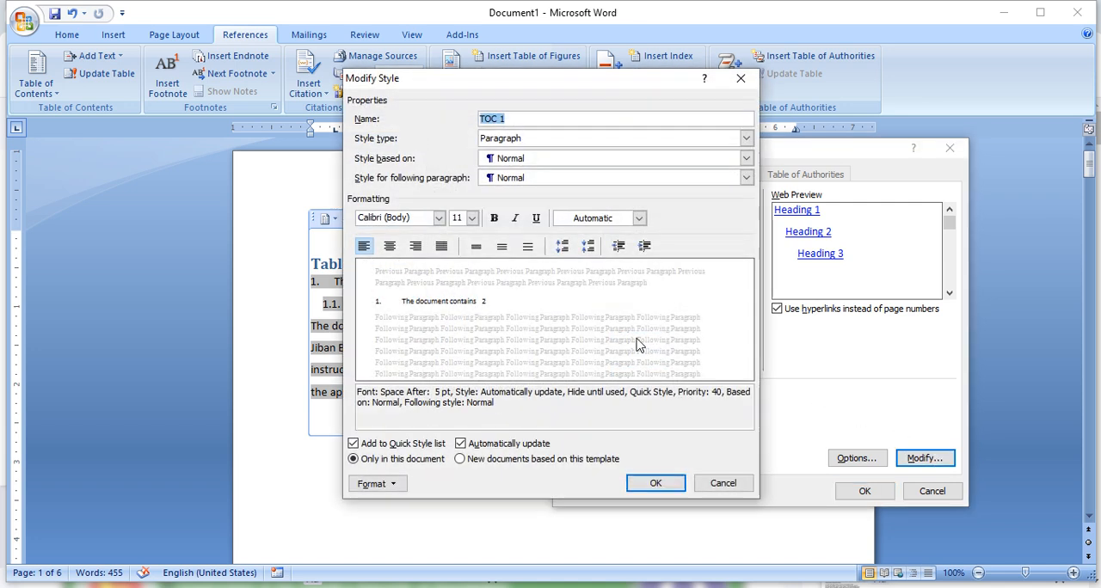
pyautogui.click(439, 218)
pyautogui.scroll(-2, 465, 378)
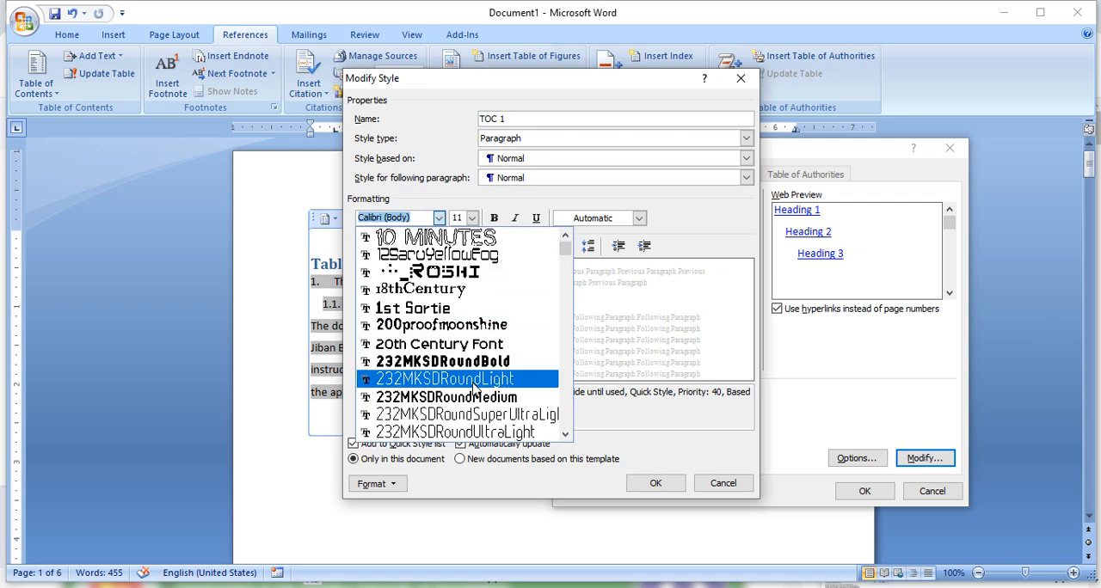
pyautogui.scroll(-1, 472, 384)
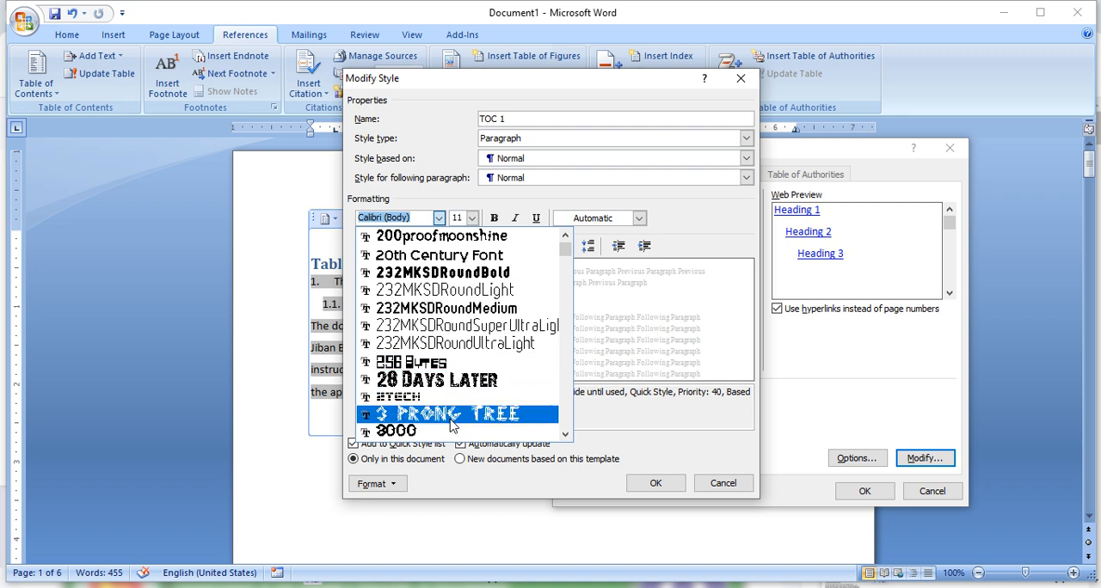
pyautogui.scroll(-2, 460, 388)
pyautogui.scroll(-2, 433, 361)
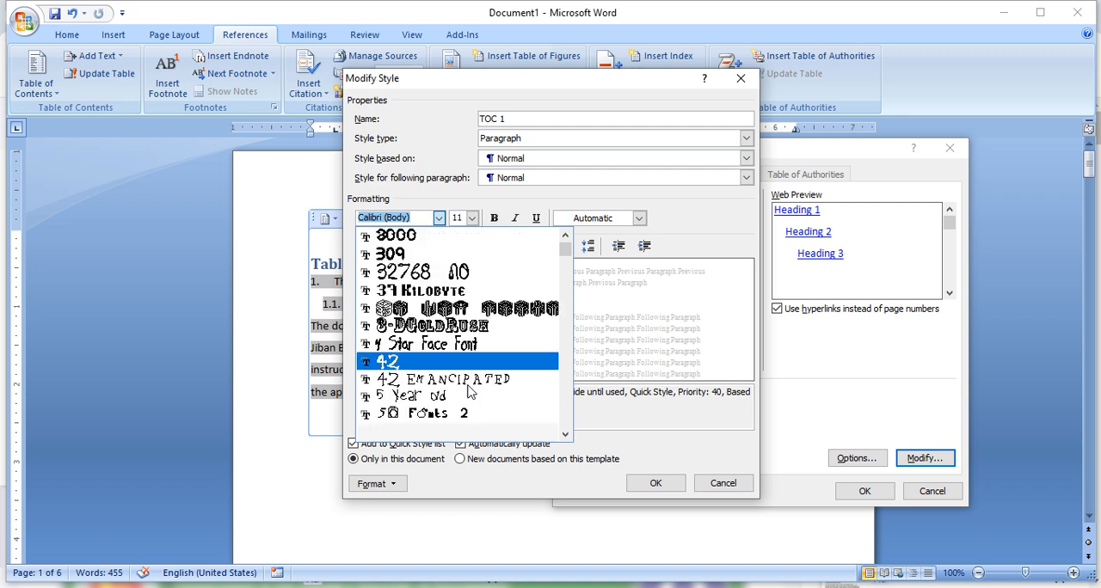
pyautogui.click(411, 378)
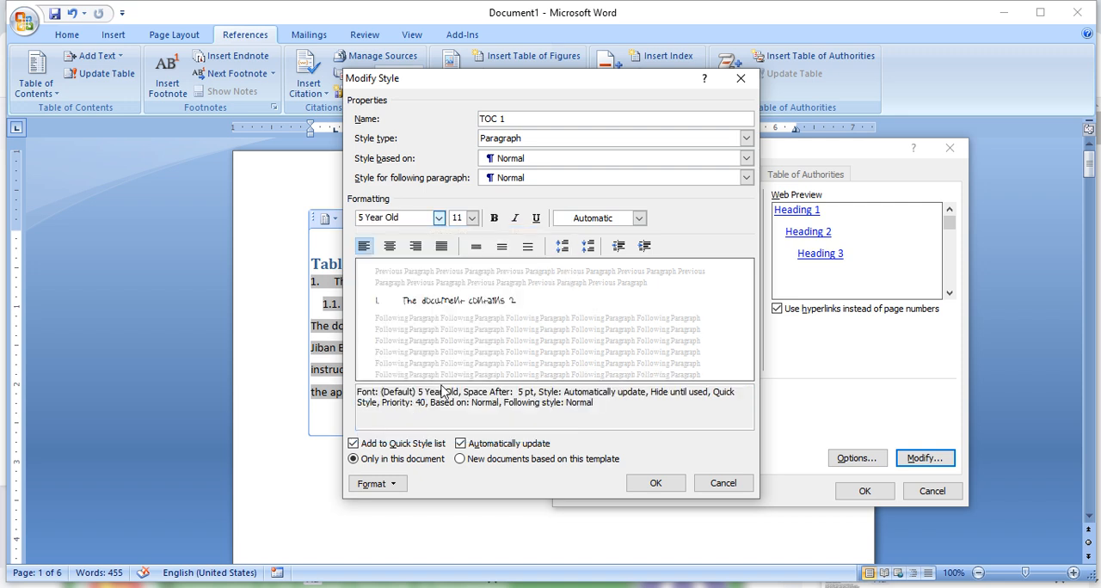
pyautogui.click(671, 488)
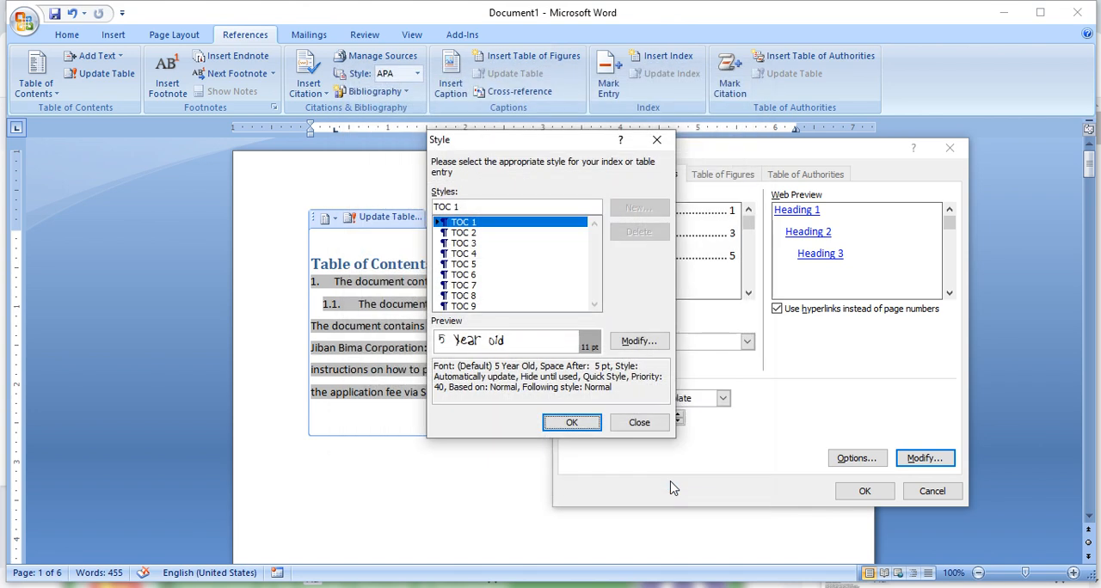
pyautogui.click(571, 421)
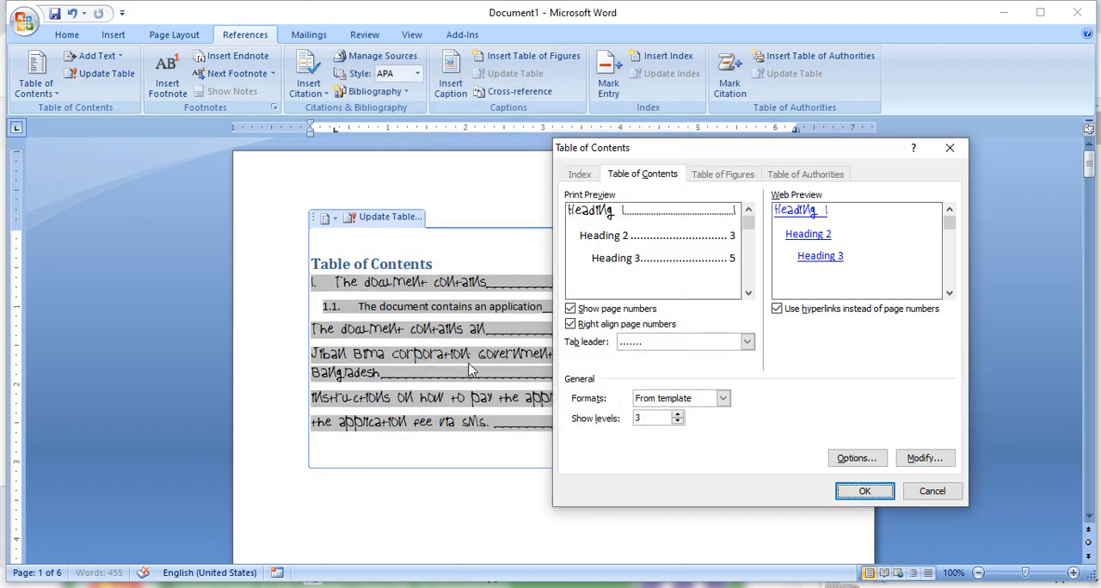
# - Set the TOC 1 style to bold Calibri (Body) and replace the existing table of contents using the dotted tab leader
pyautogui.click(924, 458)
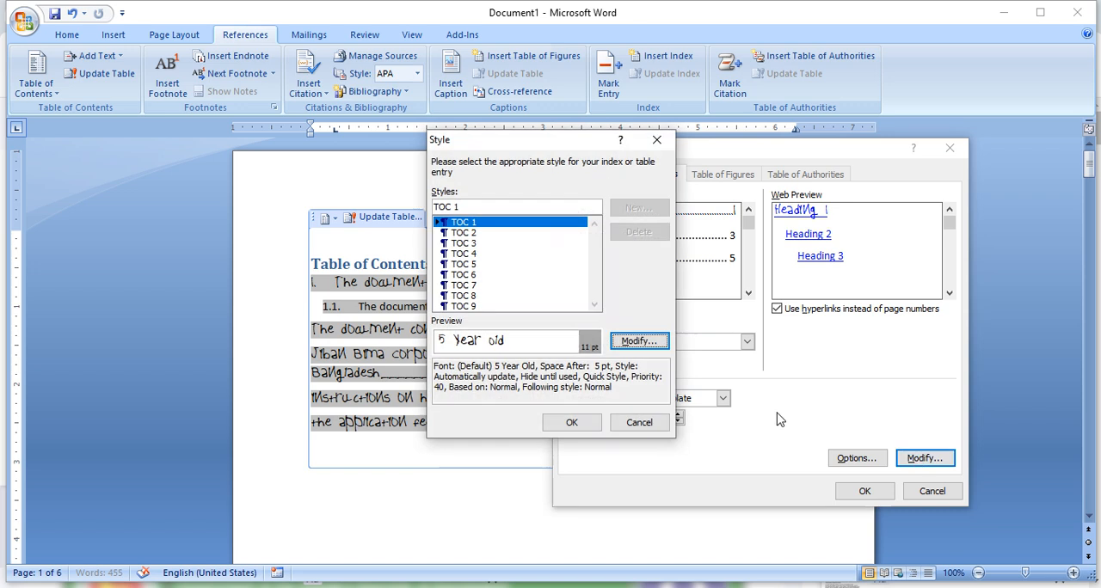
pyautogui.click(652, 342)
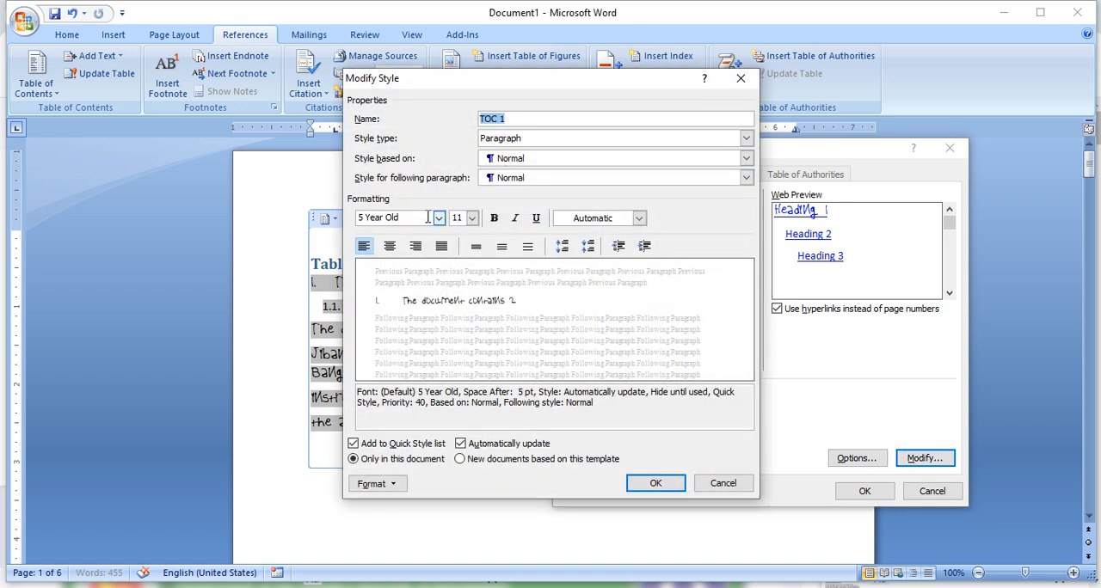
pyautogui.click(439, 220)
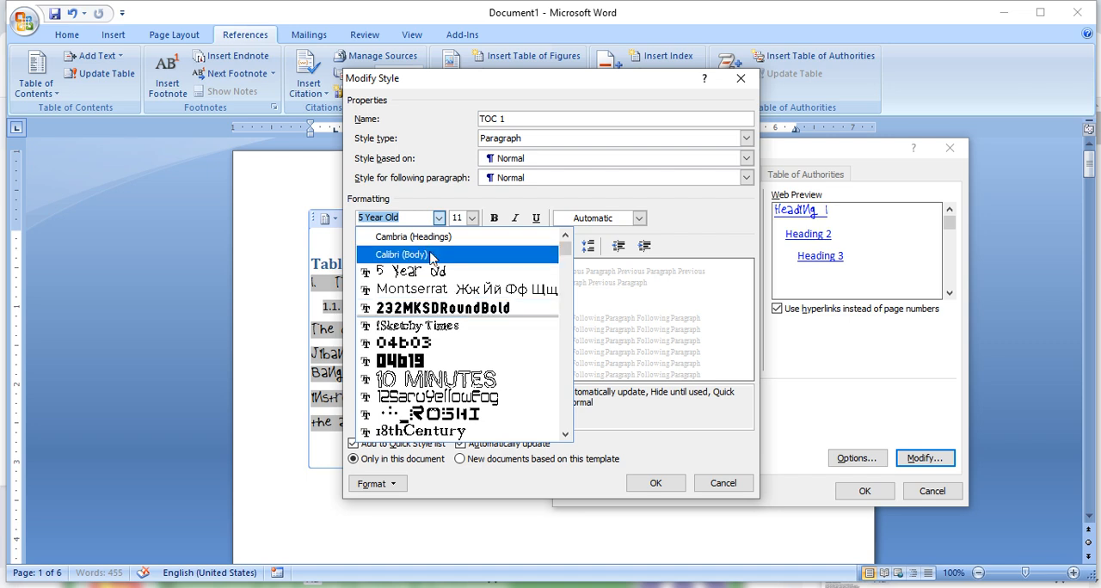
pyautogui.click(402, 254)
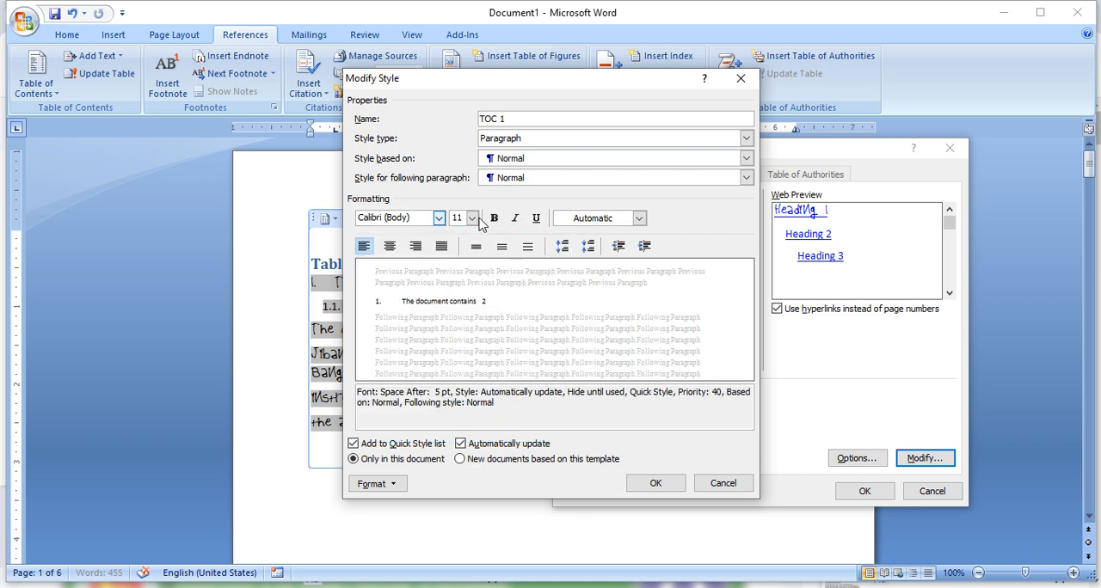
pyautogui.click(495, 222)
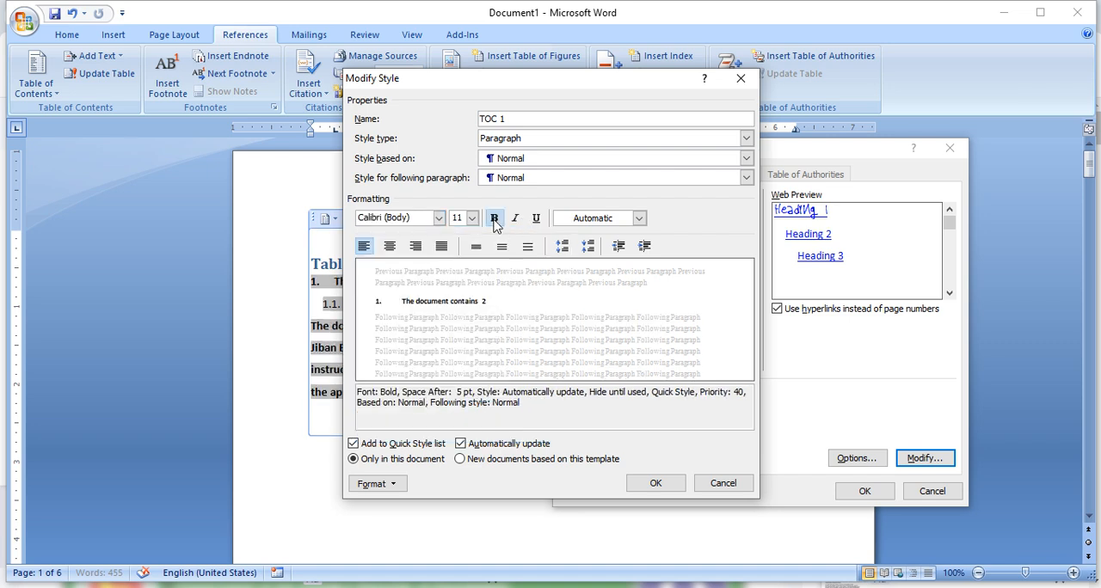
pyautogui.click(653, 484)
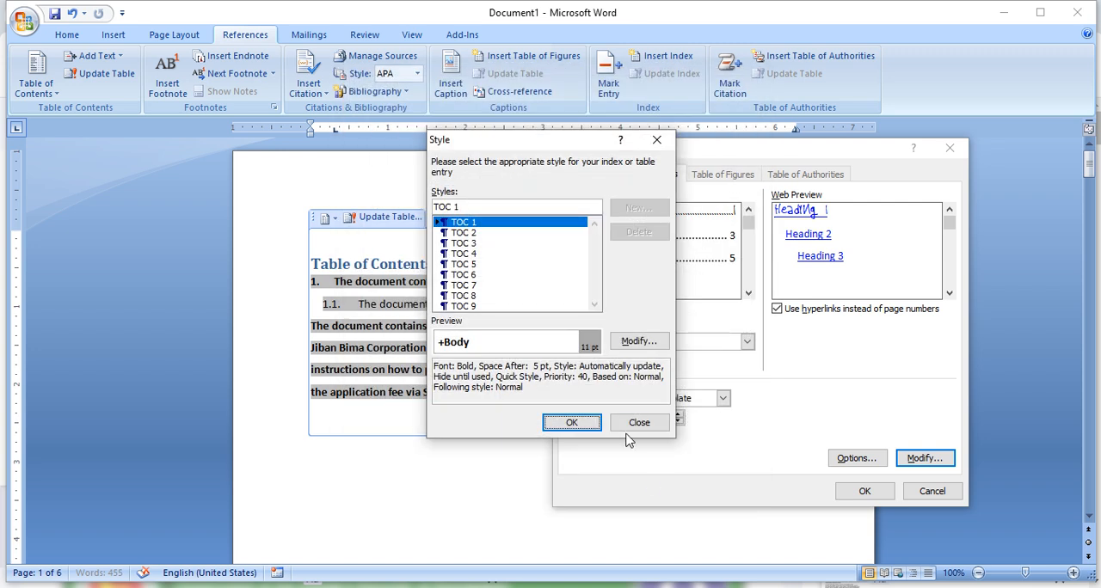
pyautogui.click(645, 423)
pyautogui.click(862, 491)
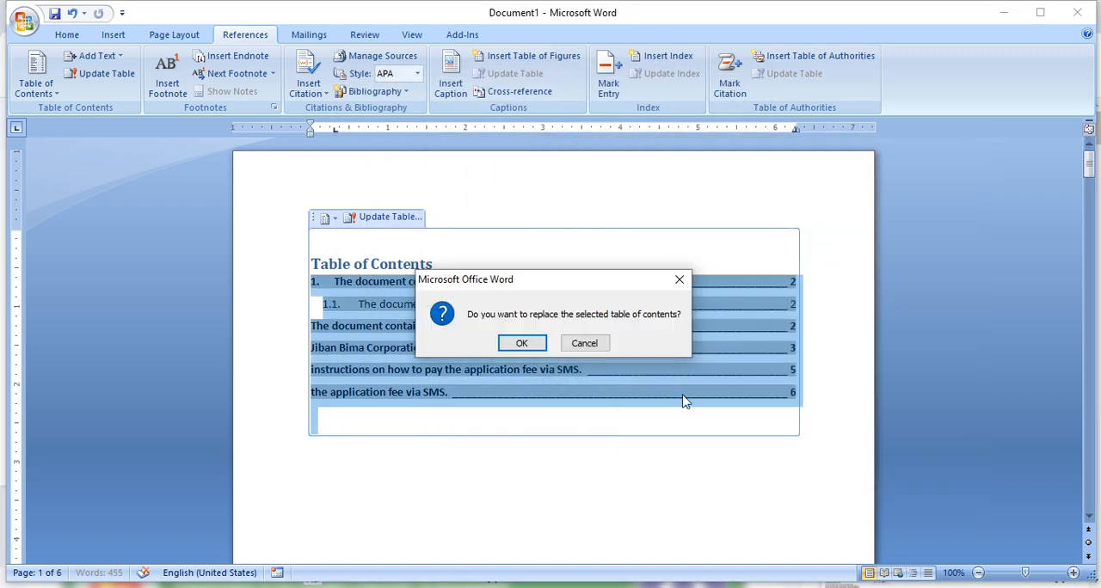
pyautogui.click(518, 343)
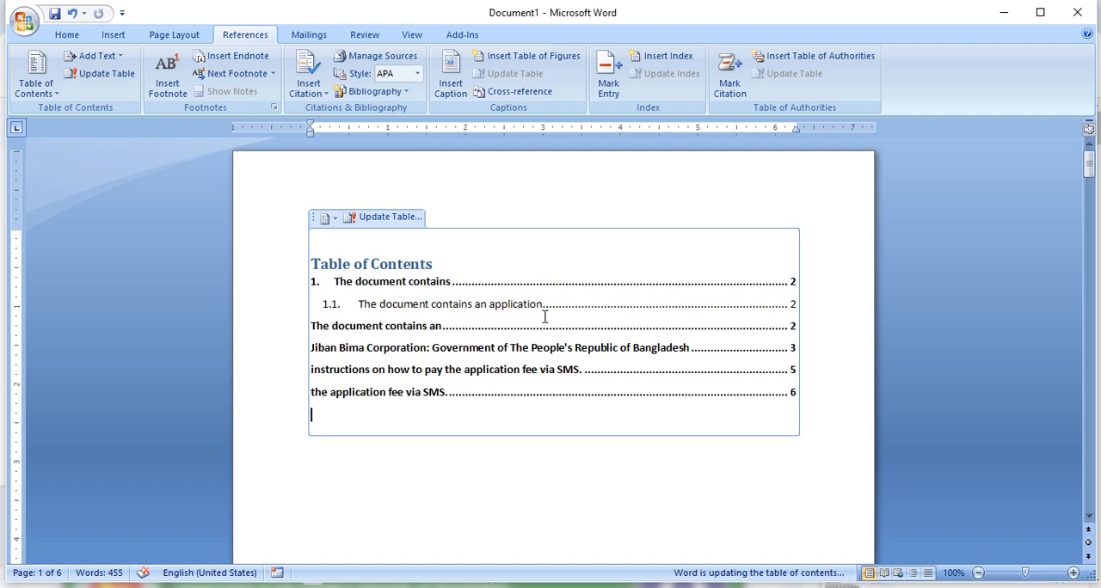
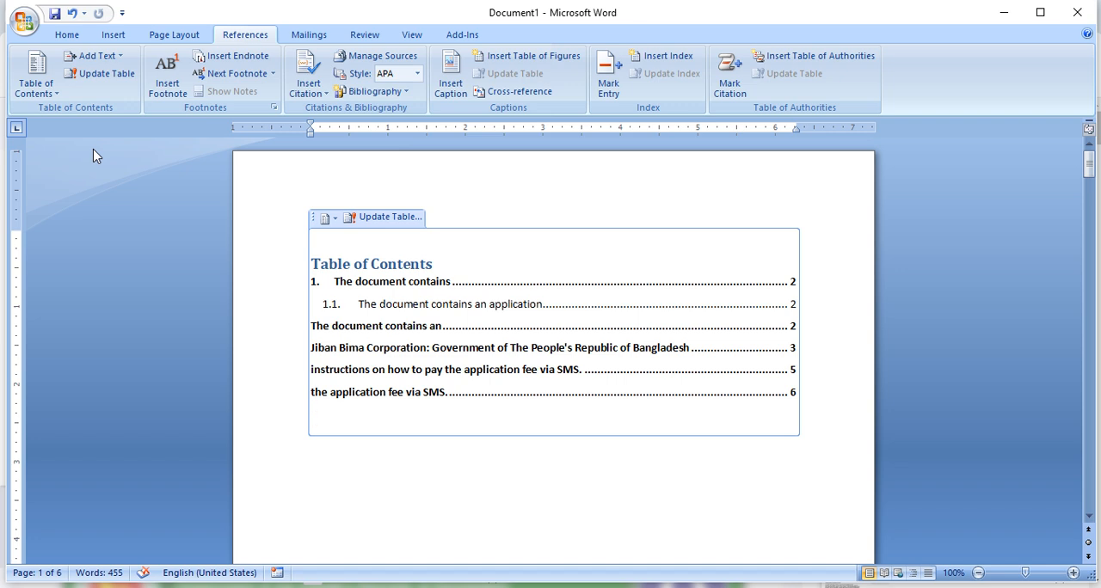
# - Examine the first numbered heading, "The document contains", and the text around it on page 2
pyautogui.scroll(-10, 560, 349)
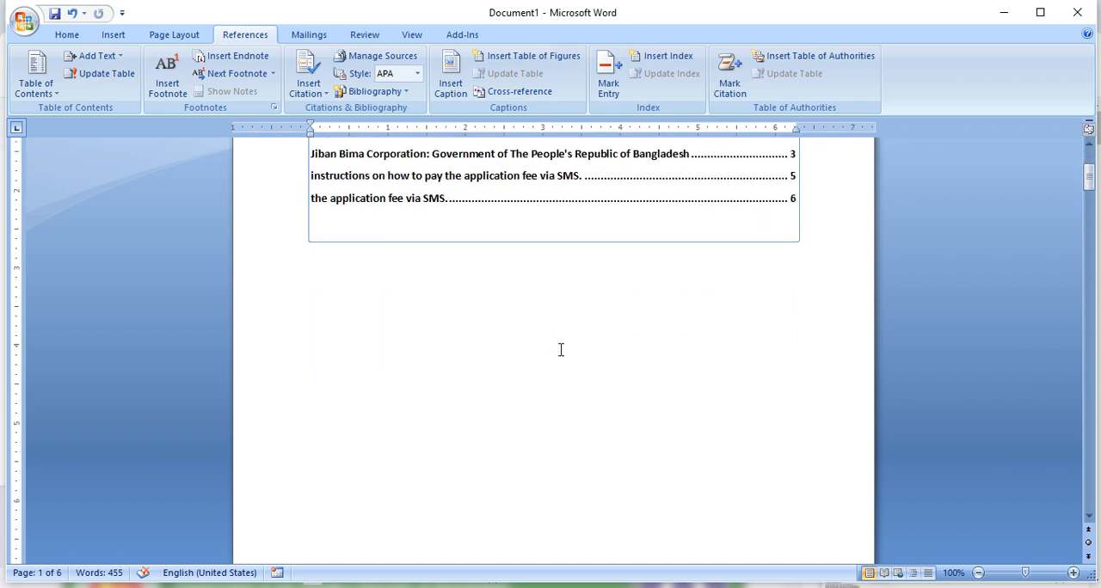
pyautogui.scroll(-10, 554, 351)
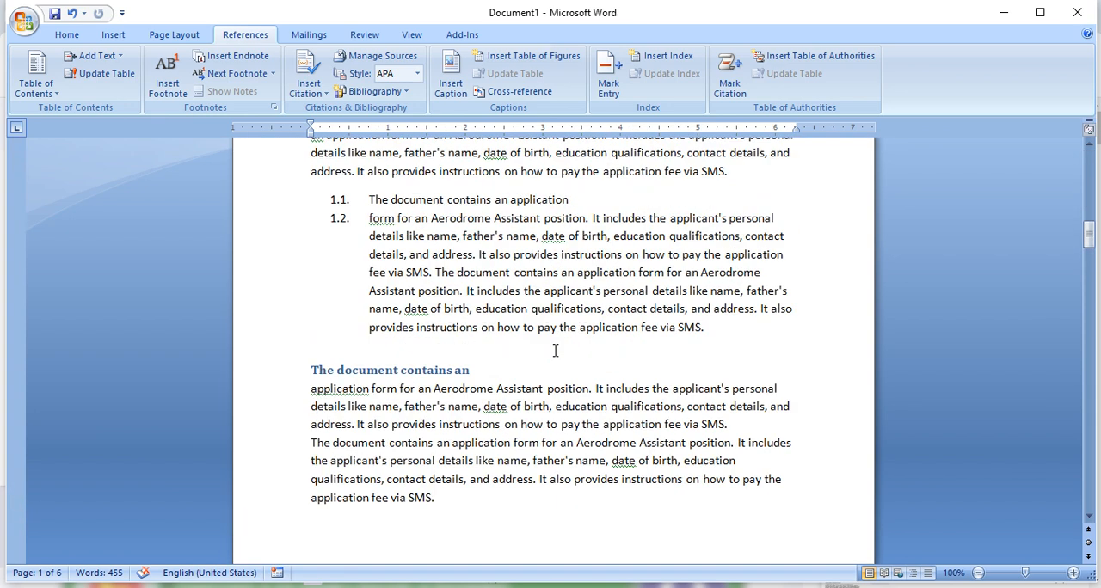
pyautogui.scroll(2, 528, 252)
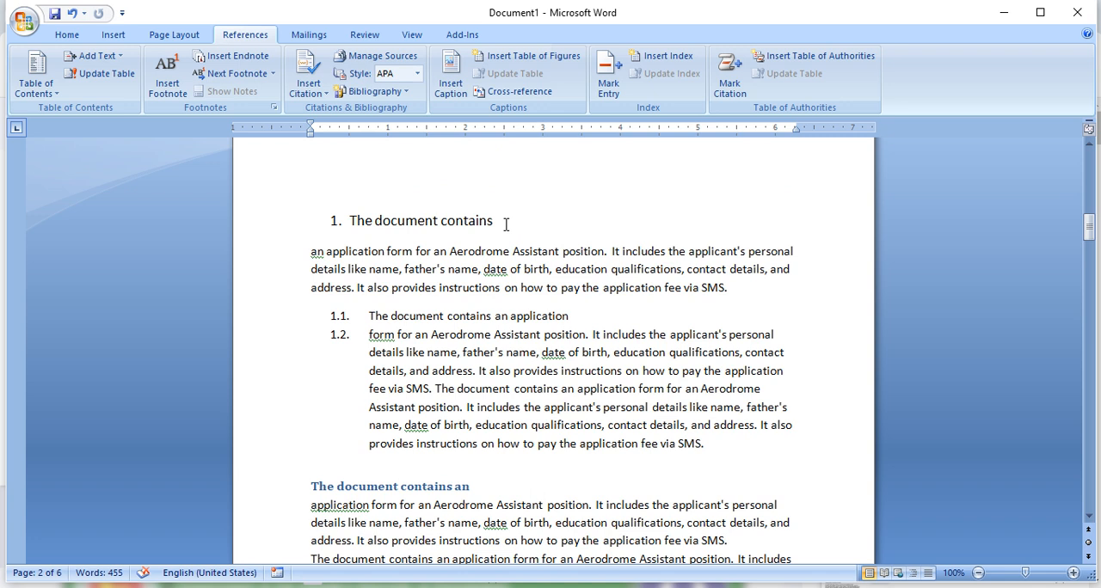
pyautogui.moveTo(505, 224); pyautogui.dragTo(426, 215)
pyautogui.click(375, 220)
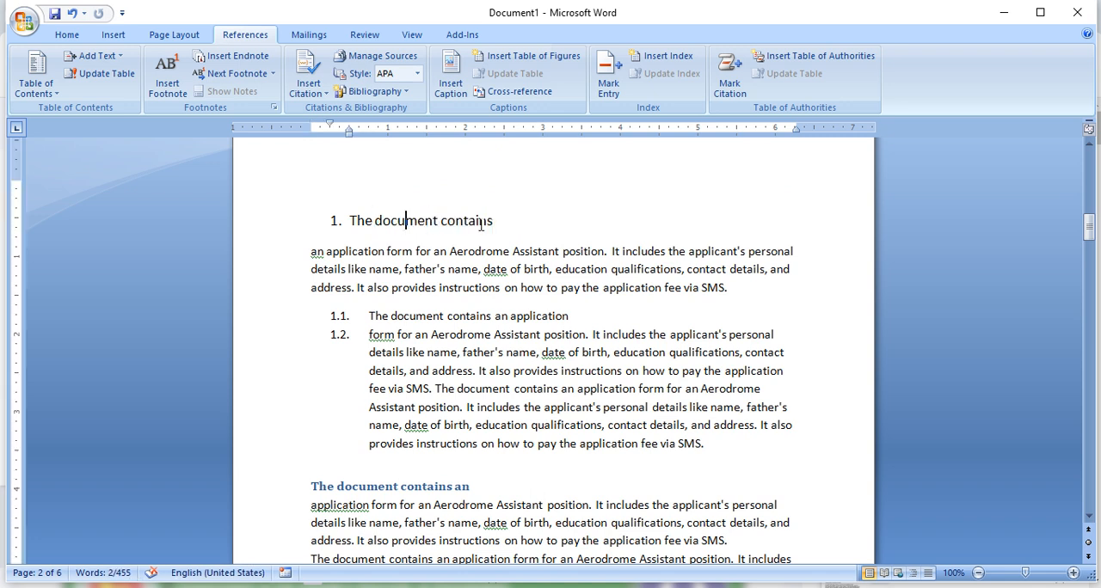
pyautogui.moveTo(501, 220); pyautogui.dragTo(378, 221)
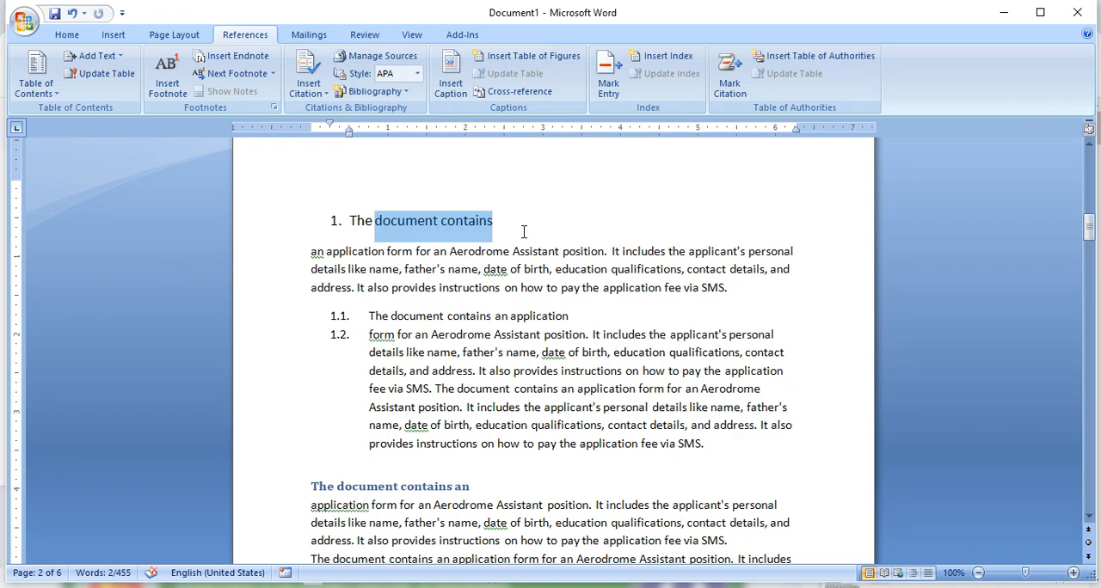
pyautogui.scroll(-4, 522, 231)
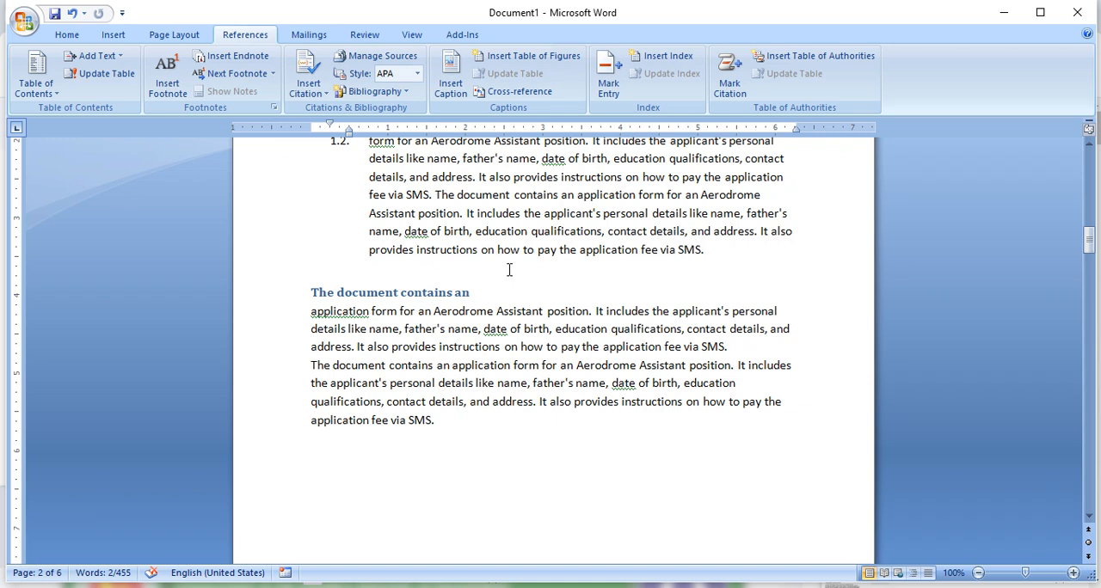
pyautogui.scroll(20, 548, 312)
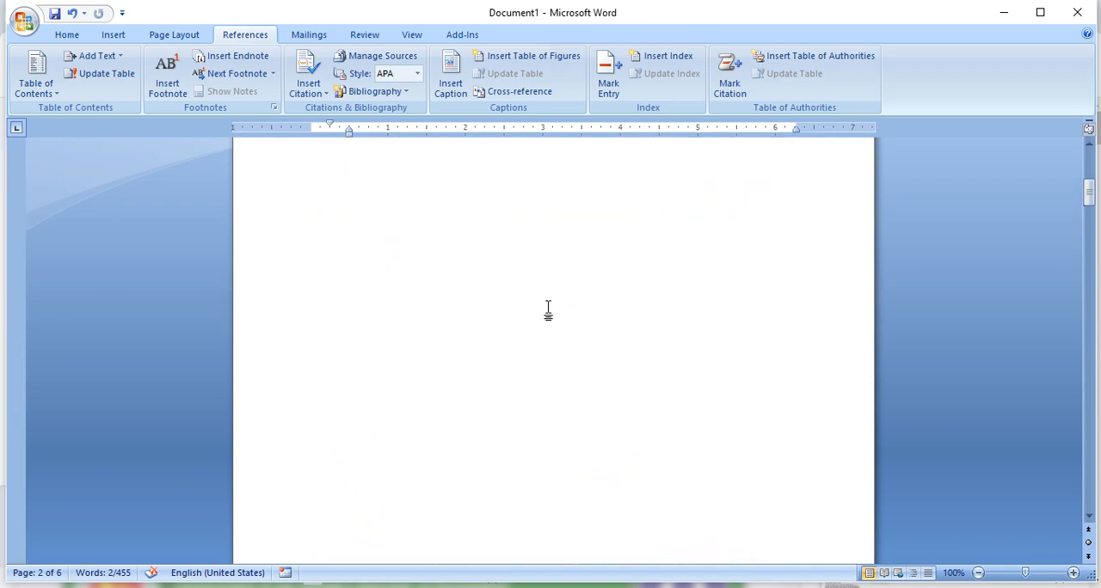
pyautogui.keyDown('ctrl'); pyautogui.click(548, 312); pyautogui.keyUp('ctrl')
pyautogui.scroll(-5, 551, 312)
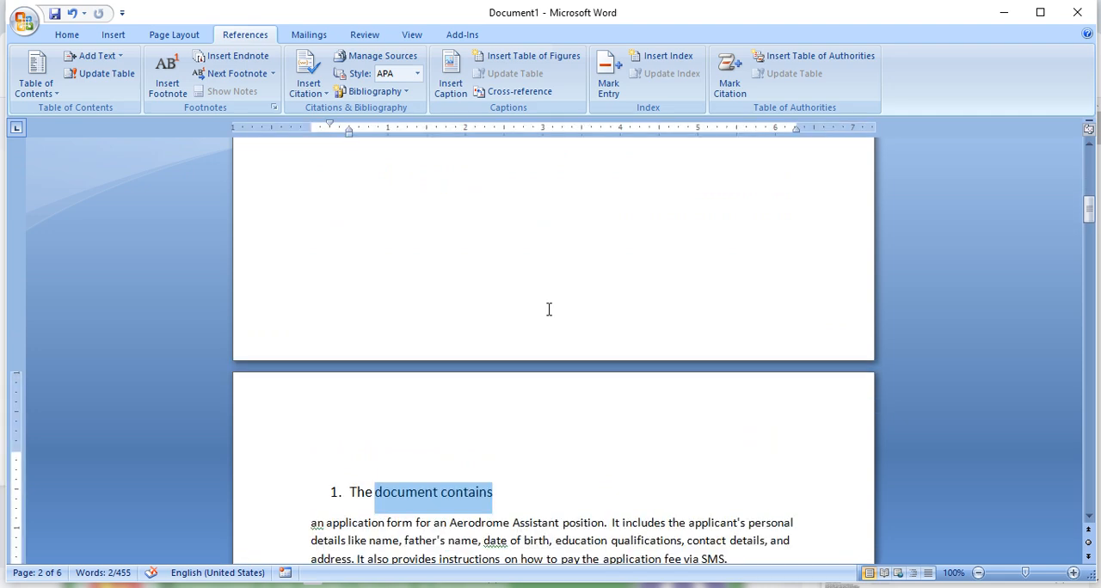
pyautogui.click(585, 329)
pyautogui.scroll(-5, 643, 327)
pyautogui.scroll(3, 645, 323)
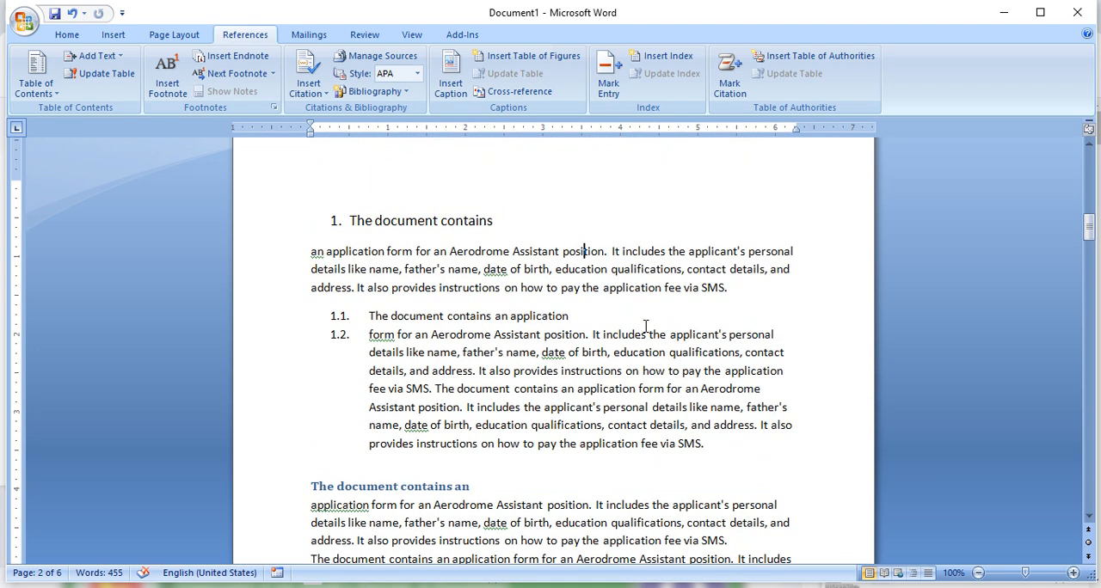
pyautogui.moveTo(494, 224); pyautogui.dragTo(444, 220)
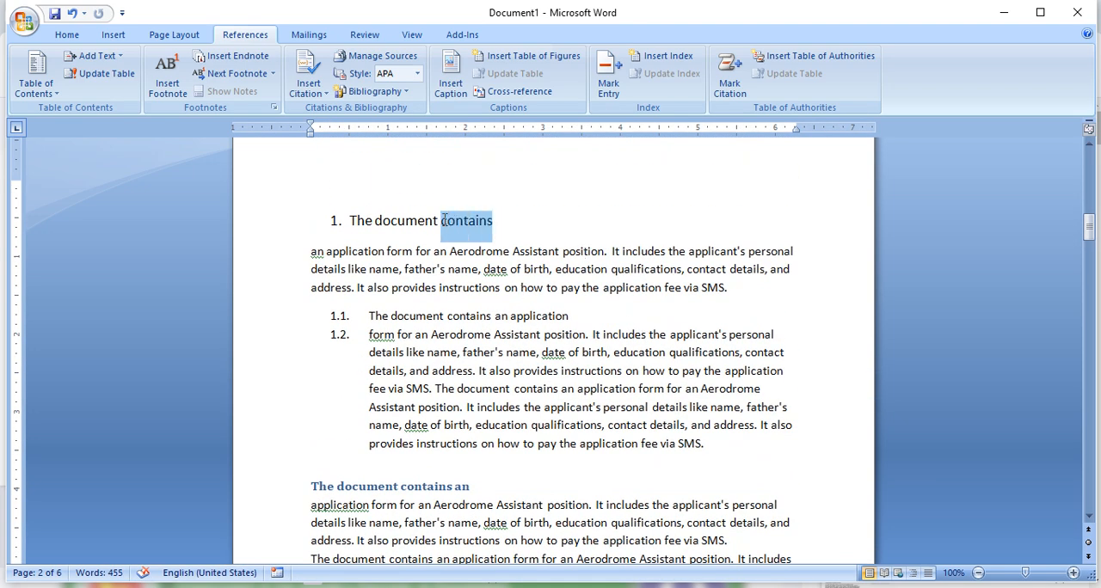
pyautogui.click(496, 224)
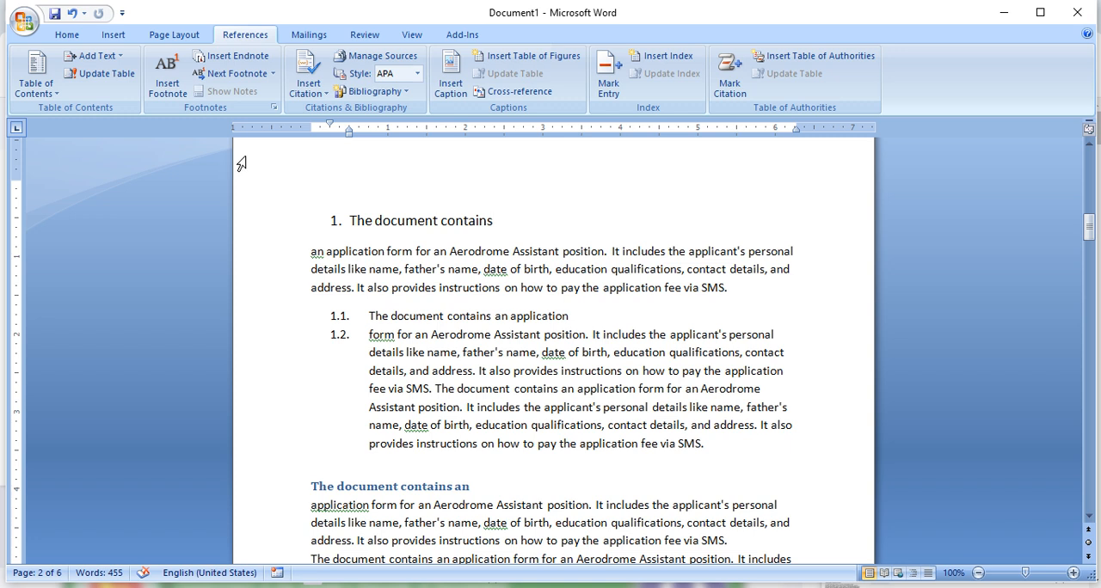
pyautogui.moveTo(494, 220); pyautogui.dragTo(349, 220)
# - Insert a footnote at the end of the first numbered heading on page 2 with the text "Dkdkaklalddkffd"
pyautogui.click(542, 216)
pyautogui.scroll(-4, 510, 360)
pyautogui.scroll(-3, 430, 455)
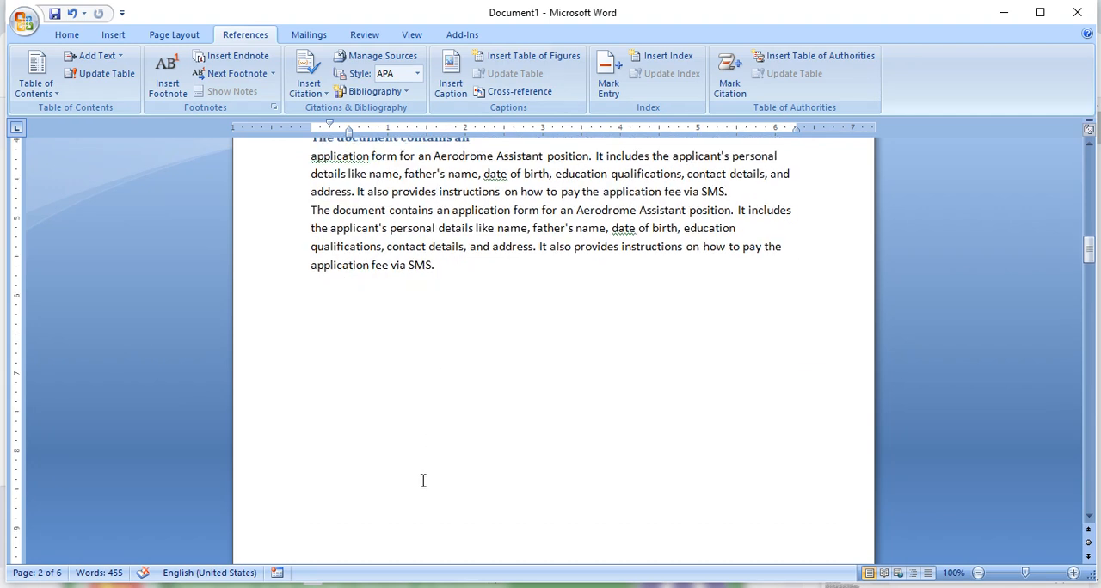
pyautogui.scroll(-2, 422, 521)
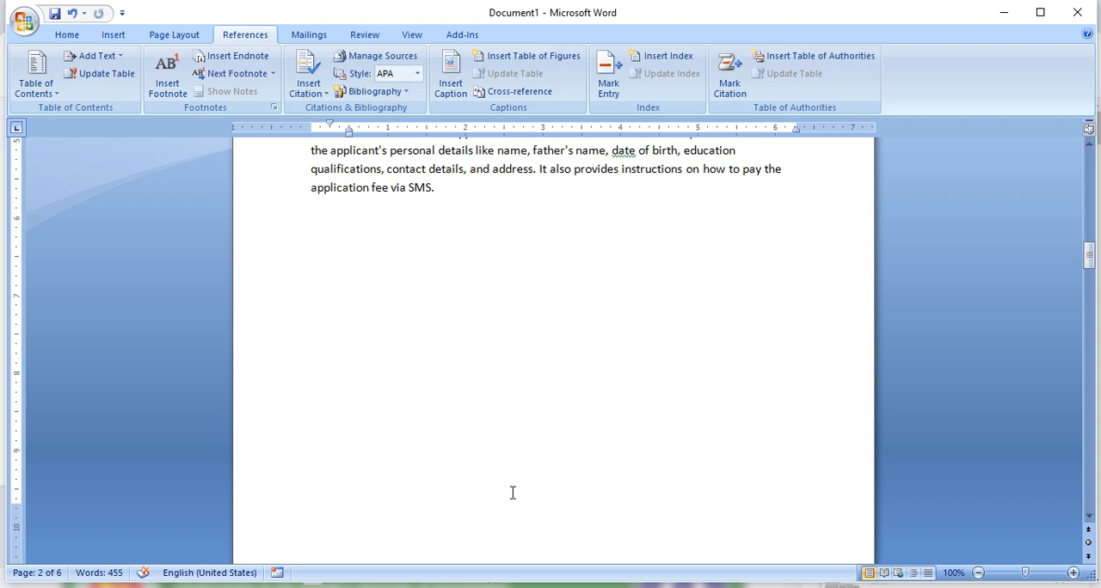
pyautogui.scroll(10, 513, 492)
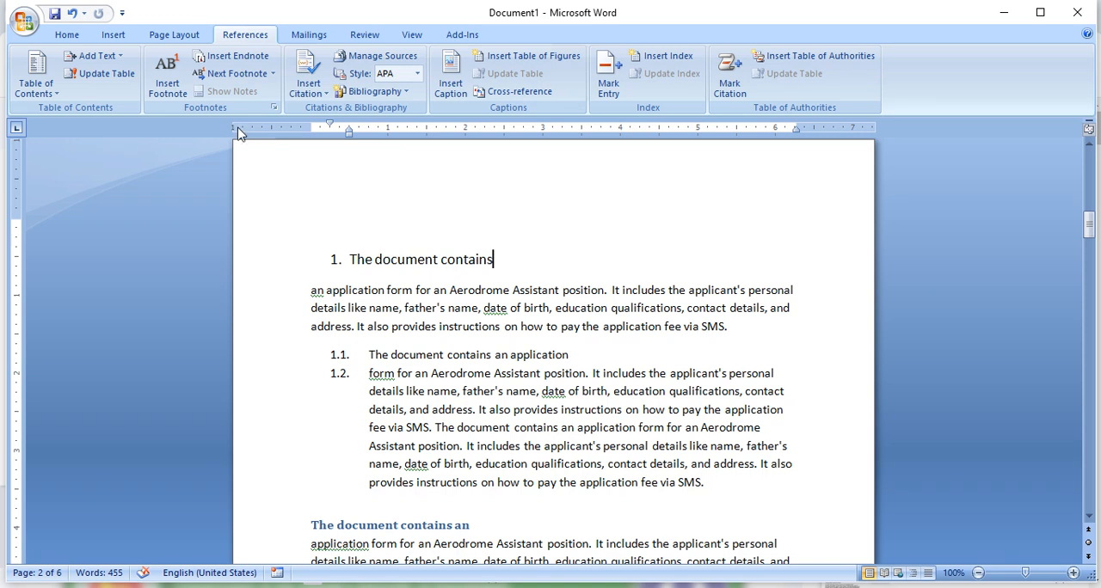
pyautogui.click(168, 81)
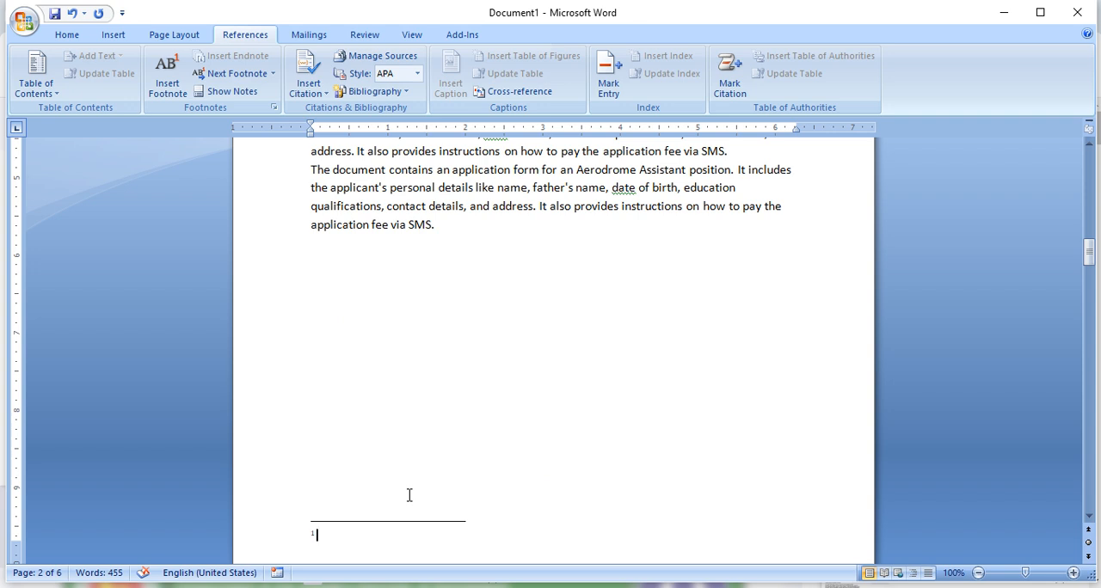
pyautogui.write('dkdkaklalddkffd')
# - Insert a footnote after "The document contains an application" in item 1.1 with the text "dfdsffdgdfgfdgfd"
pyautogui.scroll(7, 515, 364)
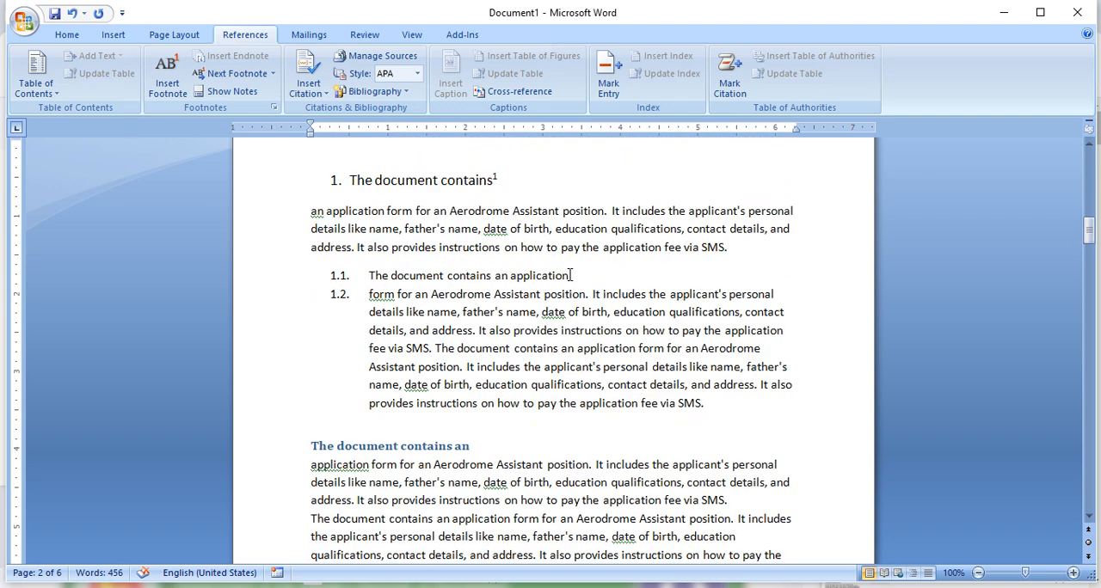
pyautogui.click(570, 275)
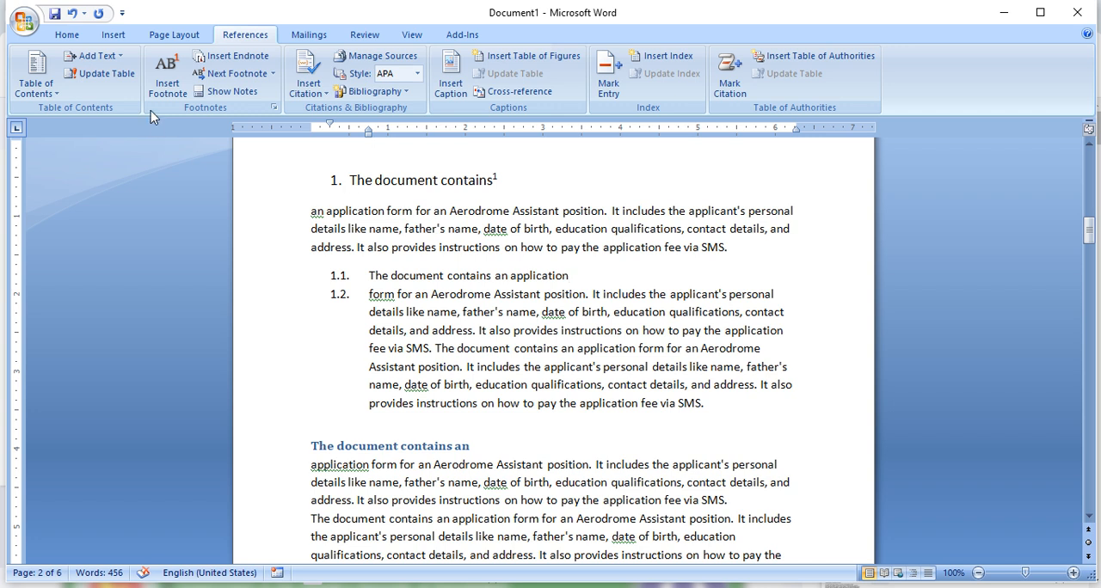
pyautogui.click(168, 76)
pyautogui.write('dfdsf')
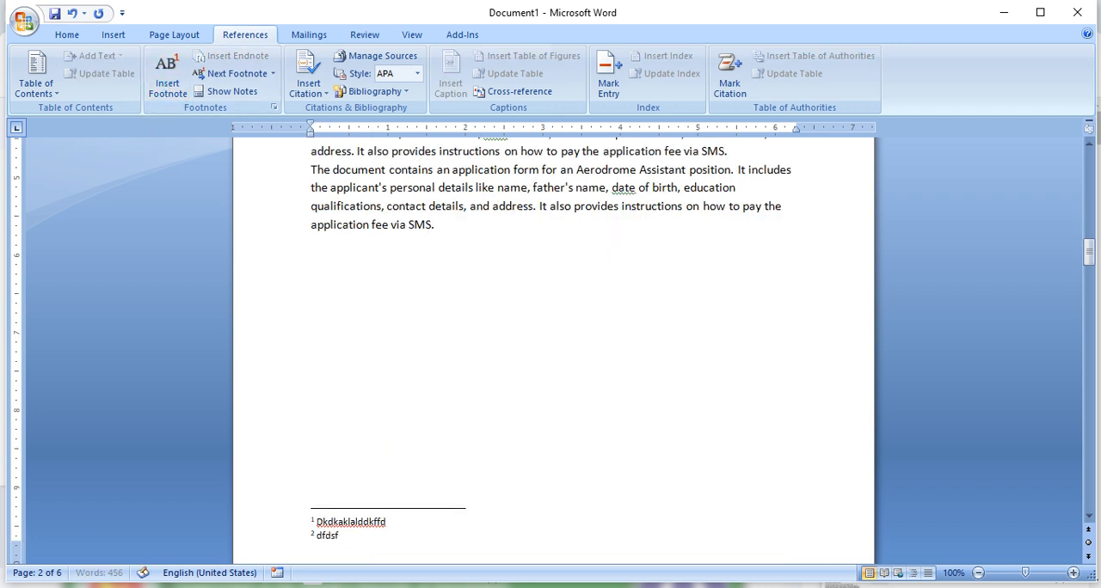
pyautogui.write('fdgfdgfd')
# - Insert a footnote after the word "document" in the blue heading "The document contains an" with the text "dsfsfsdfgdsg"
pyautogui.scroll(5, 515, 351)
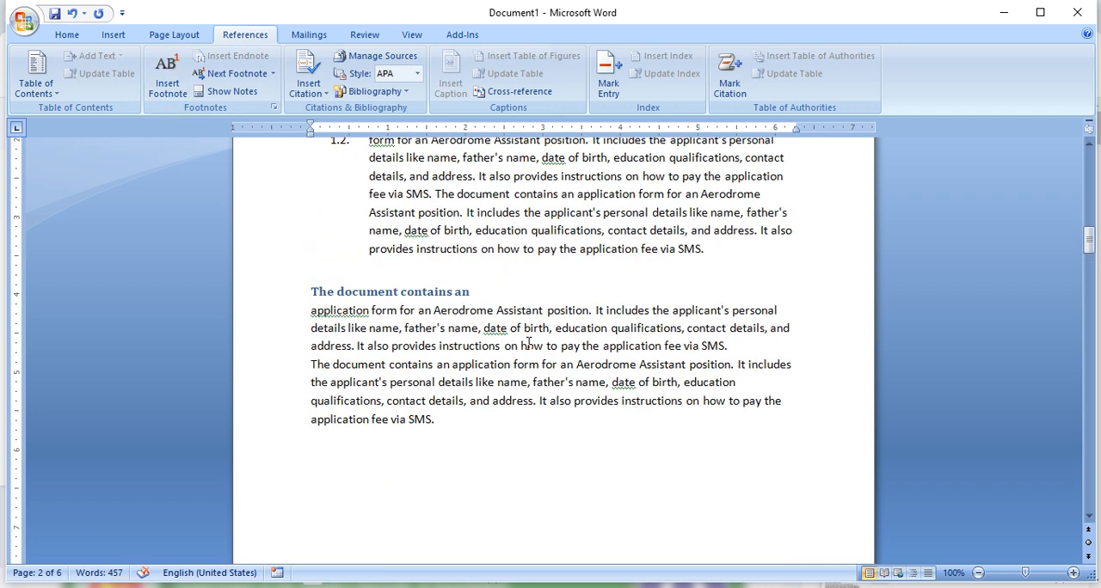
pyautogui.click(398, 292)
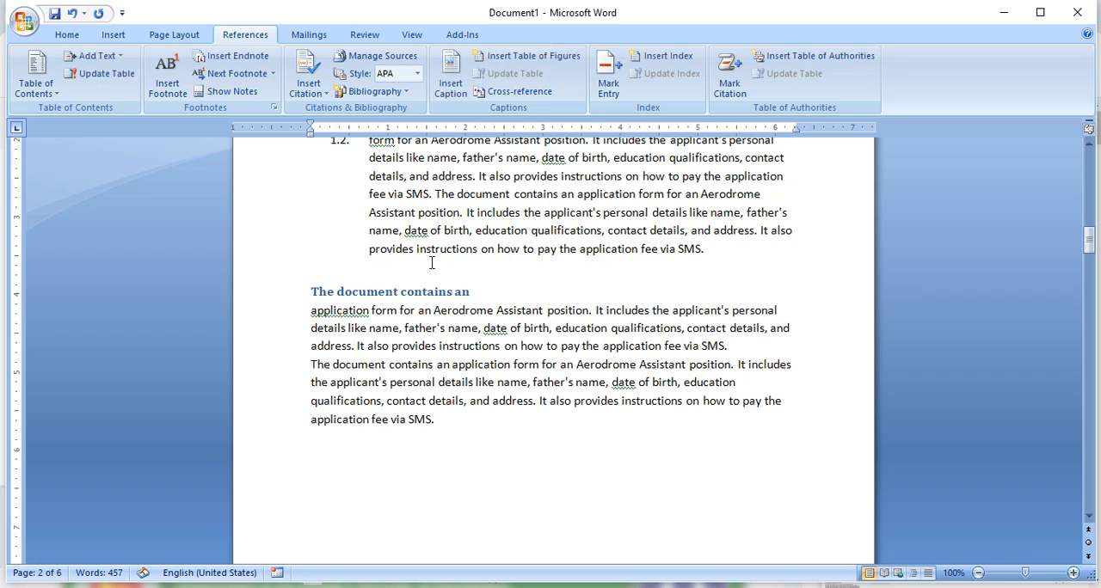
pyautogui.click(163, 86)
pyautogui.write('dsfsfsdfgdsg')
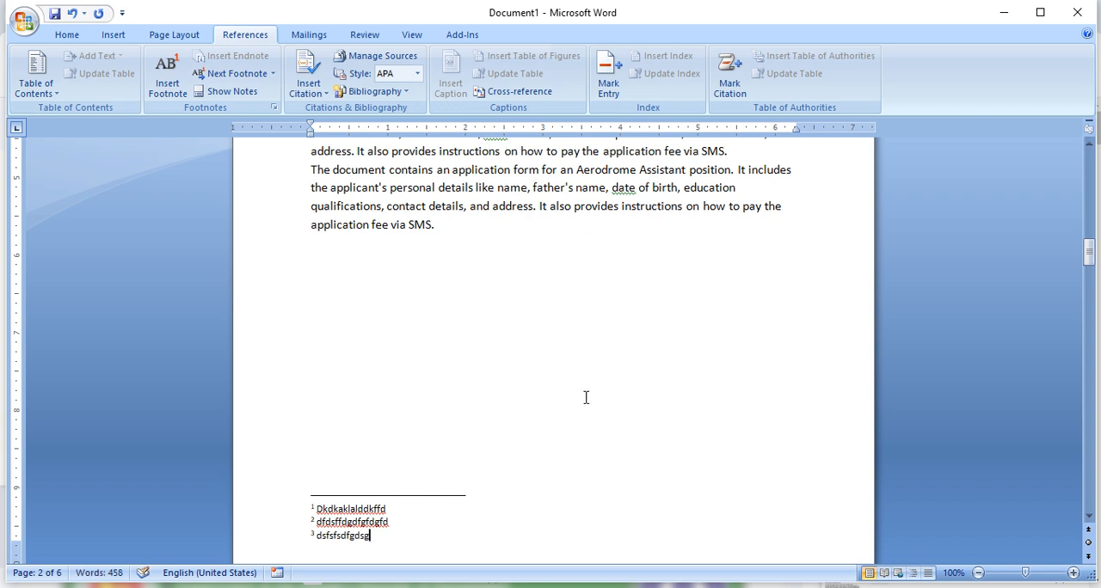
# - Examine the superscript footnote reference marks in the headings on page 2
pyautogui.scroll(7, 586, 397)
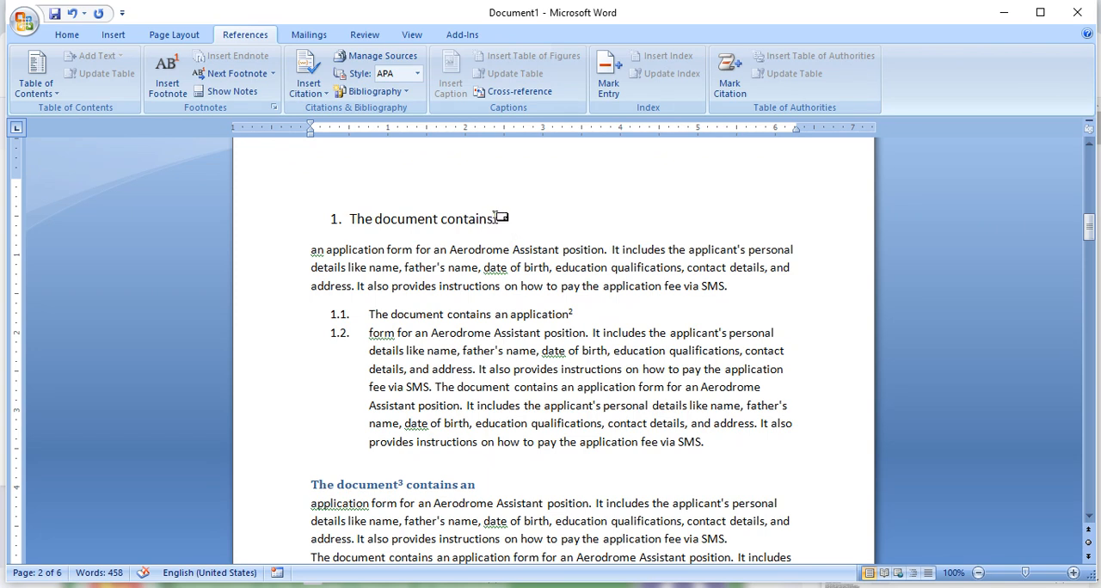
pyautogui.moveTo(502, 215); pyautogui.dragTo(487, 216)
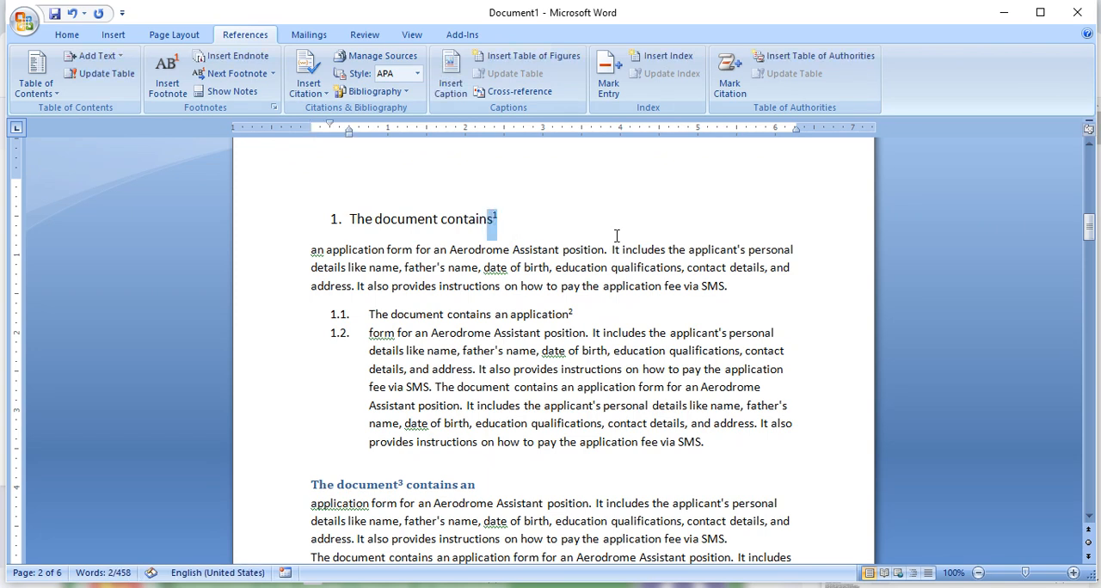
pyautogui.scroll(-1, 616, 236)
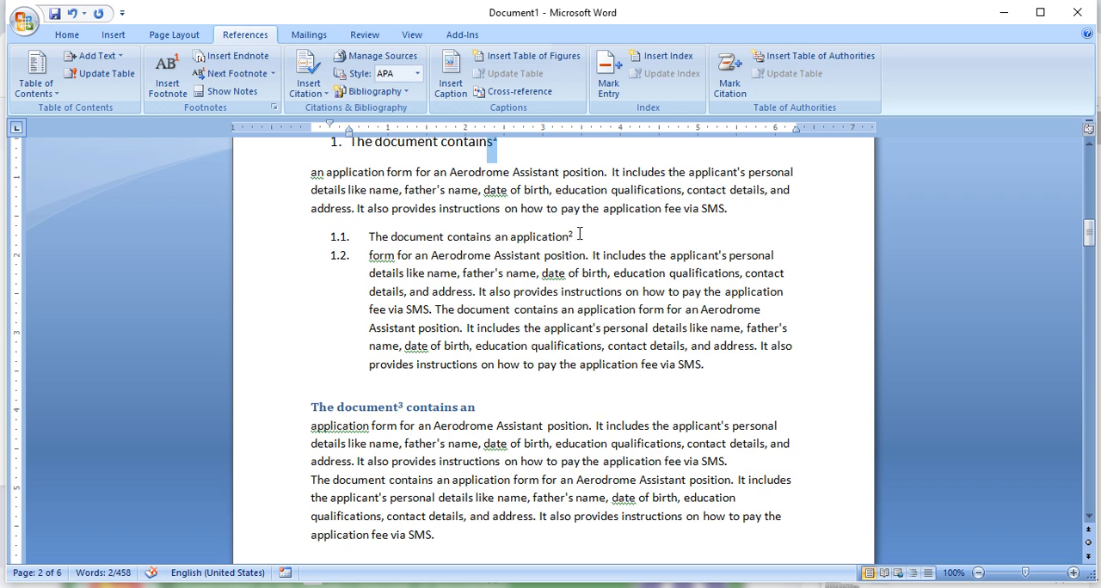
pyautogui.doubleClick(571, 238)
pyautogui.scroll(-1, 614, 250)
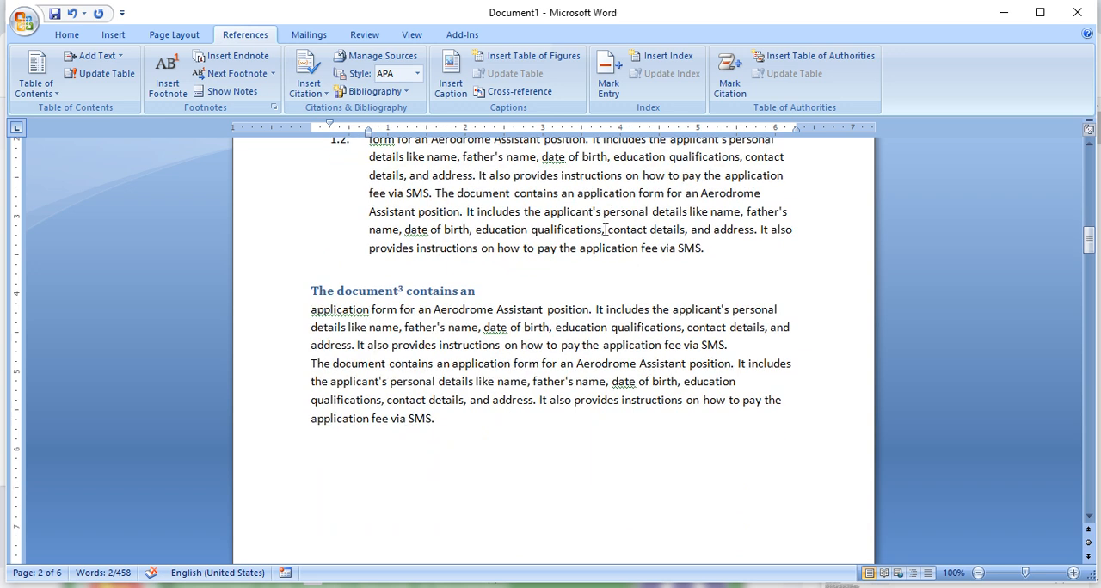
pyautogui.scroll(2, 622, 188)
pyautogui.click(552, 280)
pyautogui.moveTo(505, 213); pyautogui.dragTo(484, 216)
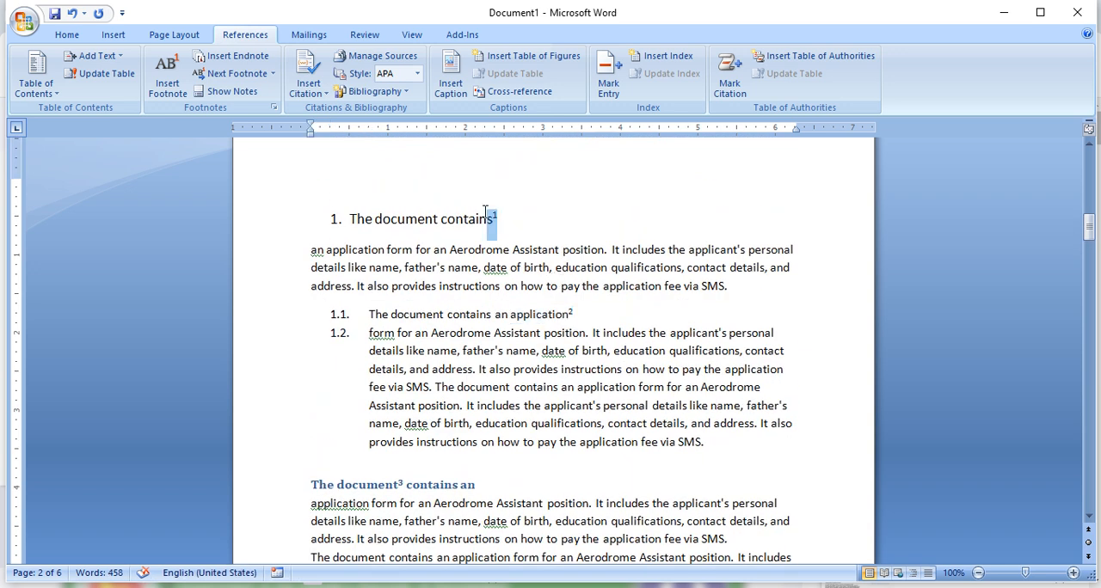
pyautogui.click(499, 219)
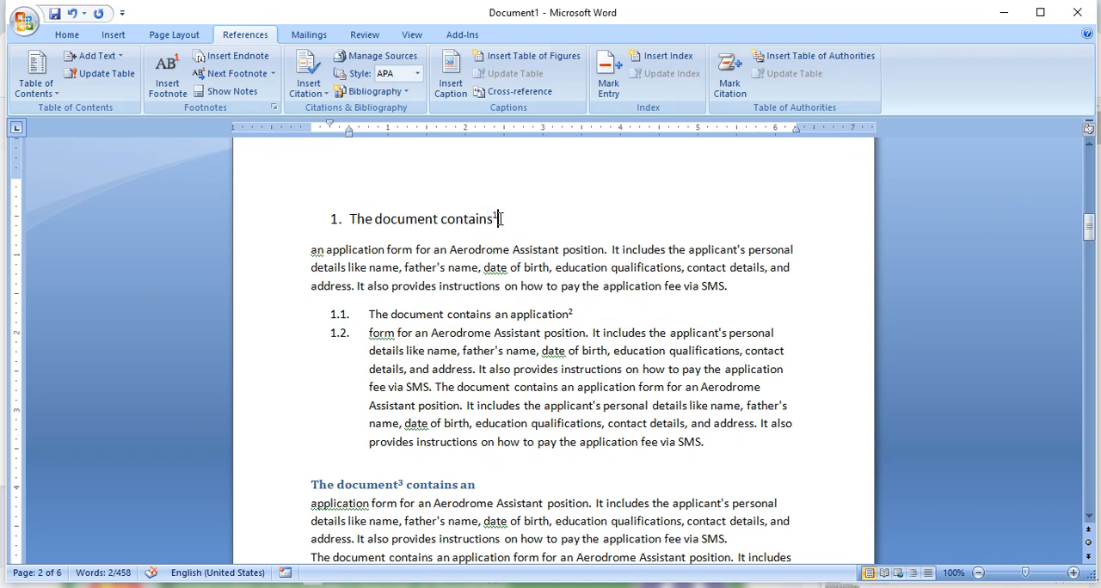
# - Compare the reference mark in the first numbered heading with its footnote text at the foot of page 2
pyautogui.scroll(-10, 389, 440)
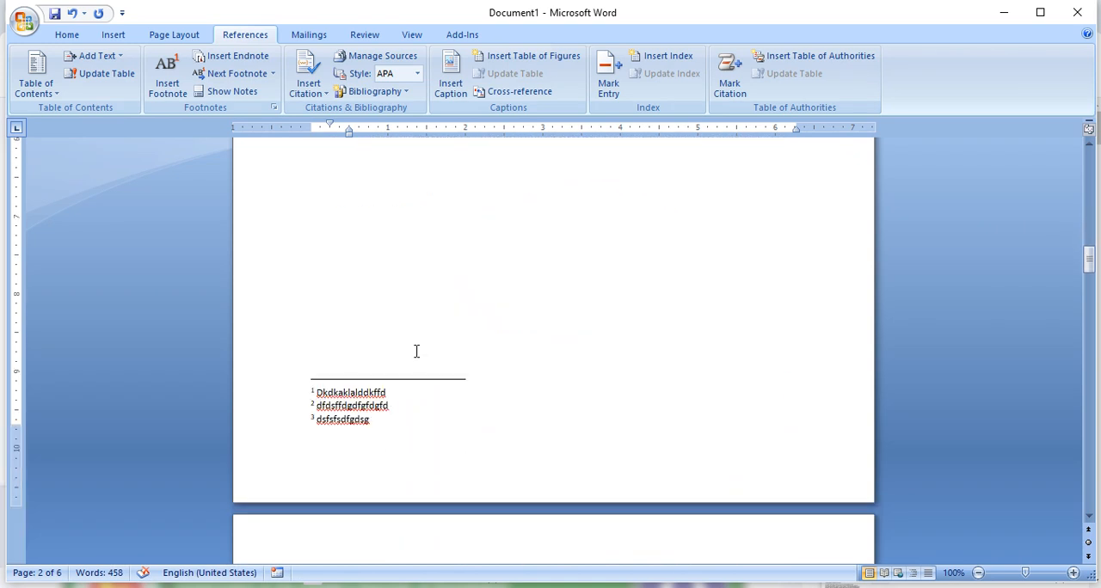
pyautogui.scroll(10, 509, 230)
pyautogui.moveTo(504, 215); pyautogui.dragTo(493, 220)
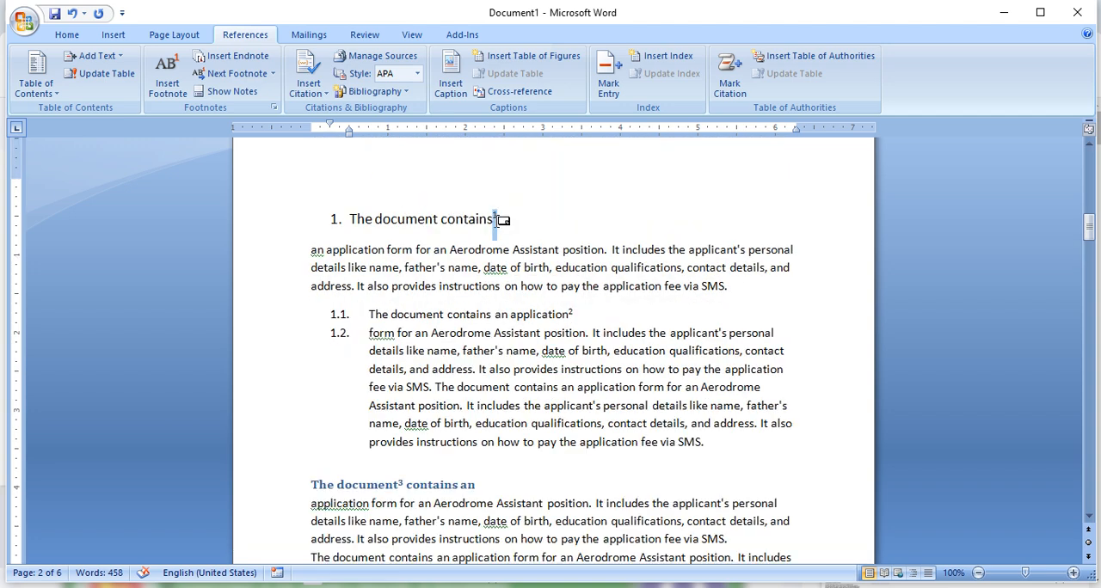
pyautogui.scroll(-10, 486, 349)
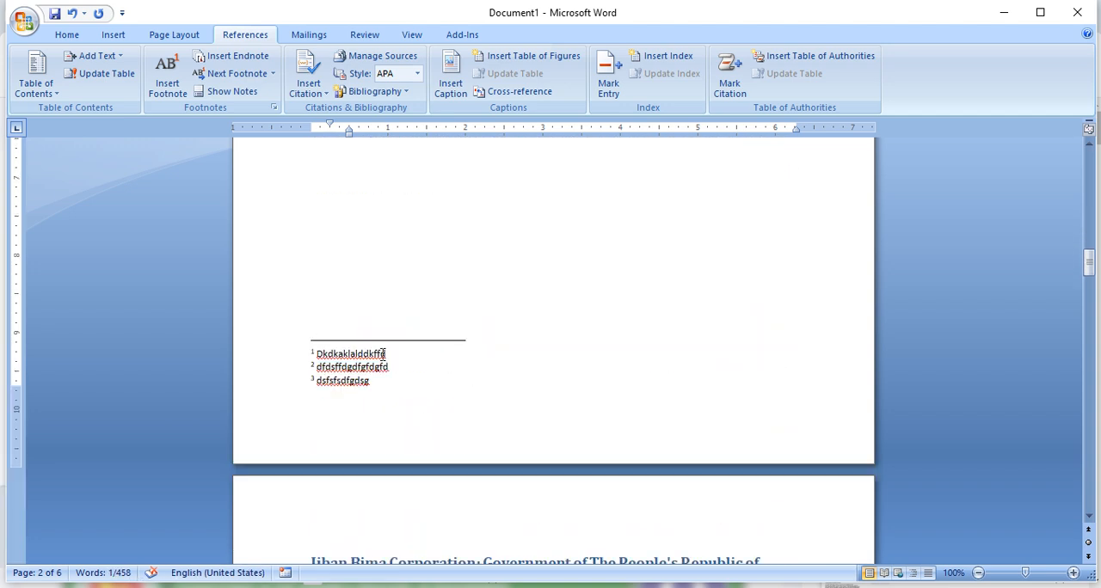
pyautogui.moveTo(384, 353); pyautogui.dragTo(304, 347)
pyautogui.scroll(10, 550, 287)
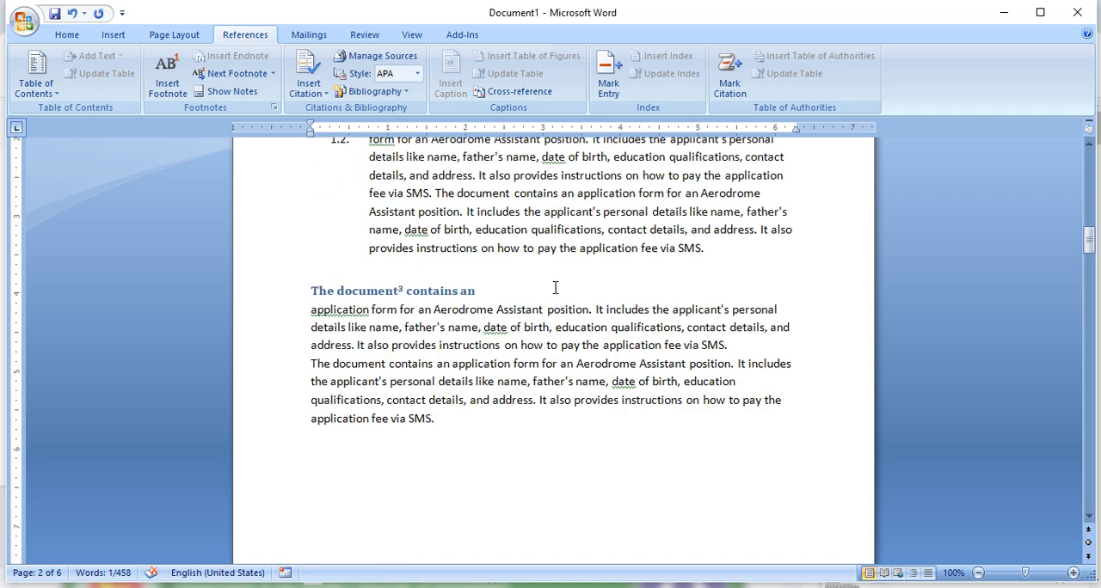
pyautogui.scroll(4, 557, 279)
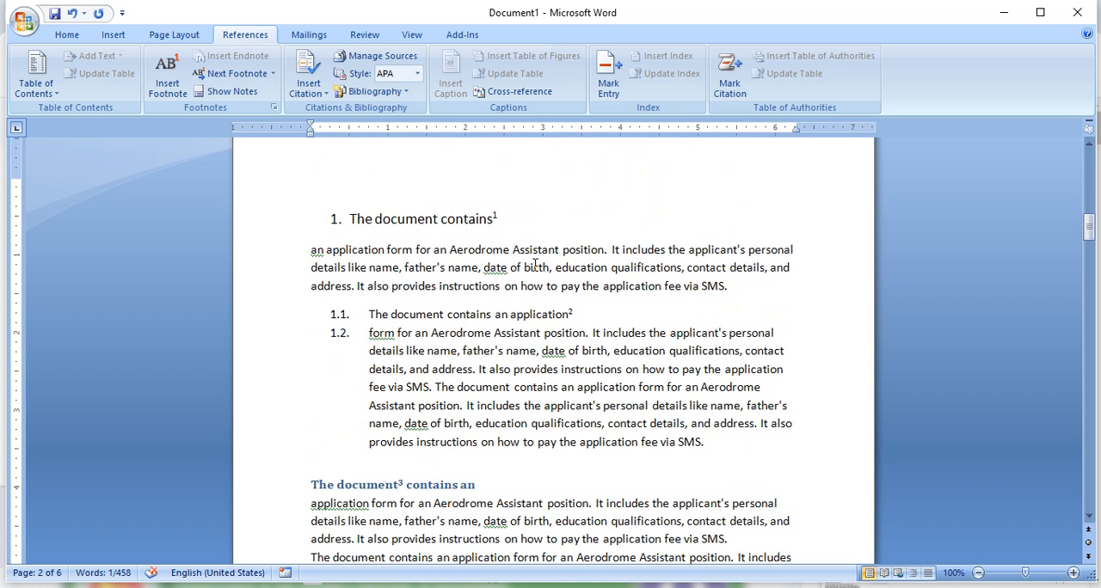
# - Compare the reference mark in item 1.1 with the second footnote's text at the foot of page 2
pyautogui.click(573, 313)
pyautogui.scroll(-4, 477, 303)
pyautogui.scroll(-6, 386, 383)
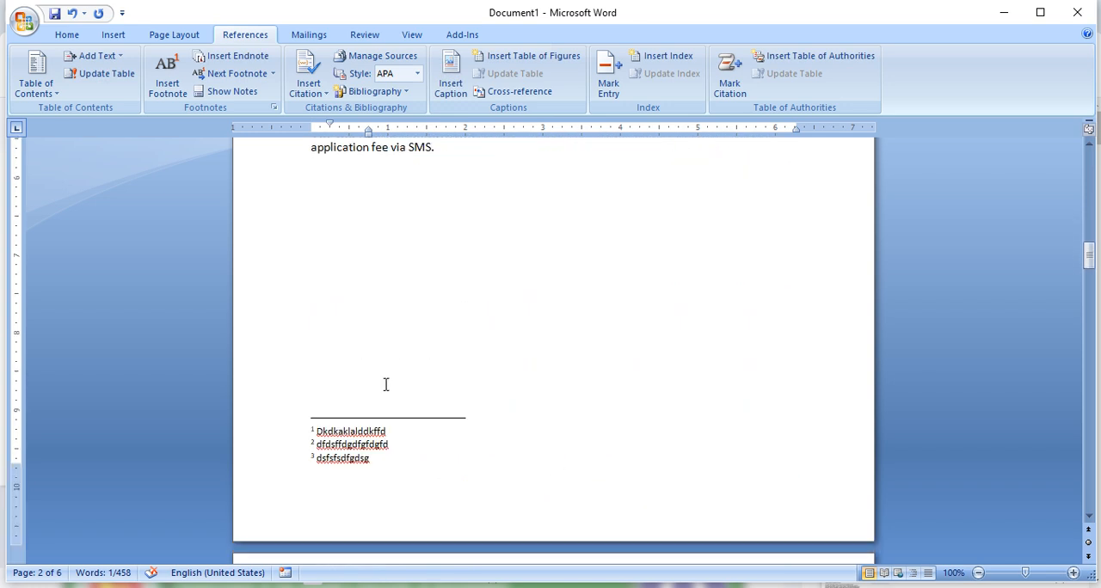
pyautogui.moveTo(393, 405); pyautogui.dragTo(308, 414)
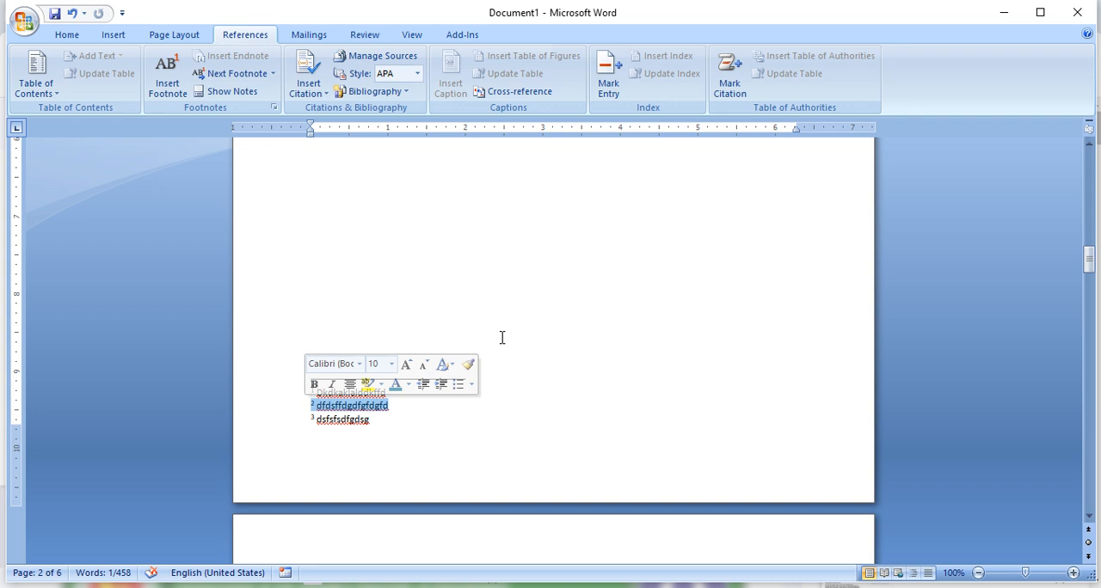
pyautogui.scroll(10, 487, 272)
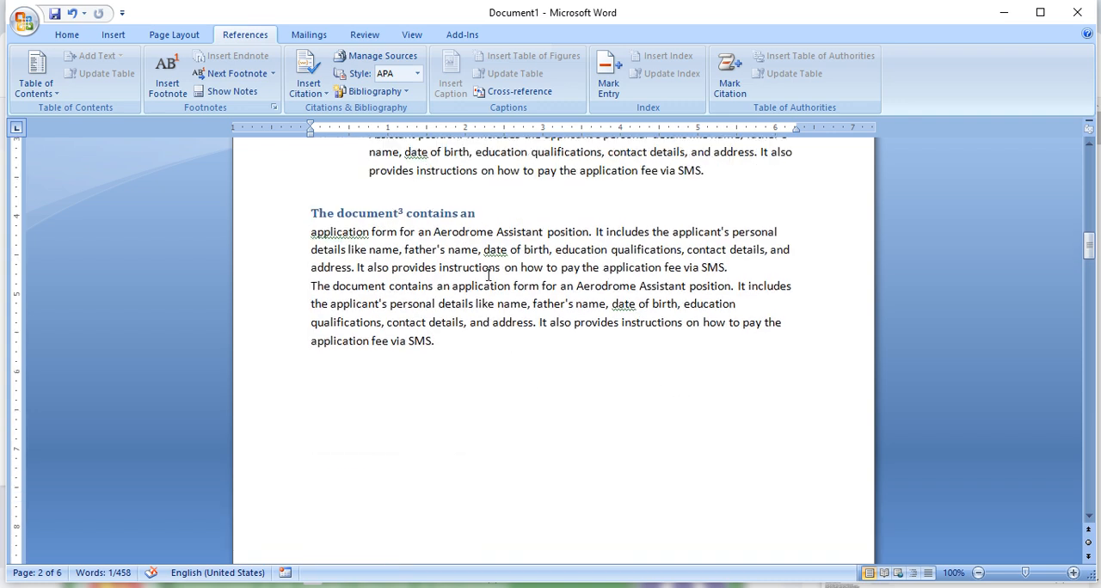
# - Follow the reference marks in item 1.1 and the first numbered heading to their footnote texts on page 2
pyautogui.scroll(1, 491, 276)
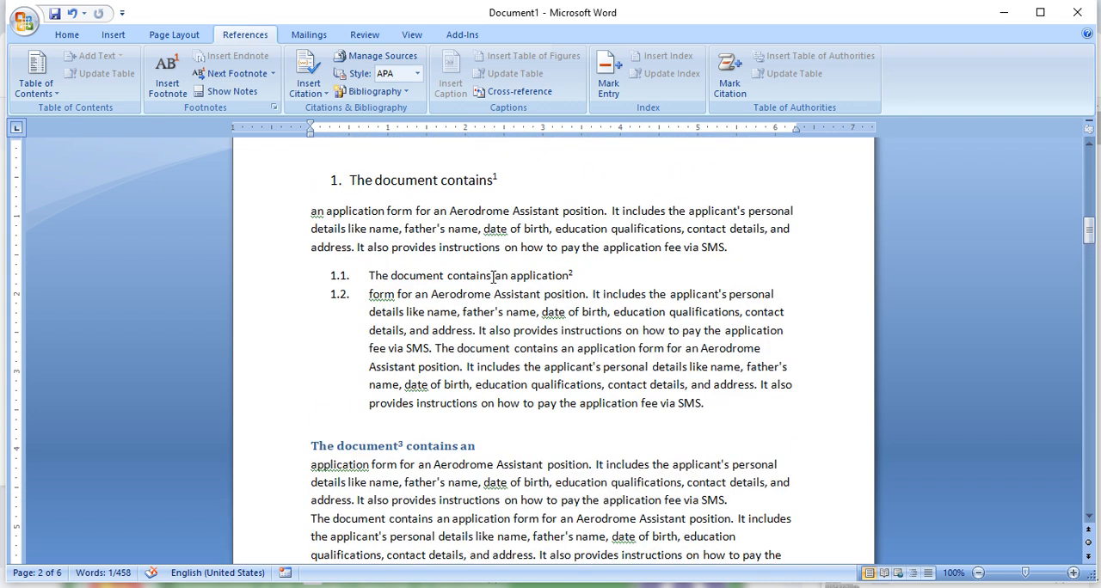
pyautogui.doubleClick(575, 273)
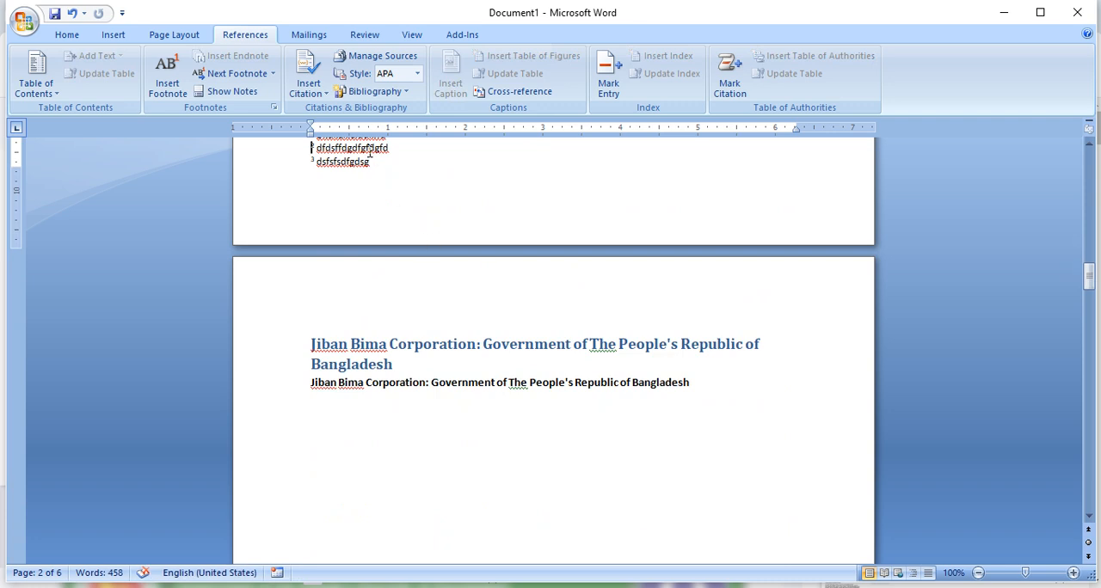
pyautogui.scroll(15, 371, 284)
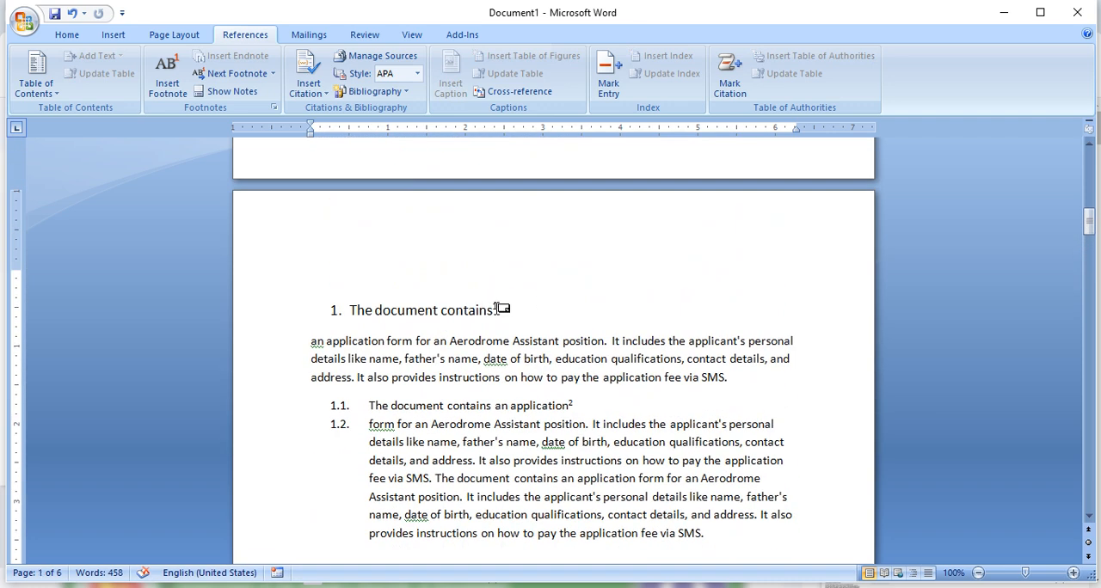
pyautogui.click(496, 309)
pyautogui.doubleClick(496, 309)
pyautogui.scroll(2, 370, 232)
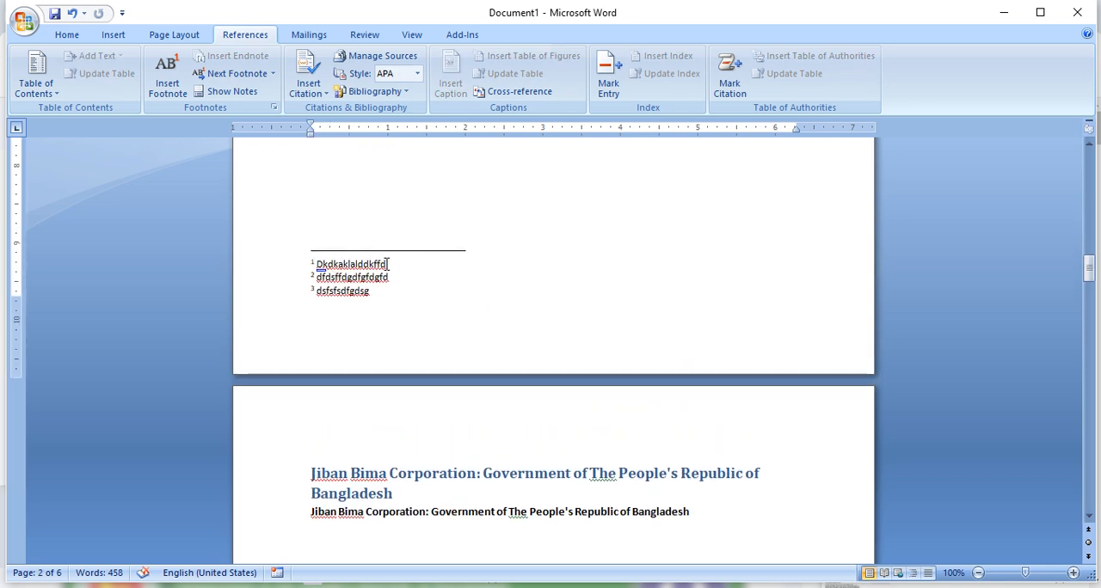
pyautogui.scroll(3, 475, 264)
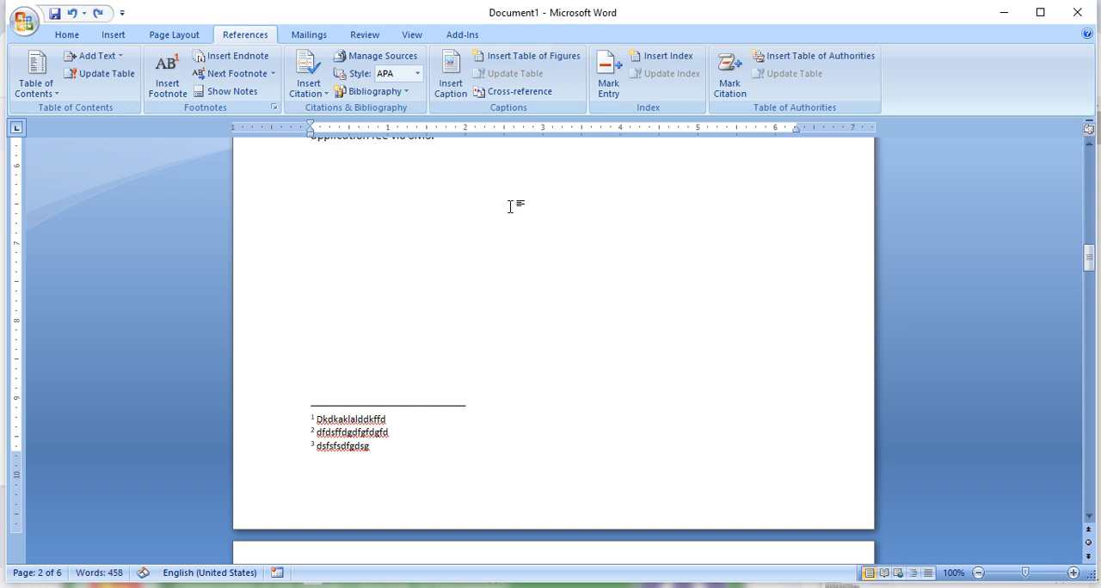
# - Review the reference marks in page 2's headings against the footnote texts at the foot of the page
pyautogui.scroll(-2, 509, 205)
pyautogui.scroll(3, 516, 204)
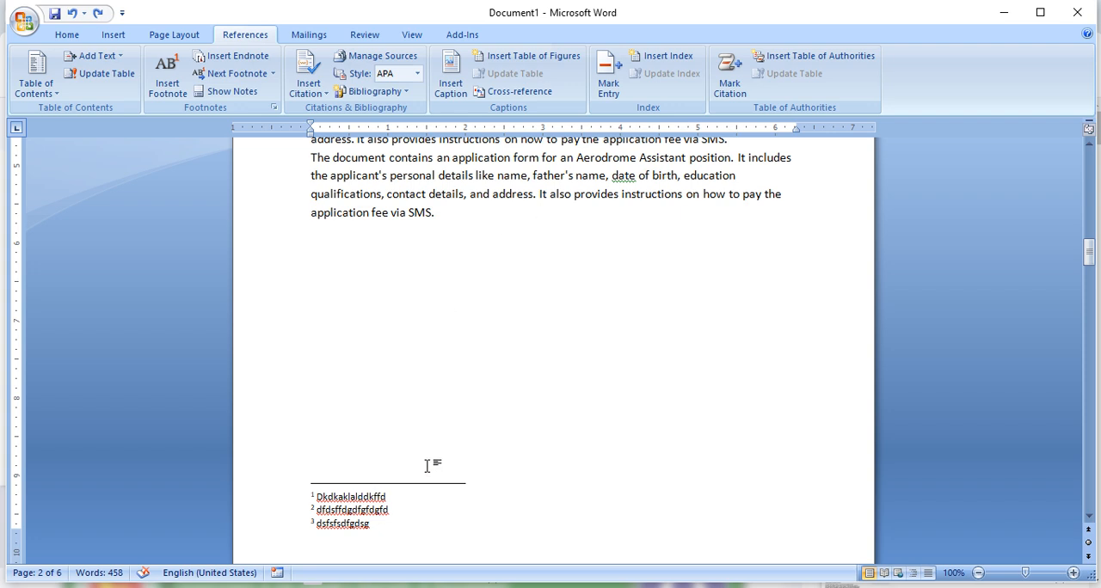
pyautogui.scroll(6, 534, 410)
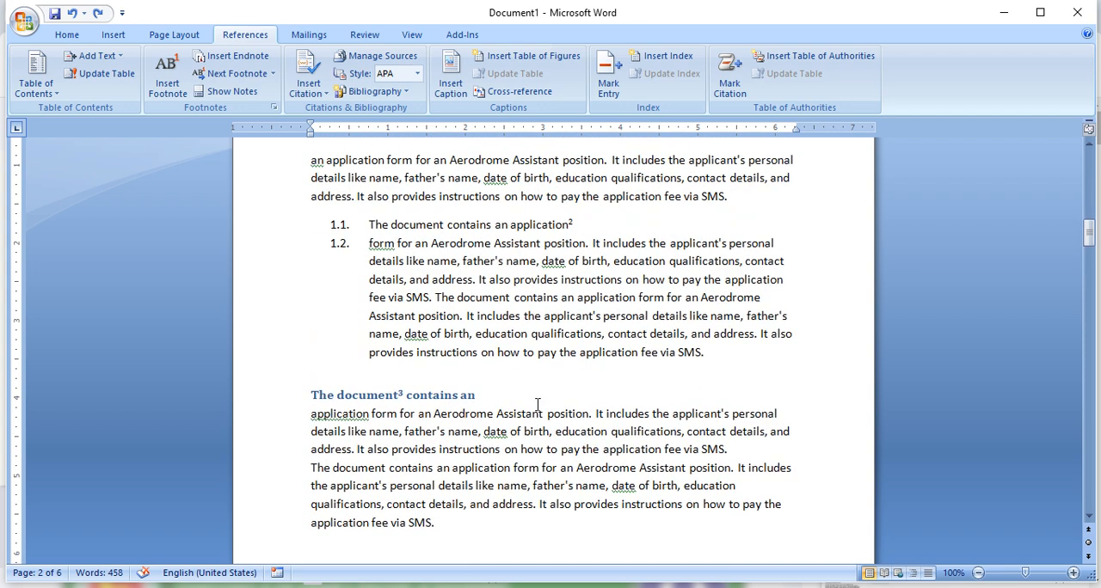
pyautogui.scroll(7, 537, 404)
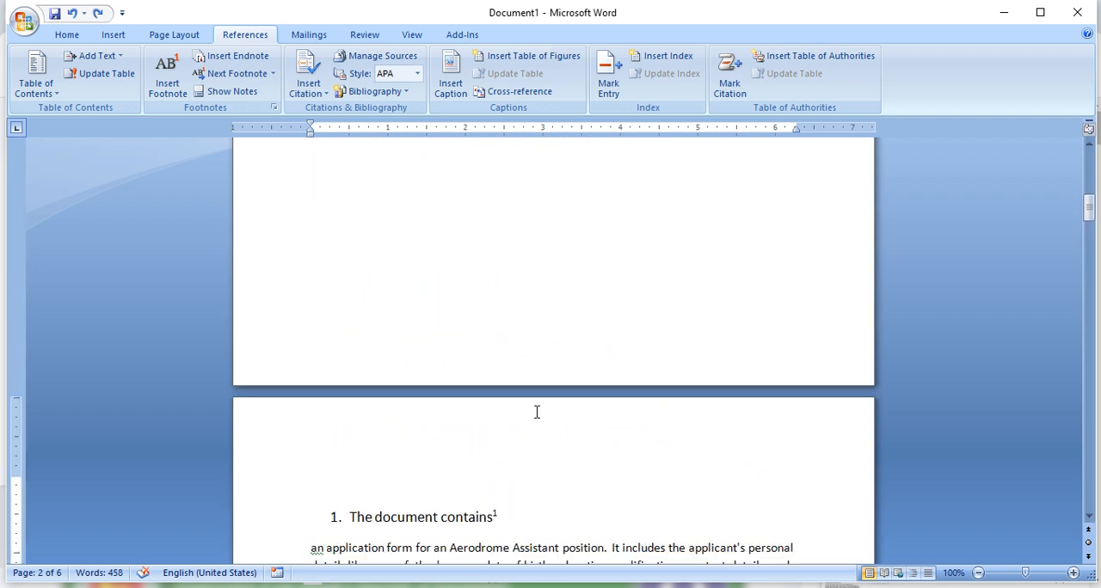
pyautogui.scroll(-10, 537, 412)
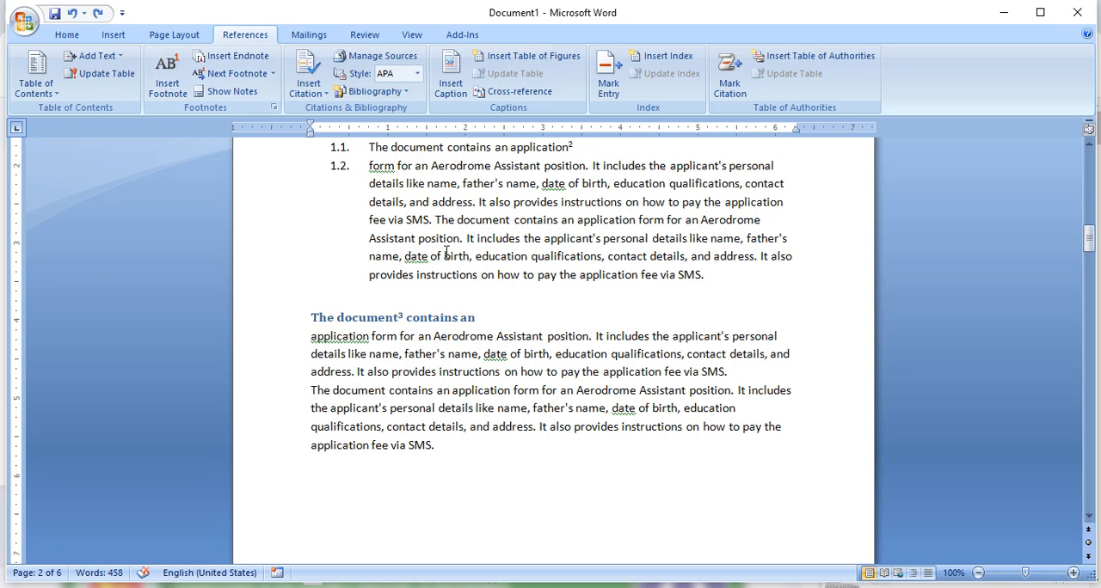
pyautogui.scroll(-4, 461, 342)
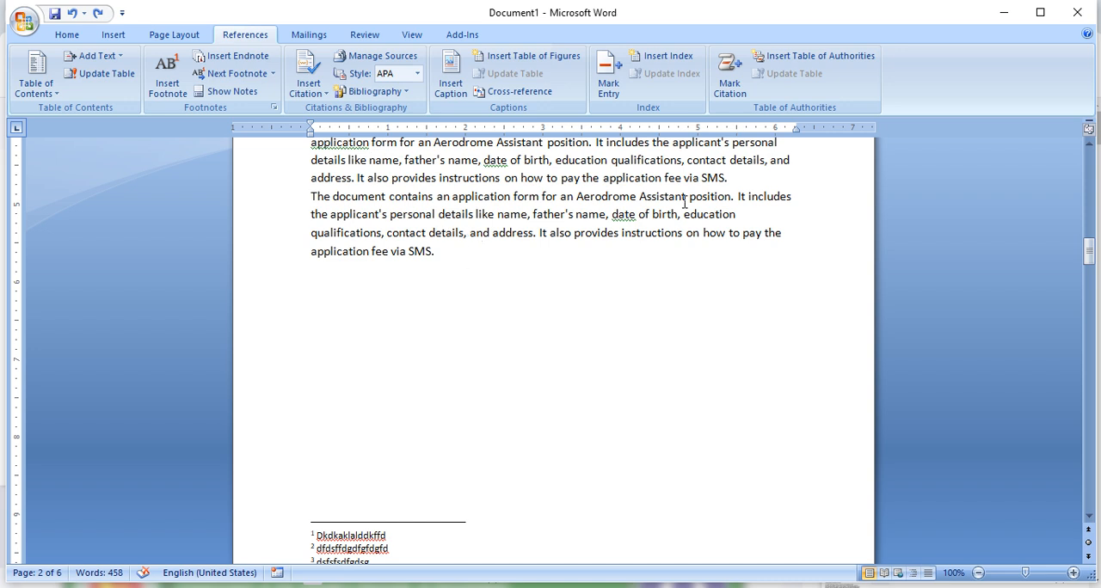
pyautogui.scroll(7, 688, 214)
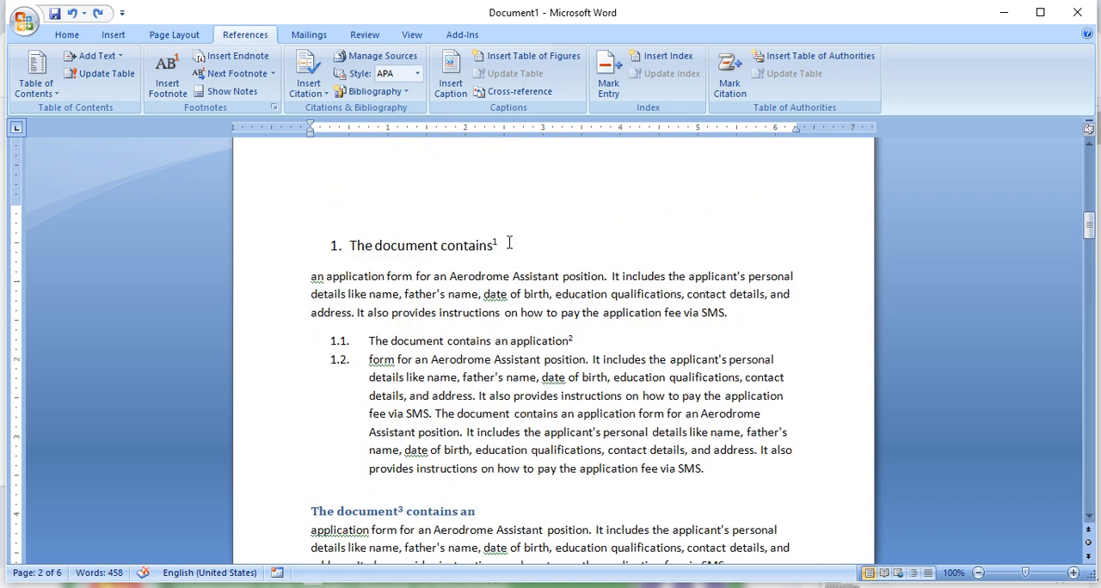
# - Insert an endnote at the end of the first numbered heading, "The document contains", on page 2
pyautogui.moveTo(521, 245); pyautogui.dragTo(422, 248)
pyautogui.scroll(-6, 491, 344)
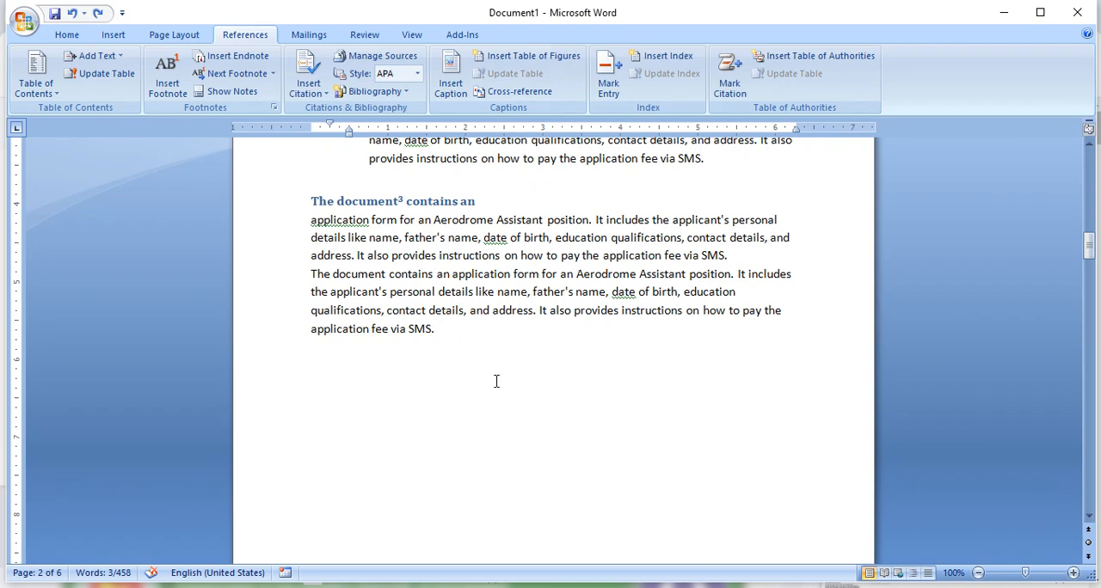
pyautogui.click(240, 60)
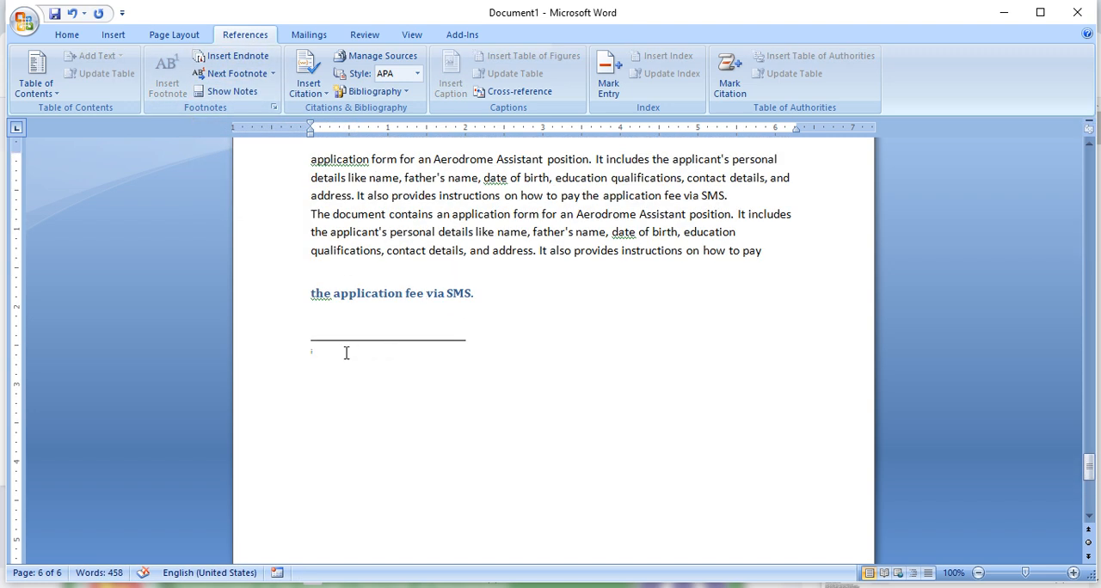
# - Insert an endnote after the word "Aerodrome" in page 2's first paragraph with the text "fvxzvzxcvzxcvcxvcxvc"
pyautogui.scroll(8, 369, 332)
pyautogui.scroll(10, 370, 332)
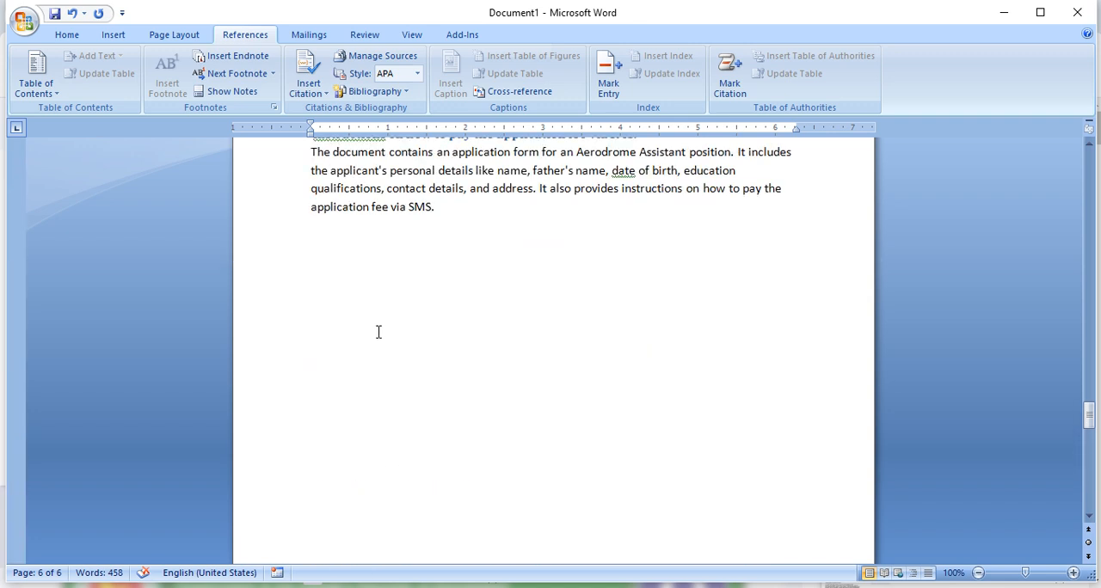
pyautogui.scroll(12, 392, 315)
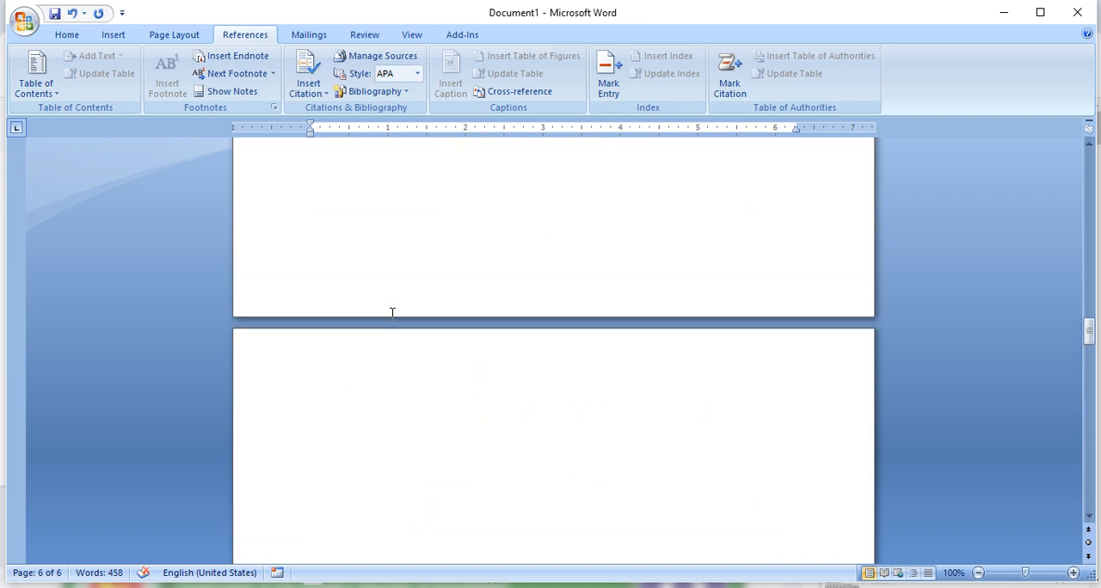
pyautogui.scroll(15, 390, 312)
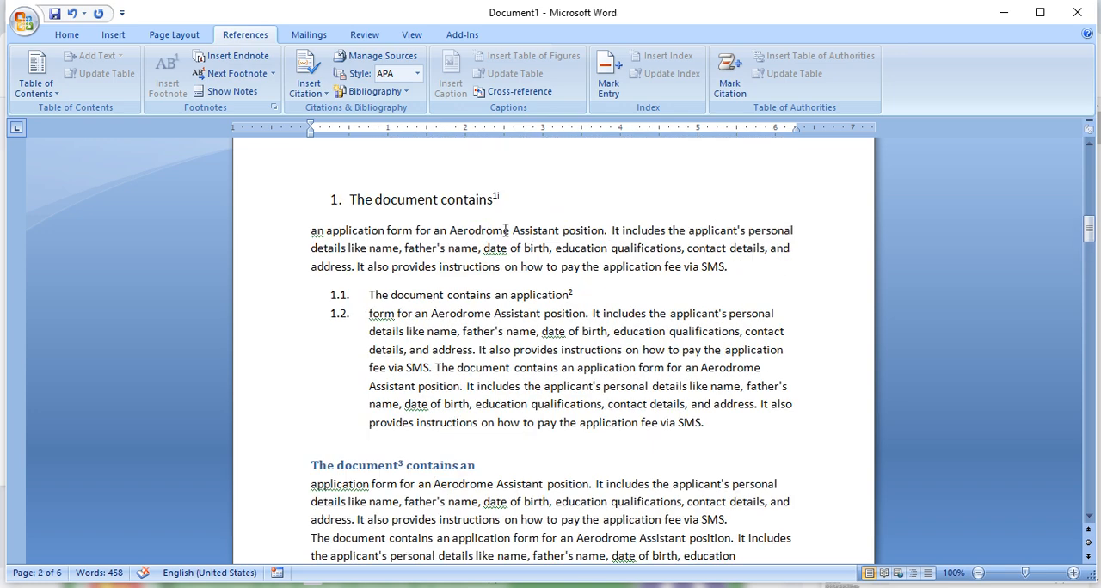
pyautogui.click(507, 230)
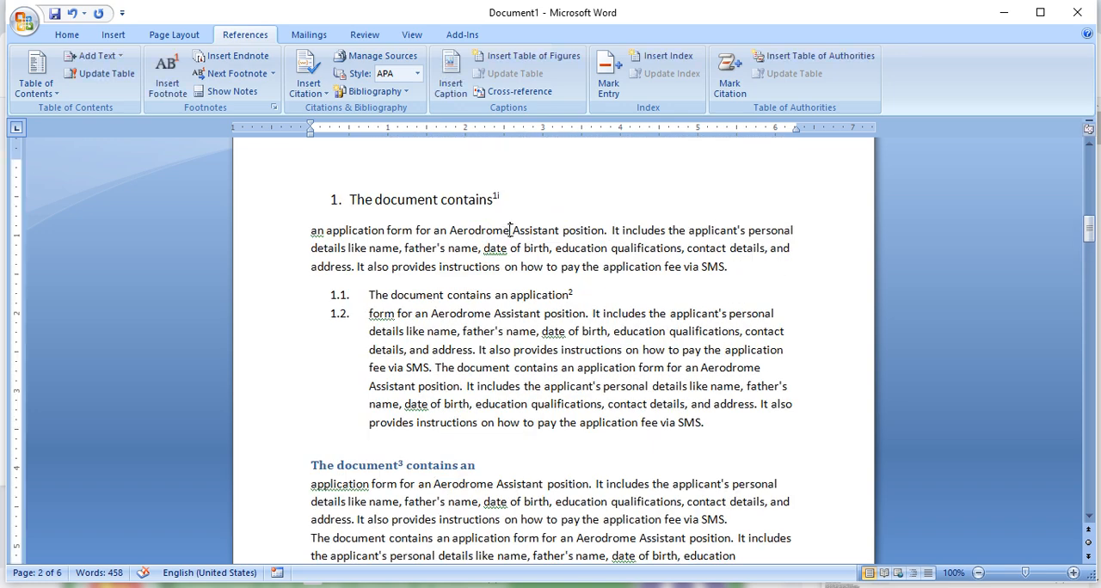
pyautogui.click(226, 58)
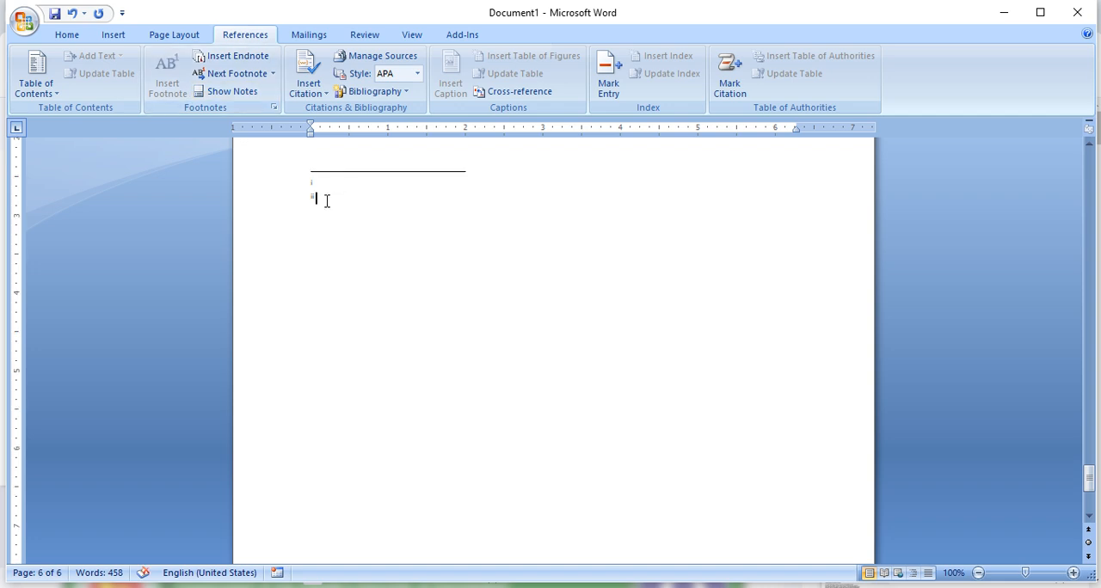
pyautogui.write('fvxzvzxcvzxcvcxvcxvc')
pyautogui.scroll(5, 437, 206)
pyautogui.scroll(-3, 440, 214)
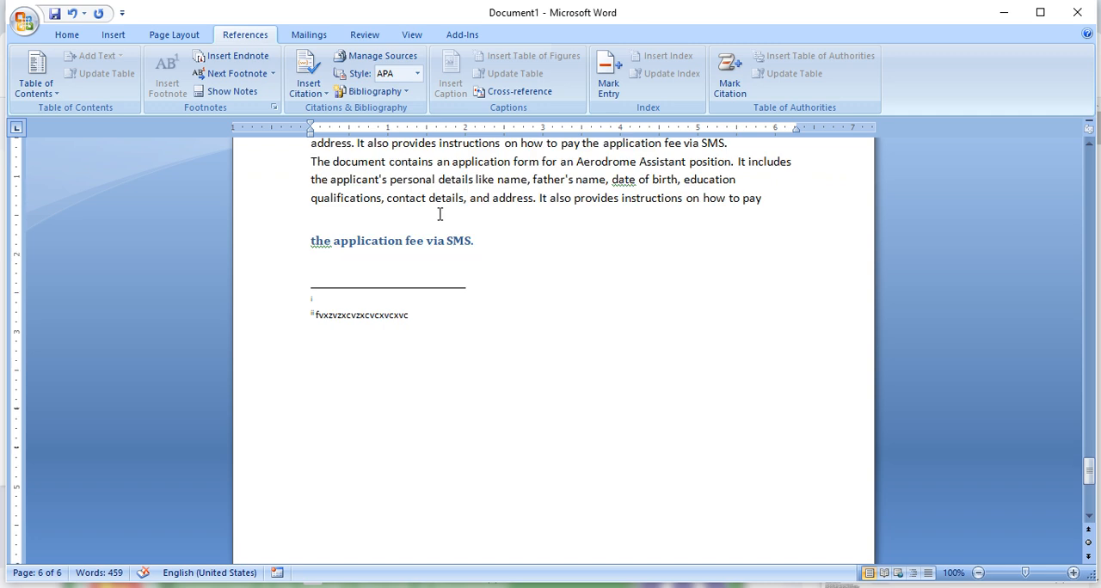
pyautogui.scroll(-8, 436, 222)
pyautogui.scroll(4, 408, 371)
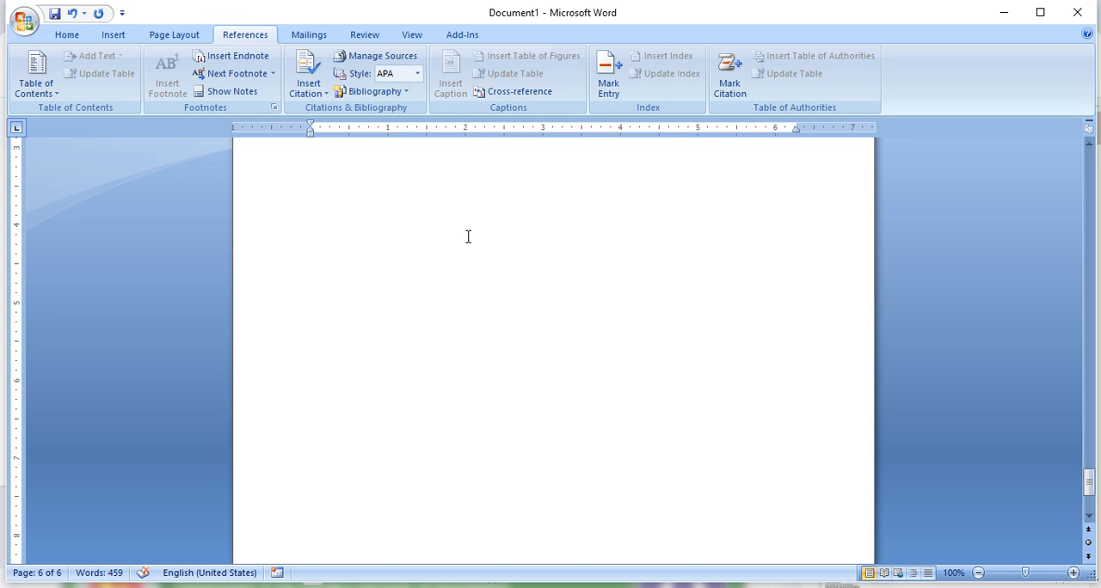
pyautogui.scroll(10, 468, 237)
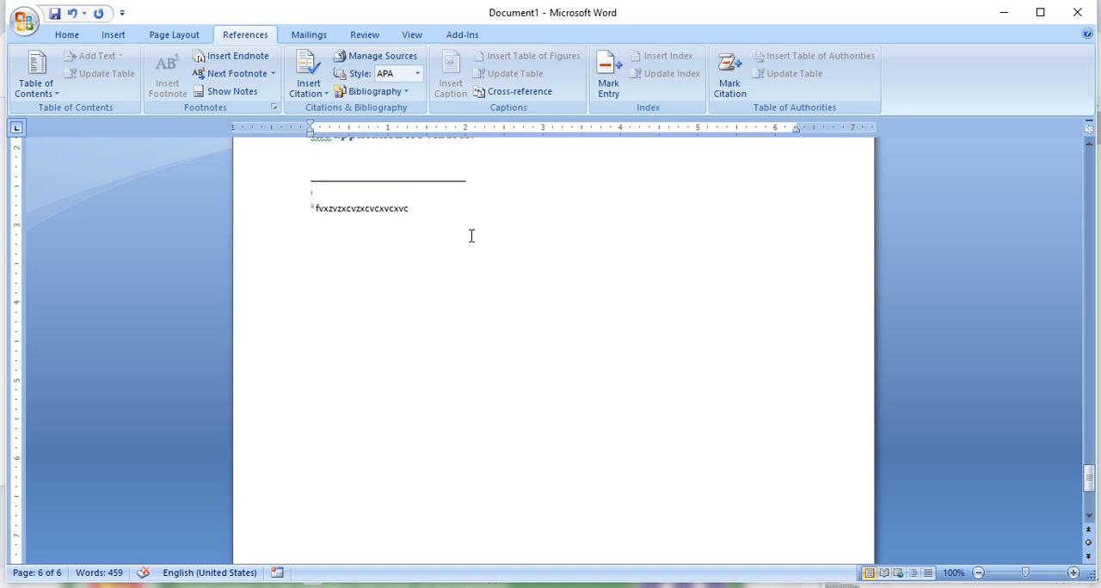
# - Go forward through the footnote references with Next Footnote and return to the one in item 1.1 with Previous Footnote
pyautogui.click(244, 77)
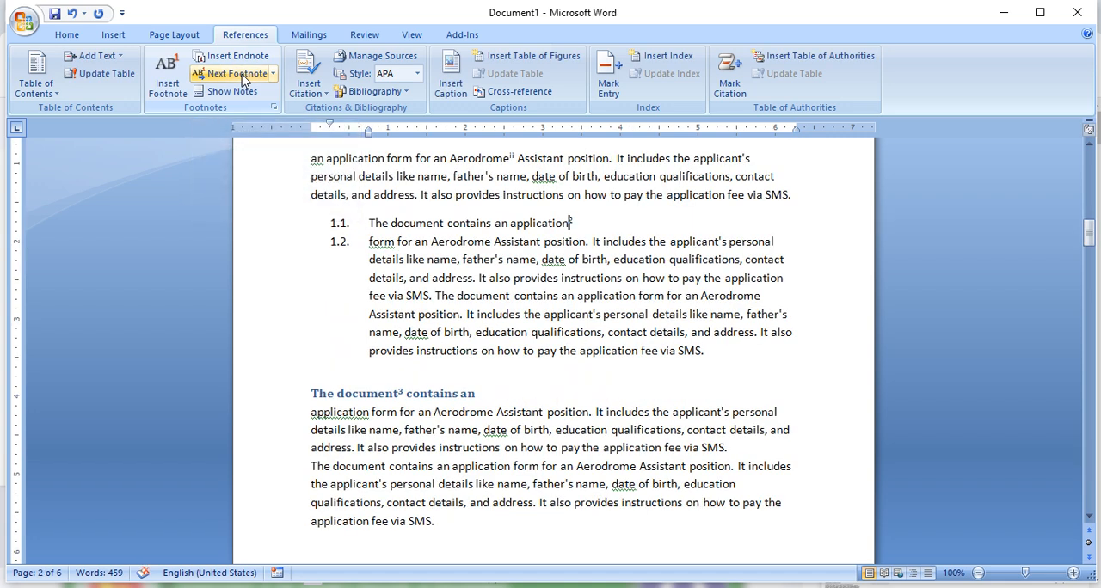
pyautogui.click(243, 77)
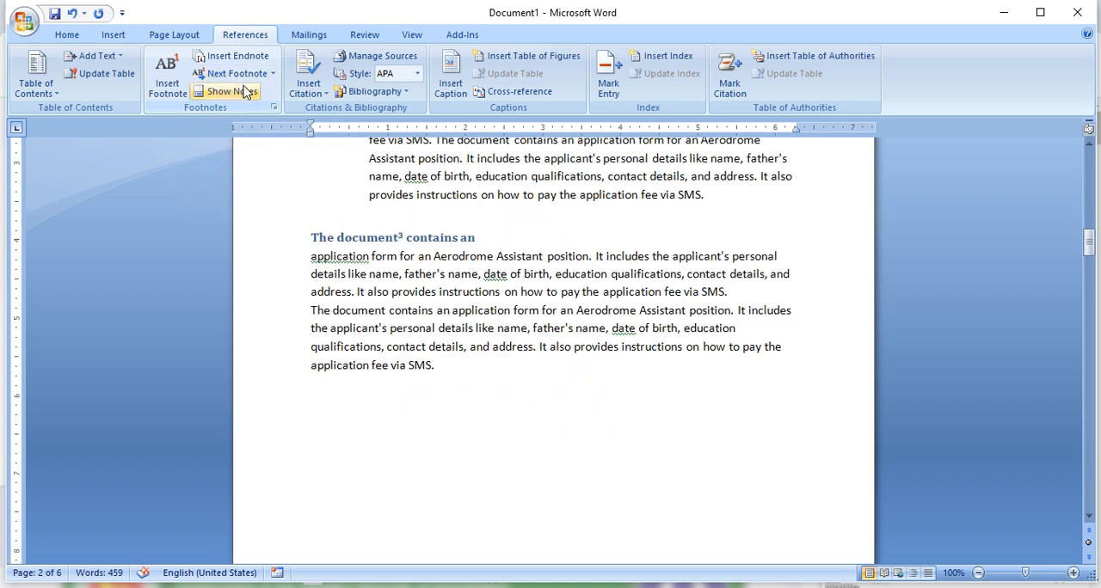
pyautogui.click(273, 74)
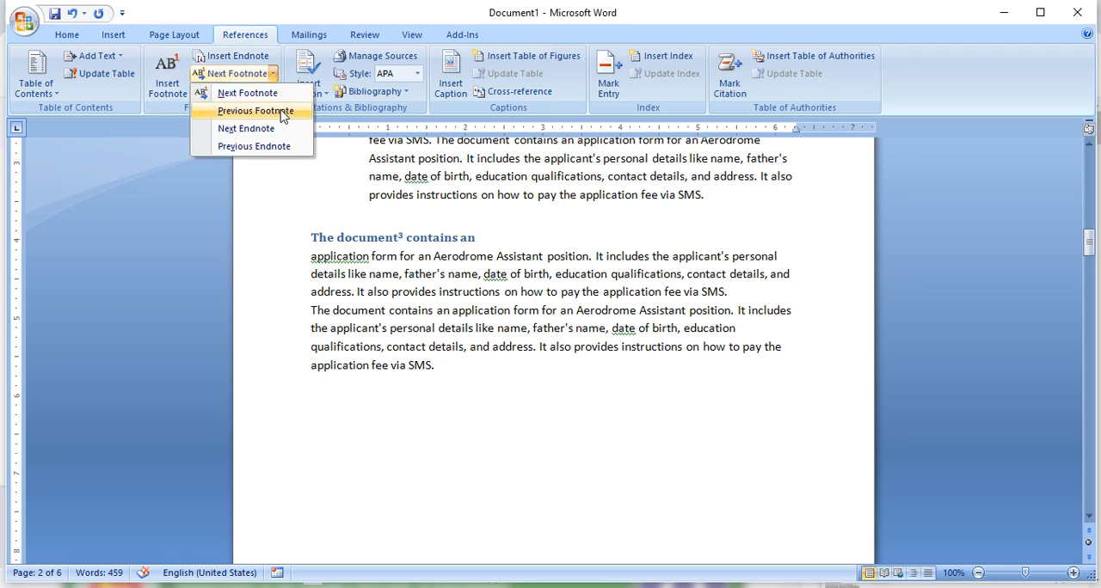
pyautogui.click(283, 111)
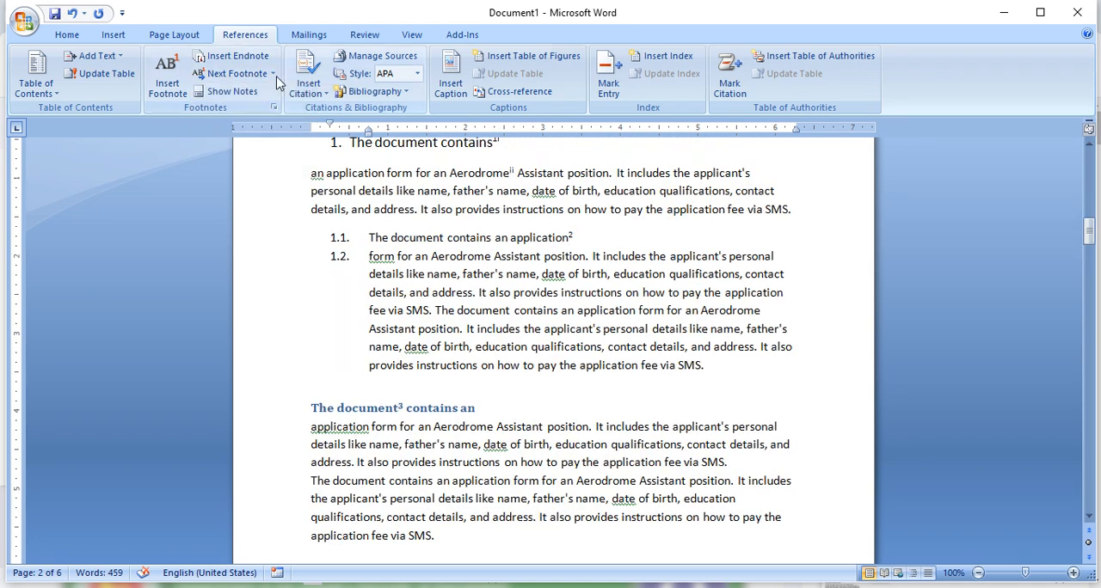
# - Show the document's notes, choosing to view the endnote area
pyautogui.click(231, 93)
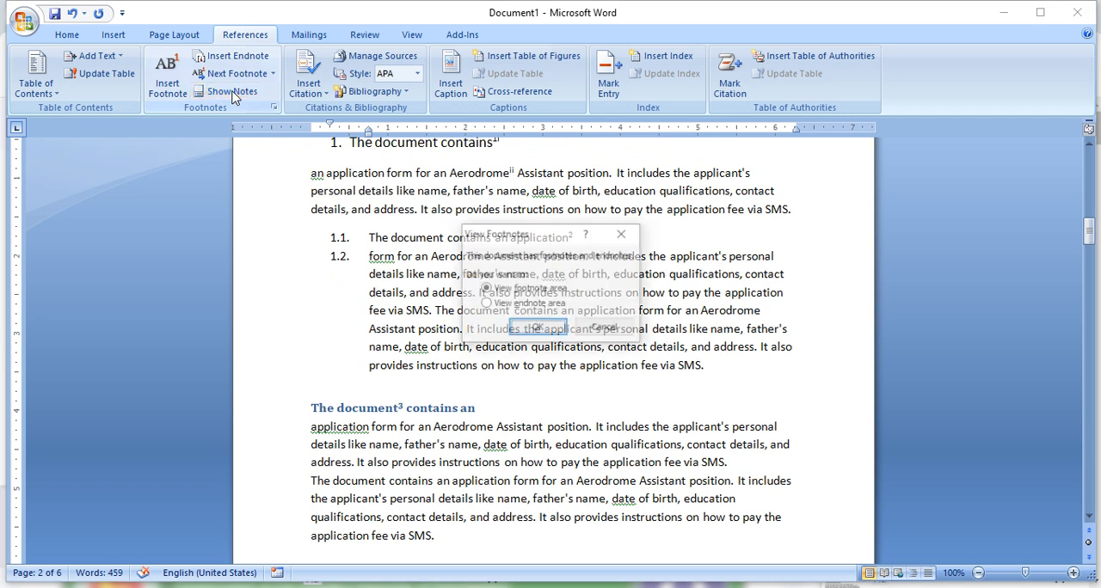
pyautogui.click(521, 305)
pyautogui.click(535, 329)
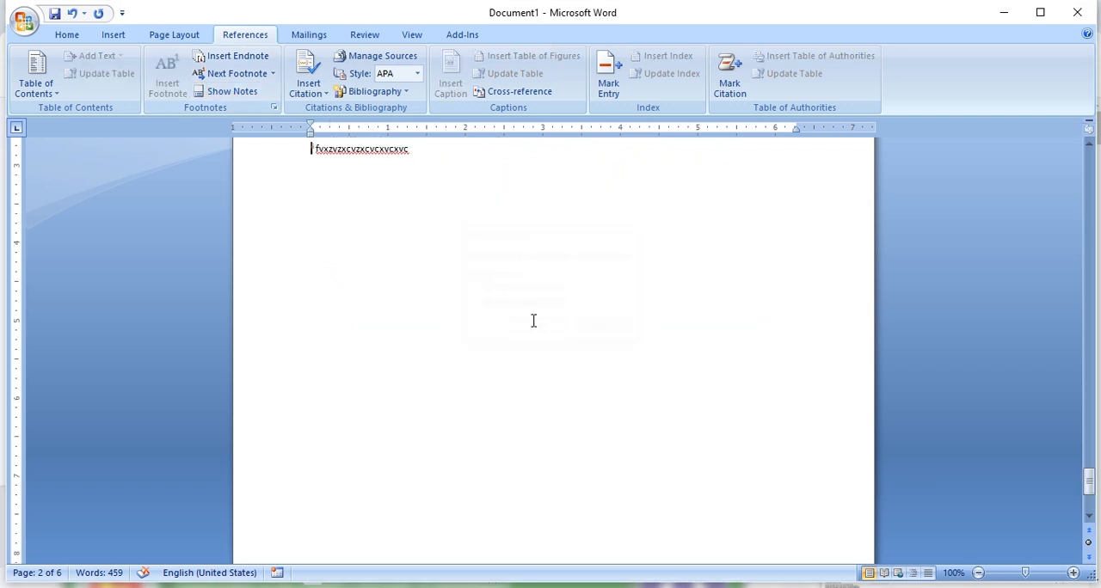
# - Return the cursor to the body text below the last paragraph on page 2
pyautogui.scroll(5, 374, 214)
pyautogui.scroll(10, 388, 350)
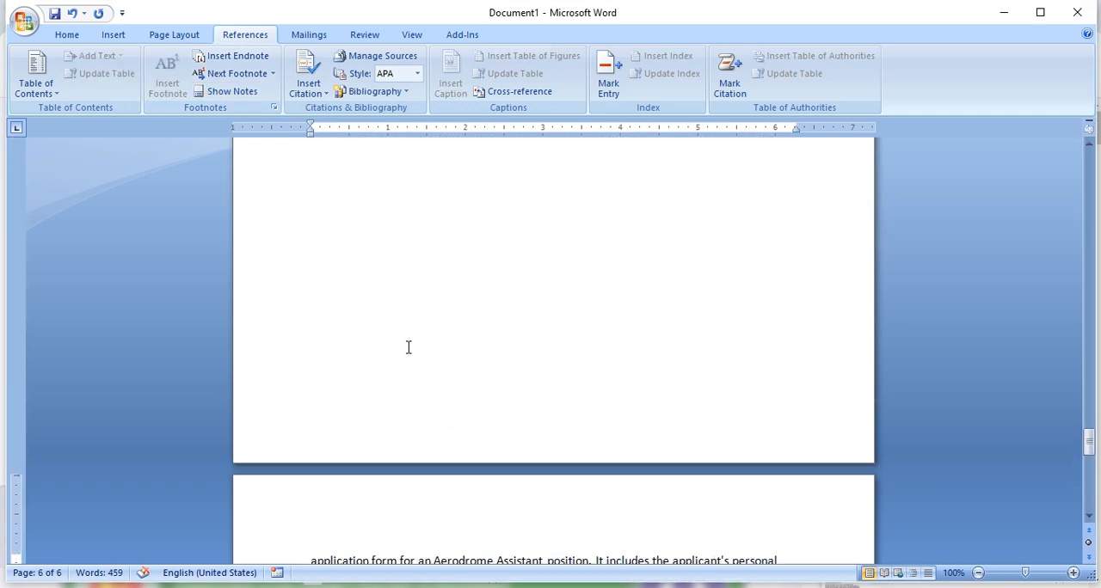
pyautogui.scroll(10, 406, 317)
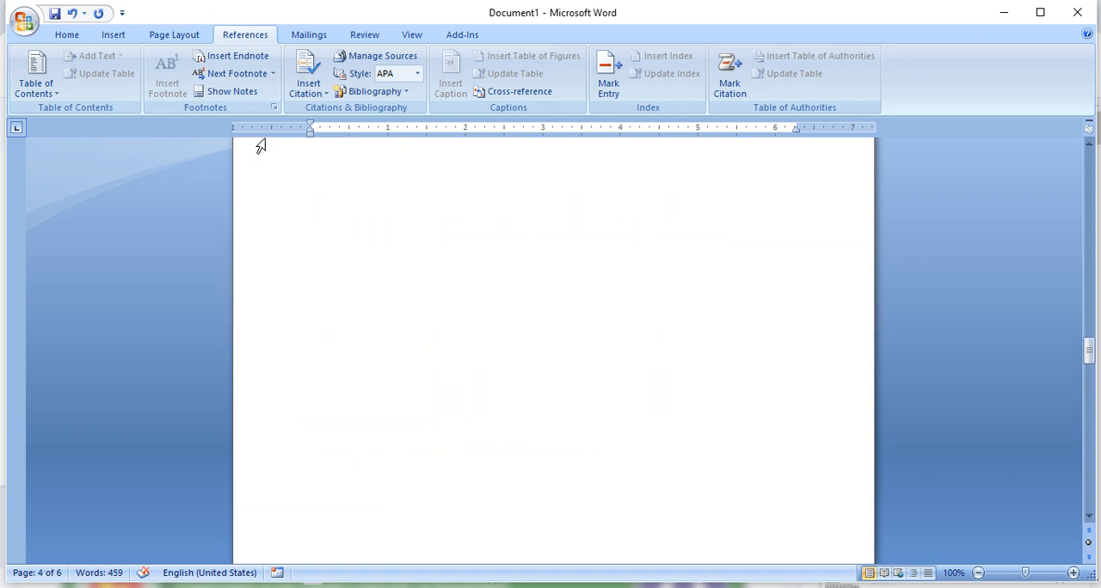
pyautogui.scroll(10, 327, 187)
pyautogui.scroll(10, 330, 190)
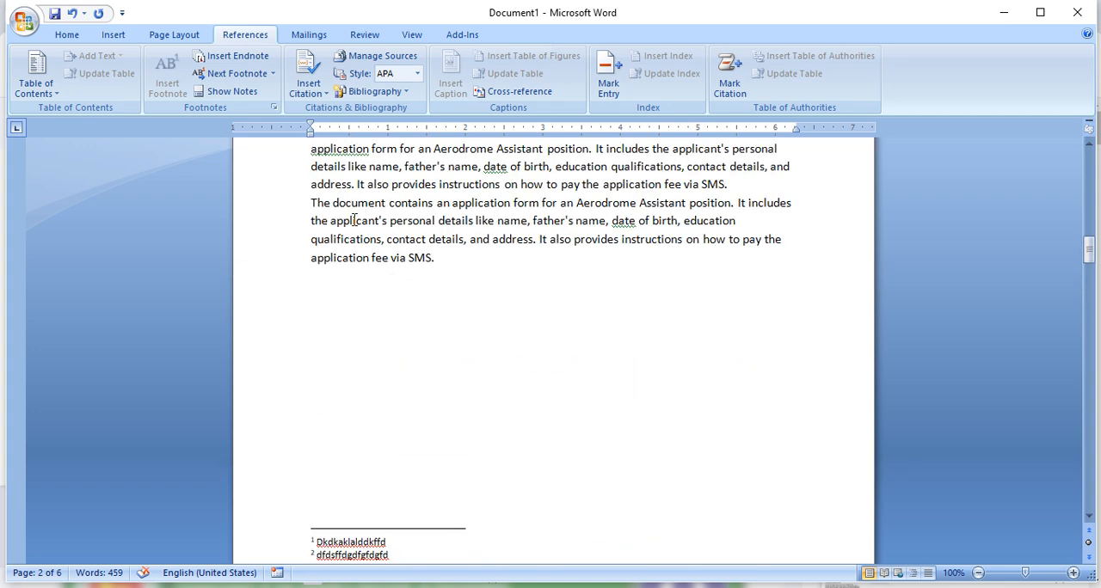
pyautogui.click(447, 301)
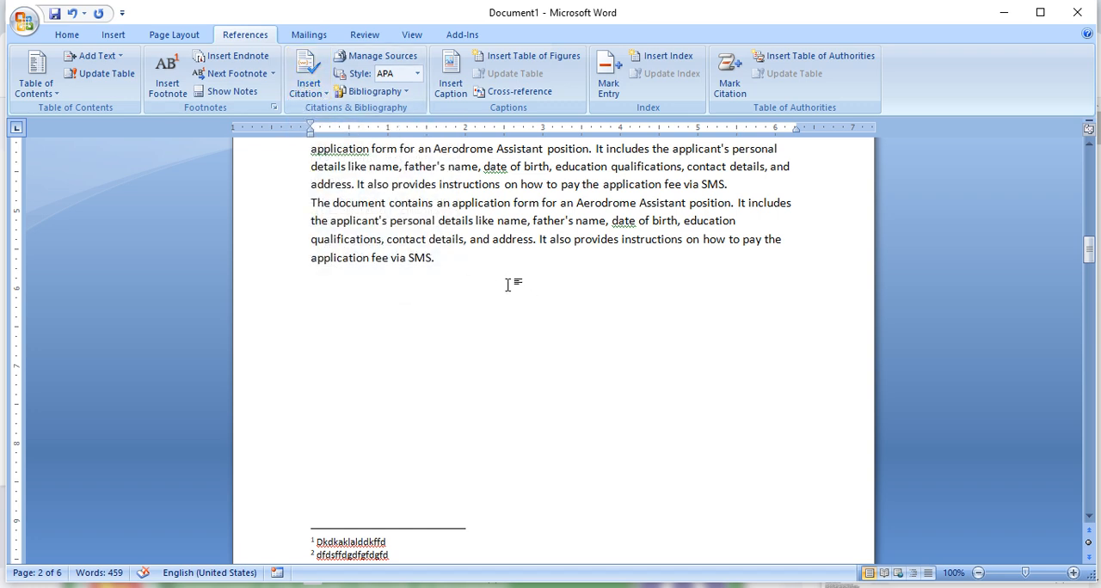
# - Switch to the Scribd document page in Chrome and select "Jiban Bima Corporation:" in its title
pyautogui.click(257, 587)
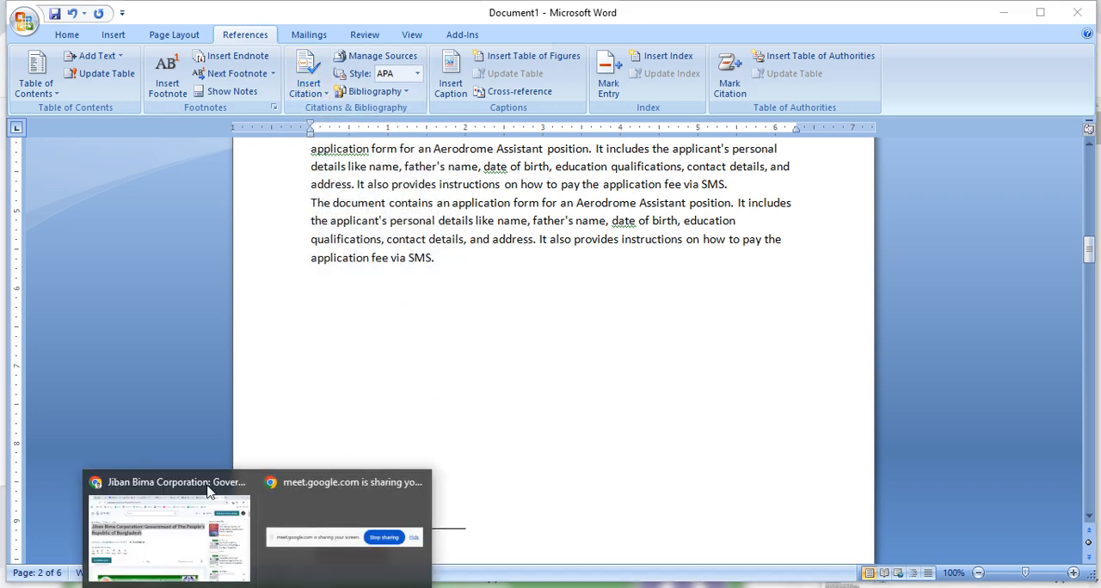
pyautogui.click(207, 491)
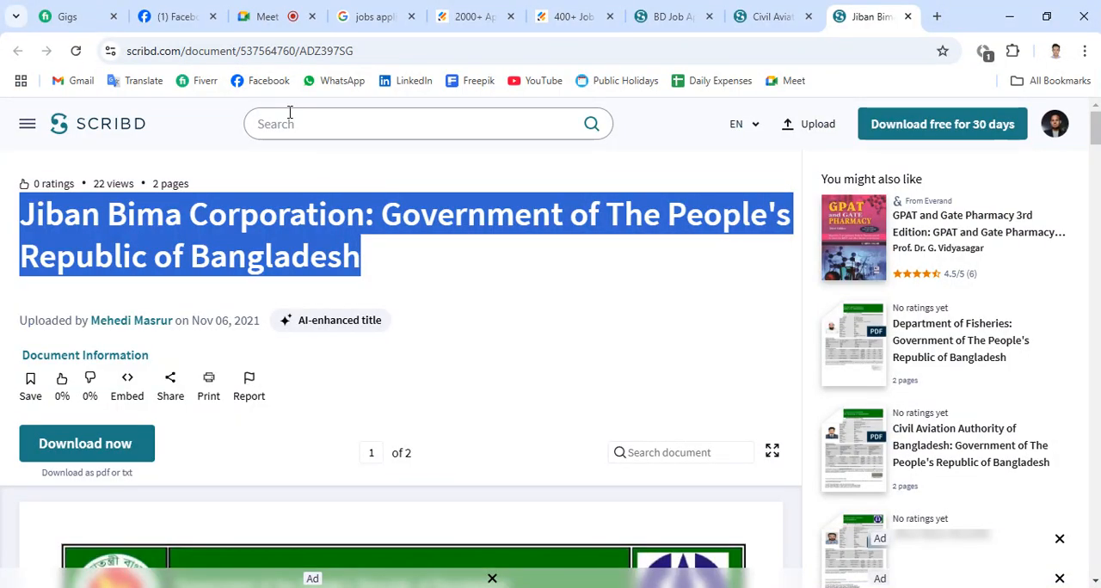
pyautogui.click(232, 228)
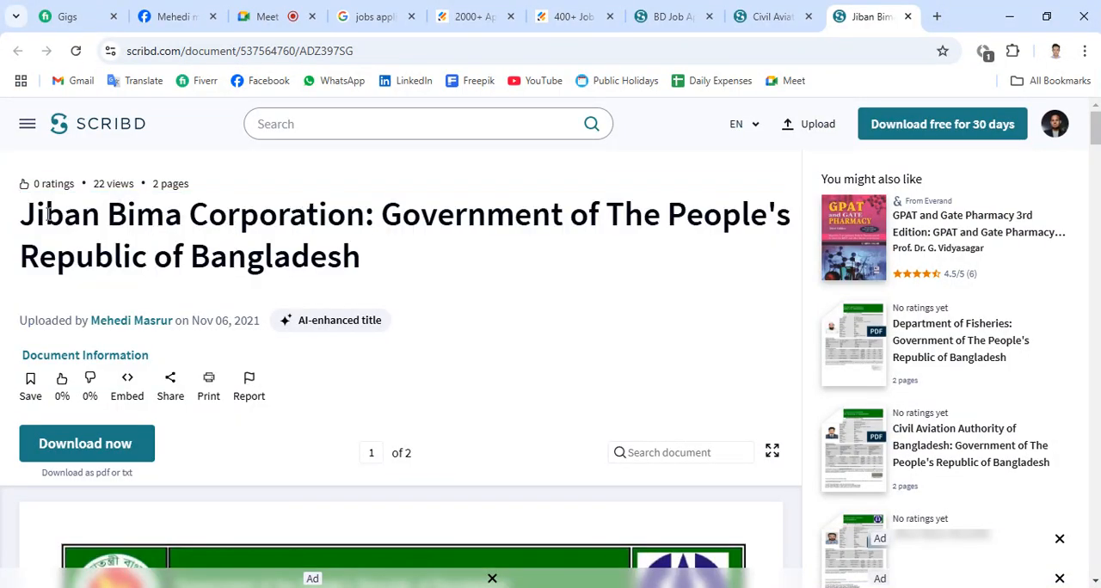
pyautogui.moveTo(26, 211); pyautogui.dragTo(385, 213)
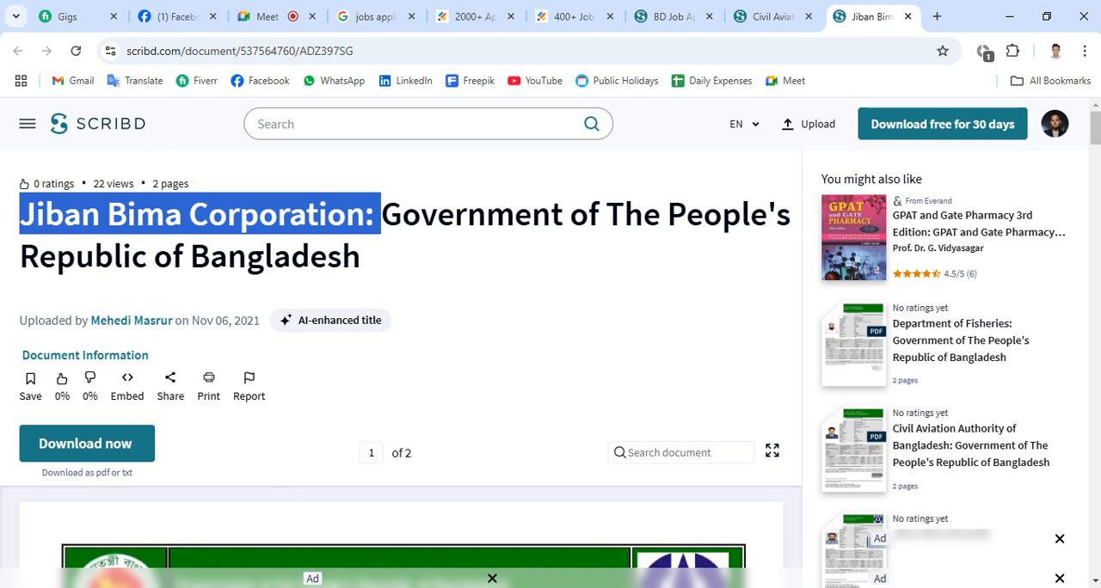
# - Switch back to Document1 in Word and start adding a new source for a citation
pyautogui.click(310, 545)
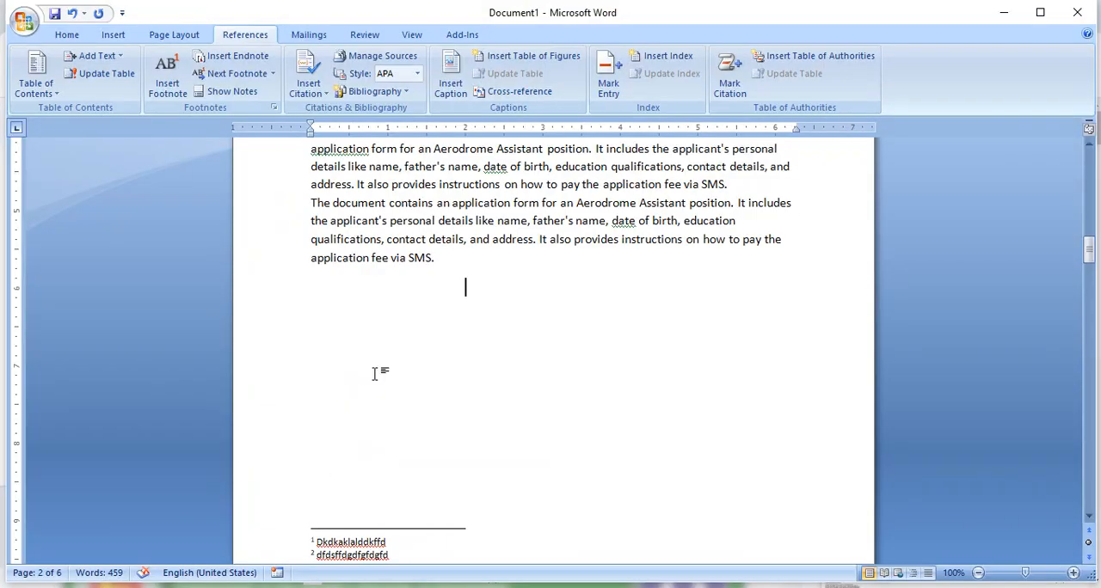
pyautogui.scroll(10, 472, 300)
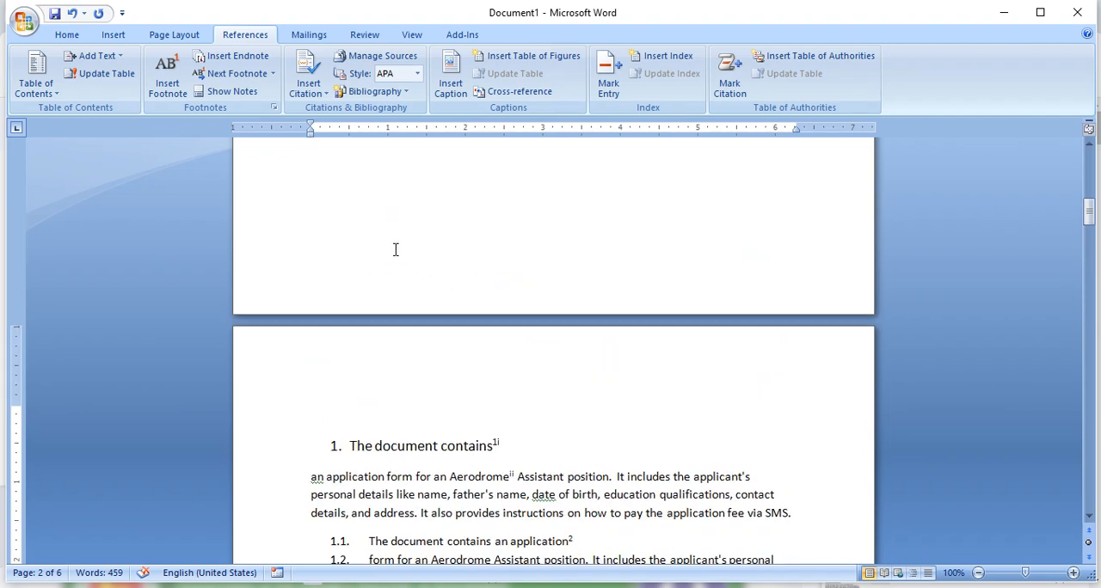
pyautogui.scroll(13, 396, 249)
pyautogui.scroll(-20, 415, 254)
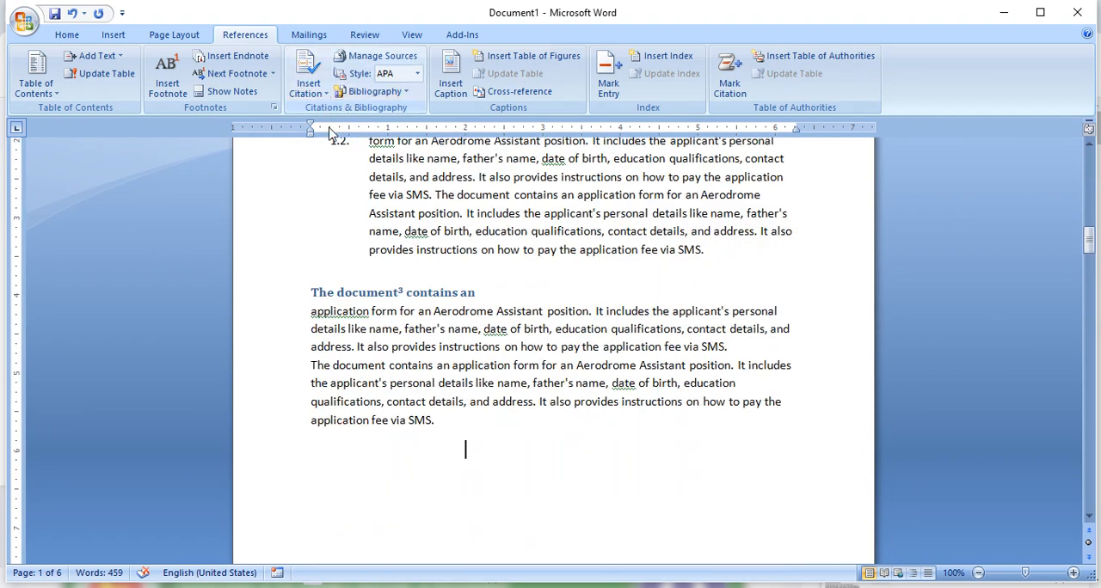
pyautogui.click(312, 83)
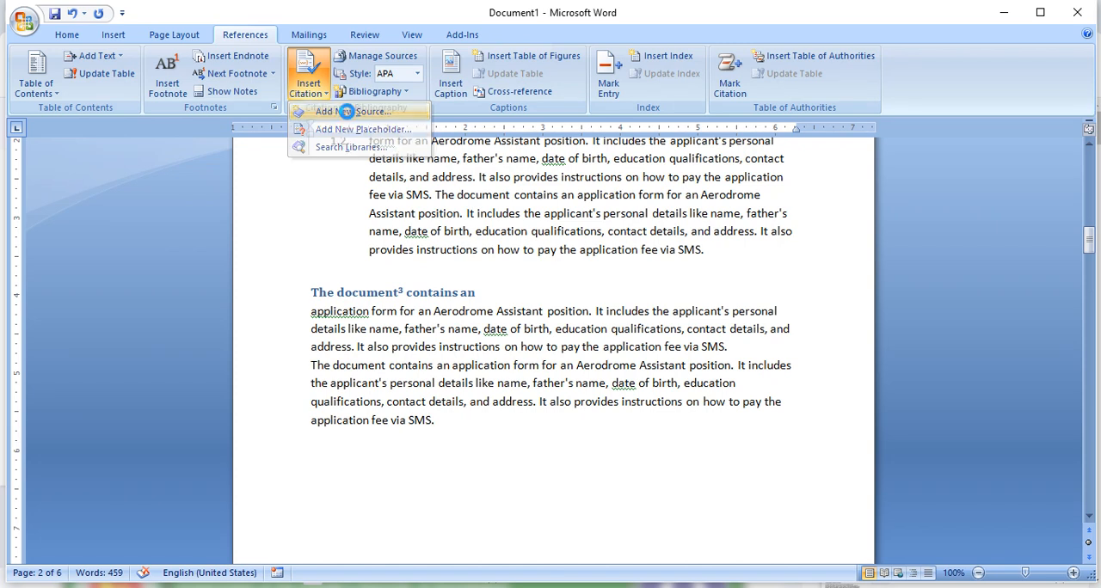
pyautogui.click(348, 113)
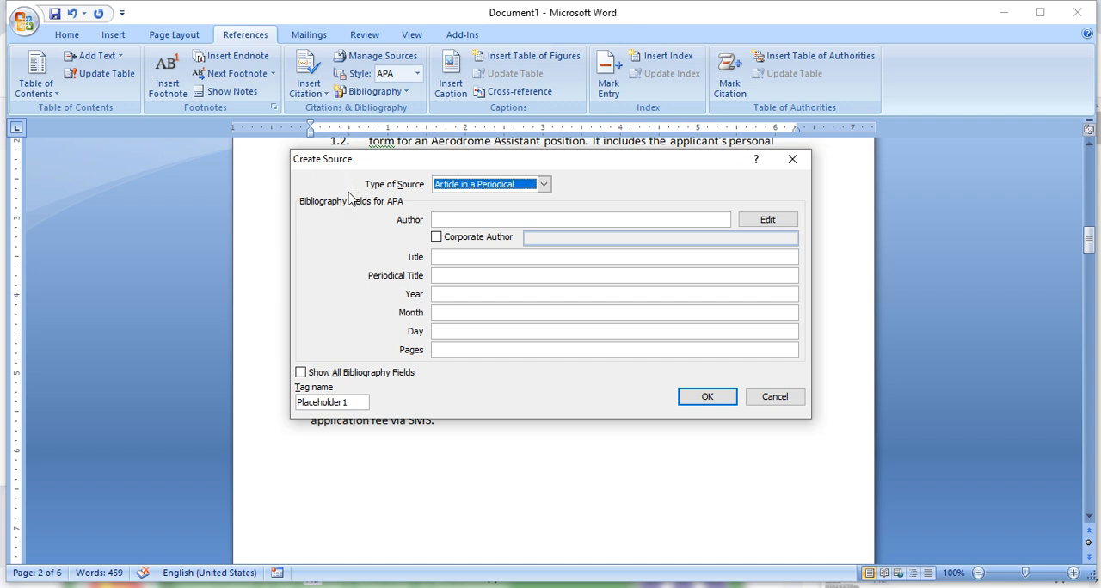
# - Try Book as the type of source and settle on Web site
pyautogui.click(543, 184)
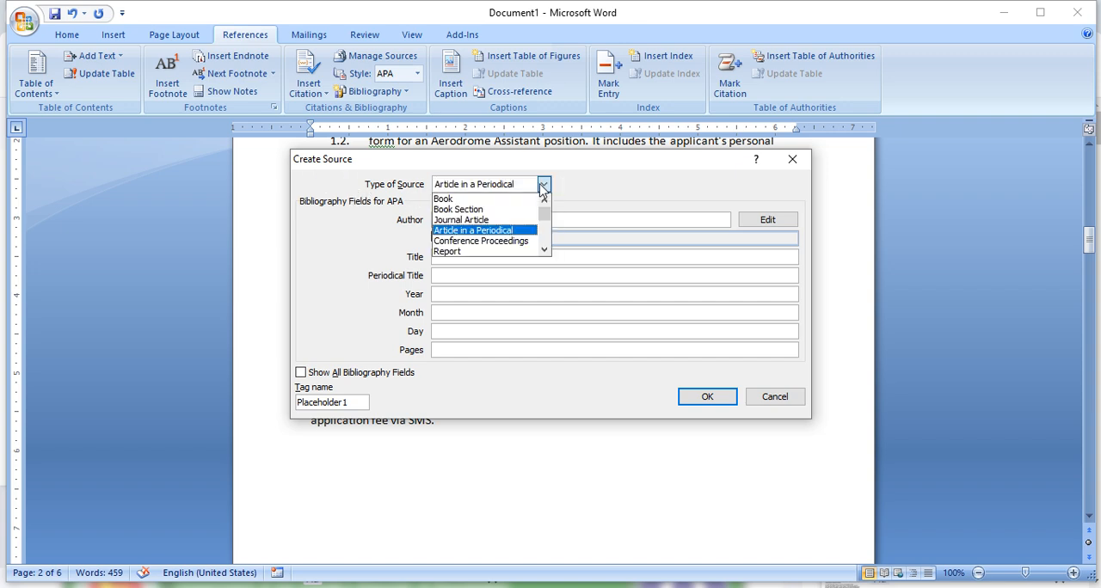
pyautogui.click(456, 199)
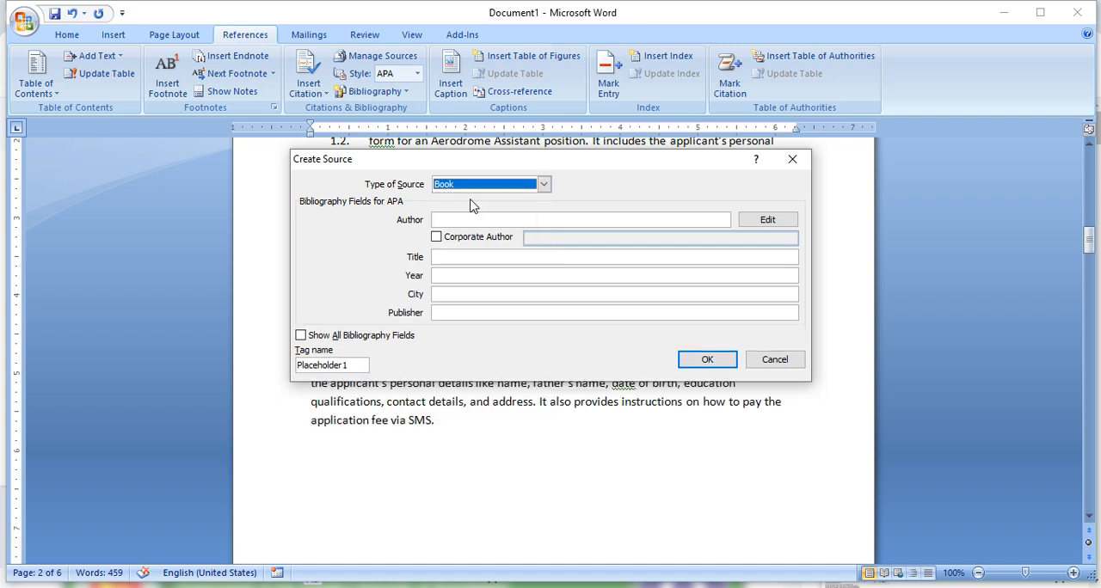
pyautogui.click(543, 184)
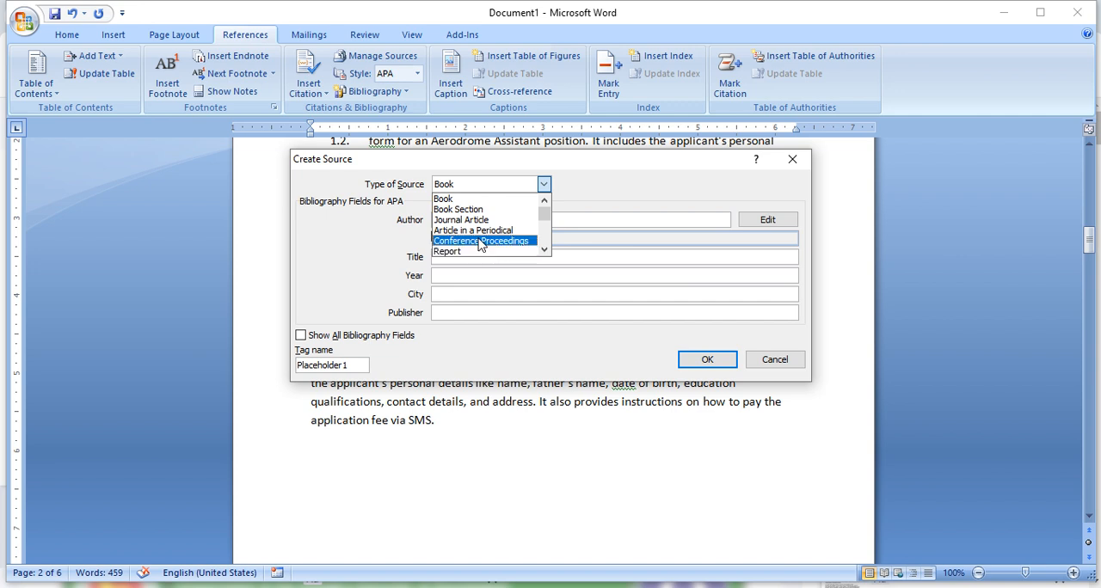
pyautogui.scroll(-2, 487, 238)
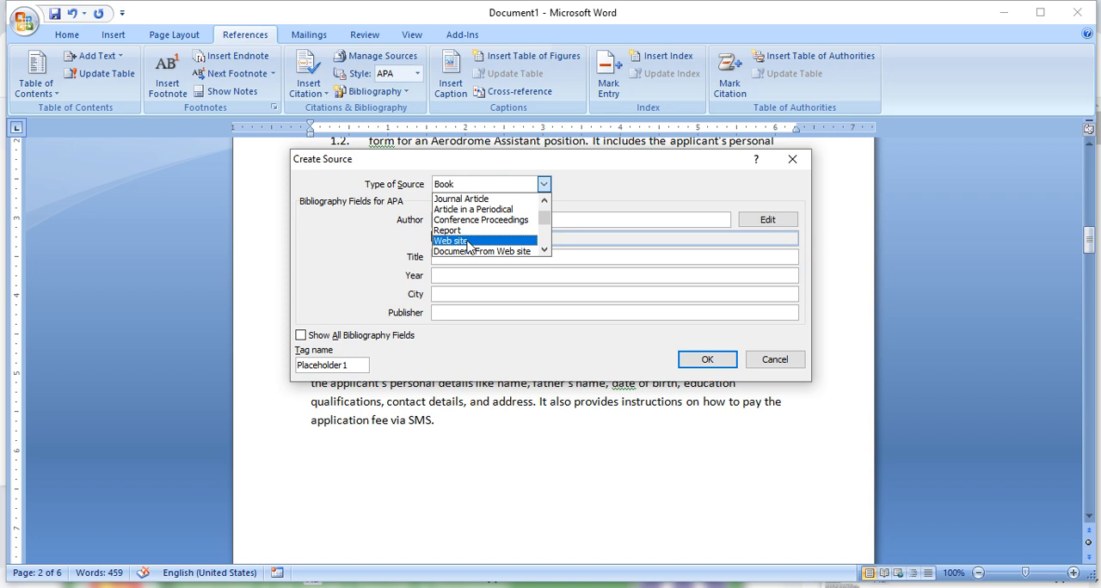
pyautogui.click(469, 243)
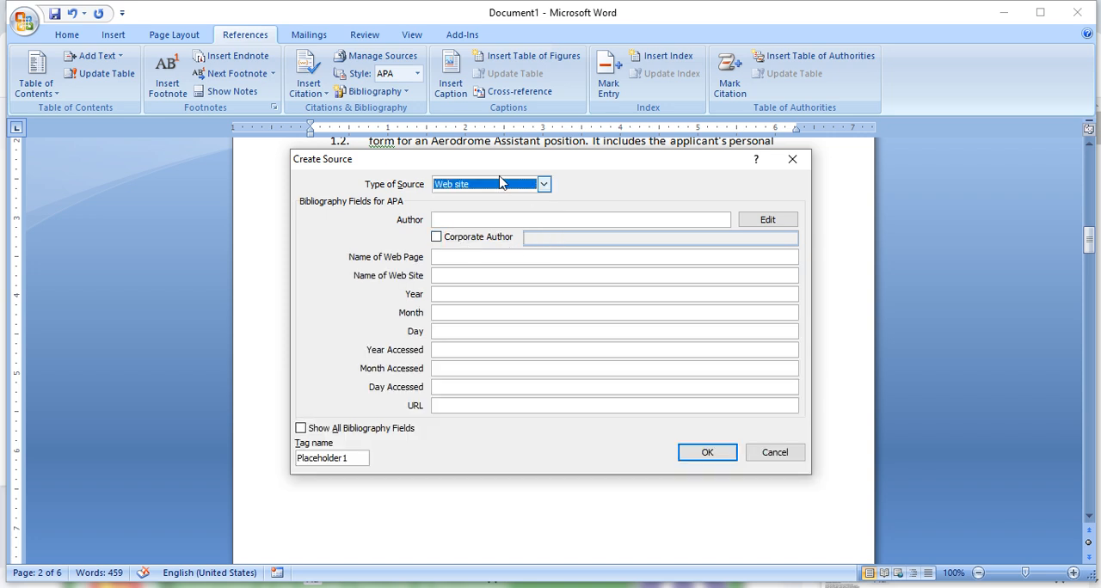
# - Examine the other available source types and keep Web site as the choice
pyautogui.click(544, 184)
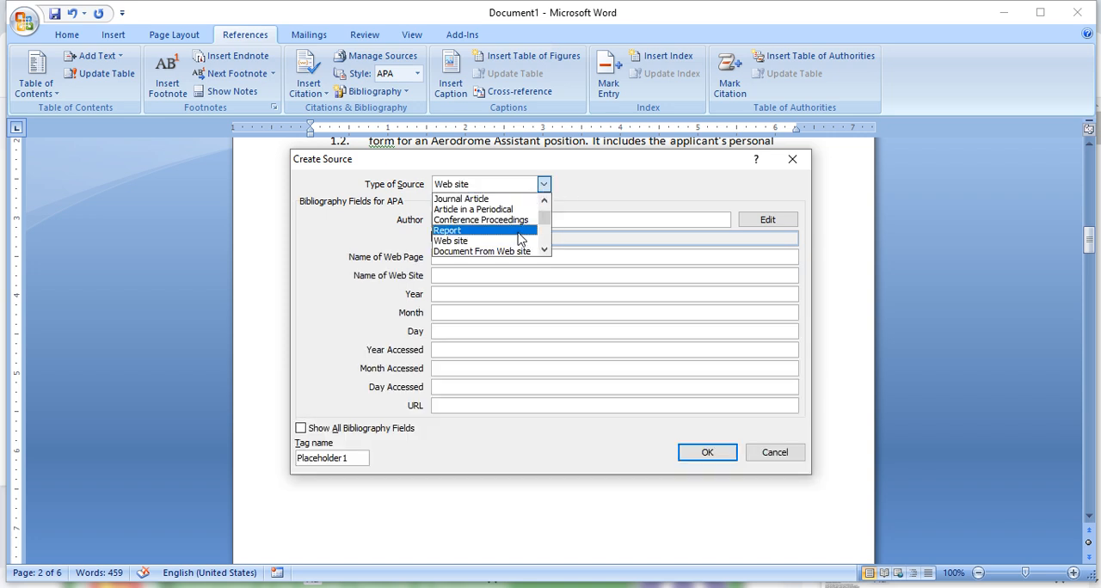
pyautogui.scroll(-2, 521, 238)
pyautogui.scroll(2, 521, 238)
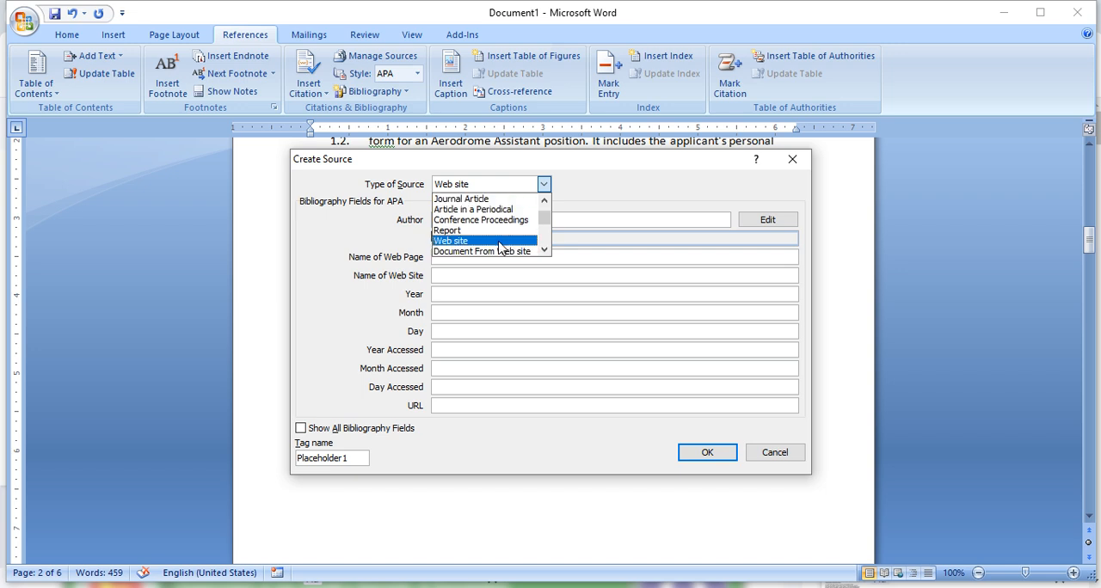
pyautogui.scroll(1, 500, 247)
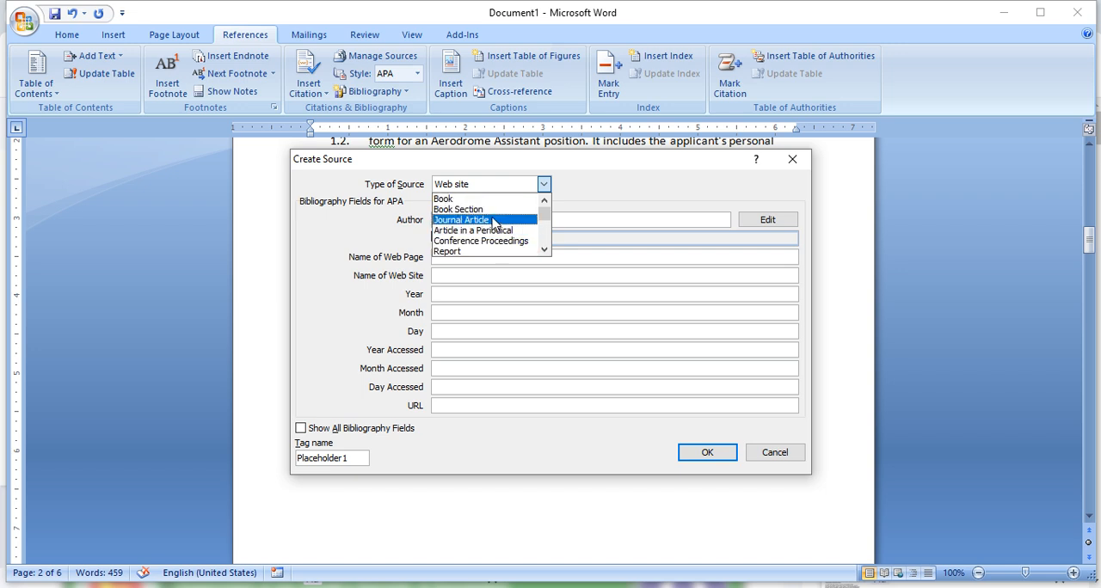
pyautogui.scroll(-3, 495, 221)
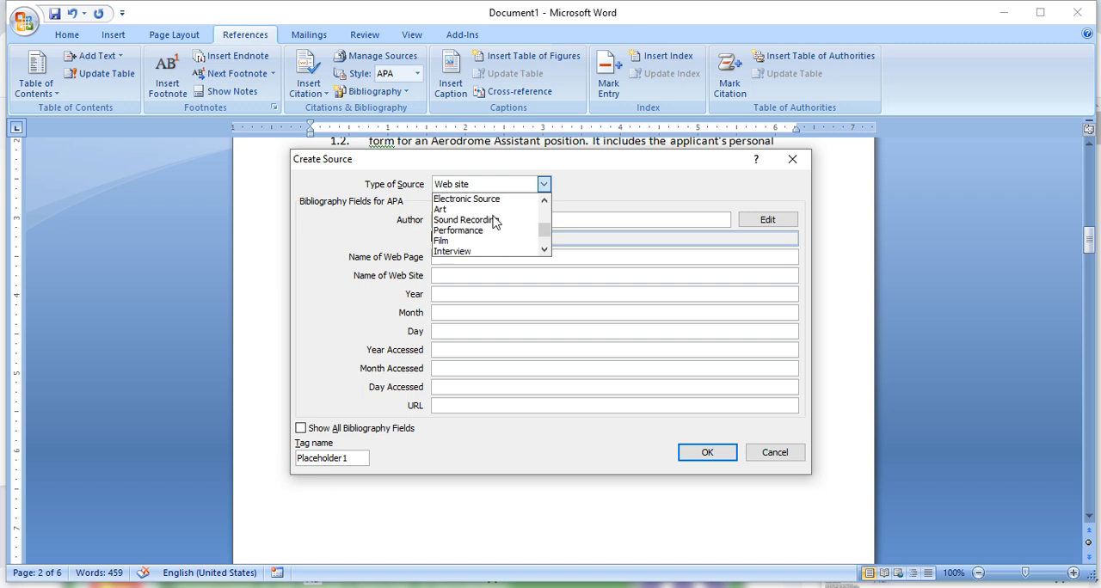
pyautogui.scroll(-1, 494, 222)
pyautogui.scroll(2, 495, 222)
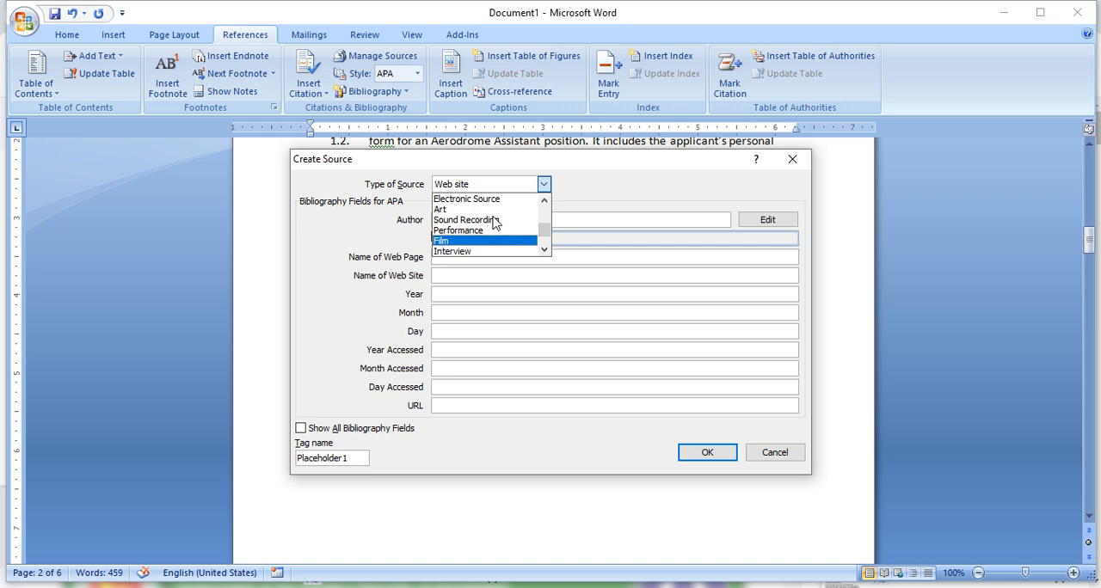
pyautogui.scroll(1, 494, 222)
pyautogui.scroll(-1, 494, 222)
pyautogui.scroll(2, 494, 222)
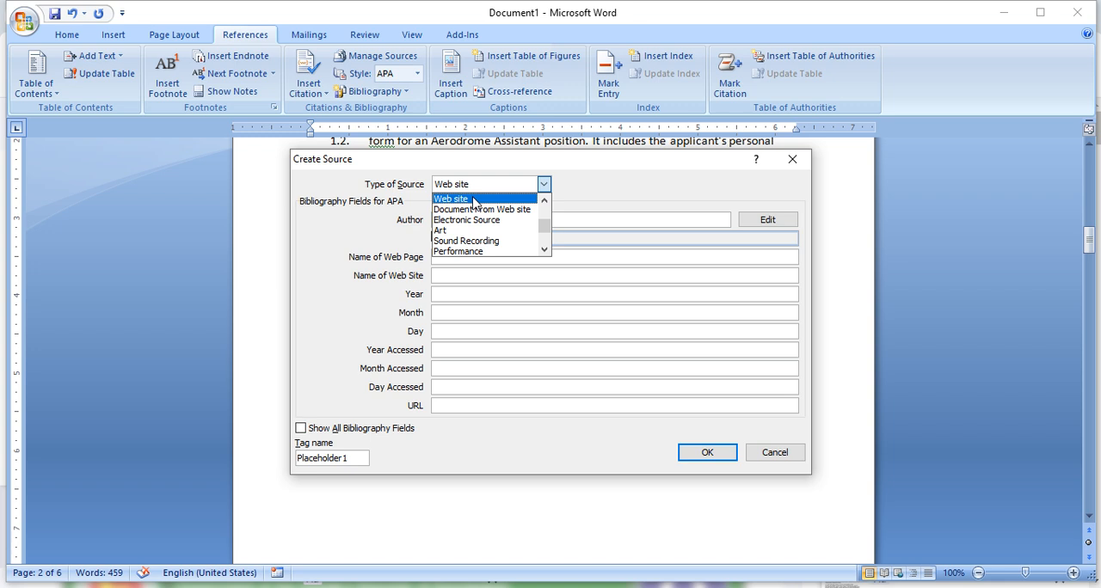
pyautogui.click(462, 201)
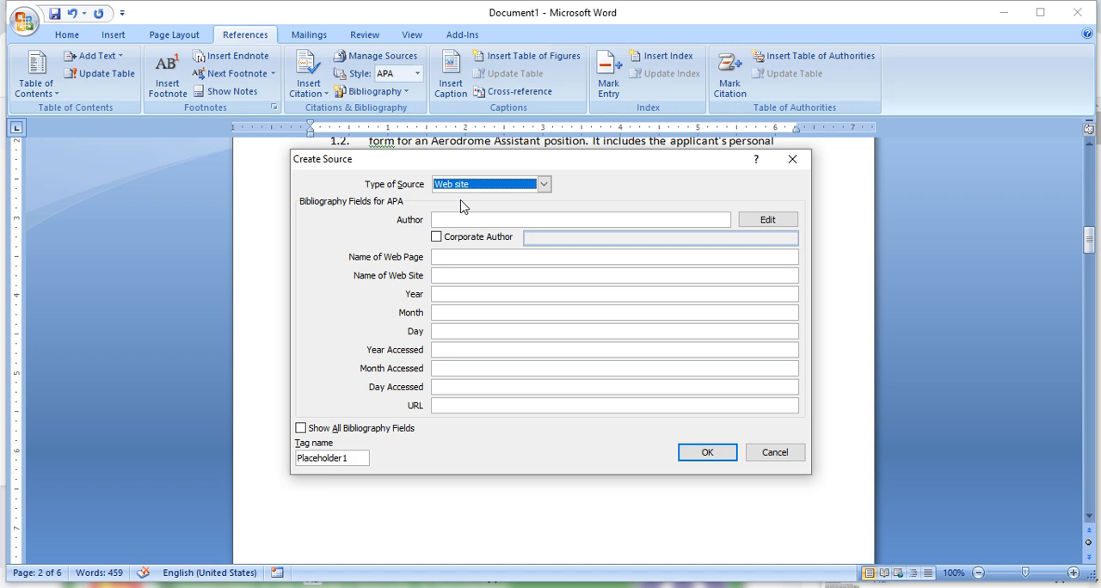
# - Enter Scribd as the source's author and copy it into the name of the web page
pyautogui.click(462, 223)
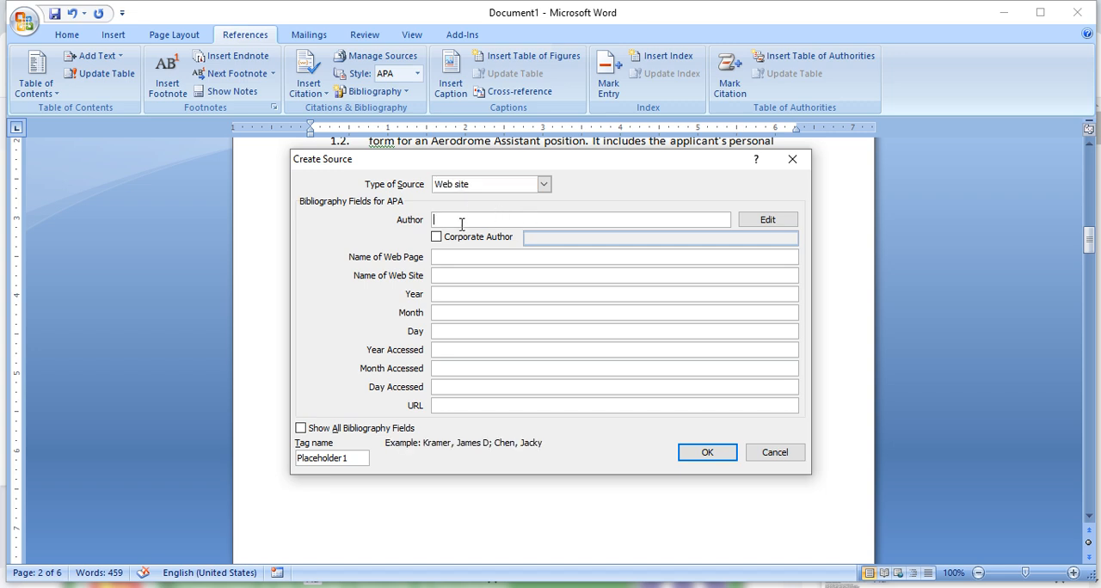
pyautogui.write('Scribe')
pyautogui.press('BackSpace')
pyautogui.write('d')
pyautogui.click(473, 256)
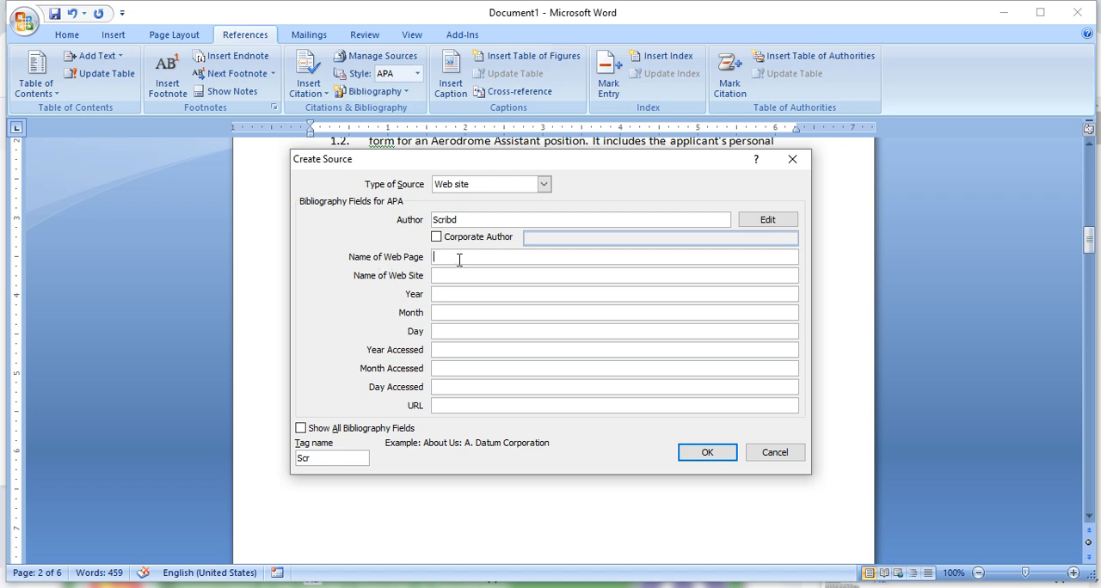
pyautogui.moveTo(459, 220); pyautogui.dragTo(396, 217)
pyautogui.hotkey('ctrl', 'c')
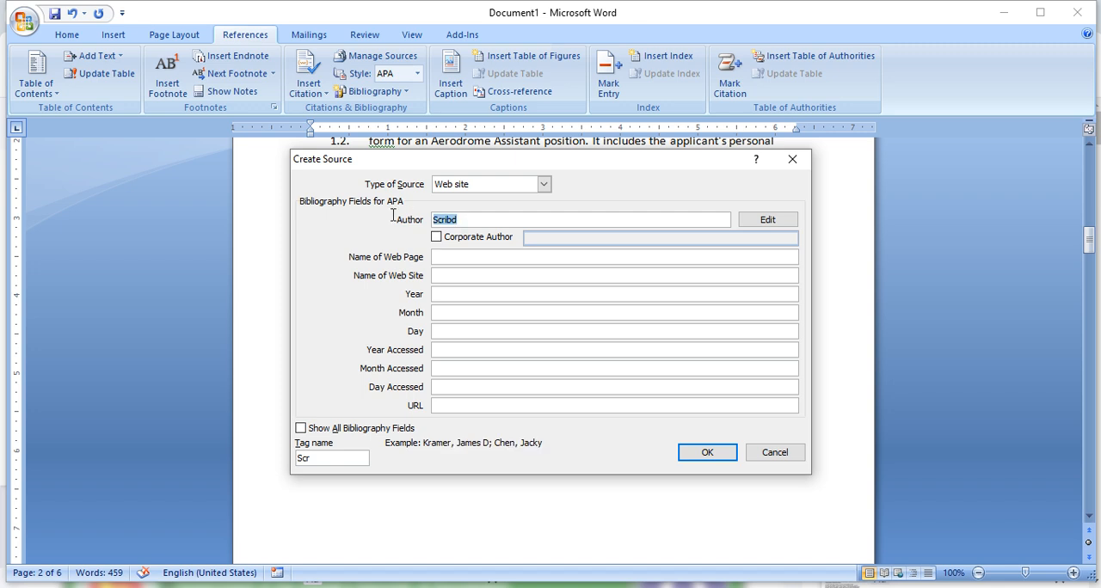
pyautogui.click(463, 257)
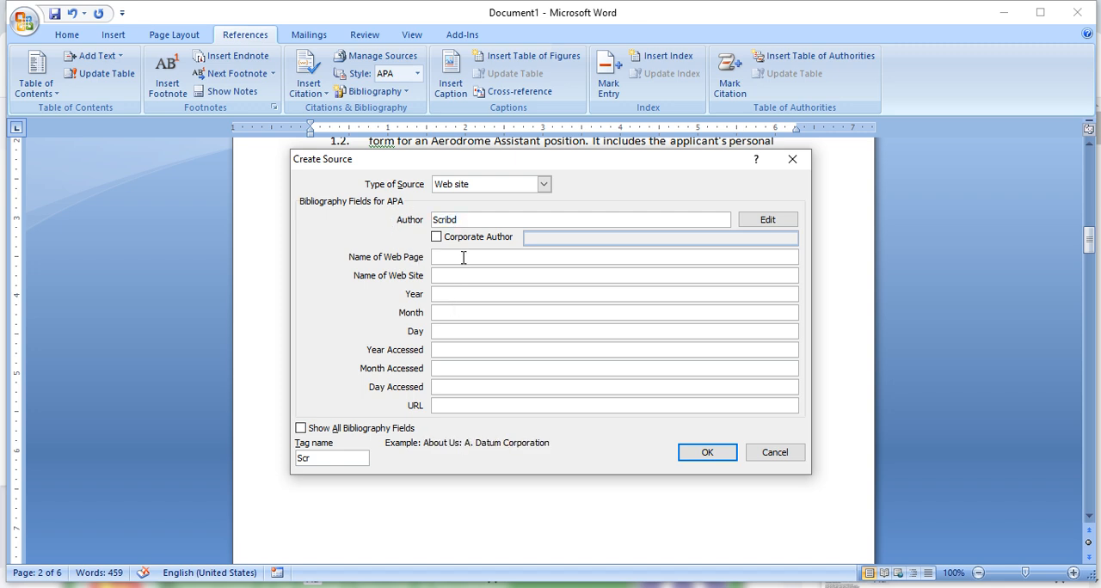
pyautogui.hotkey('ctrl', 'v')
# - Copy the Scribd document page's address from Chrome and paste it in Word as the name of the web site
pyautogui.click(451, 276)
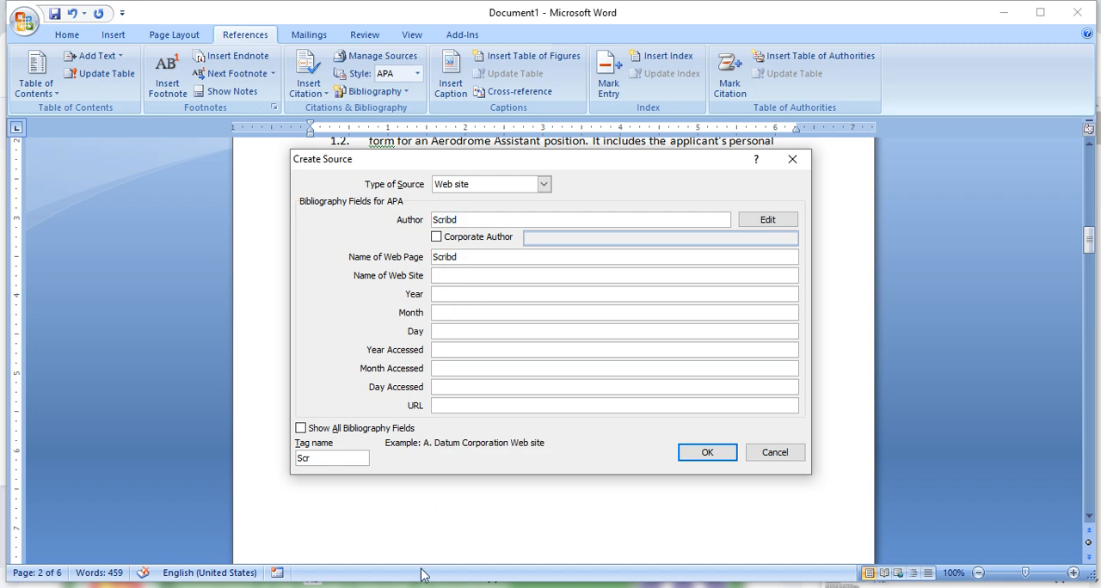
pyautogui.click(260, 587)
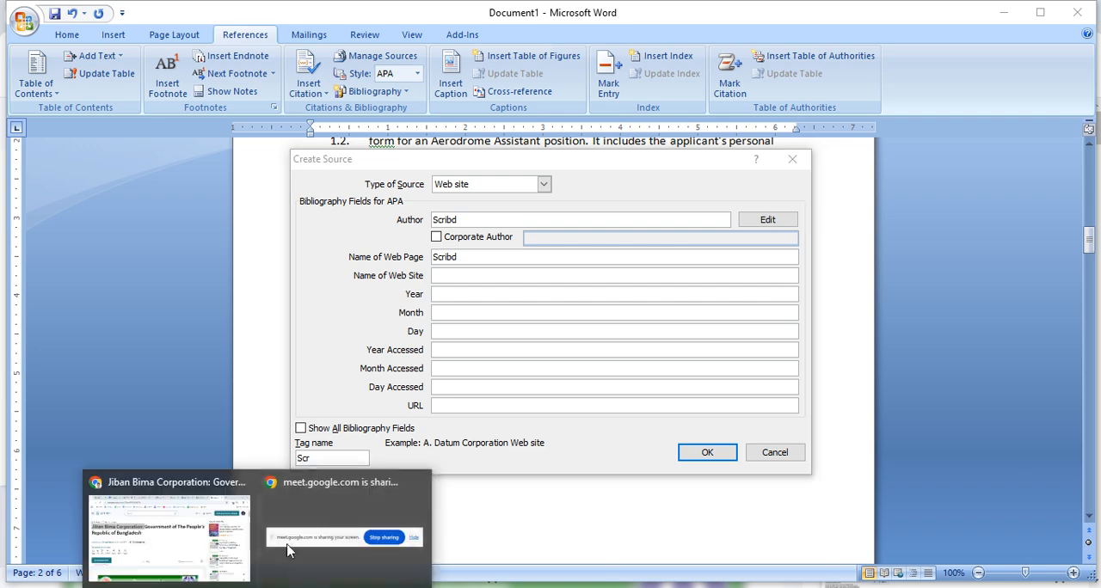
pyautogui.click(209, 539)
pyautogui.click(405, 49)
pyautogui.hotkey('ctrl', 'c')
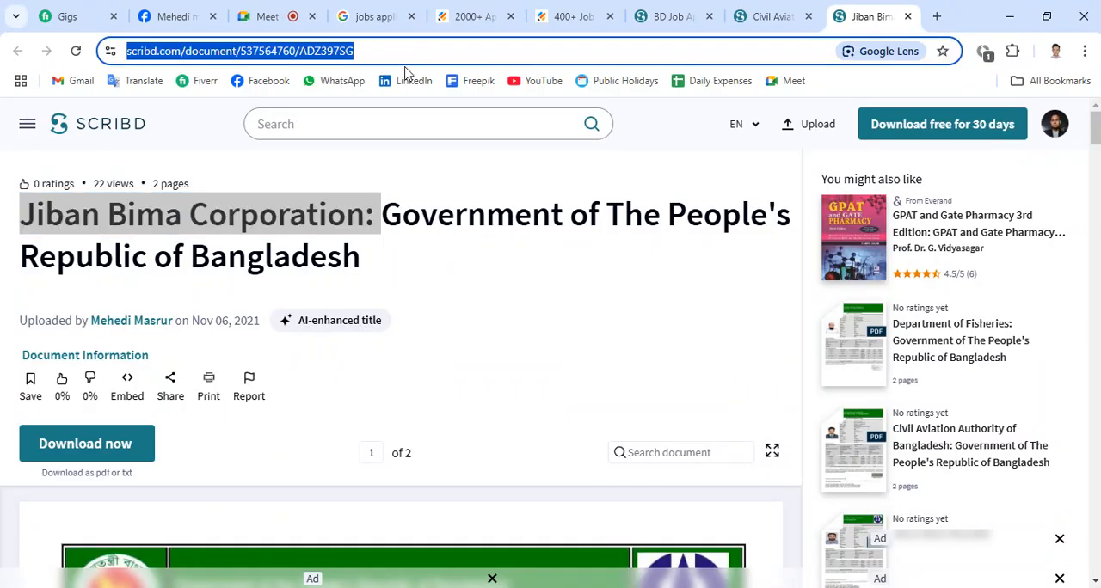
pyautogui.click(378, 586)
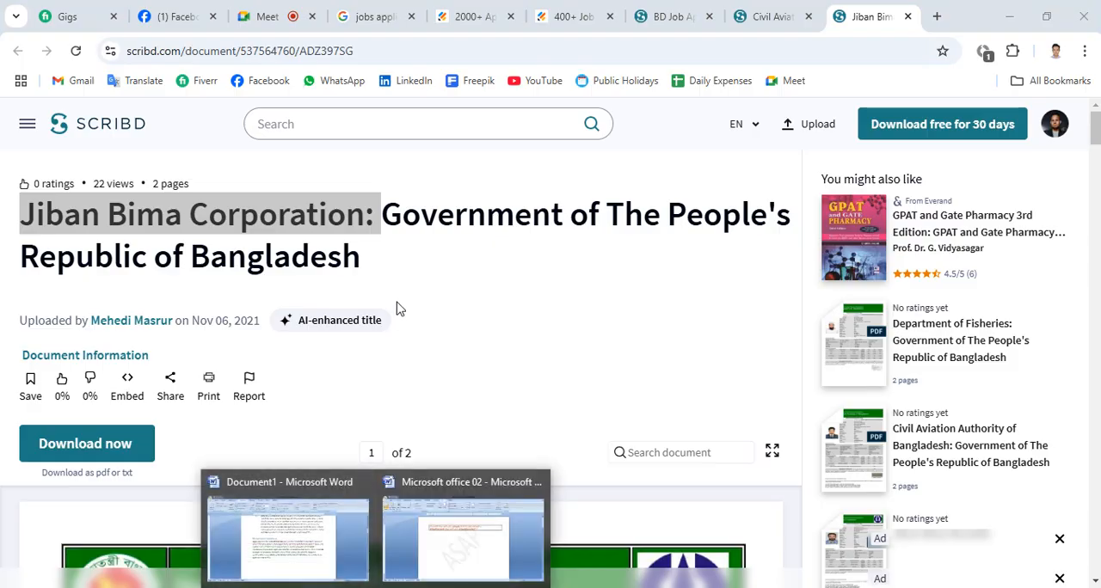
pyautogui.click(307, 559)
pyautogui.hotkey('ctrl', 'v')
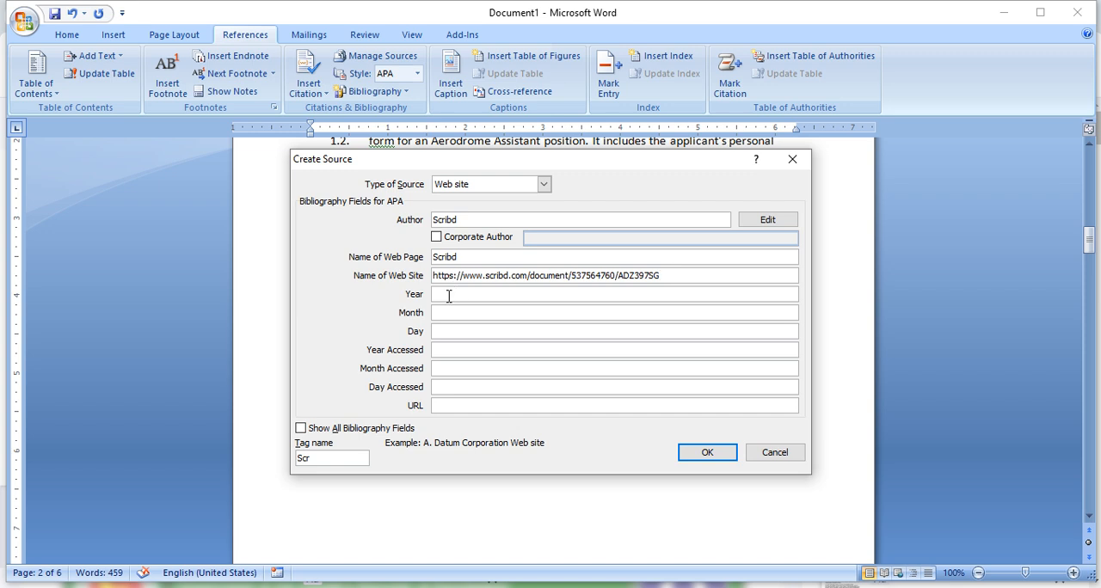
# - Set the source's year to 2024 and month to 11, and create the source
pyautogui.click(449, 295)
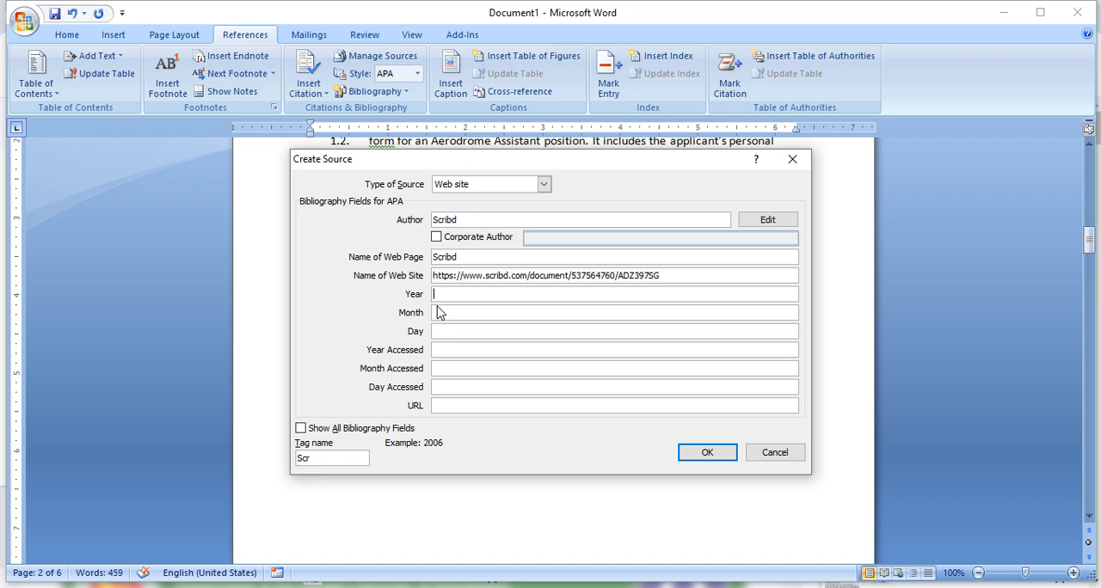
pyautogui.write('2024')
pyautogui.click(439, 313)
pyautogui.click(724, 456)
# - Follow the footnote reference in heading 1 to its note and select the (Scribd, 2024) citation on the next page
pyautogui.scroll(8, 612, 306)
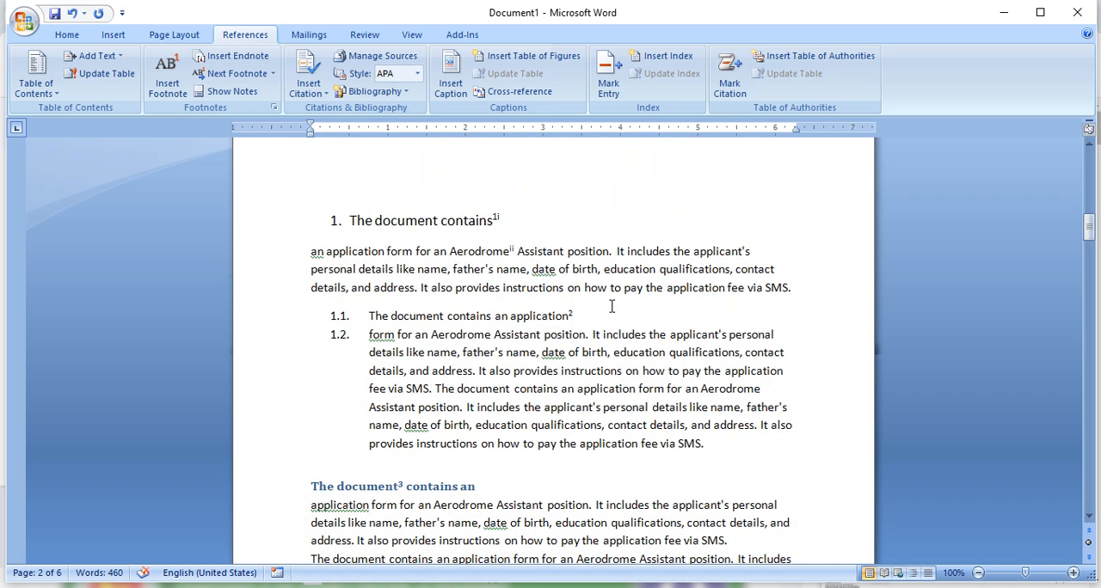
pyautogui.scroll(10, 614, 306)
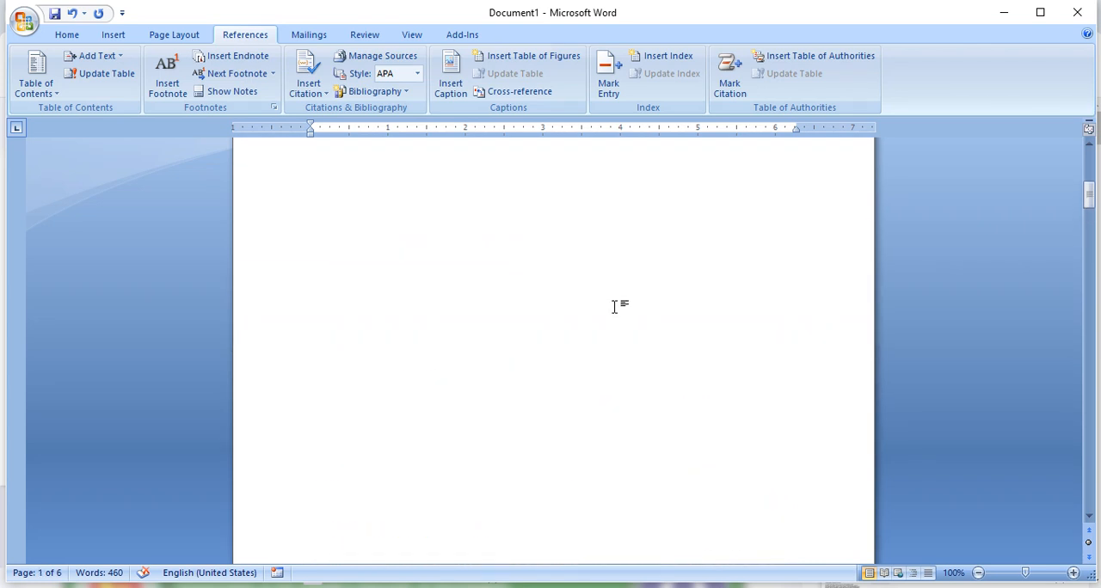
pyautogui.scroll(-8, 614, 306)
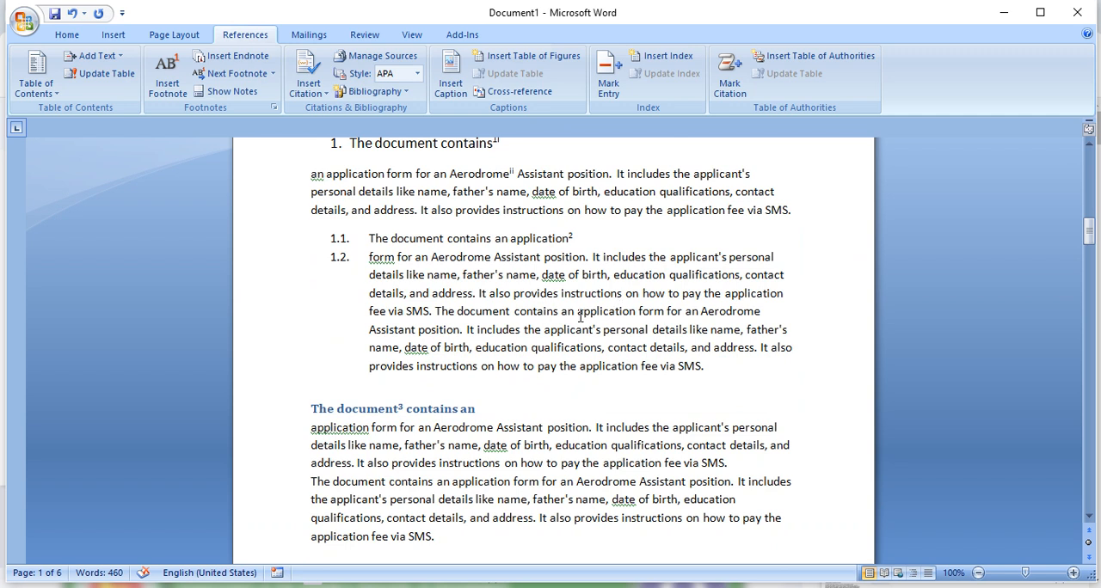
pyautogui.scroll(-4, 602, 314)
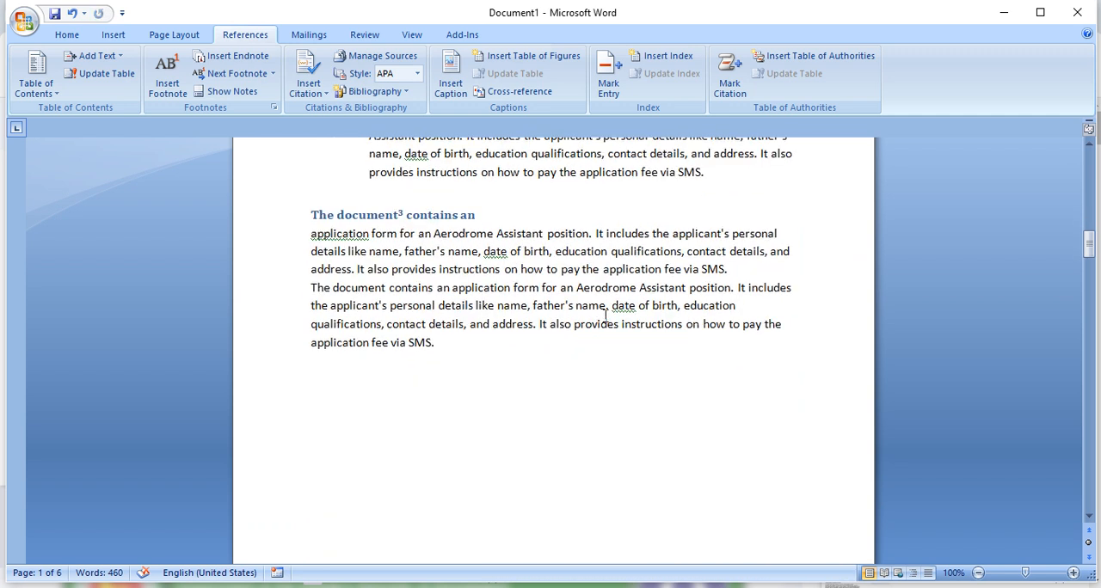
pyautogui.scroll(5, 605, 315)
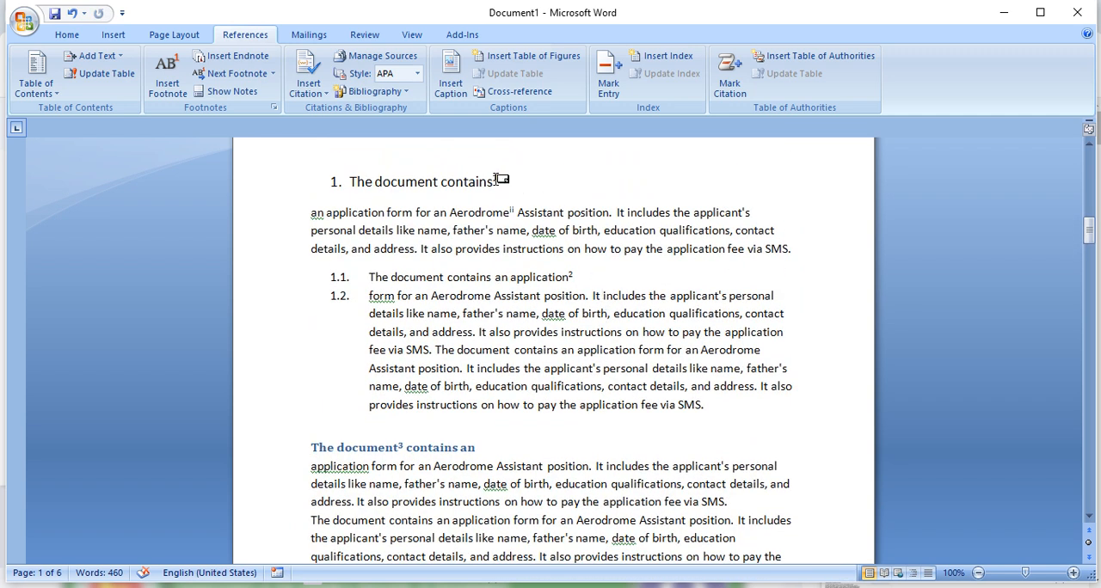
pyautogui.click(496, 180)
pyautogui.doubleClick(496, 180)
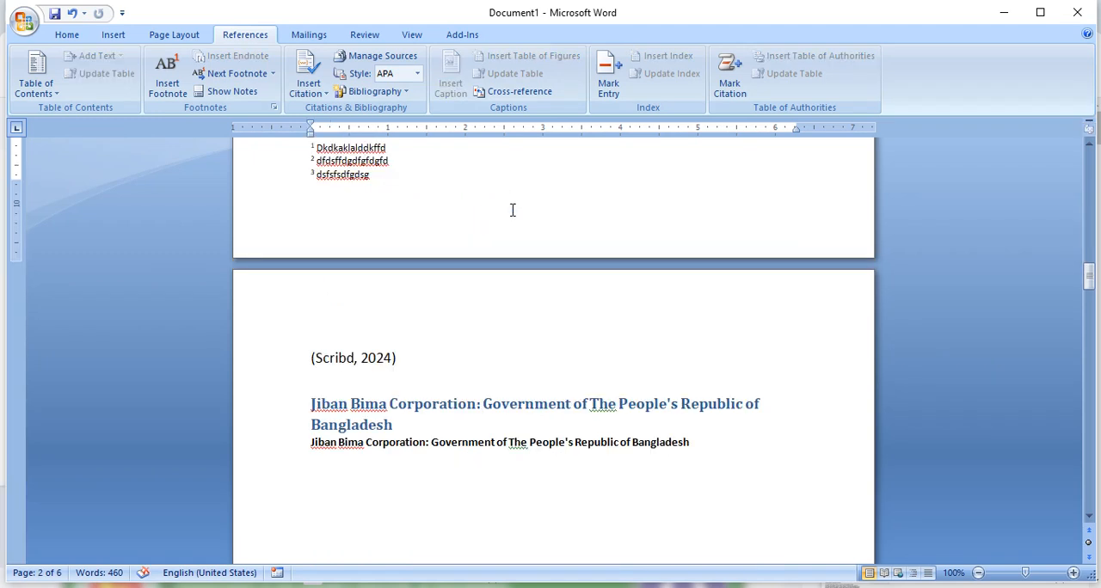
pyautogui.click(332, 358)
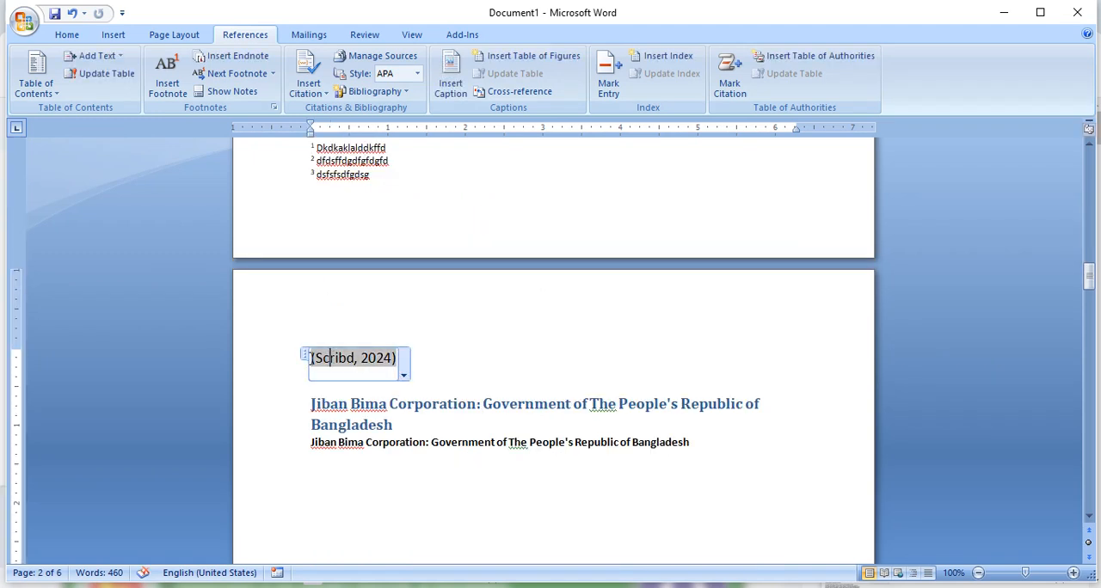
# - Replace the words "an application" and their footnote reference in item 1.1 with the Scribd (2024) citation
pyautogui.click(486, 373)
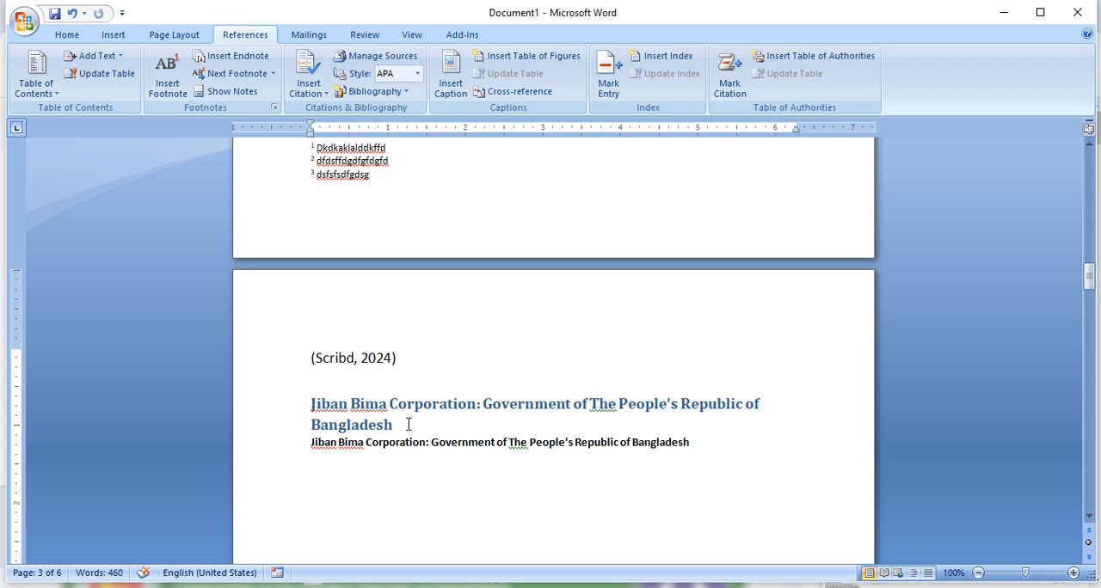
pyautogui.scroll(12, 469, 392)
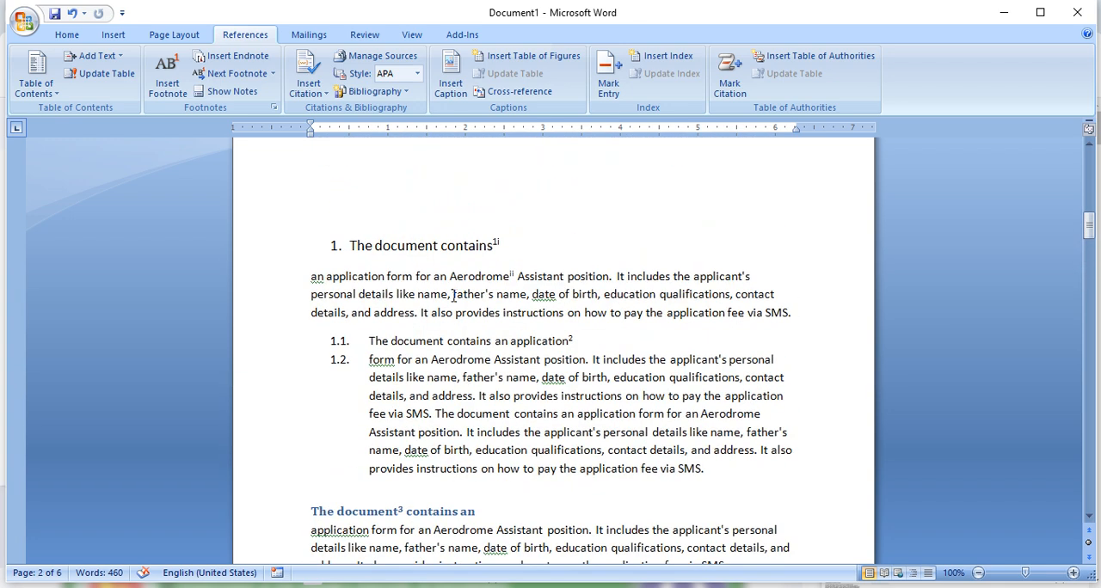
pyautogui.moveTo(576, 330); pyautogui.dragTo(502, 335)
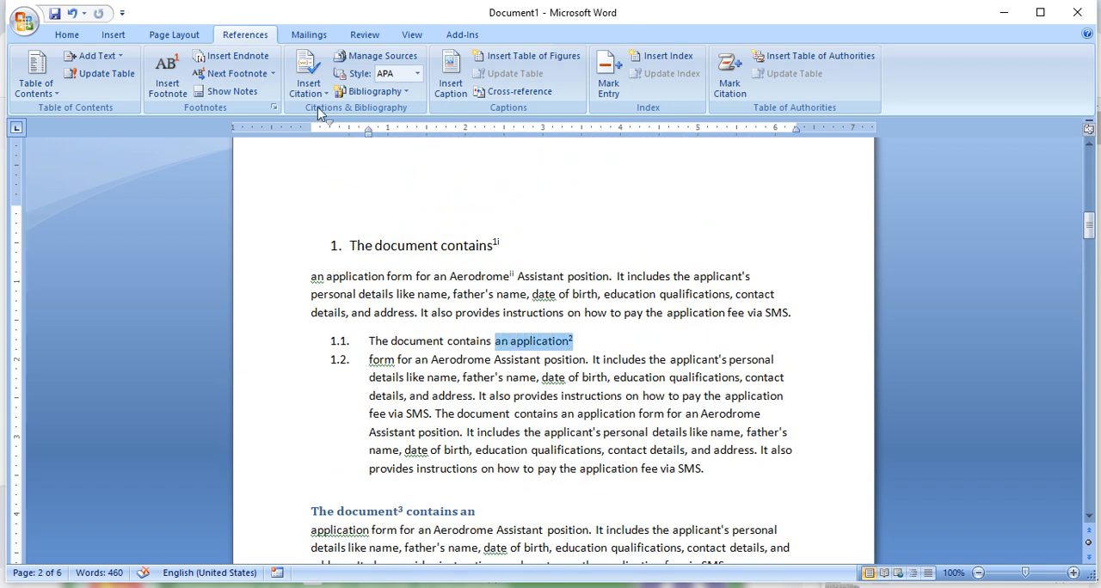
pyautogui.click(333, 80)
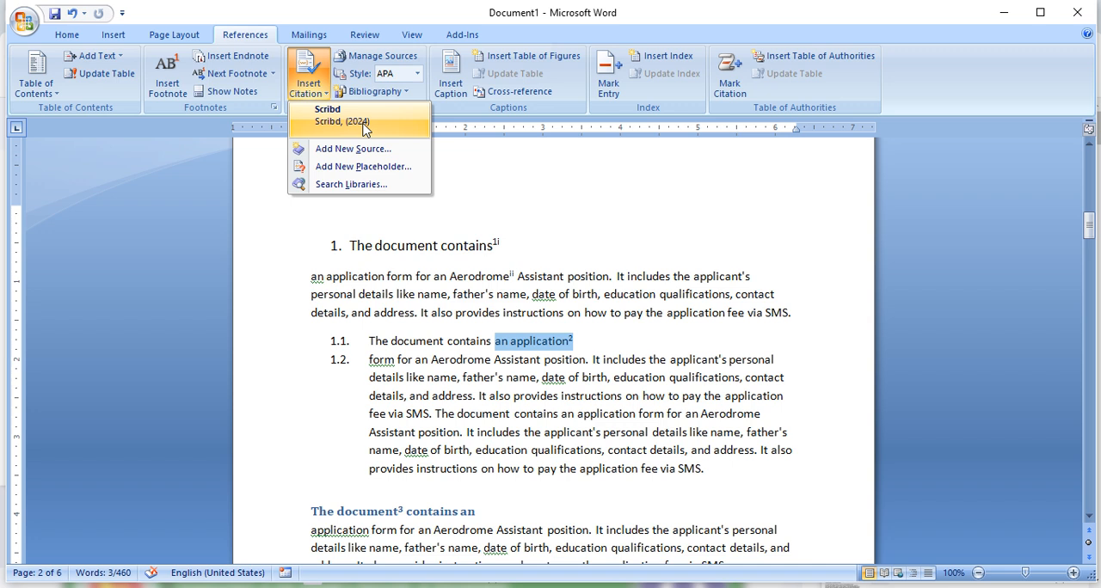
pyautogui.click(364, 129)
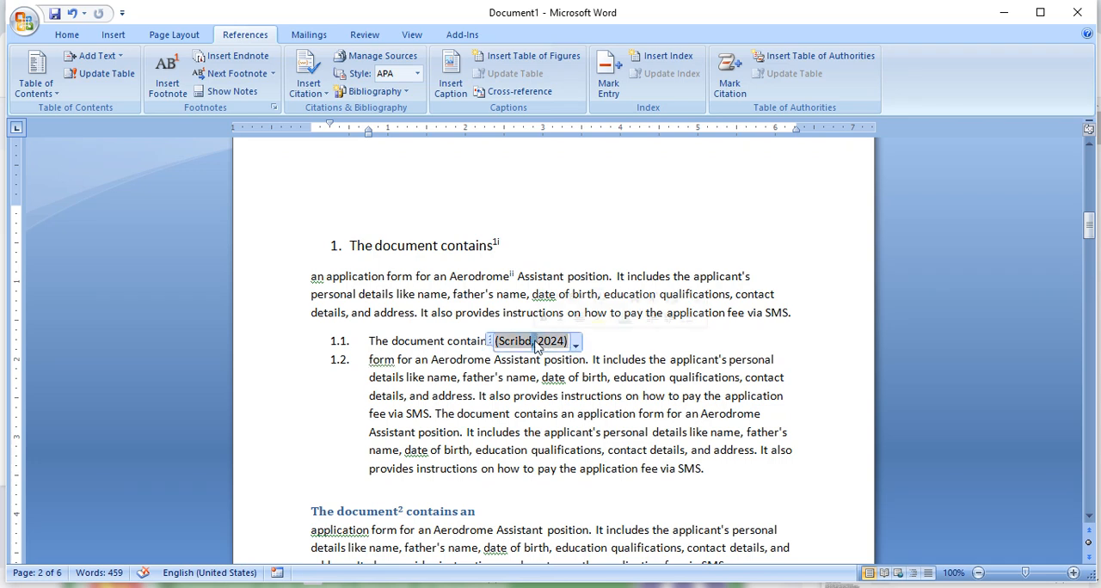
pyautogui.click(570, 341)
pyautogui.click(575, 344)
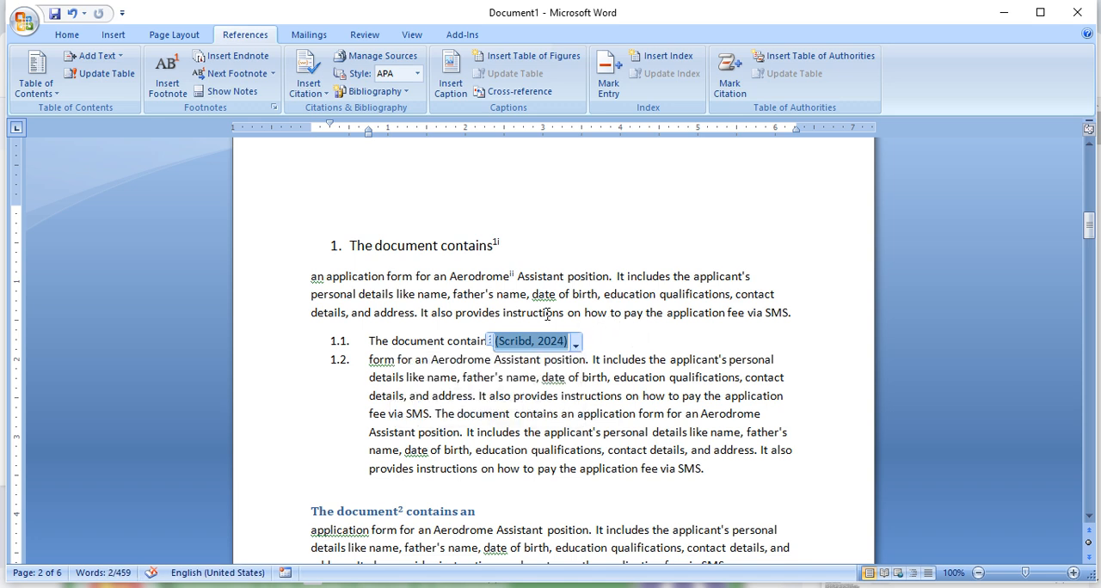
# - Review the Scribd source's entries in the master and current lists of the Source Manager, including its APA bibliography preview
pyautogui.scroll(3, 480, 267)
pyautogui.scroll(-3, 483, 264)
pyautogui.click(508, 242)
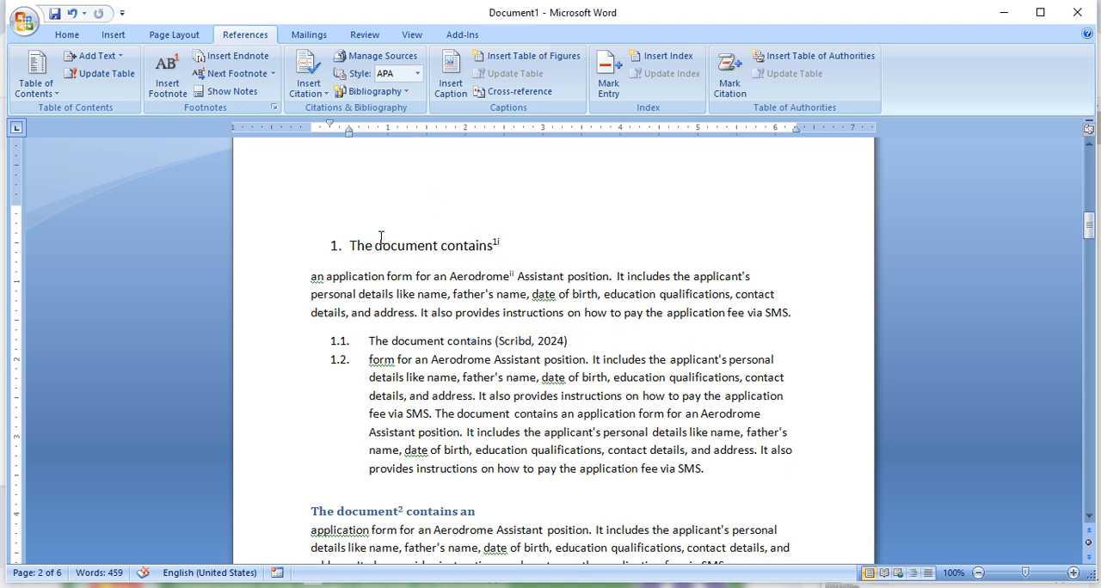
pyautogui.click(388, 60)
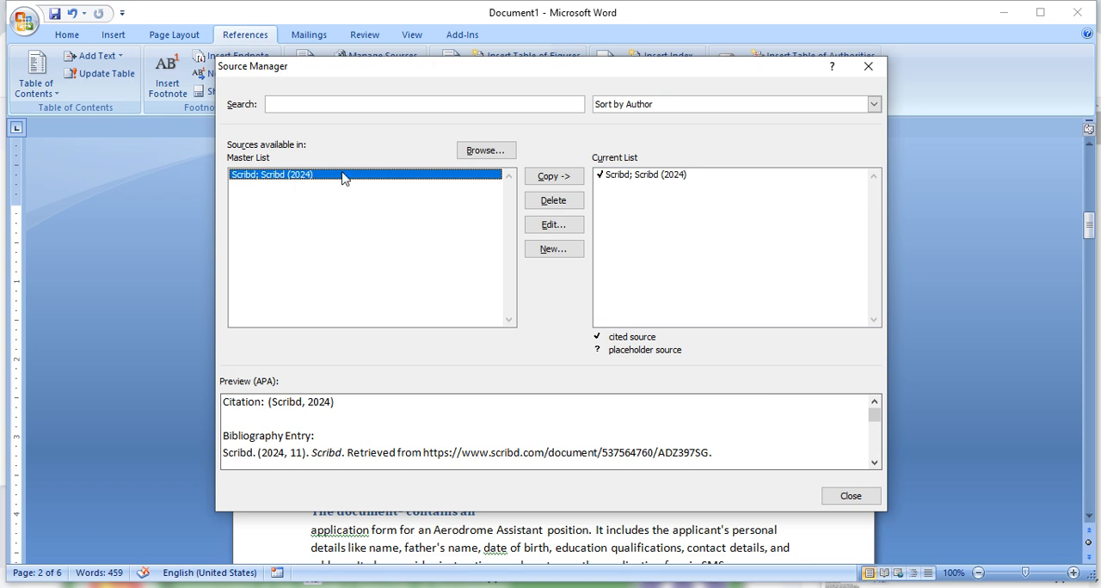
pyautogui.click(660, 179)
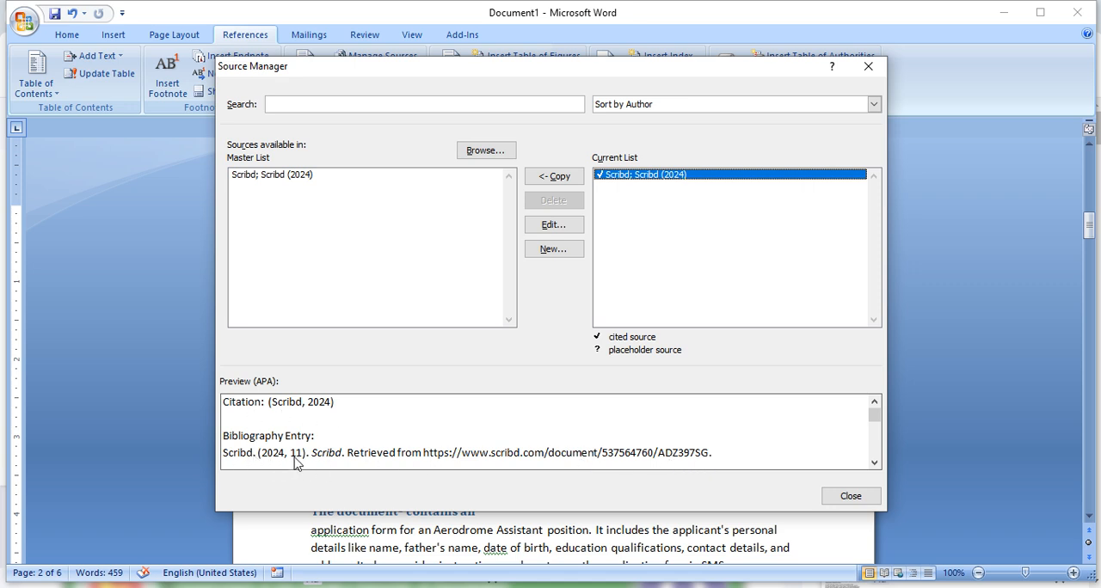
pyautogui.click(839, 494)
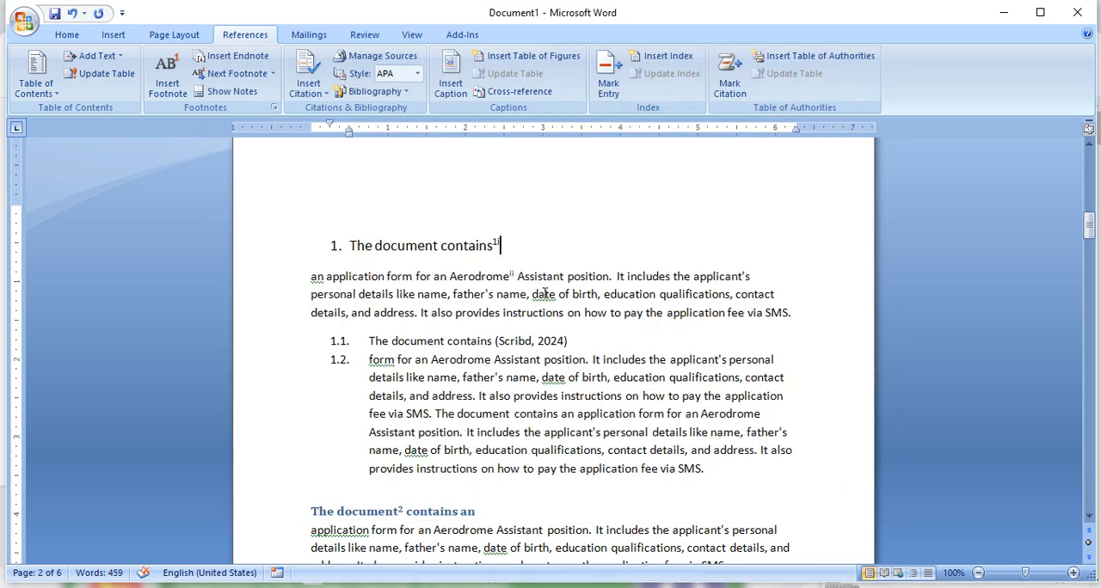
# - Check the source details behind the (Scribd, 2024) citation above the Jiban Bima Corporation heading, without making changes
pyautogui.scroll(-6, 503, 274)
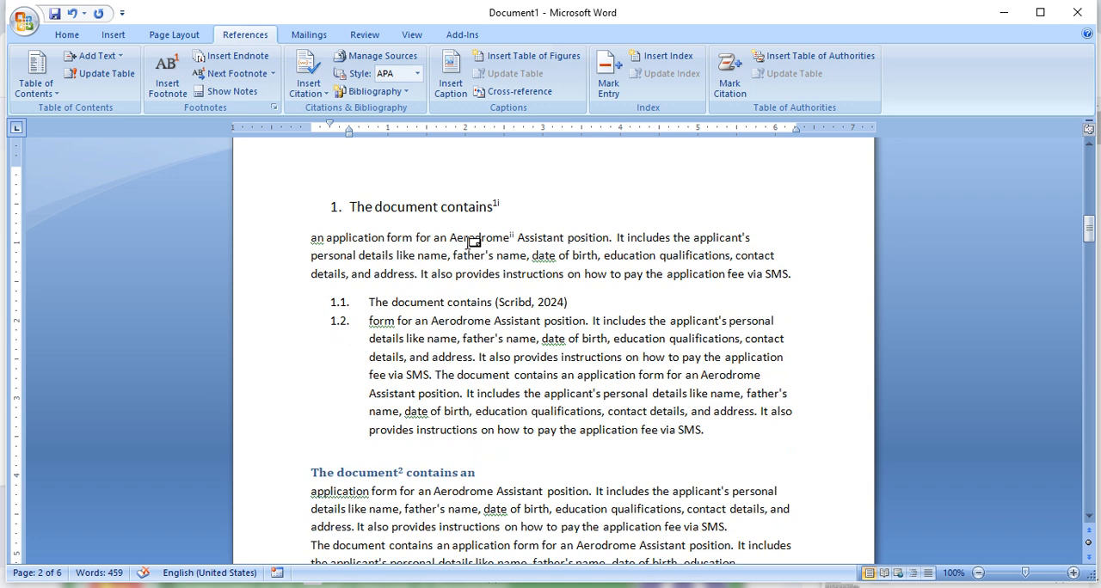
pyautogui.scroll(-10, 503, 273)
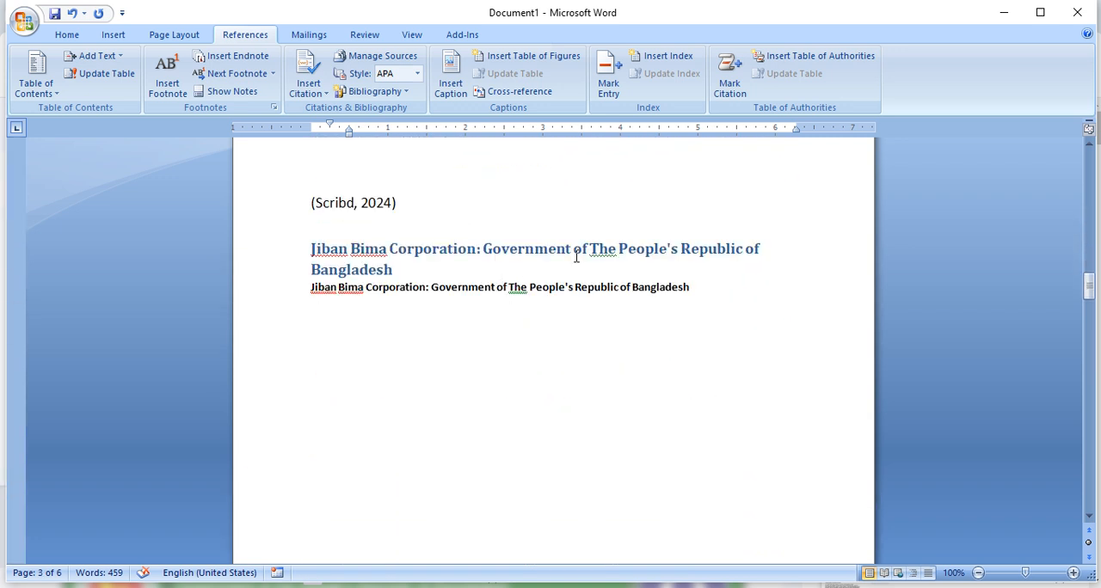
pyautogui.scroll(5, 577, 257)
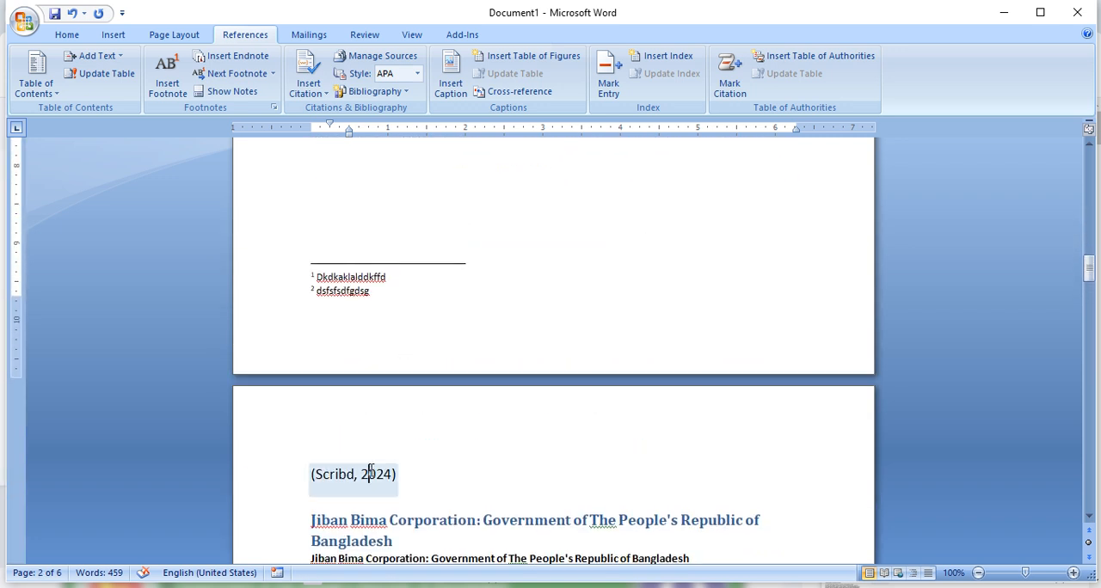
pyautogui.click(364, 472)
pyautogui.click(403, 491)
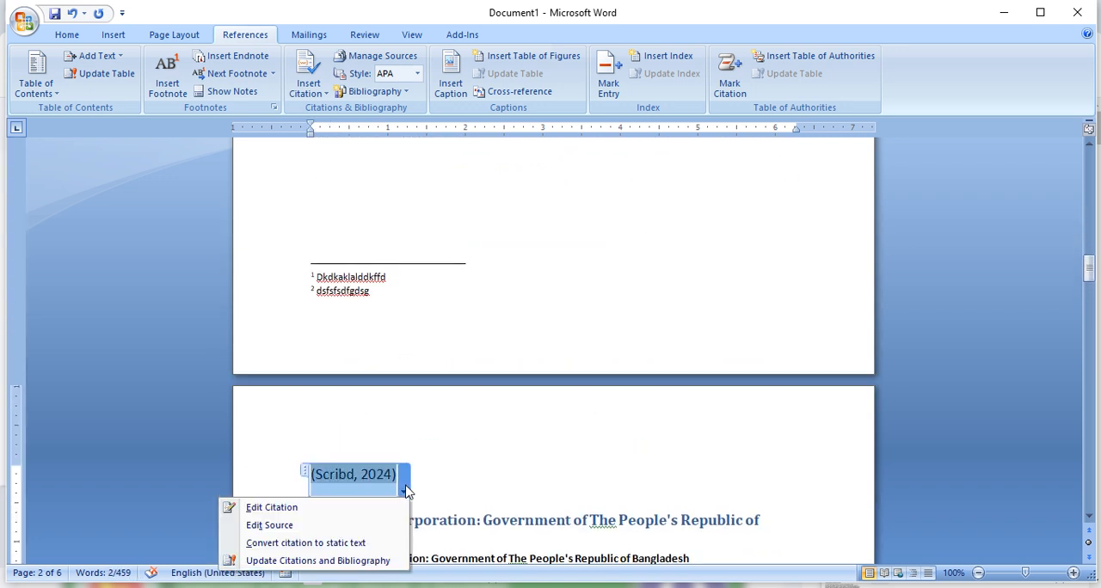
pyautogui.click(290, 526)
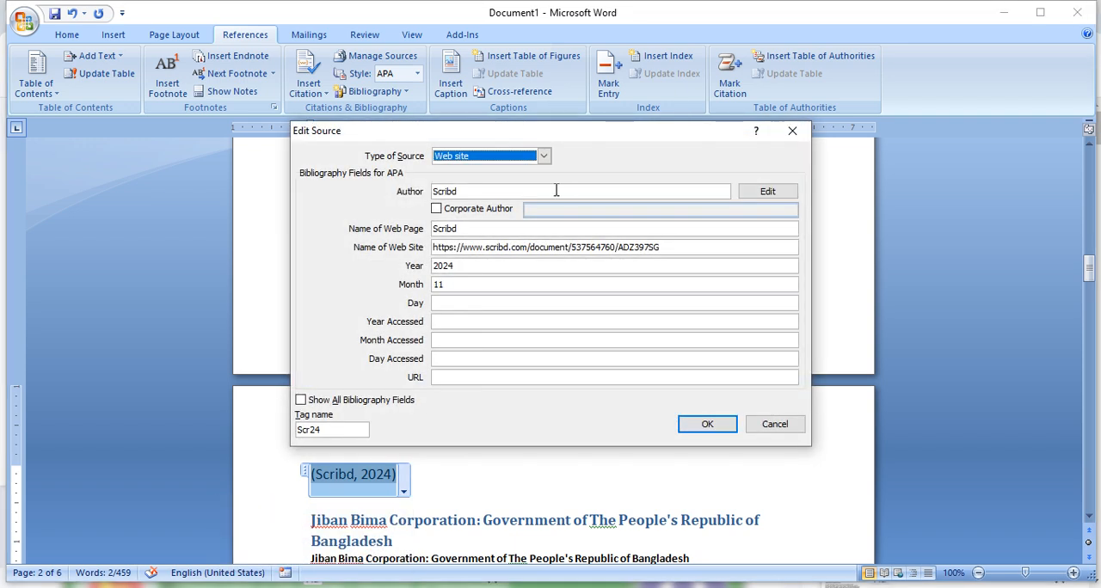
pyautogui.click(779, 427)
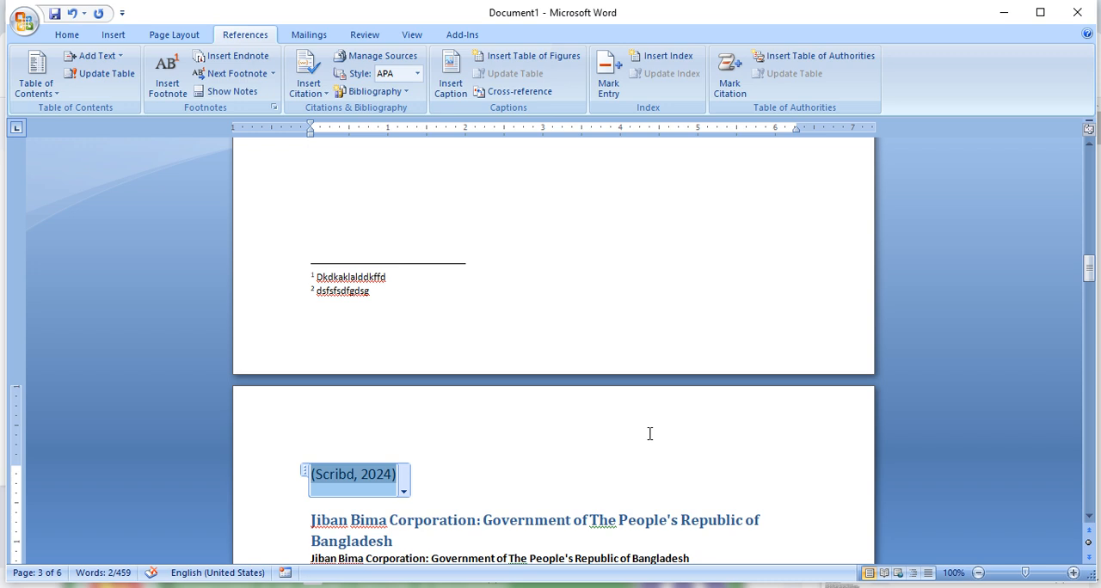
# - Edit the citation above the Jiban Bima Corporation heading to add page 11 and suppress the year
pyautogui.click(403, 491)
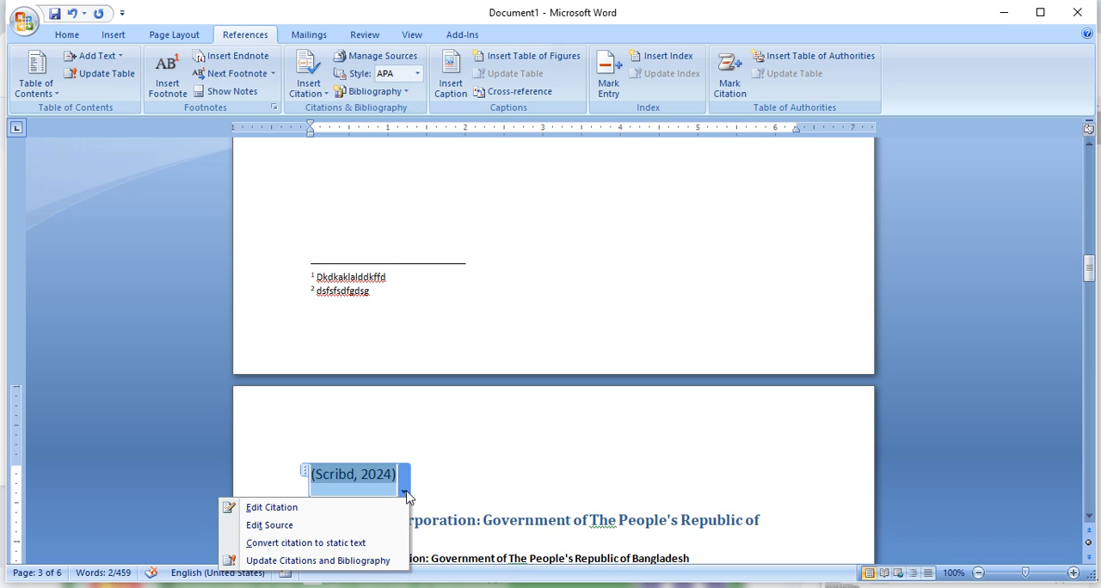
pyautogui.click(293, 508)
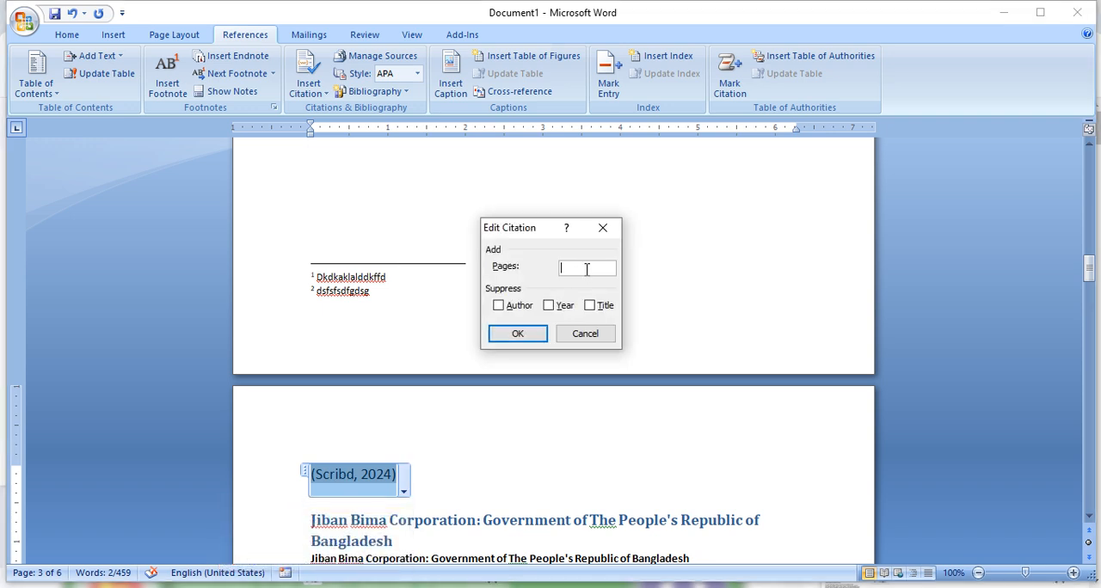
pyautogui.click(561, 308)
pyautogui.click(533, 333)
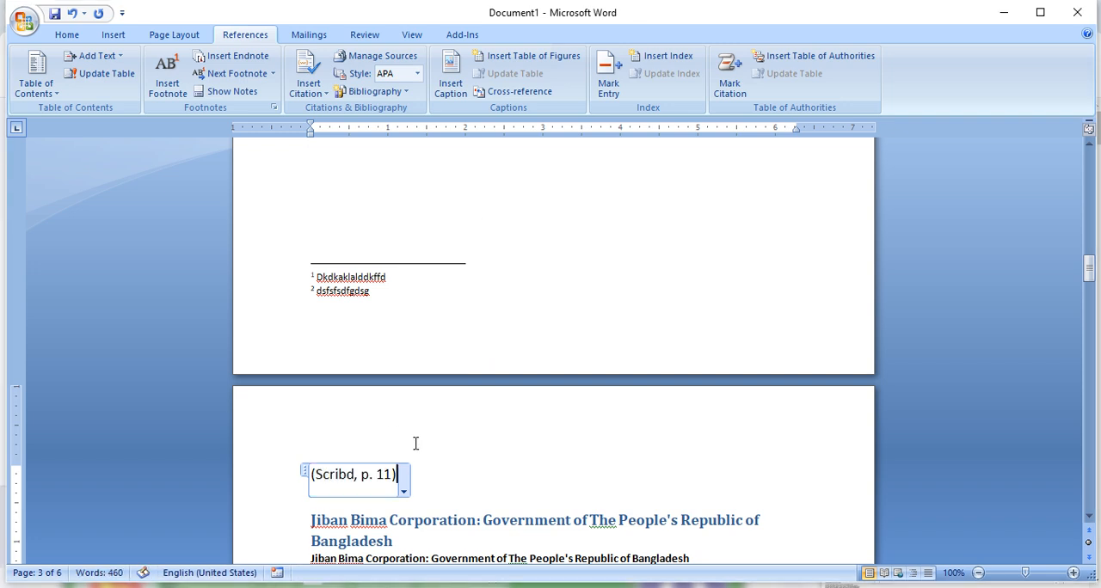
# - Review the web site source fields behind the (Scribd, p. 11) citation, including the day and access date fields
pyautogui.click(397, 480)
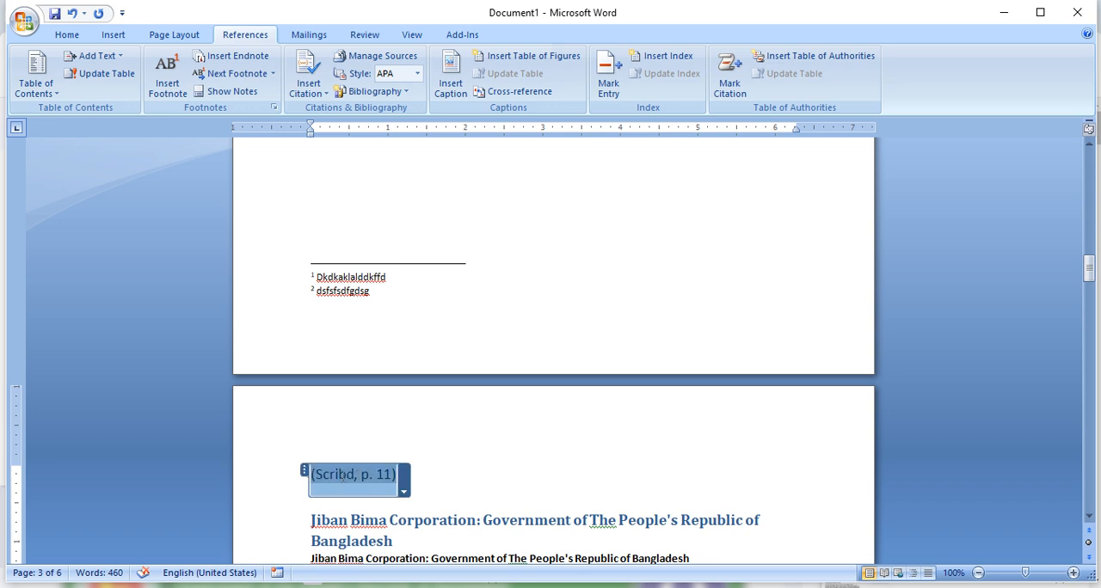
pyautogui.click(404, 490)
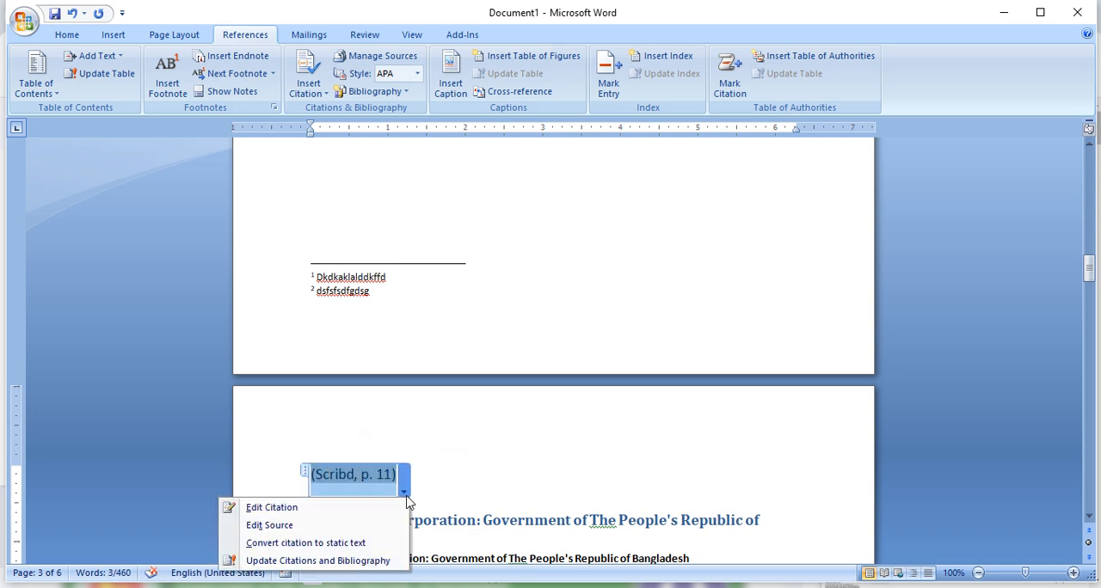
pyautogui.click(306, 521)
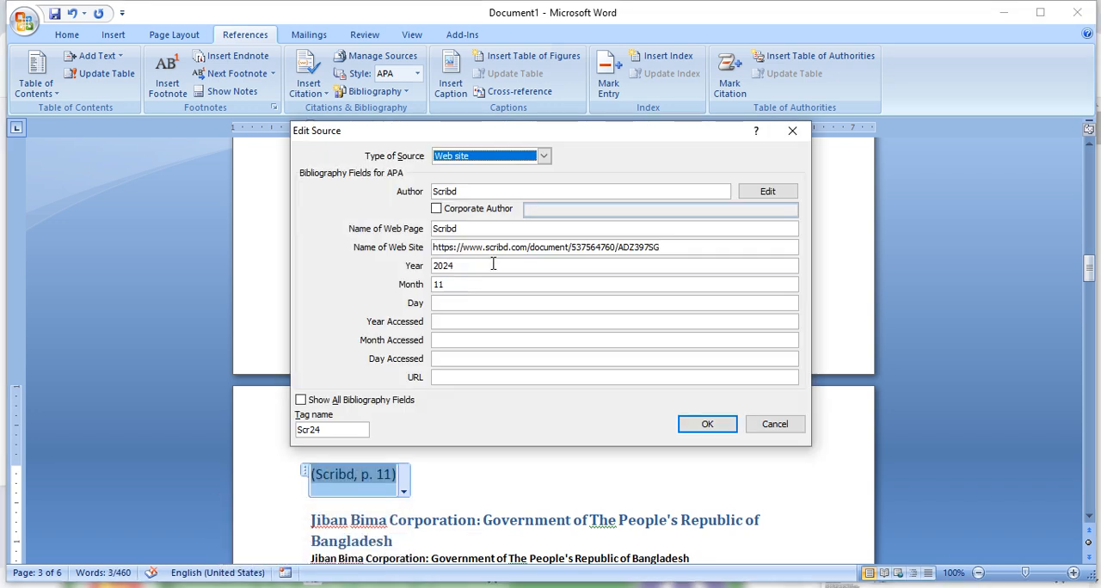
pyautogui.click(462, 306)
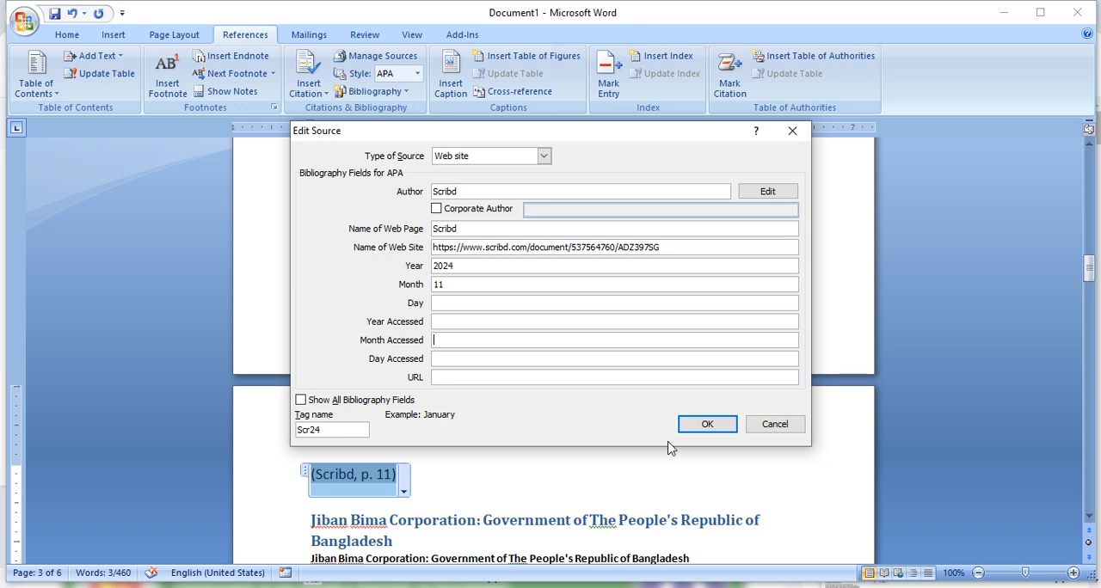
pyautogui.click(715, 425)
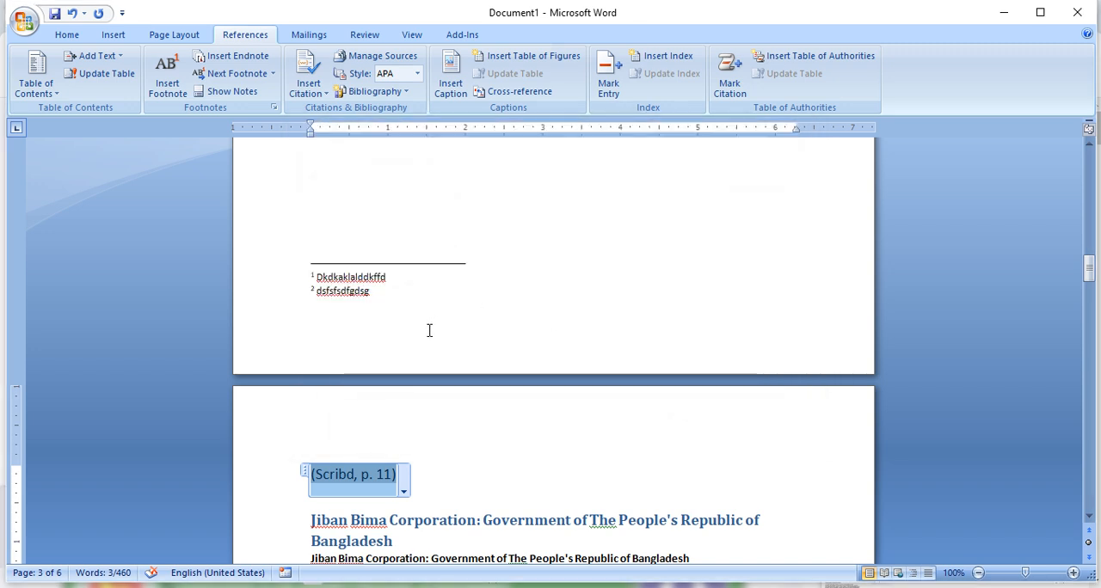
# - Insert the built-in Bibliography on the empty line below the table of contents
pyautogui.scroll(8, 422, 380)
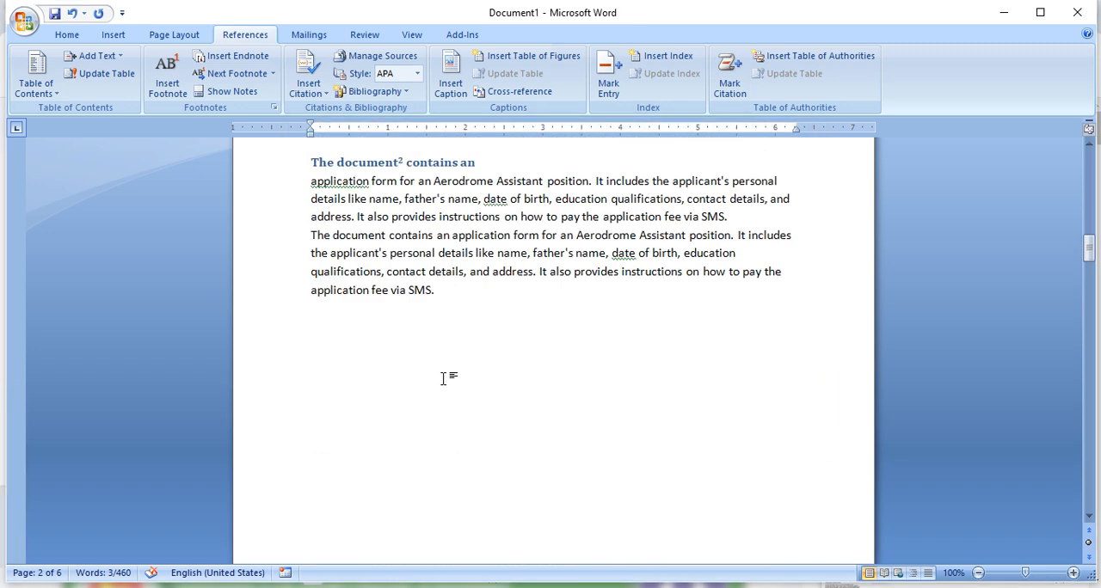
pyautogui.scroll(2, 443, 378)
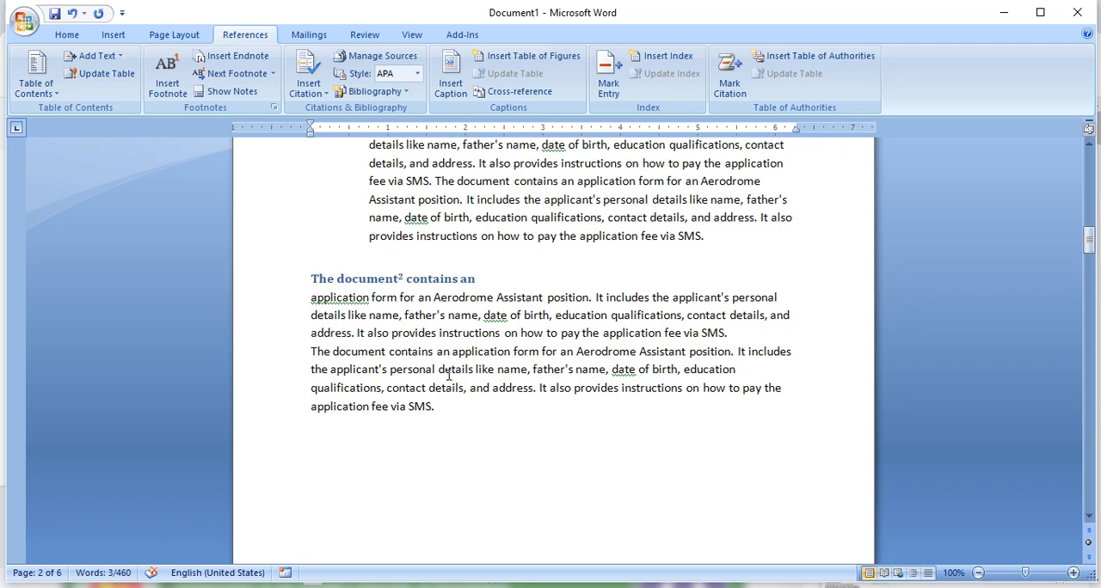
pyautogui.scroll(3, 453, 376)
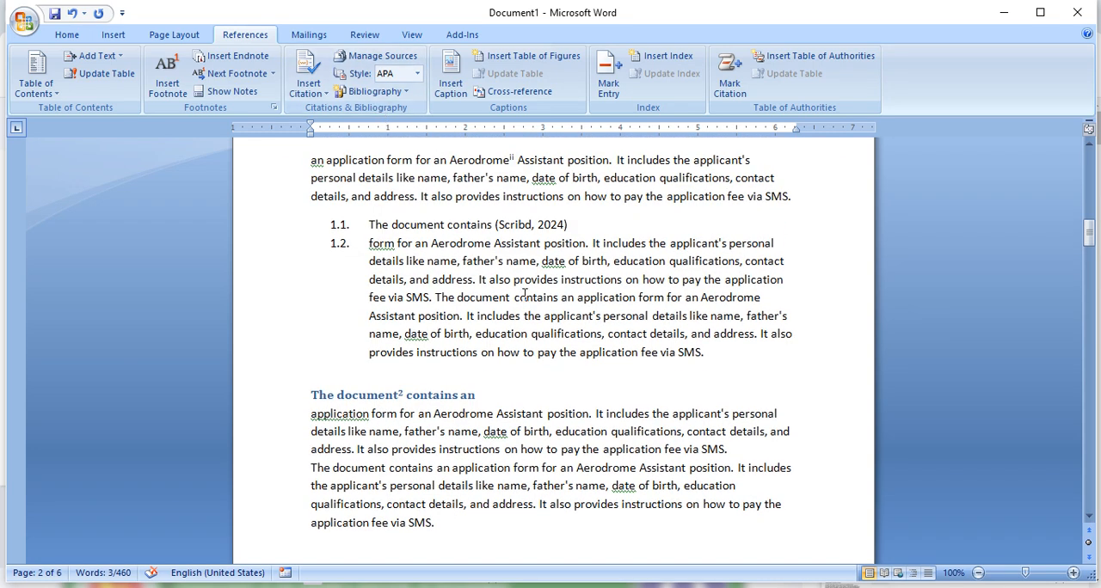
pyautogui.scroll(10, 555, 305)
pyautogui.scroll(6, 530, 305)
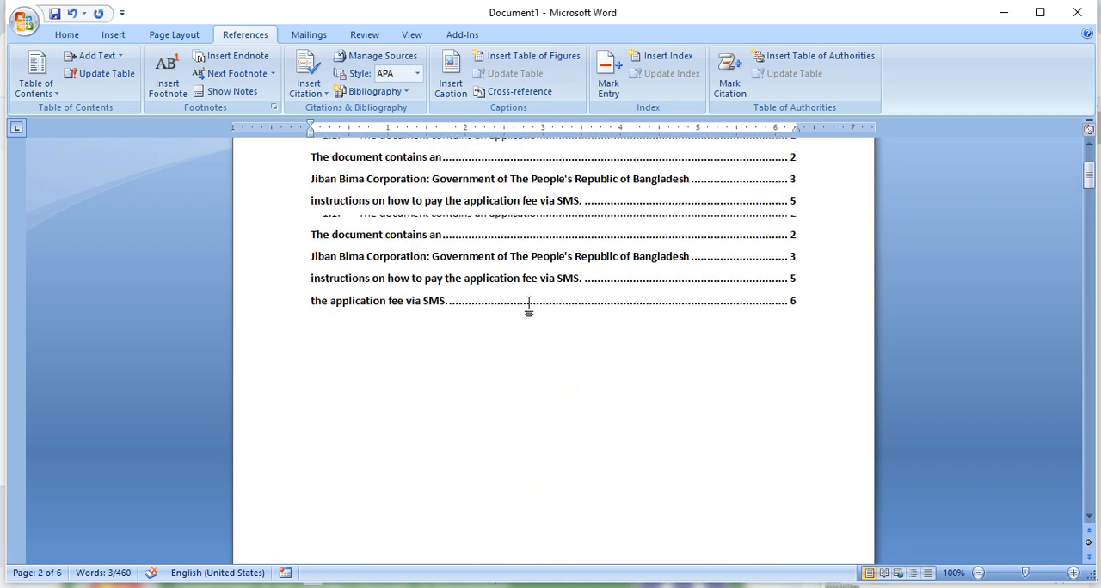
pyautogui.scroll(-3, 528, 310)
pyautogui.click(342, 426)
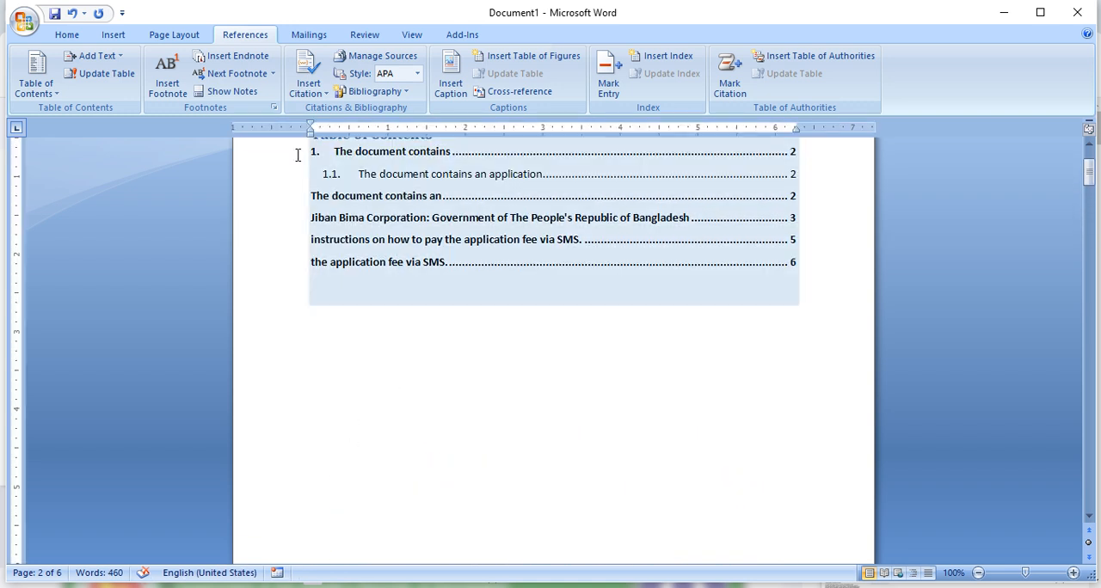
pyautogui.click(394, 93)
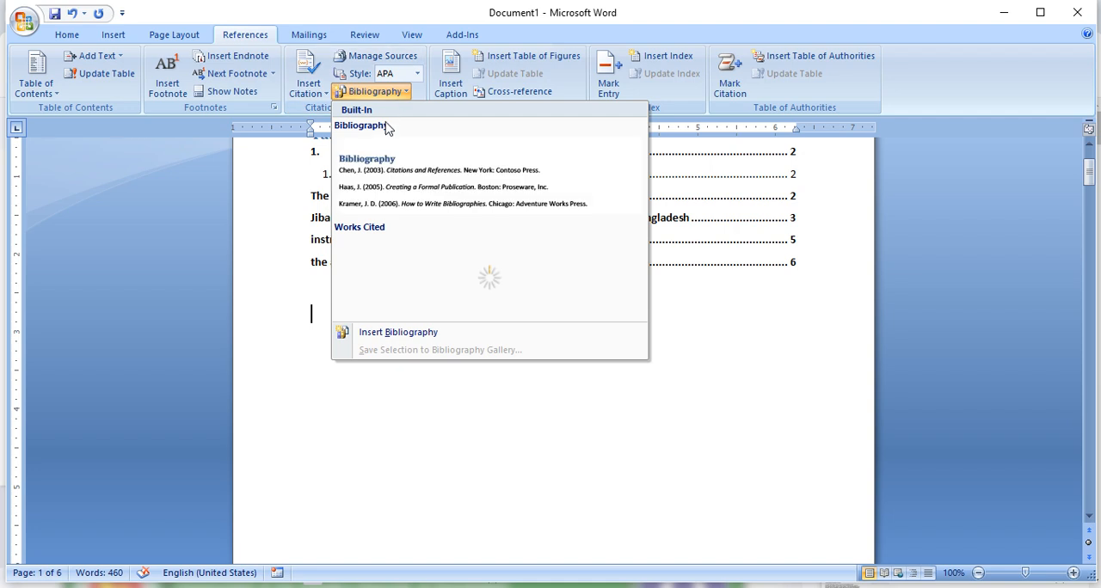
pyautogui.click(396, 168)
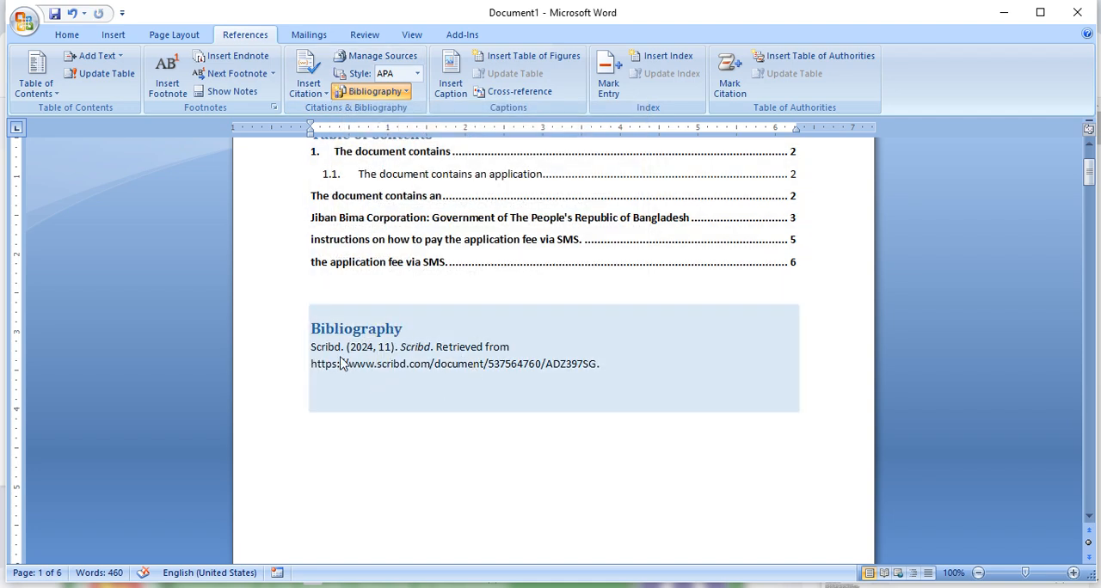
# - Create a new citation source of type Book and enter History Of Bangladesh as its author
pyautogui.click(309, 86)
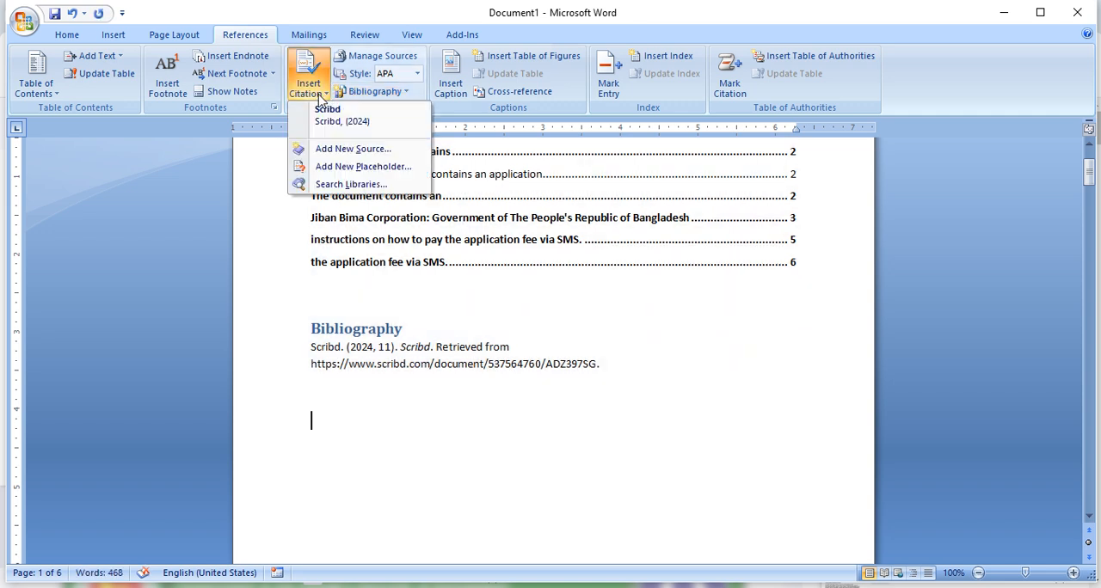
pyautogui.click(363, 149)
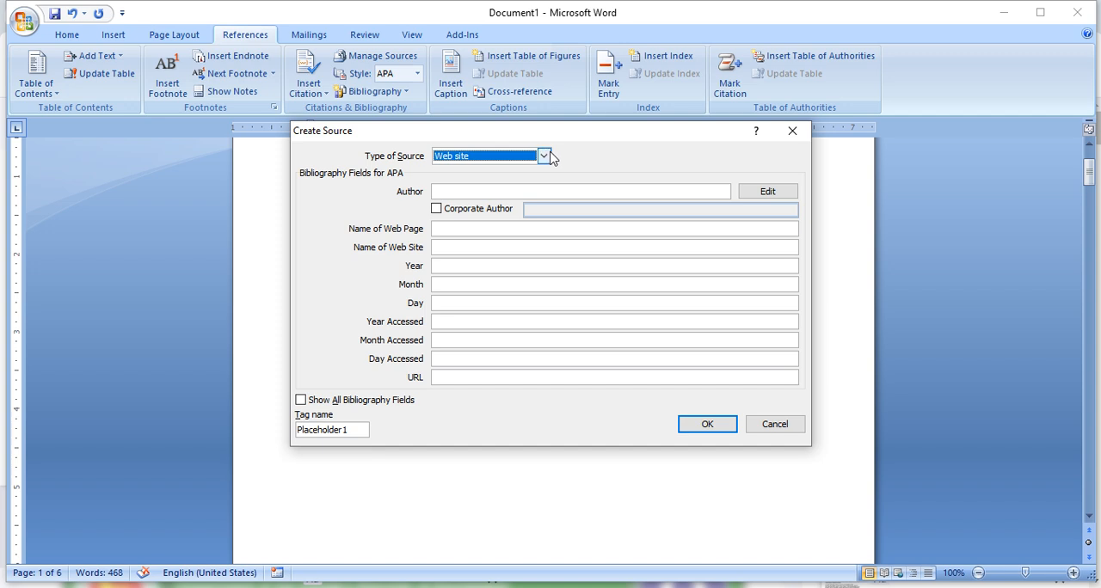
pyautogui.click(543, 156)
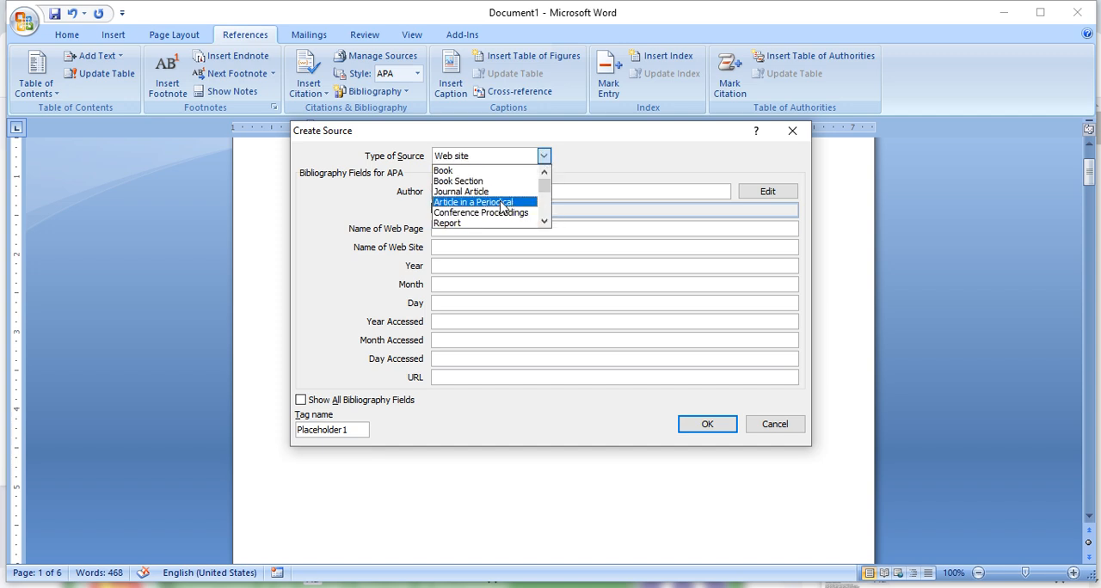
pyautogui.click(454, 170)
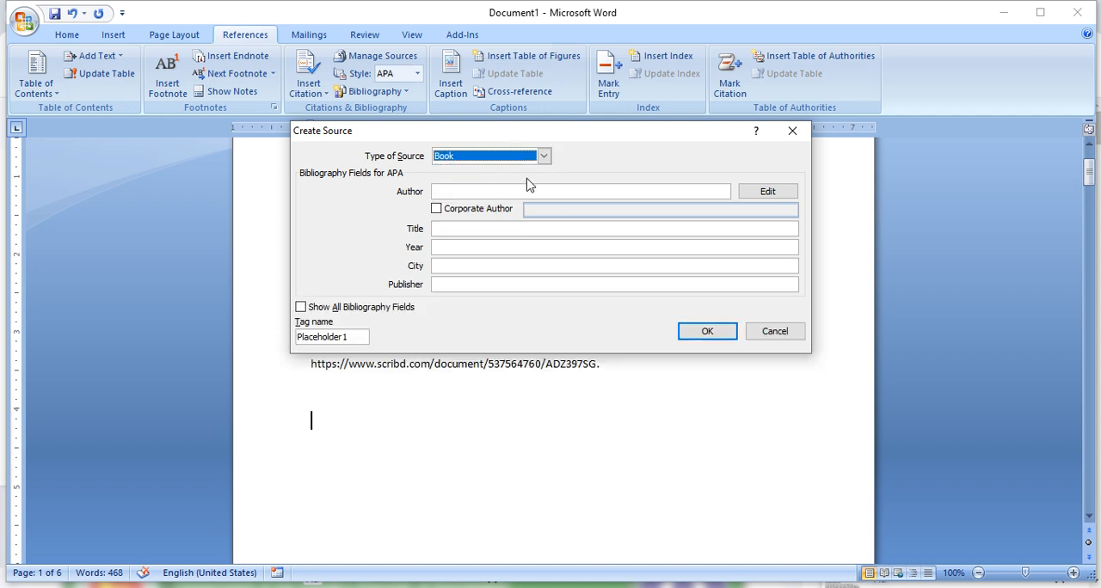
pyautogui.click(459, 191)
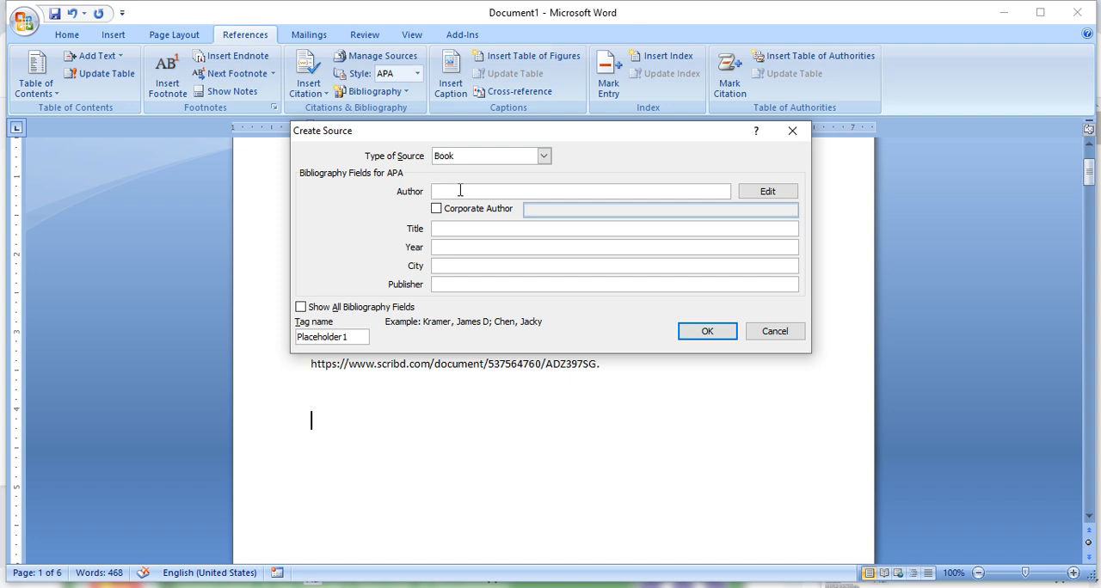
pyautogui.write('B')
pyautogui.press('BackSpace')
pyautogui.write('Bng')
pyautogui.press('BackSpace')
pyautogui.press('BackSpace')
pyautogui.write('His')
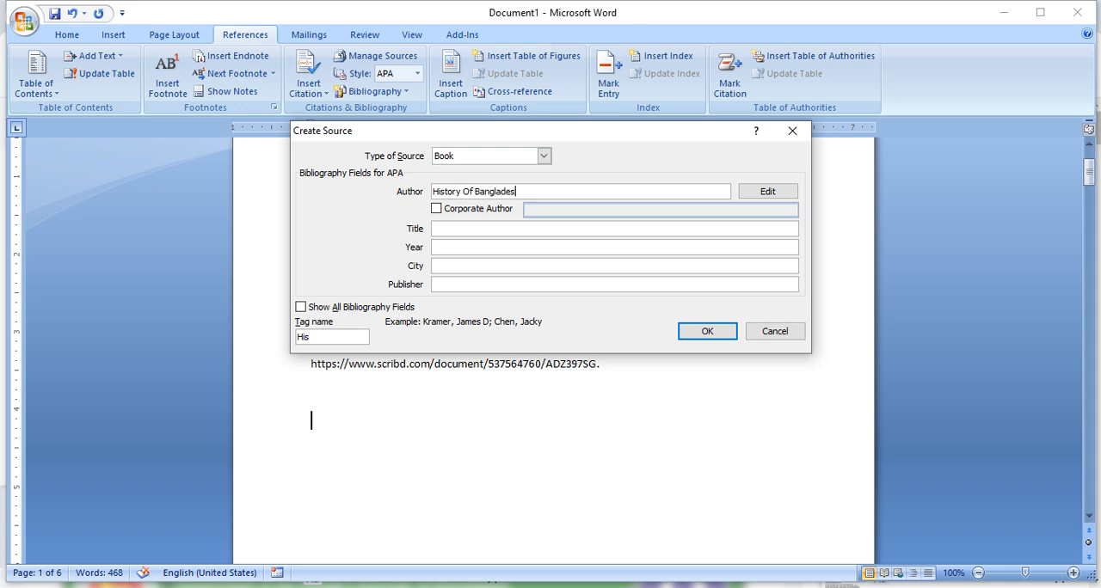
# - Set the book source's title to History Of Bangladesh and year to 1771, and insert its citation below the bibliography
pyautogui.click(465, 227)
pyautogui.moveTo(528, 191); pyautogui.dragTo(460, 191)
pyautogui.hotkey('ctrl', 'c')
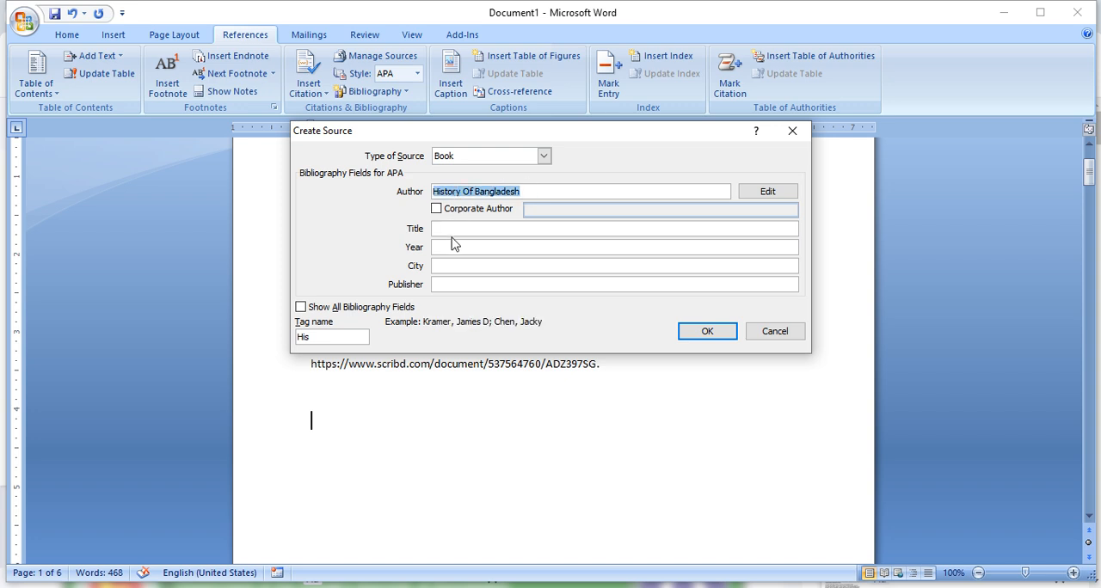
pyautogui.click(464, 228)
pyautogui.hotkey('ctrl', 'v')
pyautogui.click(472, 248)
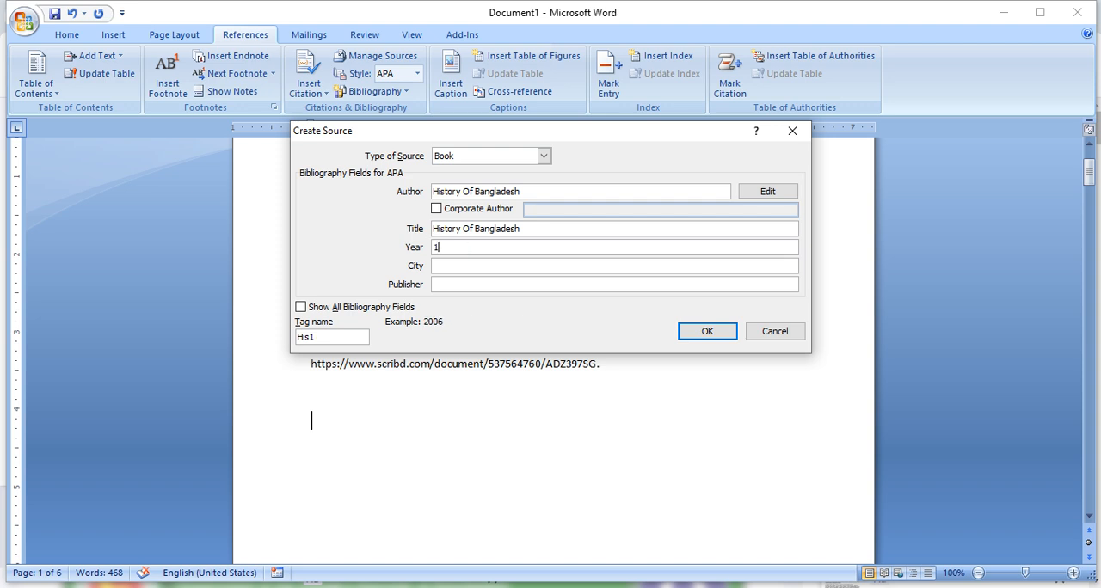
pyautogui.click(454, 266)
pyautogui.click(472, 285)
pyautogui.click(707, 332)
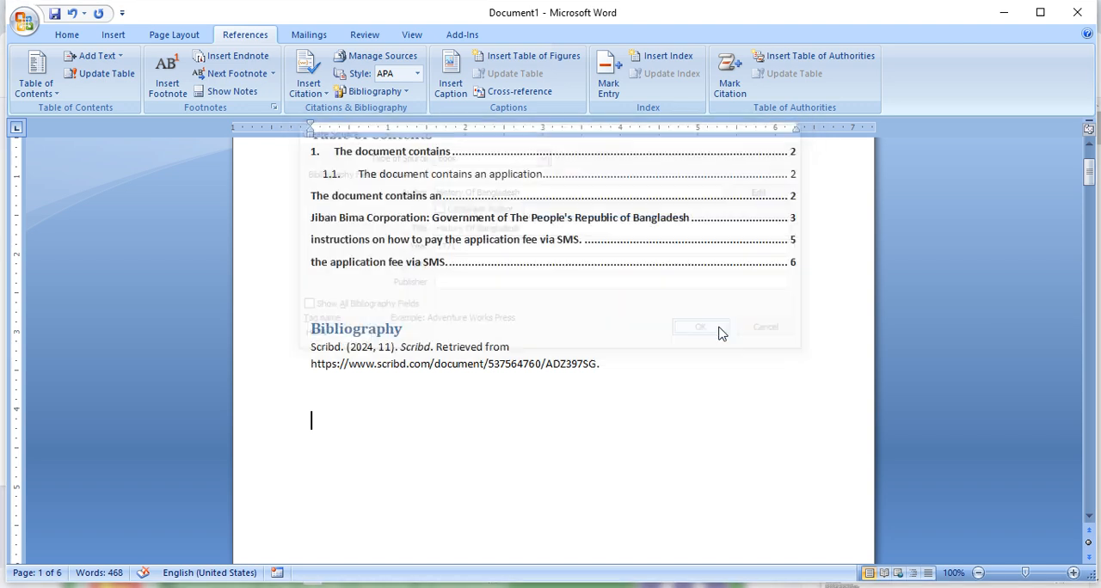
# - Delete the whole bibliography block between the table of contents and the (Bangladesh, 1771) citation
pyautogui.click(426, 420)
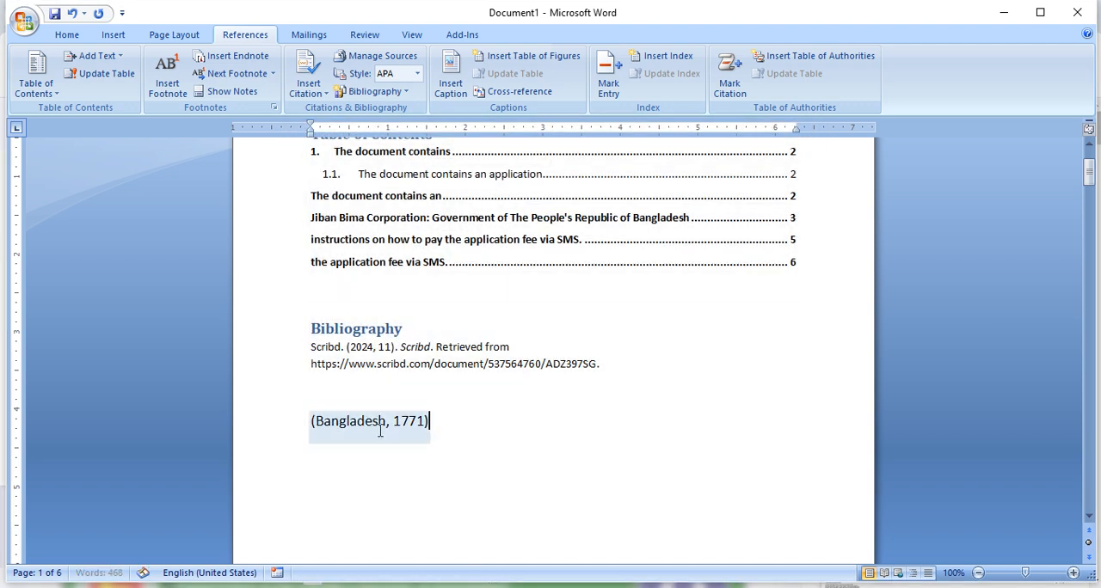
pyautogui.click(471, 348)
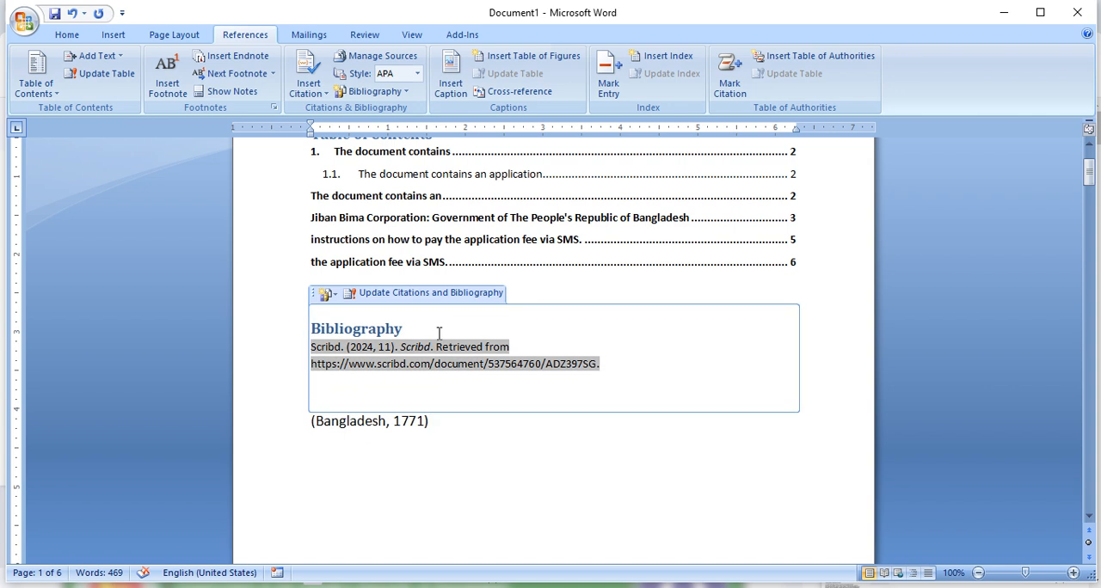
pyautogui.click(318, 295)
pyautogui.click(314, 296)
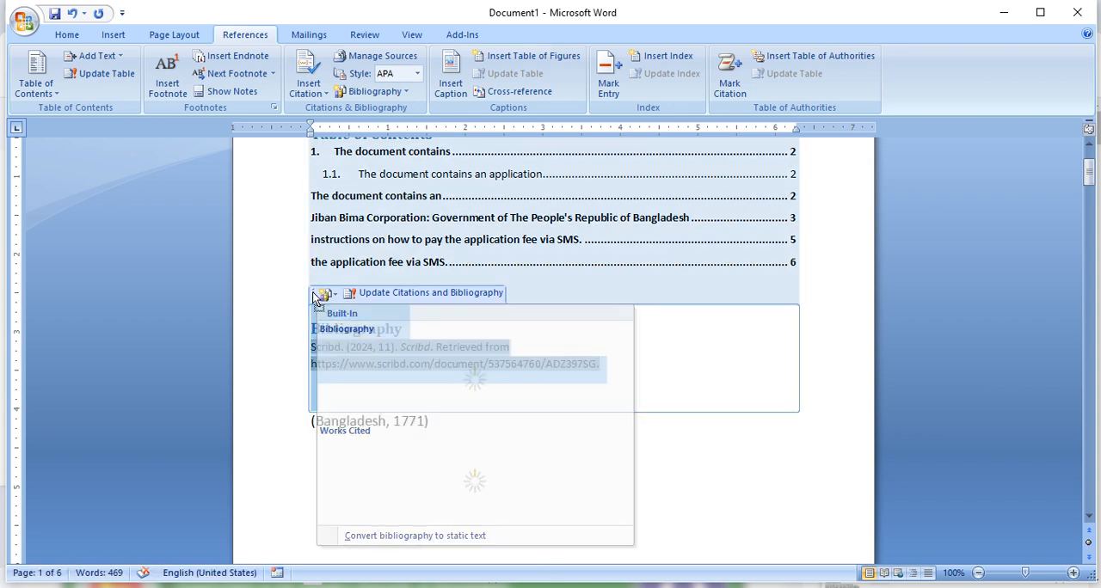
pyautogui.press('Delete')
# - Delete the (Bangladesh, 1771) citation and the spare line below the table of contents, undoing the last excess deletion
pyautogui.click(457, 365)
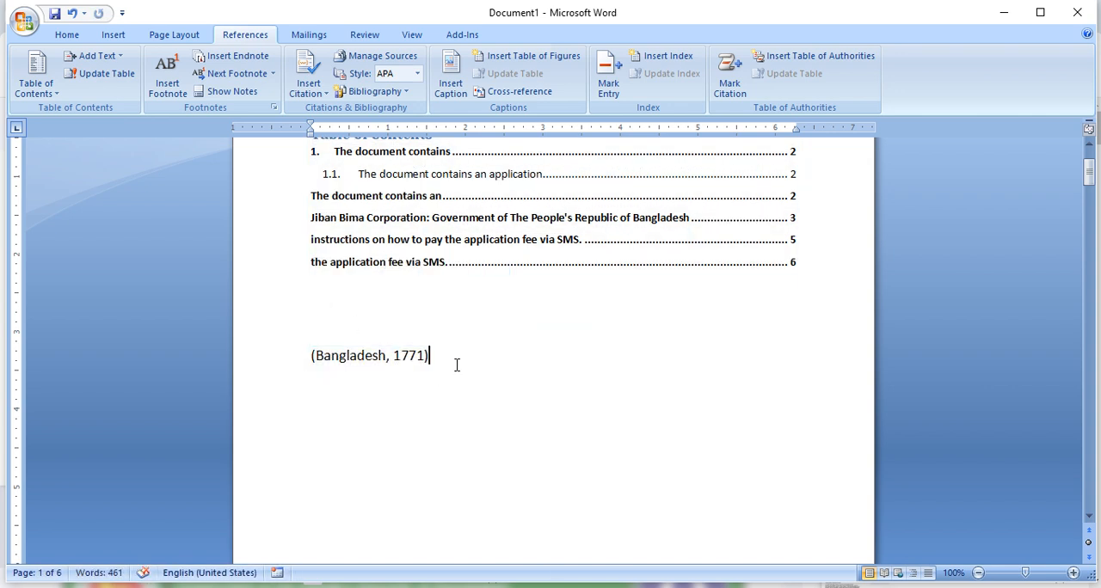
pyautogui.press('BackSpace')
pyautogui.press('BackSpace')
pyautogui.press('BackSpace')
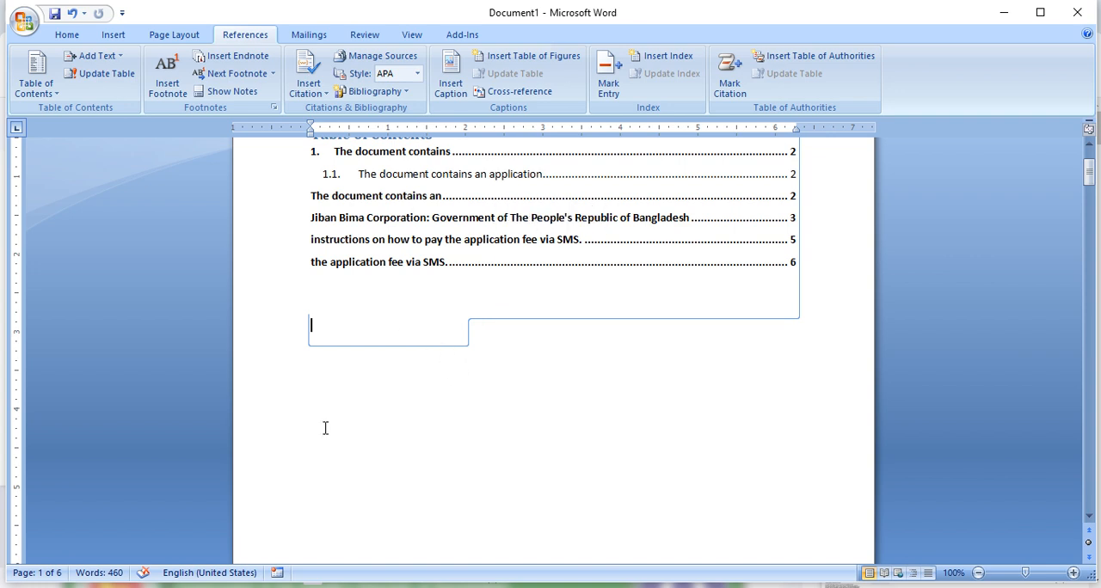
pyautogui.hotkey('ctrl', 'z')
# - Insert the built-in Bibliography after the table of contents and check its book and web site entries
pyautogui.click(313, 232)
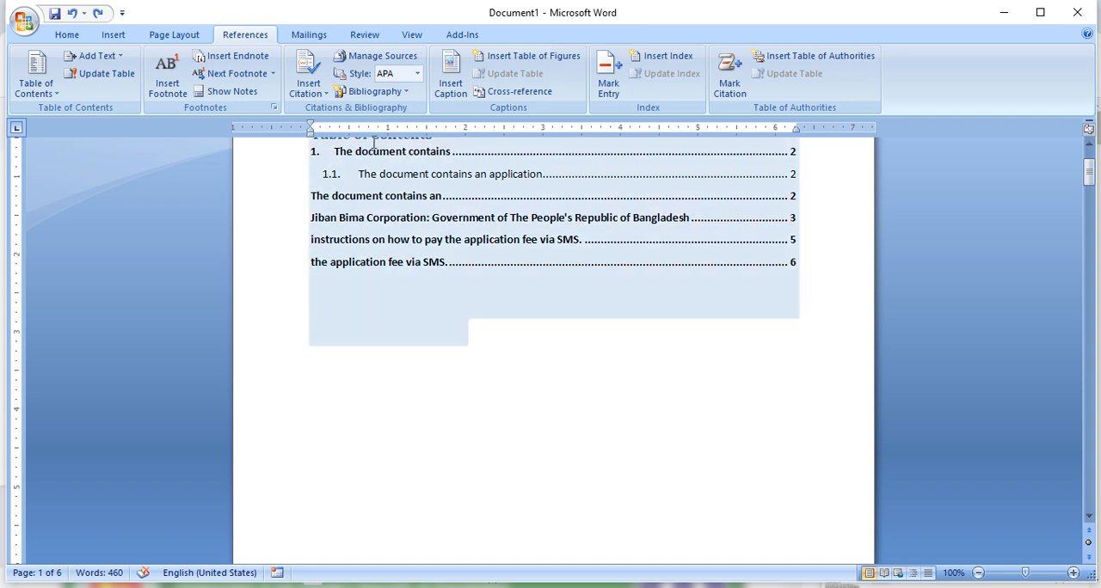
pyautogui.click(400, 91)
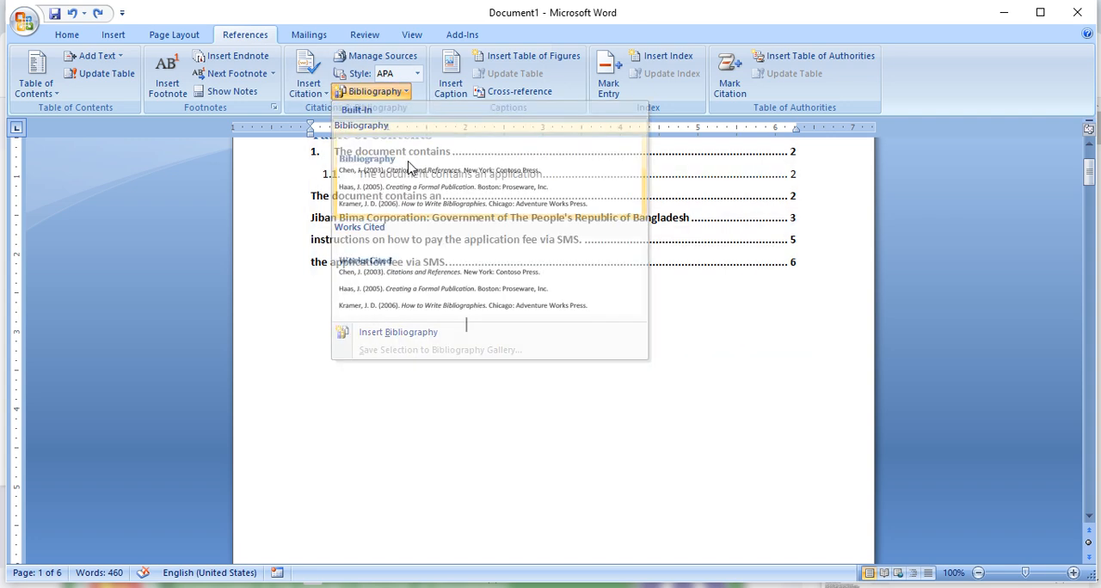
pyautogui.click(409, 166)
pyautogui.scroll(10, 460, 244)
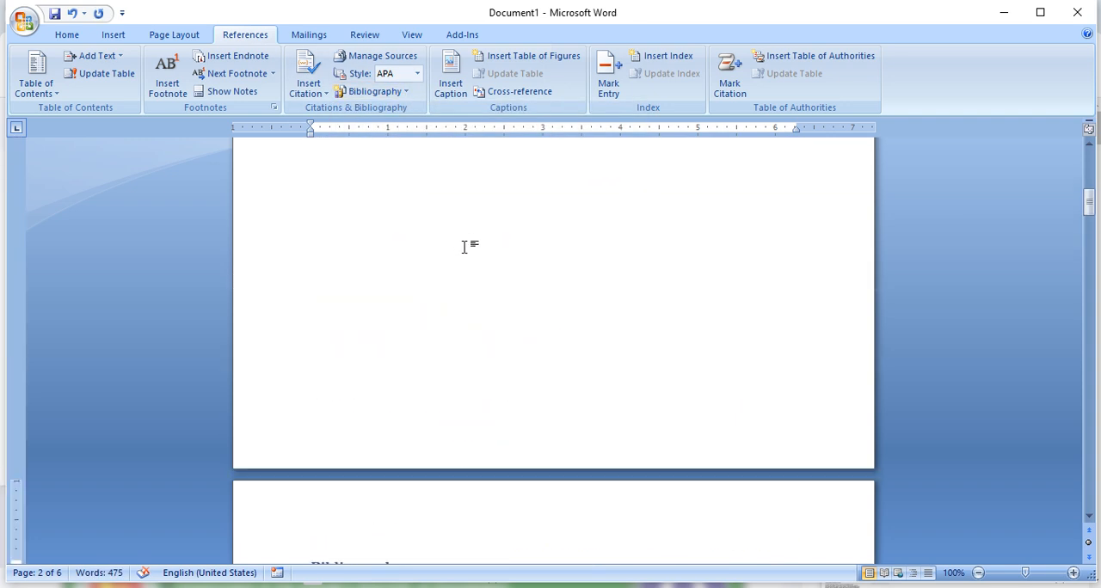
pyautogui.scroll(-6, 464, 247)
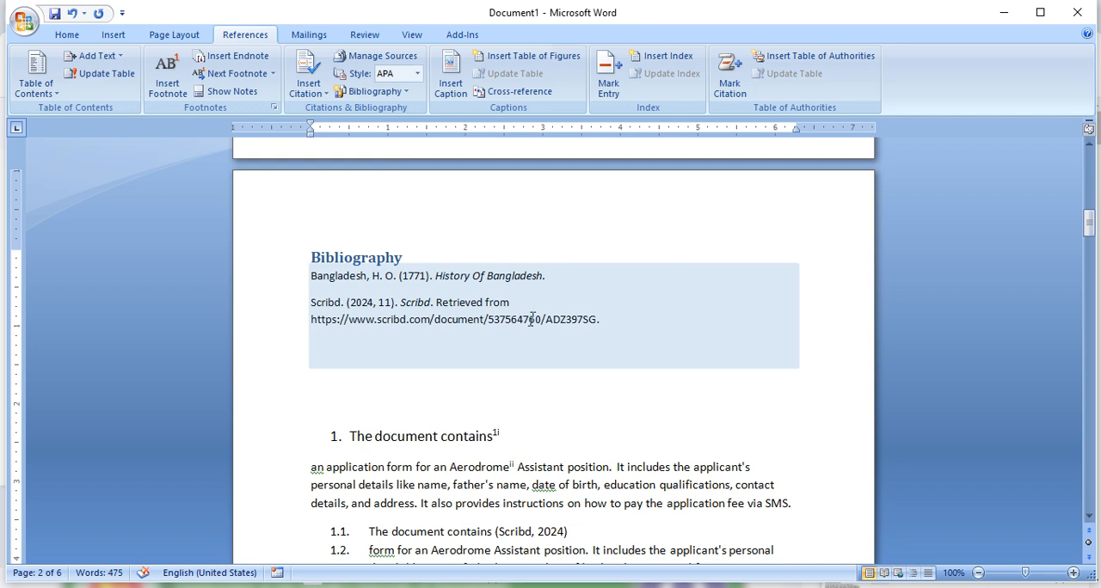
pyautogui.scroll(5, 496, 320)
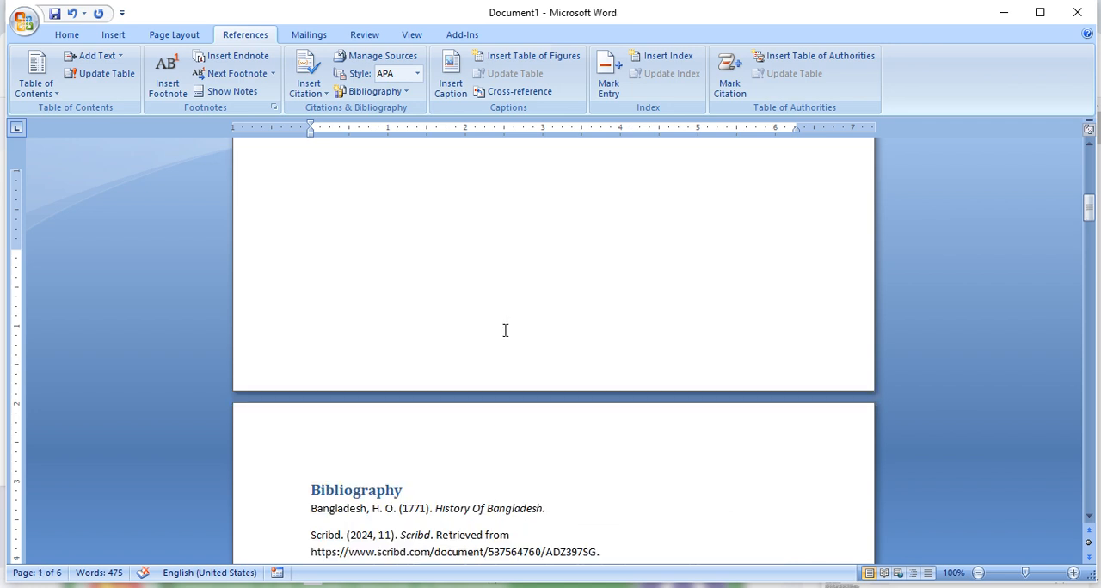
pyautogui.scroll(-3, 505, 331)
# - Delete the bibliography block above the first numbered heading, along with its leftover empty line
pyautogui.click(670, 402)
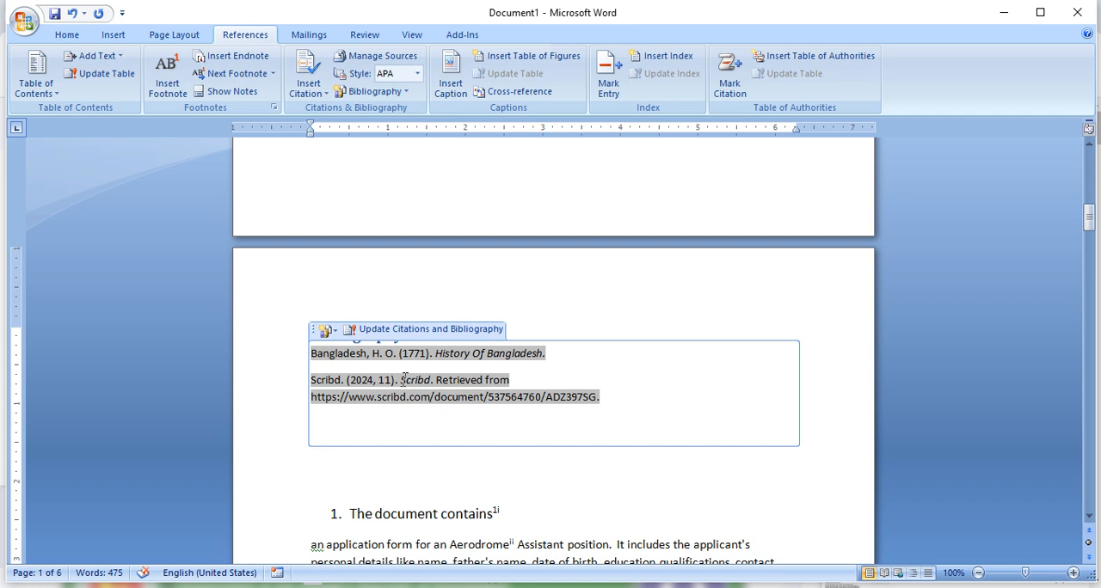
pyautogui.click(314, 334)
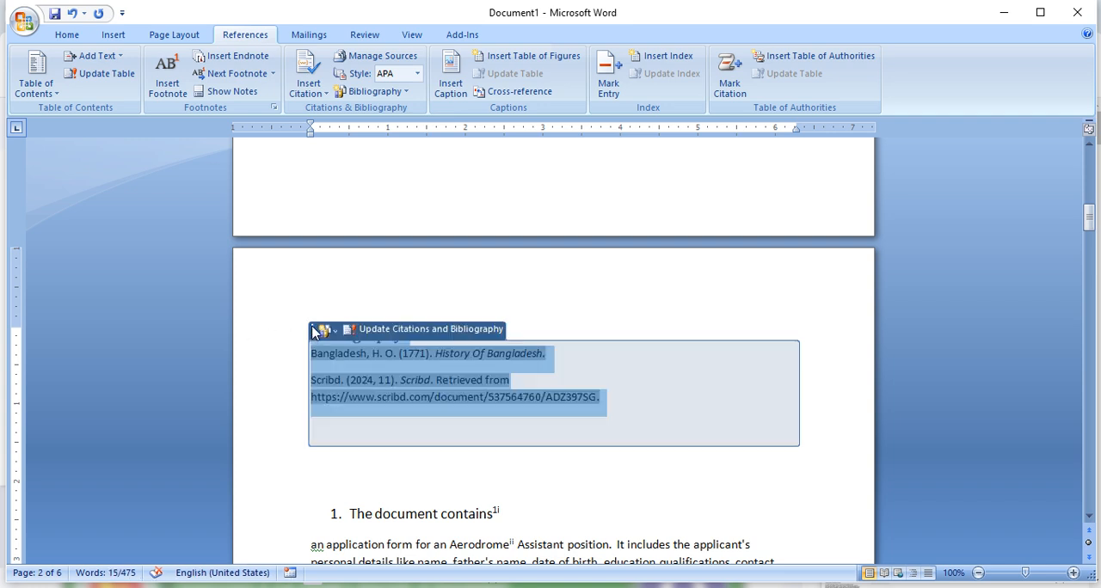
pyautogui.press('Delete')
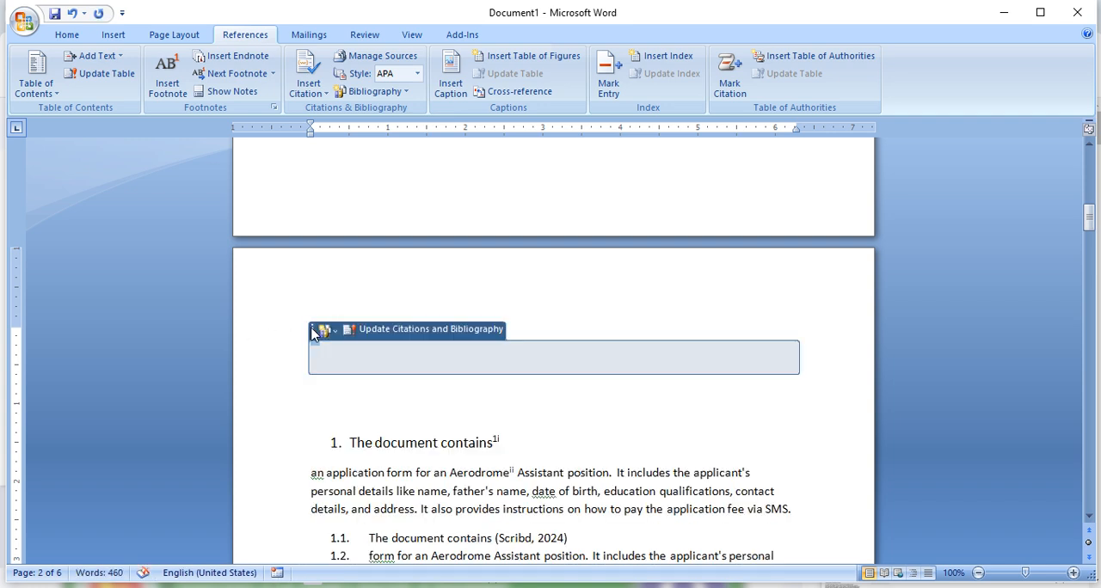
pyautogui.press('Delete')
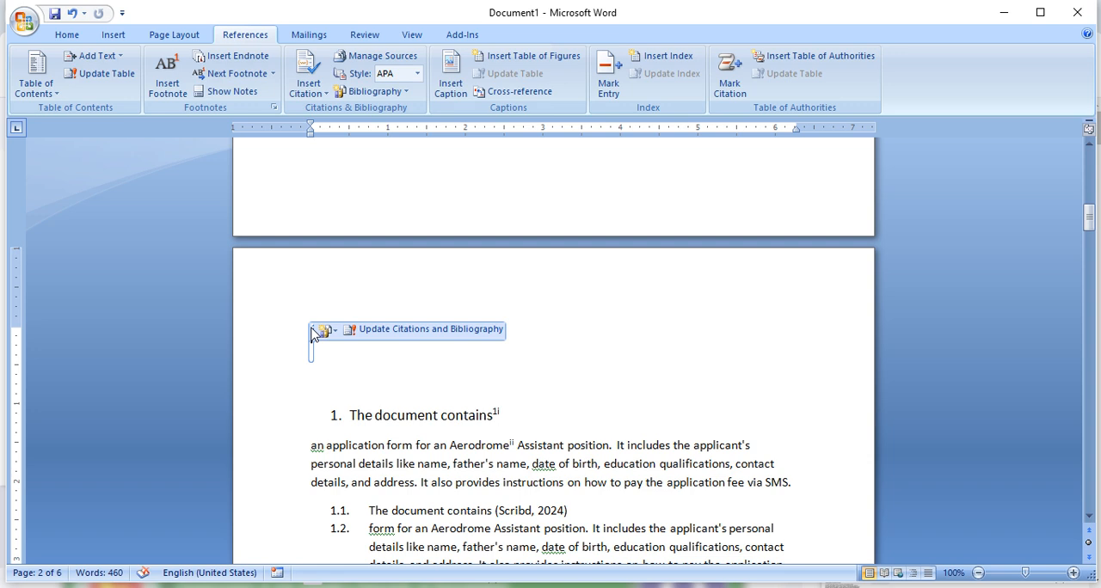
pyautogui.scroll(10, 310, 334)
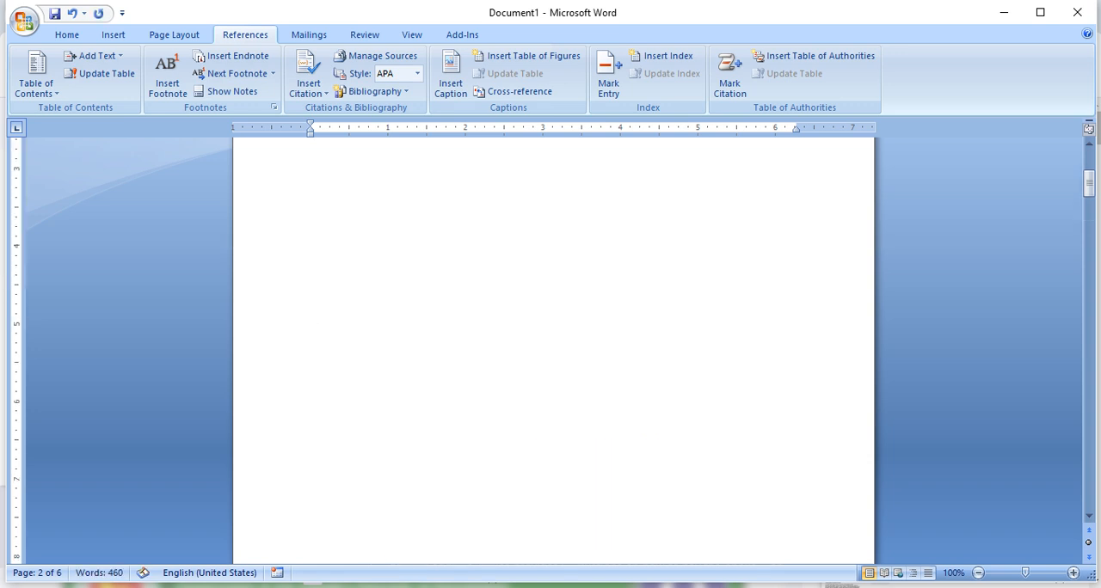
pyautogui.scroll(5, 340, 322)
pyautogui.click(416, 307)
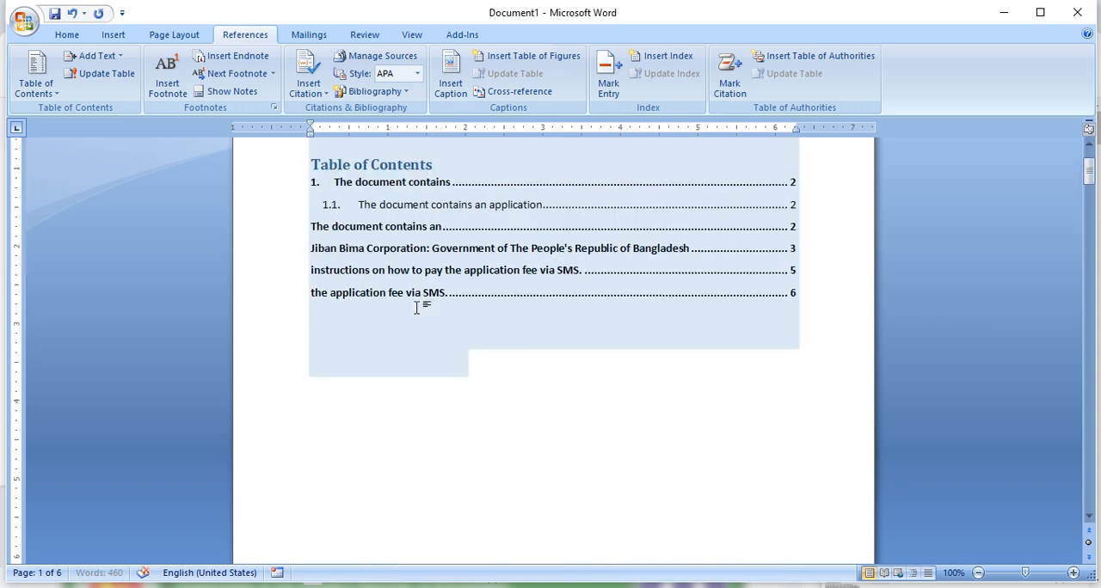
pyautogui.scroll(-3, 416, 307)
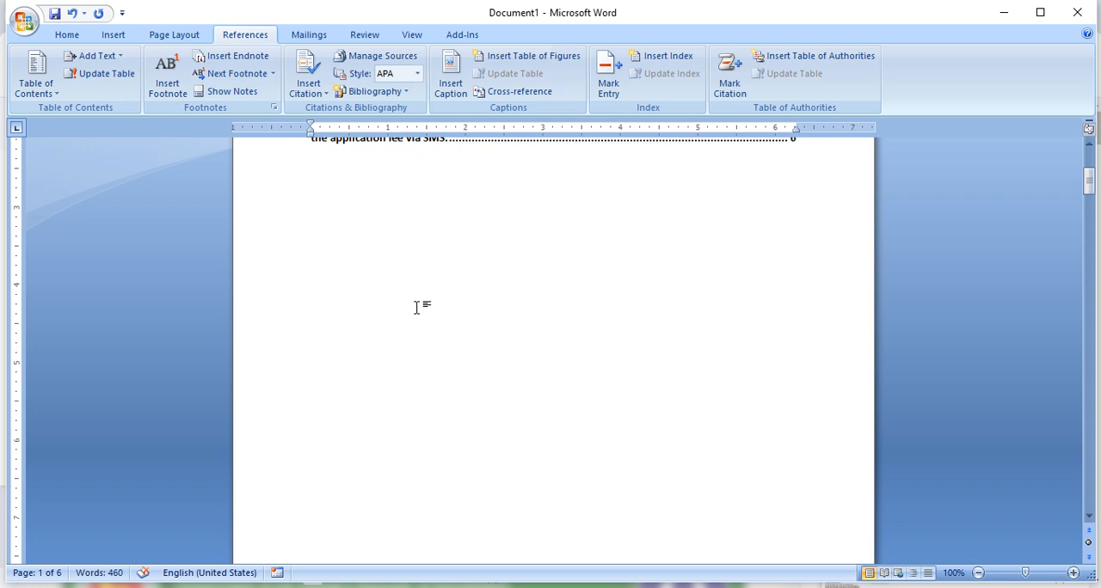
pyautogui.scroll(3, 454, 300)
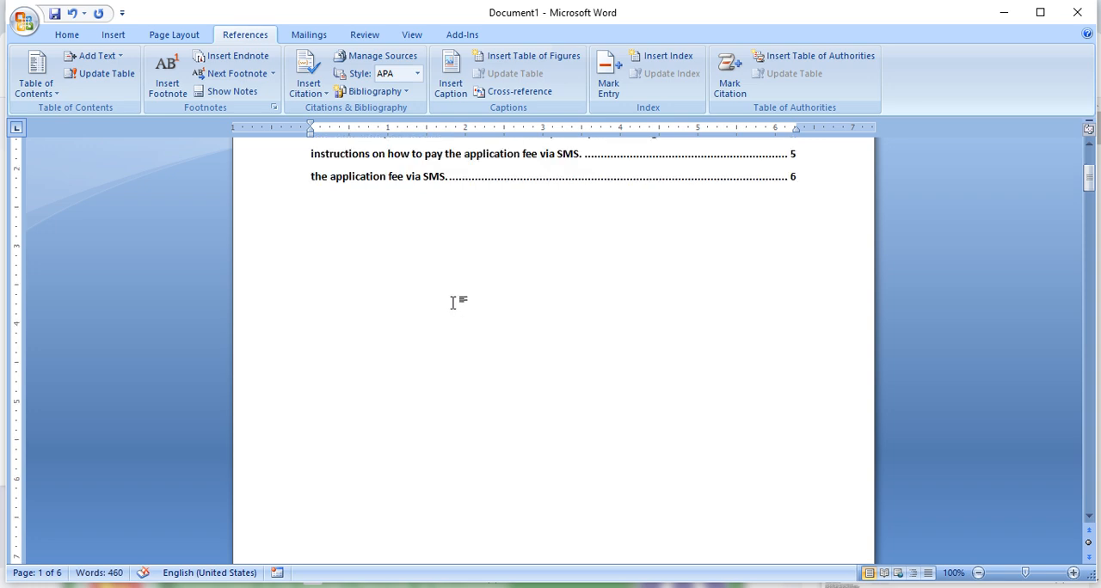
pyautogui.scroll(-7, 507, 386)
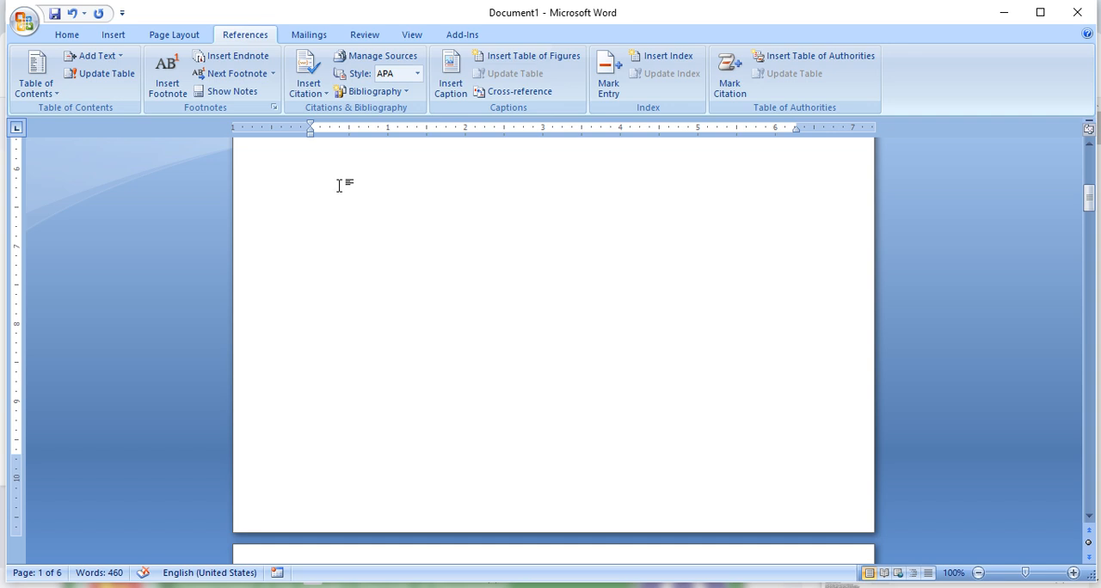
pyautogui.click(113, 35)
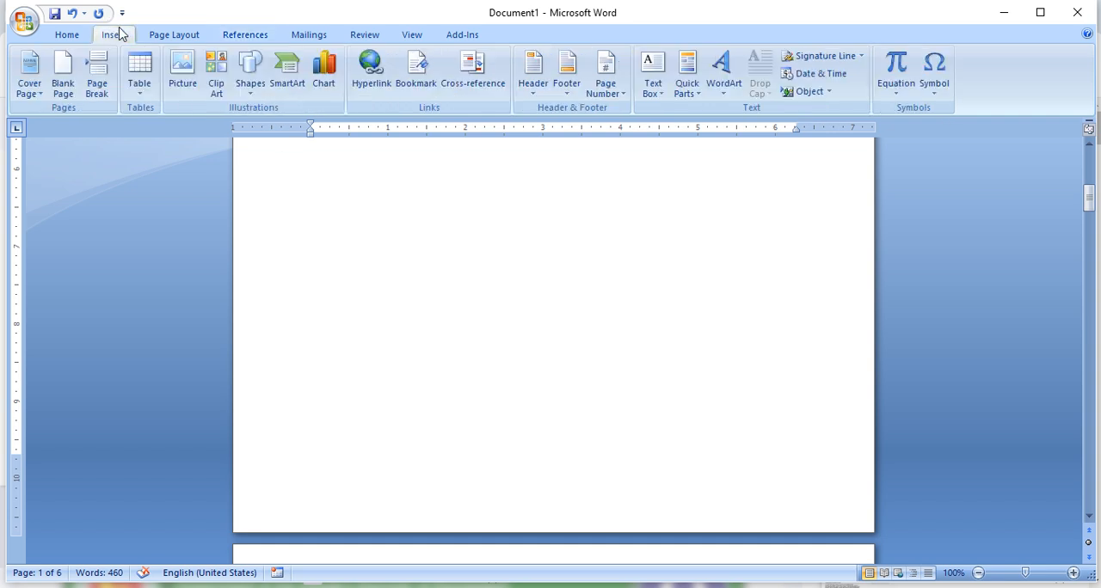
pyautogui.click(182, 73)
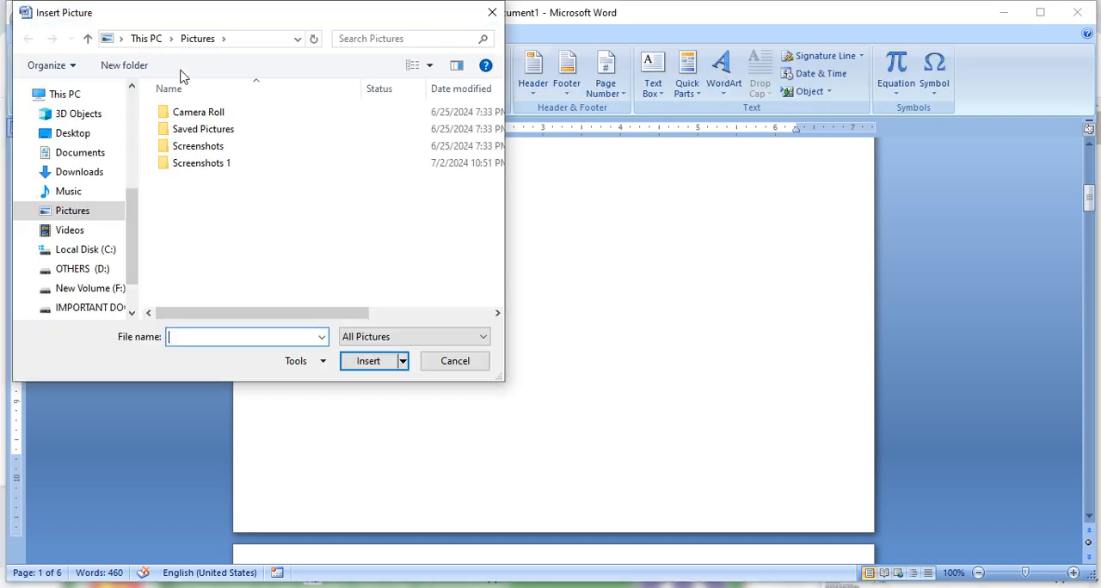
pyautogui.click(73, 135)
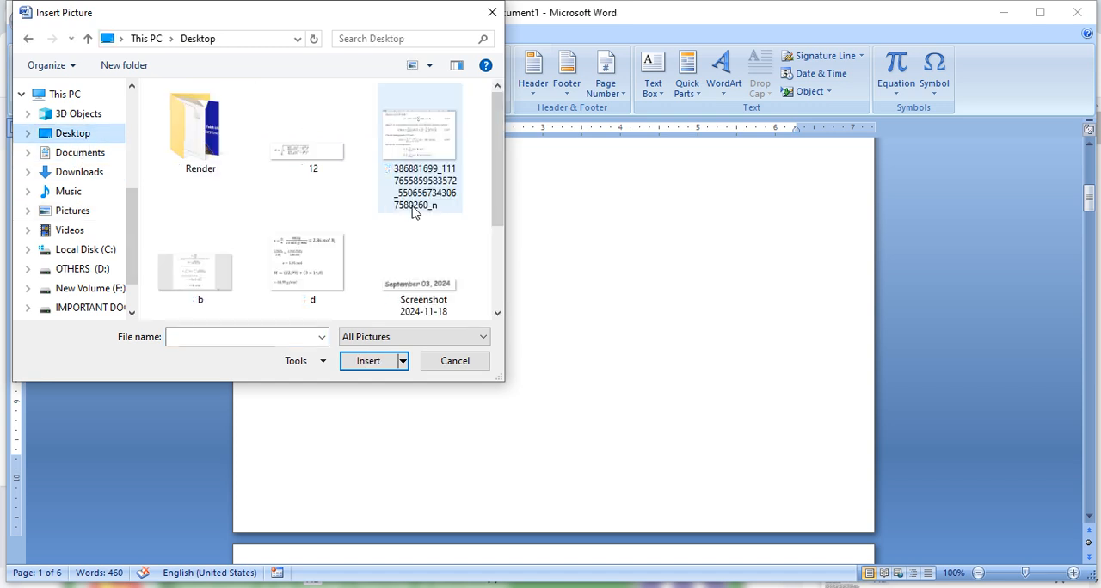
pyautogui.click(413, 155)
pyautogui.click(394, 359)
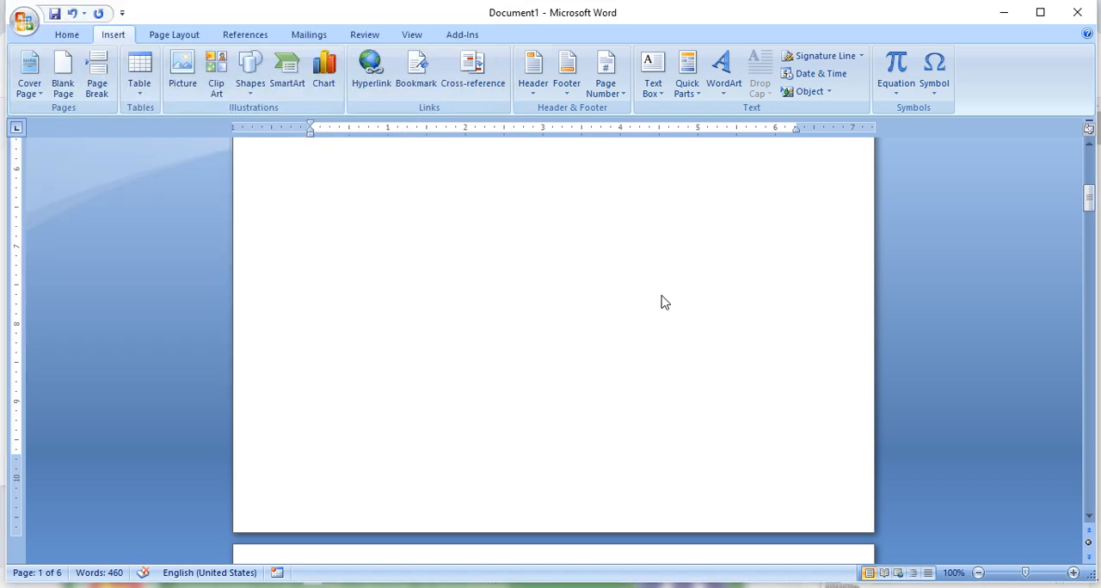
# - Change the inserted equations picture's text wrapping to a floating layout and check its placement on the page
pyautogui.rightClick(621, 283)
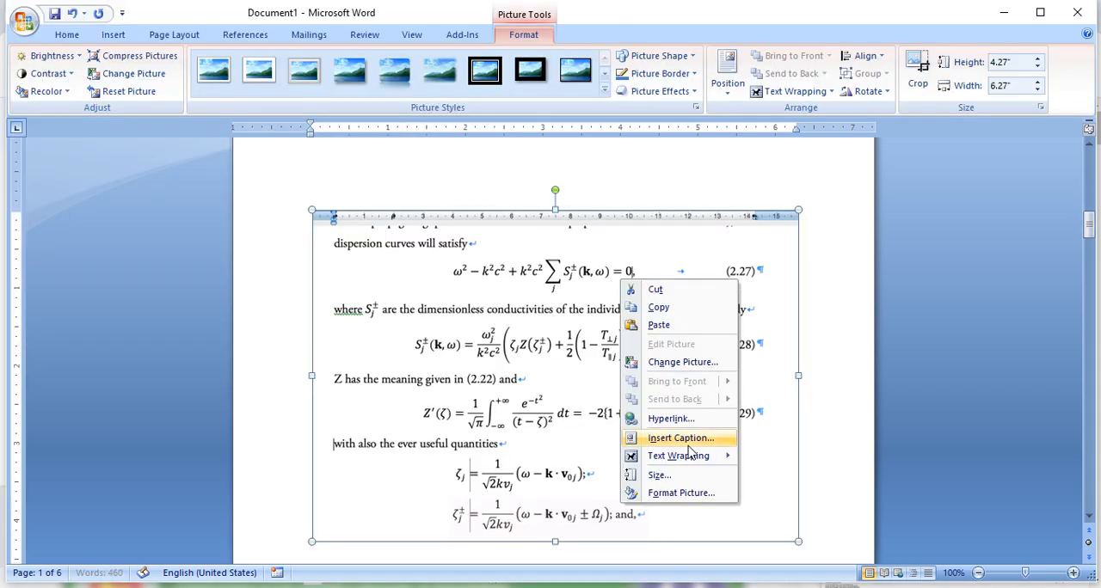
pyautogui.moveTo(696, 456)
pyautogui.click(791, 466)
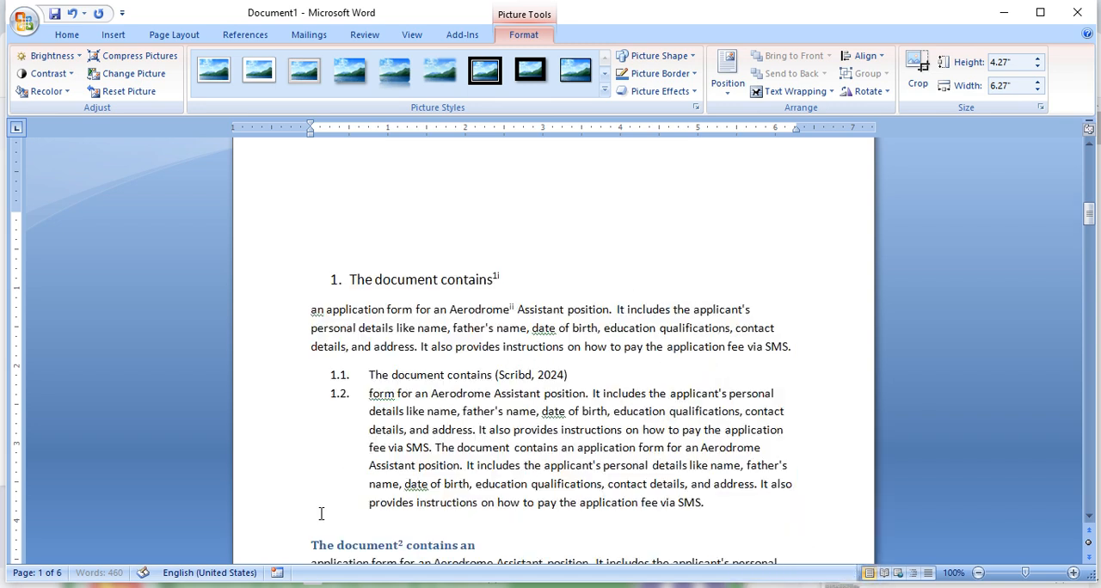
pyautogui.scroll(10, 506, 320)
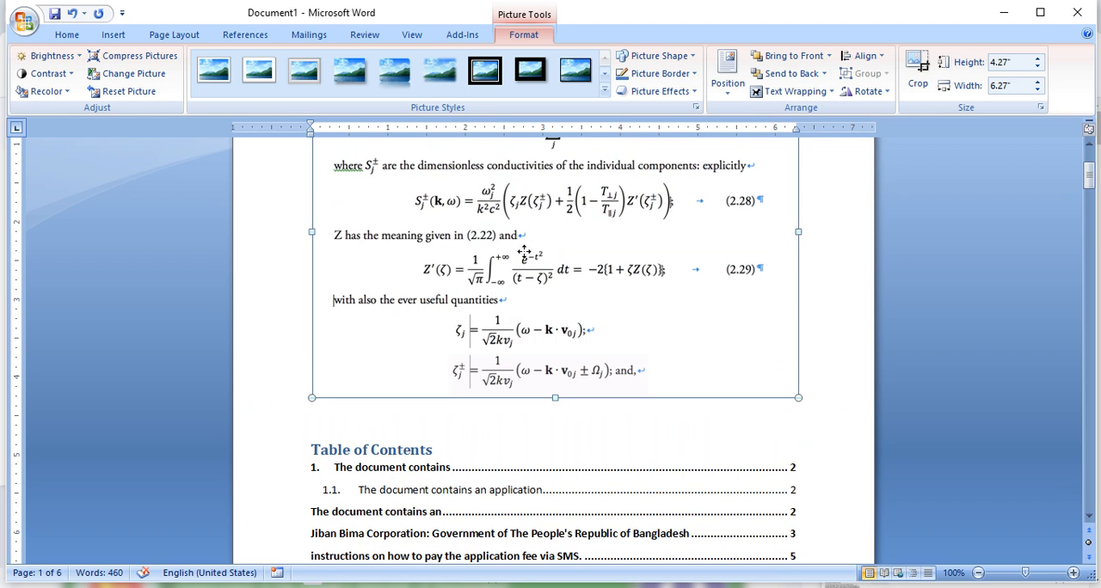
# - Shrink the equations picture to about 2.09 by 3.07 inches and place it beside the first numbered heading on page 2
pyautogui.scroll(-3, 551, 211)
pyautogui.moveTo(555, 388); pyautogui.dragTo(556, 429)
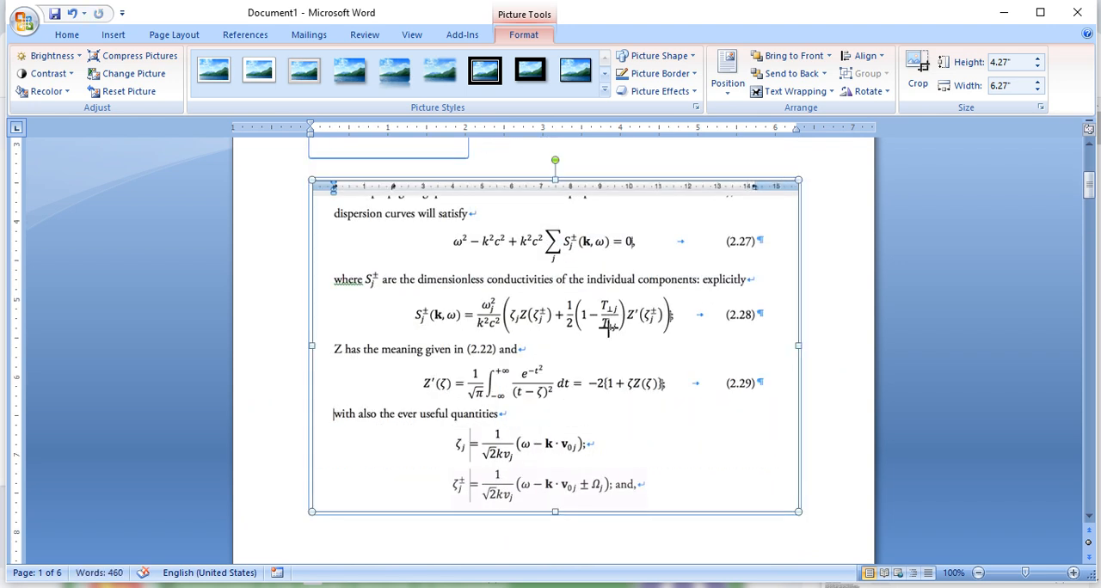
pyautogui.moveTo(608, 325); pyautogui.dragTo(540, 385)
pyautogui.scroll(-5, 517, 383)
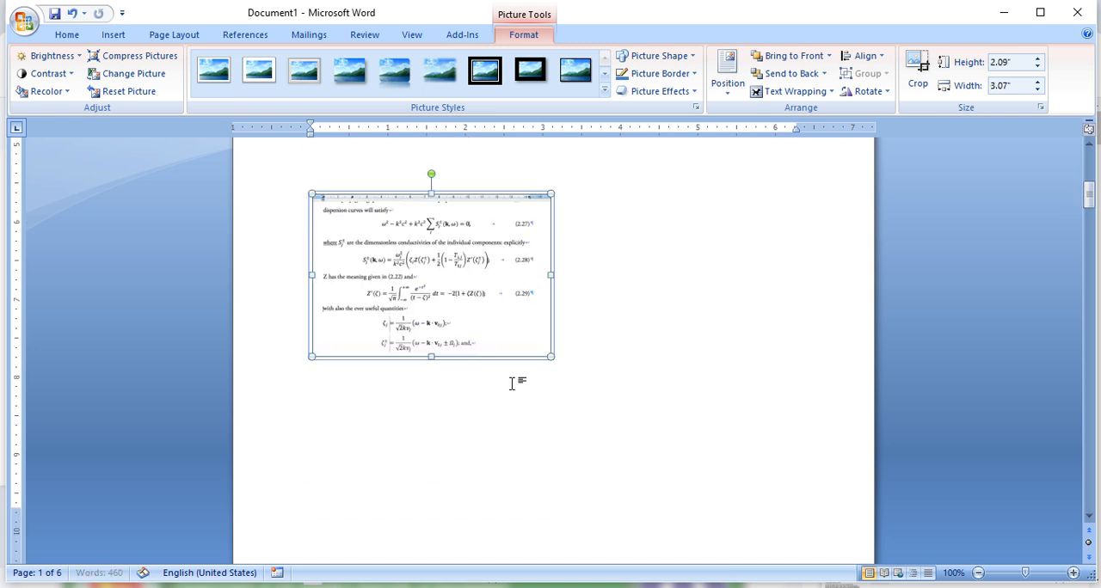
pyautogui.moveTo(469, 303); pyautogui.dragTo(568, 585)
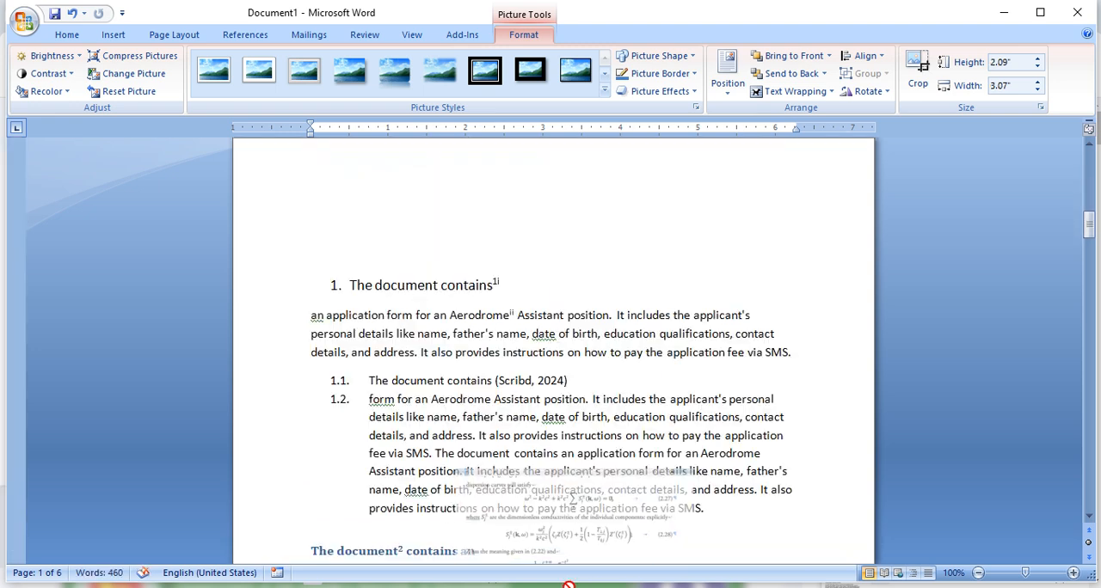
pyautogui.moveTo(574, 535); pyautogui.dragTo(639, 256)
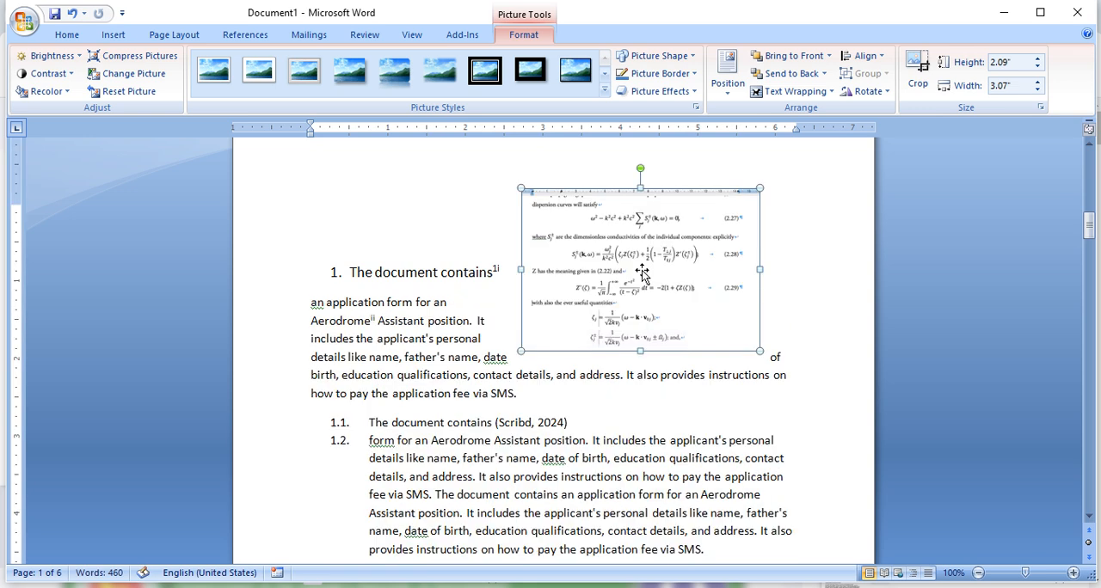
# - Insert the picture b from the Desktop folder on page 2
pyautogui.click(113, 35)
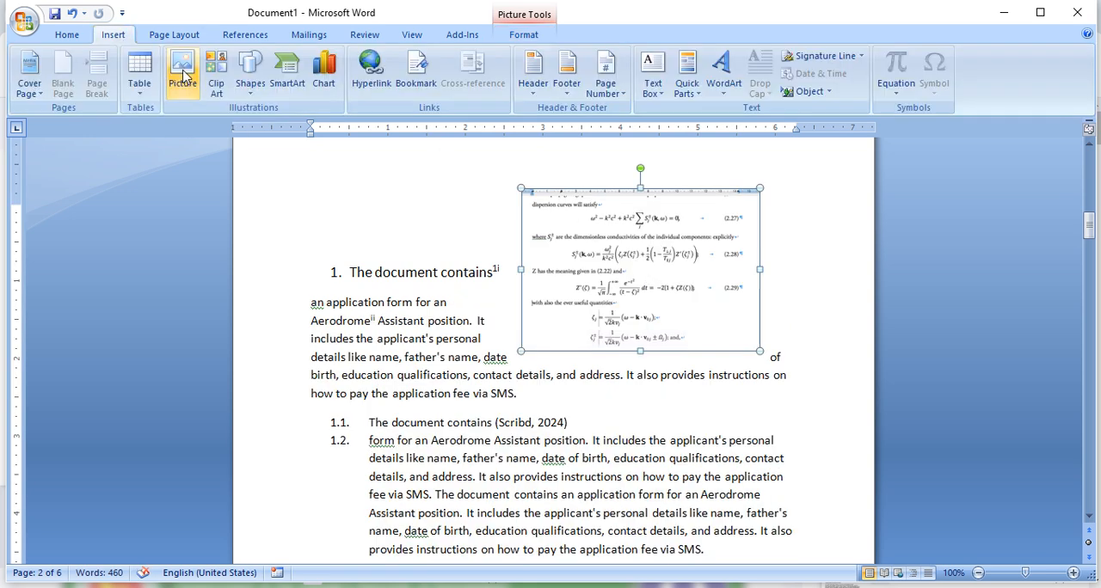
pyautogui.click(189, 75)
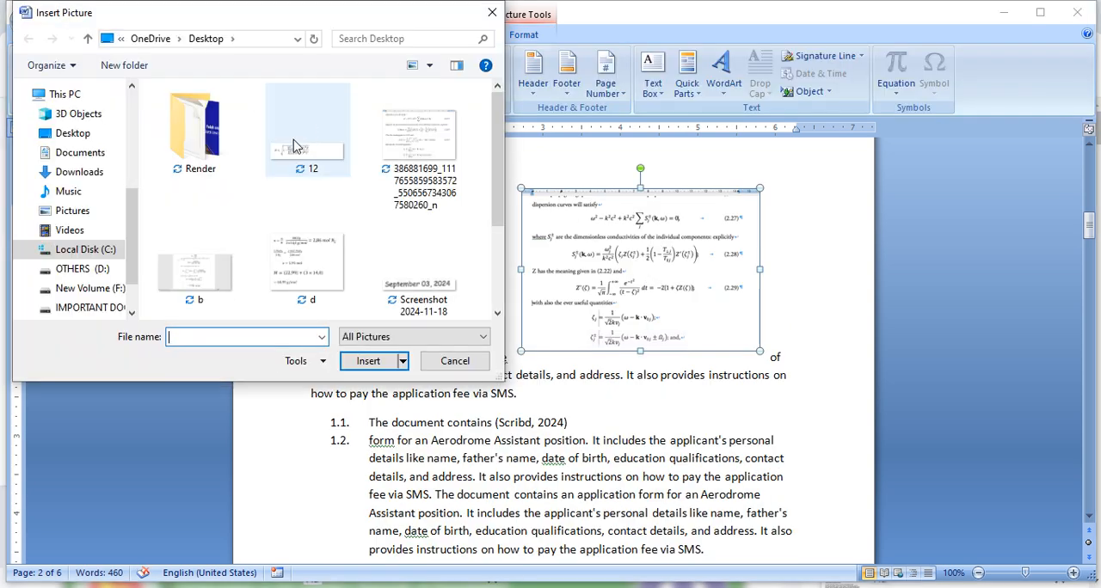
pyautogui.click(197, 275)
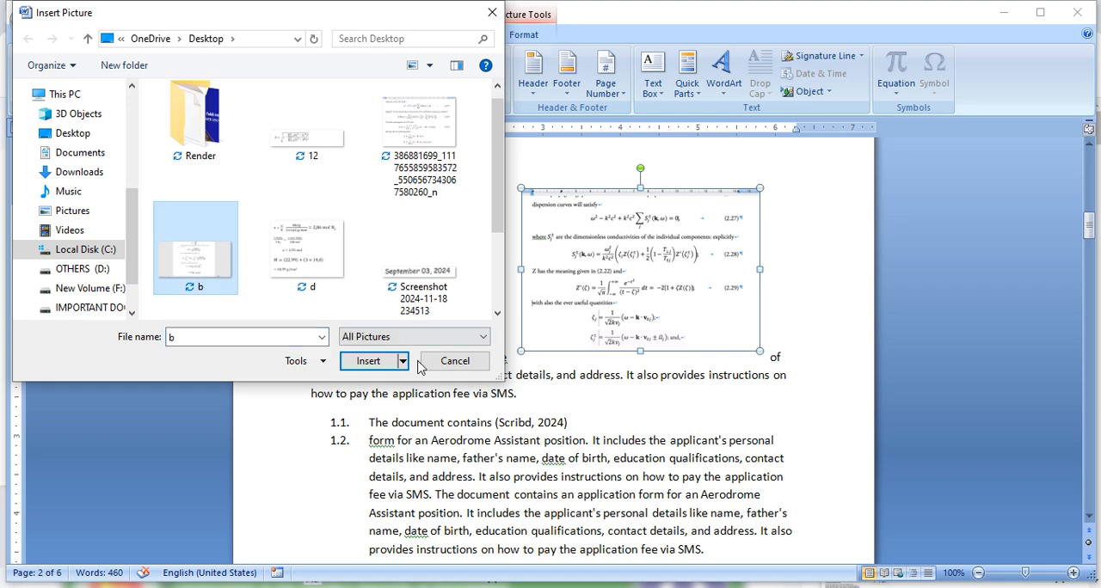
pyautogui.click(397, 361)
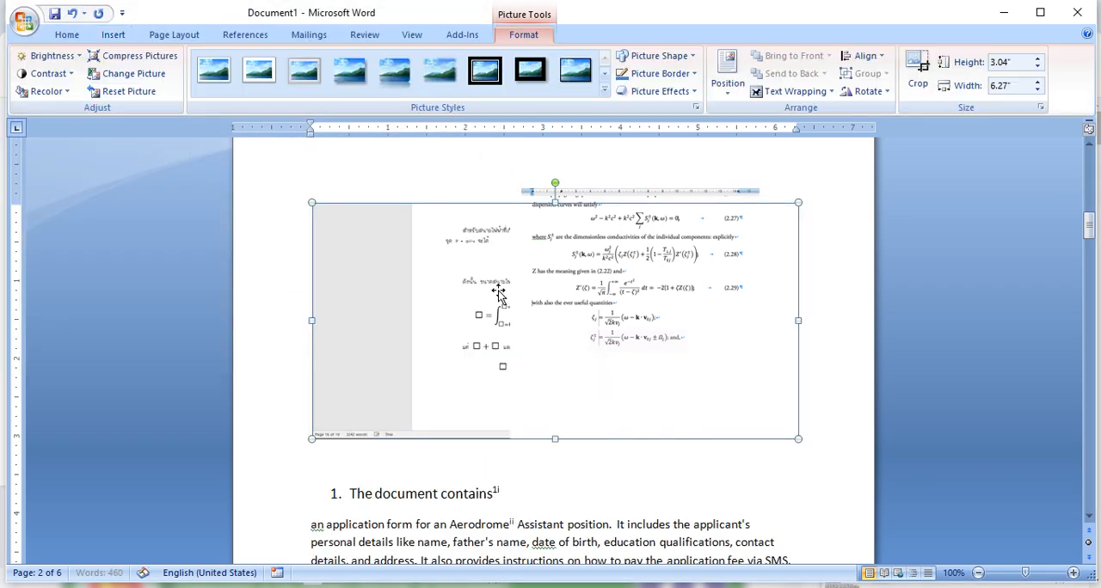
# - Apply Tight text wrapping to the newly inserted picture and place it beside items 1.1 and 1.2 at about 0.96 by 1.98 inches
pyautogui.rightClick(660, 284)
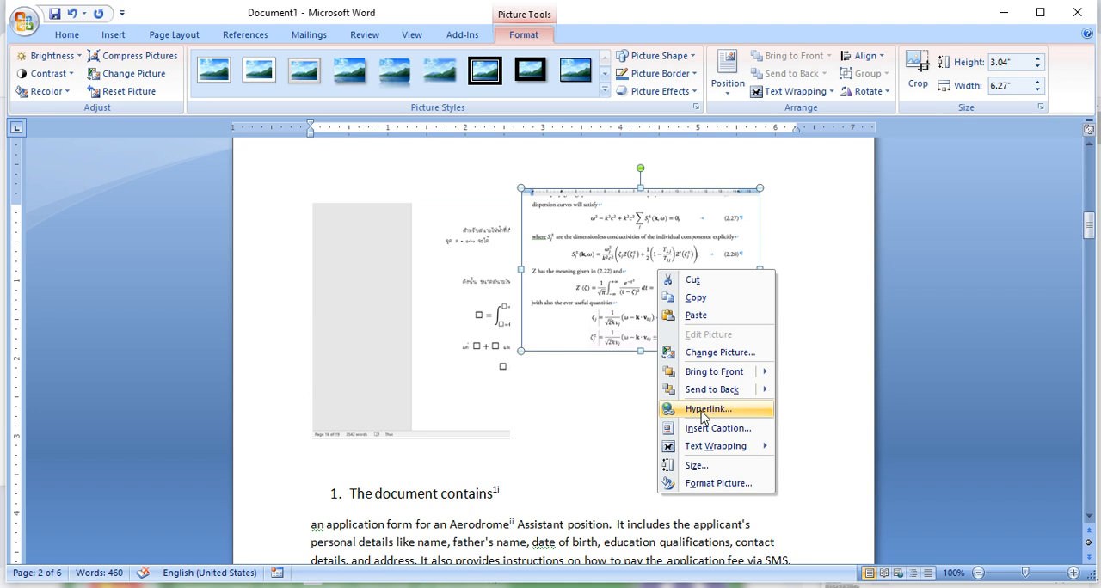
pyautogui.moveTo(711, 447)
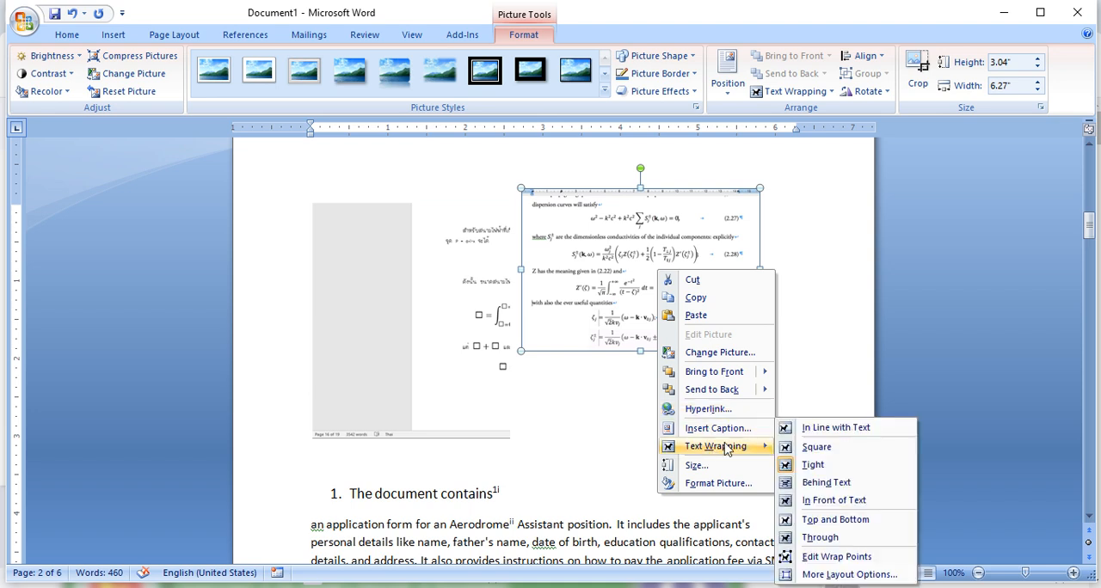
pyautogui.click(830, 469)
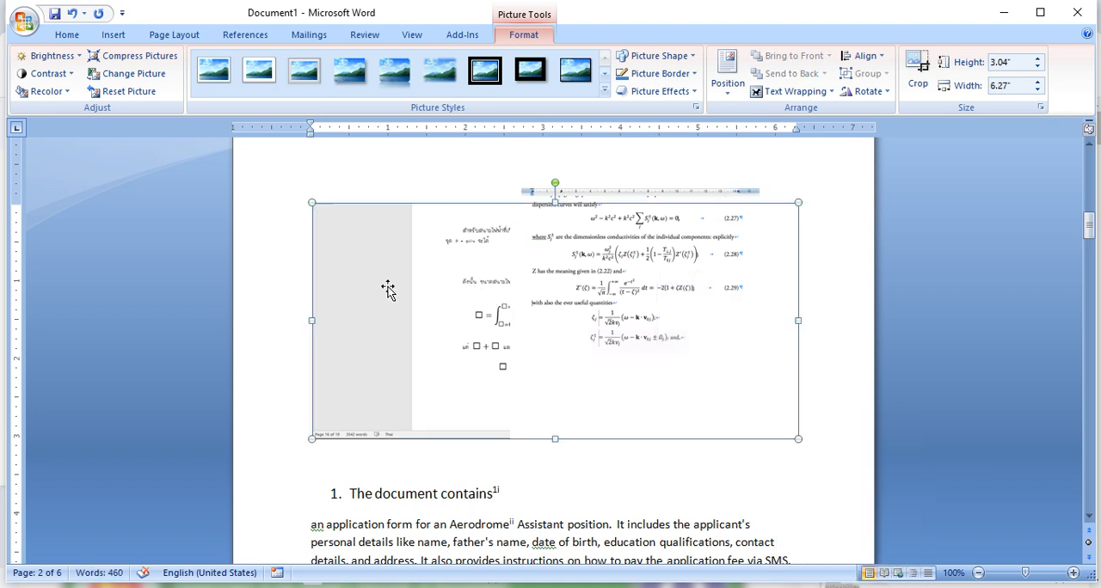
pyautogui.click(793, 92)
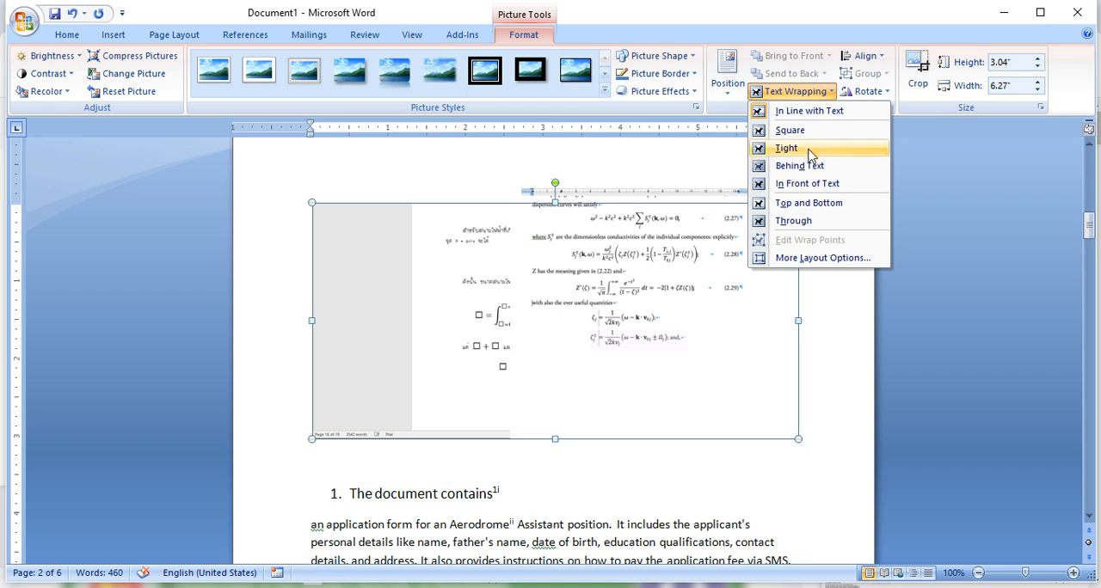
pyautogui.click(776, 209)
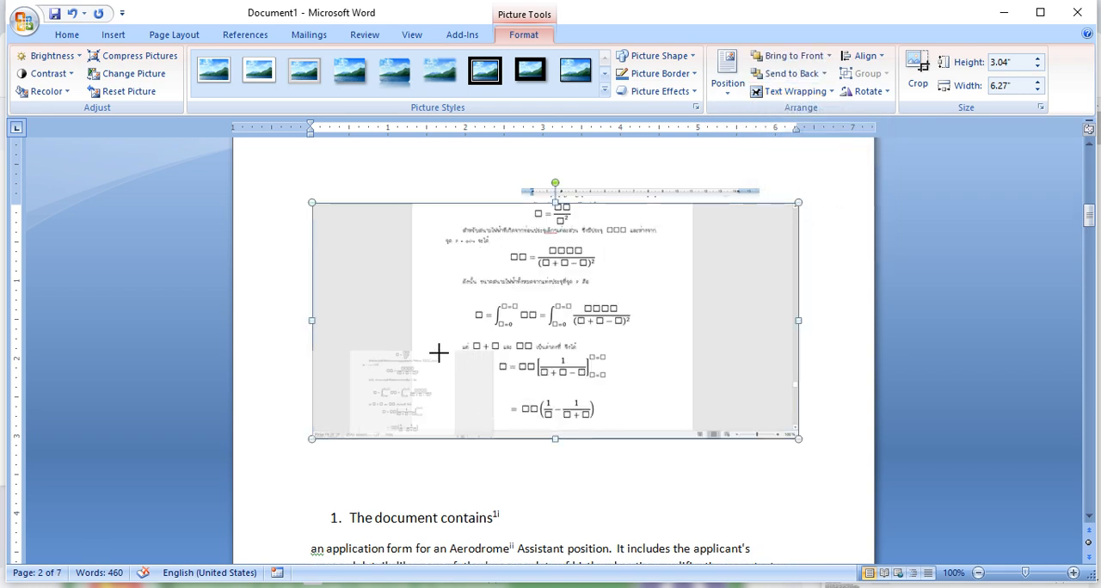
pyautogui.moveTo(411, 370); pyautogui.dragTo(647, 438)
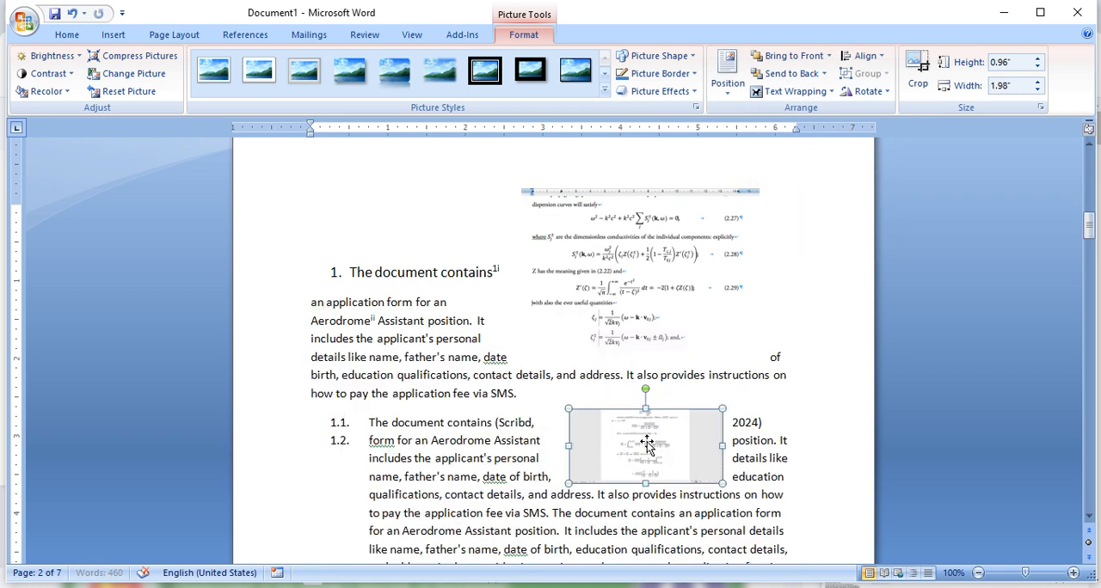
pyautogui.click(112, 34)
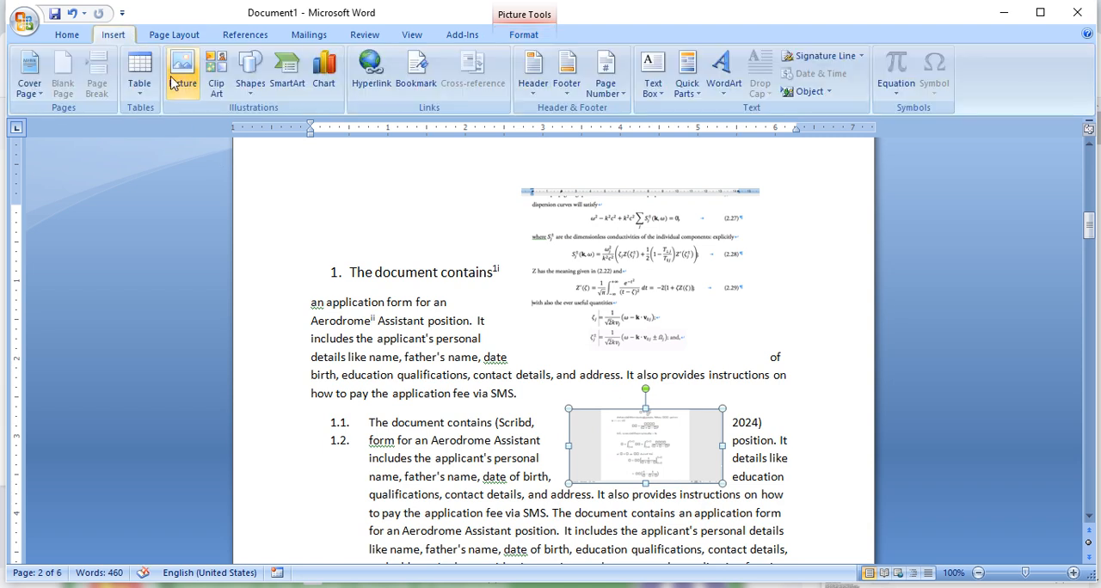
pyautogui.click(183, 86)
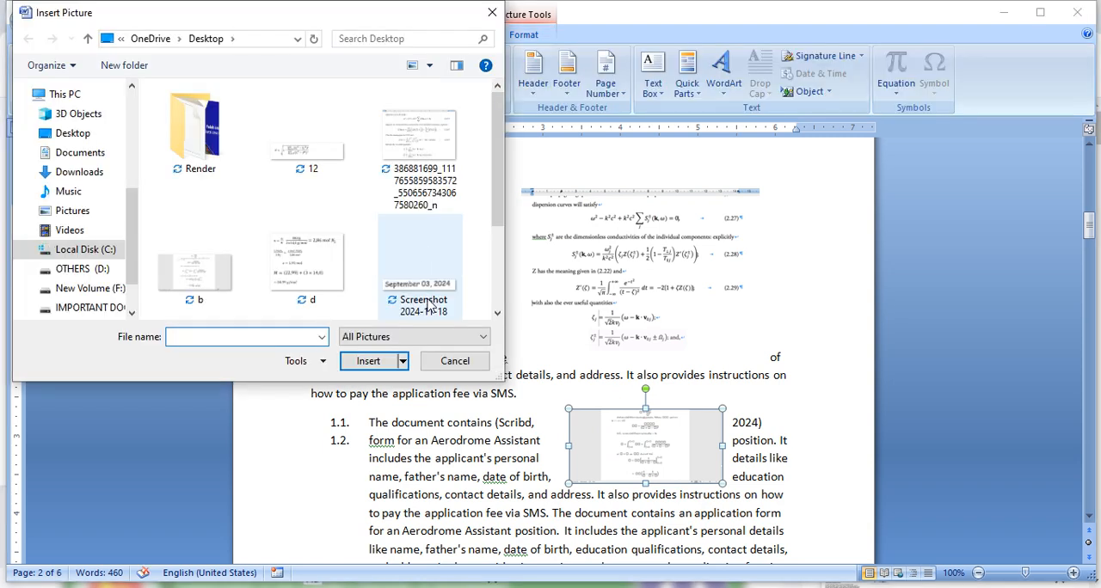
pyautogui.click(423, 254)
pyautogui.click(368, 361)
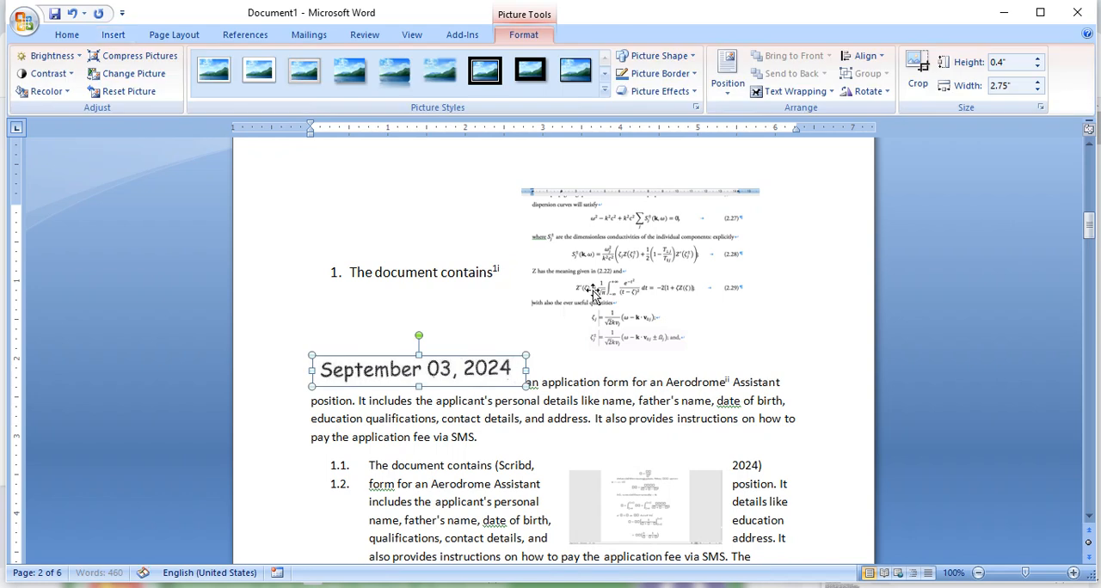
# - Apply Tight text wrapping to the September 03, 2024 picture and place it beside the last lines of item 1.2
pyautogui.click(791, 91)
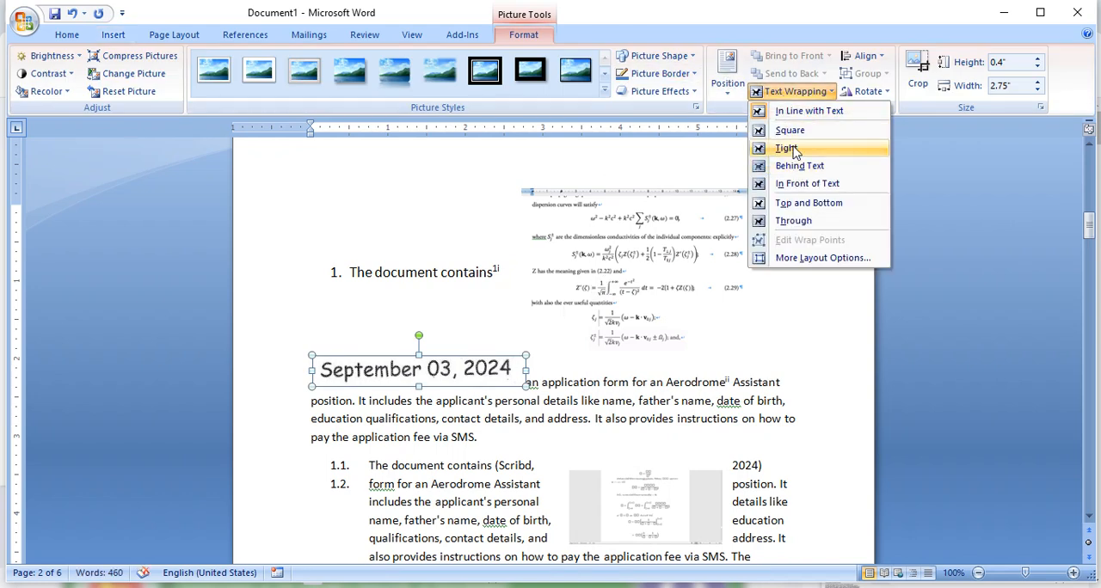
pyautogui.click(795, 145)
pyautogui.moveTo(376, 382); pyautogui.dragTo(466, 485)
pyautogui.scroll(-2, 465, 486)
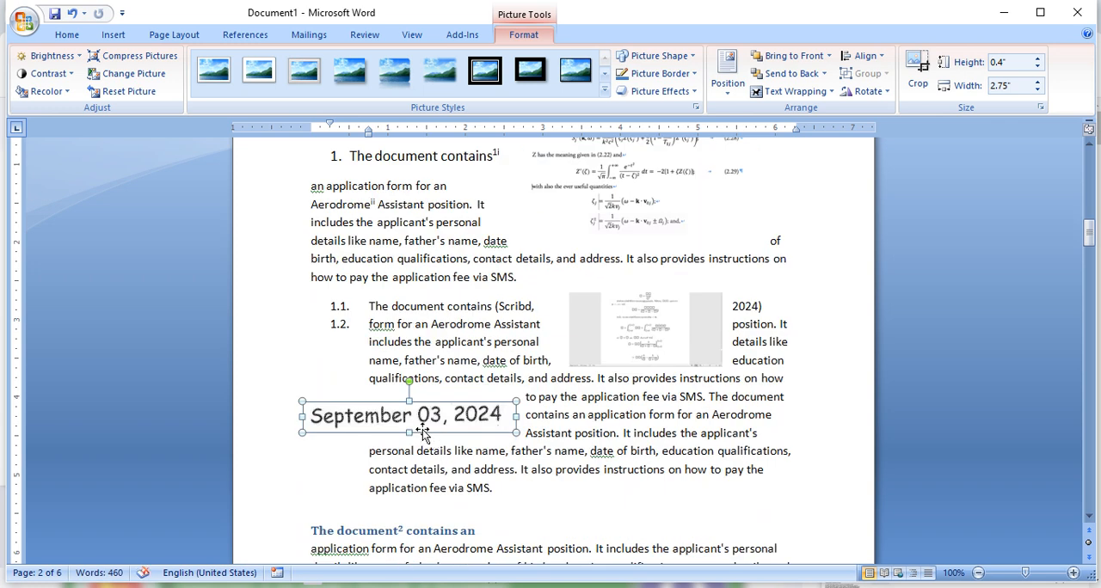
pyautogui.moveTo(422, 433); pyautogui.dragTo(685, 468)
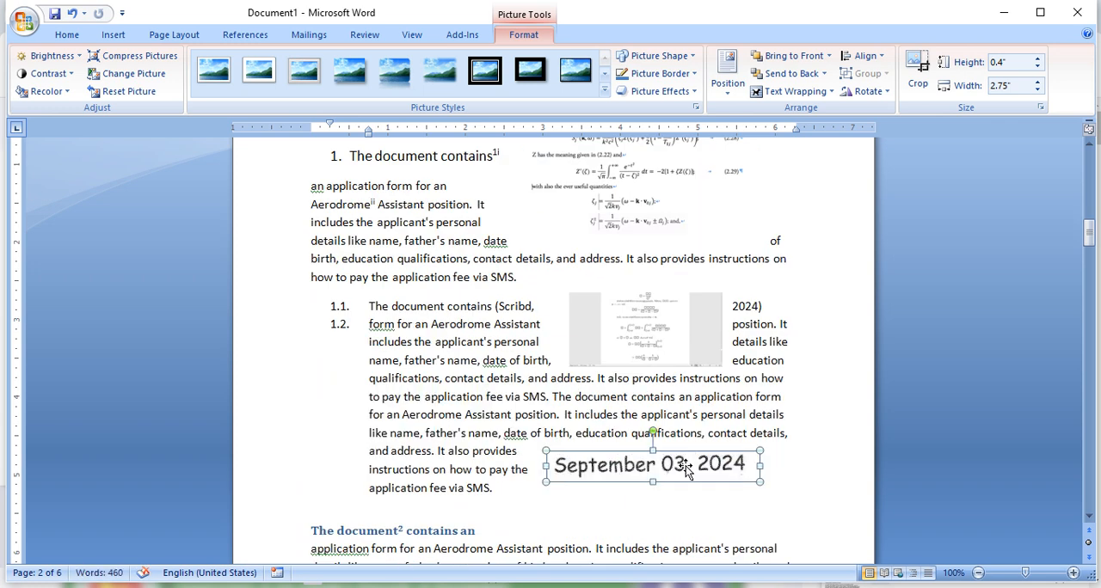
# - Insert a caption below the equations picture beside the first numbered heading, using a new label named Picture
pyautogui.click(694, 353)
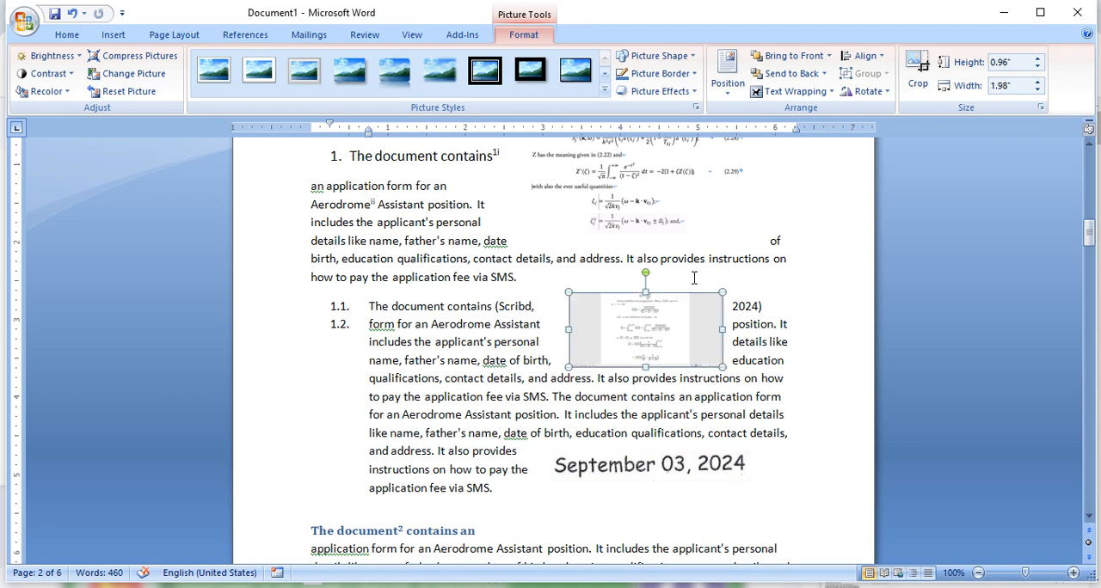
pyautogui.scroll(1, 693, 276)
pyautogui.click(658, 245)
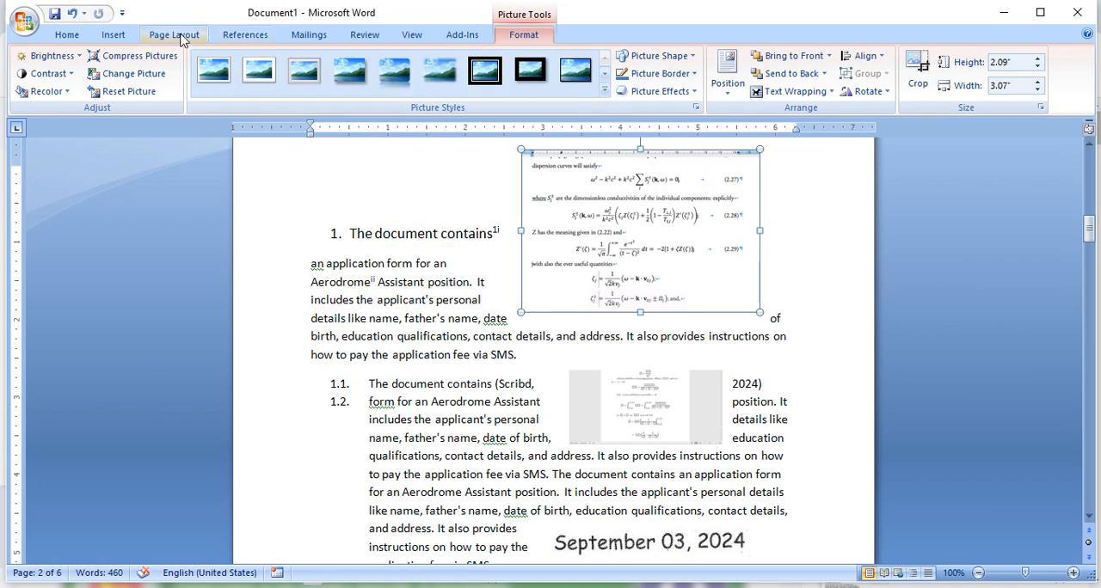
pyautogui.click(240, 39)
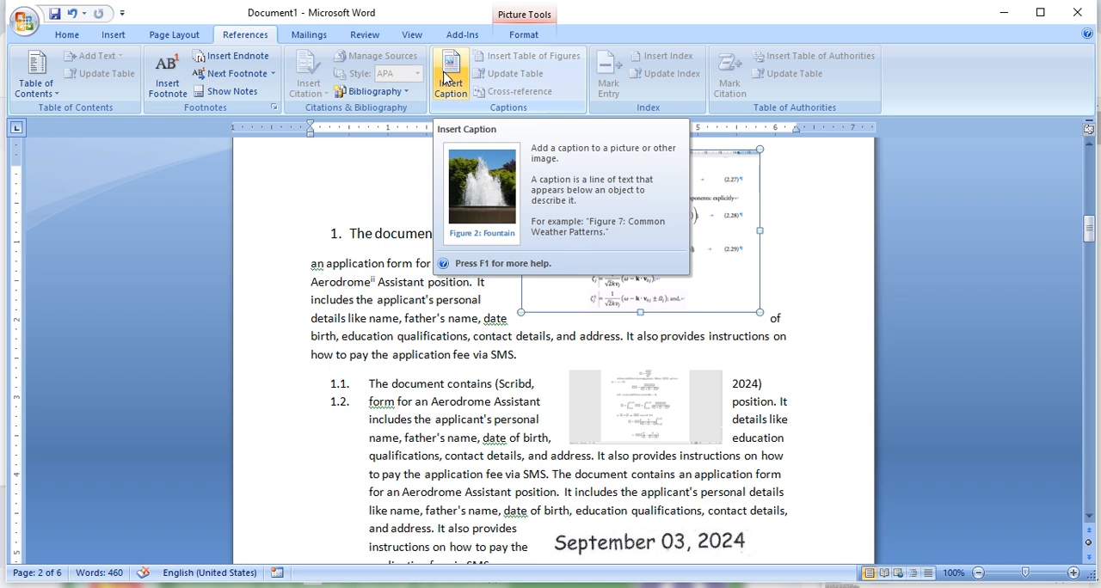
pyautogui.click(454, 84)
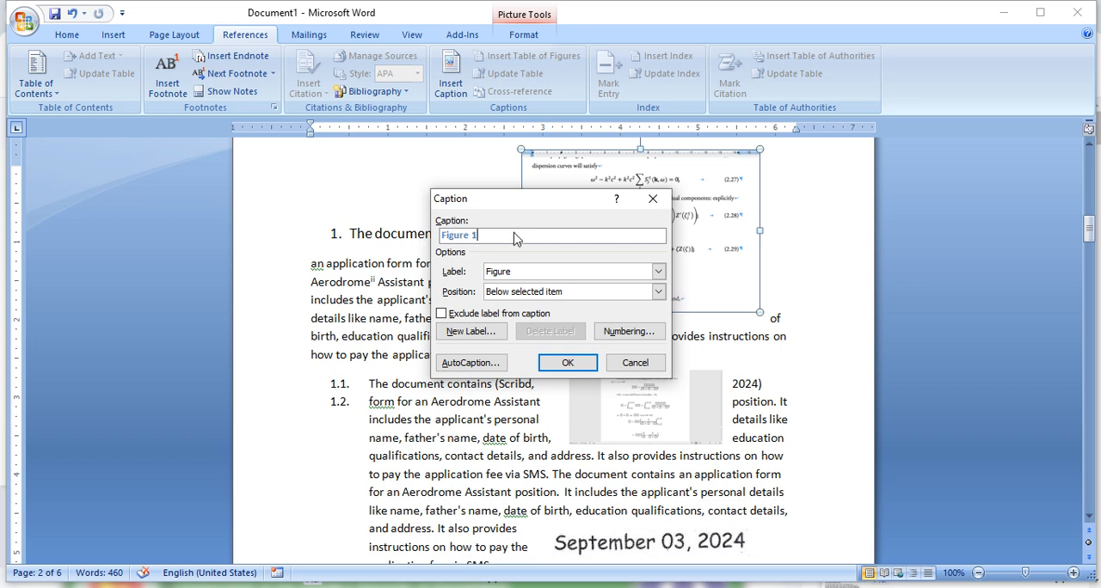
pyautogui.click(658, 272)
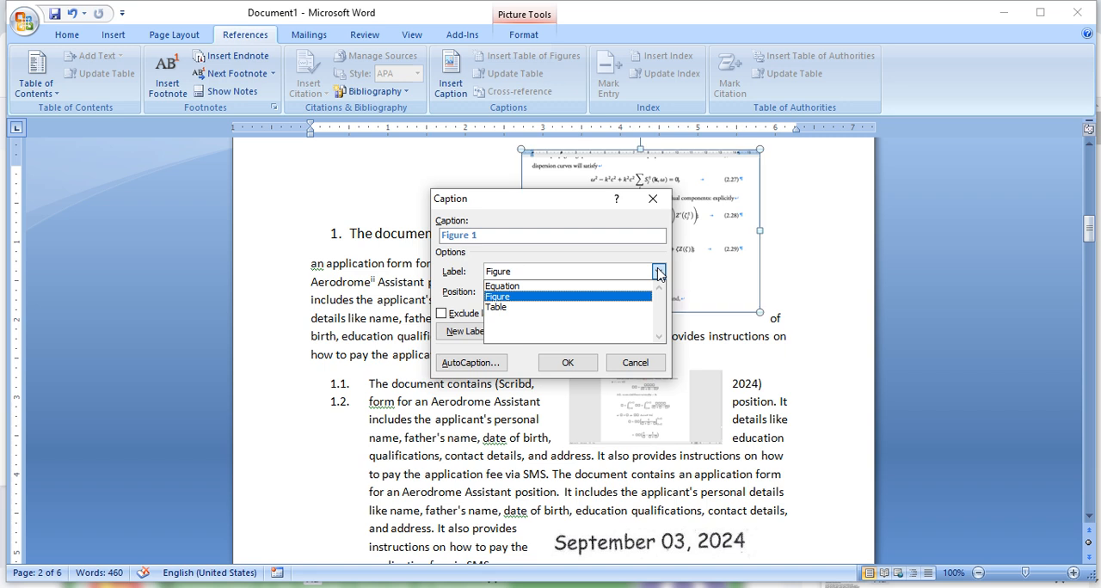
pyautogui.click(514, 297)
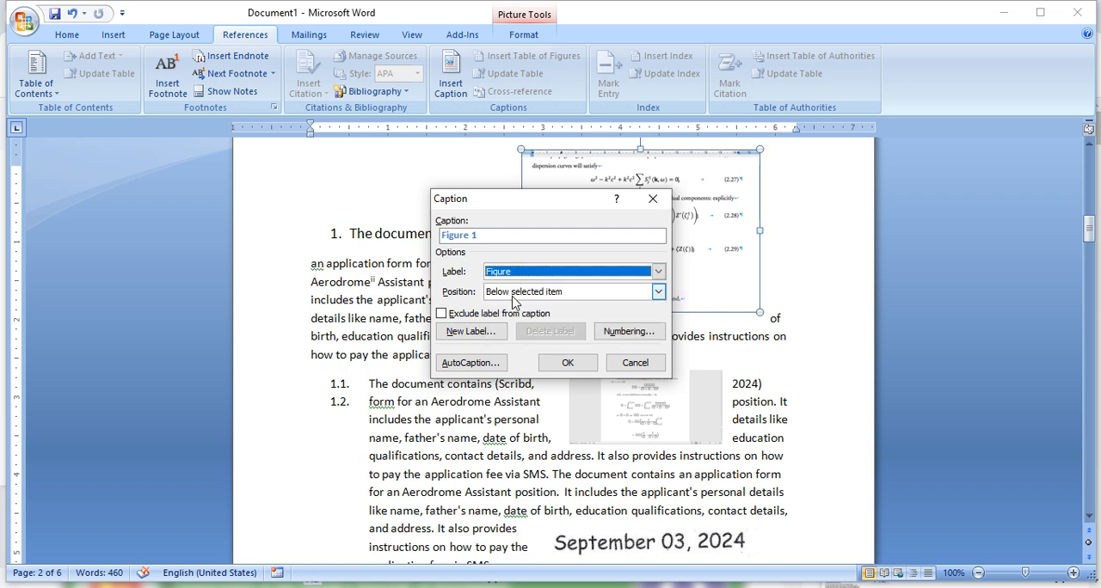
pyautogui.click(480, 334)
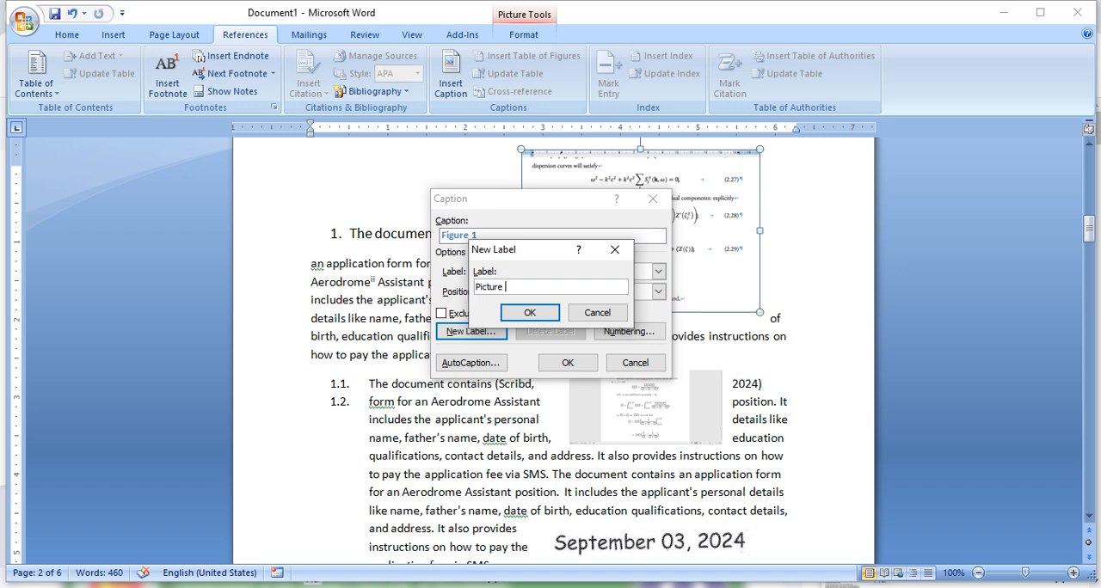
pyautogui.click(529, 313)
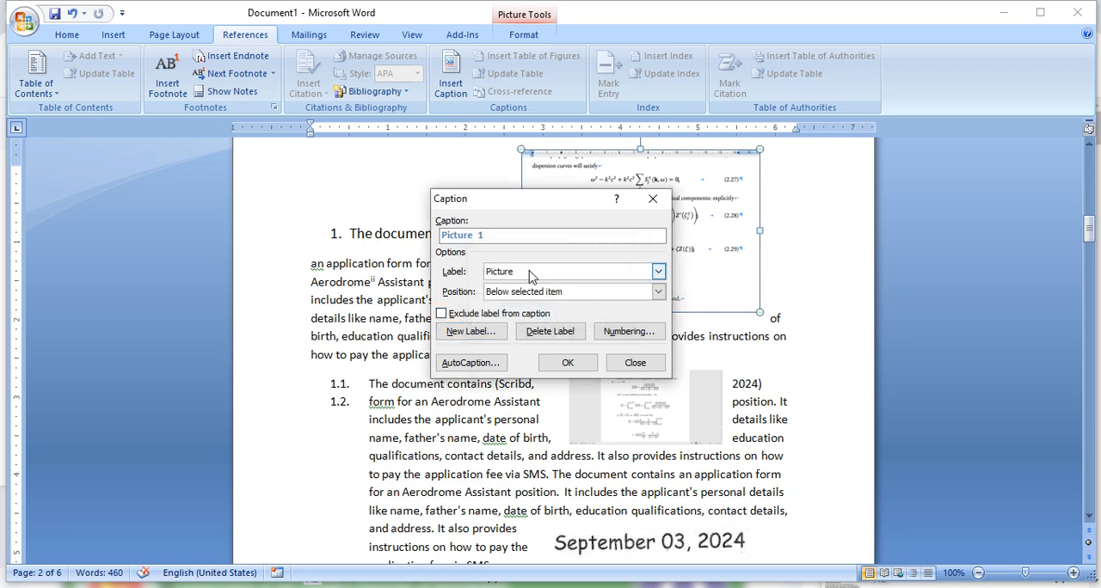
pyautogui.click(567, 363)
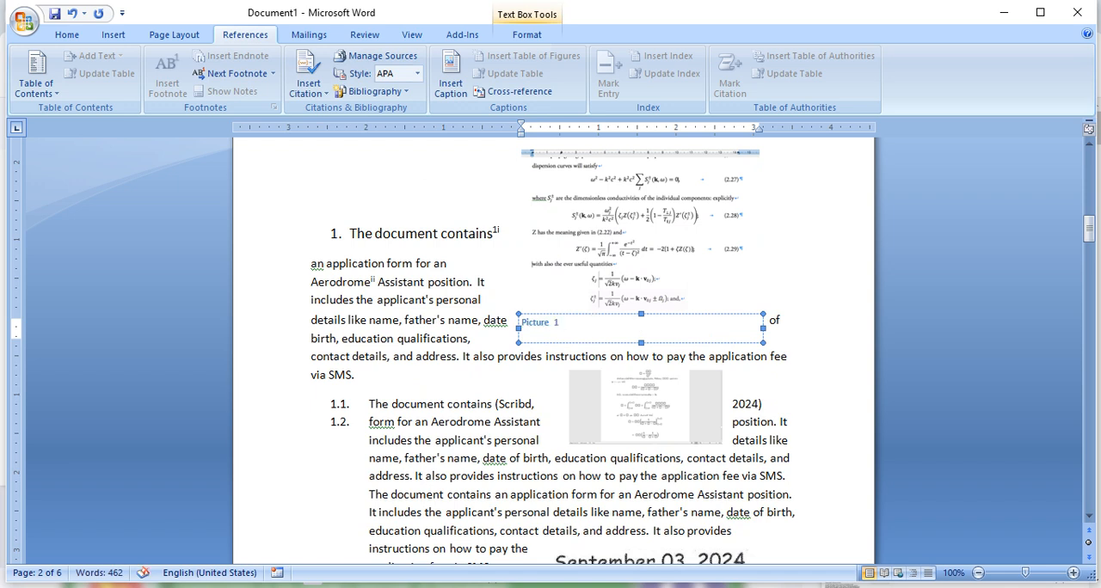
# - Complete the first picture's caption with the text ": mathematics 01" after its label and number
pyautogui.write(':')
pyautogui.write(' math')
pyautogui.write('a')
pyautogui.write('ematics 0')
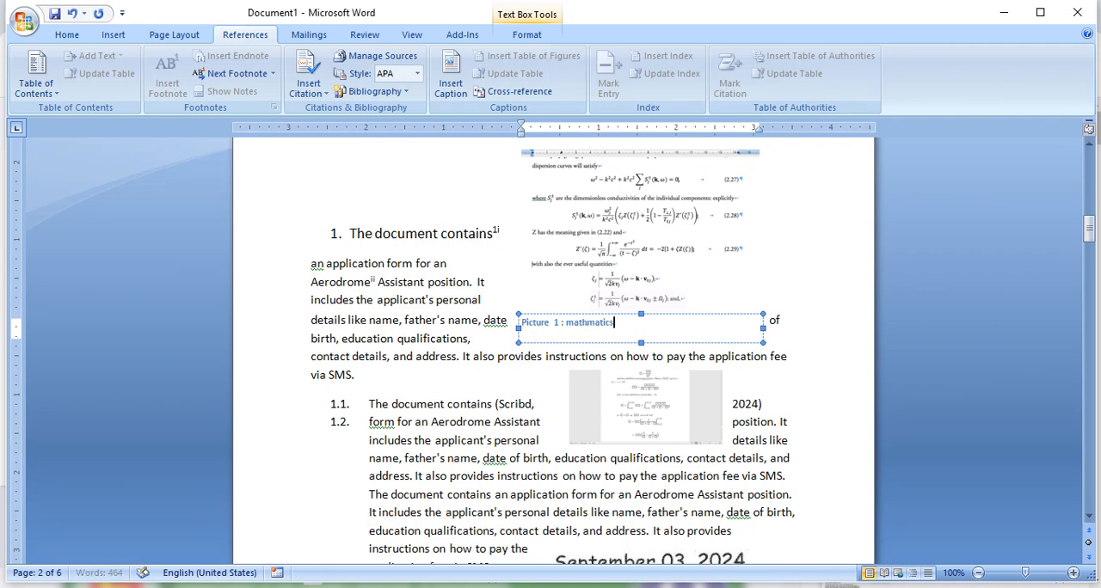
pyautogui.write('1')
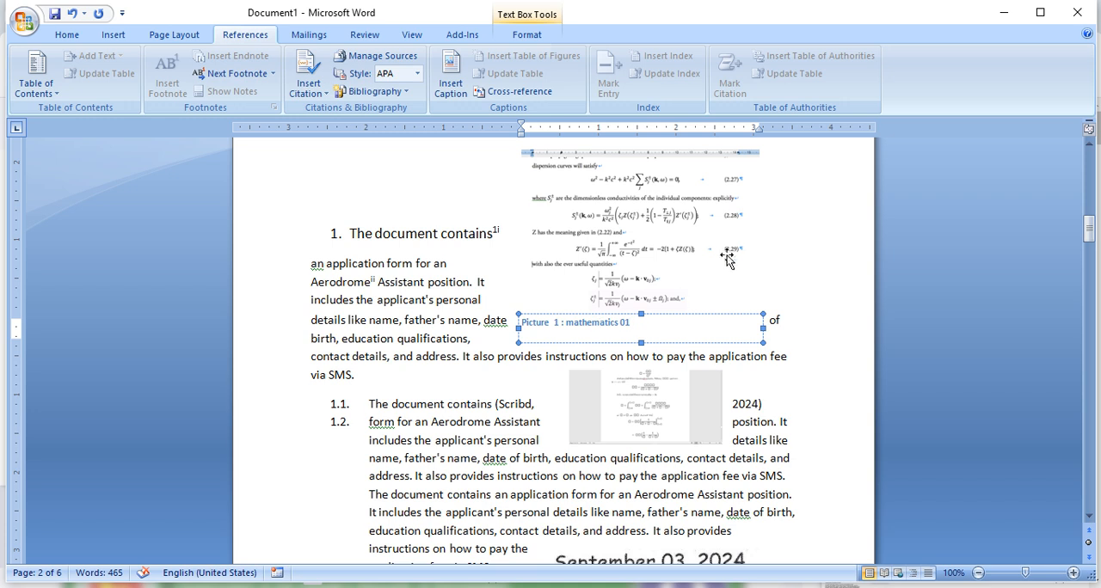
pyautogui.click(834, 246)
# - Center the mathematics 01 caption below its picture
pyautogui.click(611, 327)
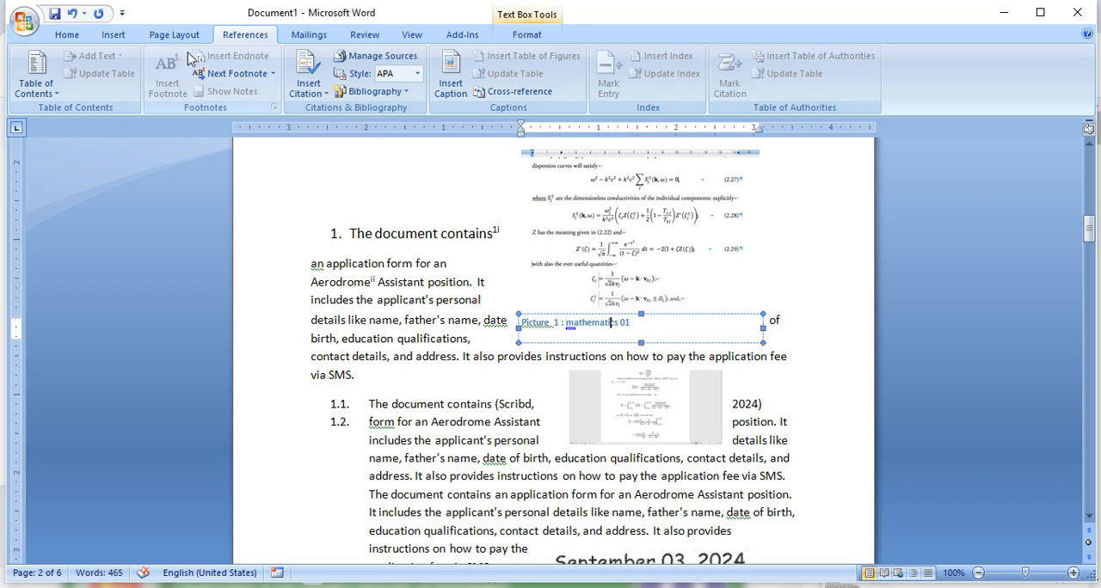
pyautogui.click(67, 34)
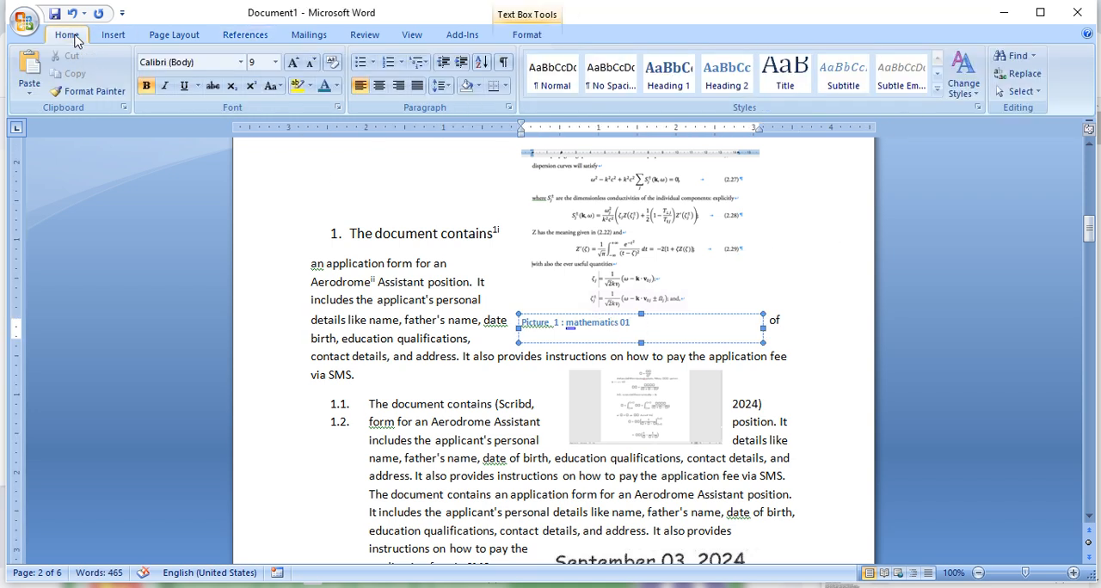
pyautogui.click(379, 86)
# - Insert a caption with the Picture label below the small equations picture beside items 1.1 and 1.2
pyautogui.click(684, 231)
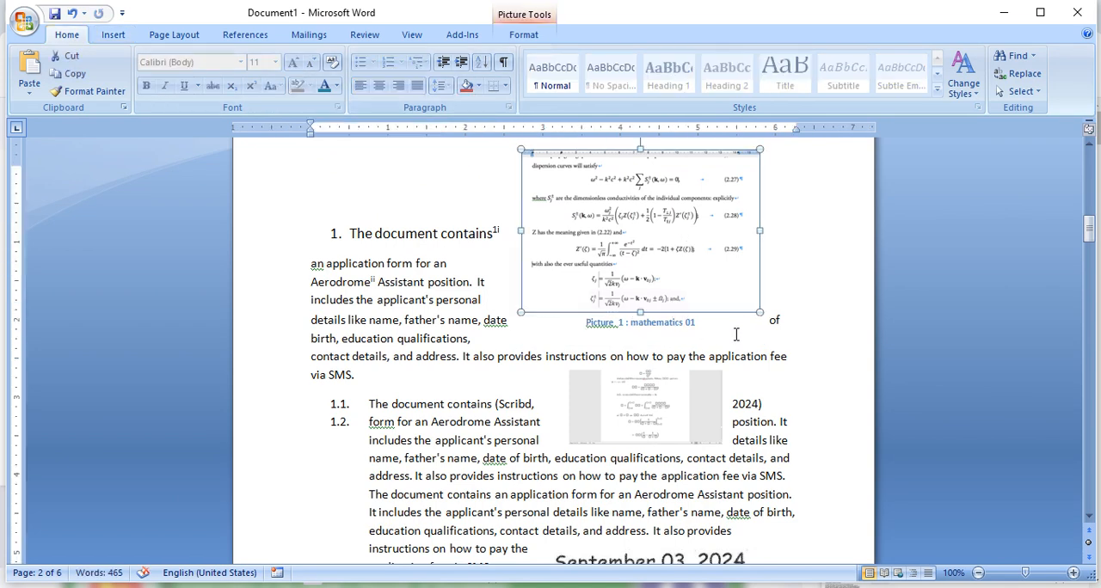
pyautogui.click(643, 406)
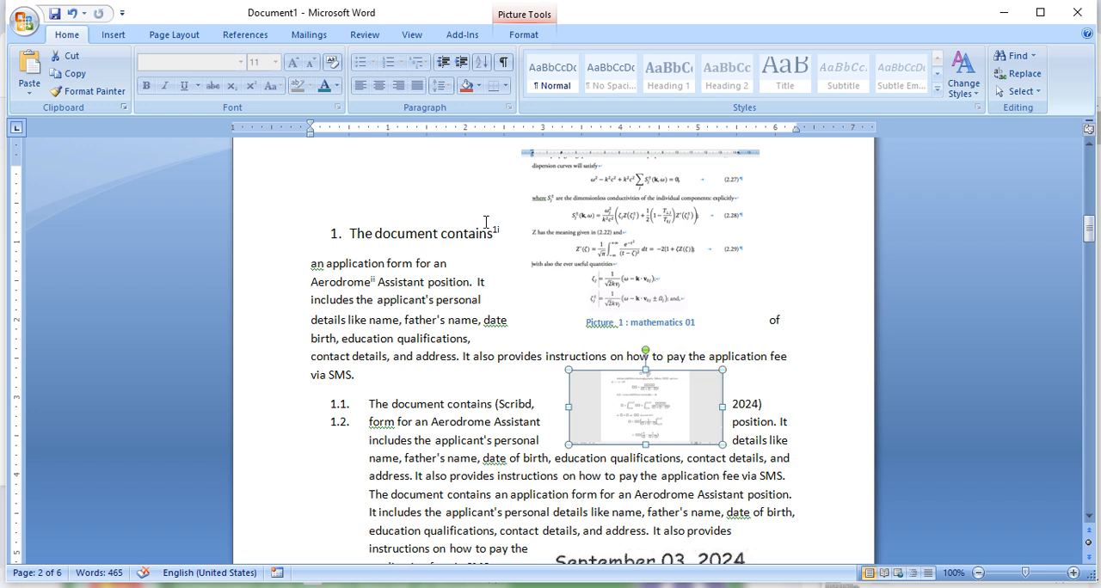
pyautogui.click(253, 37)
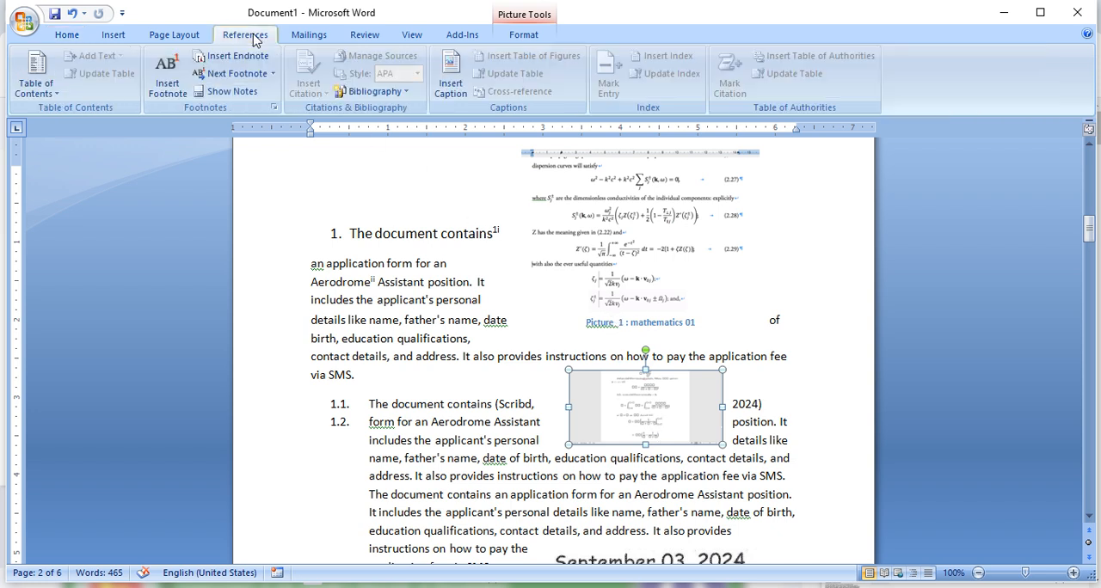
pyautogui.click(450, 82)
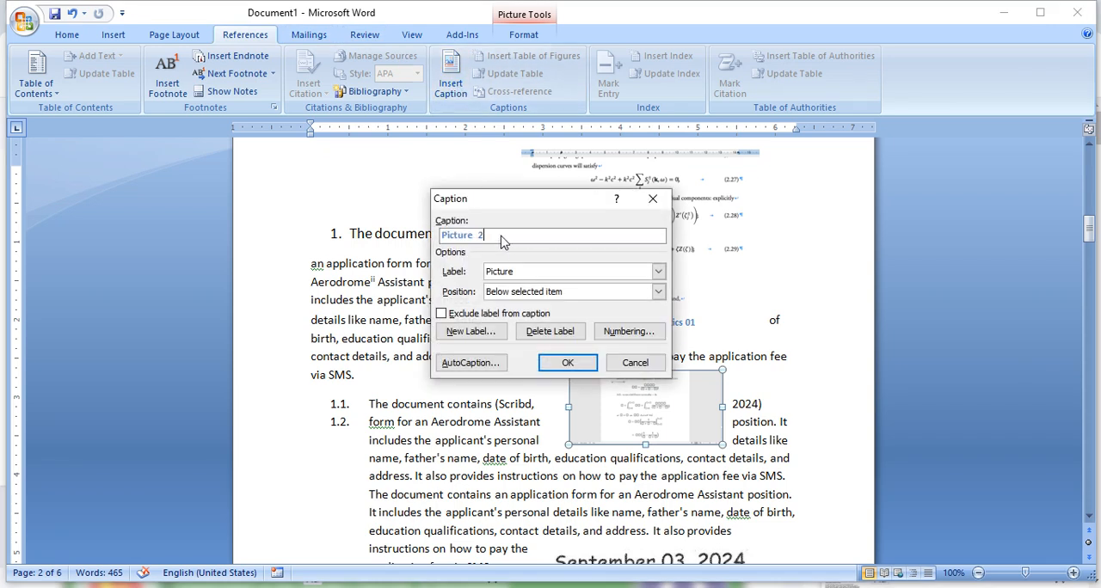
pyautogui.click(568, 362)
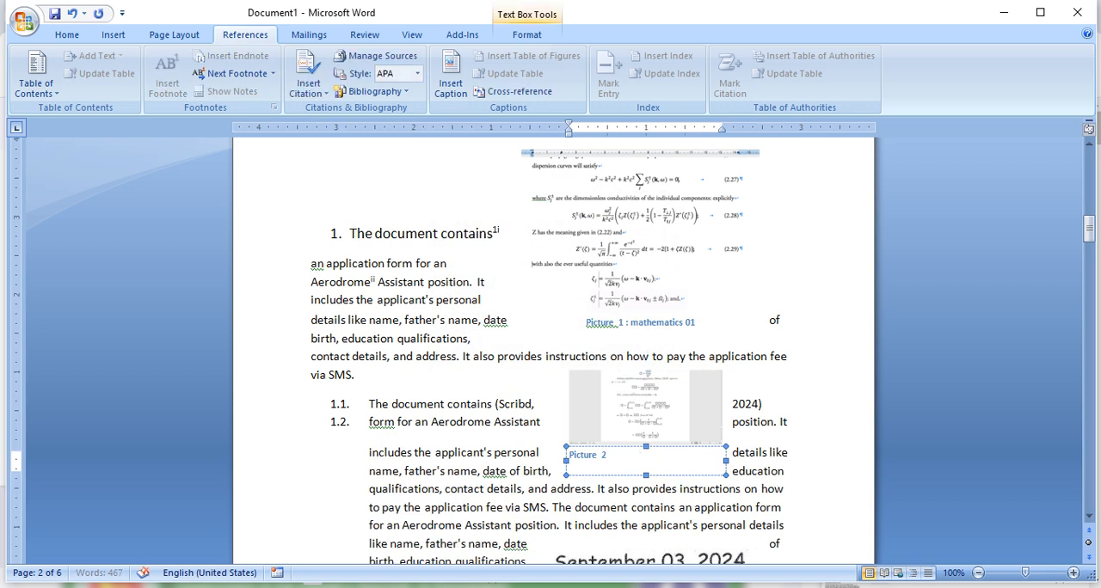
# - Add the text "math" to the second picture's caption and center the caption
pyautogui.write('math')
pyautogui.click(66, 35)
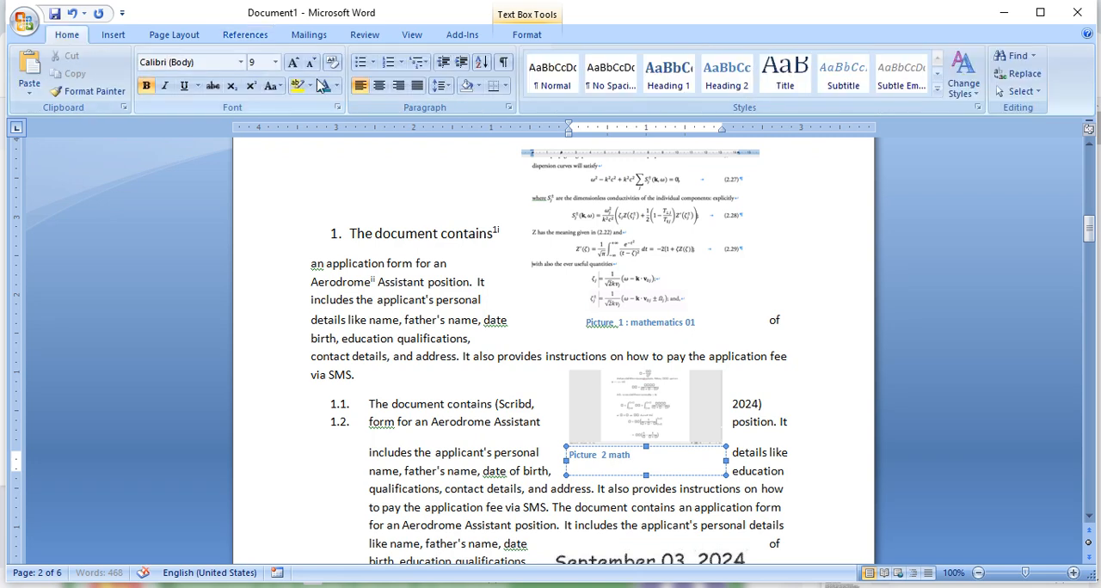
pyautogui.click(378, 85)
# - Insert a caption with the Picture label below the September 03, 2024 picture
pyautogui.scroll(-3, 688, 363)
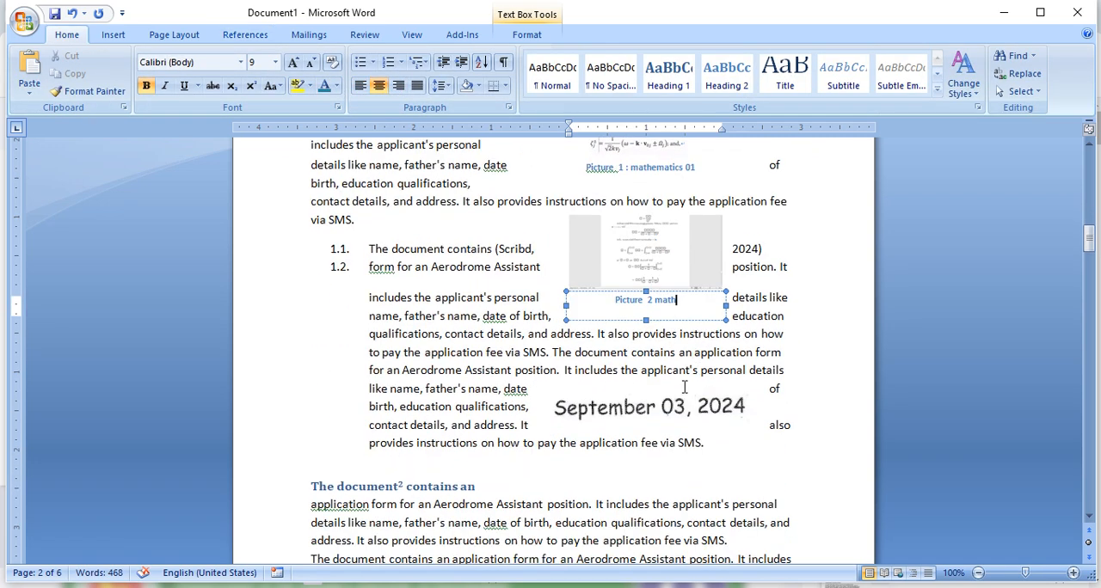
pyautogui.click(669, 418)
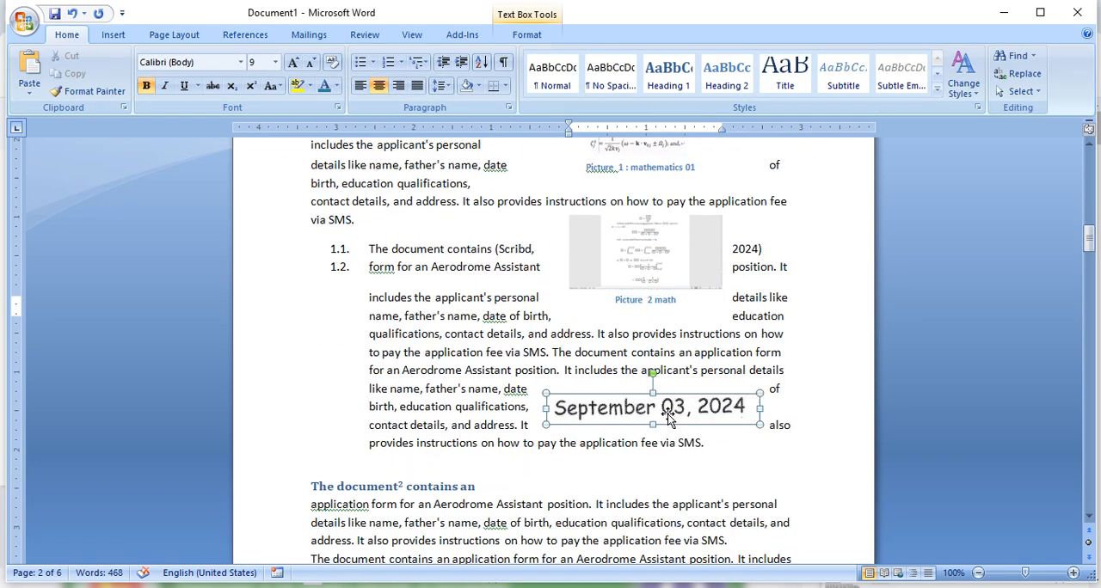
pyautogui.click(245, 35)
pyautogui.click(450, 77)
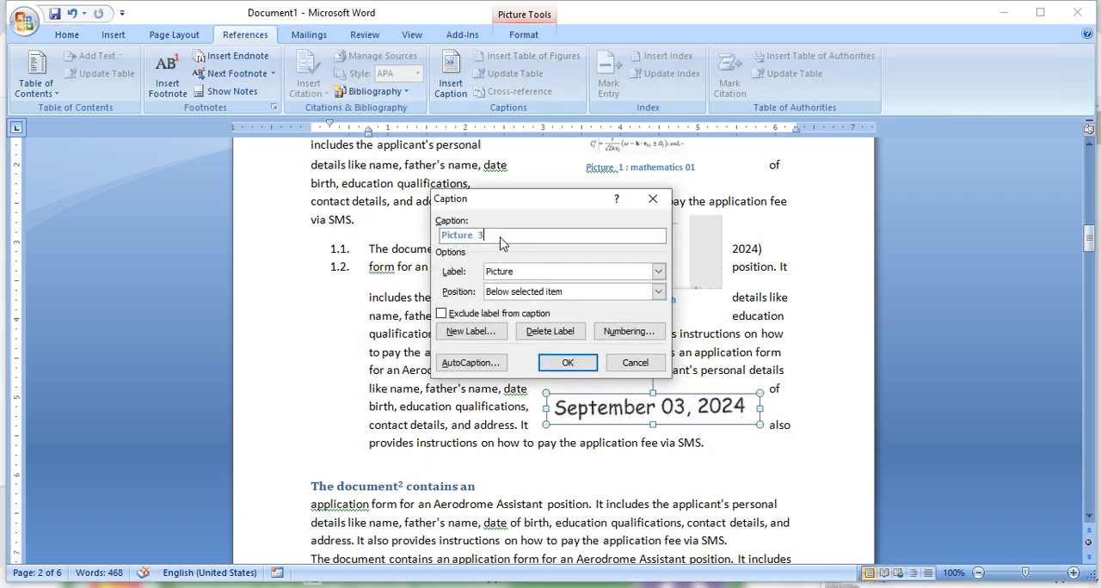
pyautogui.click(574, 362)
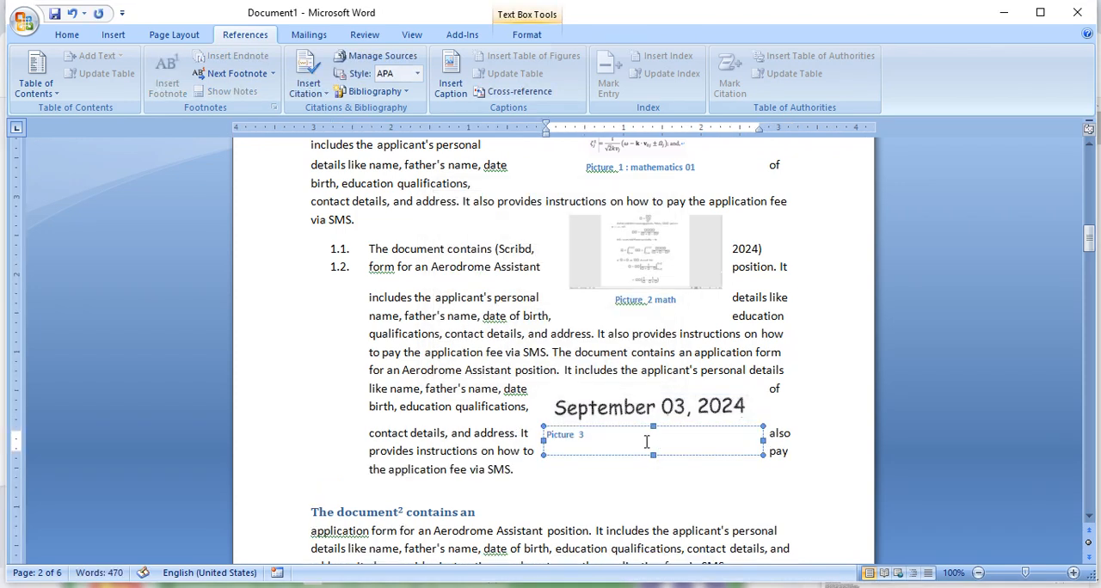
# - Complete the September 03, 2024 picture's caption with the text ": fdfd" and center it
pyautogui.write('fd')
pyautogui.write(':')
pyautogui.click(443, 336)
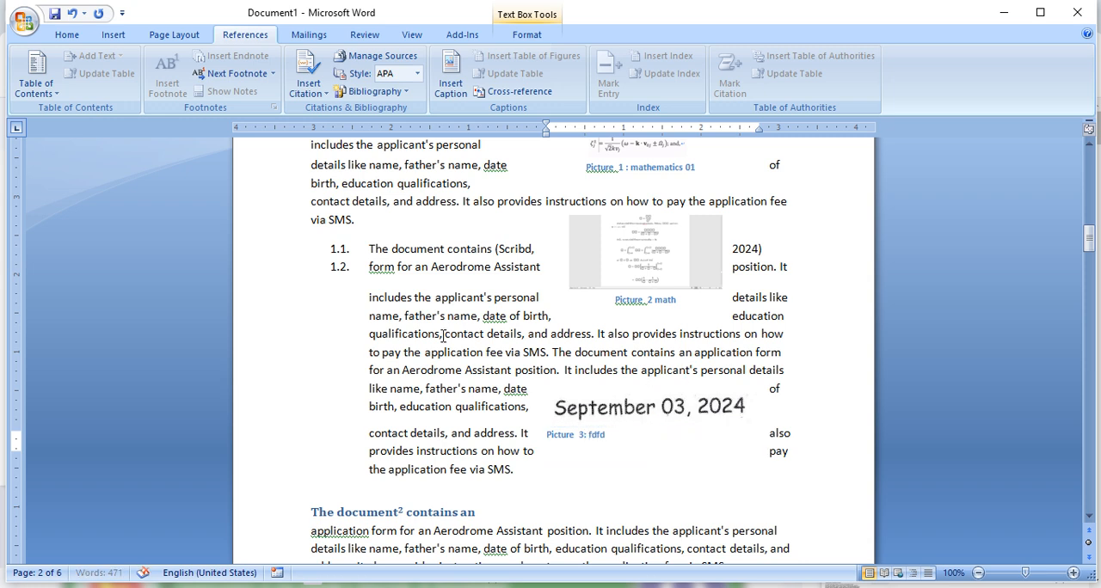
pyautogui.click(619, 437)
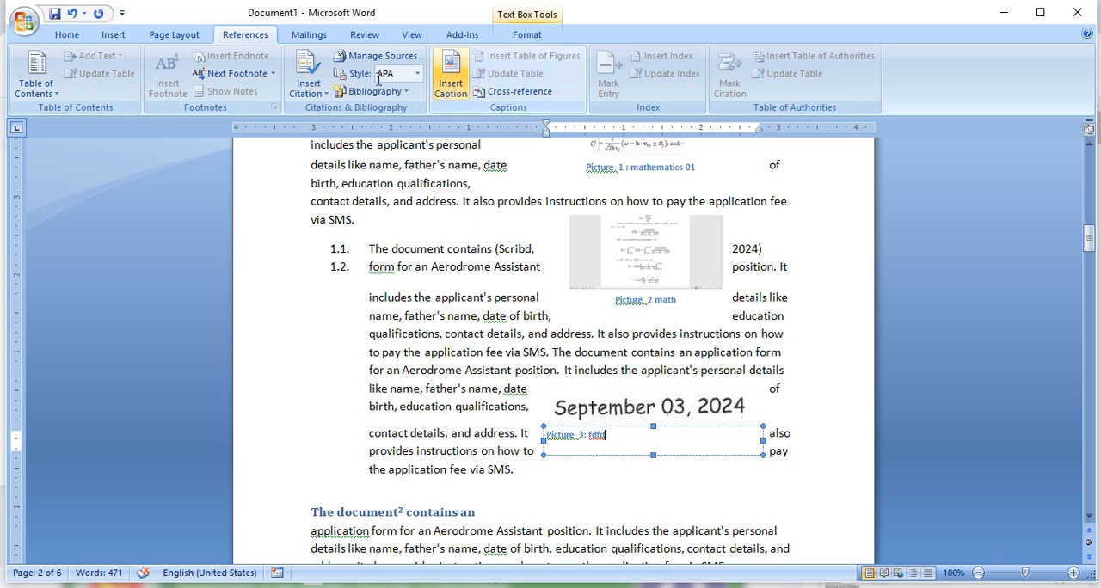
pyautogui.click(74, 34)
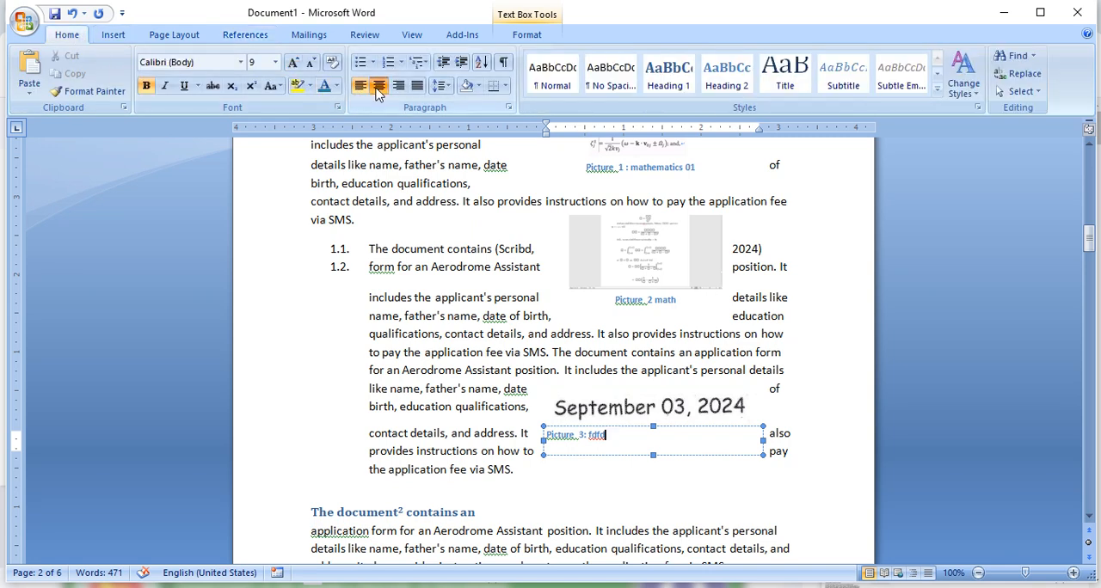
pyautogui.click(376, 93)
pyautogui.click(731, 372)
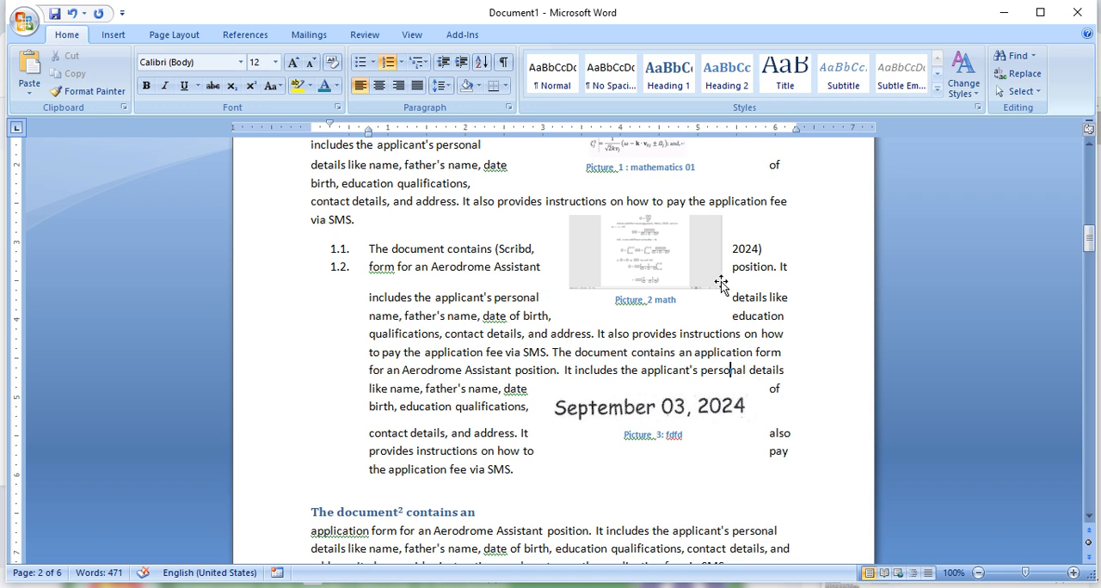
# - Place the insertion point in the empty area below the table of contents on the first page
pyautogui.scroll(10, 685, 284)
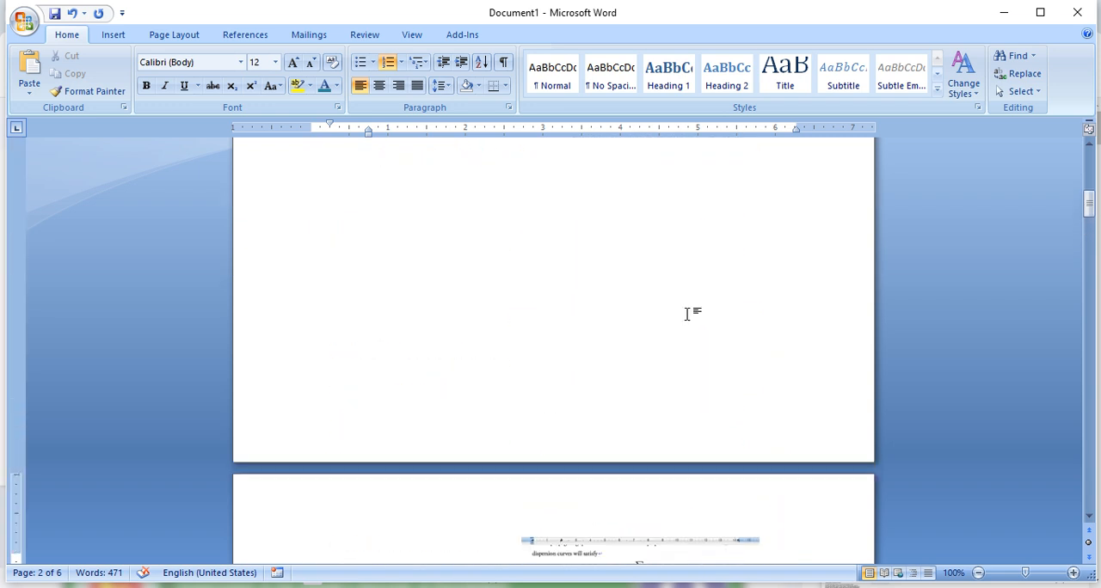
pyautogui.scroll(5, 687, 314)
pyautogui.scroll(-3, 670, 309)
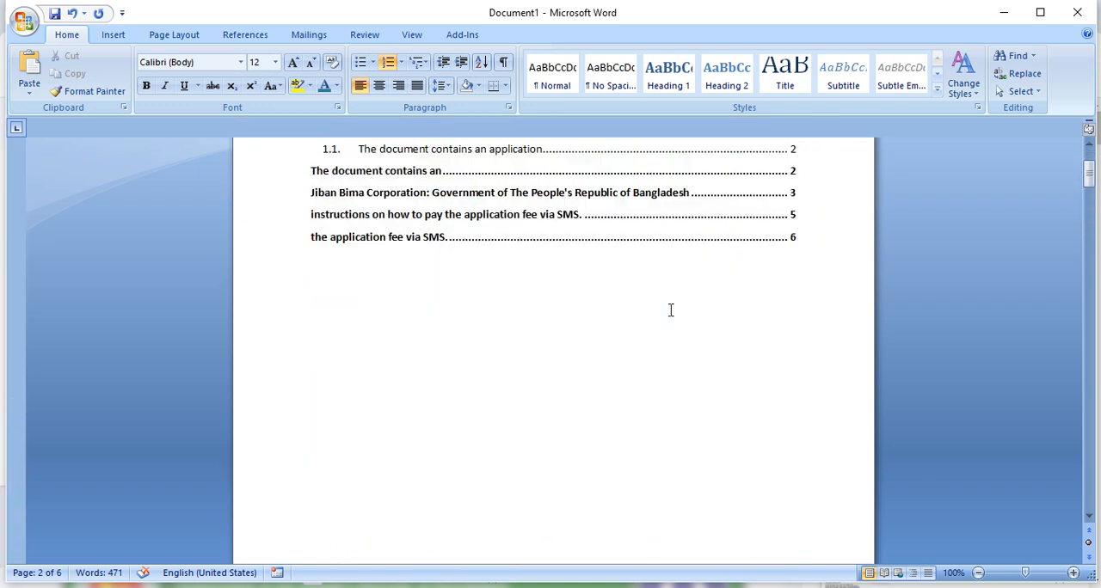
pyautogui.scroll(-2, 671, 310)
pyautogui.scroll(-10, 774, 428)
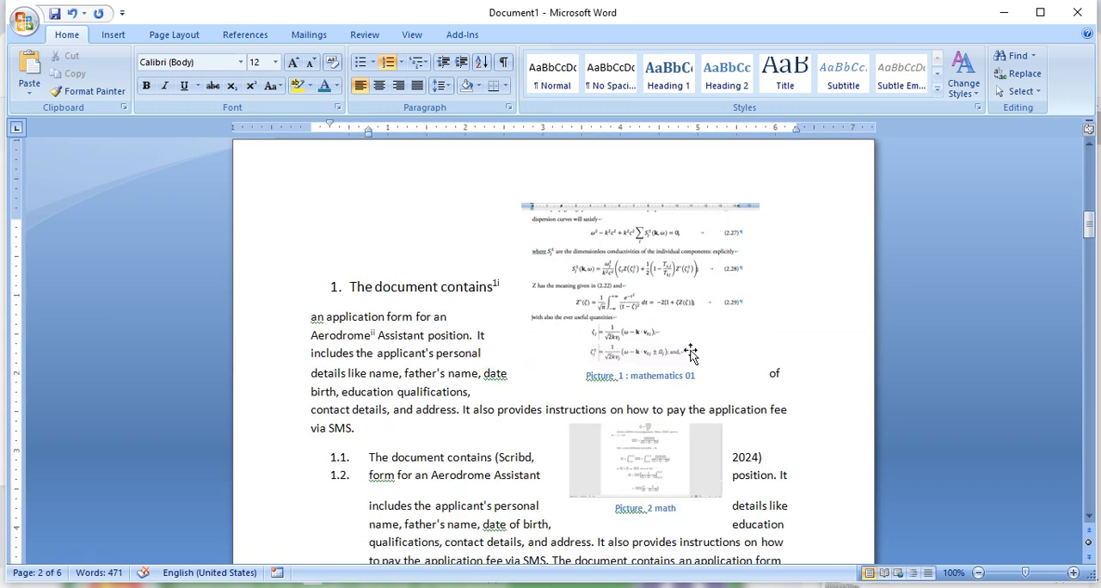
pyautogui.scroll(5, 692, 352)
pyautogui.scroll(2, 697, 353)
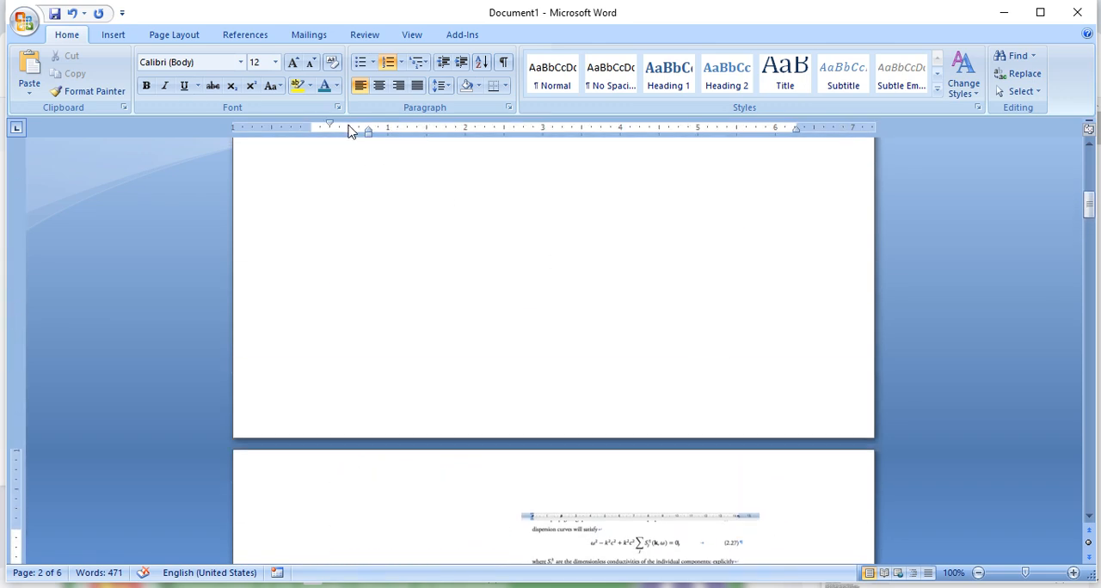
pyautogui.click(250, 35)
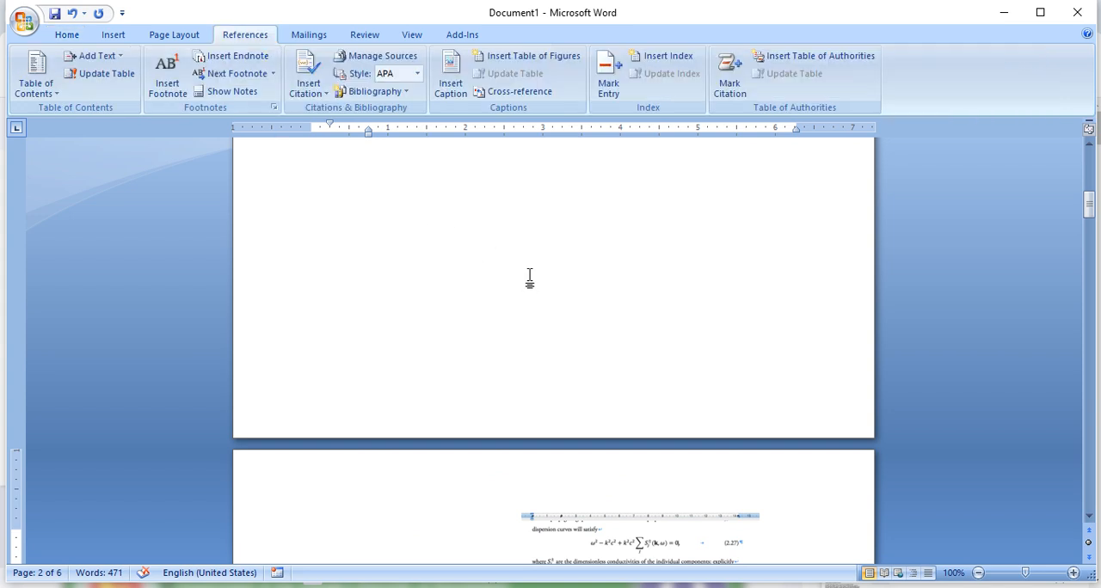
pyautogui.click(467, 257)
pyautogui.scroll(3, 496, 252)
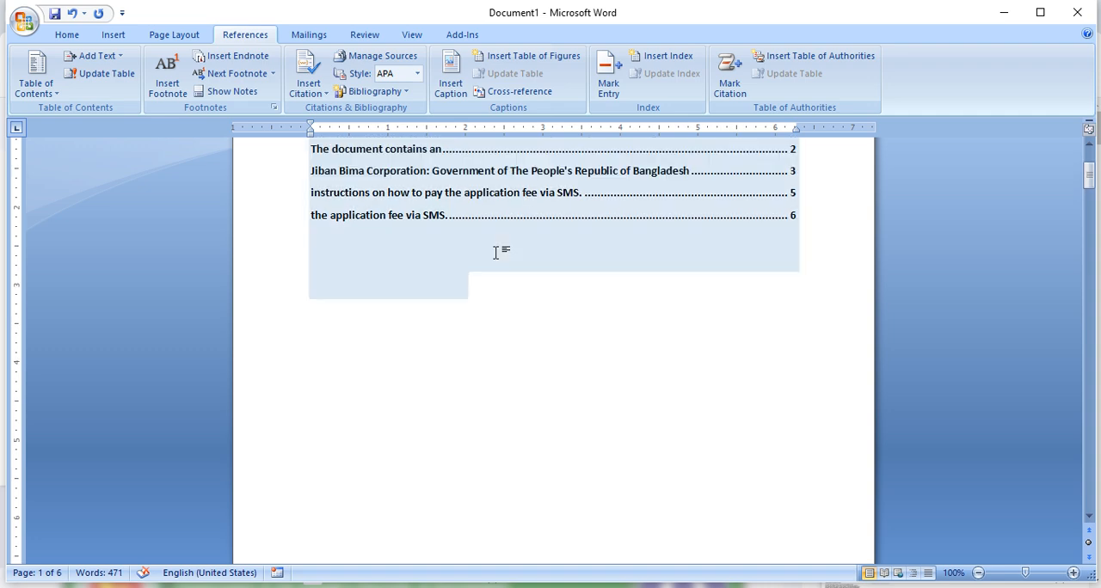
pyautogui.scroll(2, 495, 252)
pyautogui.scroll(-4, 496, 250)
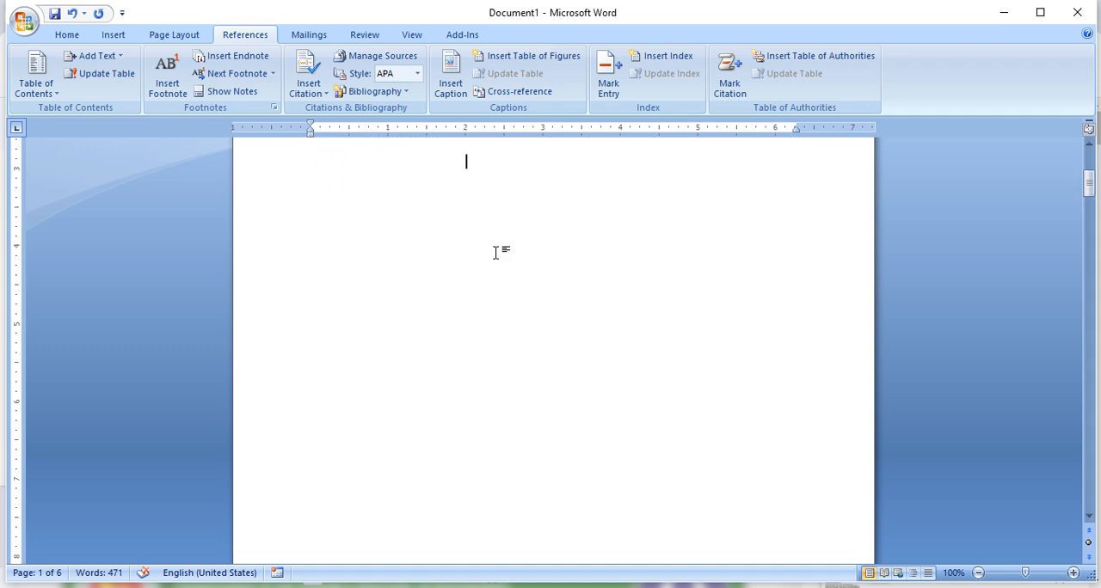
pyautogui.click(362, 294)
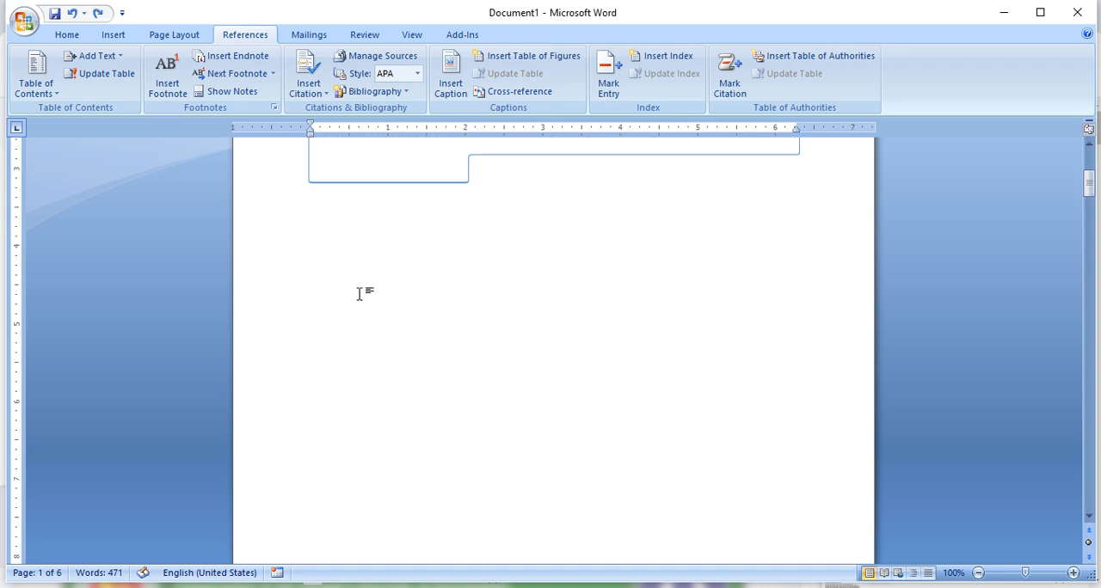
# - Insert a table of figures below the table of contents, using Picture as the caption label
pyautogui.click(548, 62)
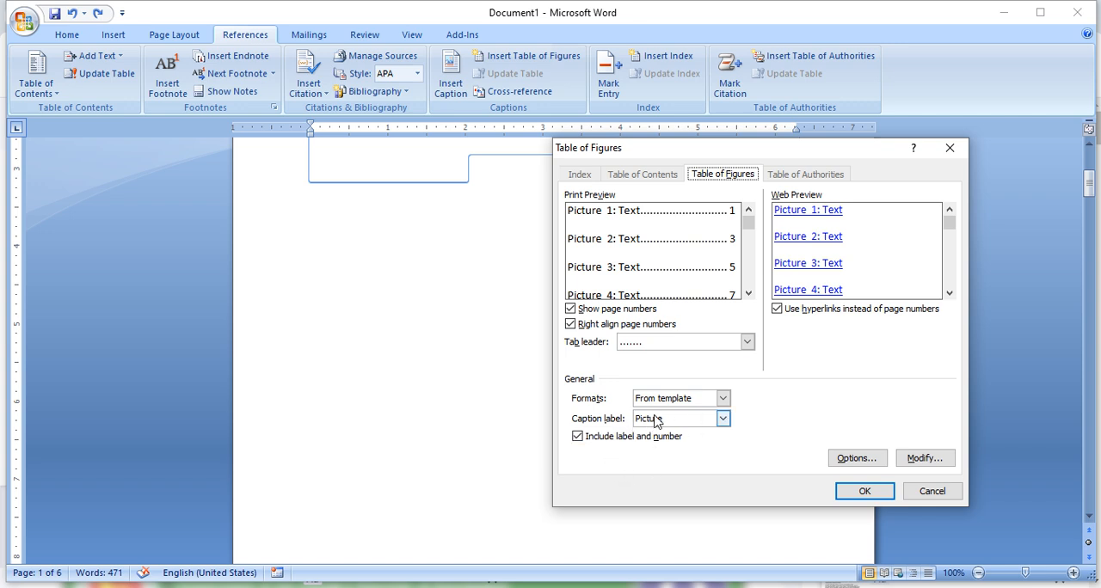
pyautogui.click(723, 418)
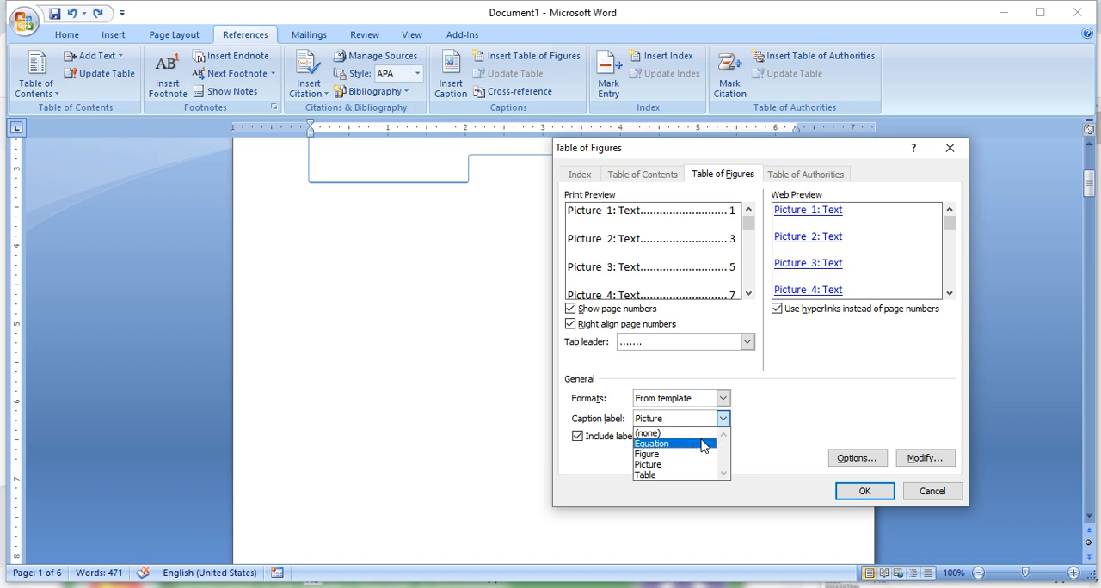
pyautogui.click(670, 470)
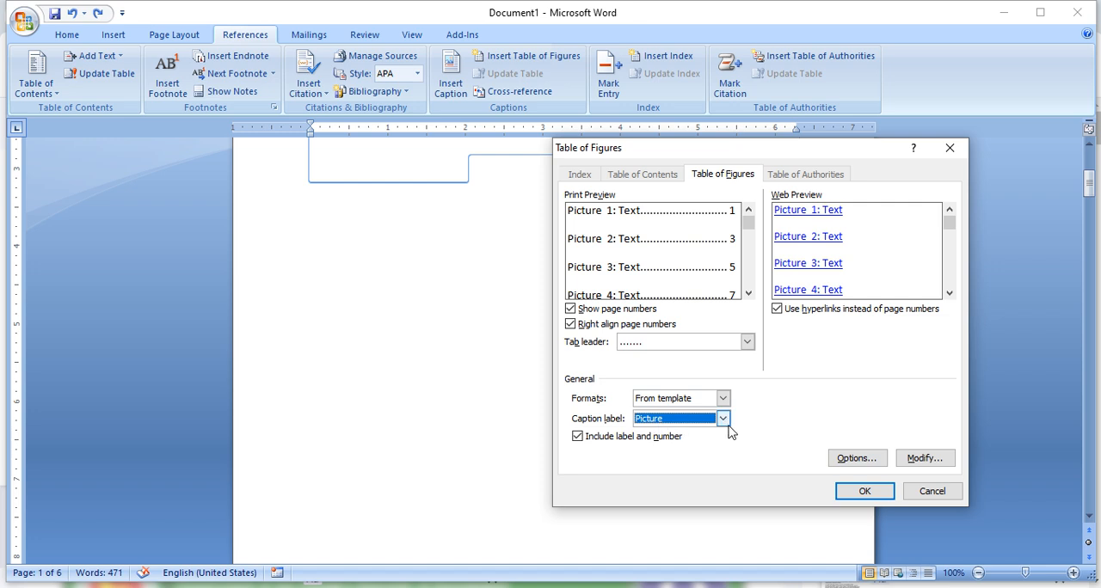
pyautogui.click(864, 491)
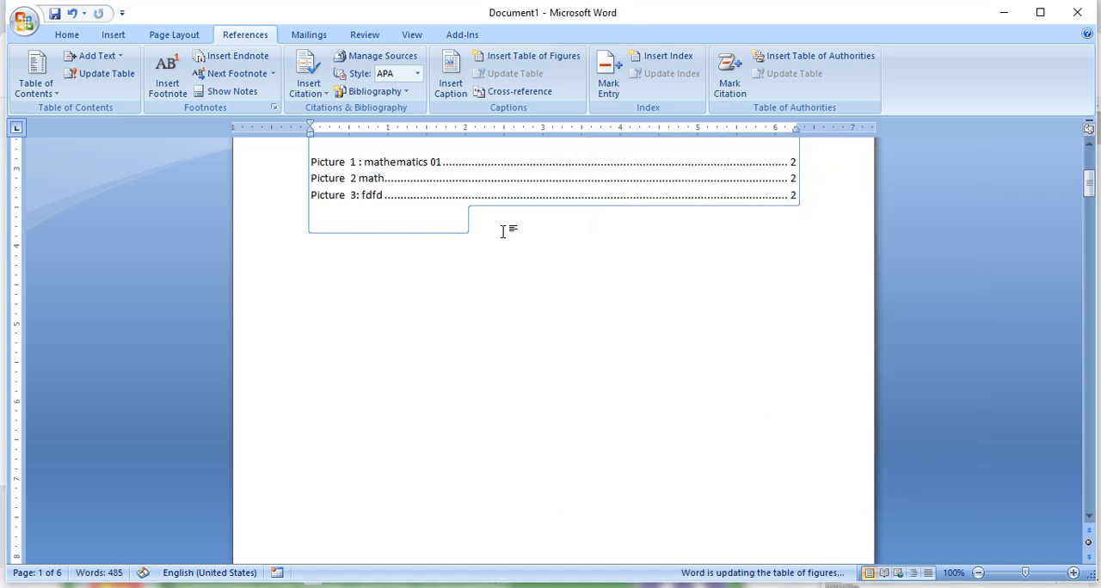
pyautogui.scroll(2, 398, 195)
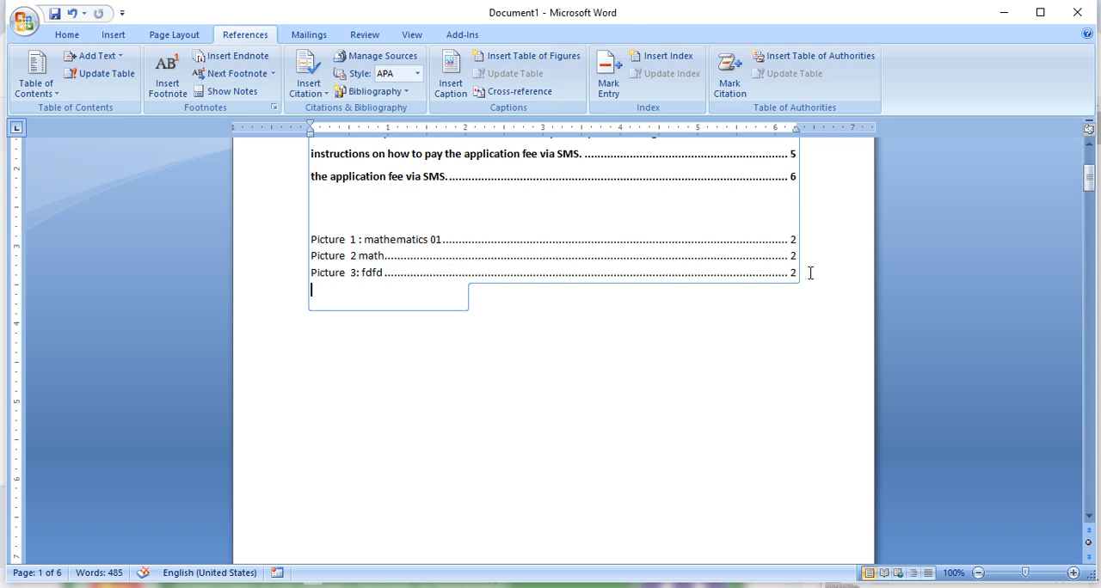
# - Insert the Wikimedia-logo picture from the Desktop below the Jiban Bima Corporation text on page 3
pyautogui.scroll(-20, 799, 272)
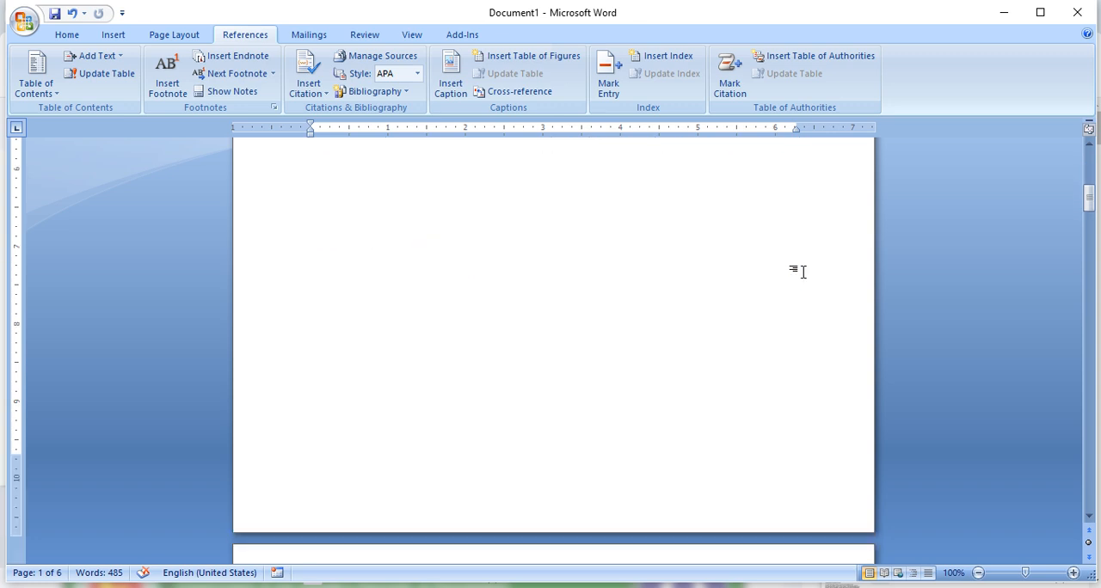
pyautogui.scroll(-10, 799, 276)
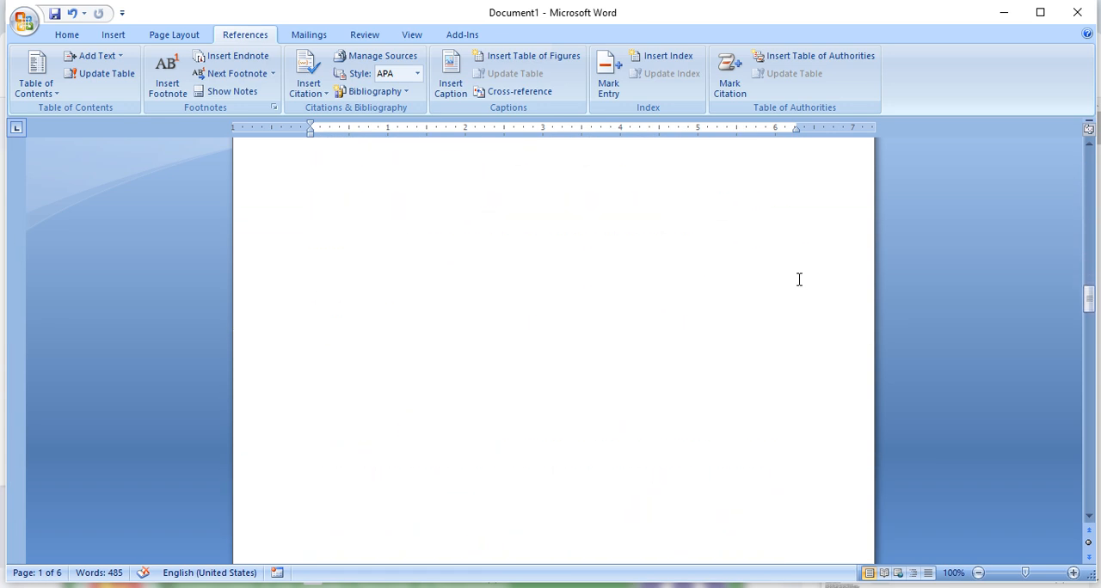
pyautogui.click(465, 355)
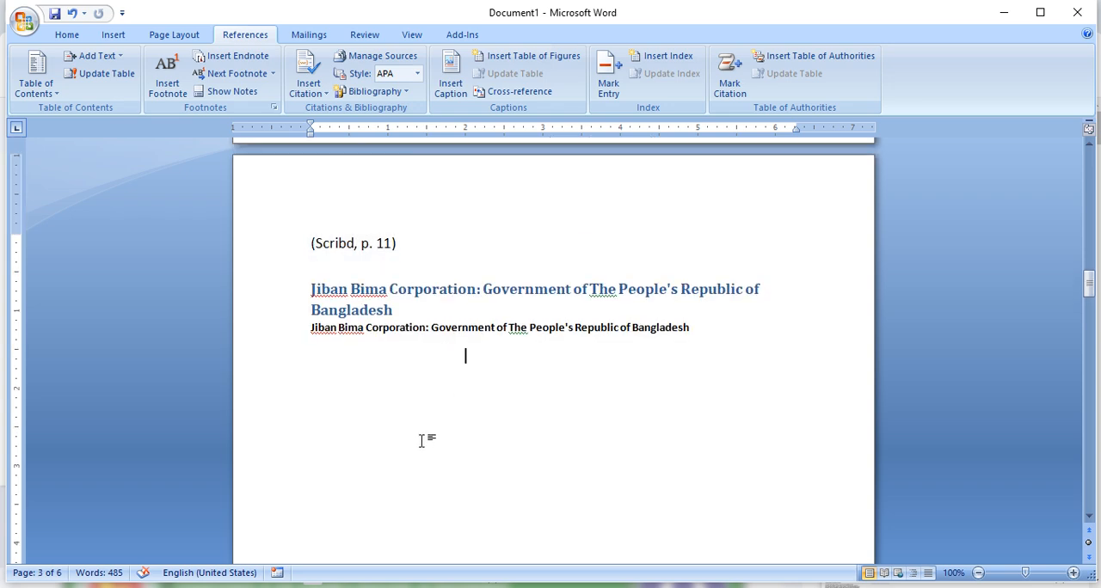
pyautogui.click(113, 35)
pyautogui.click(195, 66)
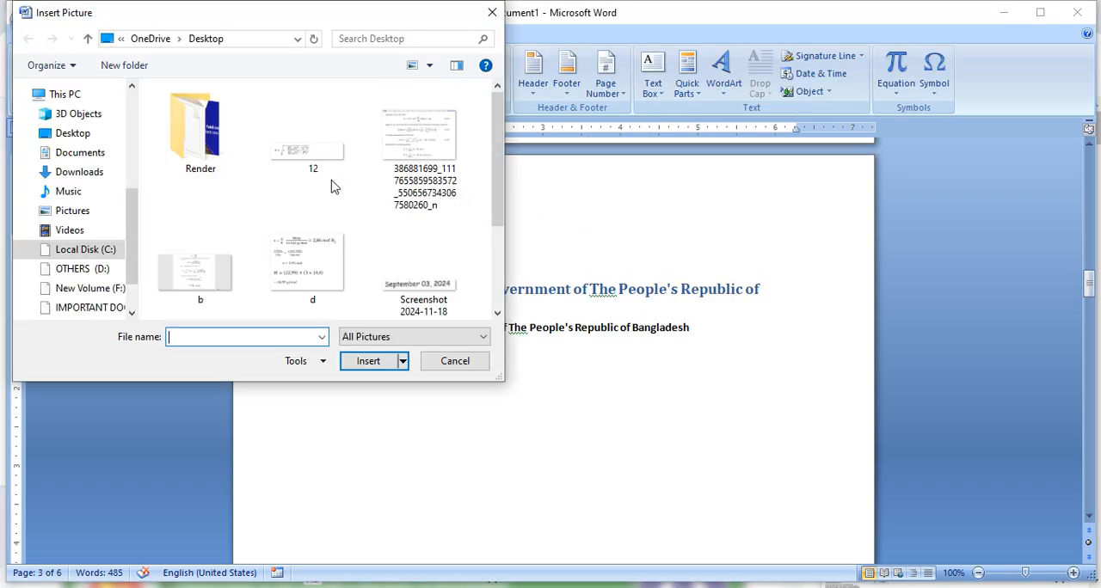
pyautogui.scroll(-2, 337, 184)
pyautogui.click(414, 255)
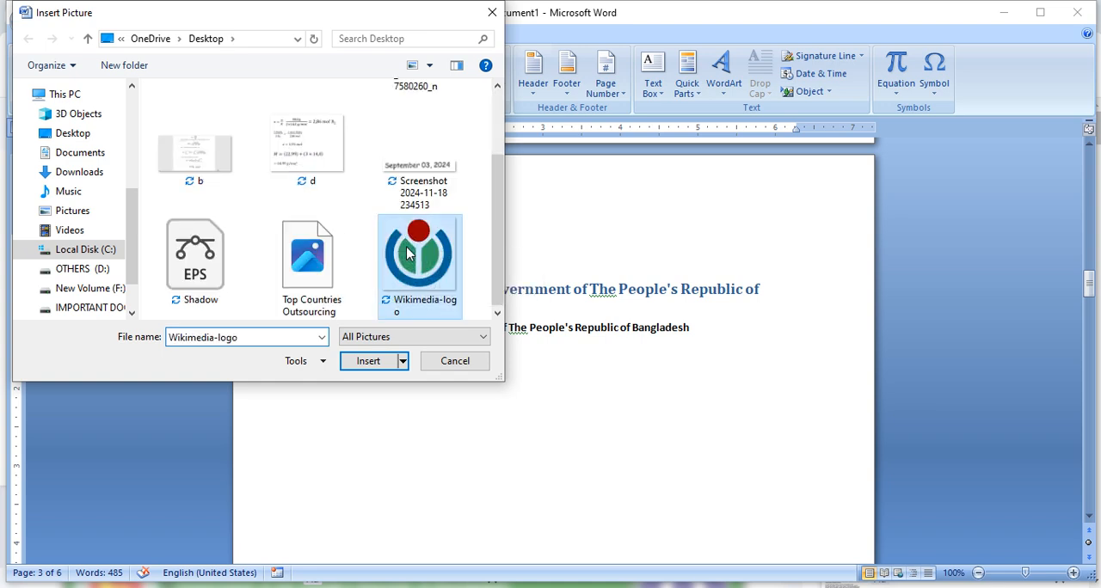
pyautogui.click(364, 361)
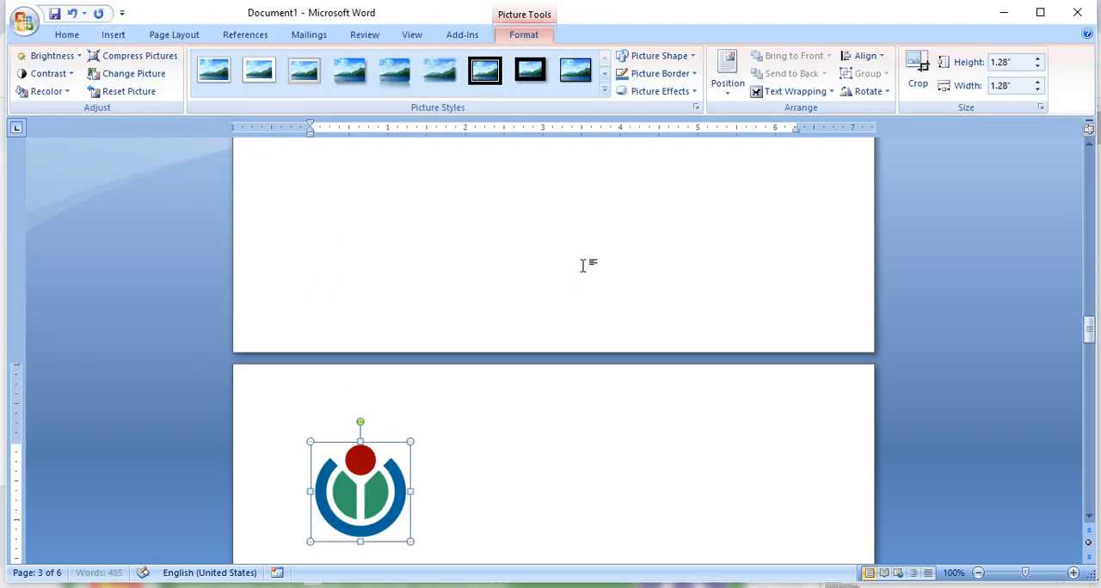
# - Apply Tight text wrapping to the Wikimedia logo picture
pyautogui.click(800, 92)
pyautogui.click(778, 148)
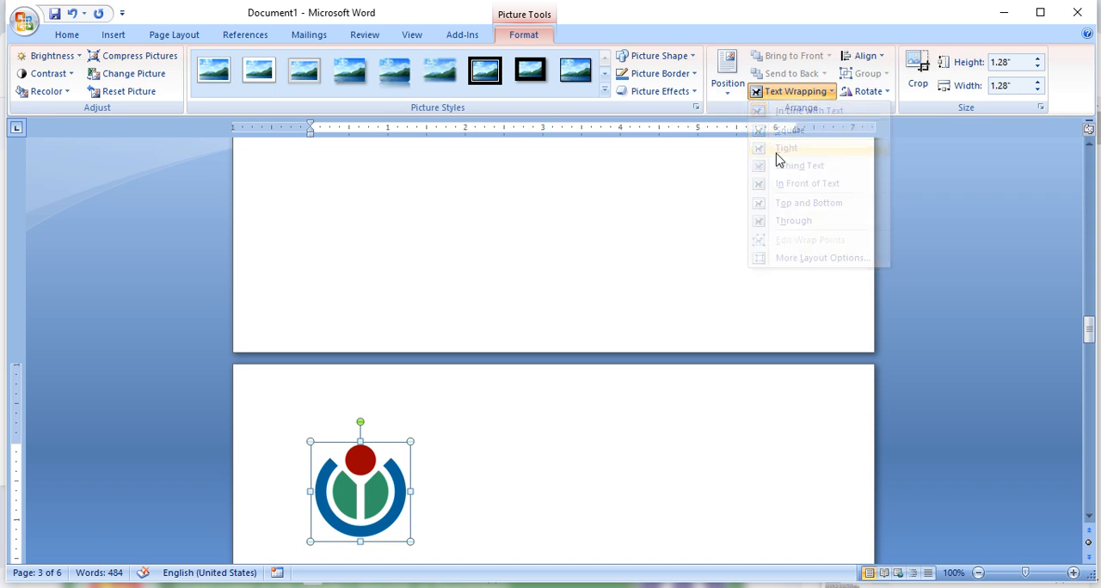
pyautogui.scroll(12, 550, 331)
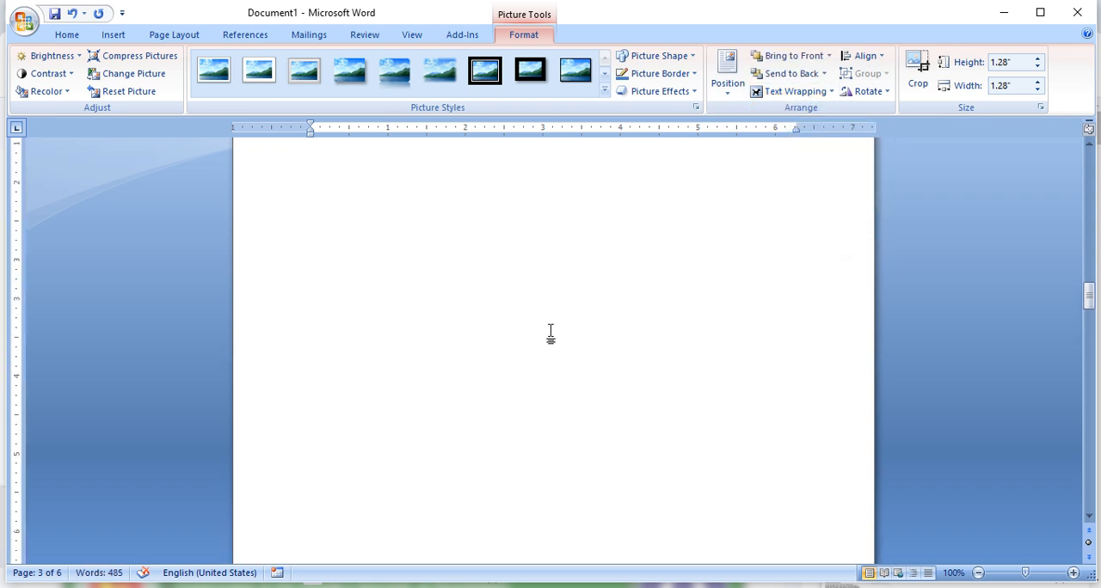
# - Move the Wikimedia logo near the page centre below the Jiban Bima Corporation text and caption it "Picture 4 Logo" below the picture
pyautogui.moveTo(345, 319); pyautogui.dragTo(587, 417)
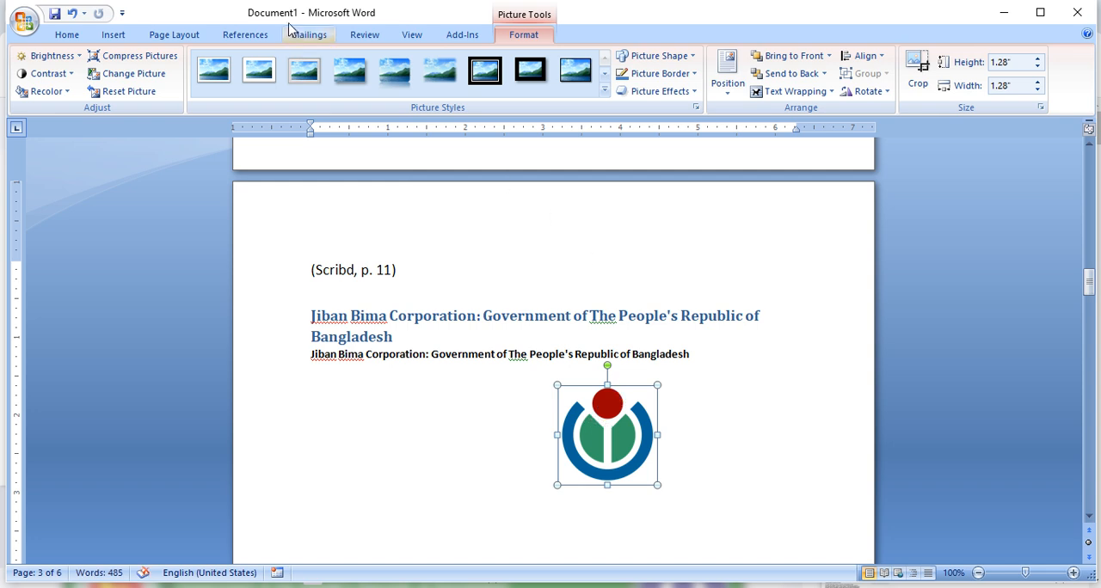
pyautogui.click(241, 38)
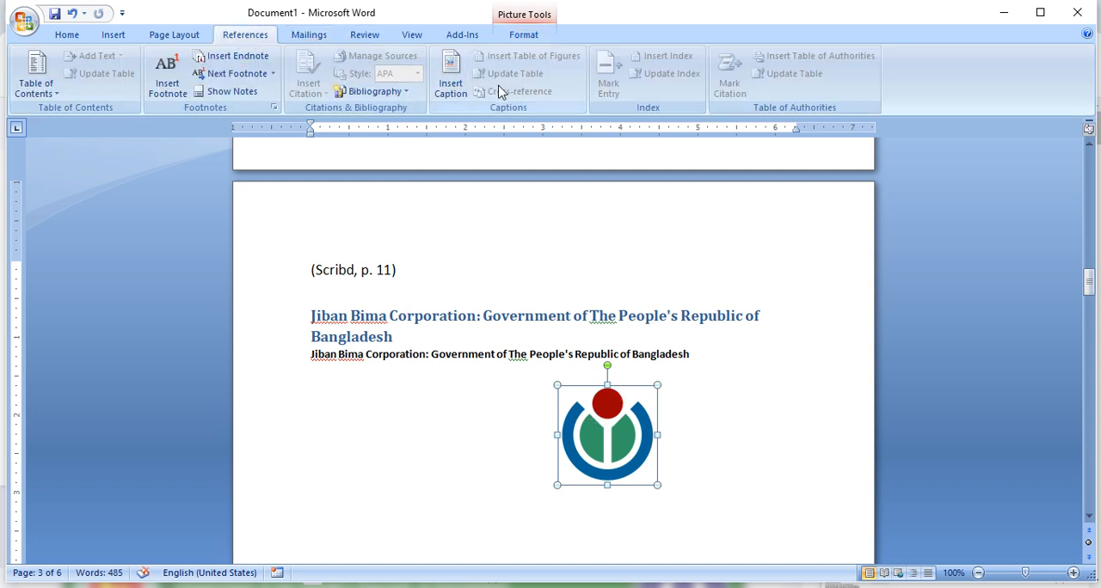
pyautogui.click(447, 81)
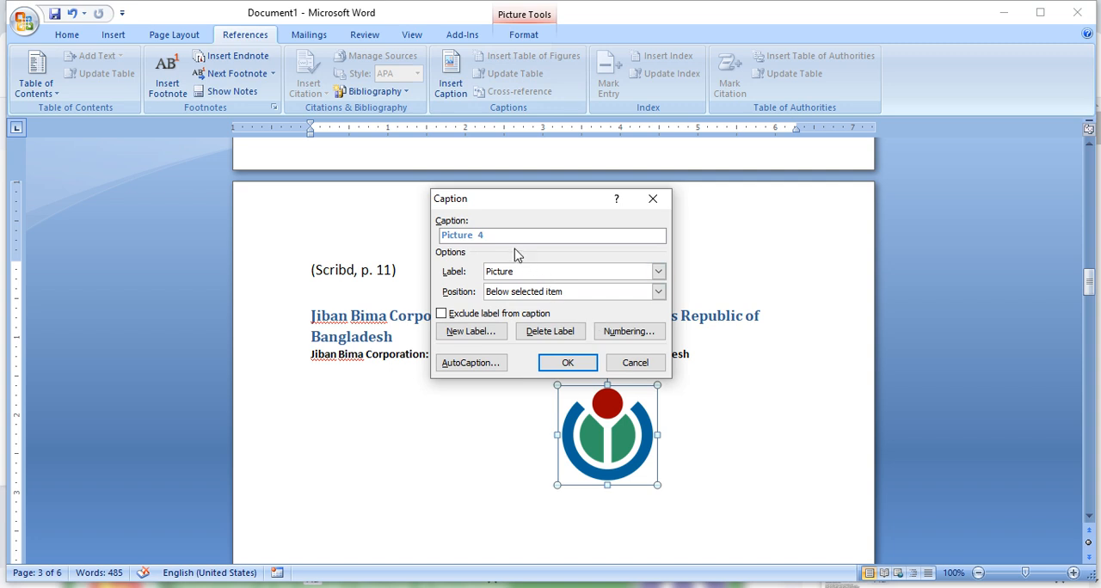
pyautogui.click(571, 365)
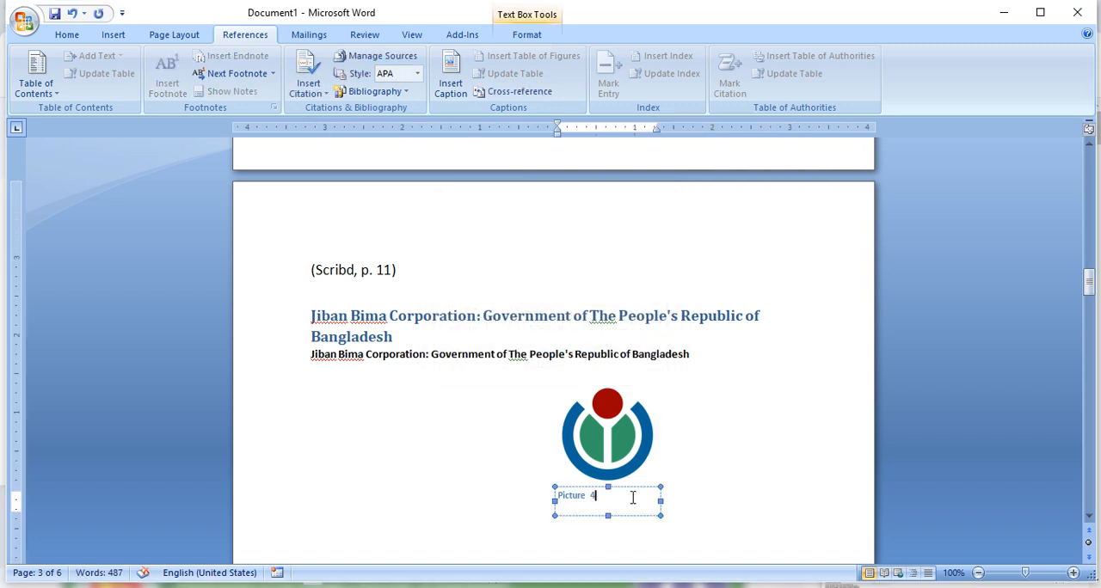
pyautogui.write('Logo')
# - Center the logo's caption text within its text box
pyautogui.click(66, 34)
pyautogui.click(378, 85)
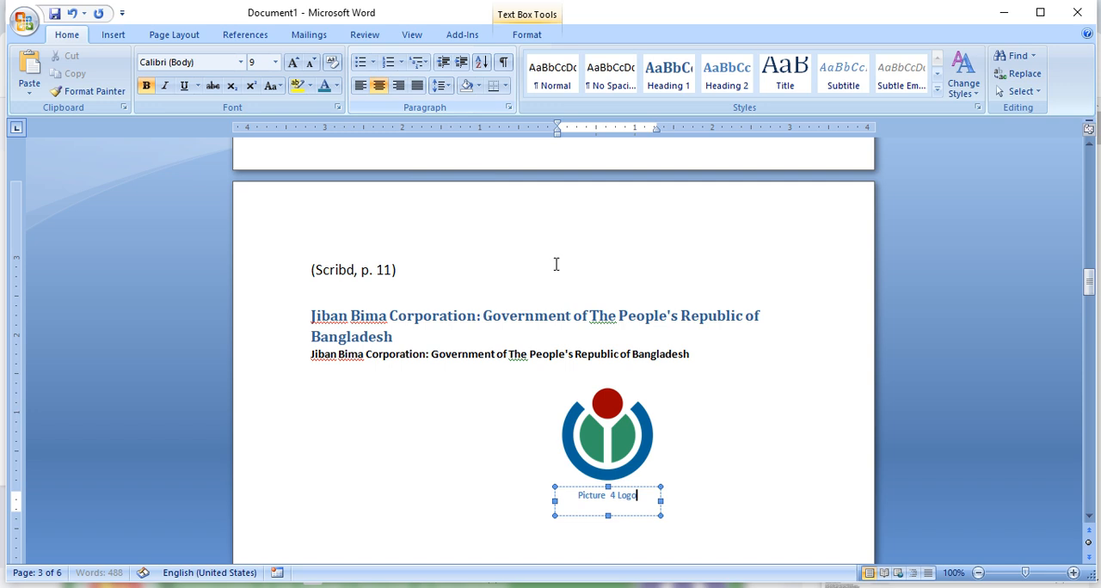
pyautogui.click(710, 336)
# - Update the entire table of figures on page 1 so that it includes the new logo caption
pyautogui.scroll(20, 588, 300)
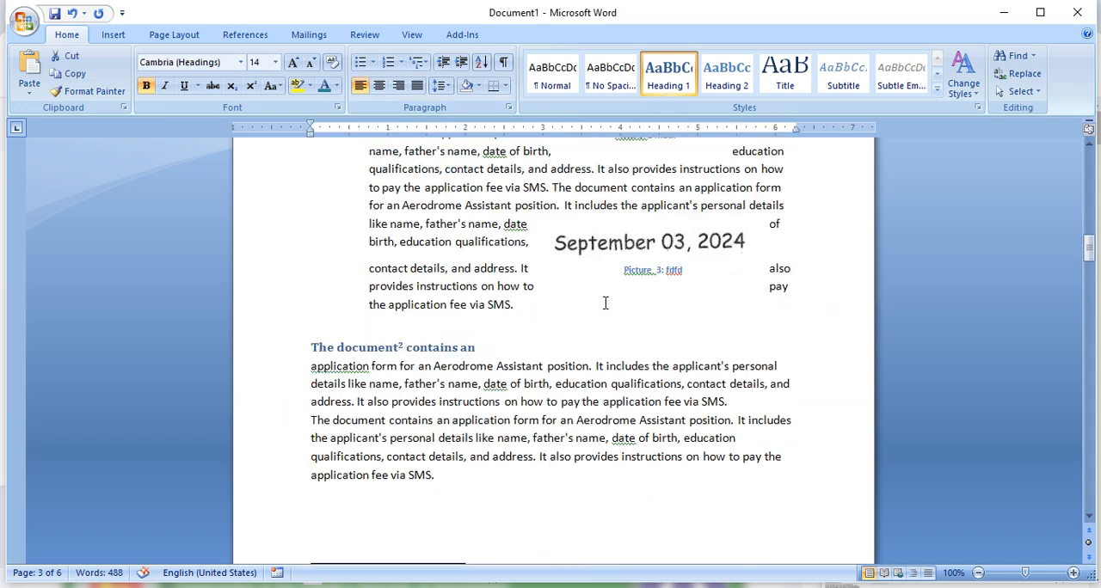
pyautogui.scroll(5, 621, 315)
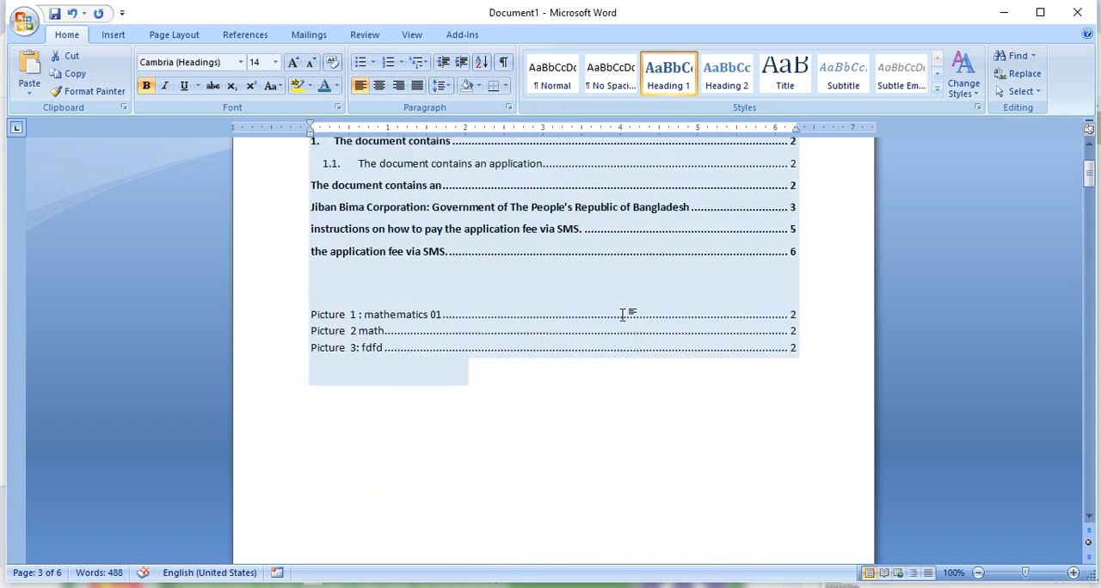
pyautogui.click(417, 346)
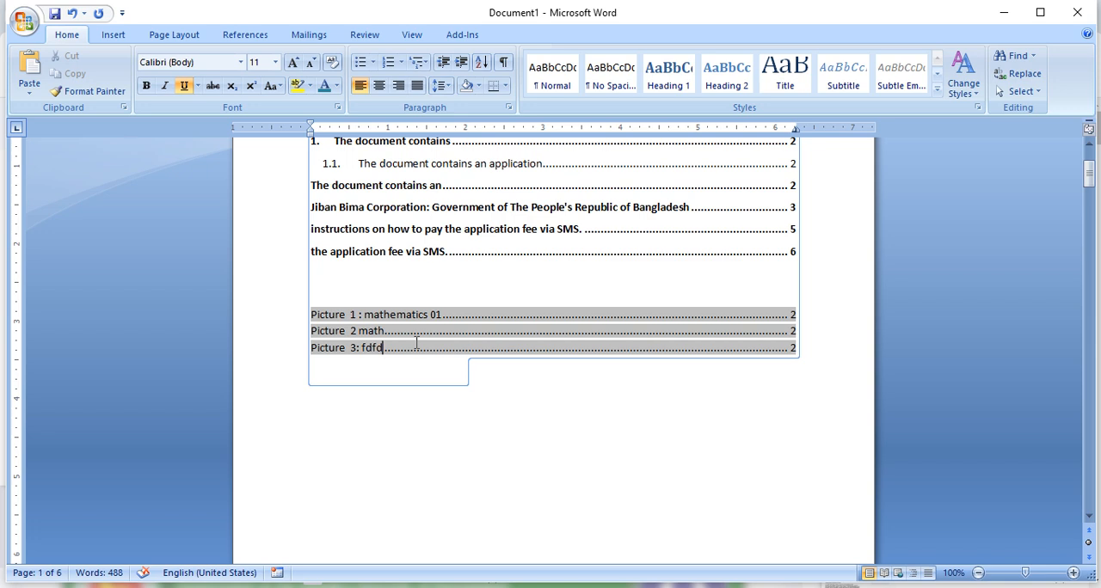
pyautogui.click(247, 36)
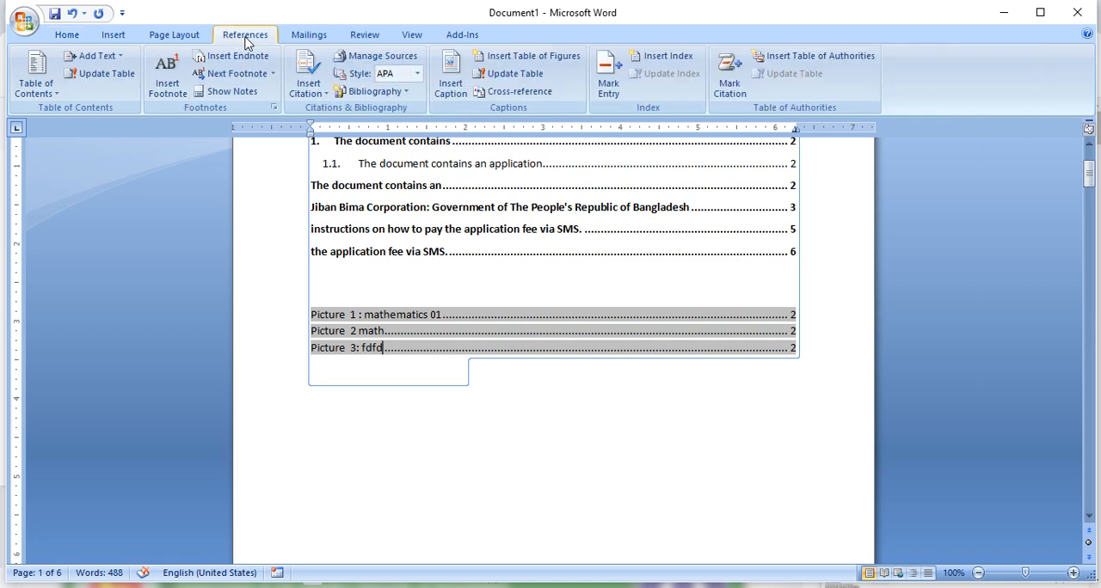
pyautogui.click(527, 76)
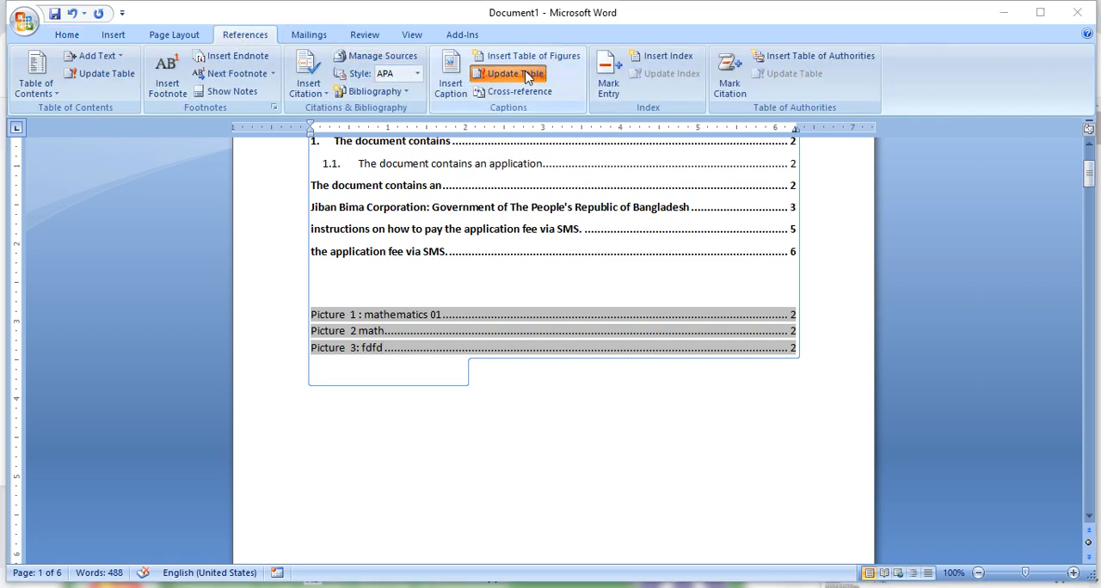
pyautogui.click(509, 301)
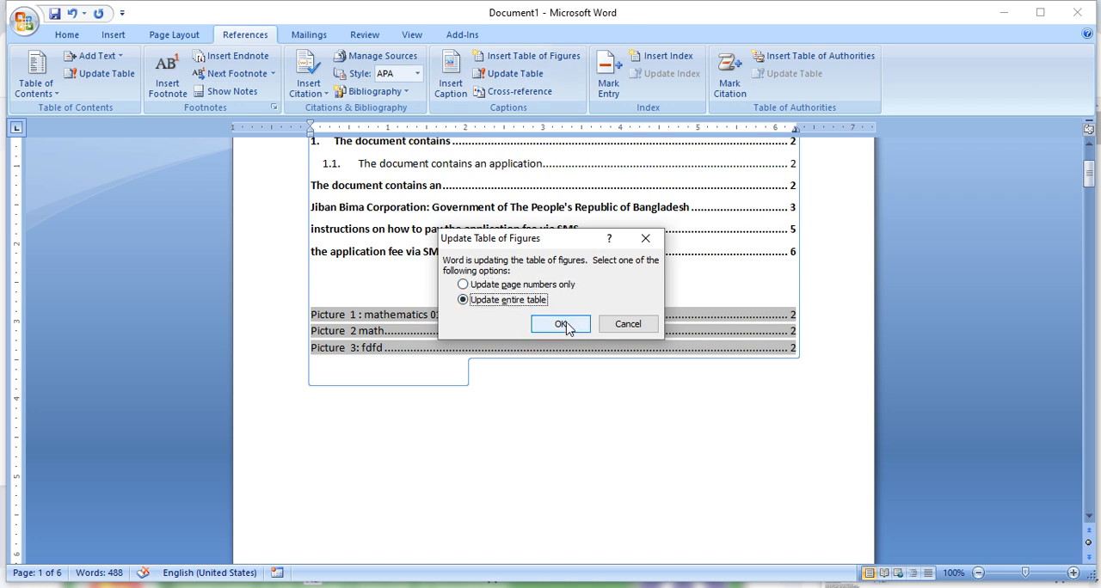
pyautogui.click(560, 324)
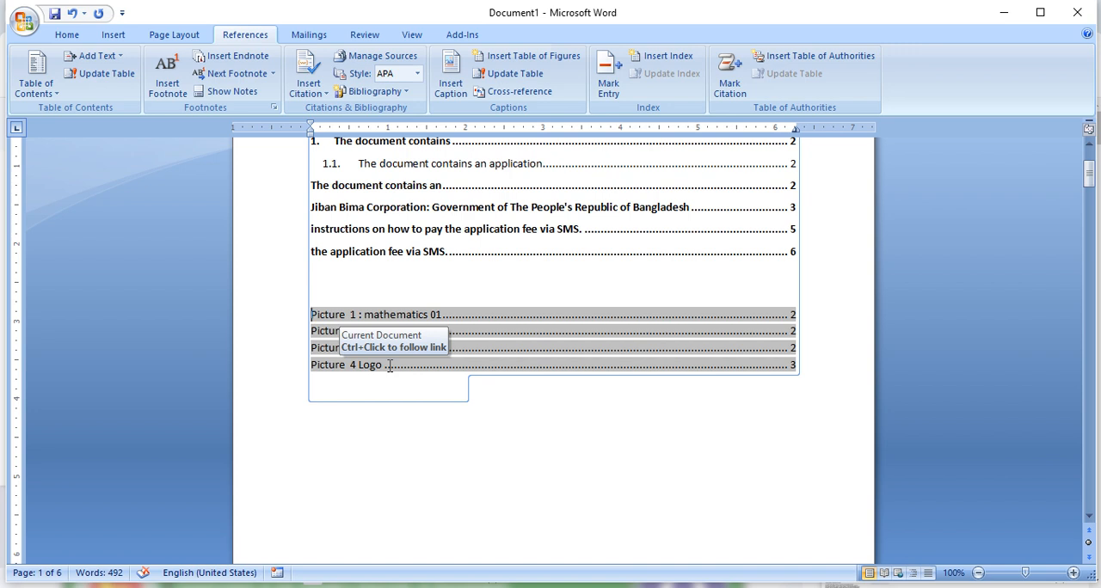
pyautogui.click(510, 92)
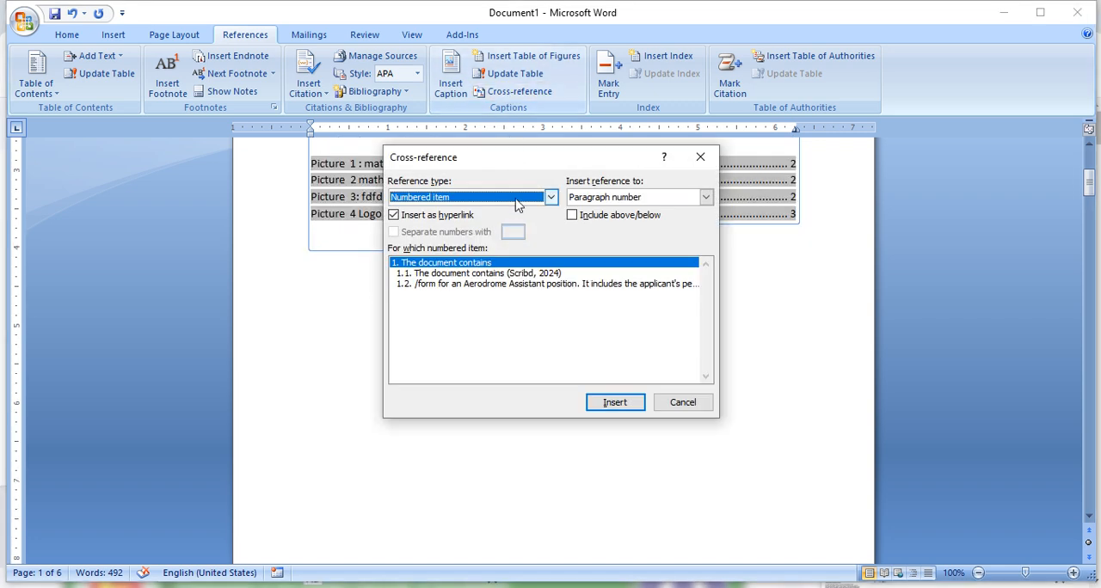
pyautogui.click(688, 399)
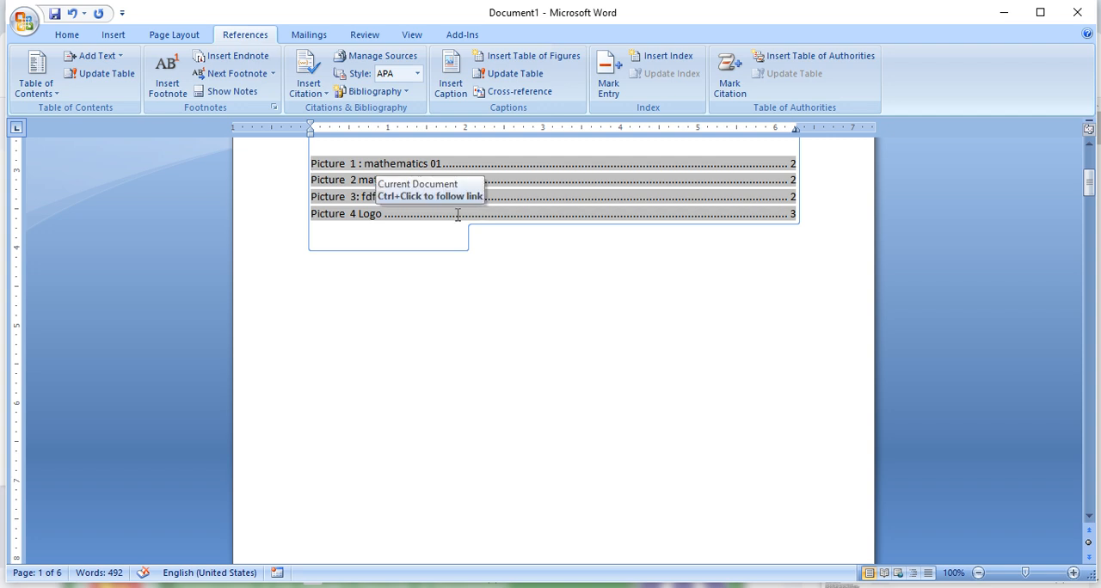
pyautogui.scroll(5, 457, 215)
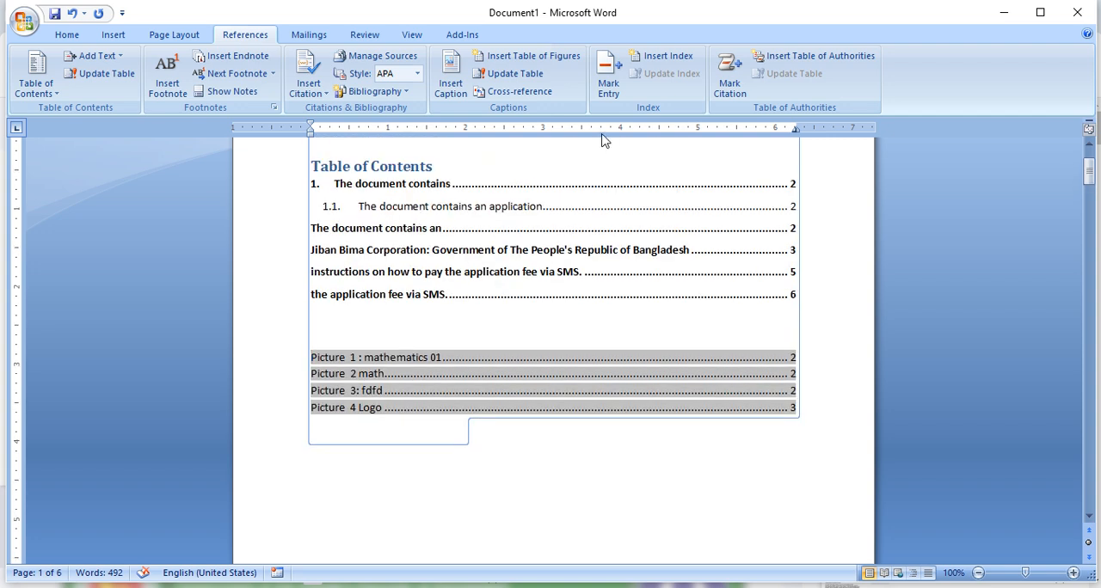
# - Insert a hyperlinked Picture cross-reference to the entire caption of "Picture 2 math" at the start of the table of figures
pyautogui.click(545, 90)
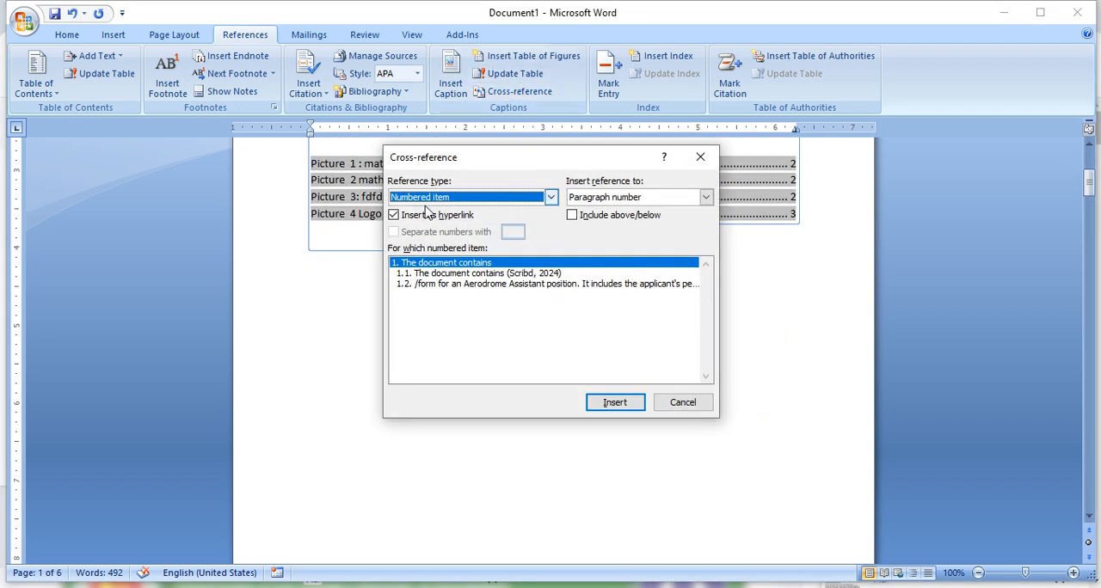
pyautogui.click(549, 198)
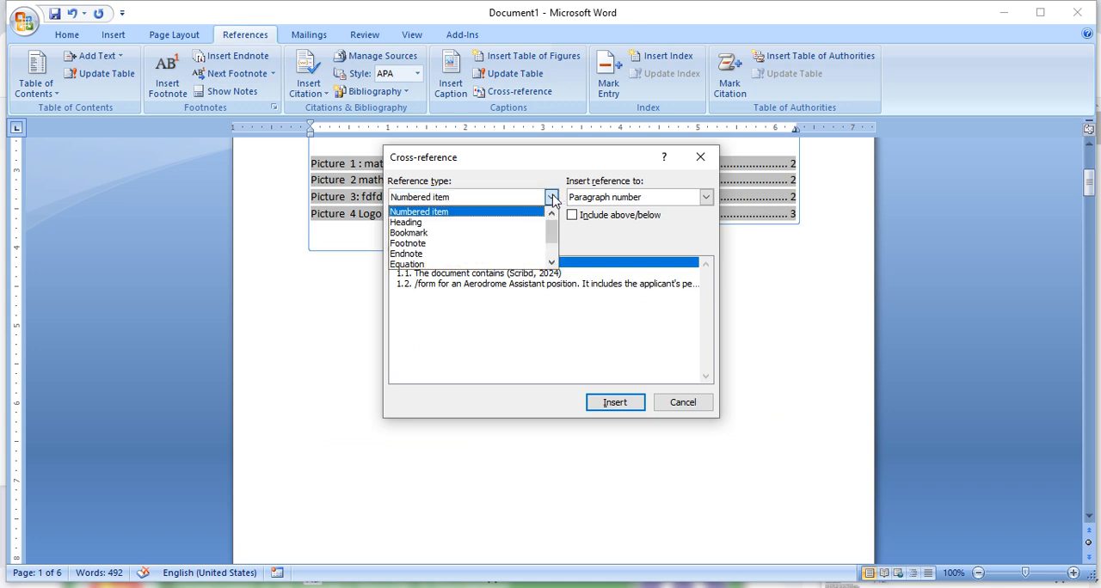
pyautogui.scroll(-1, 425, 245)
pyautogui.click(418, 248)
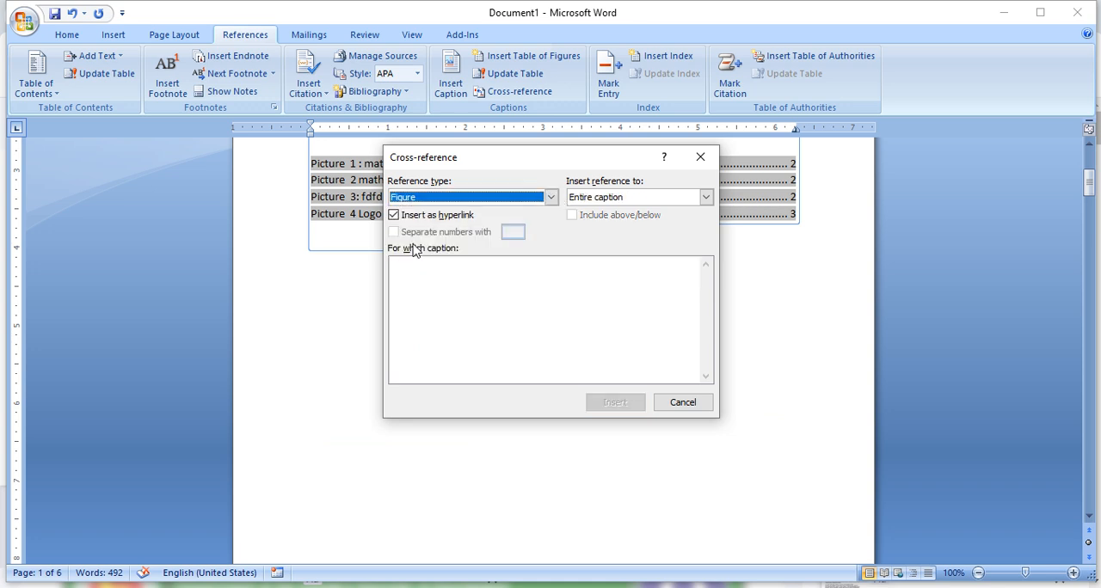
pyautogui.click(551, 198)
pyautogui.click(403, 254)
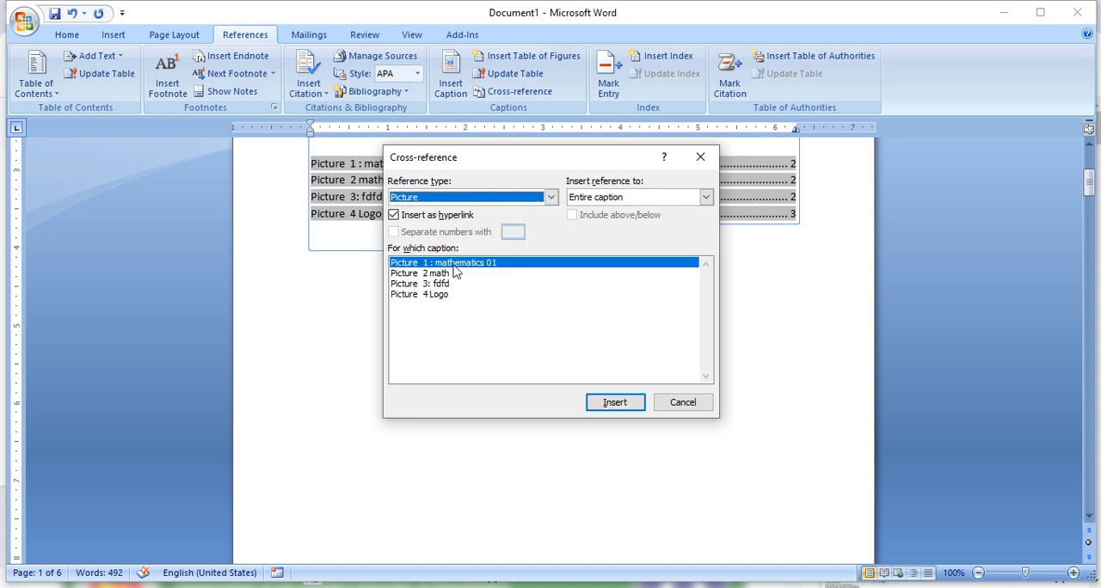
pyautogui.click(438, 273)
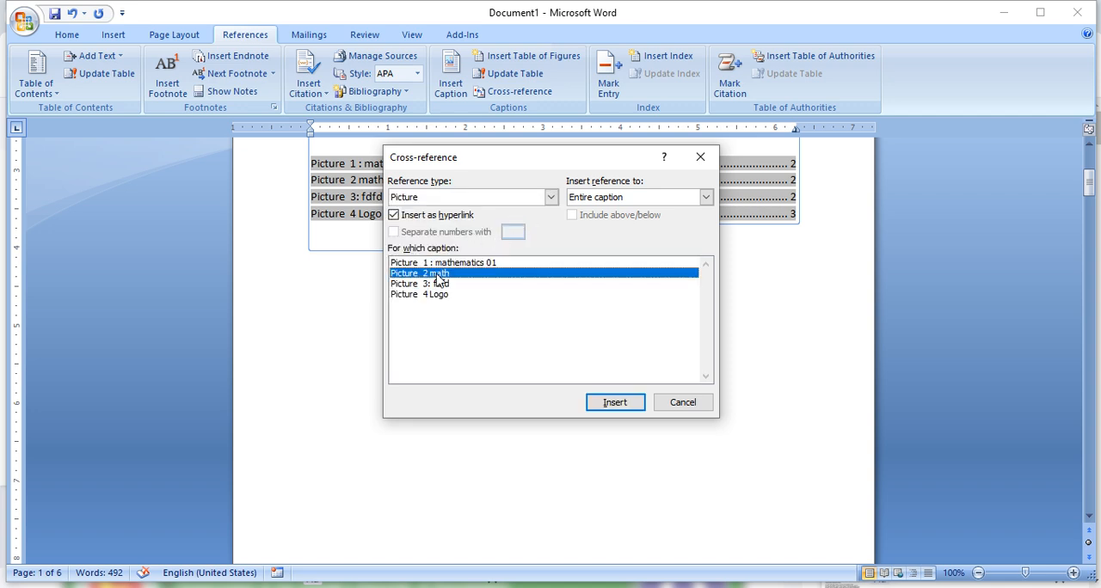
pyautogui.click(619, 406)
# - Insert two more entire-caption cross-references at the same place, to "Picture 2 math" again and to "Picture 3: fdfd"
pyautogui.click(705, 198)
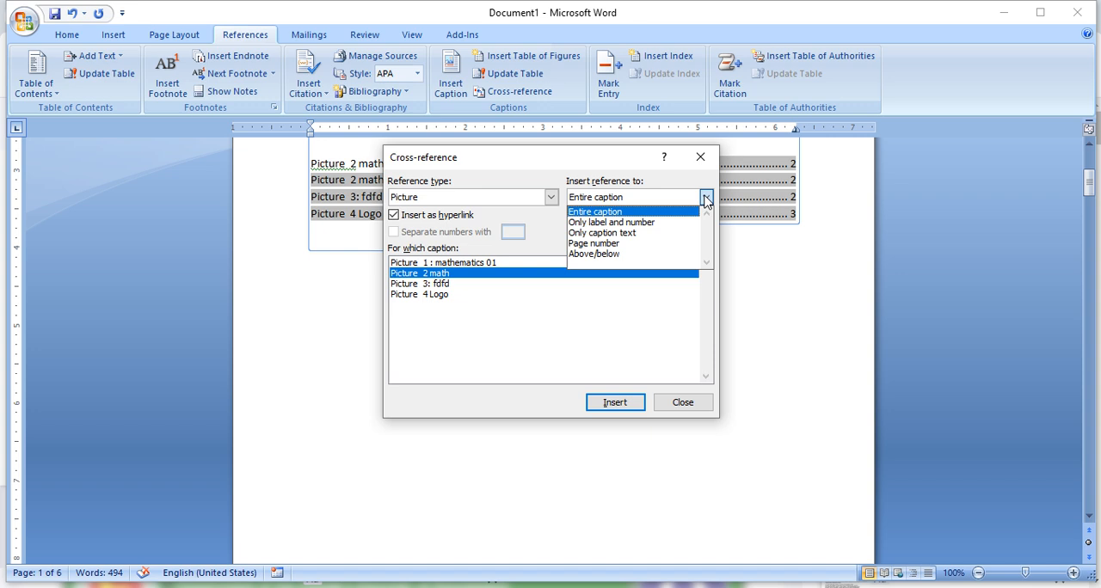
pyautogui.click(608, 214)
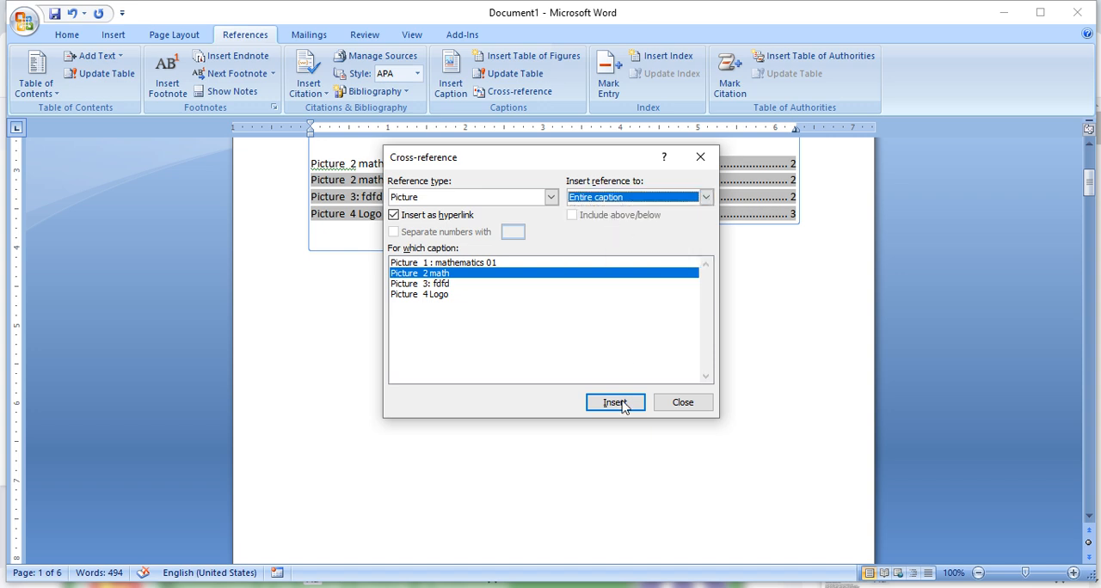
pyautogui.click(624, 402)
pyautogui.click(438, 286)
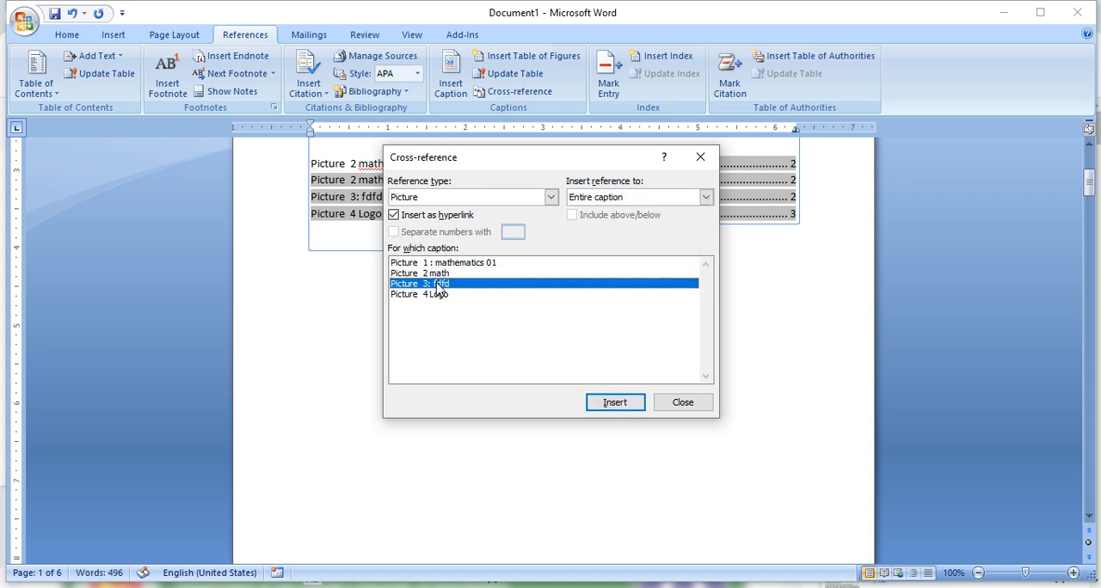
pyautogui.click(628, 404)
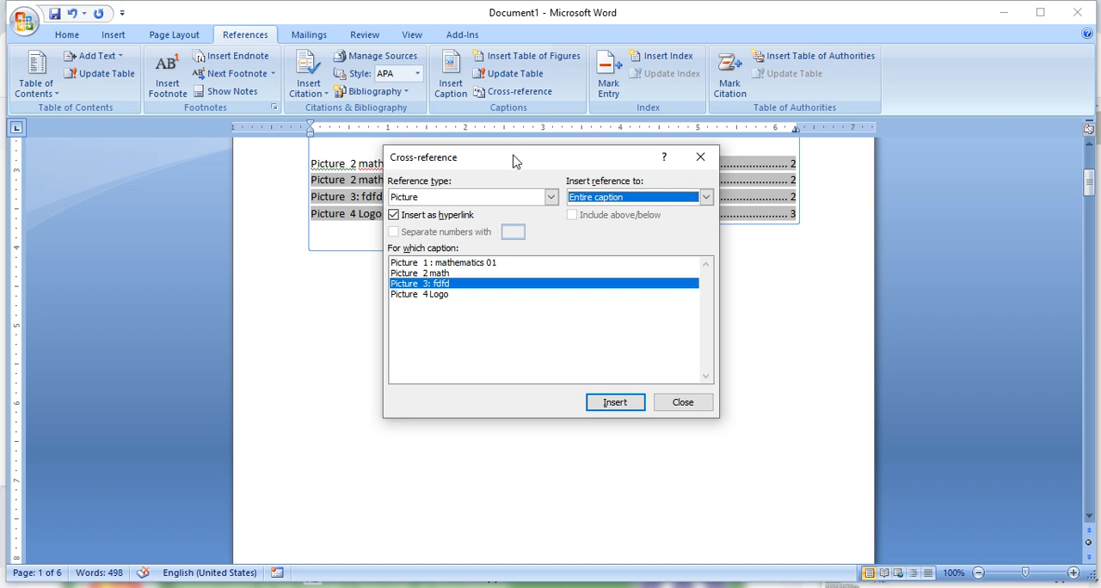
# - Move the Cross-reference dialog off the text and add three blank lines below the table of figures
pyautogui.moveTo(513, 161); pyautogui.dragTo(826, 269)
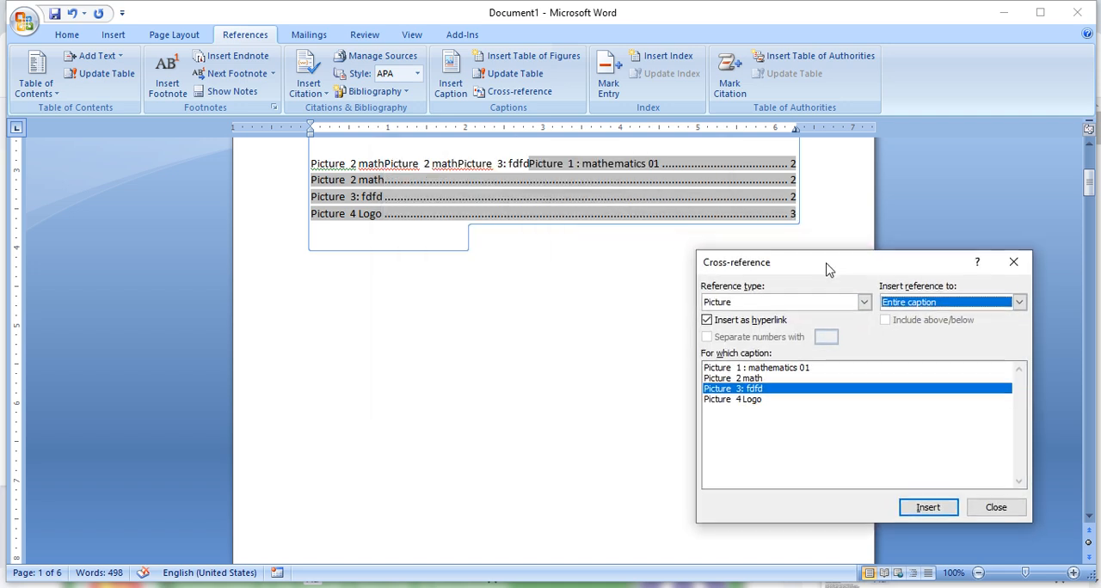
pyautogui.click(370, 321)
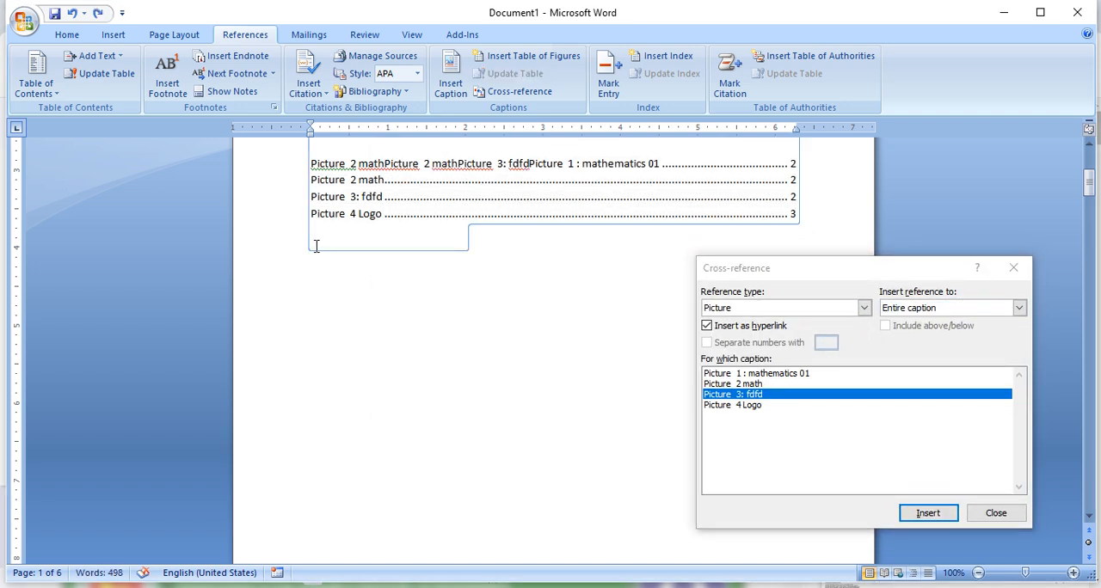
pyautogui.press('Return')
pyautogui.press('Return')
pyautogui.press('Return')
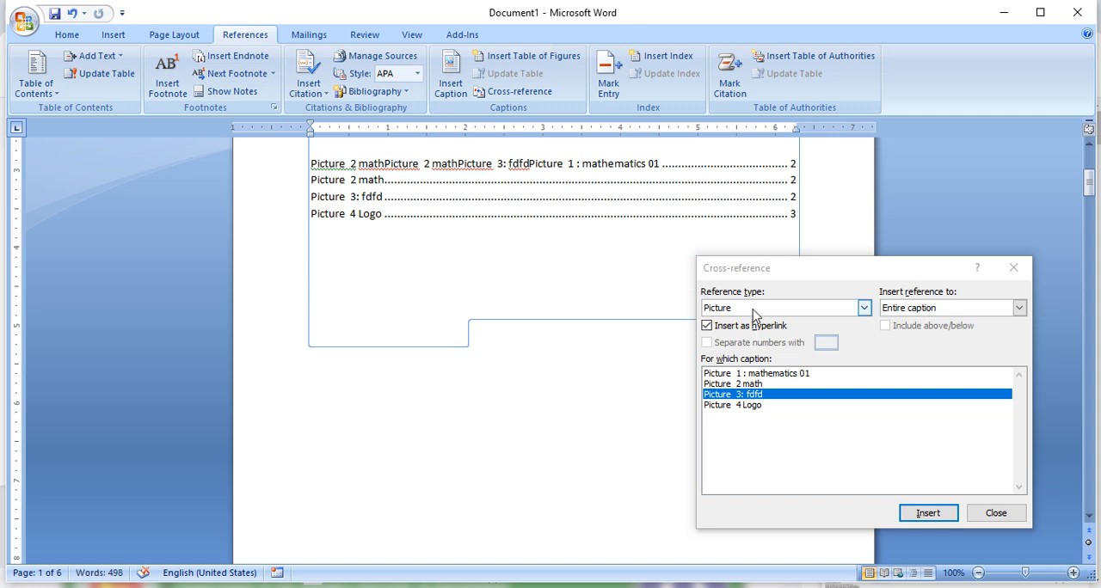
pyautogui.click(861, 304)
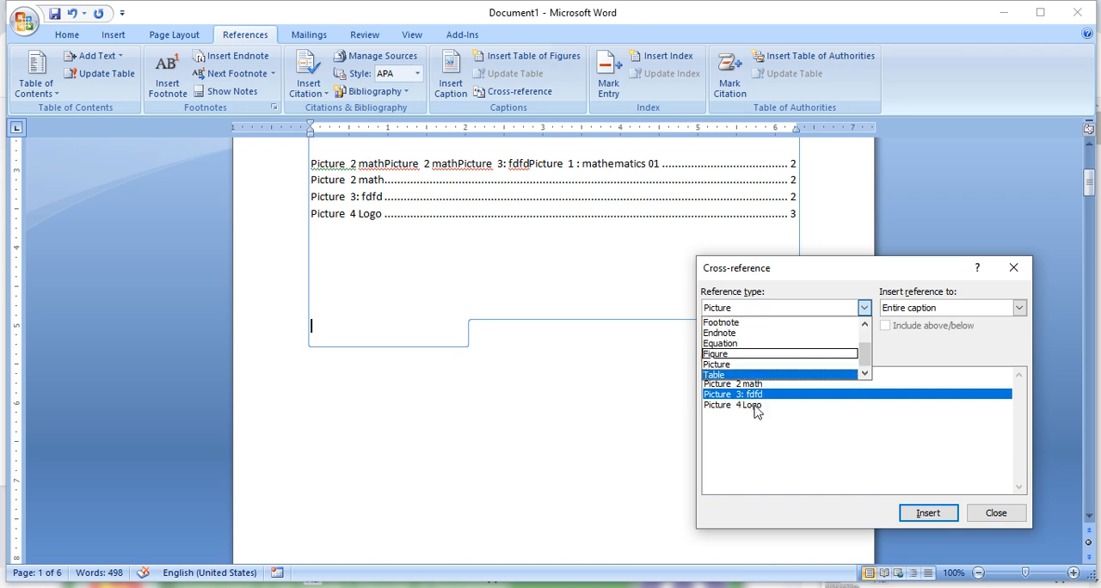
pyautogui.click(989, 515)
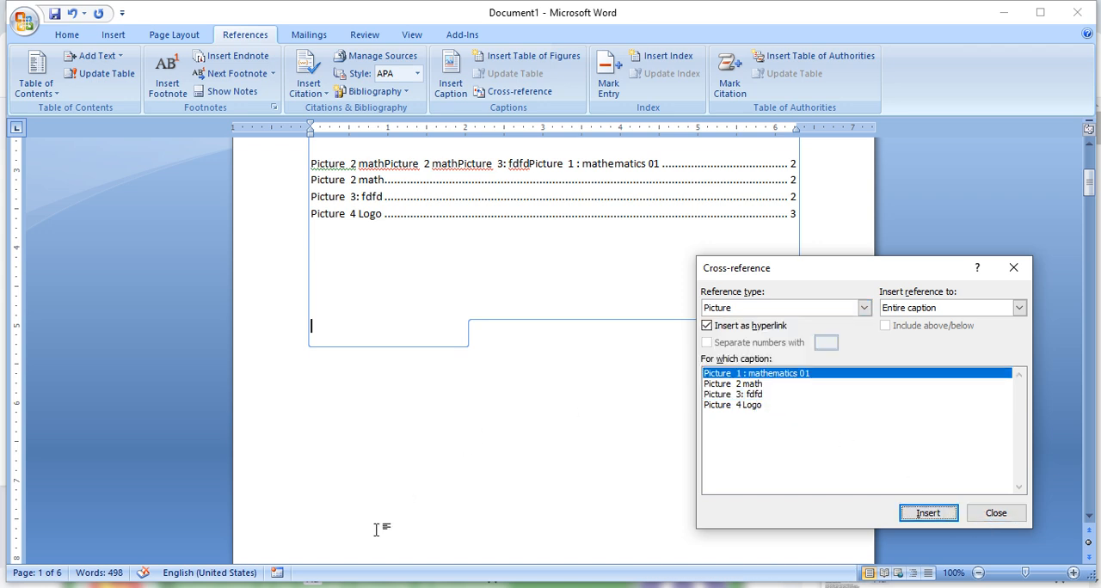
pyautogui.moveTo(400, 571)
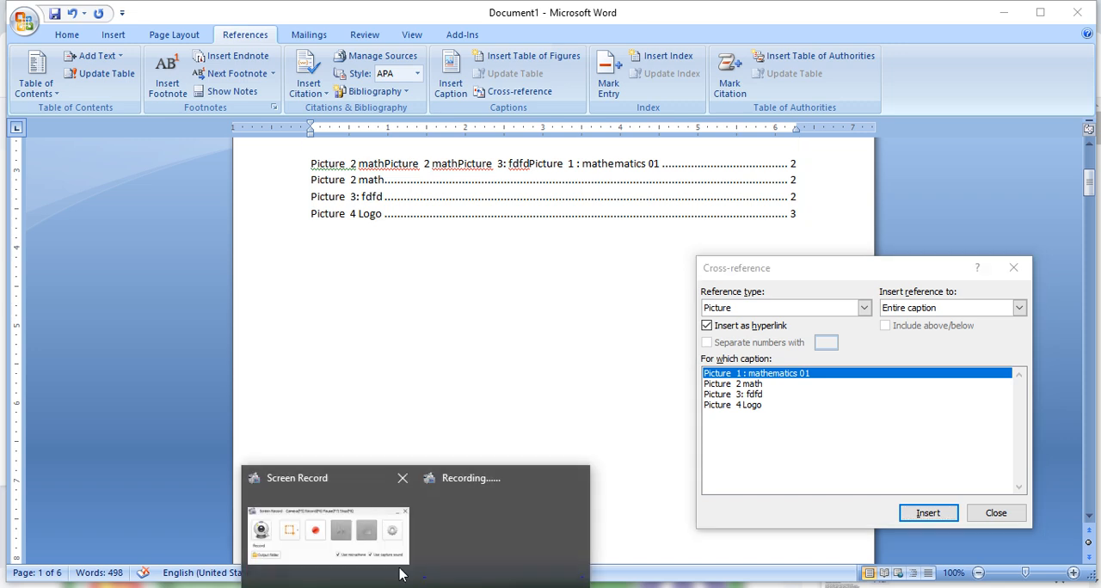